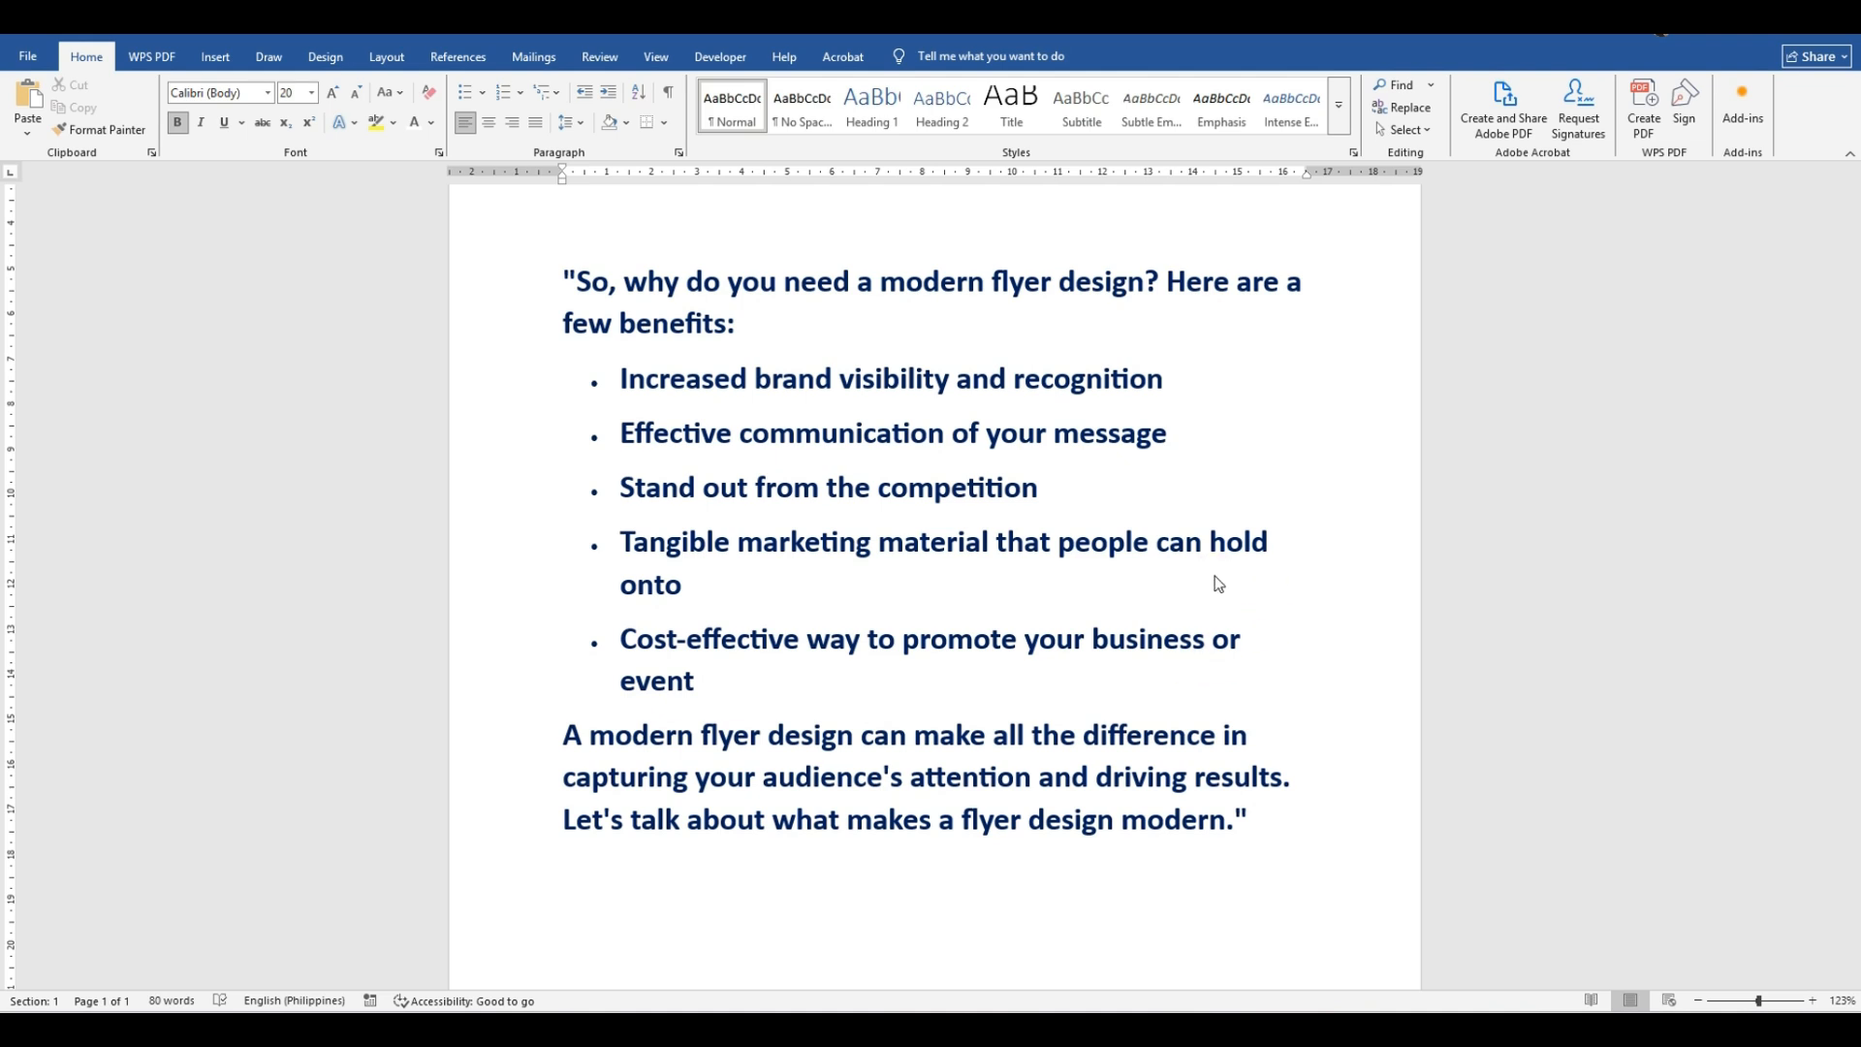
Step: Switch to the dog walker flyer document and examine its title, contact details and illustration
{"action": "mouse_move", "coordinate": [632, 1030]}
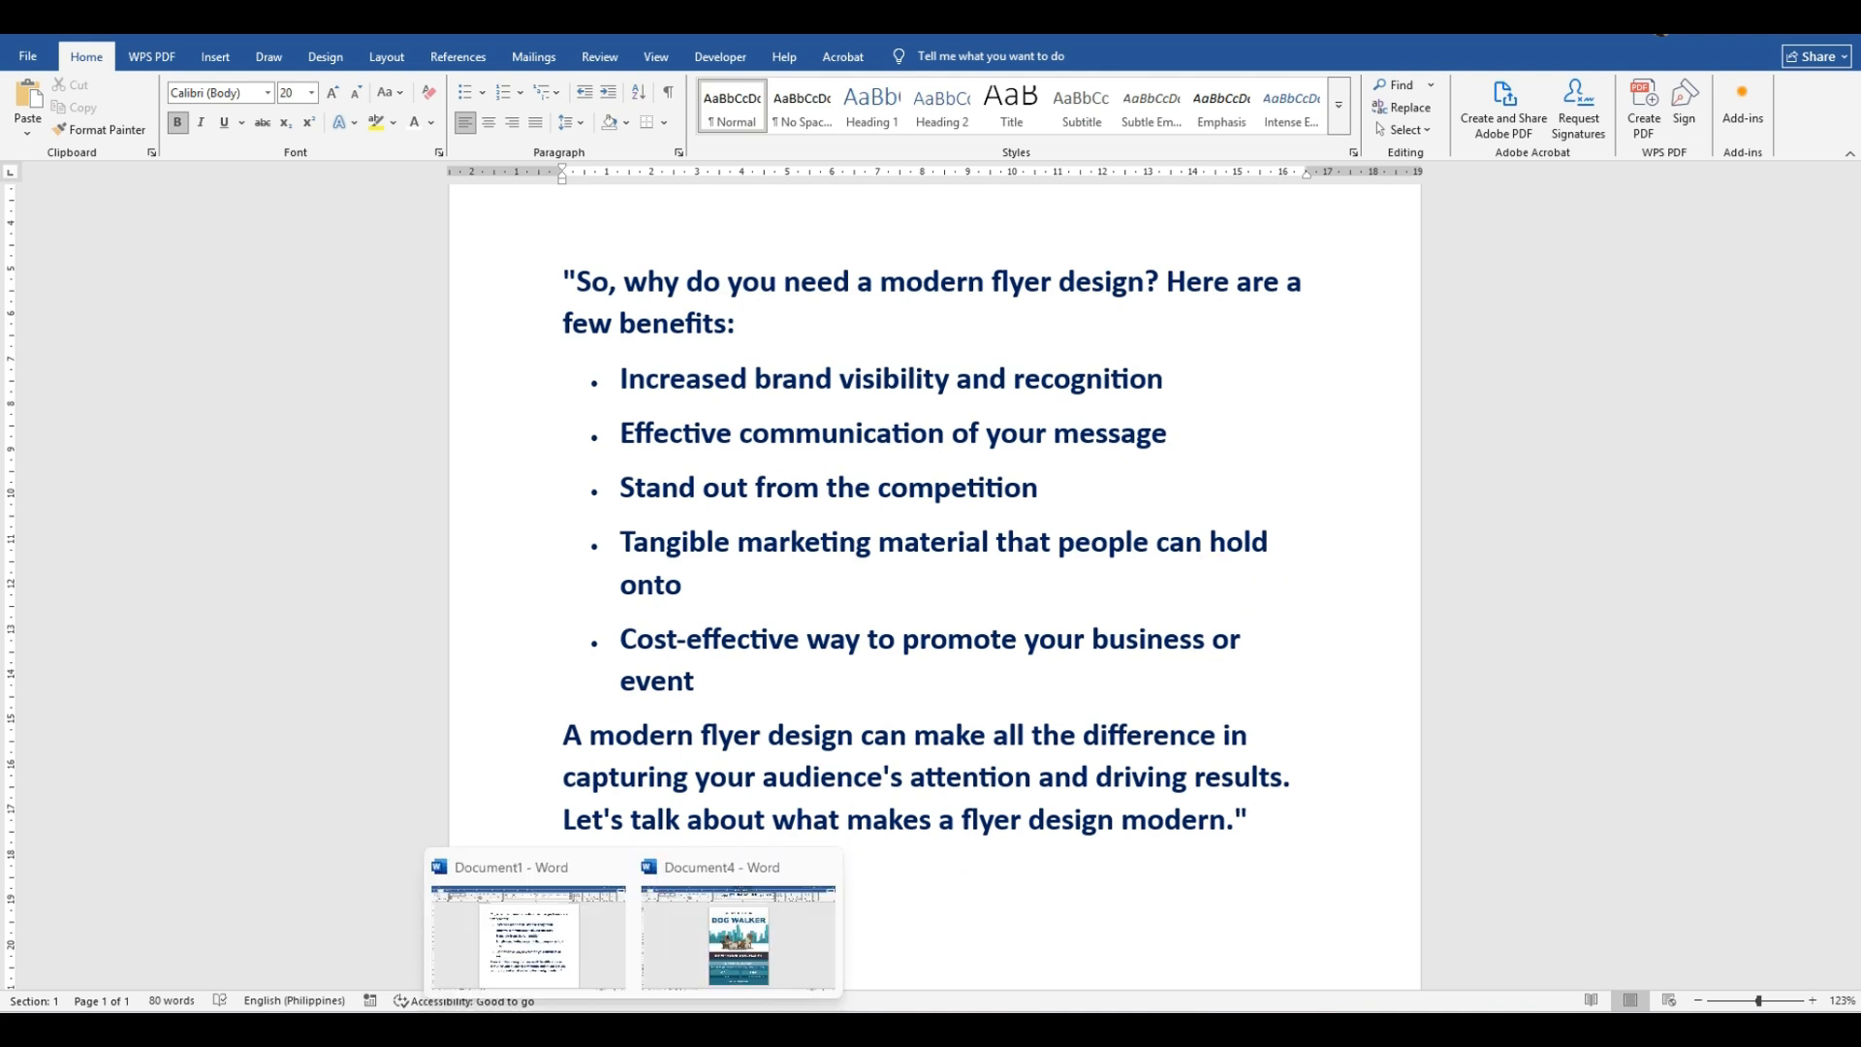
{"action": "left_click", "coordinate": [793, 936]}
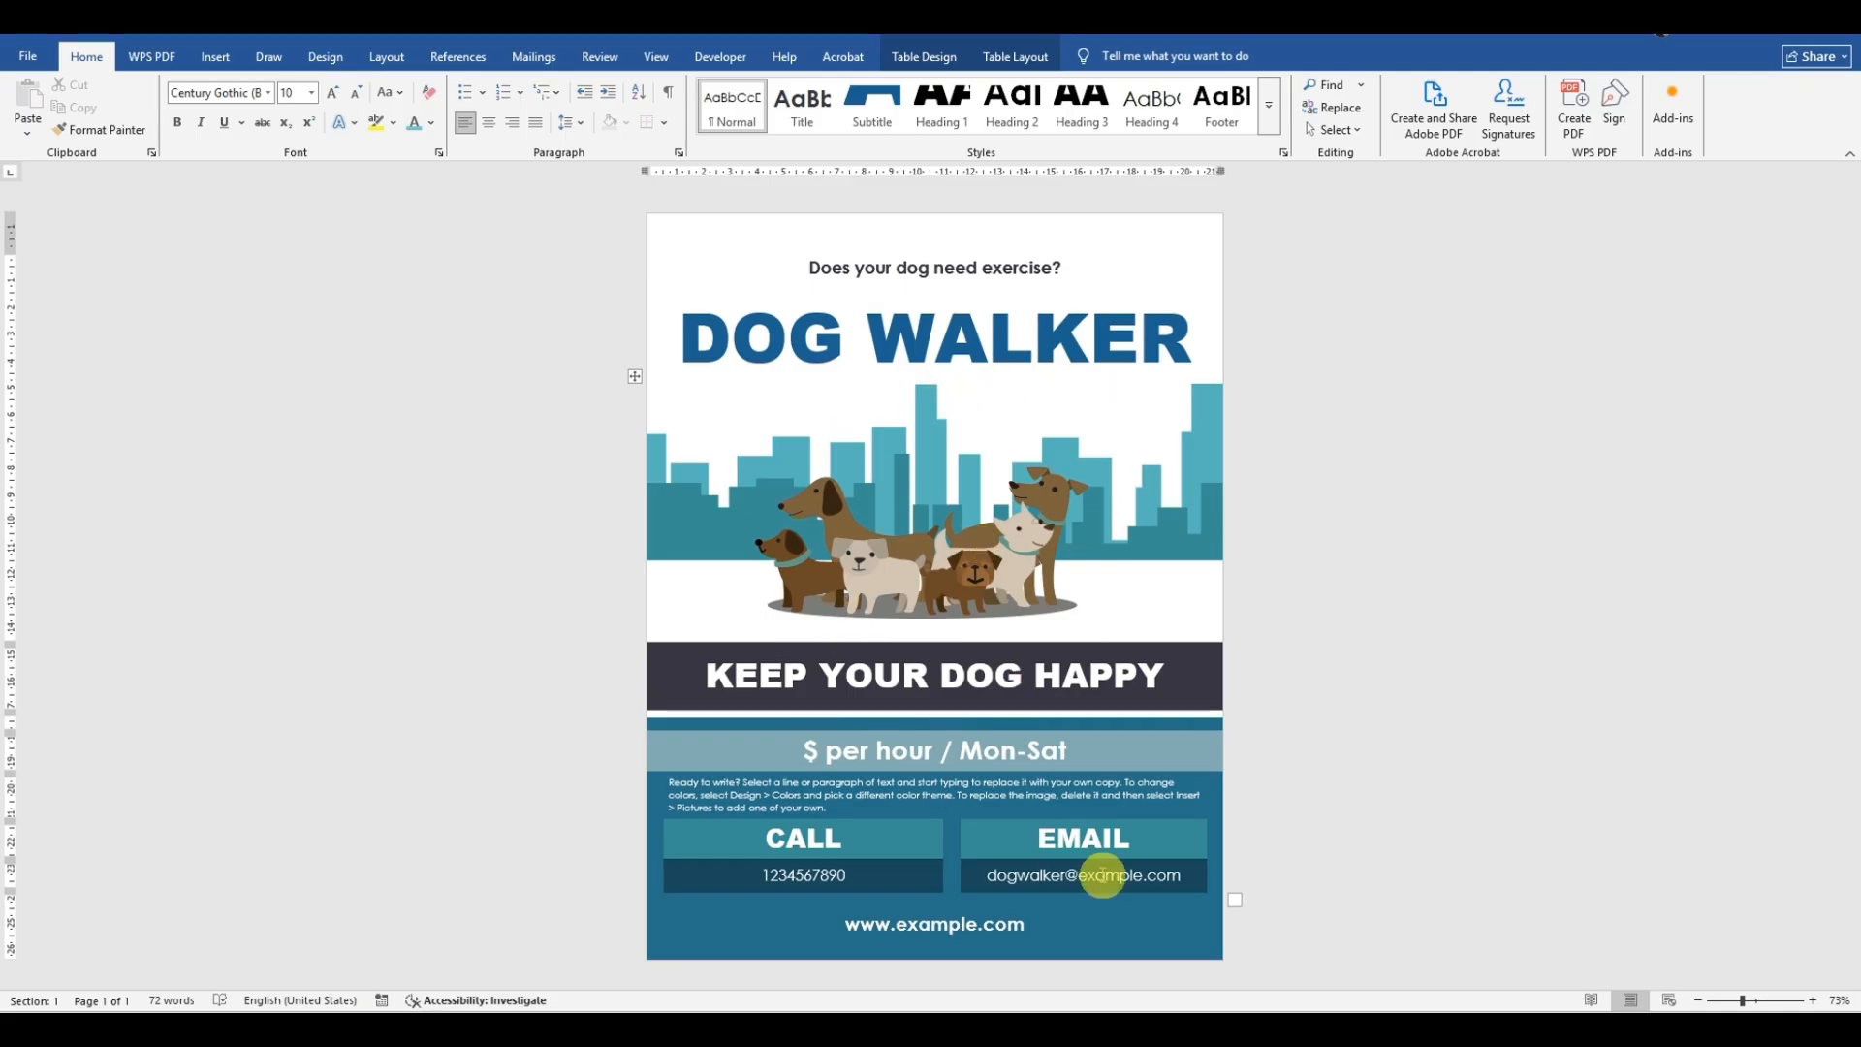
{"action": "left_click", "coordinate": [690, 338]}
{"action": "left_click_drag", "start_coordinate": [691, 338], "coordinate": [1173, 335]}
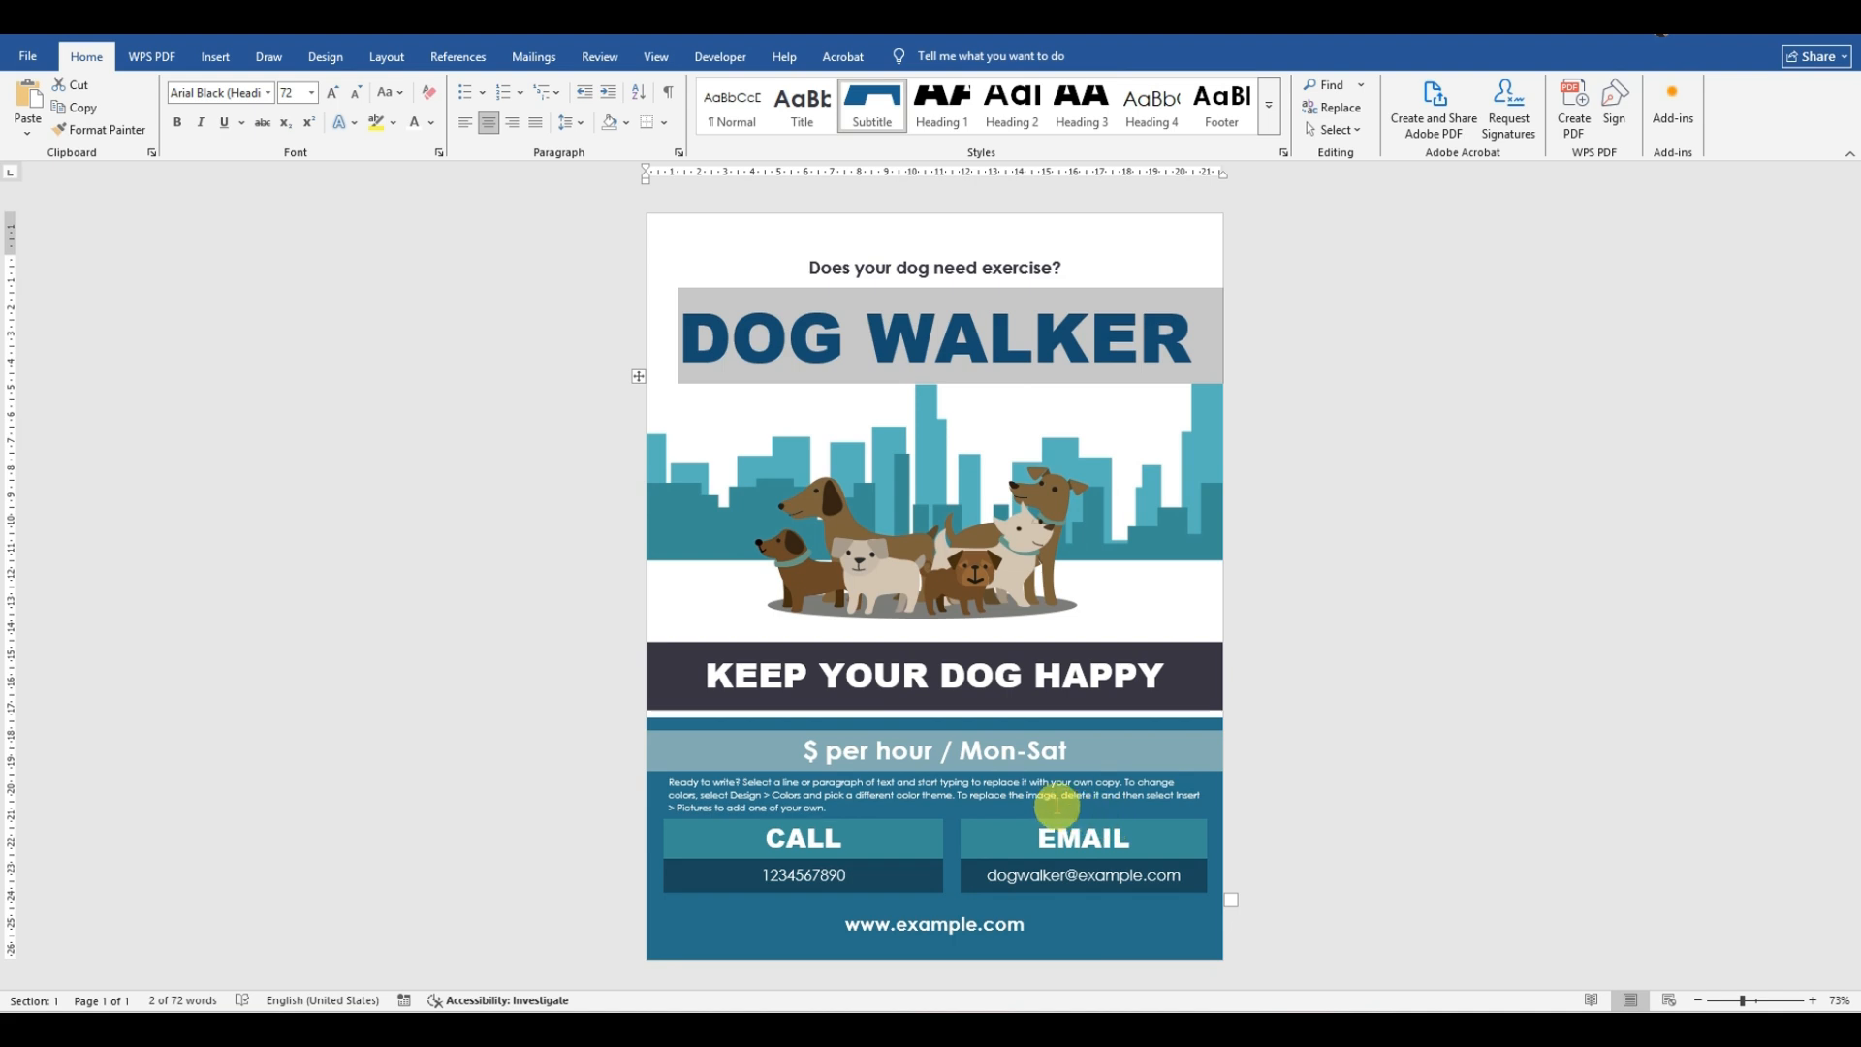
{"action": "left_click_drag", "start_coordinate": [770, 842], "coordinate": [864, 878]}
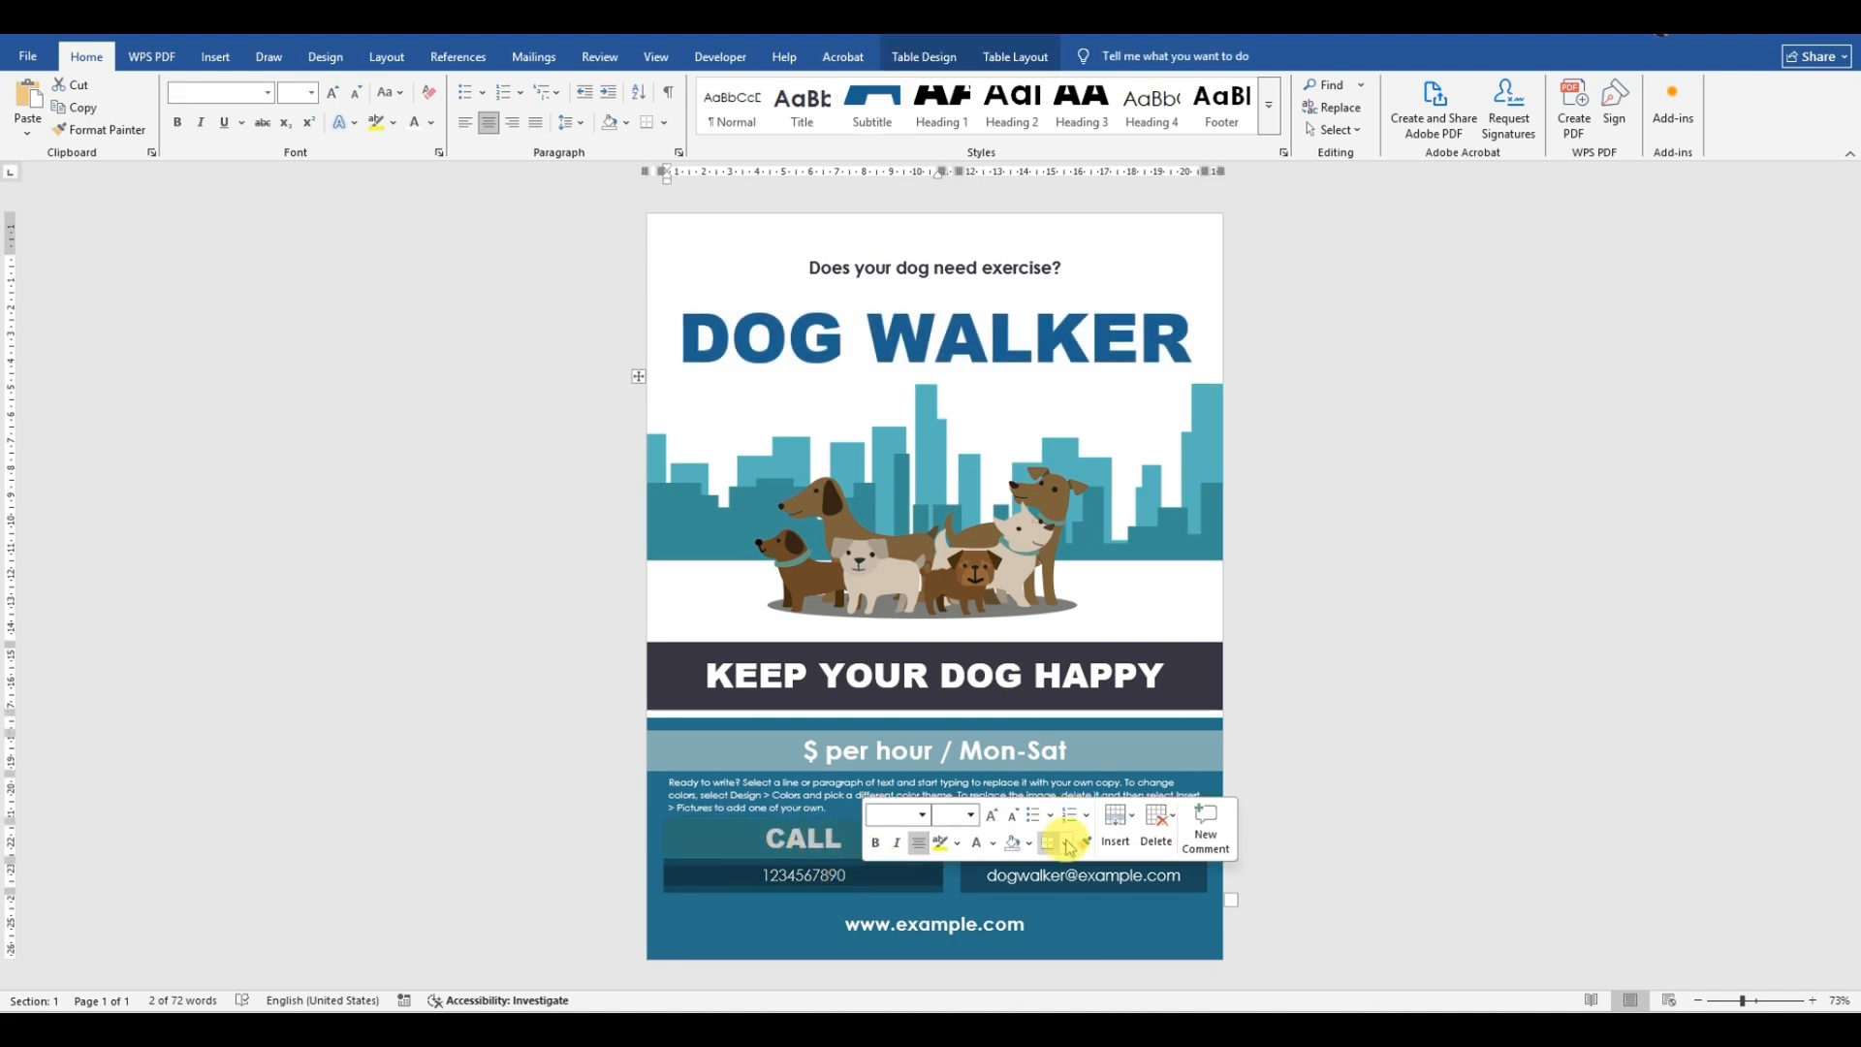
{"action": "left_click", "coordinate": [1354, 733]}
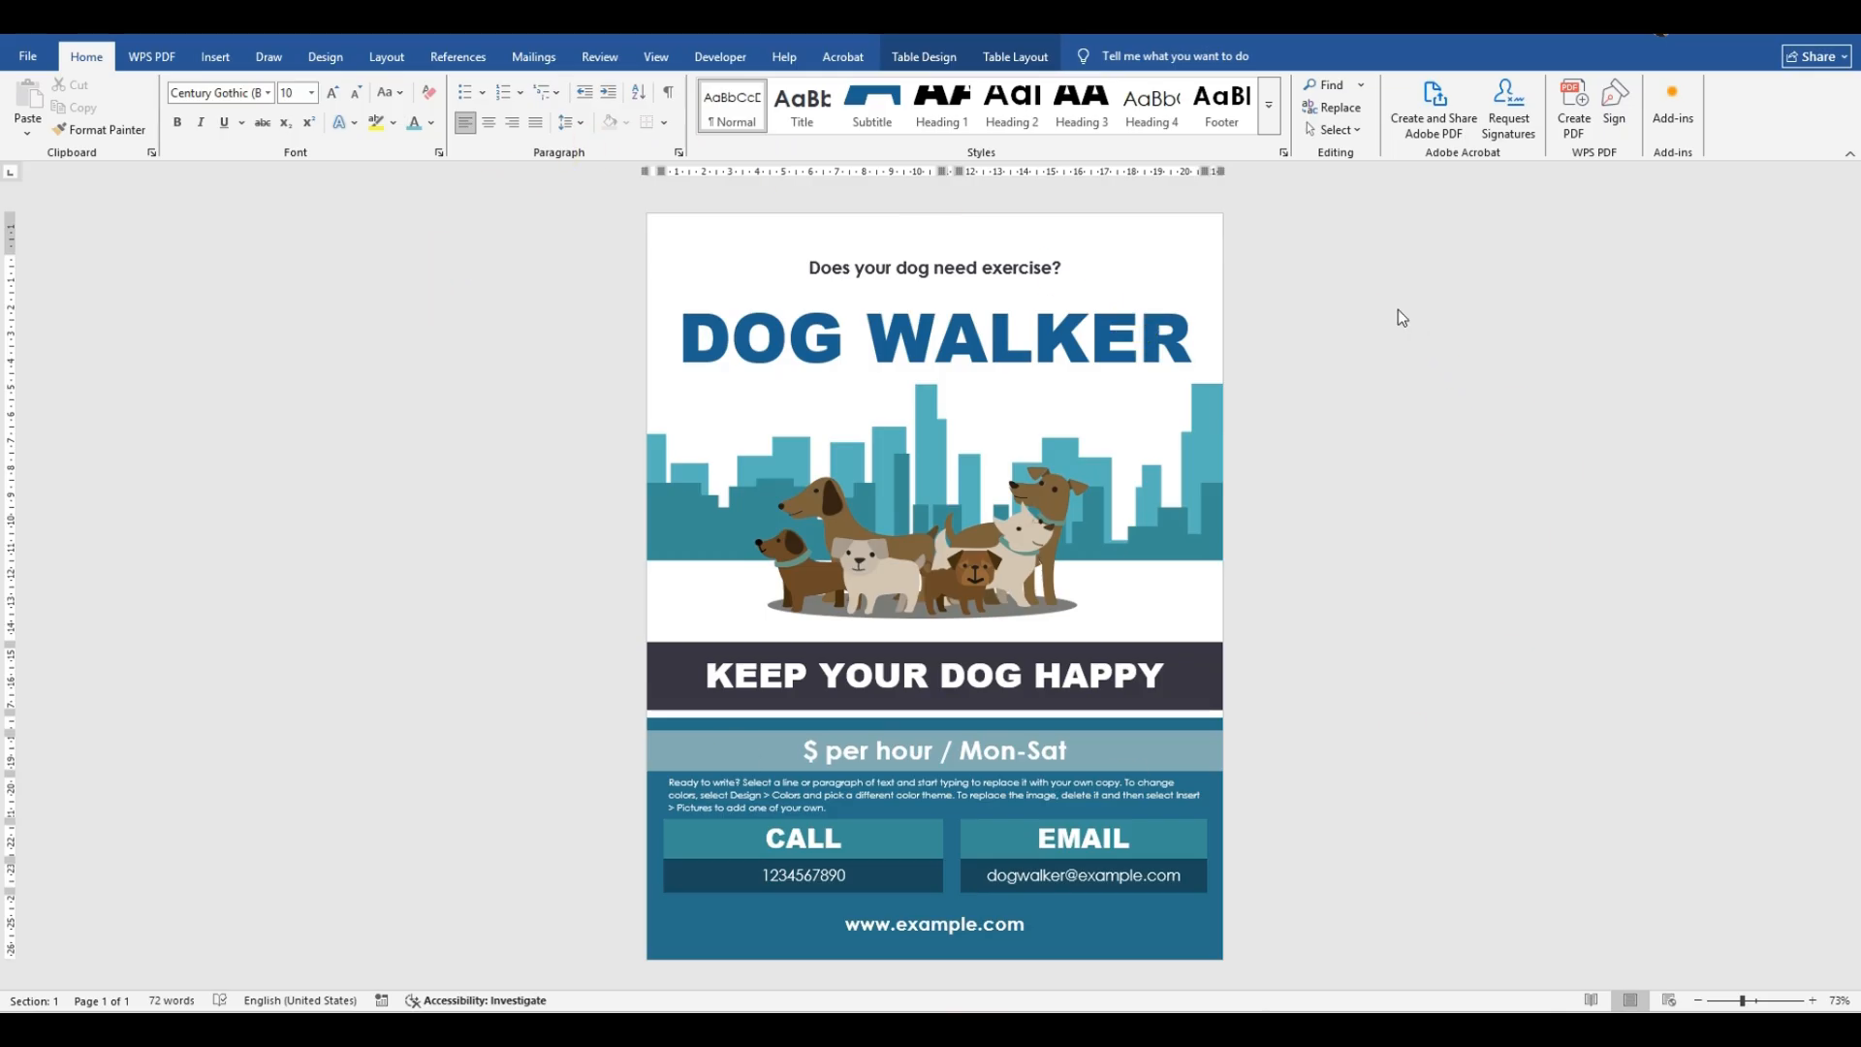
{"action": "left_click", "coordinate": [1056, 450]}
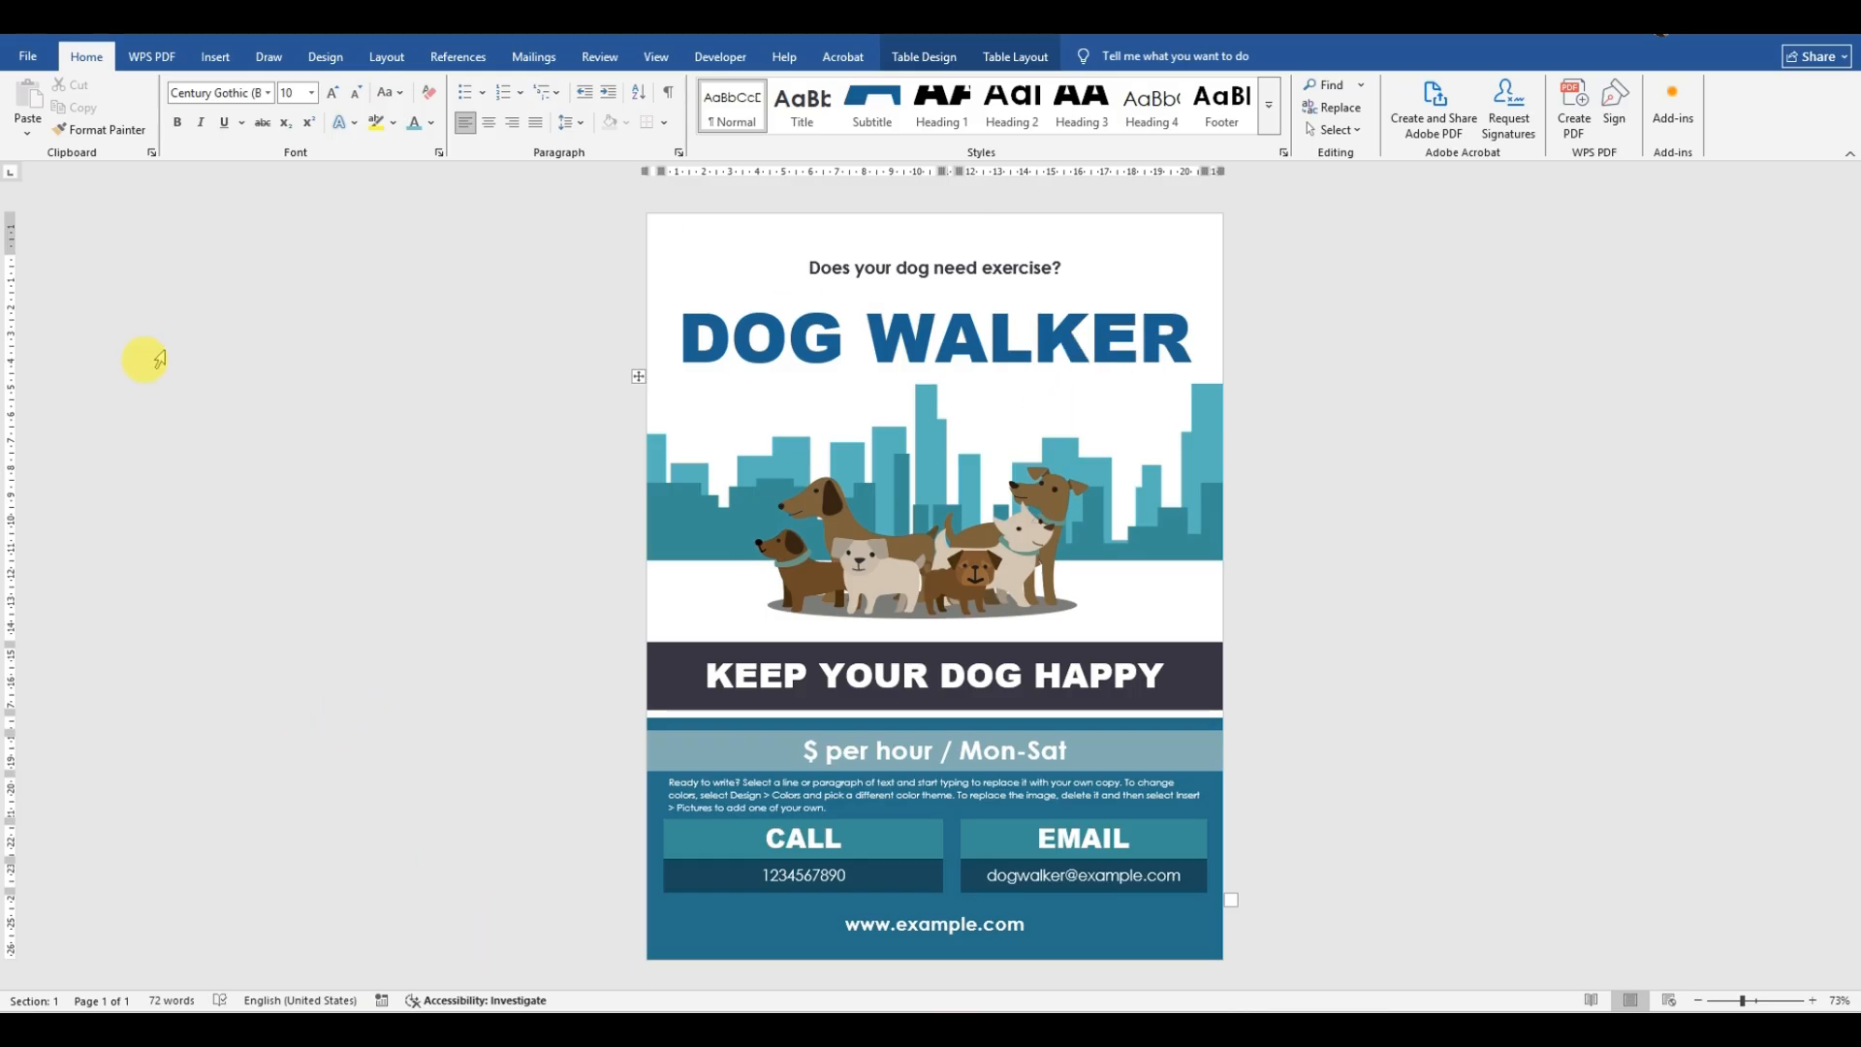
Step: Create a new blank document for rebuilding the flyer
{"action": "left_click", "coordinate": [27, 57]}
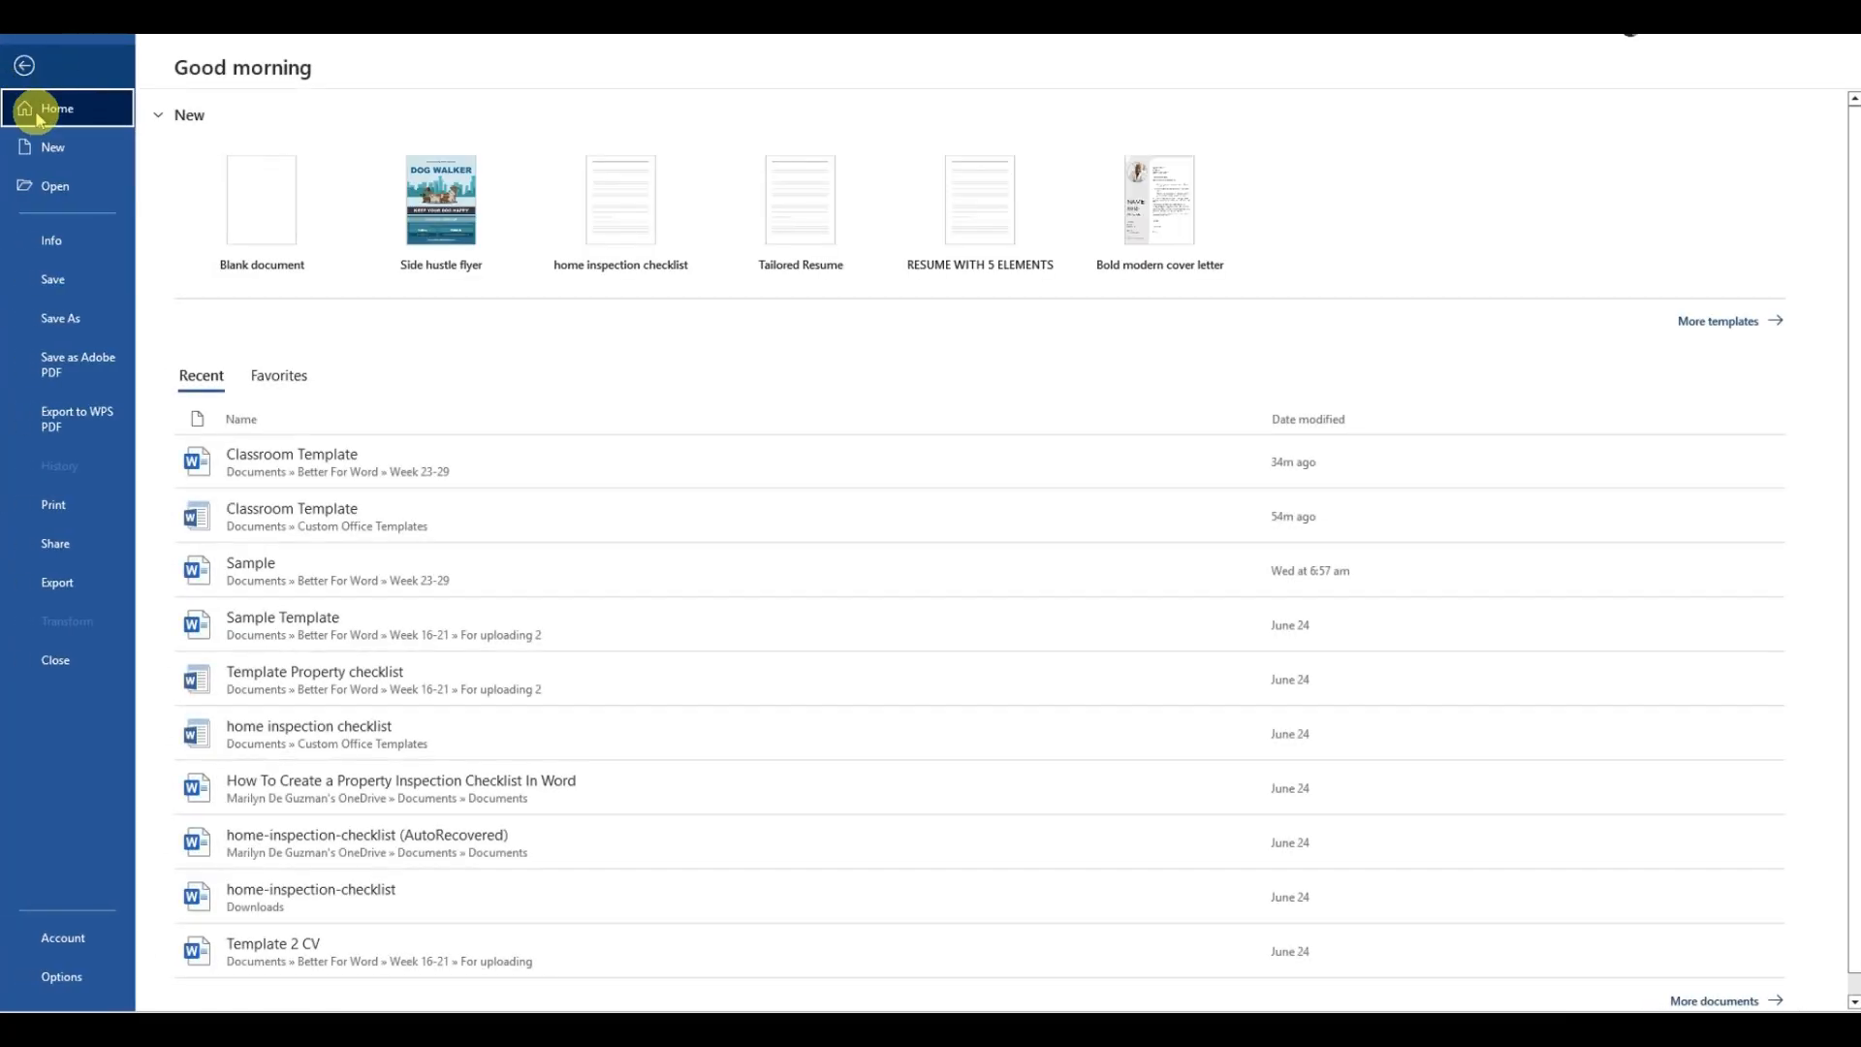
{"action": "left_click", "coordinate": [67, 194]}
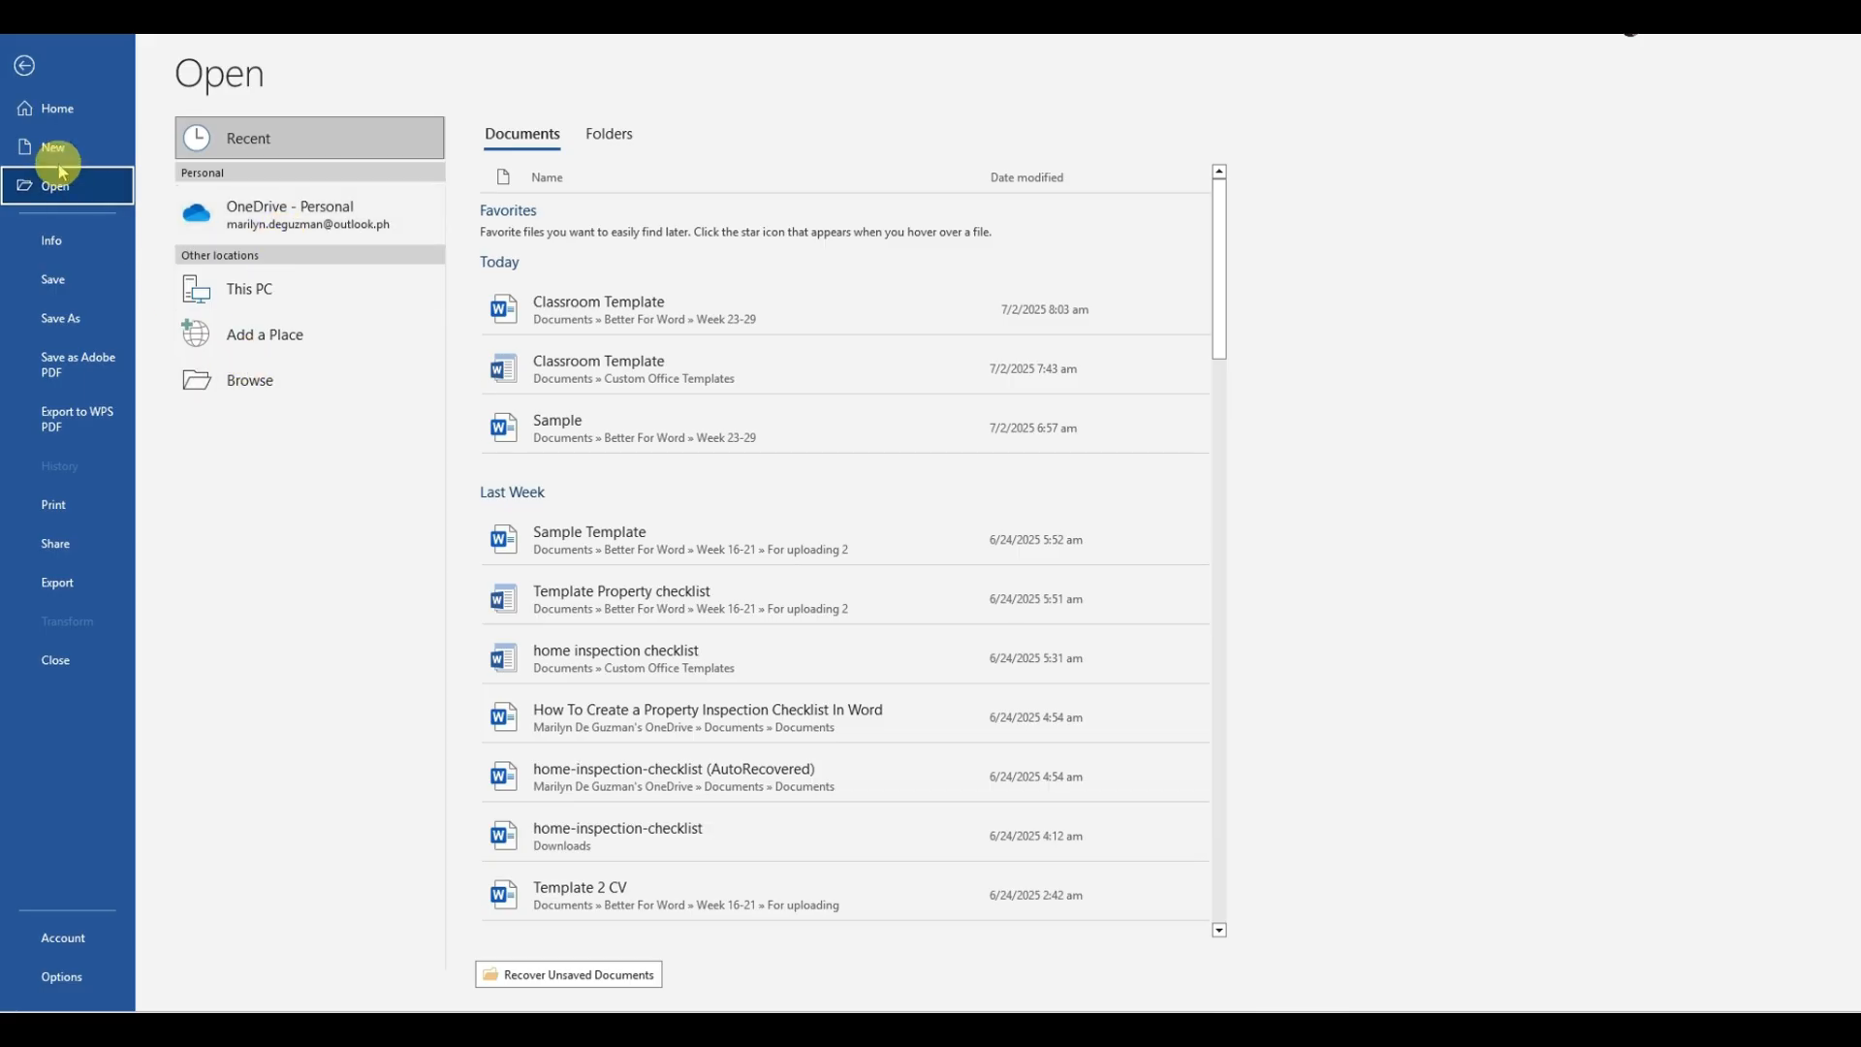
{"action": "left_click", "coordinate": [79, 155]}
{"action": "left_click", "coordinate": [276, 235]}
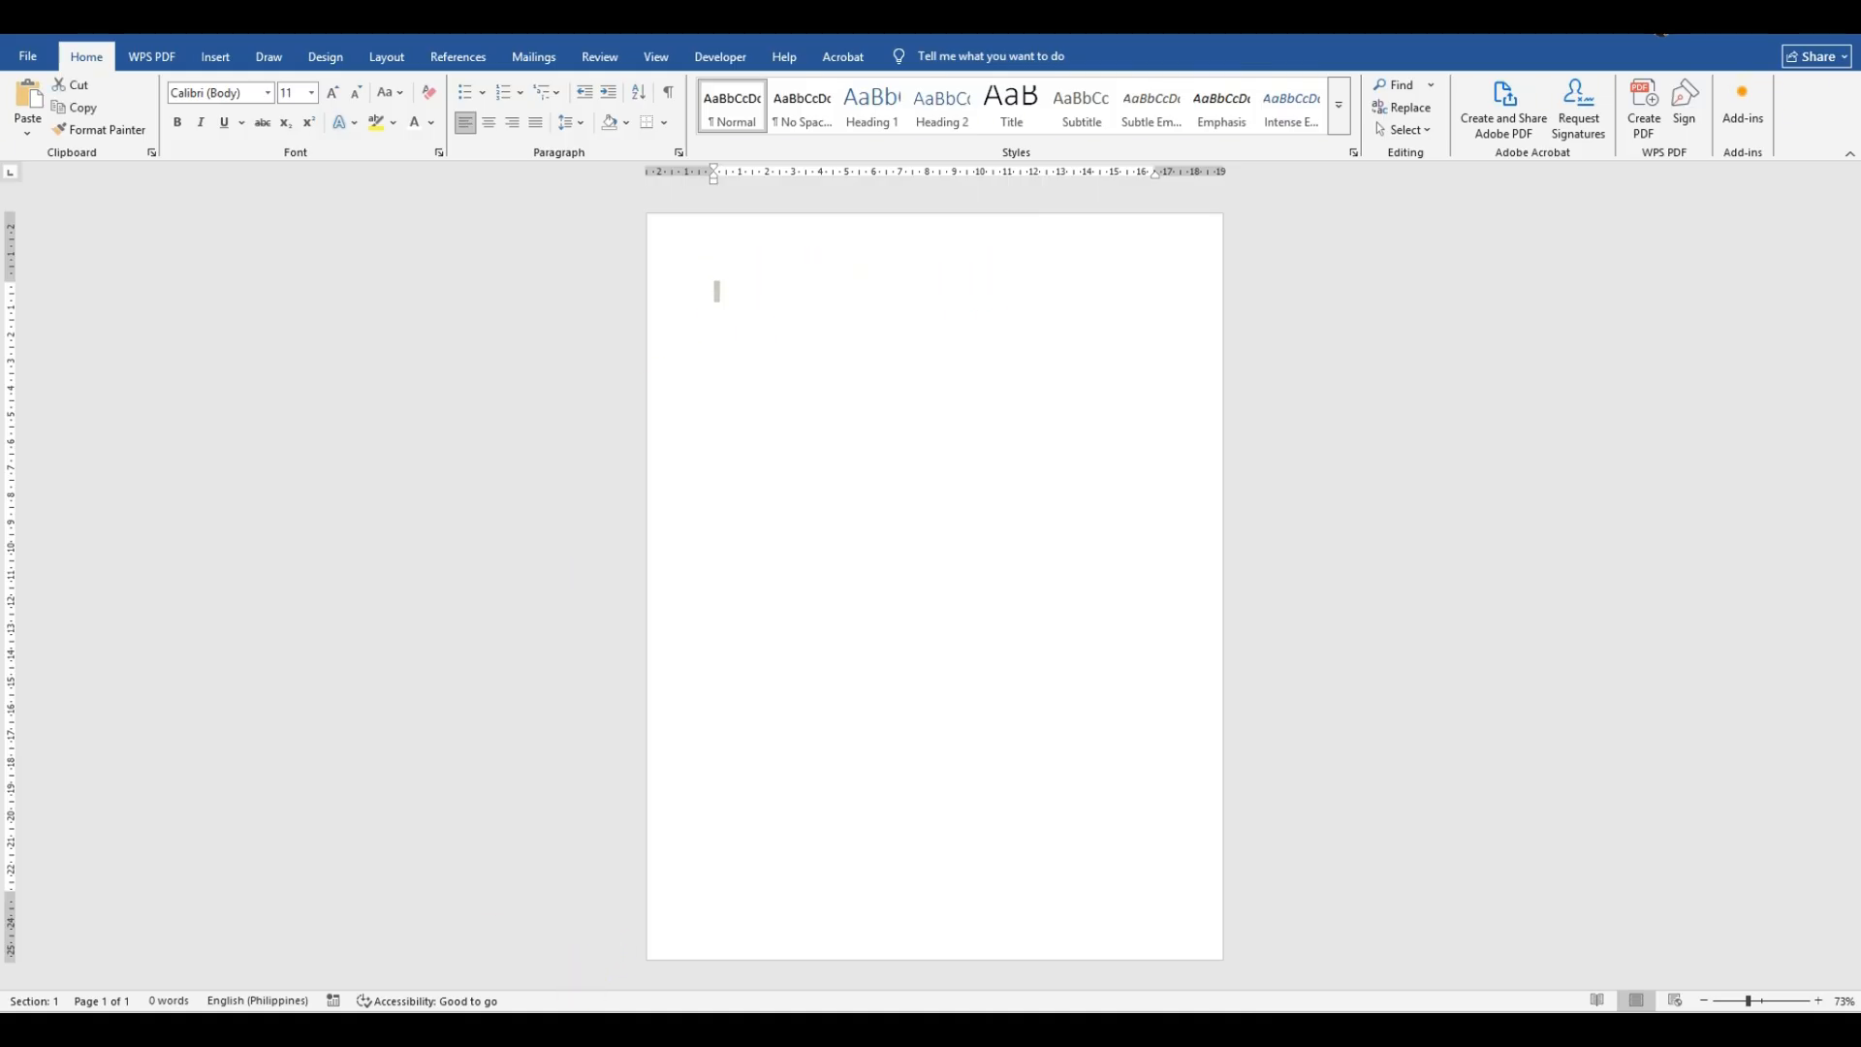
Step: Copy the line "Does your dog need exercise?" from the flyer document and paste it into the blank document
{"action": "mouse_move", "coordinate": [632, 1029]}
{"action": "left_click", "coordinate": [706, 966]}
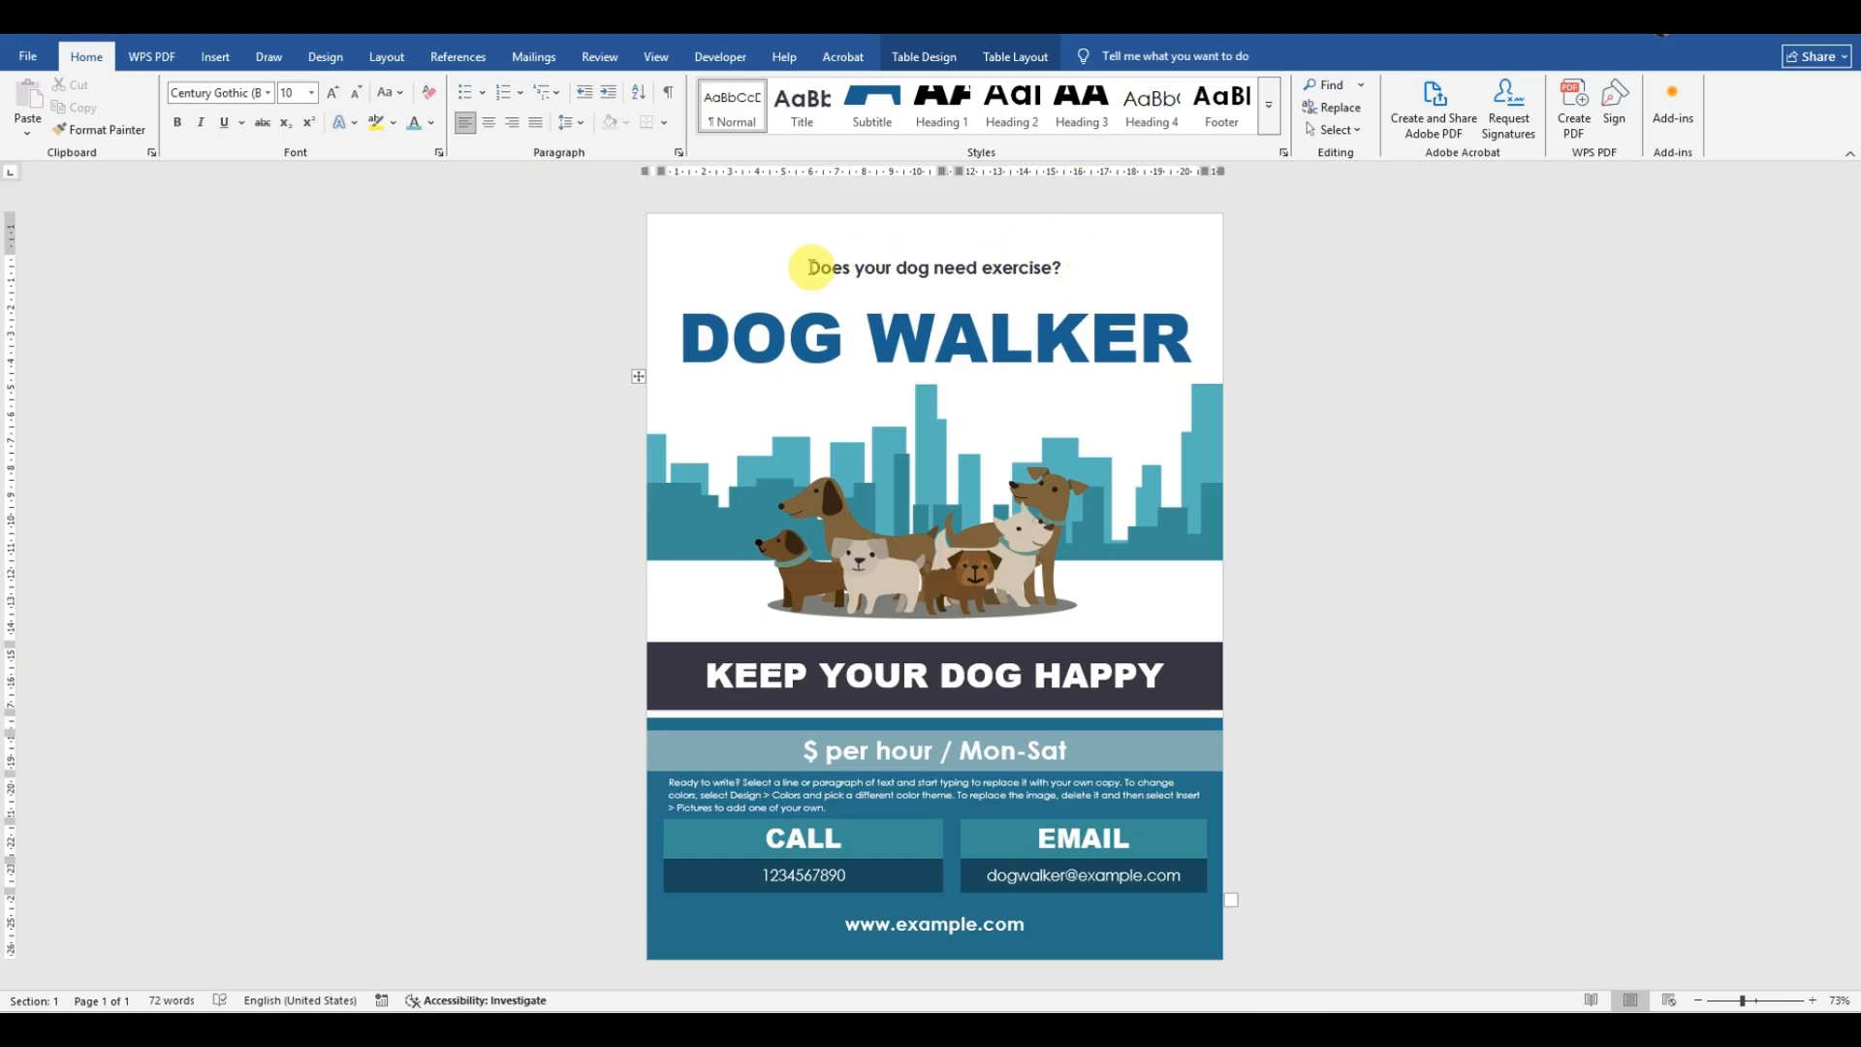
{"action": "left_click_drag", "start_coordinate": [809, 267], "coordinate": [1101, 268]}
{"action": "key", "text": "ctrl+c"}
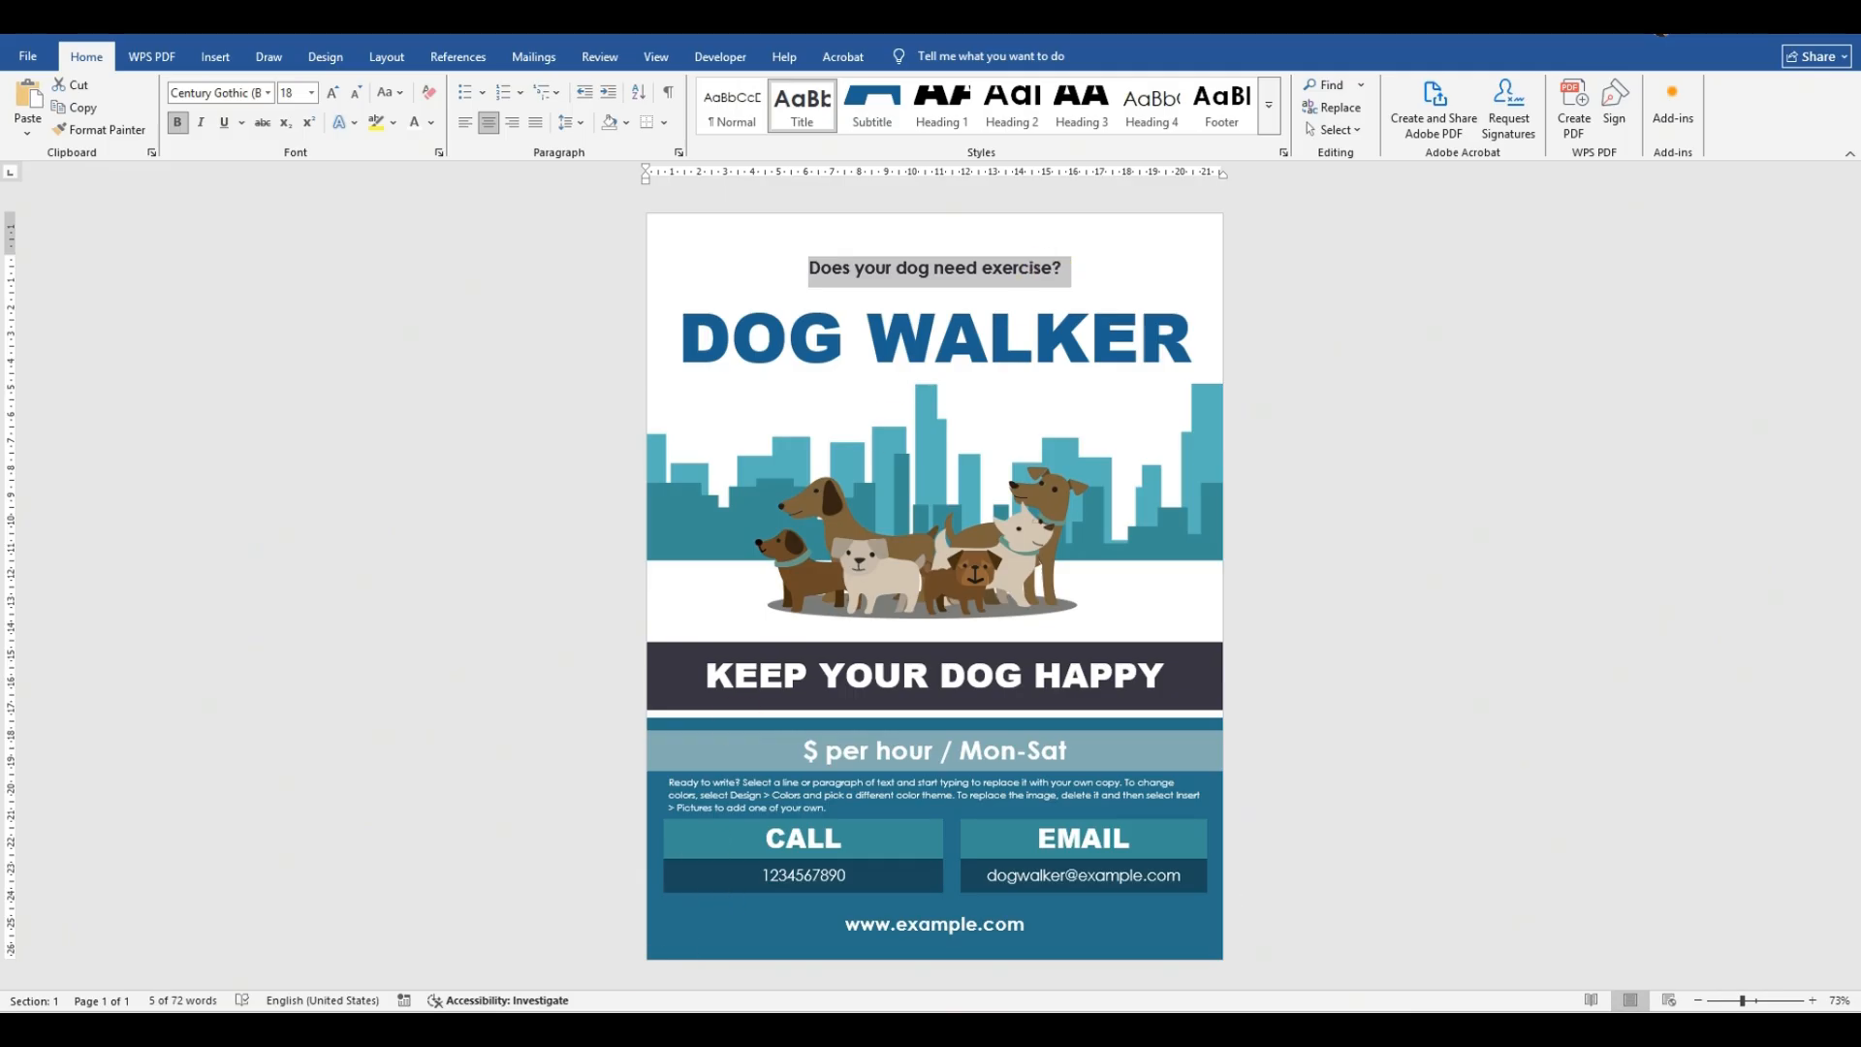
{"action": "left_click", "coordinate": [633, 1029]}
{"action": "left_click", "coordinate": [827, 950]}
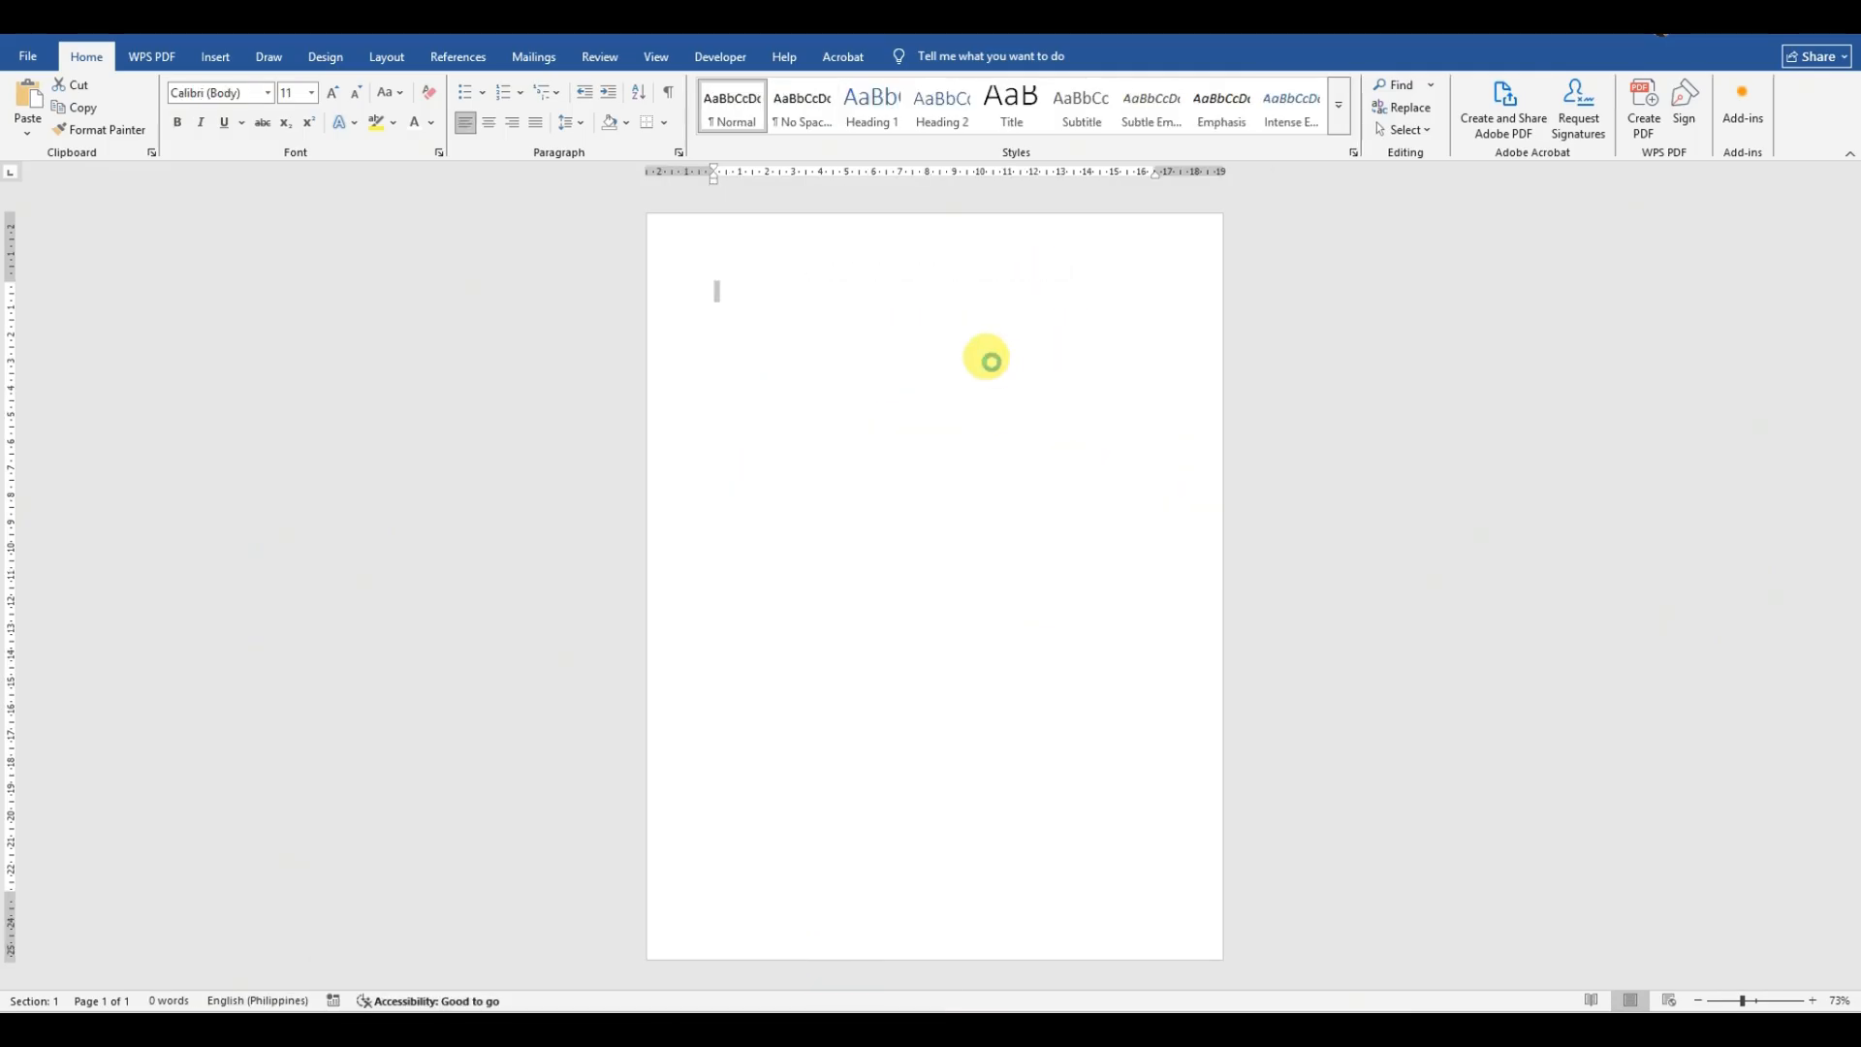
{"action": "key", "text": "ctrl+v"}
Step: Format the pasted line "Does your dog need exercise?" in the Stencil font at size 18
{"action": "left_click_drag", "start_coordinate": [1051, 291], "coordinate": [722, 289]}
{"action": "left_click", "coordinate": [268, 93]}
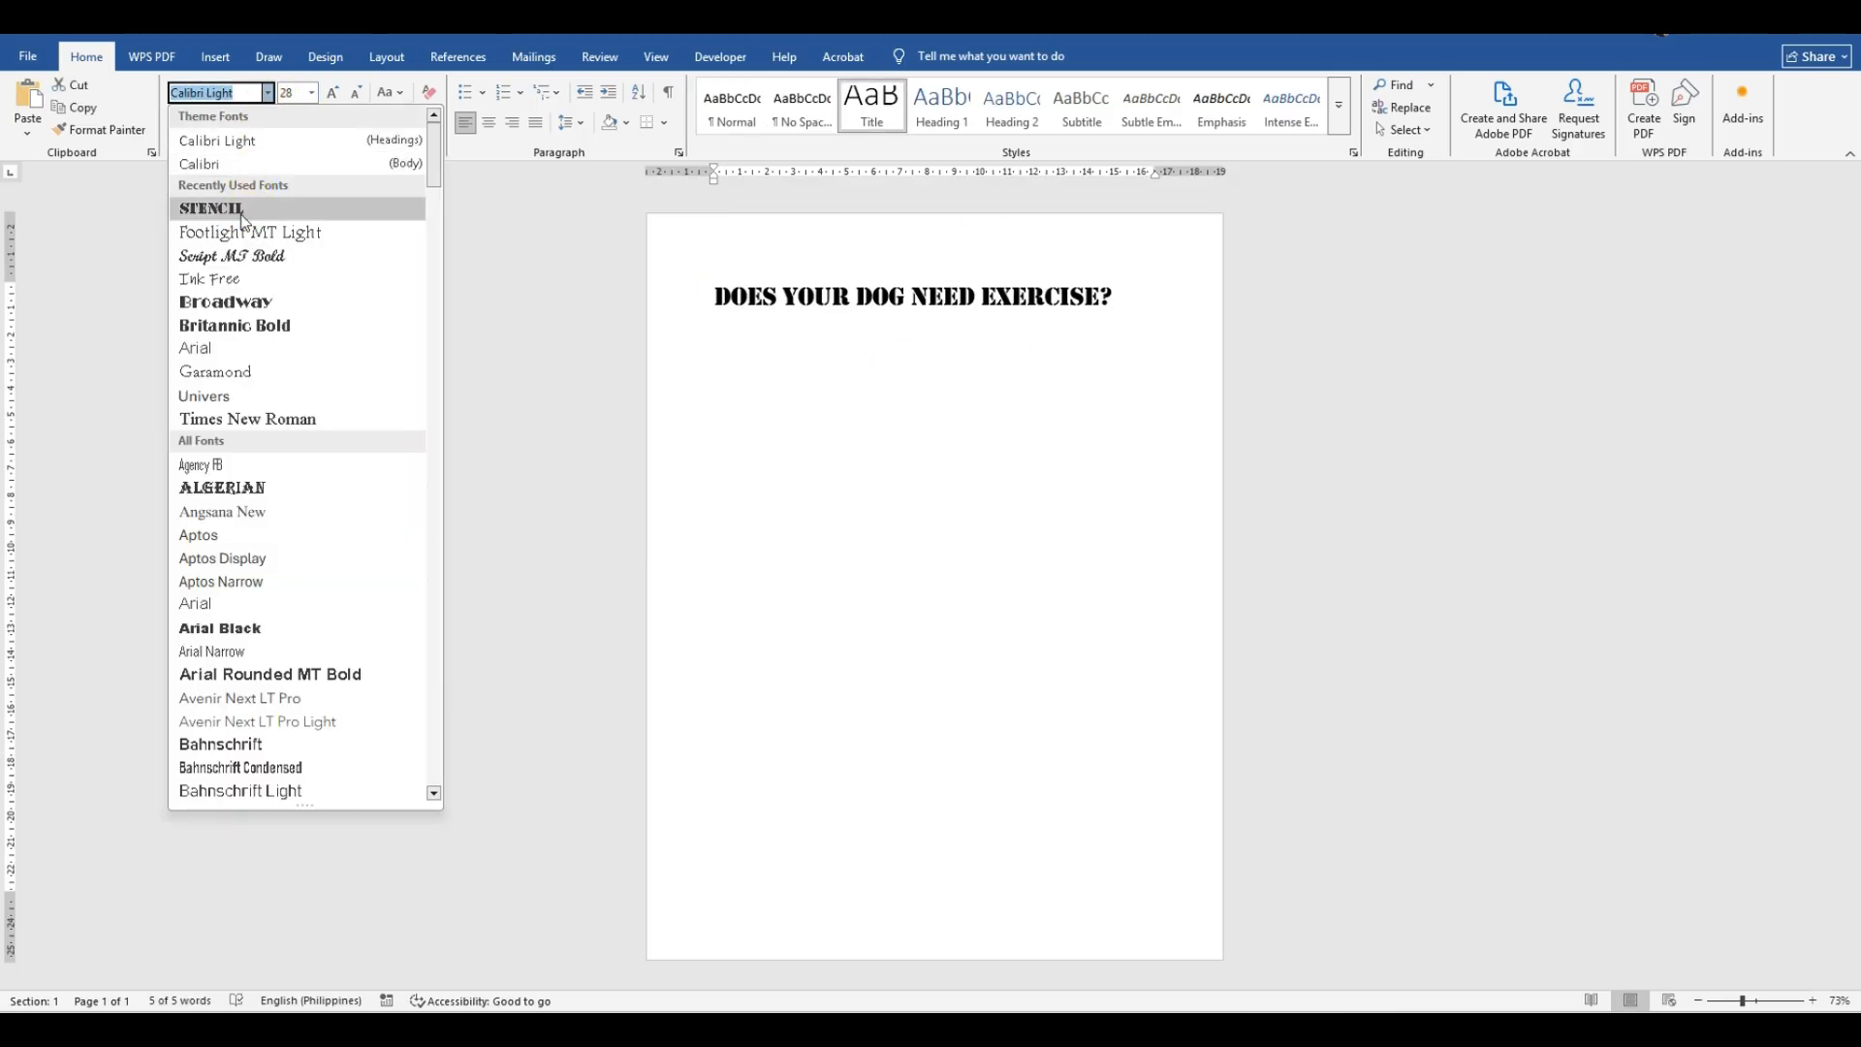
{"action": "left_click", "coordinate": [242, 209]}
{"action": "left_click", "coordinate": [311, 92]}
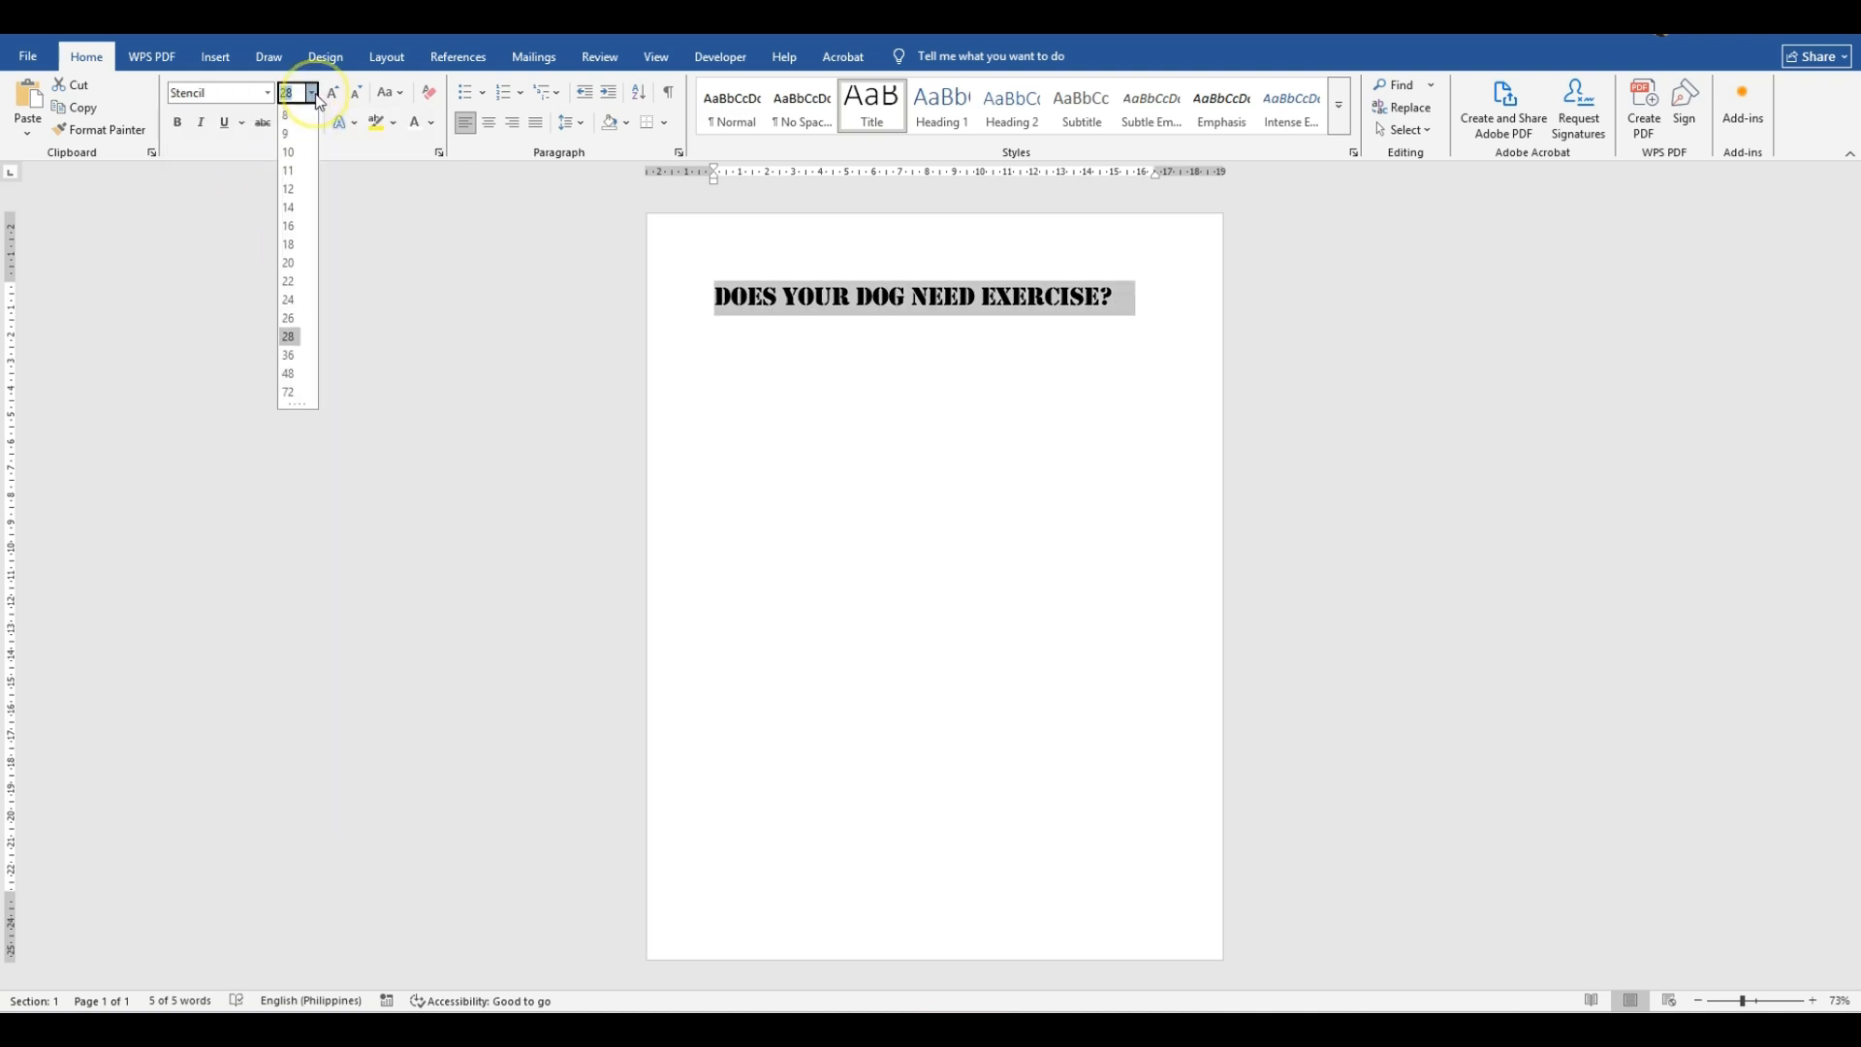
{"action": "left_click", "coordinate": [298, 254]}
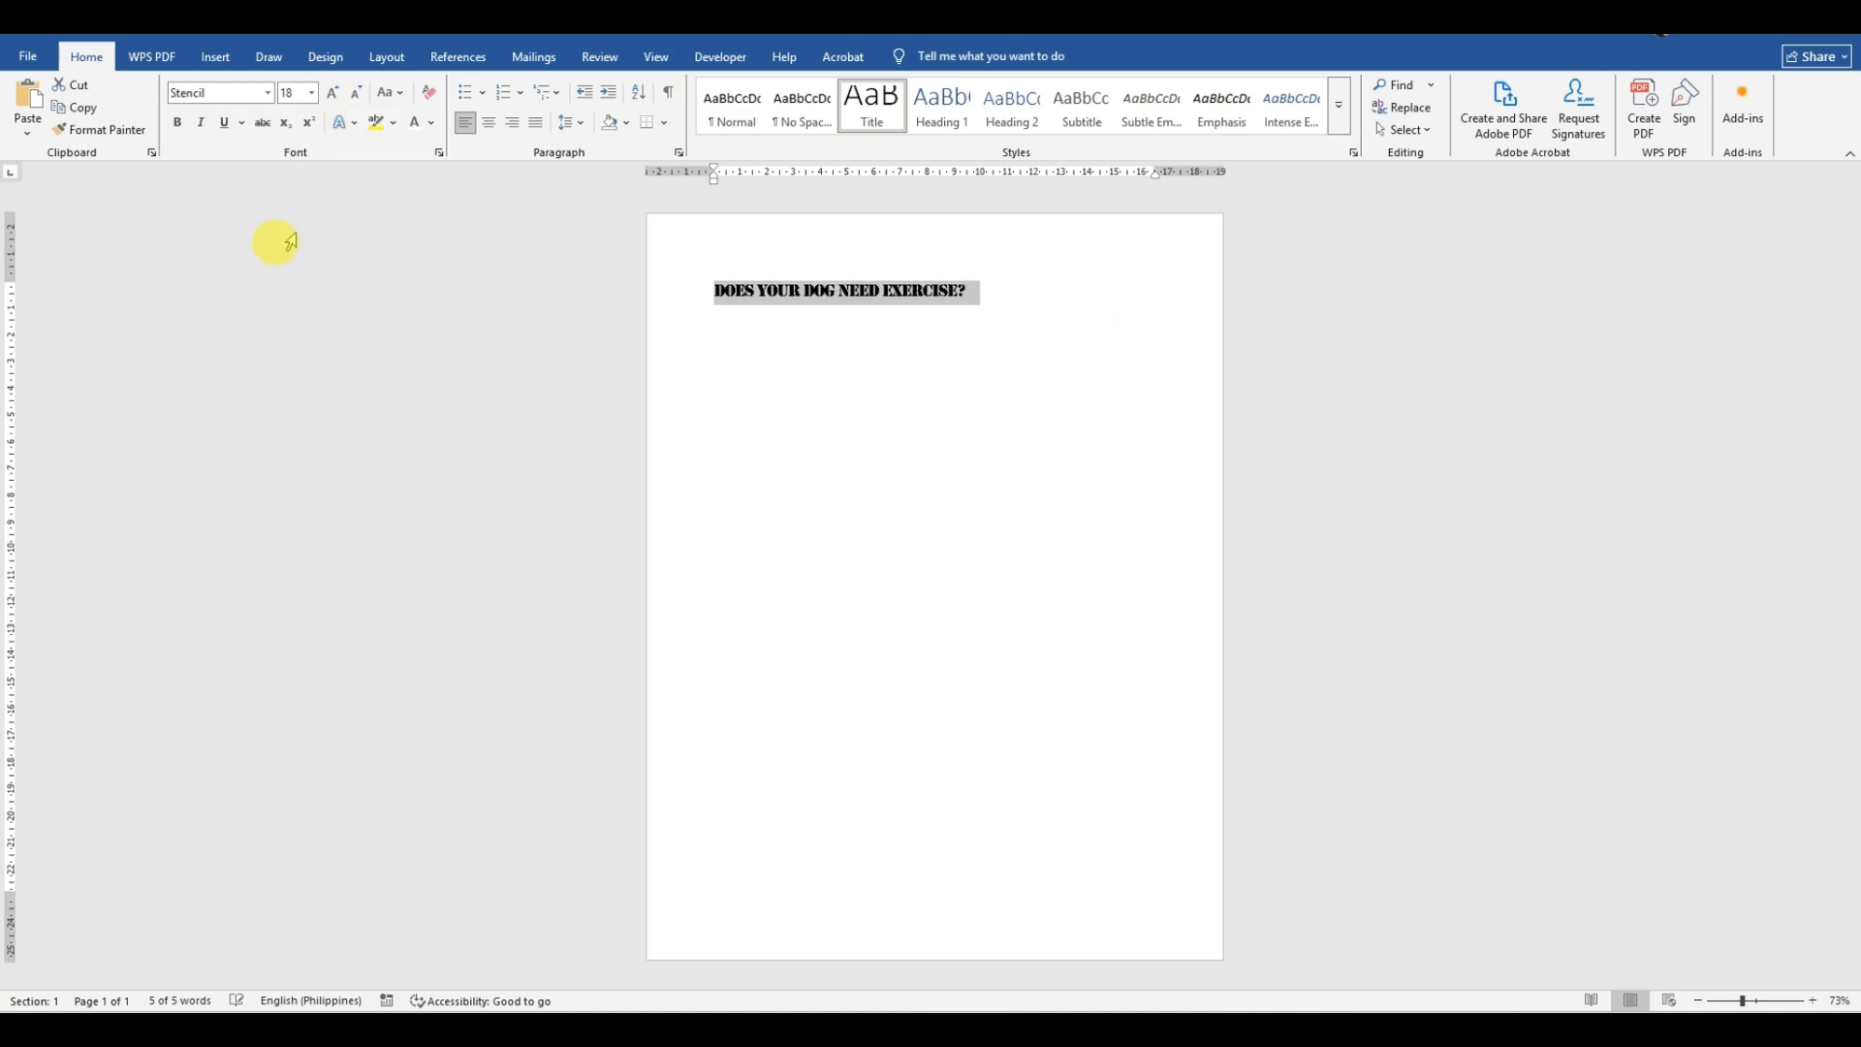
Step: Change the tagline's font to Times New Roman and centre it on the page
{"action": "left_click", "coordinate": [268, 92]}
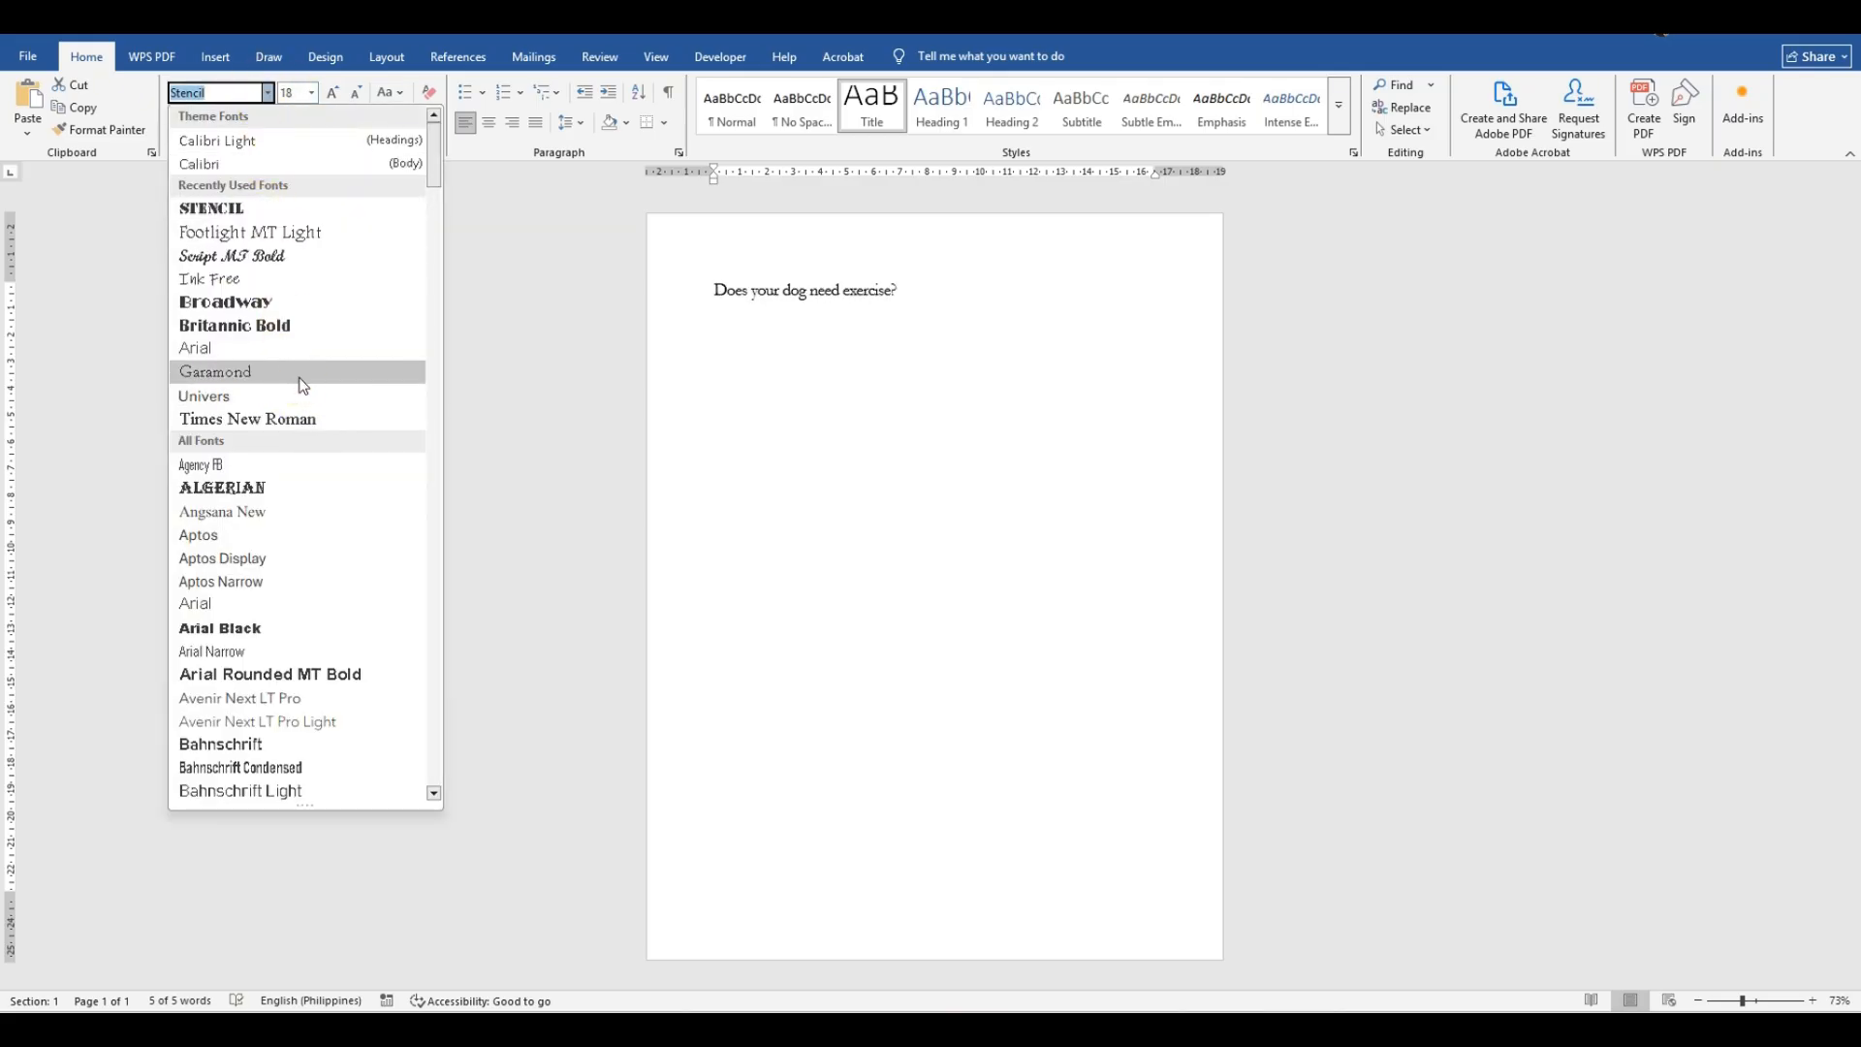
{"action": "left_click", "coordinate": [276, 421]}
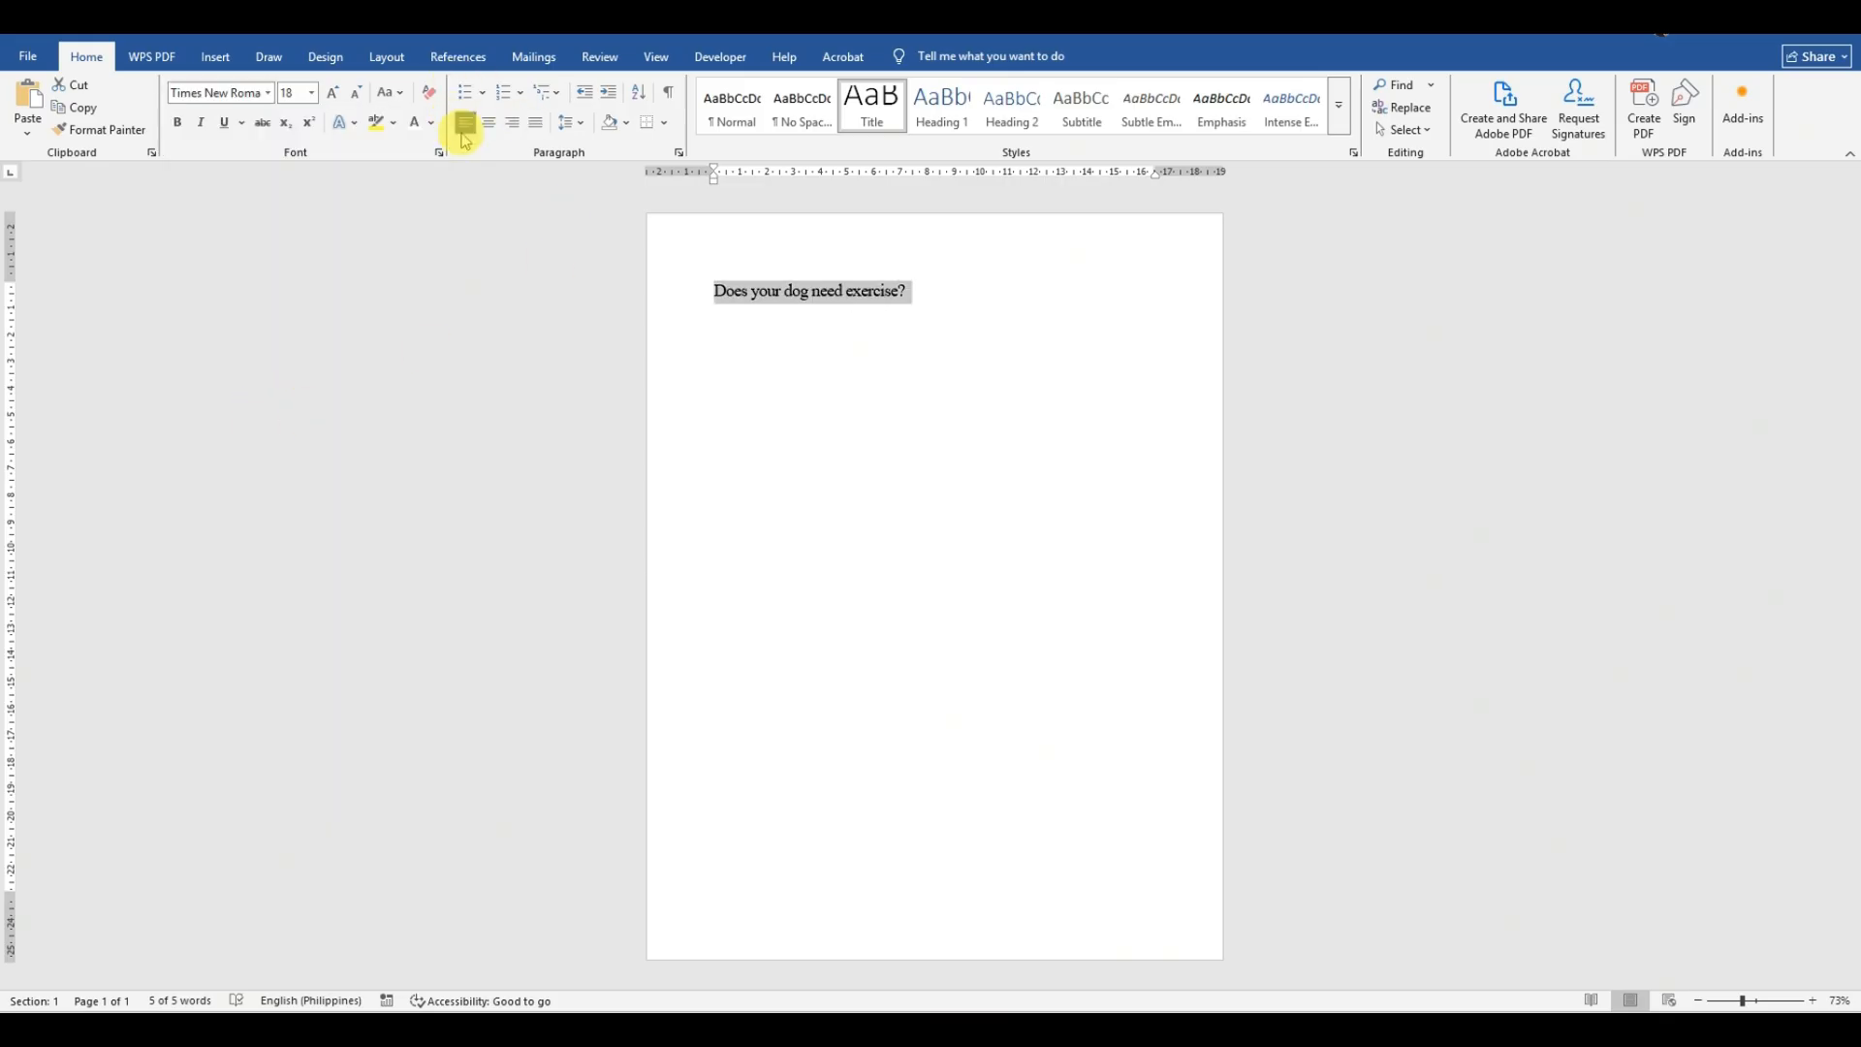
{"action": "left_click", "coordinate": [487, 124]}
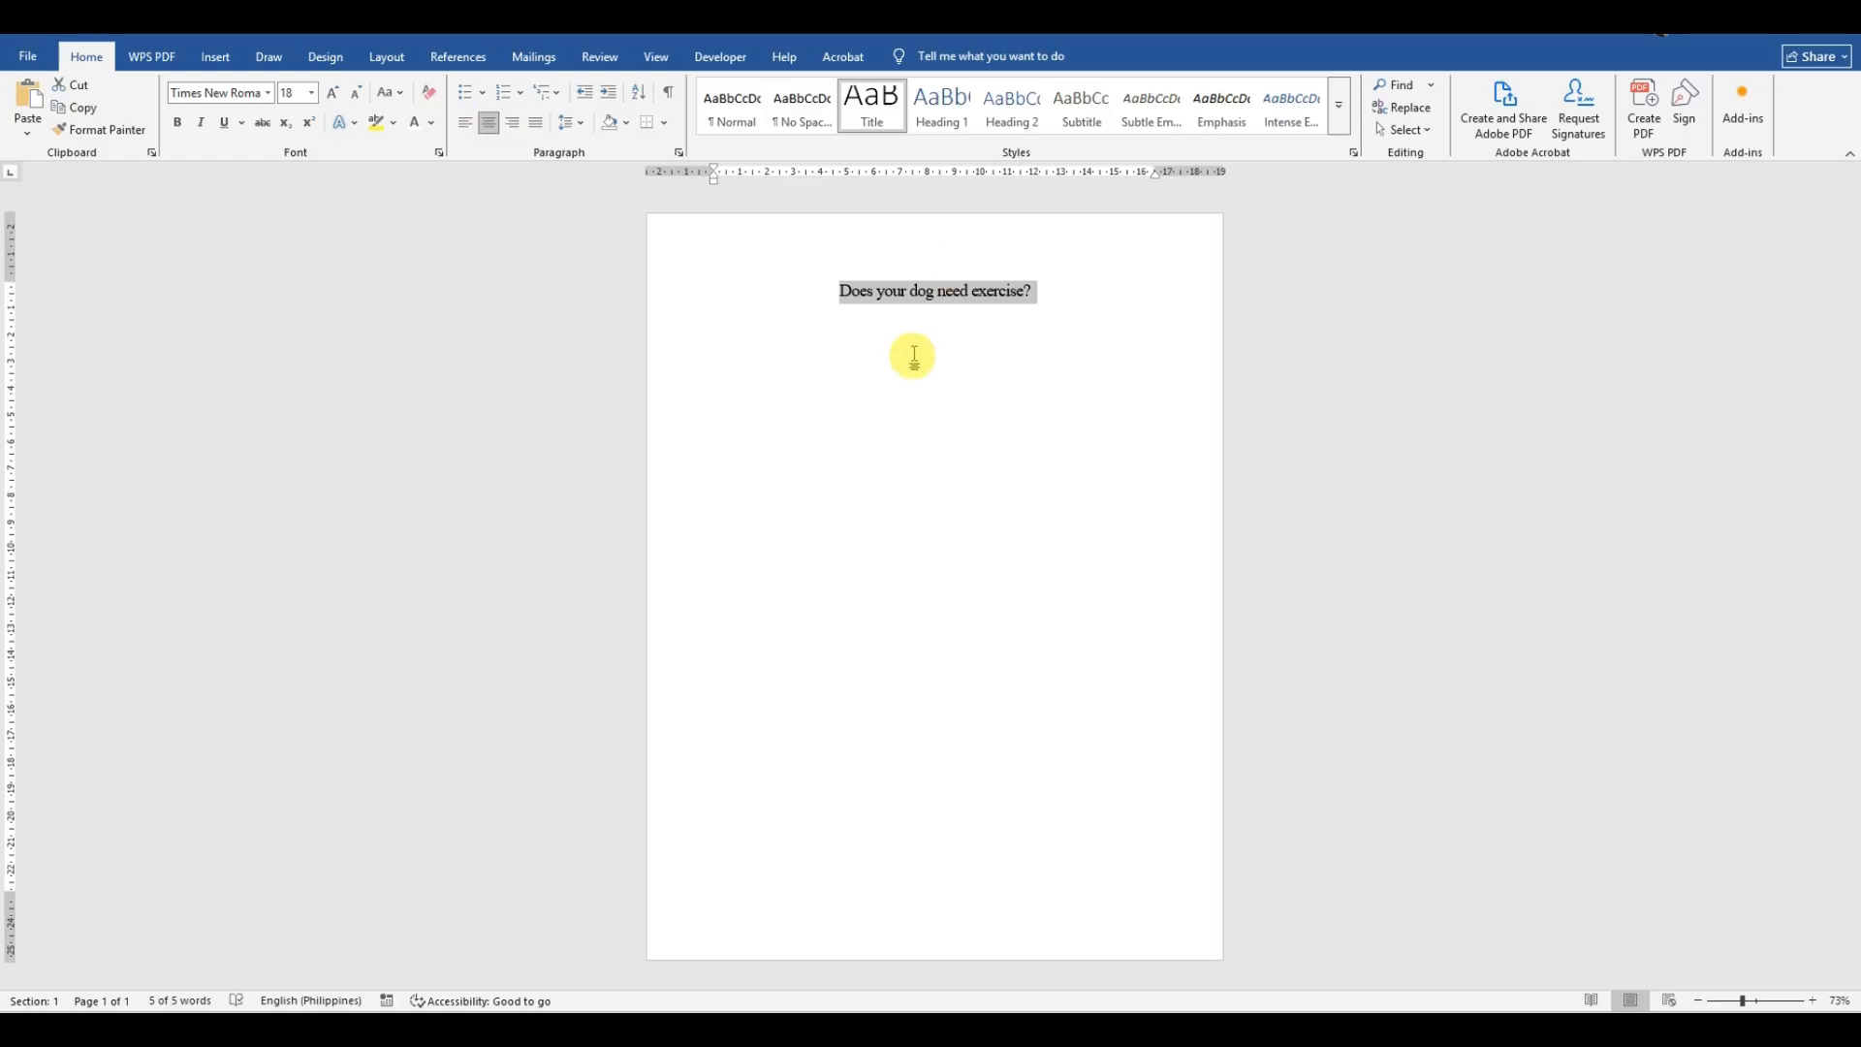
Step: Copy the "DOG WALKER" title from the flyer and paste it on a new line below the tagline in the new document
{"action": "left_click", "coordinate": [1066, 303]}
{"action": "key", "text": "Return"}
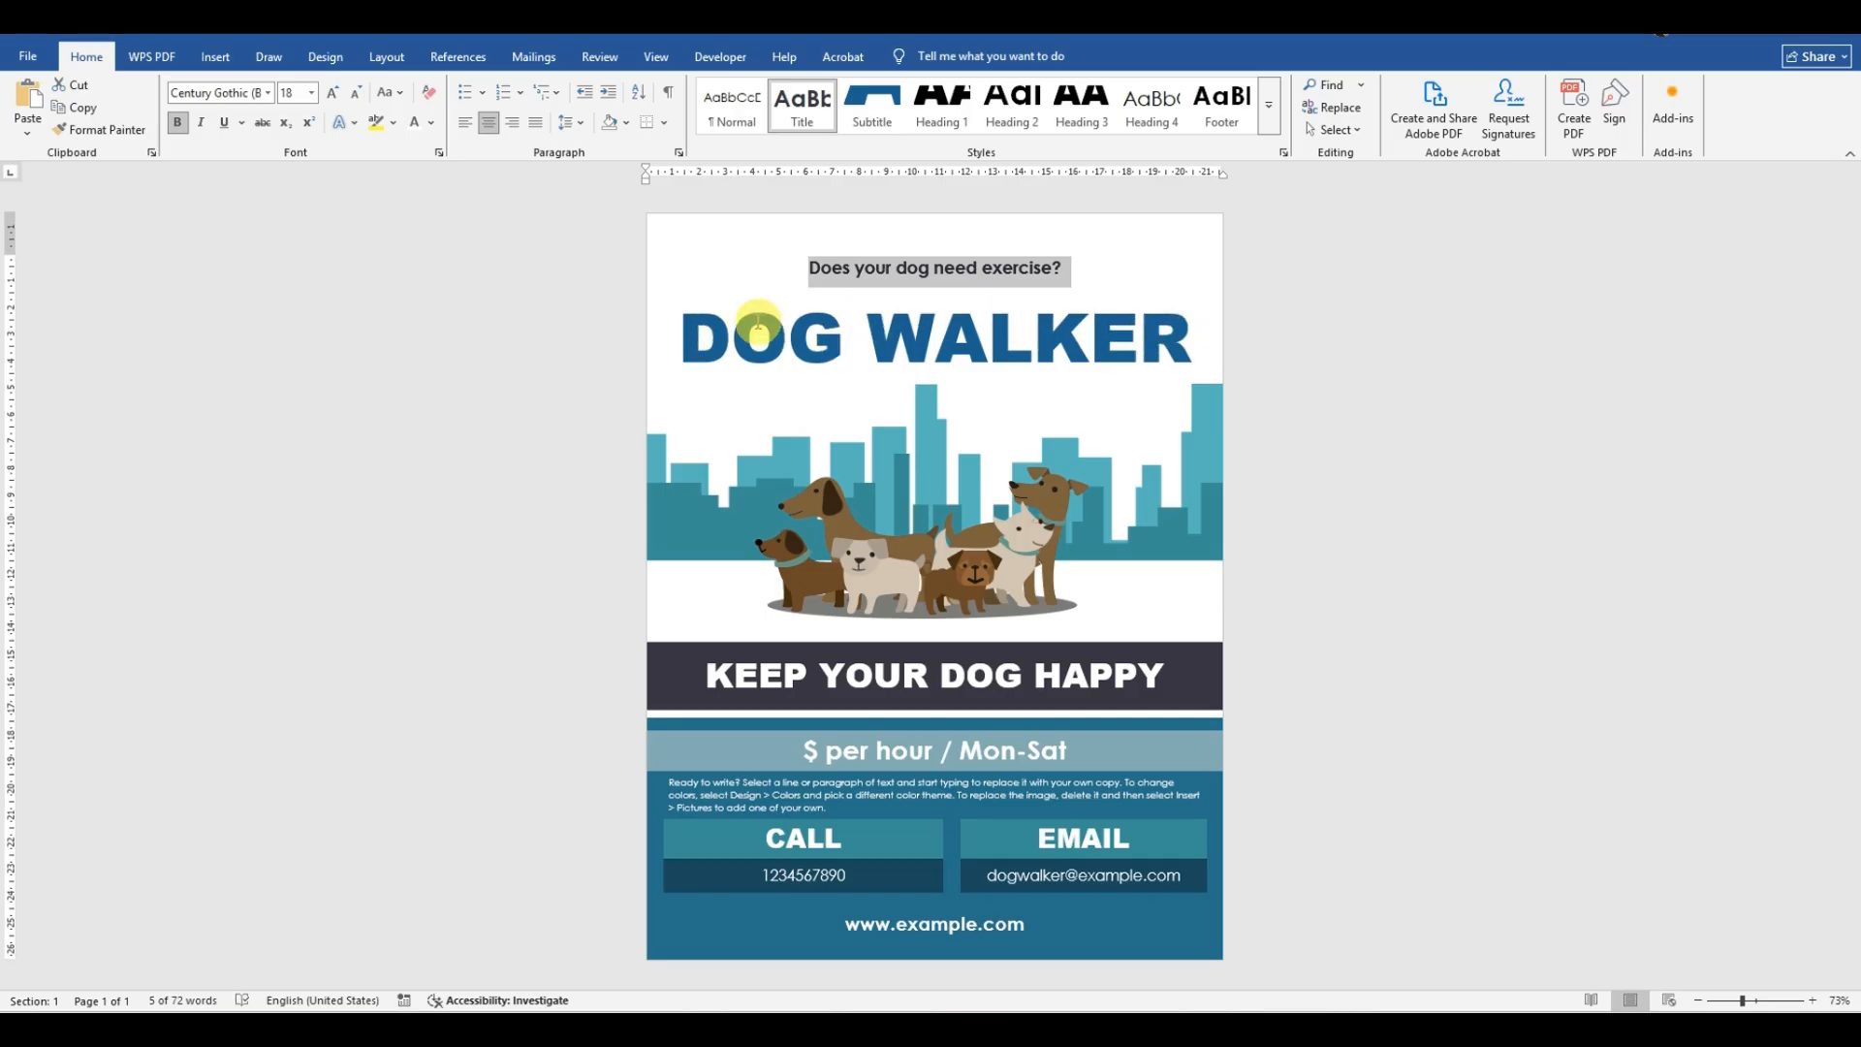
{"action": "left_click_drag", "start_coordinate": [698, 335], "coordinate": [1147, 337]}
{"action": "key", "text": "ctrl+c"}
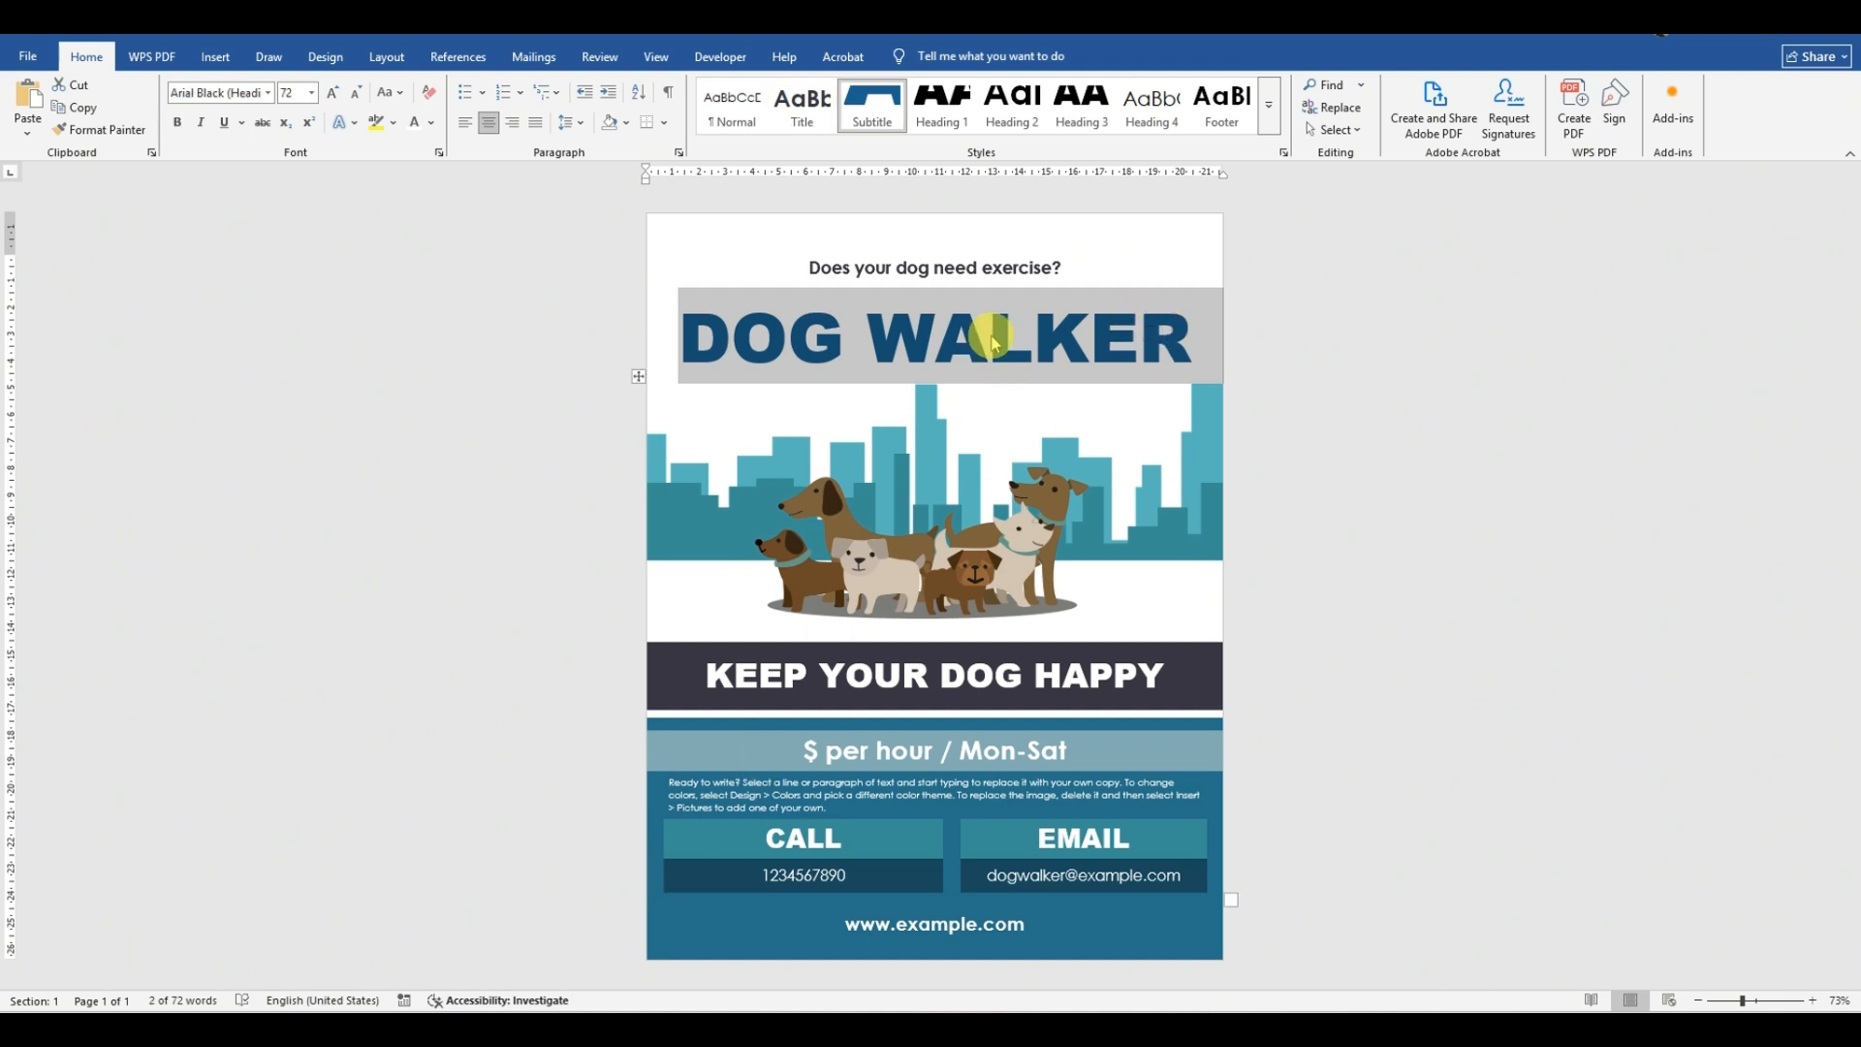
{"action": "mouse_move", "coordinate": [715, 931]}
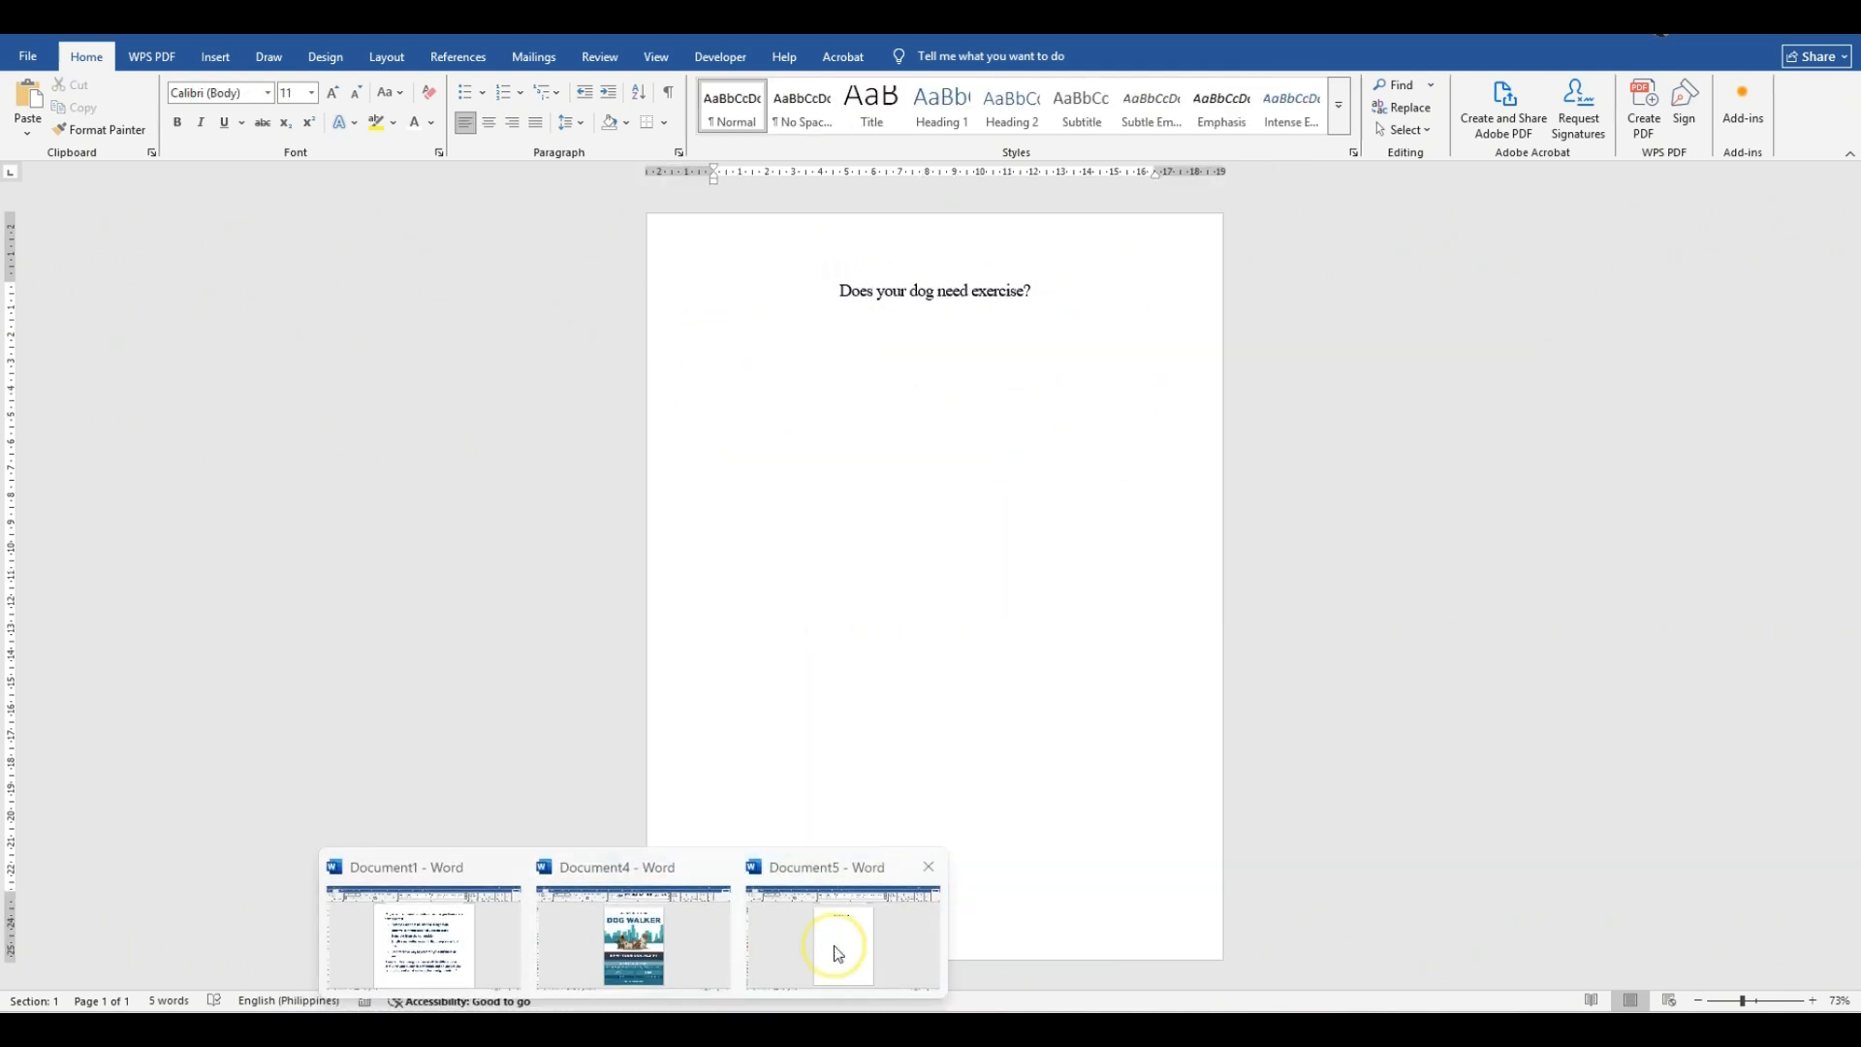
{"action": "left_click", "coordinate": [831, 947]}
{"action": "key", "text": "ctrl+v"}
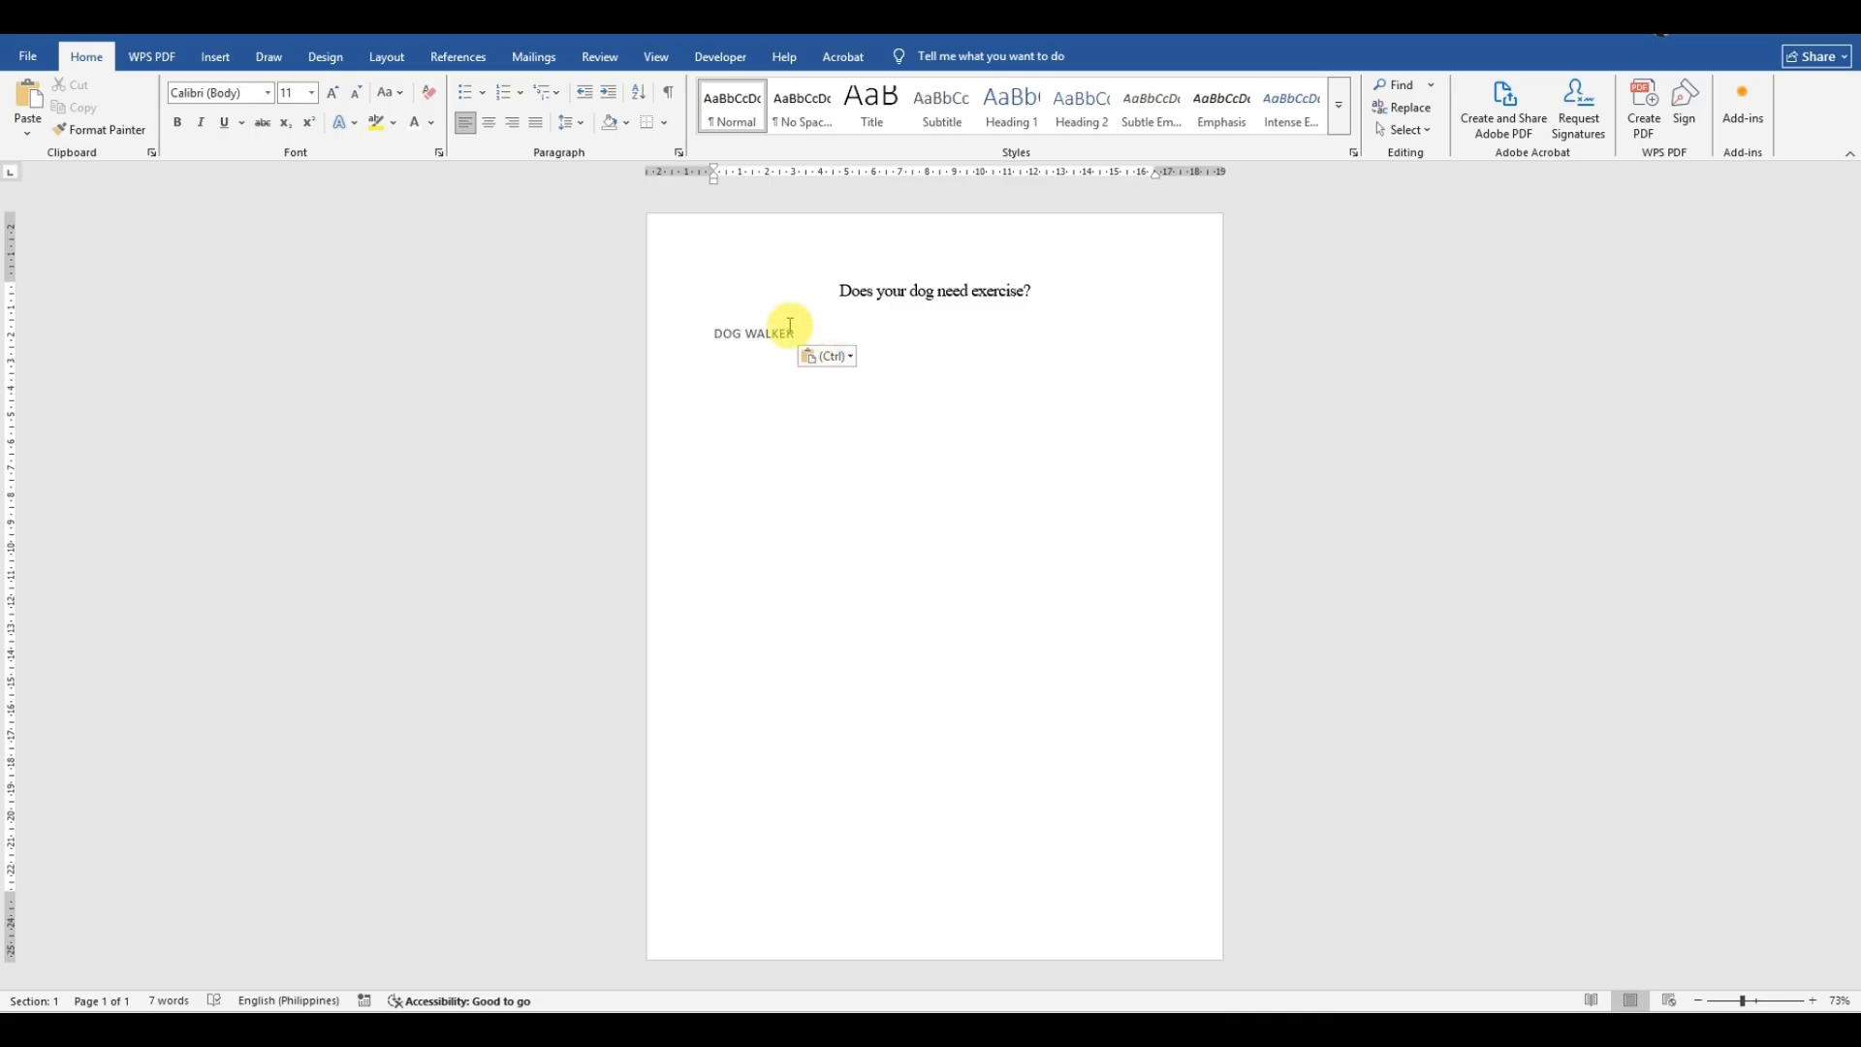
Step: Format the "DOG WALKER" title in Britannic Bold at size 48
{"action": "left_click_drag", "start_coordinate": [793, 333], "coordinate": [718, 340]}
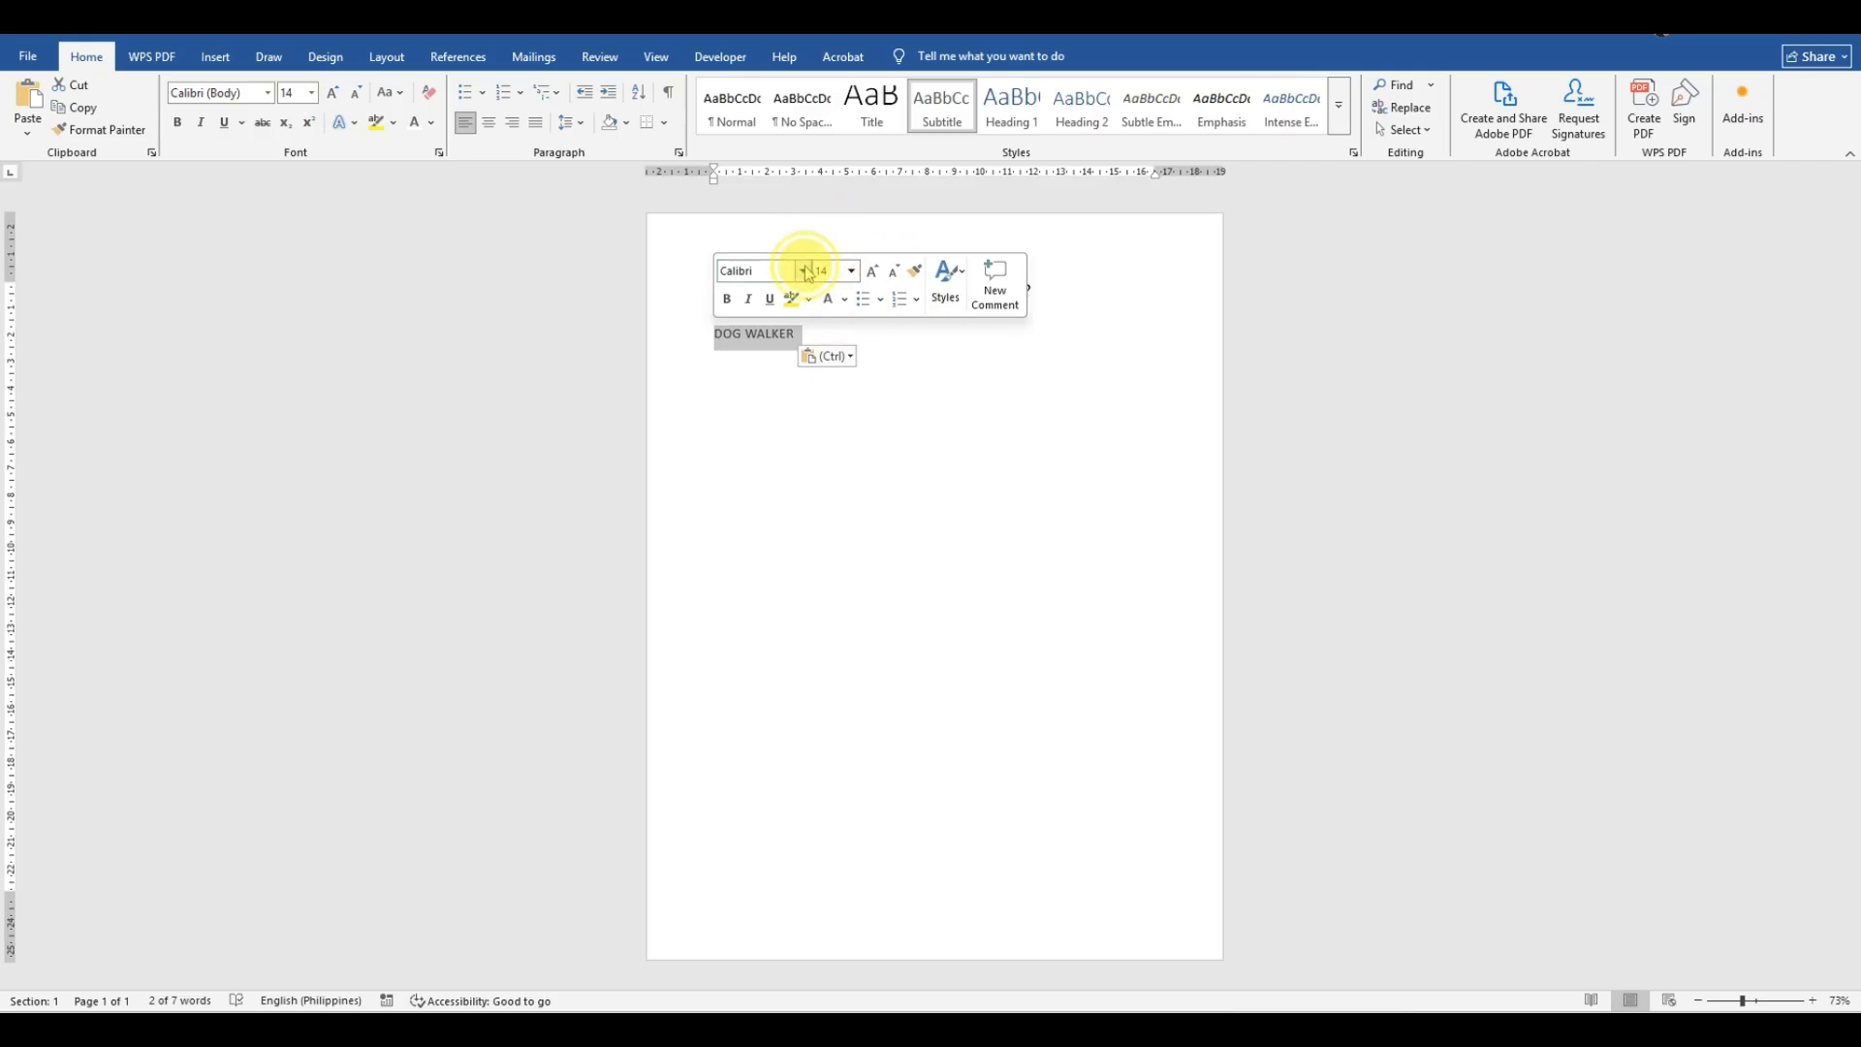
{"action": "left_click", "coordinate": [804, 271]}
{"action": "left_click", "coordinate": [824, 525]}
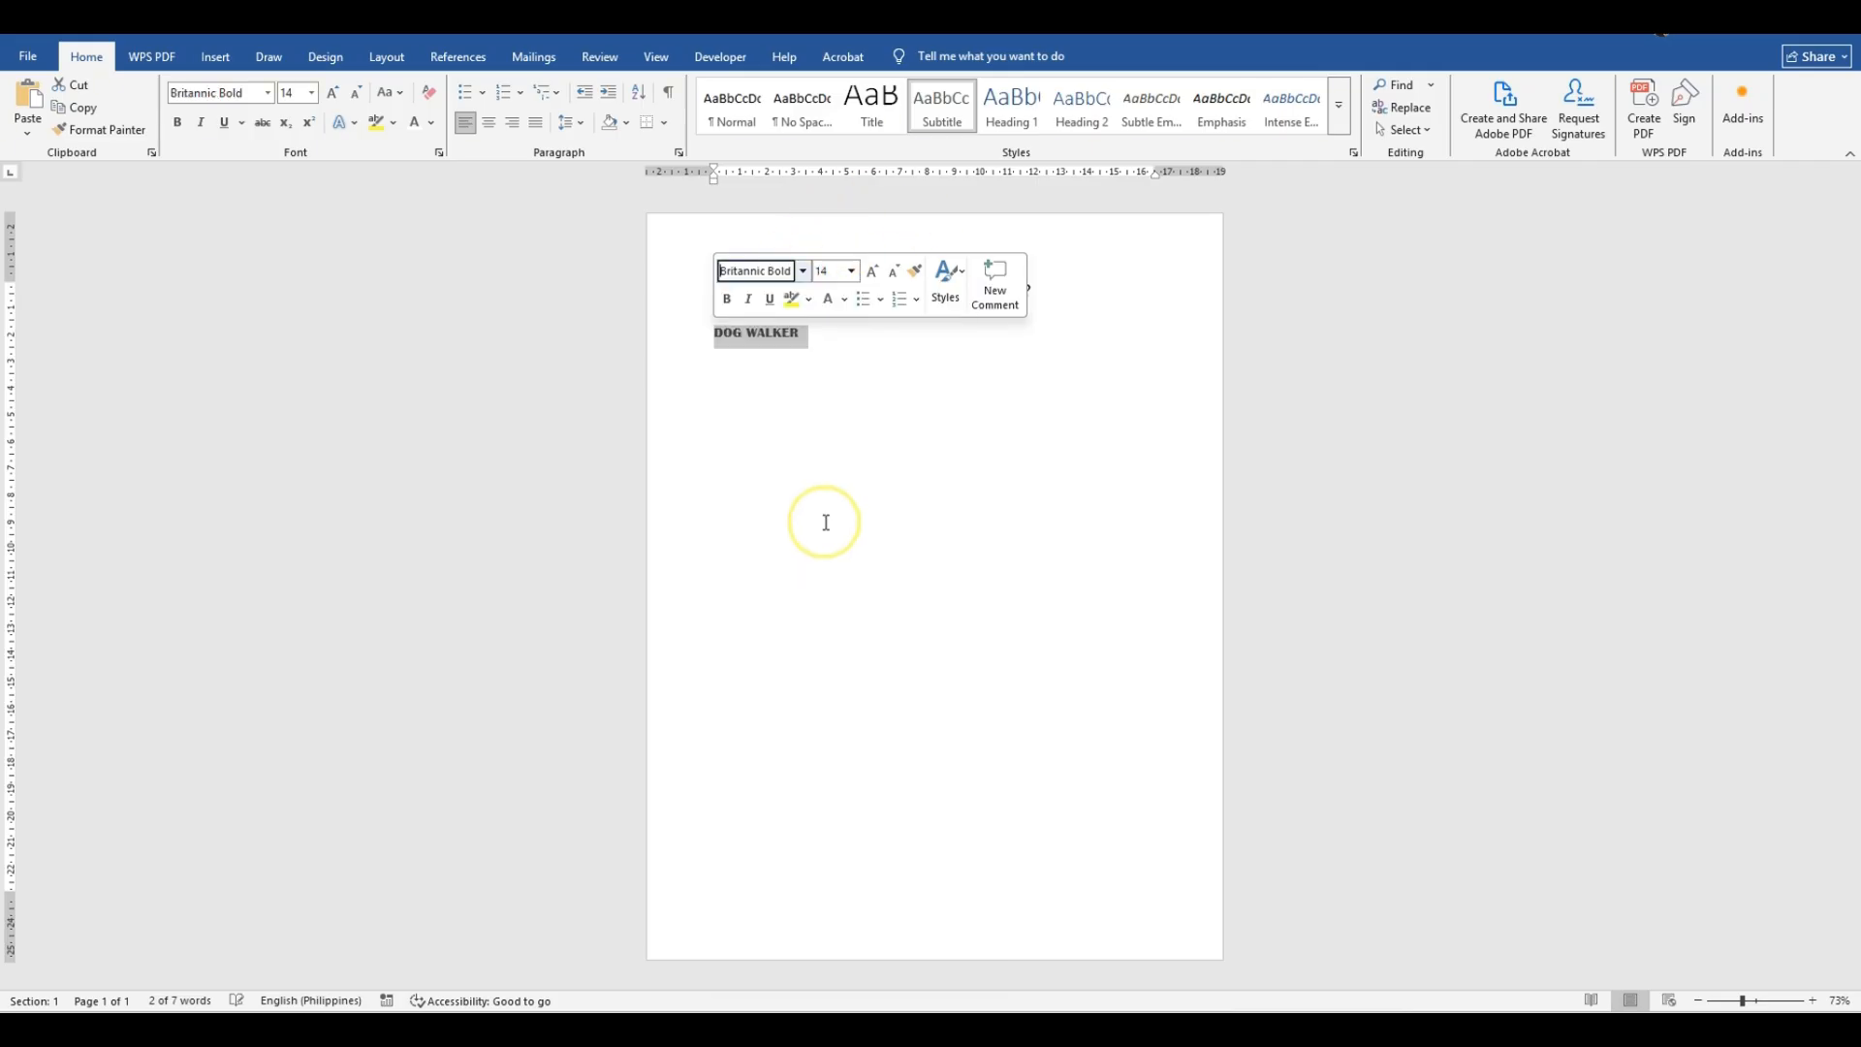
{"action": "left_click", "coordinate": [851, 272]}
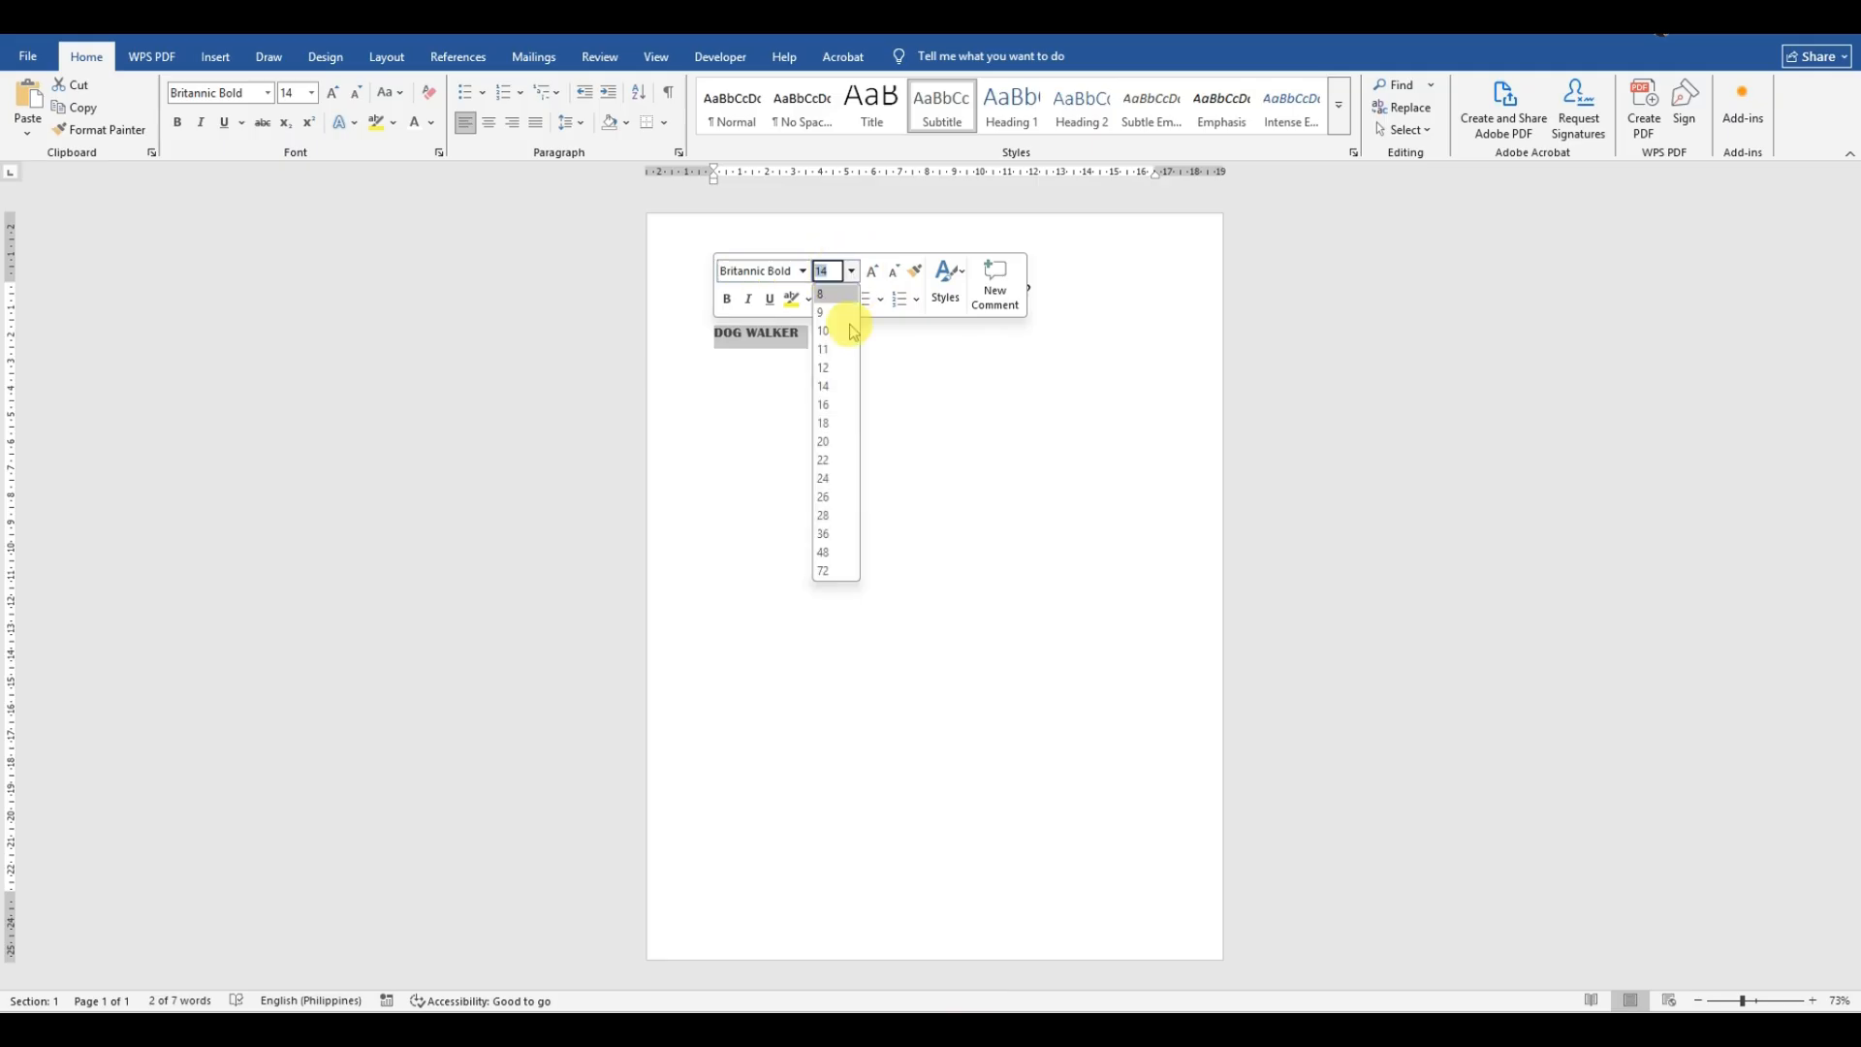
{"action": "left_click", "coordinate": [835, 552]}
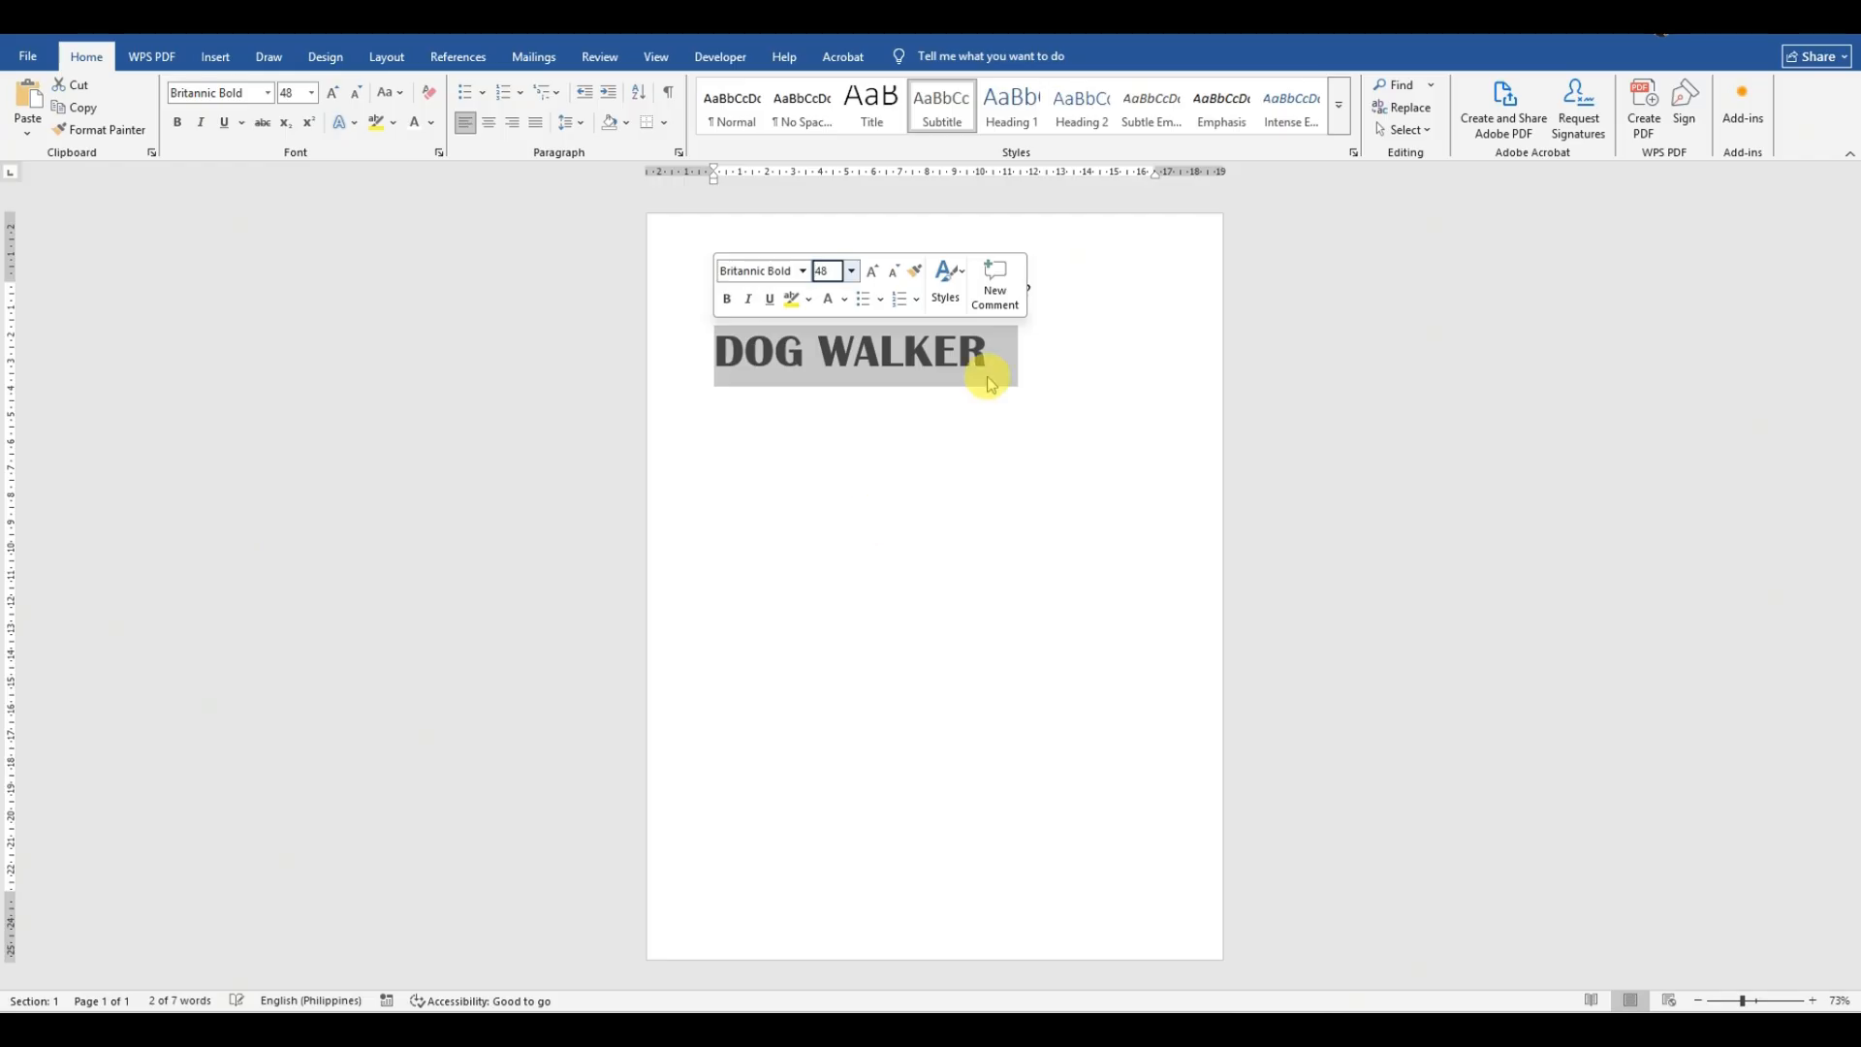
Step: Centre the "DOG WALKER" title and colour its text with the standard blue
{"action": "left_click", "coordinate": [489, 123]}
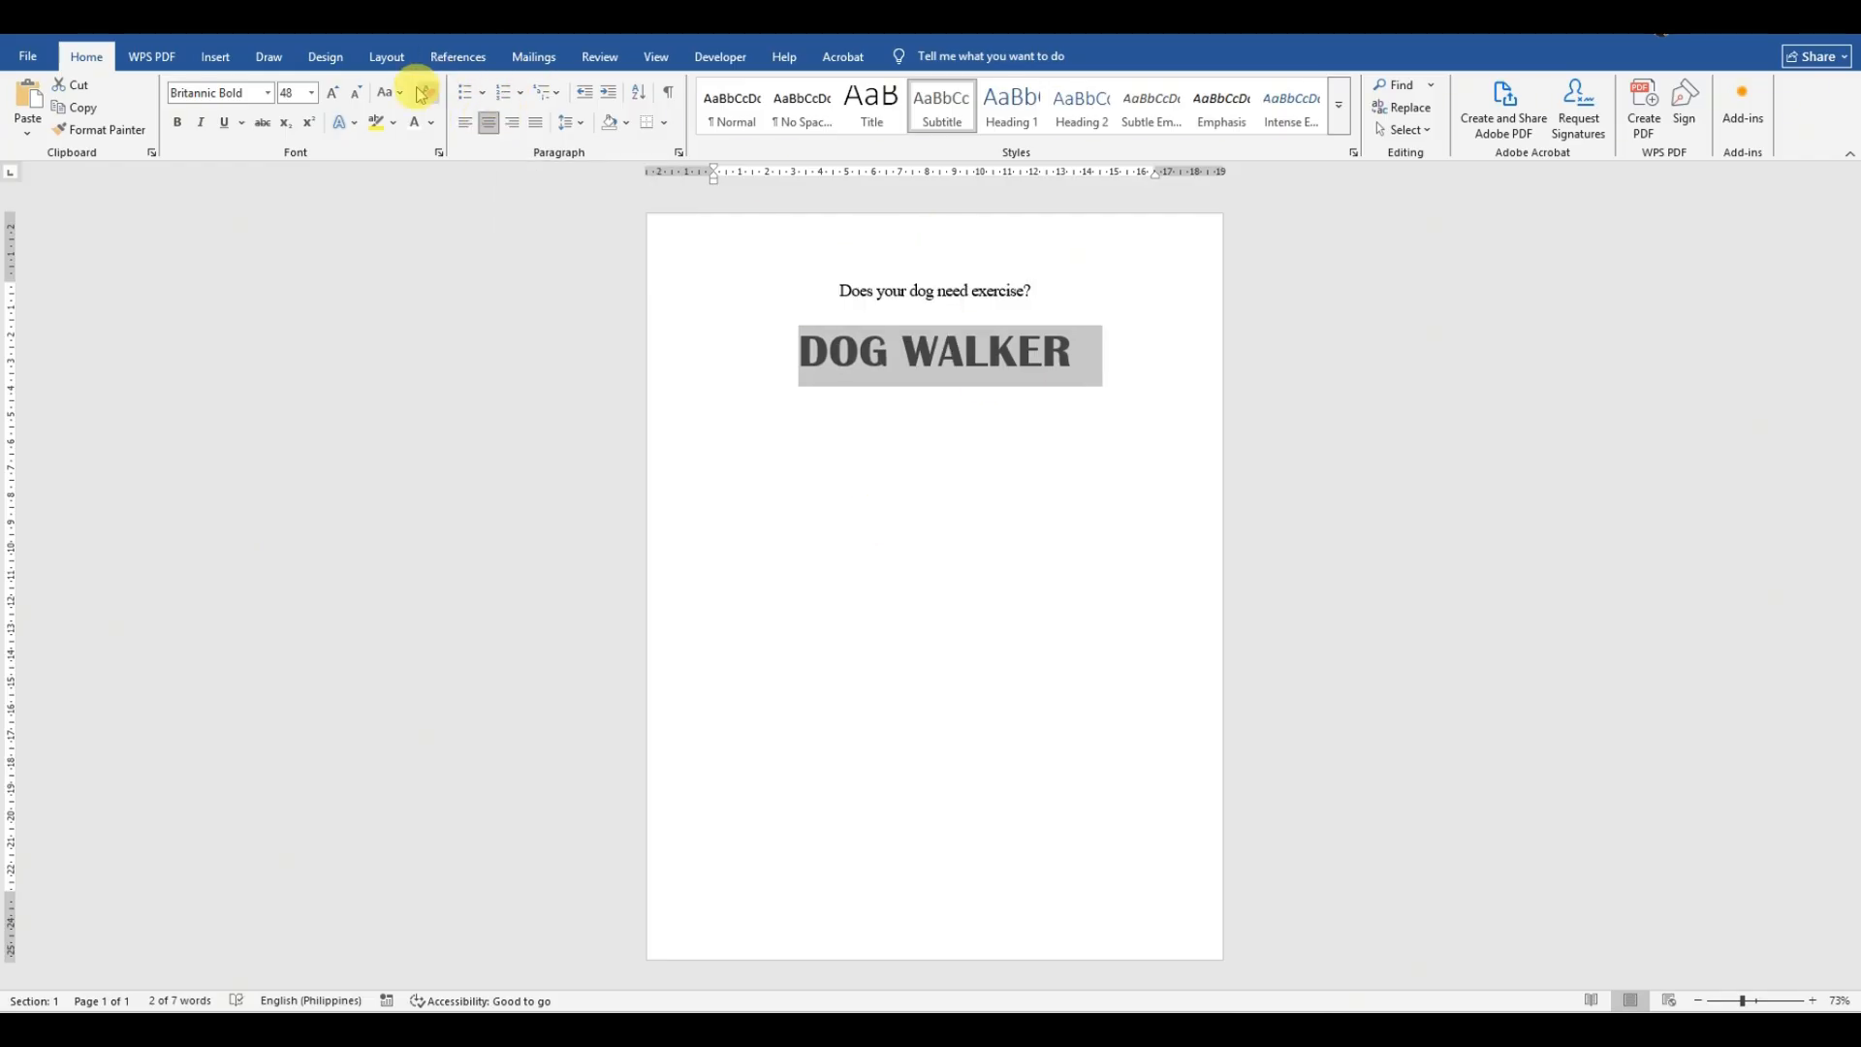
{"action": "left_click", "coordinate": [431, 123]}
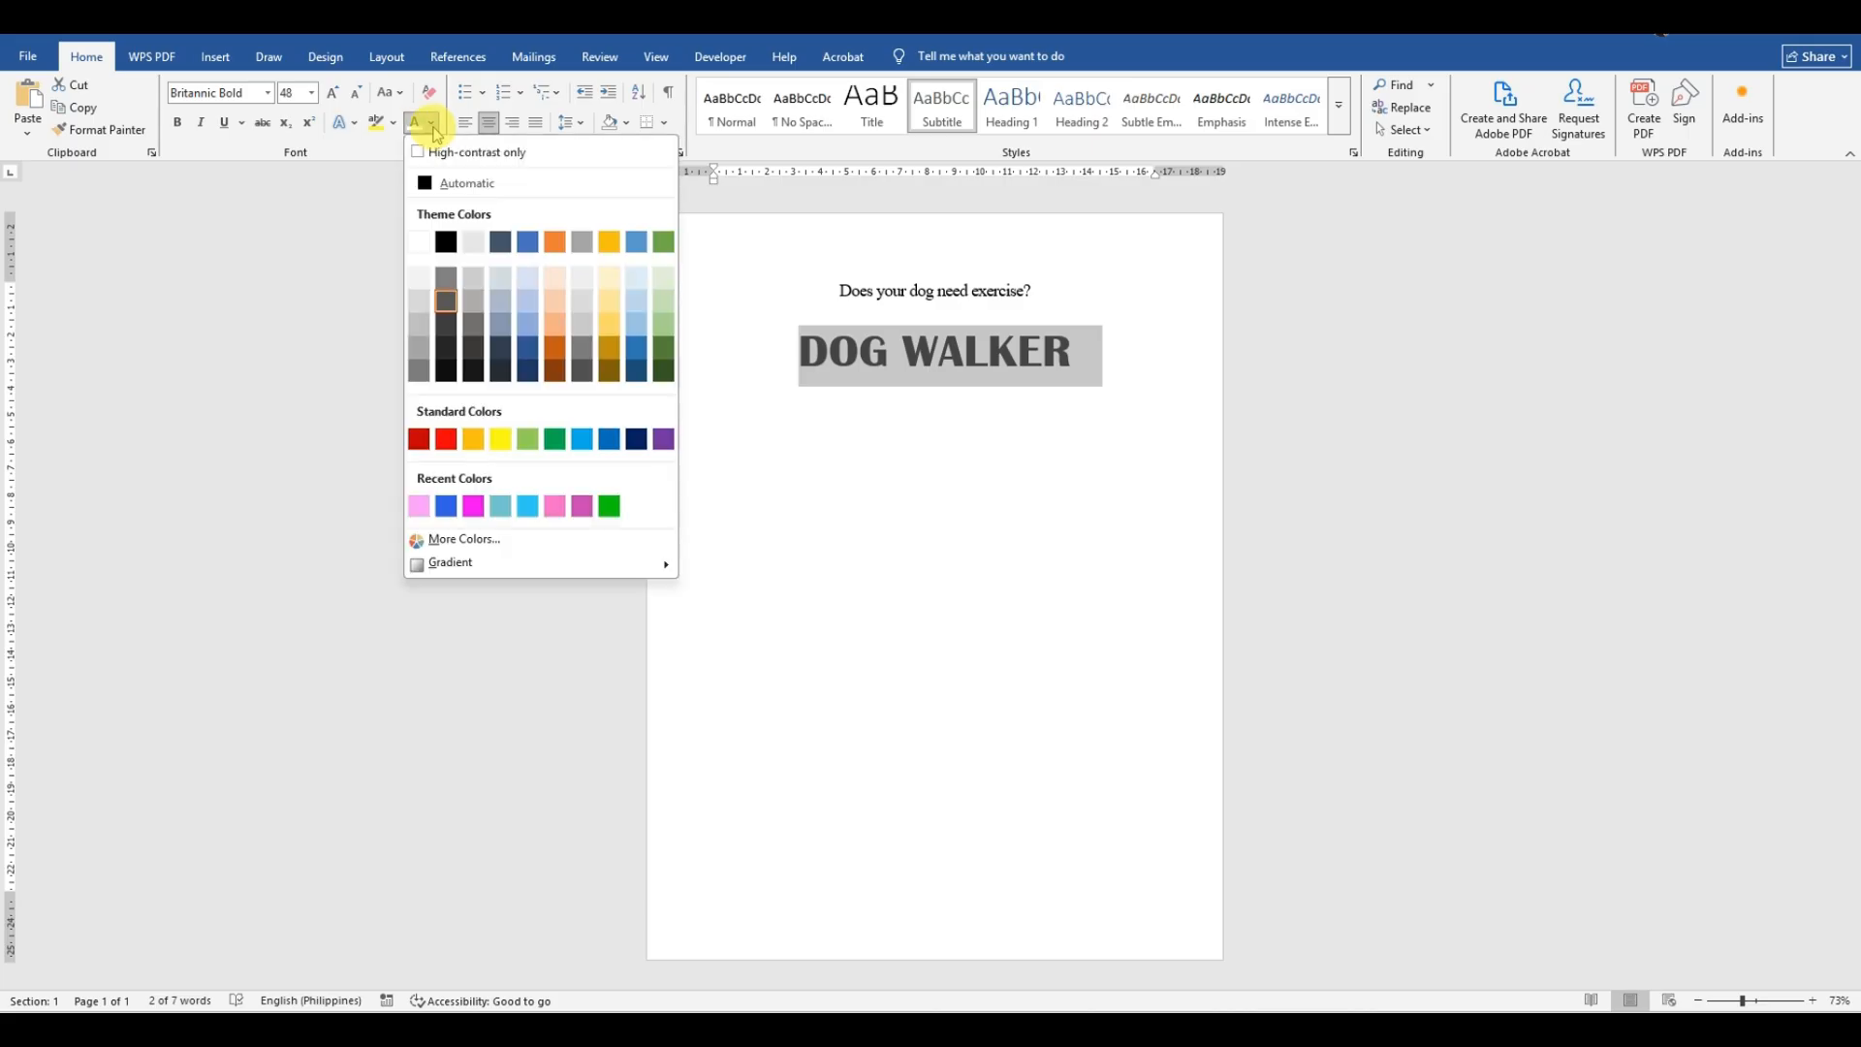
{"action": "left_click", "coordinate": [609, 441]}
Step: Set the "DOG WALKER" title's font size to 60 and deselect it by placing the cursor below
{"action": "left_click", "coordinate": [312, 93]}
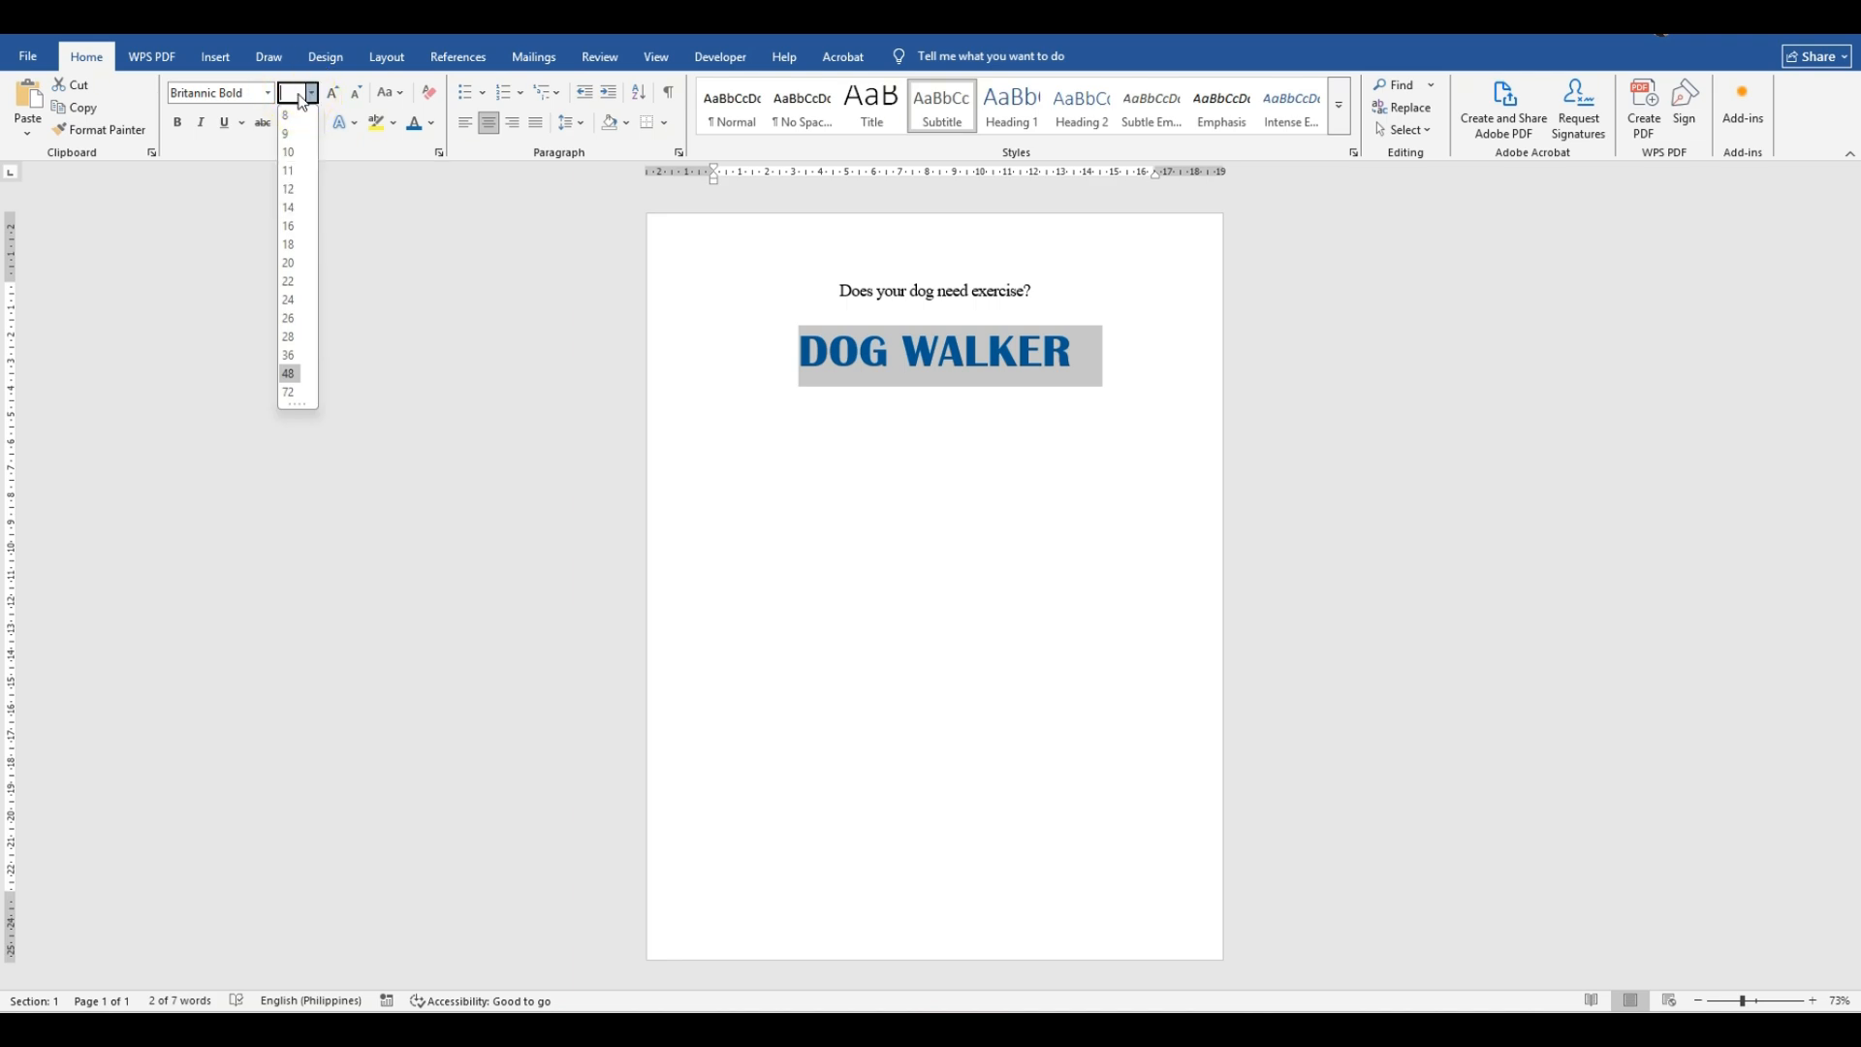
{"action": "key", "text": "Return"}
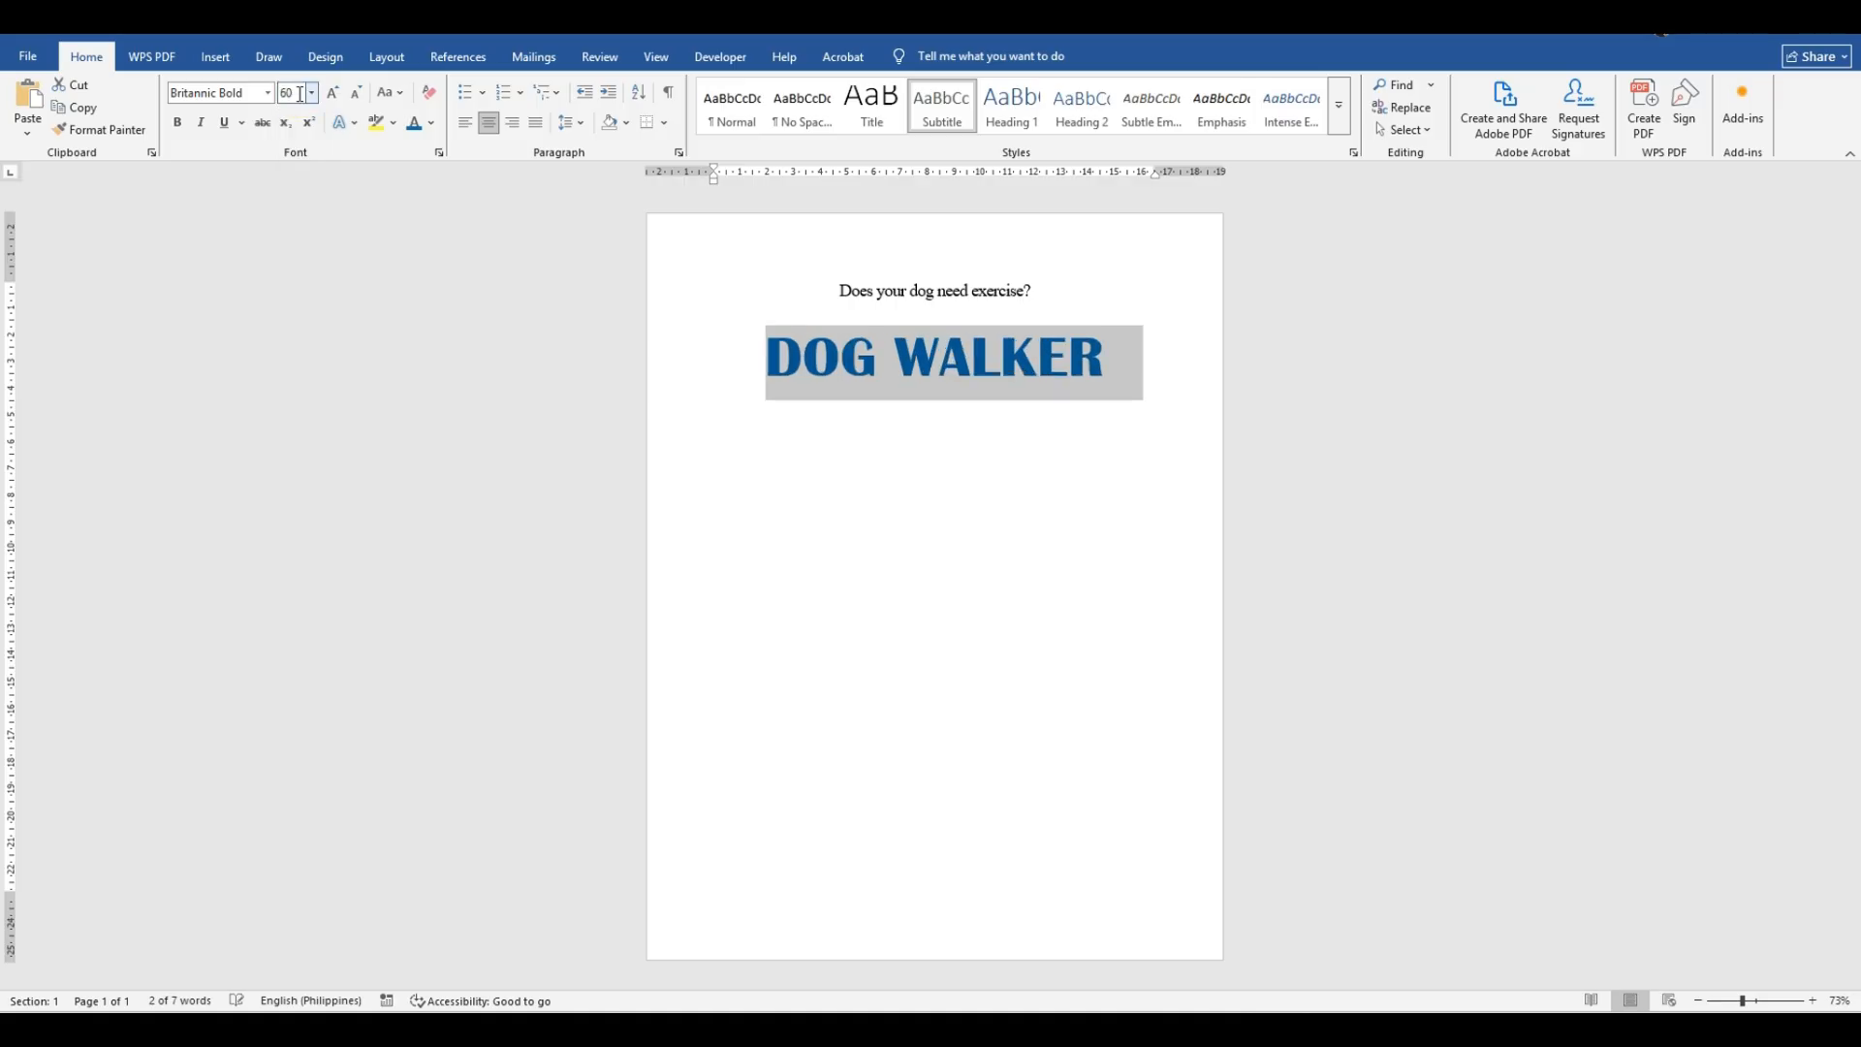
{"action": "left_click", "coordinate": [960, 451]}
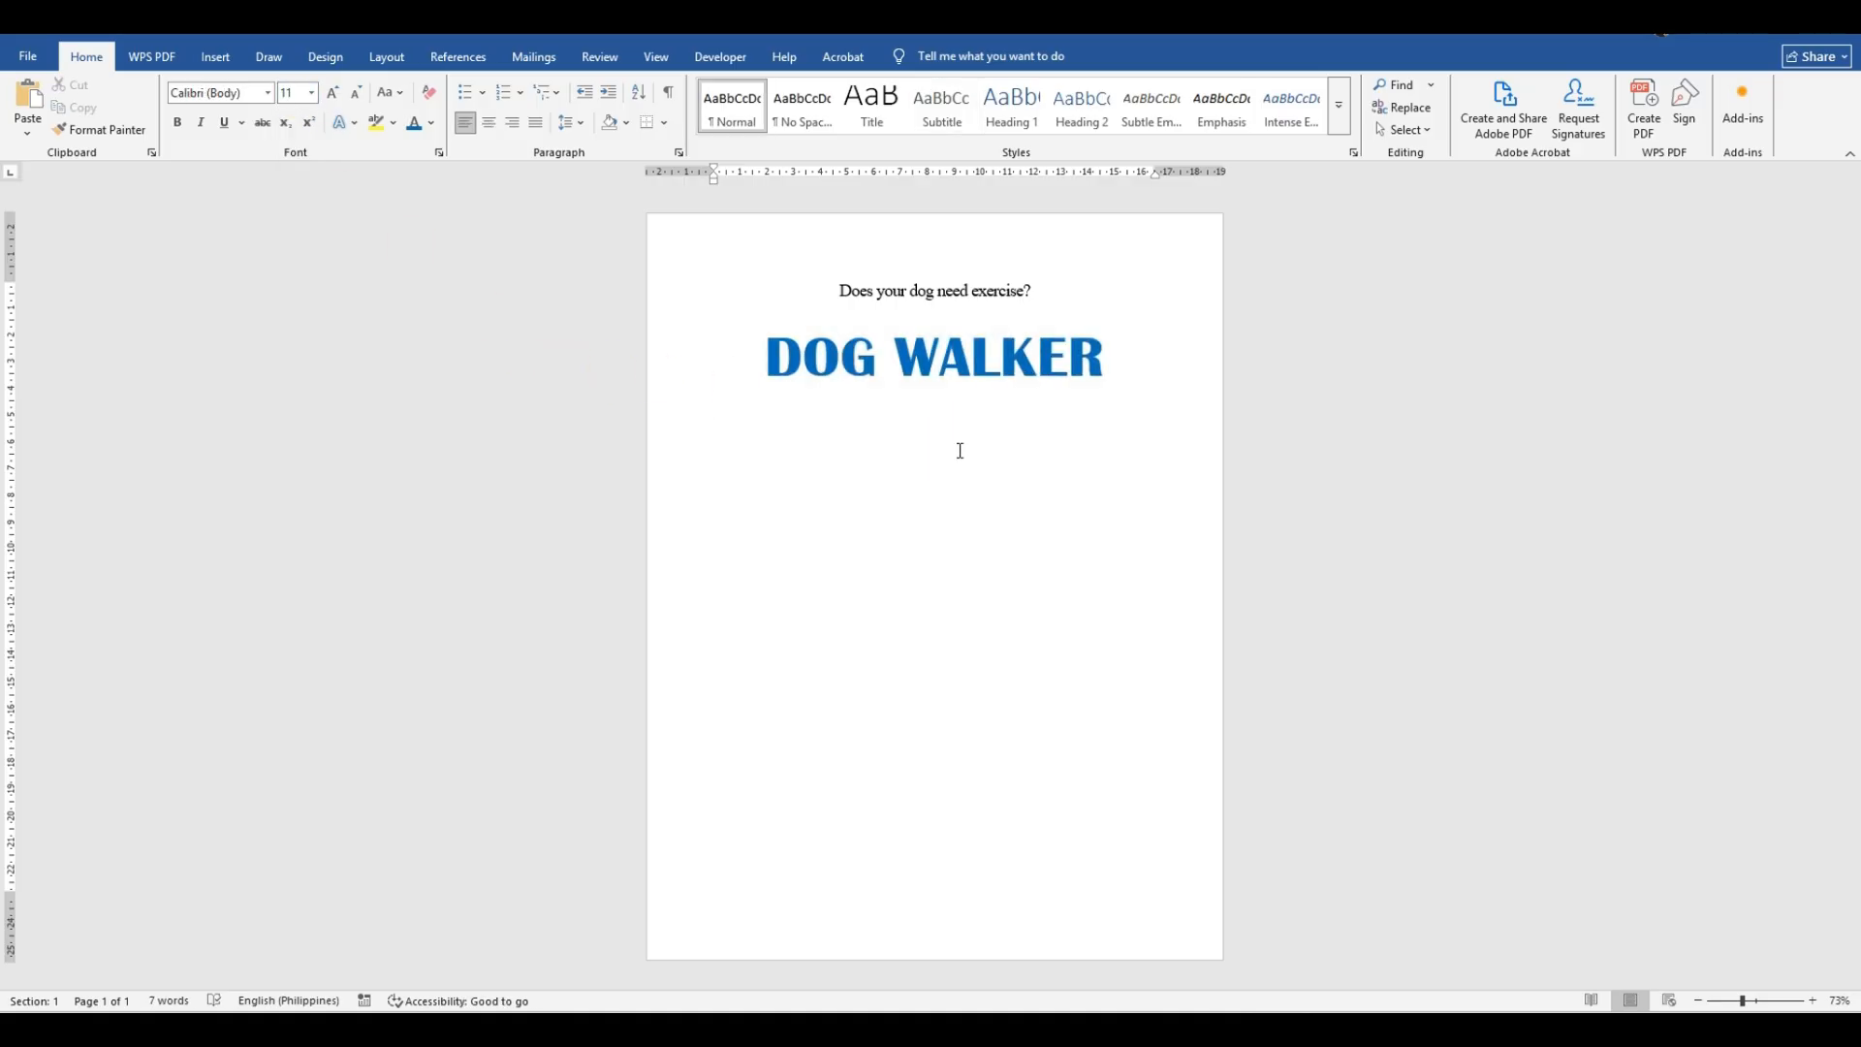
Step: Copy the skyline and dogs illustration from the reference flyer and return to the new document
{"action": "key", "text": "alt+Tab"}
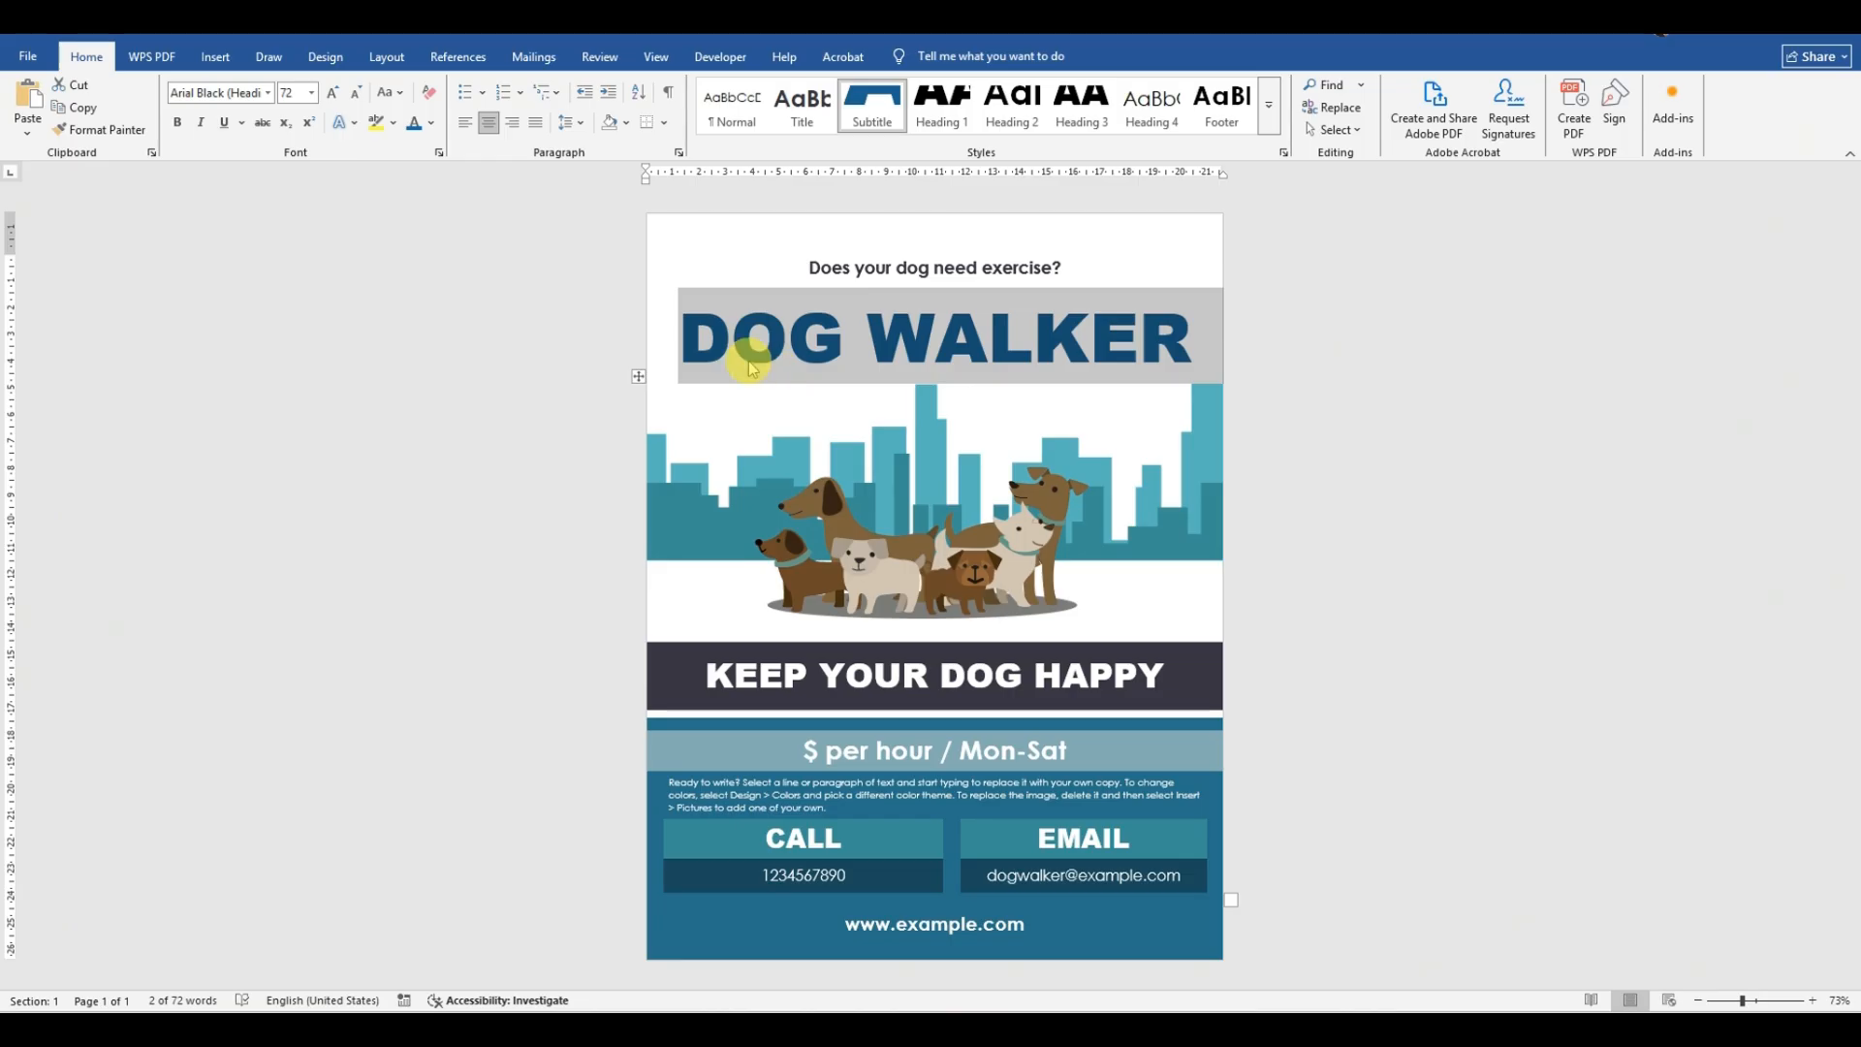
{"action": "key", "text": "alt+Tab"}
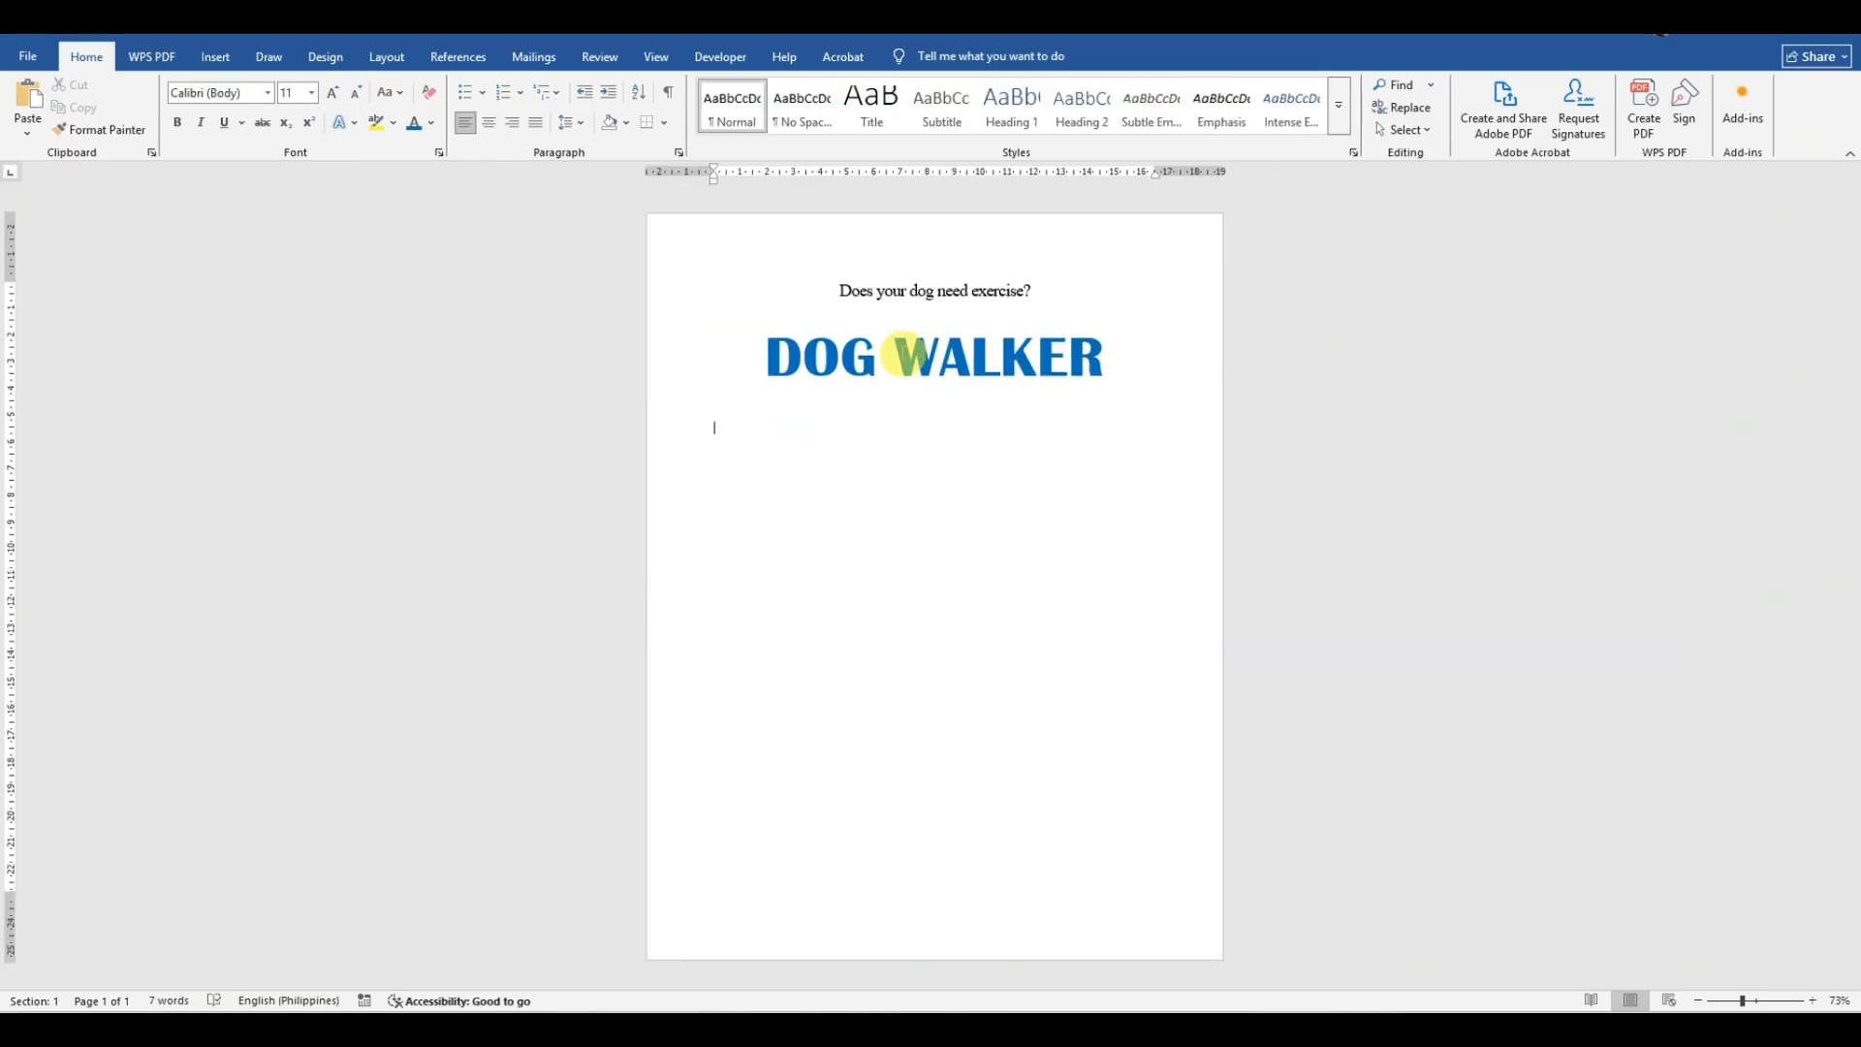
{"action": "key", "text": "alt+Tab"}
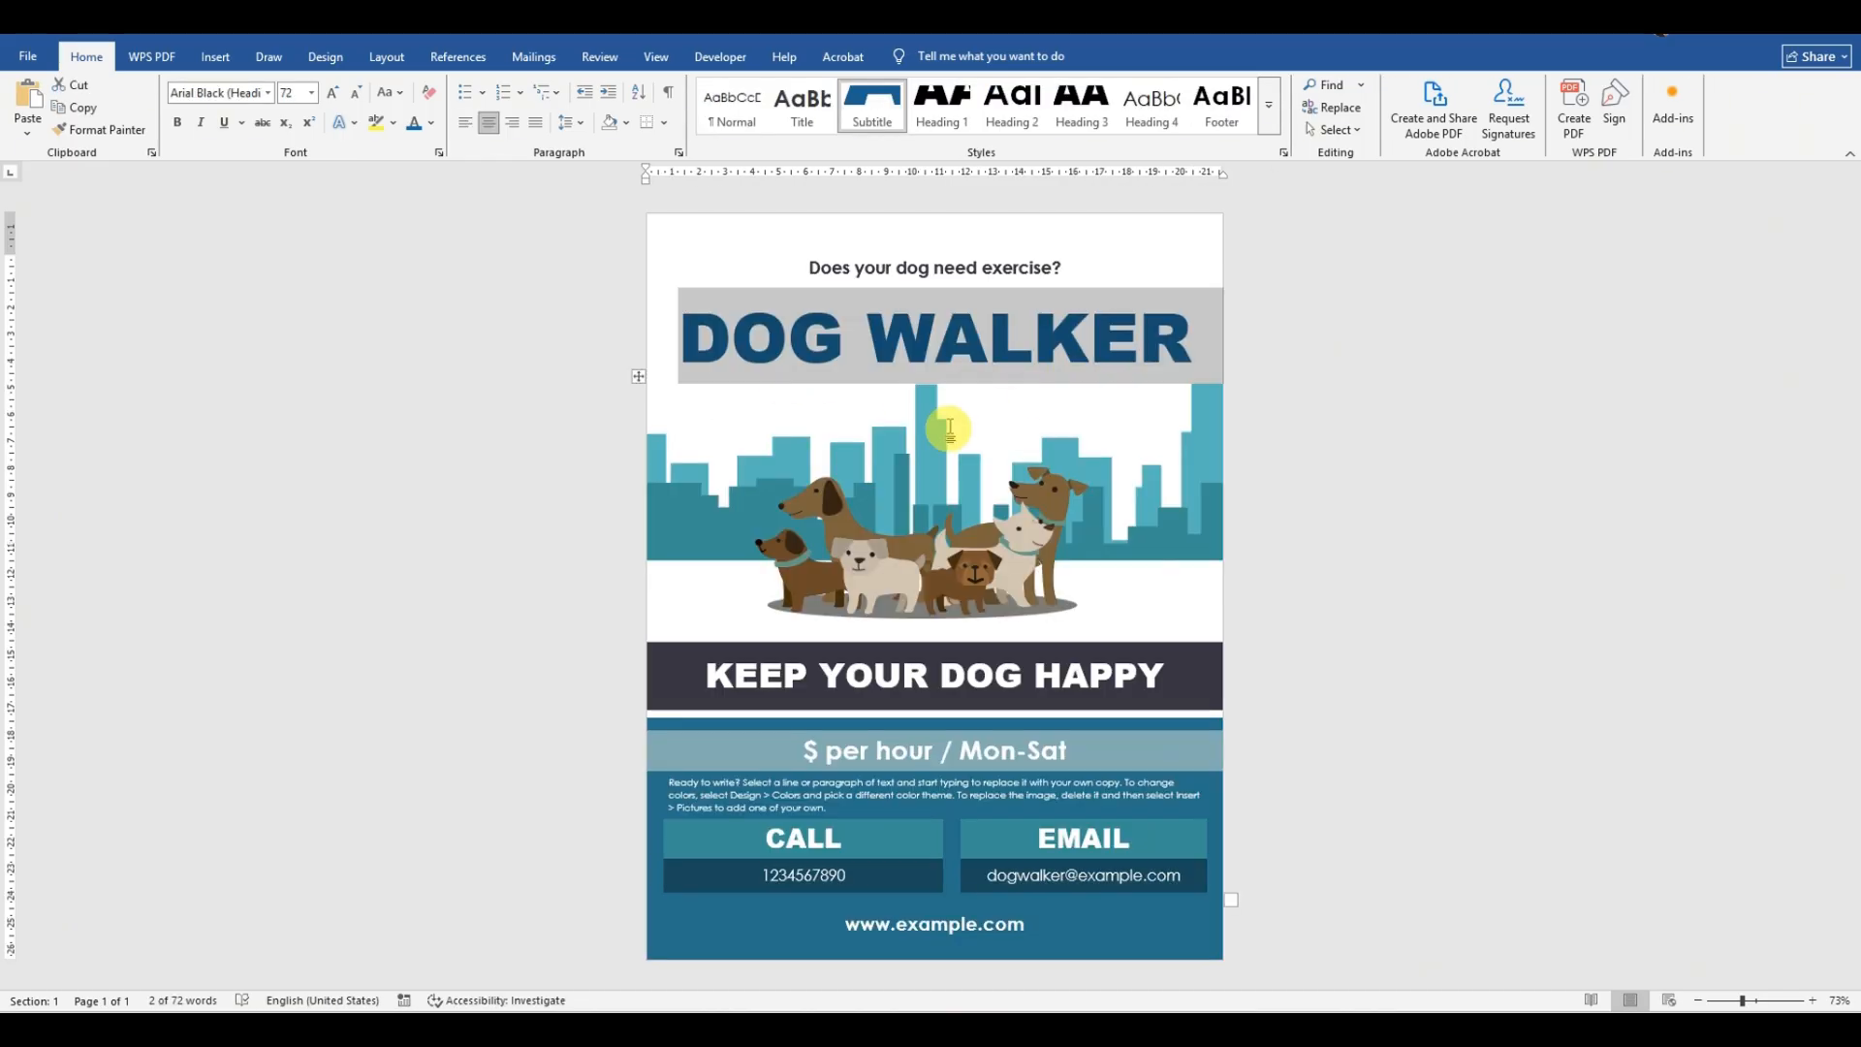
{"action": "left_click", "coordinate": [874, 456]}
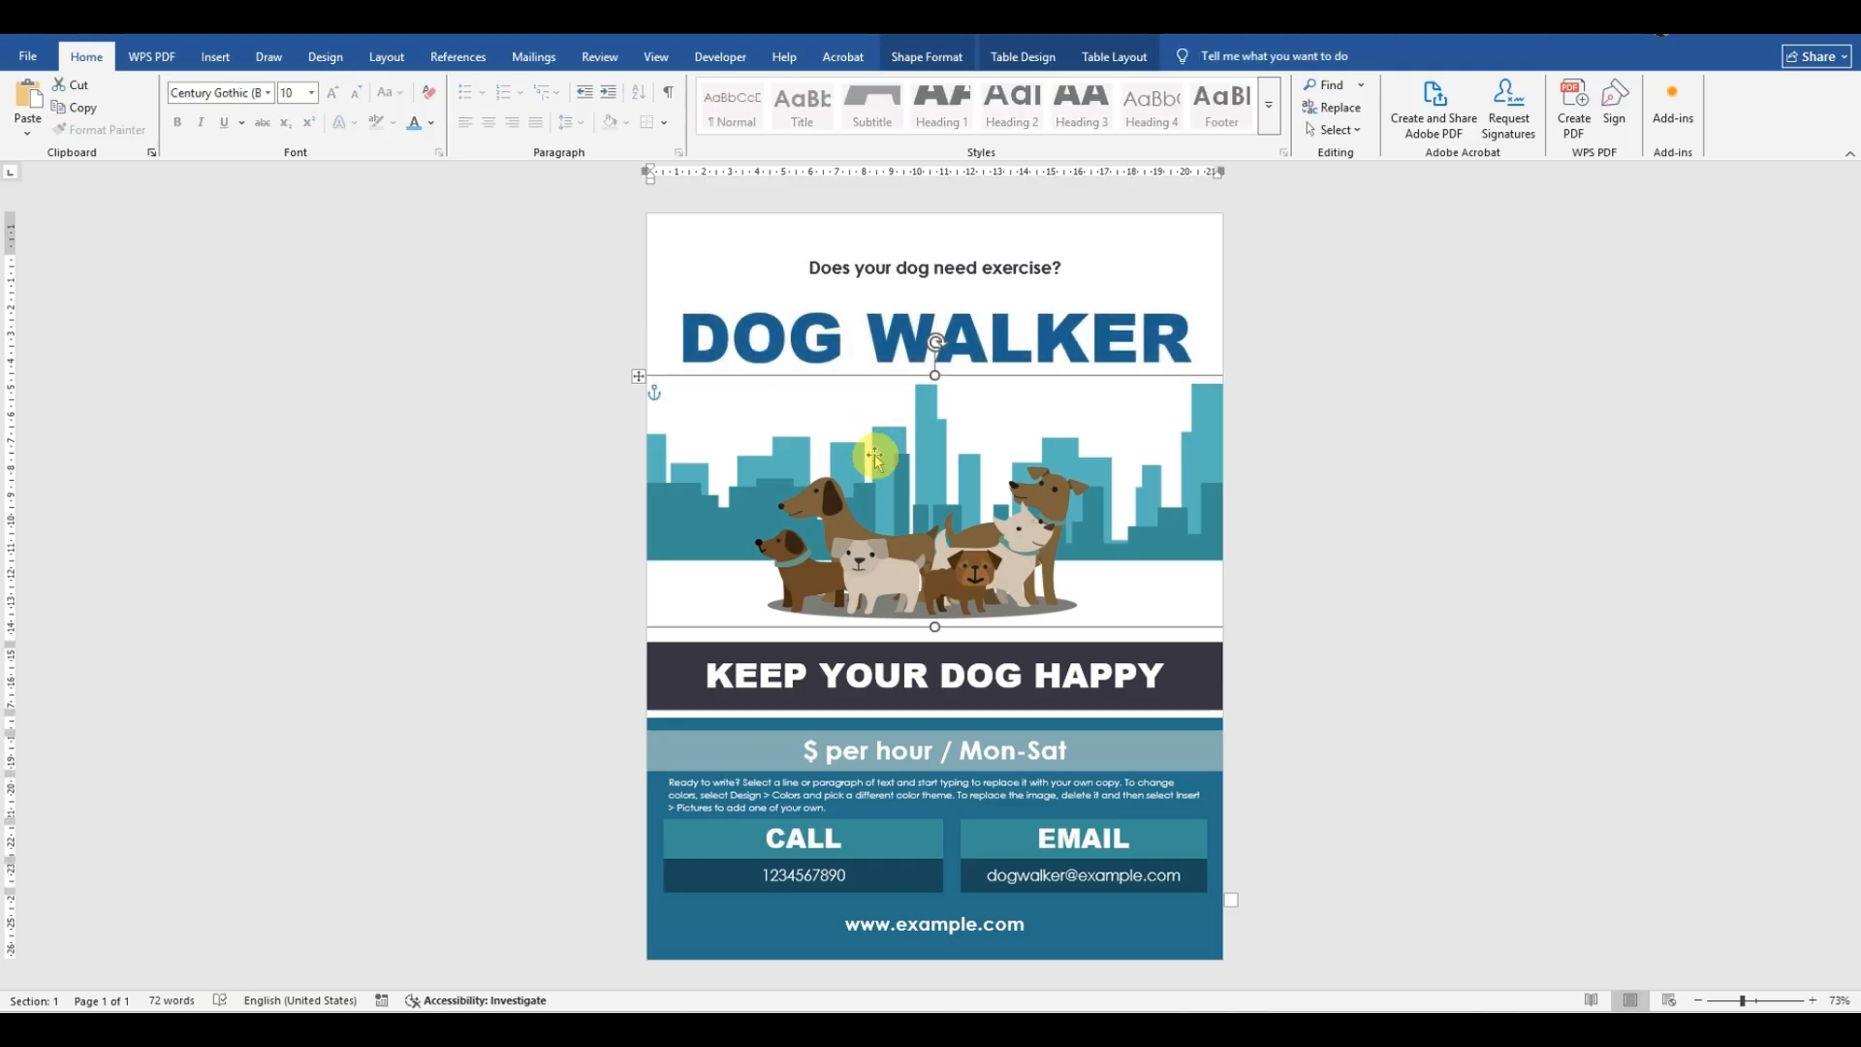
{"action": "key", "text": "alt+Tab"}
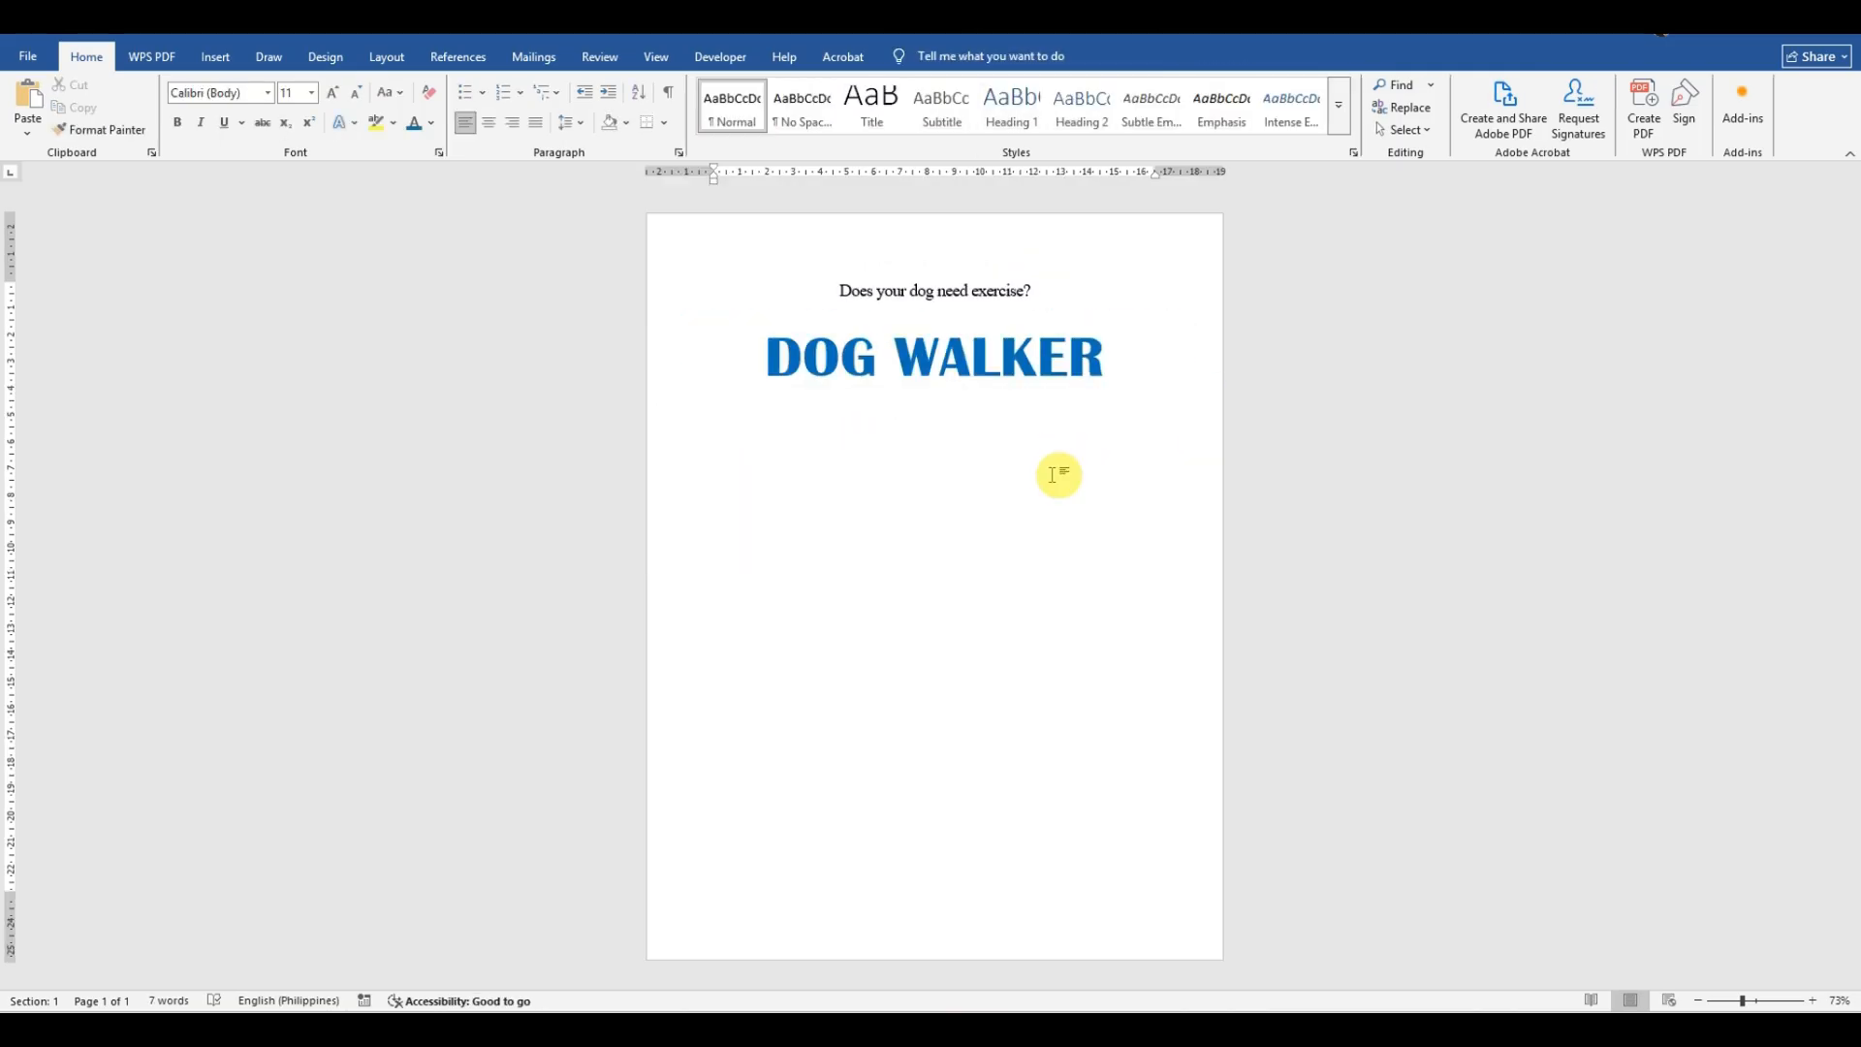
Step: Search Bing's online pictures for "dogs" from the picture insertion options
{"action": "left_click", "coordinate": [216, 58]}
{"action": "left_click", "coordinate": [226, 115]}
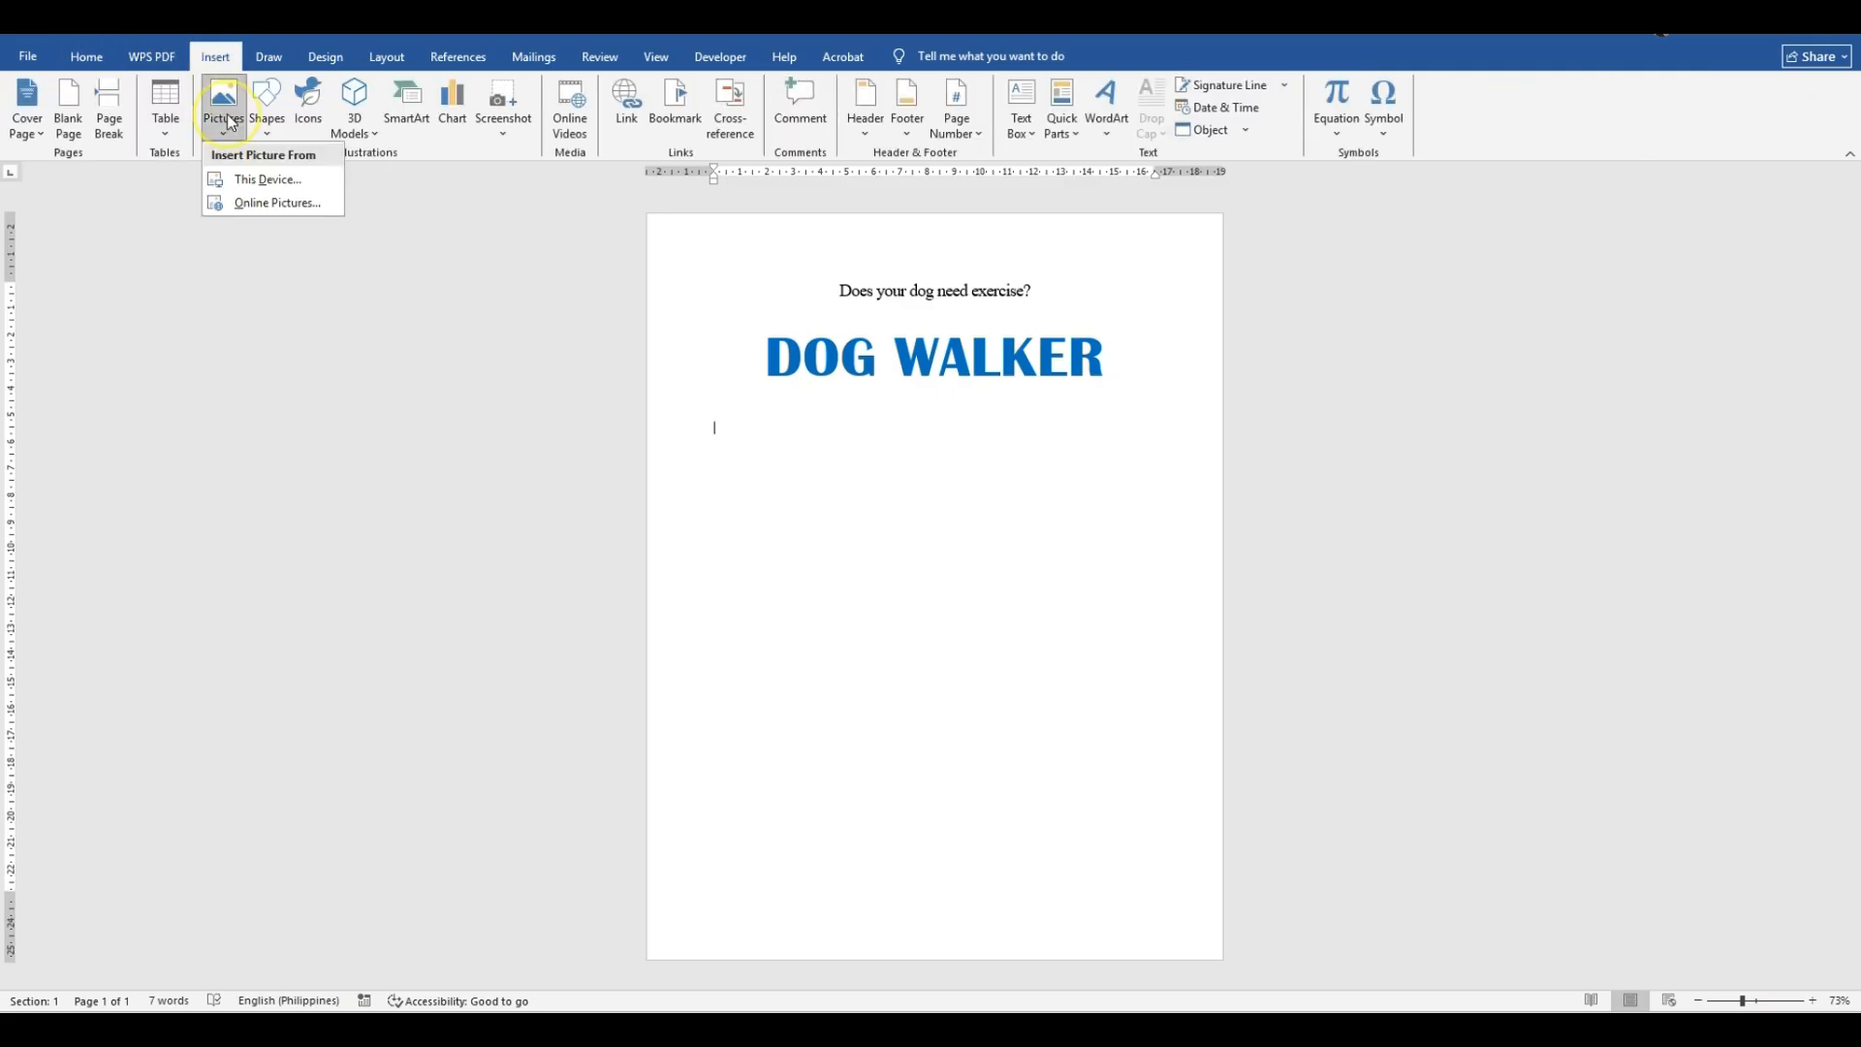
{"action": "left_click", "coordinate": [316, 179]}
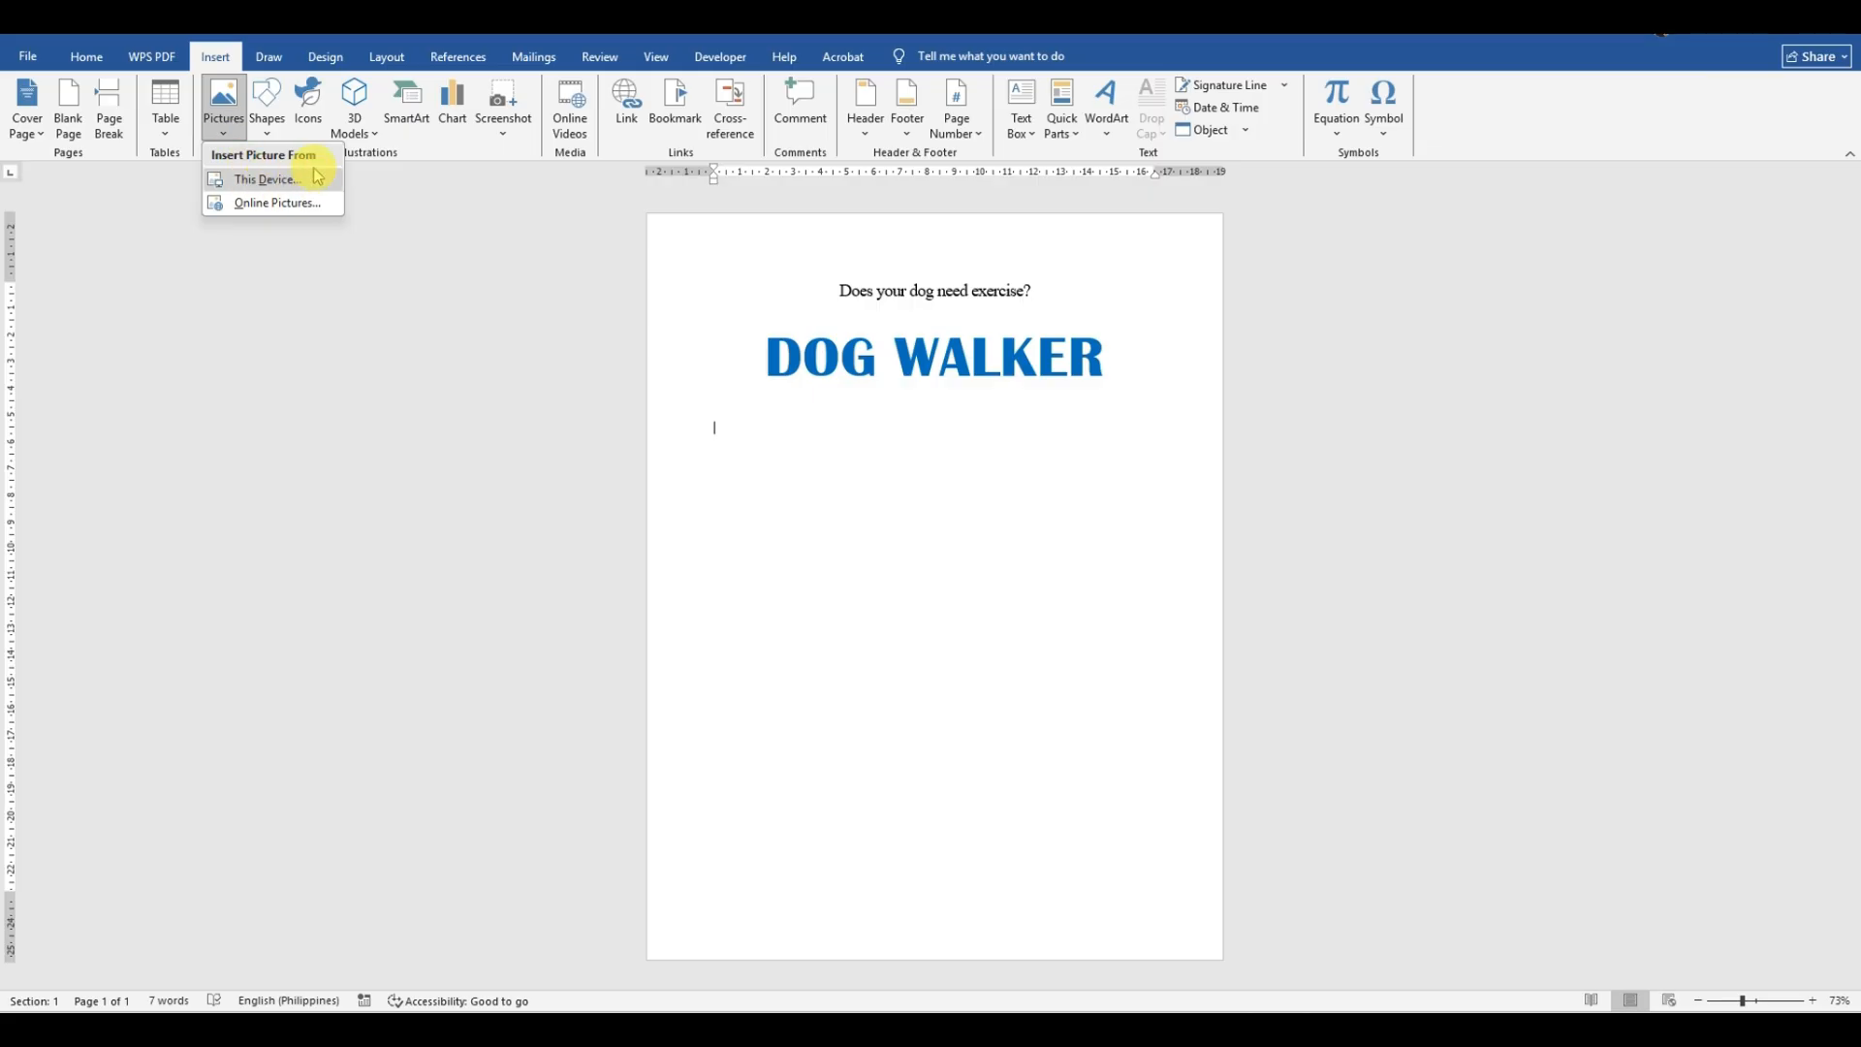
{"action": "left_click", "coordinate": [279, 205]}
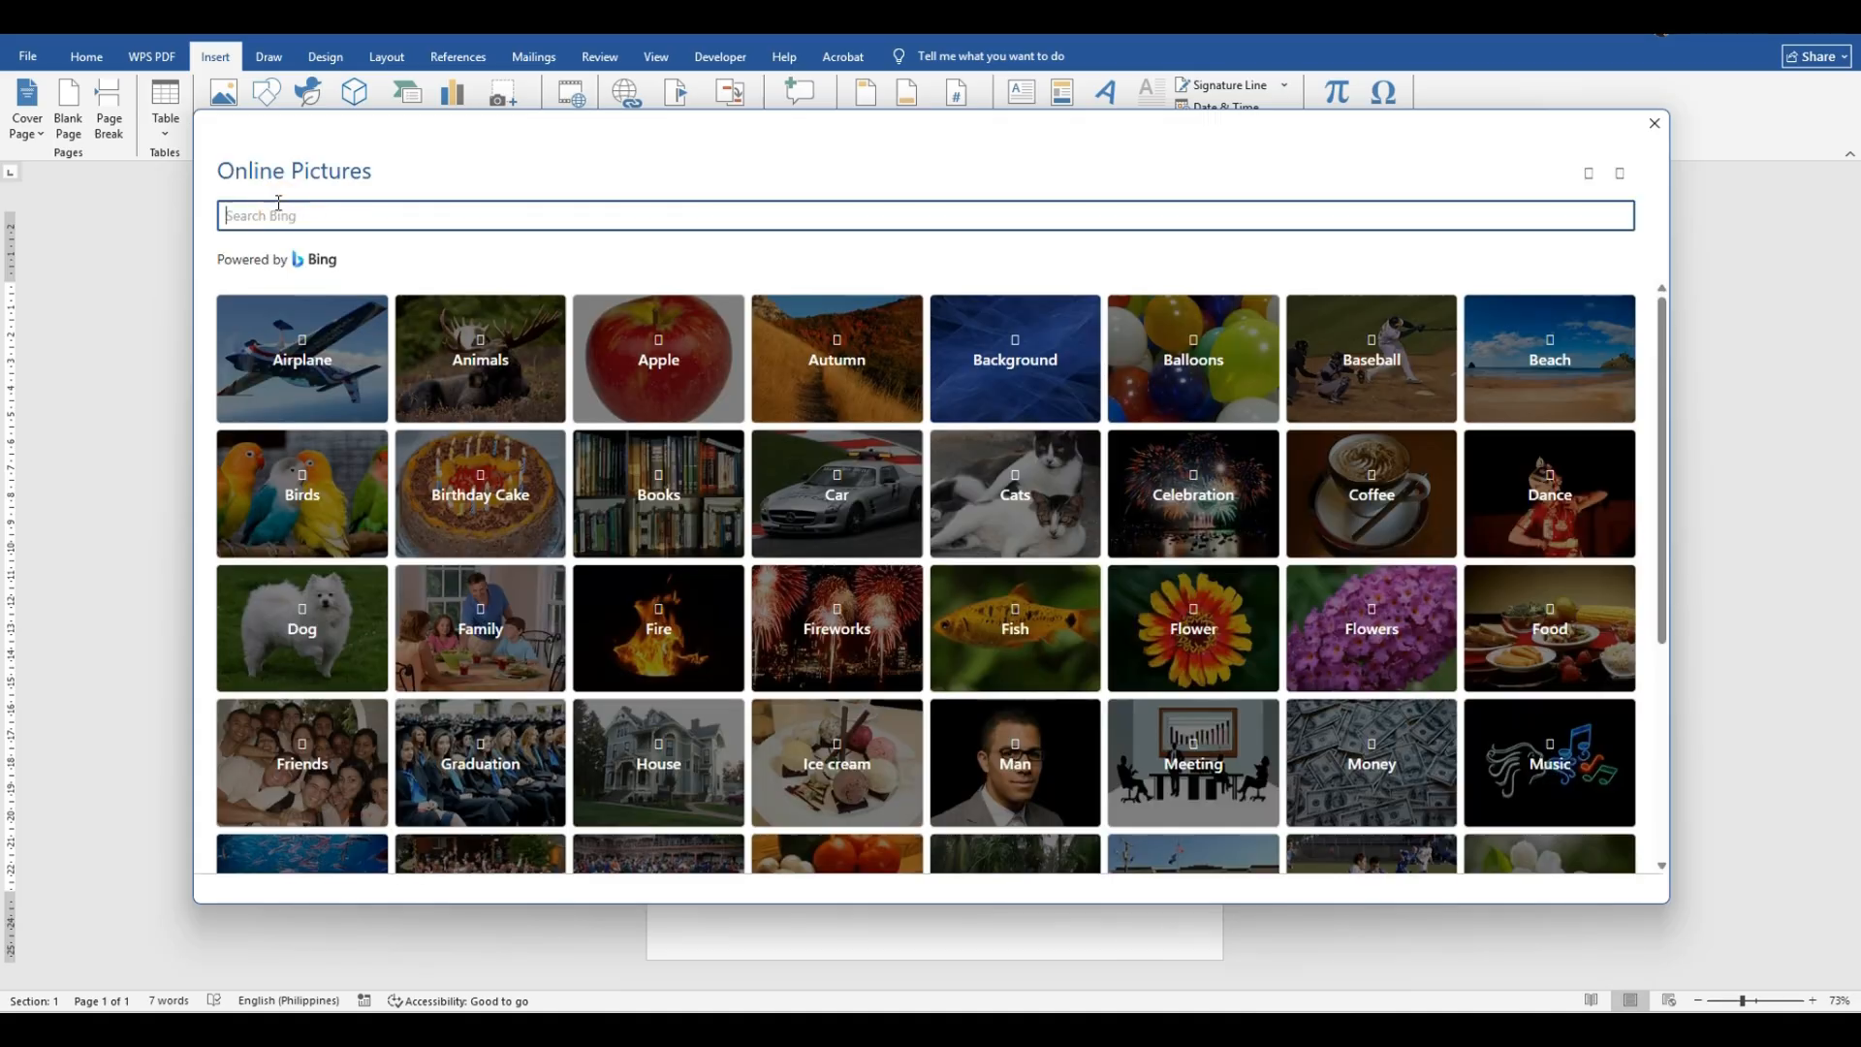
{"action": "left_click", "coordinate": [291, 206]}
{"action": "key", "text": "Return"}
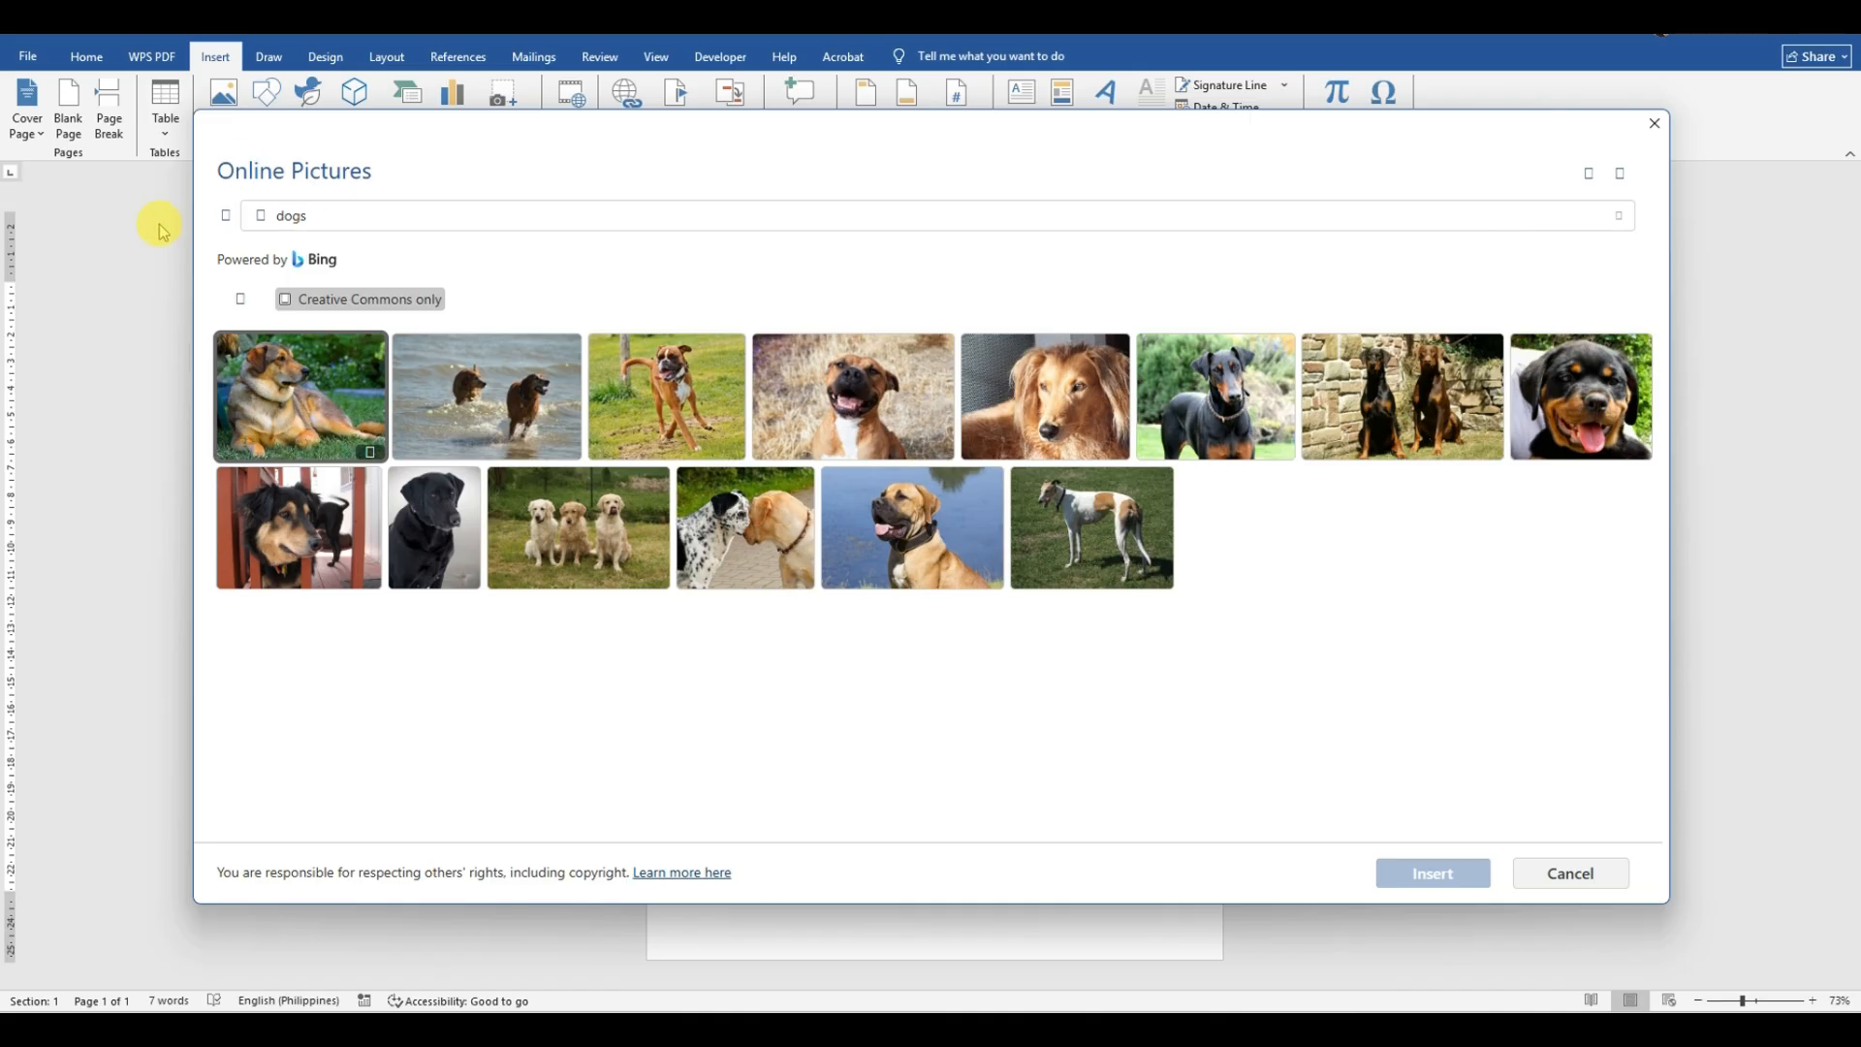
Step: Change the online picture search to "dog", look through the pictures and close the search without inserting any
{"action": "left_click", "coordinate": [374, 225]}
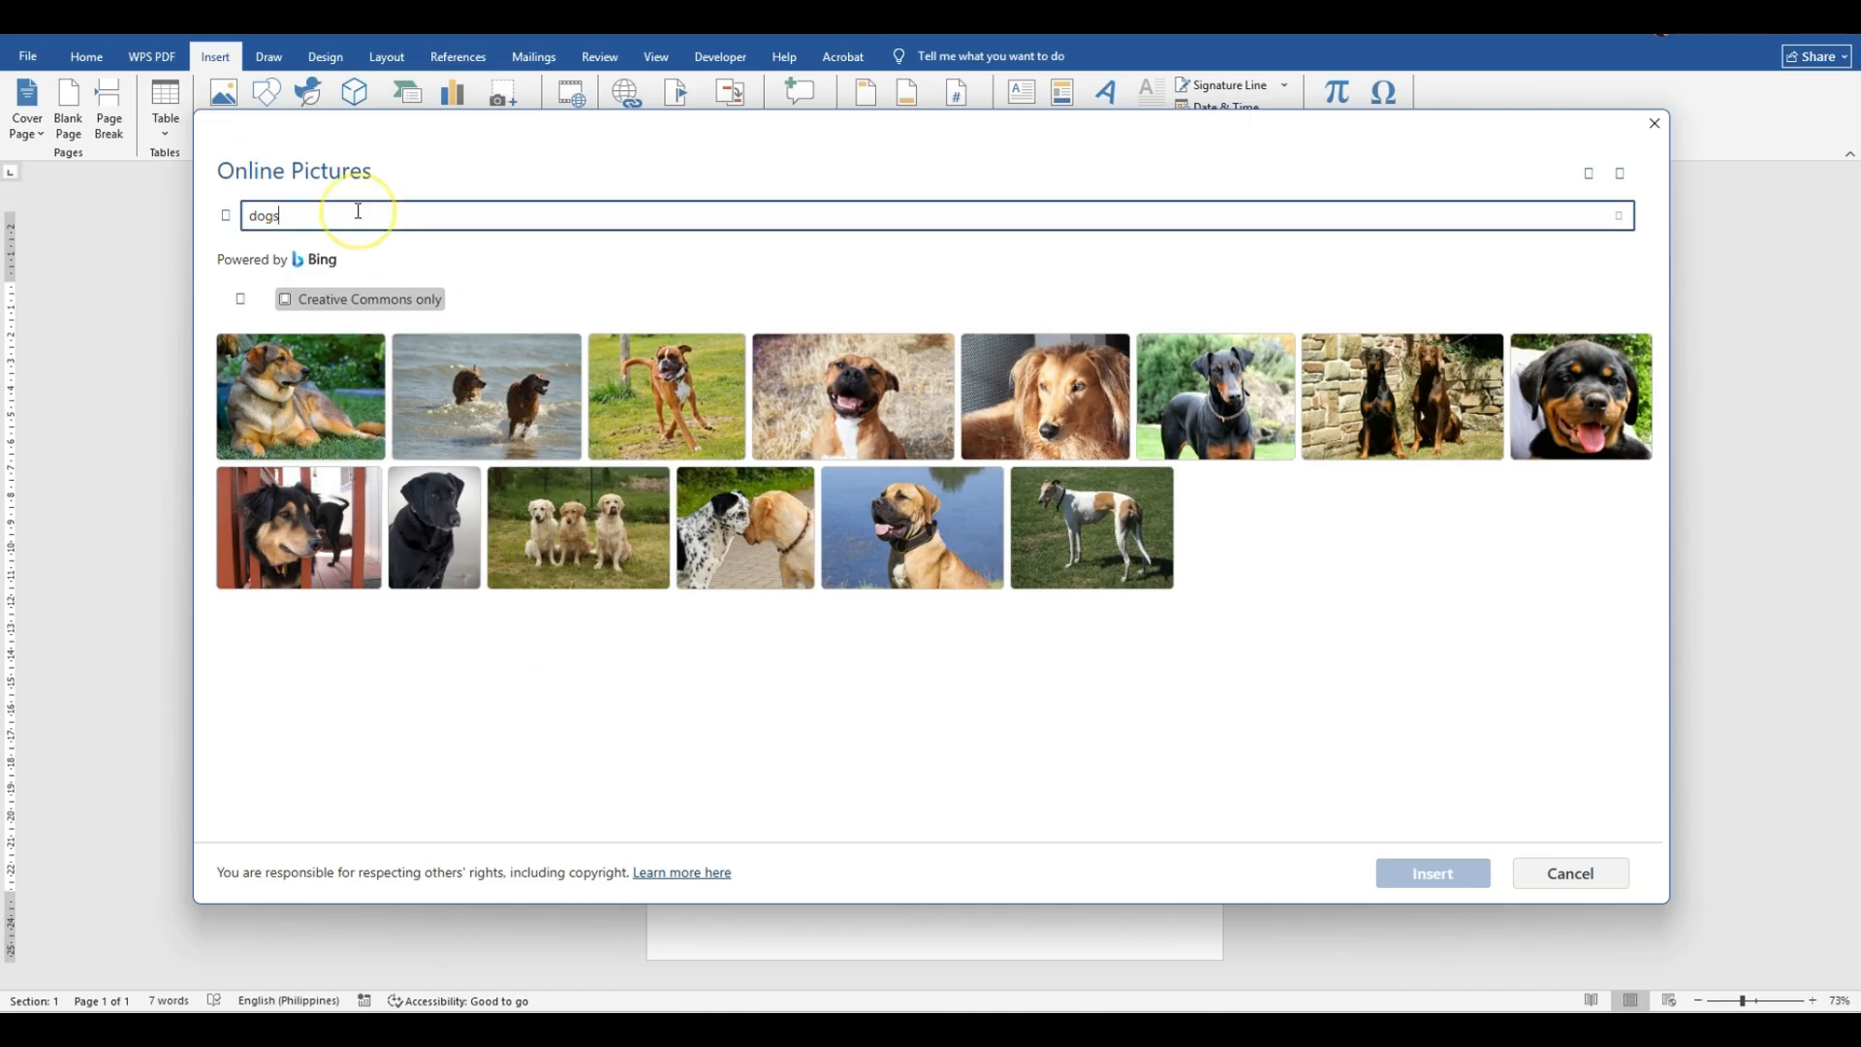
{"action": "key", "text": "BackSpace"}
{"action": "key", "text": "Return"}
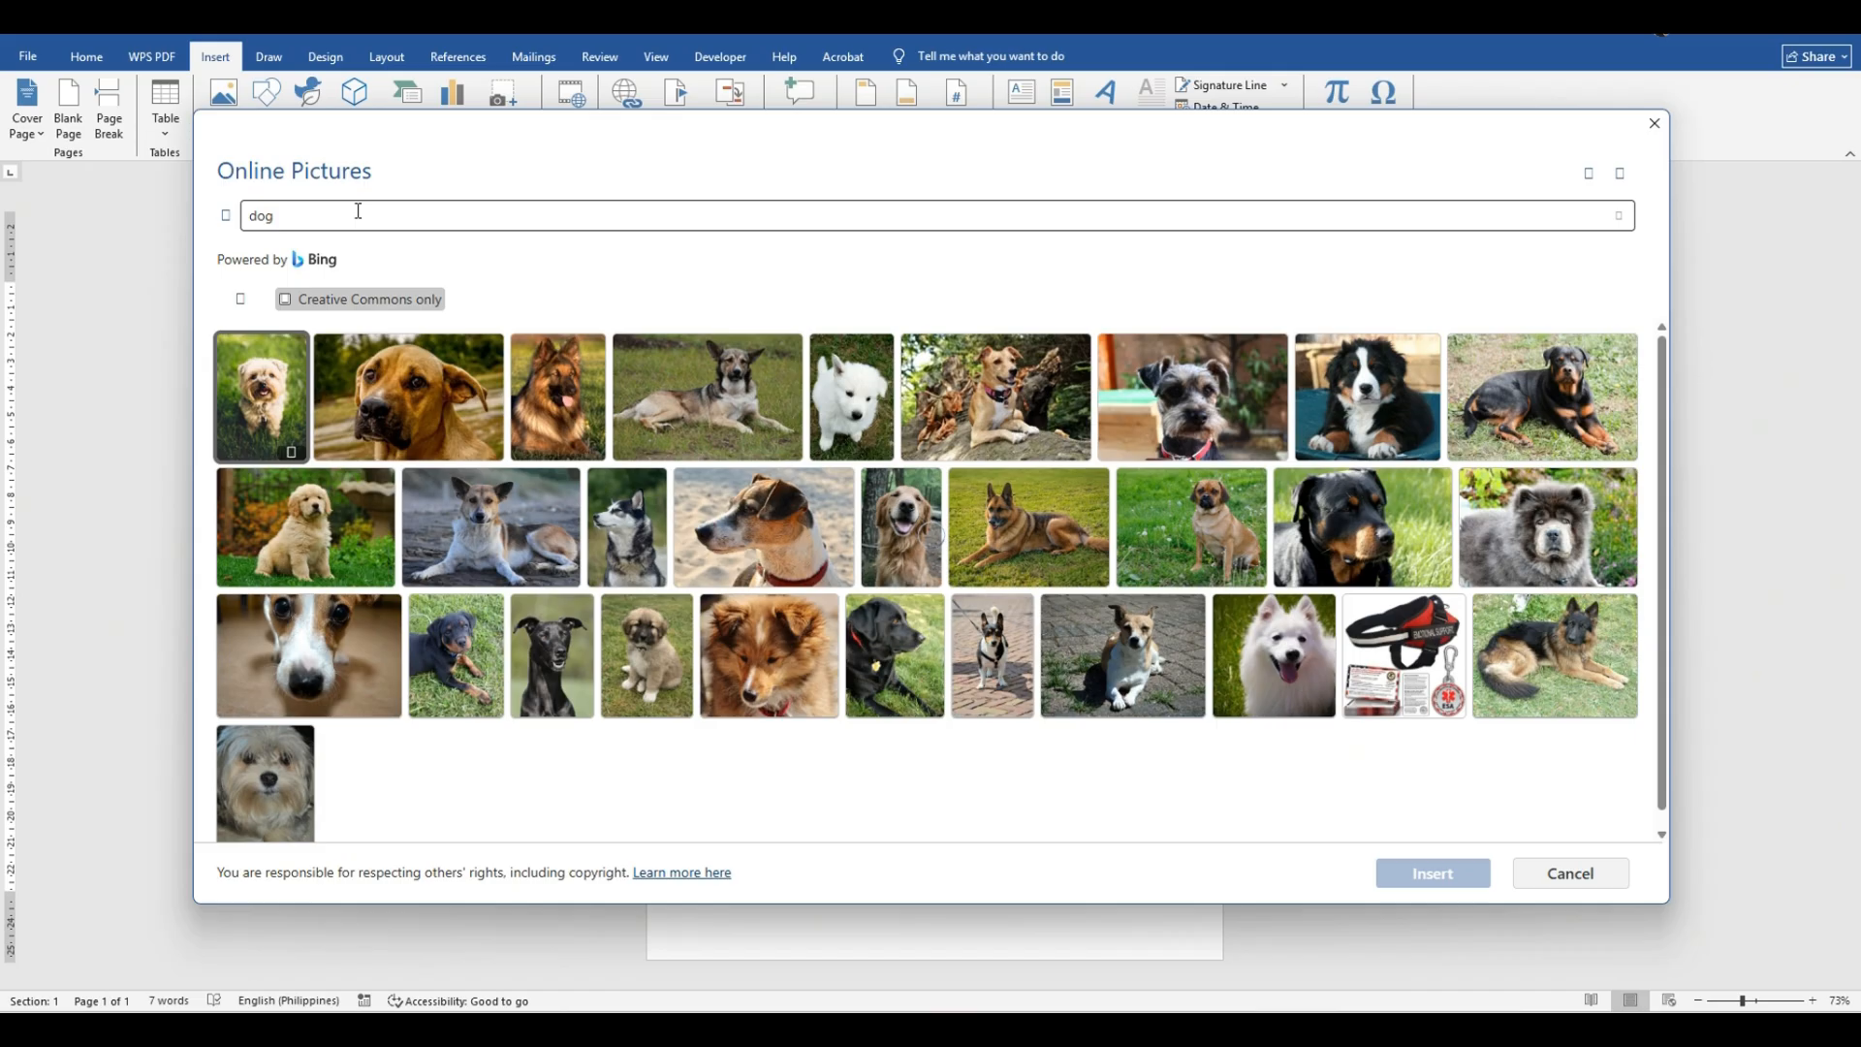
{"action": "scroll", "coordinate": [1047, 581], "scroll_direction": "down", "scroll_amount": 1}
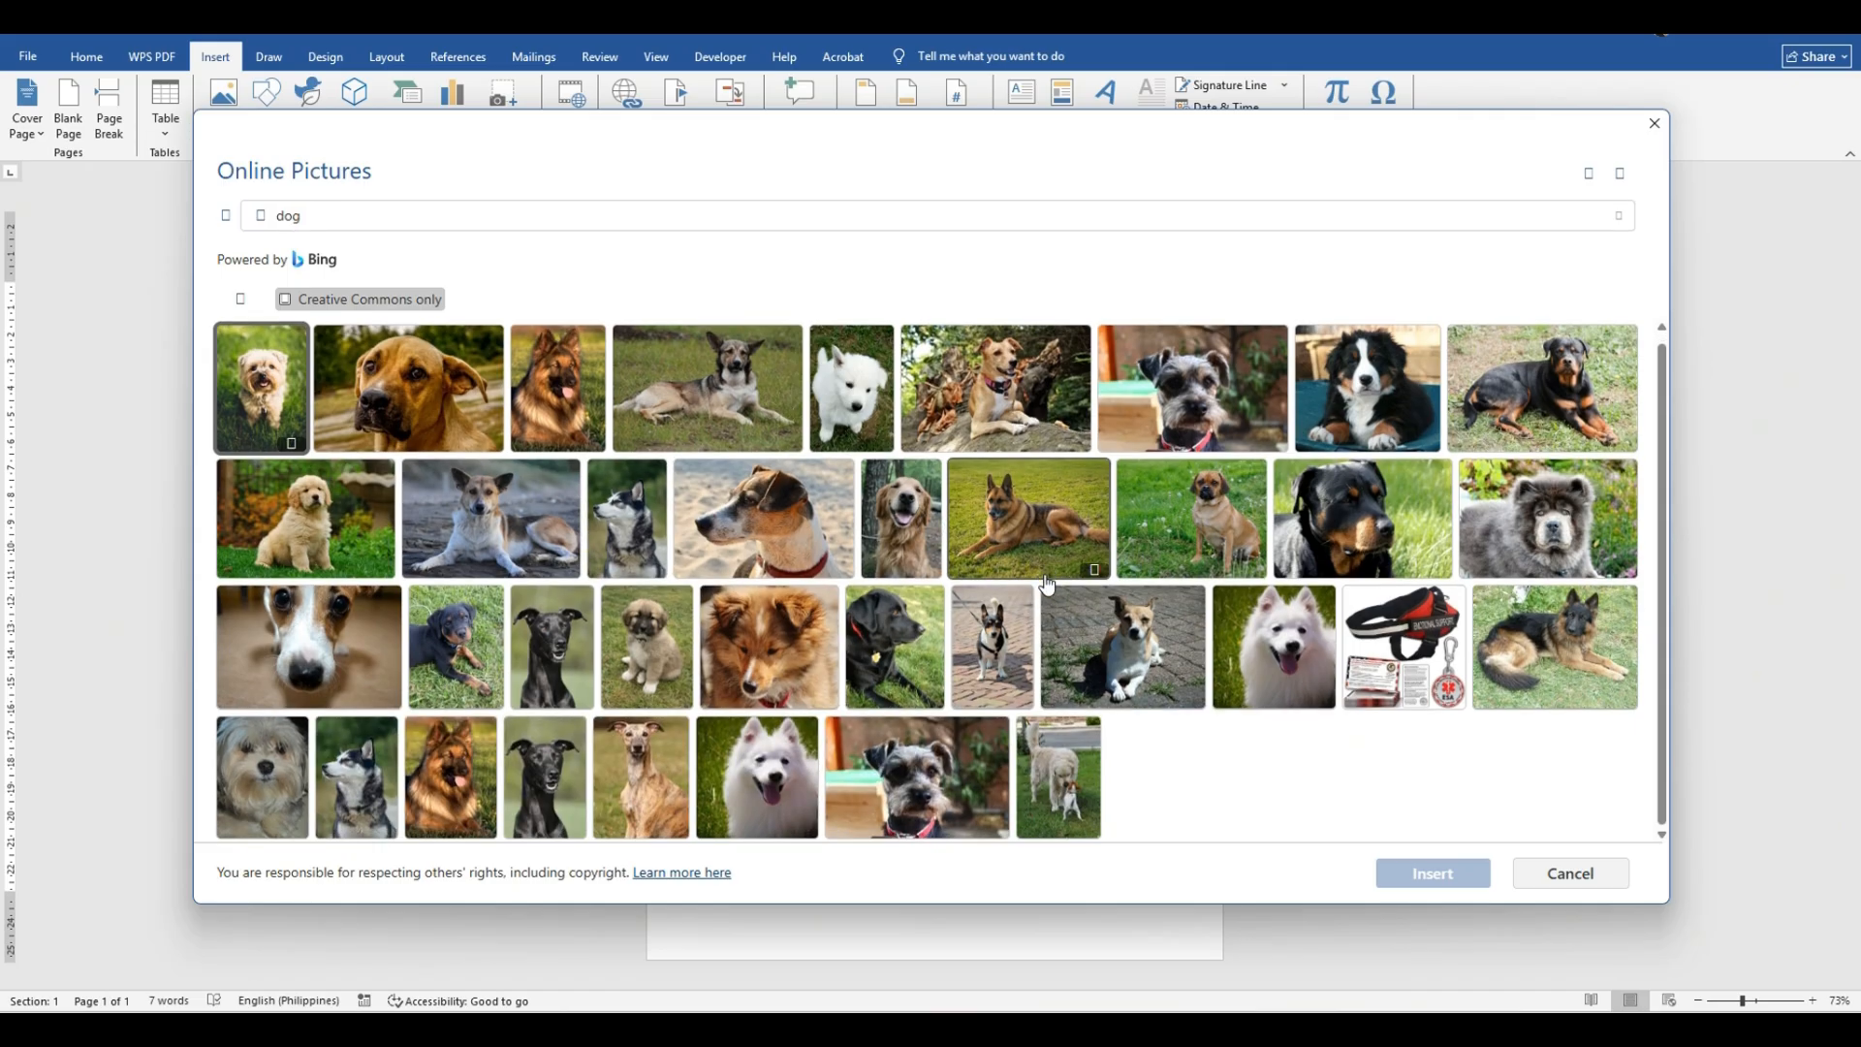
{"action": "left_click", "coordinate": [1520, 877]}
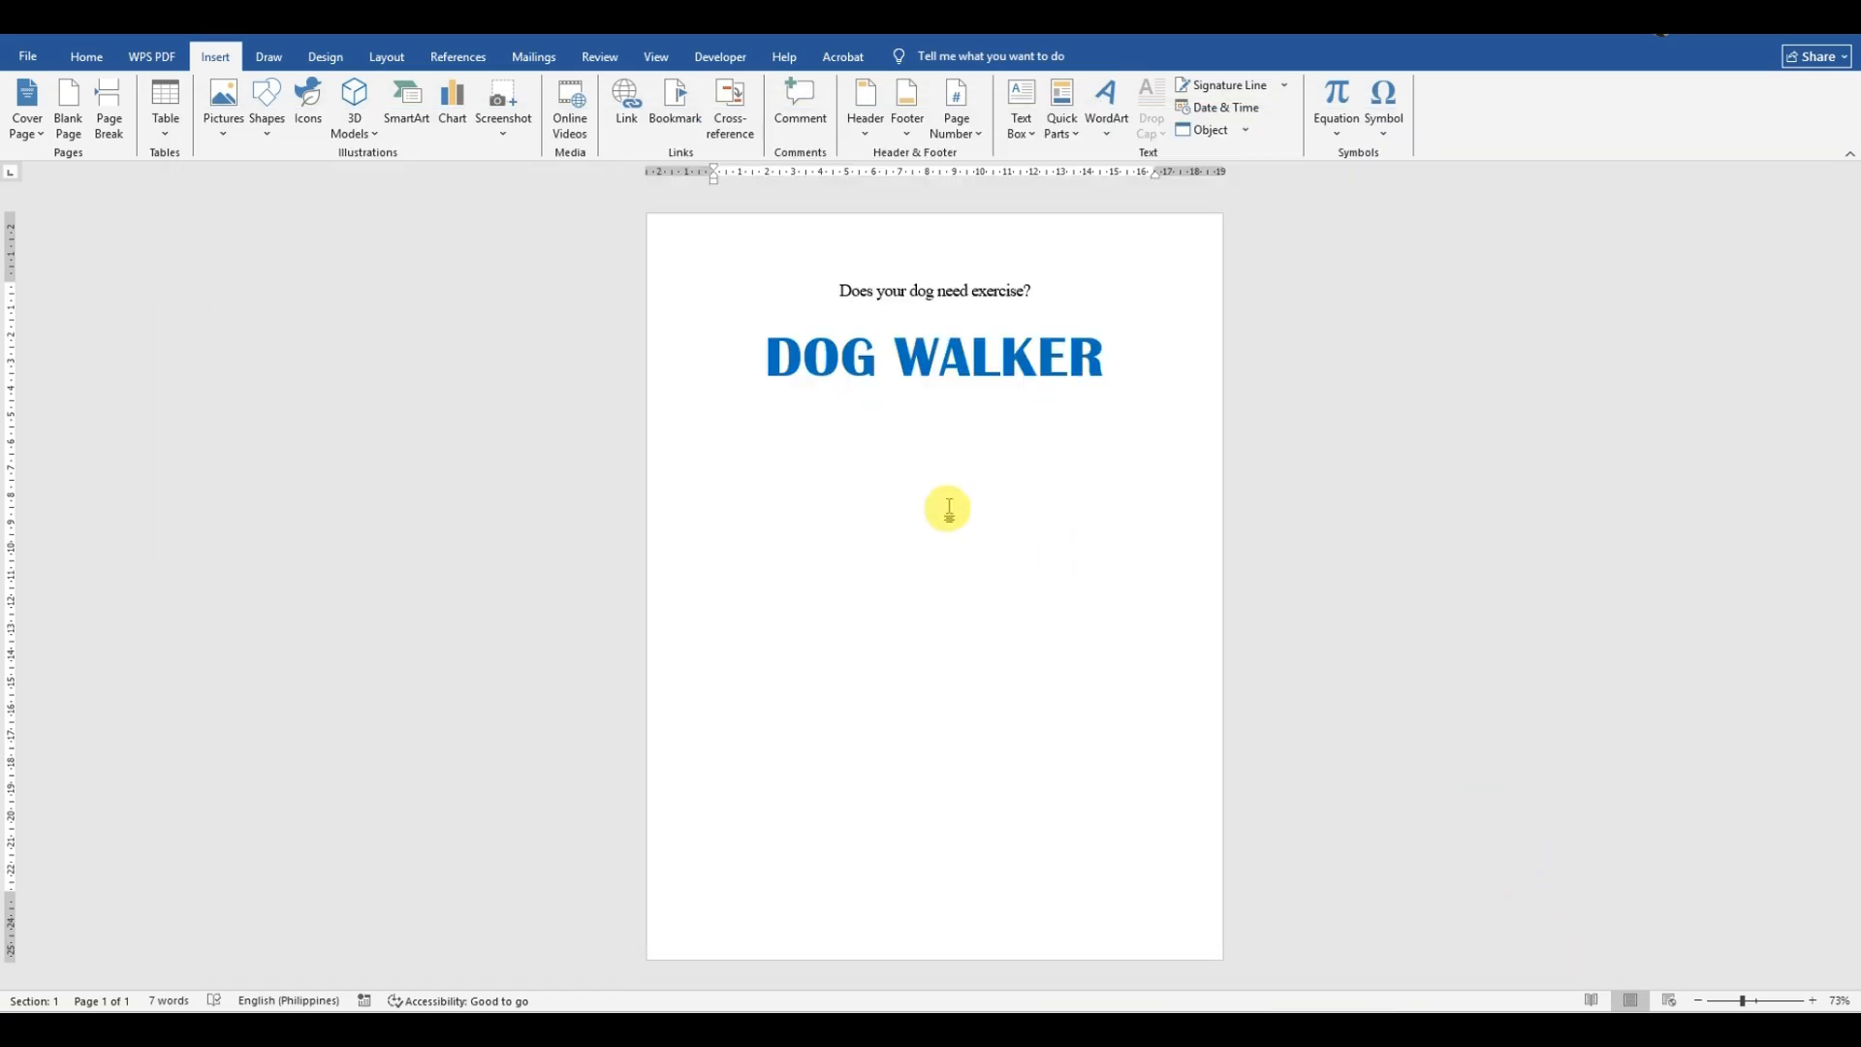
Step: Paste the copied skyline and dogs illustration and position it directly below the "DOG WALKER" title, starting at the page's left edge
{"action": "key", "text": "ctrl+v"}
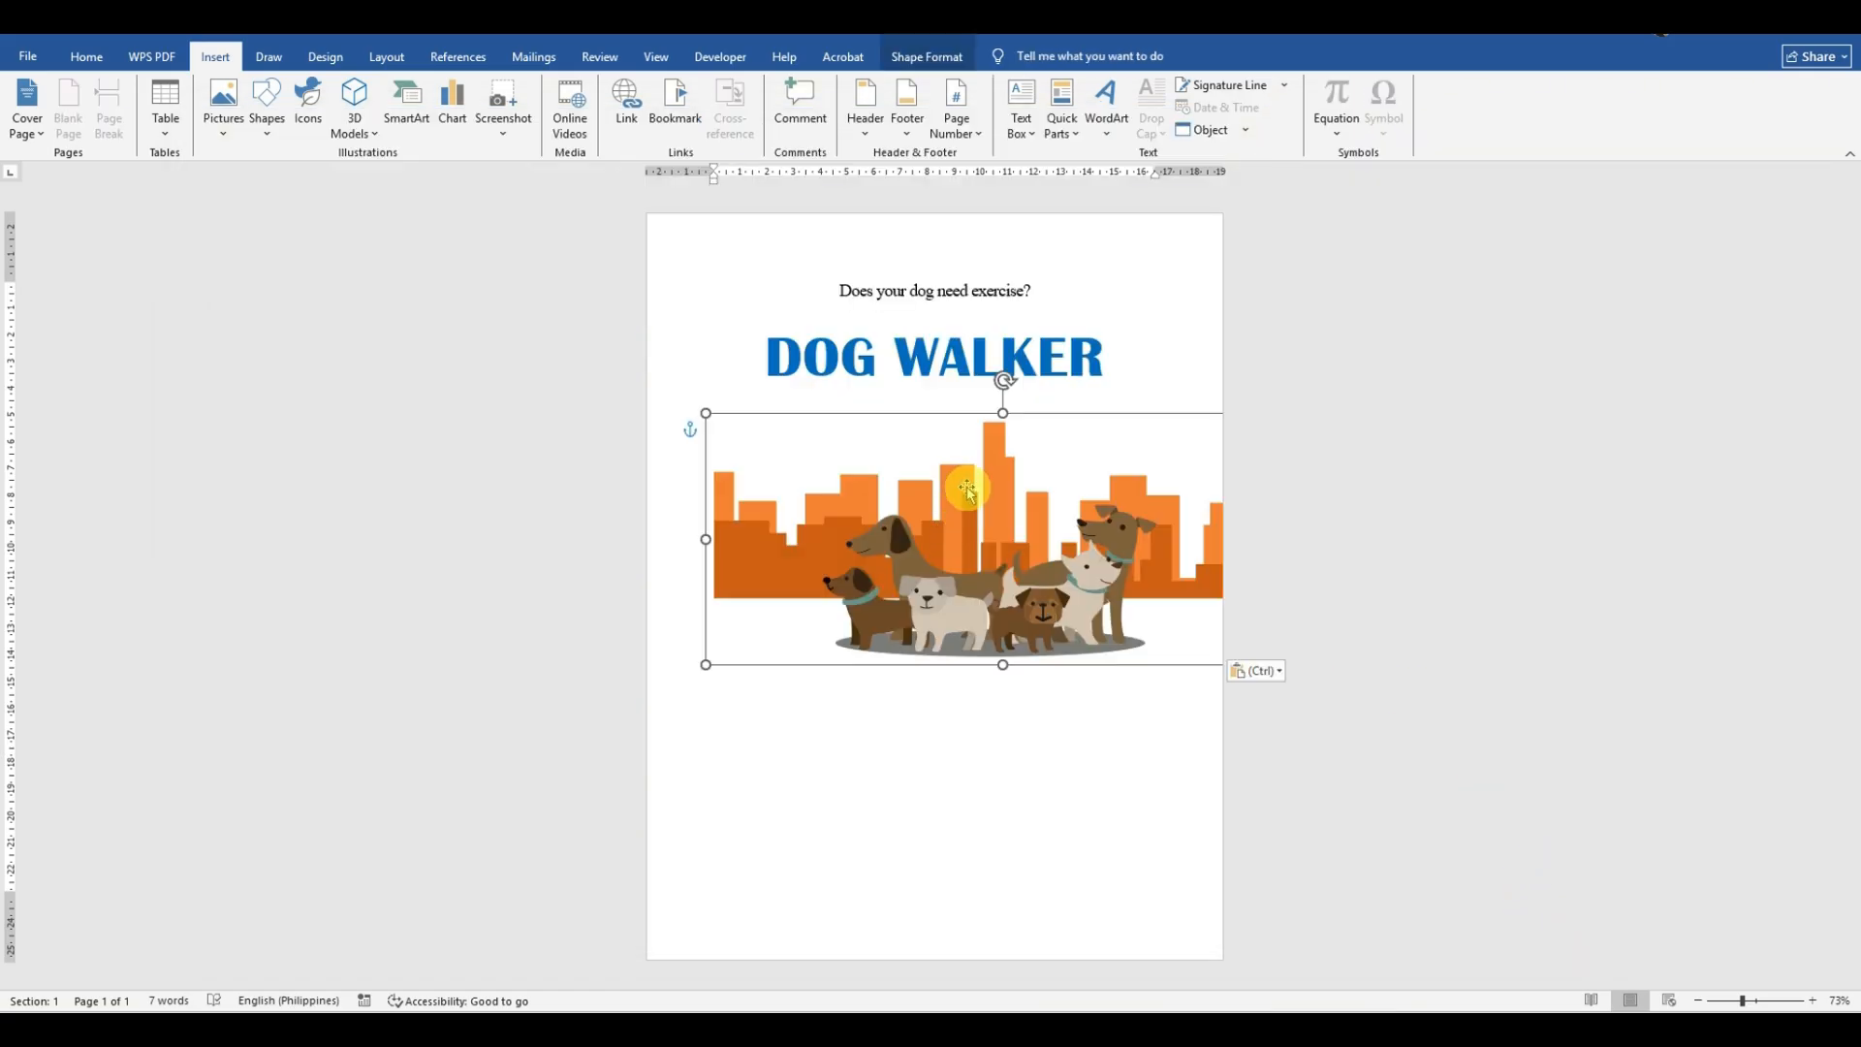
{"action": "left_click", "coordinate": [698, 969]}
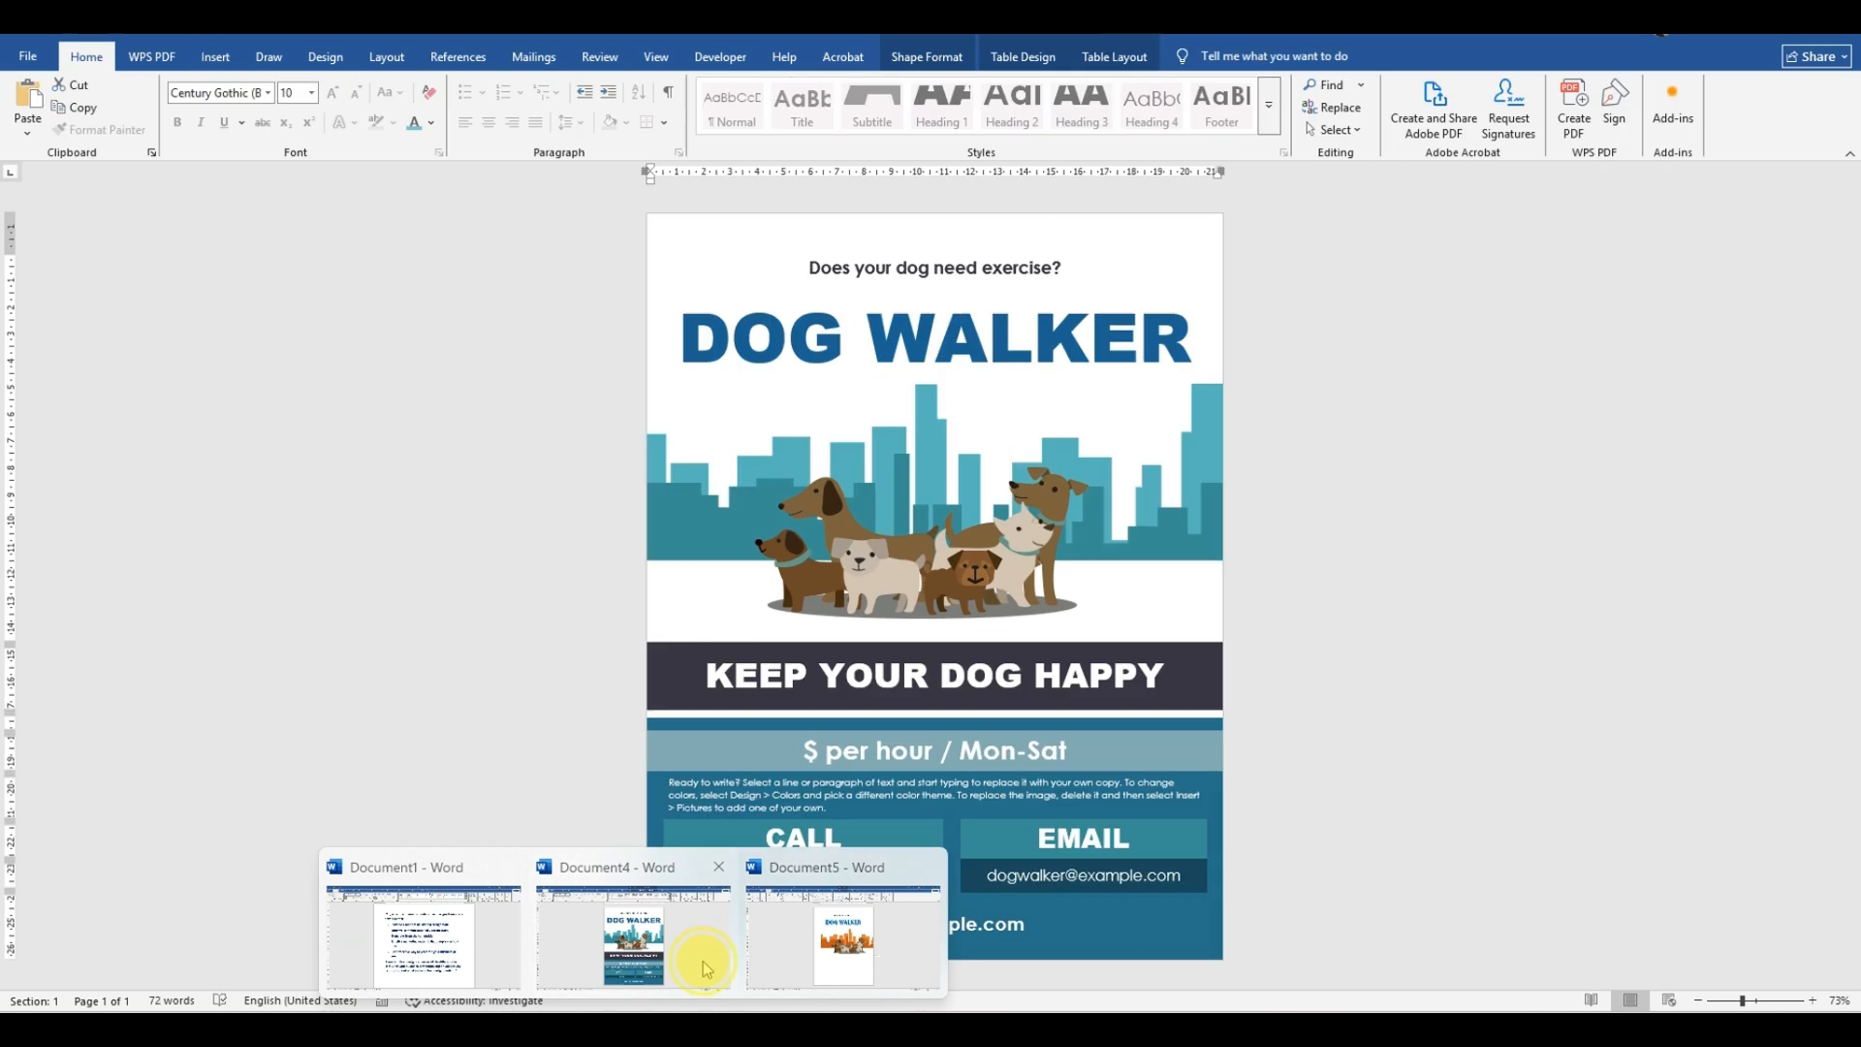
{"action": "left_click", "coordinate": [844, 931]}
{"action": "left_click_drag", "start_coordinate": [994, 485], "coordinate": [934, 461]}
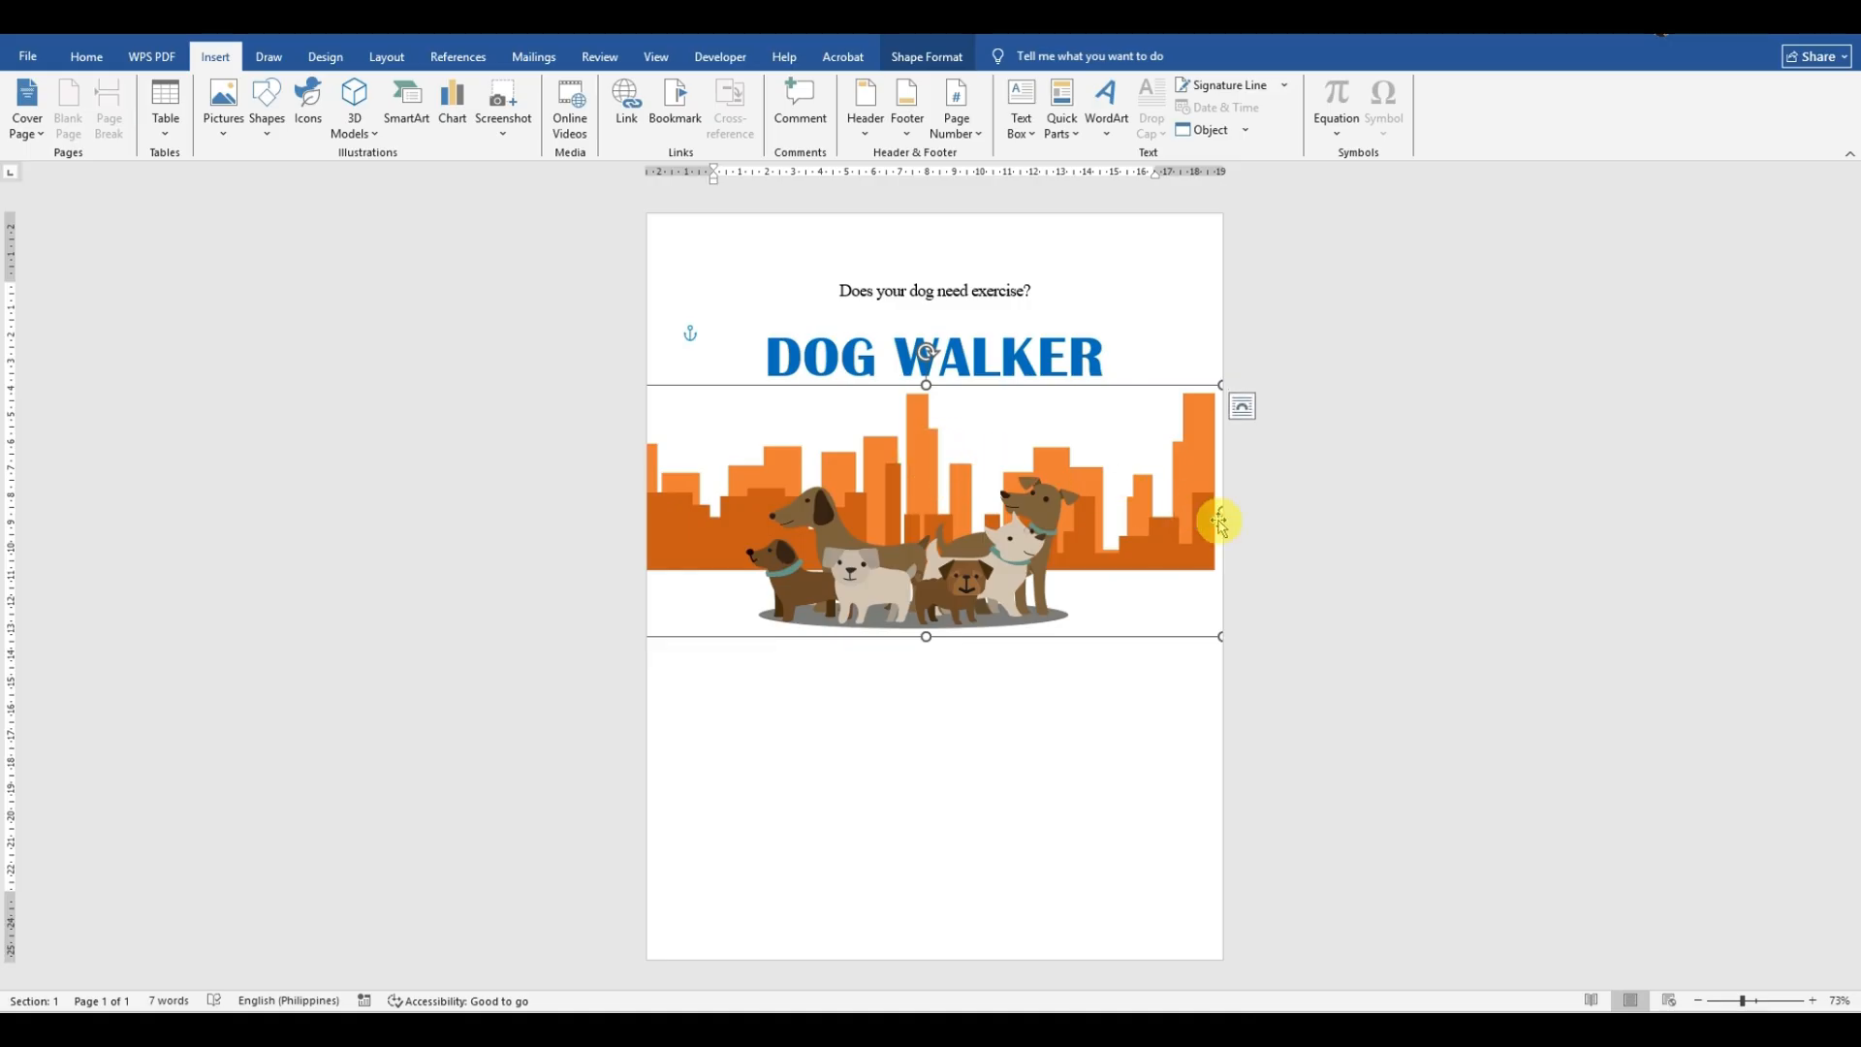
Step: Try widening the illustration and shifting its darker skyline shape to the page's left edge, and undo these changes
{"action": "left_click_drag", "start_coordinate": [1221, 516], "coordinate": [1222, 515]}
{"action": "left_click", "coordinate": [672, 514]}
{"action": "left_click", "coordinate": [700, 506]}
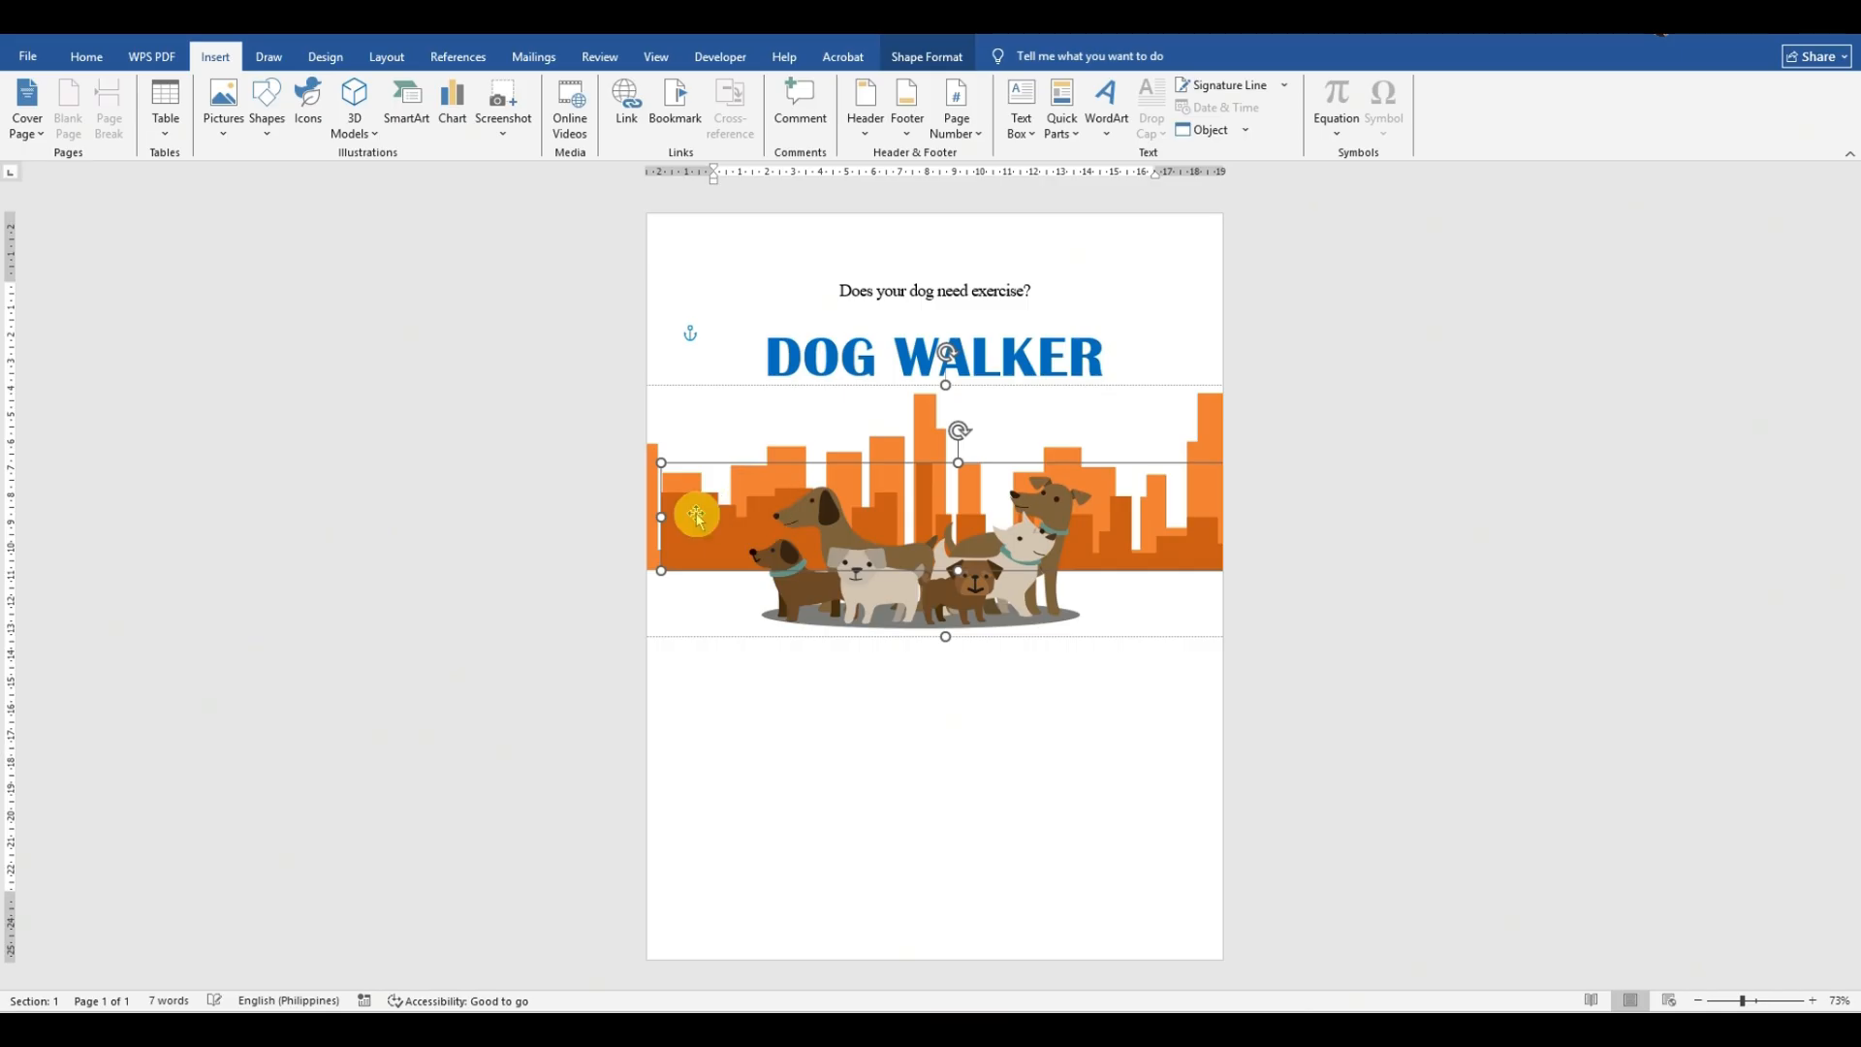
{"action": "left_click", "coordinate": [717, 505]}
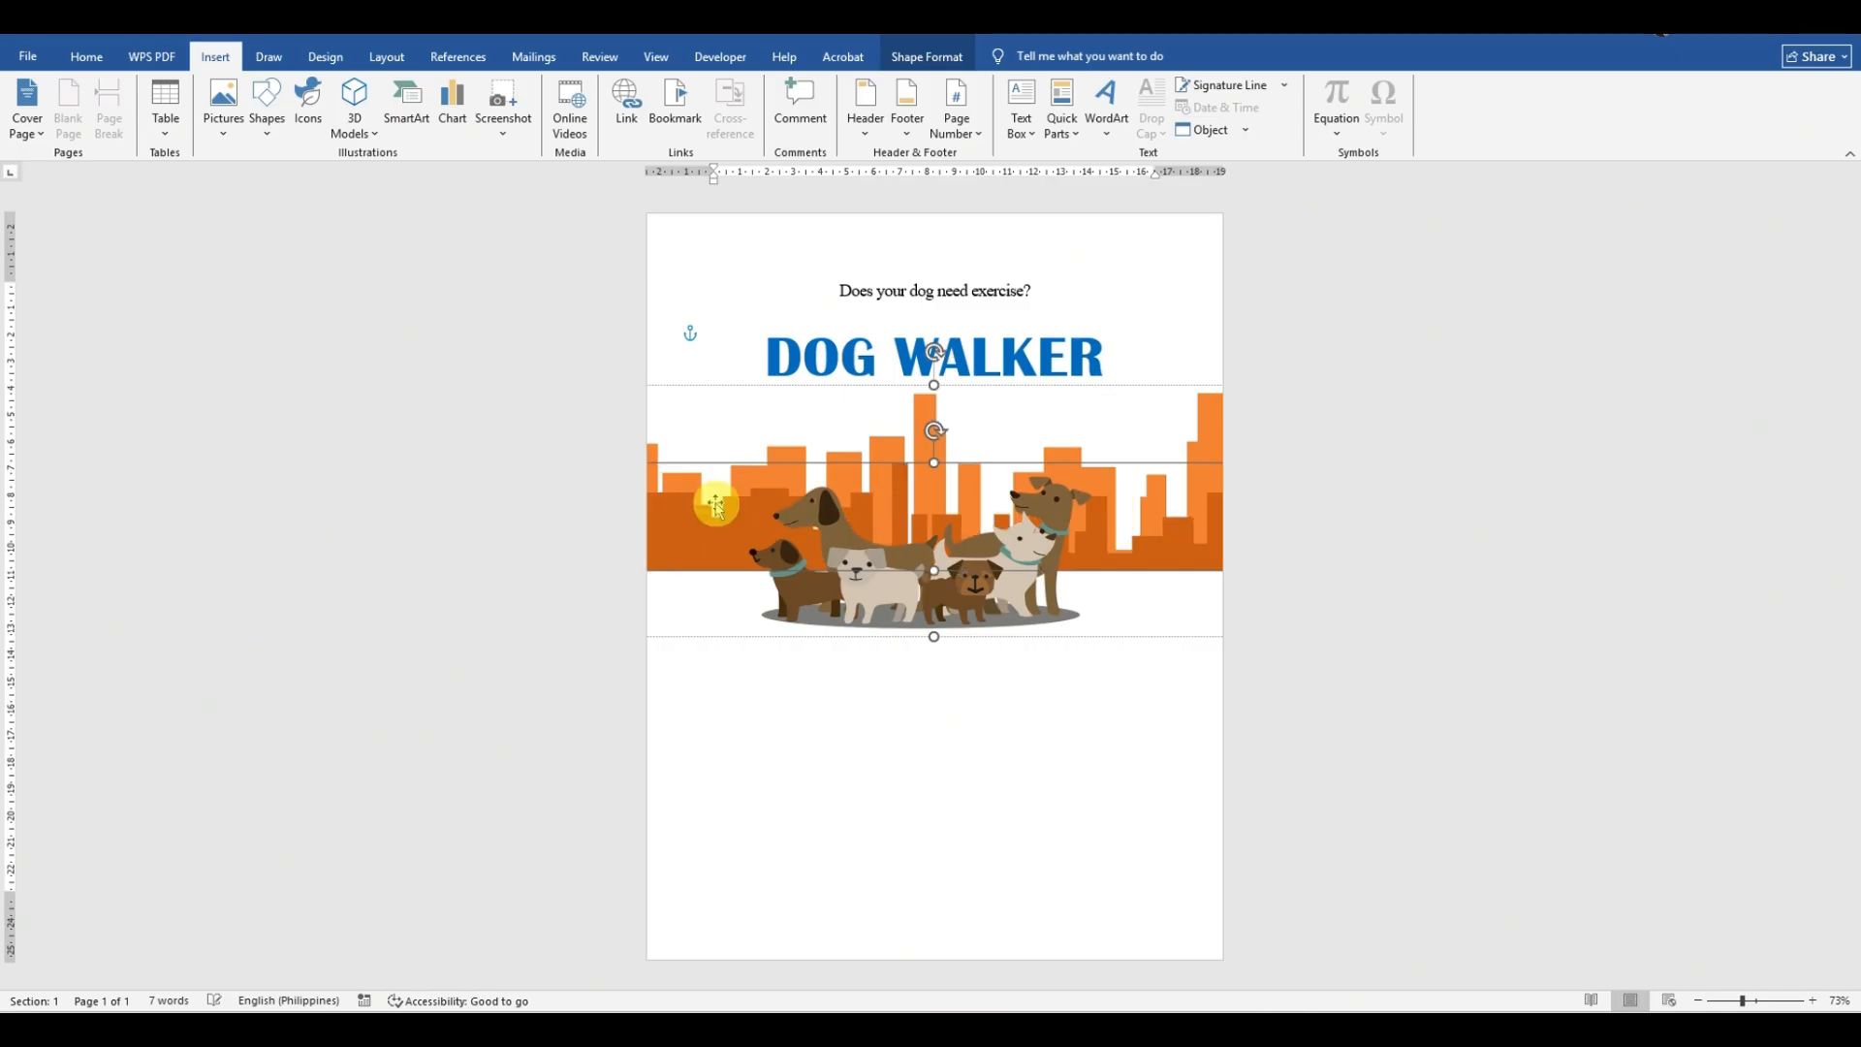
{"action": "key", "text": "ctrl+z"}
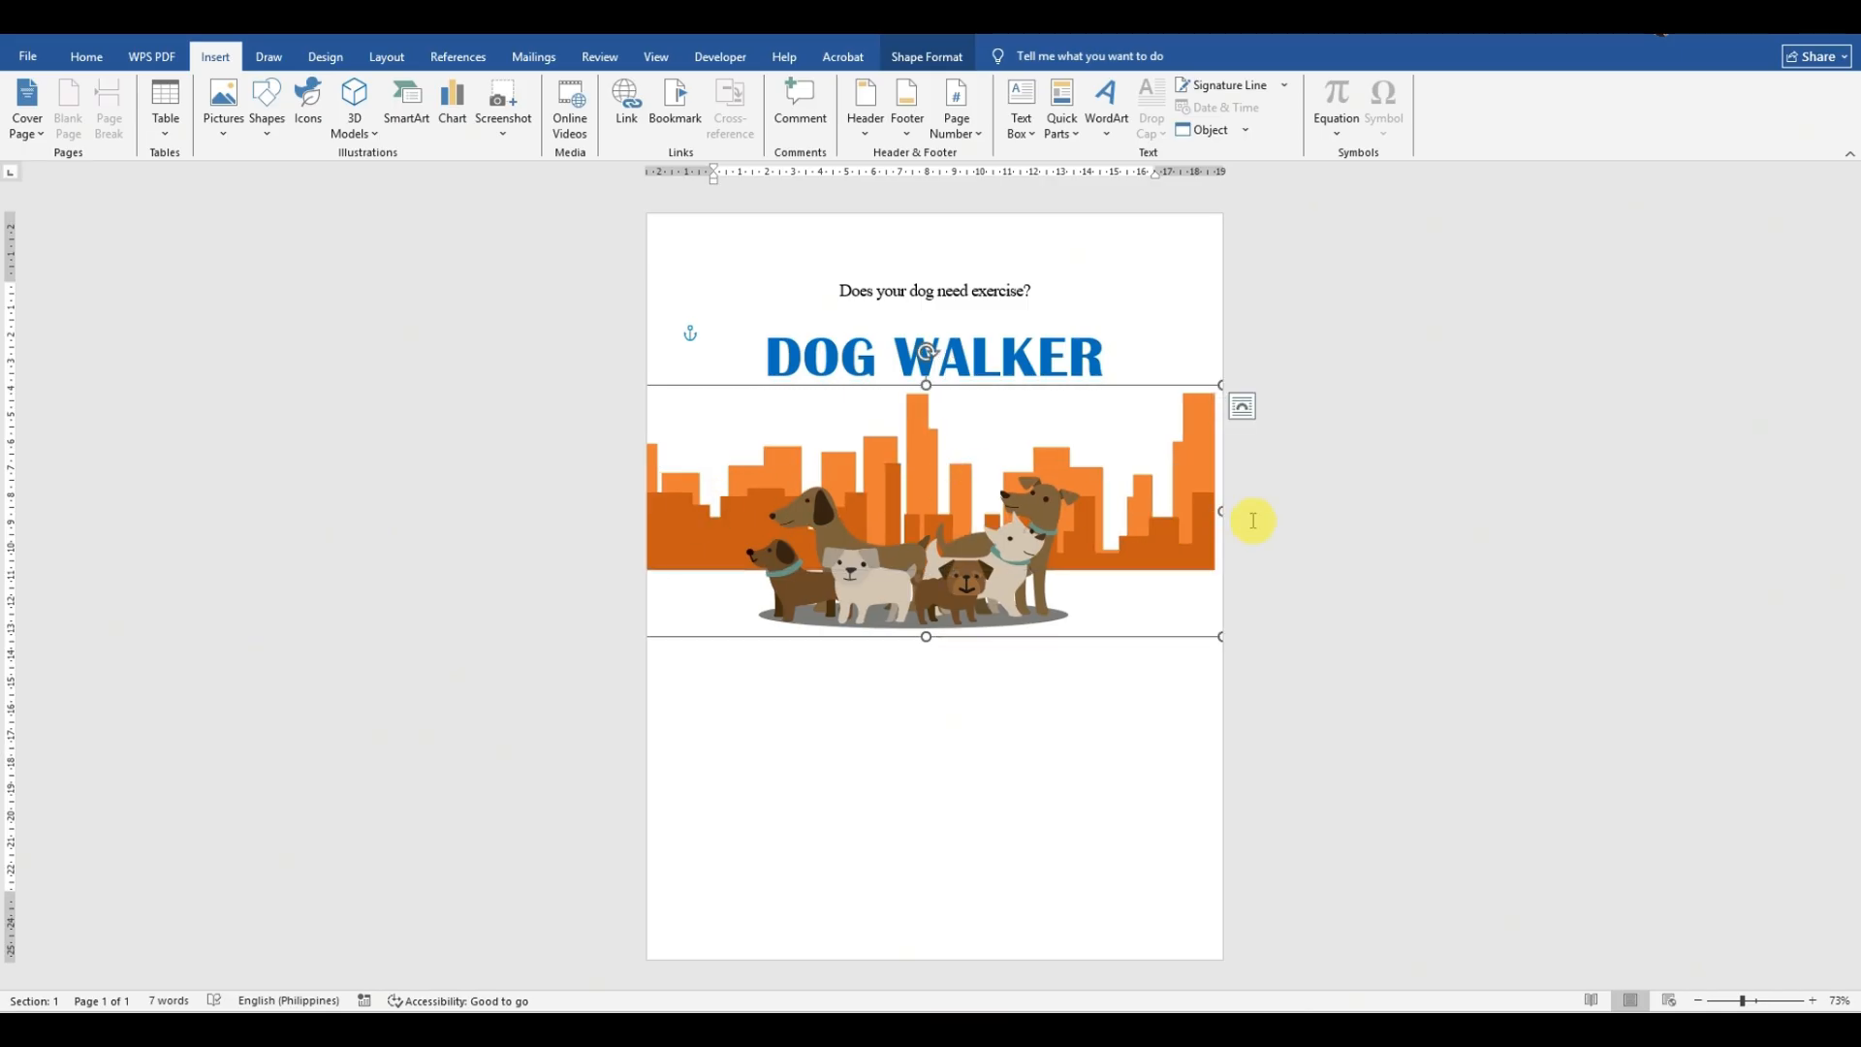
Step: Stretch the illustration to about 22.13 cm wide so it reaches the page's right edge
{"action": "left_click_drag", "start_coordinate": [1217, 508], "coordinate": [1223, 505]}
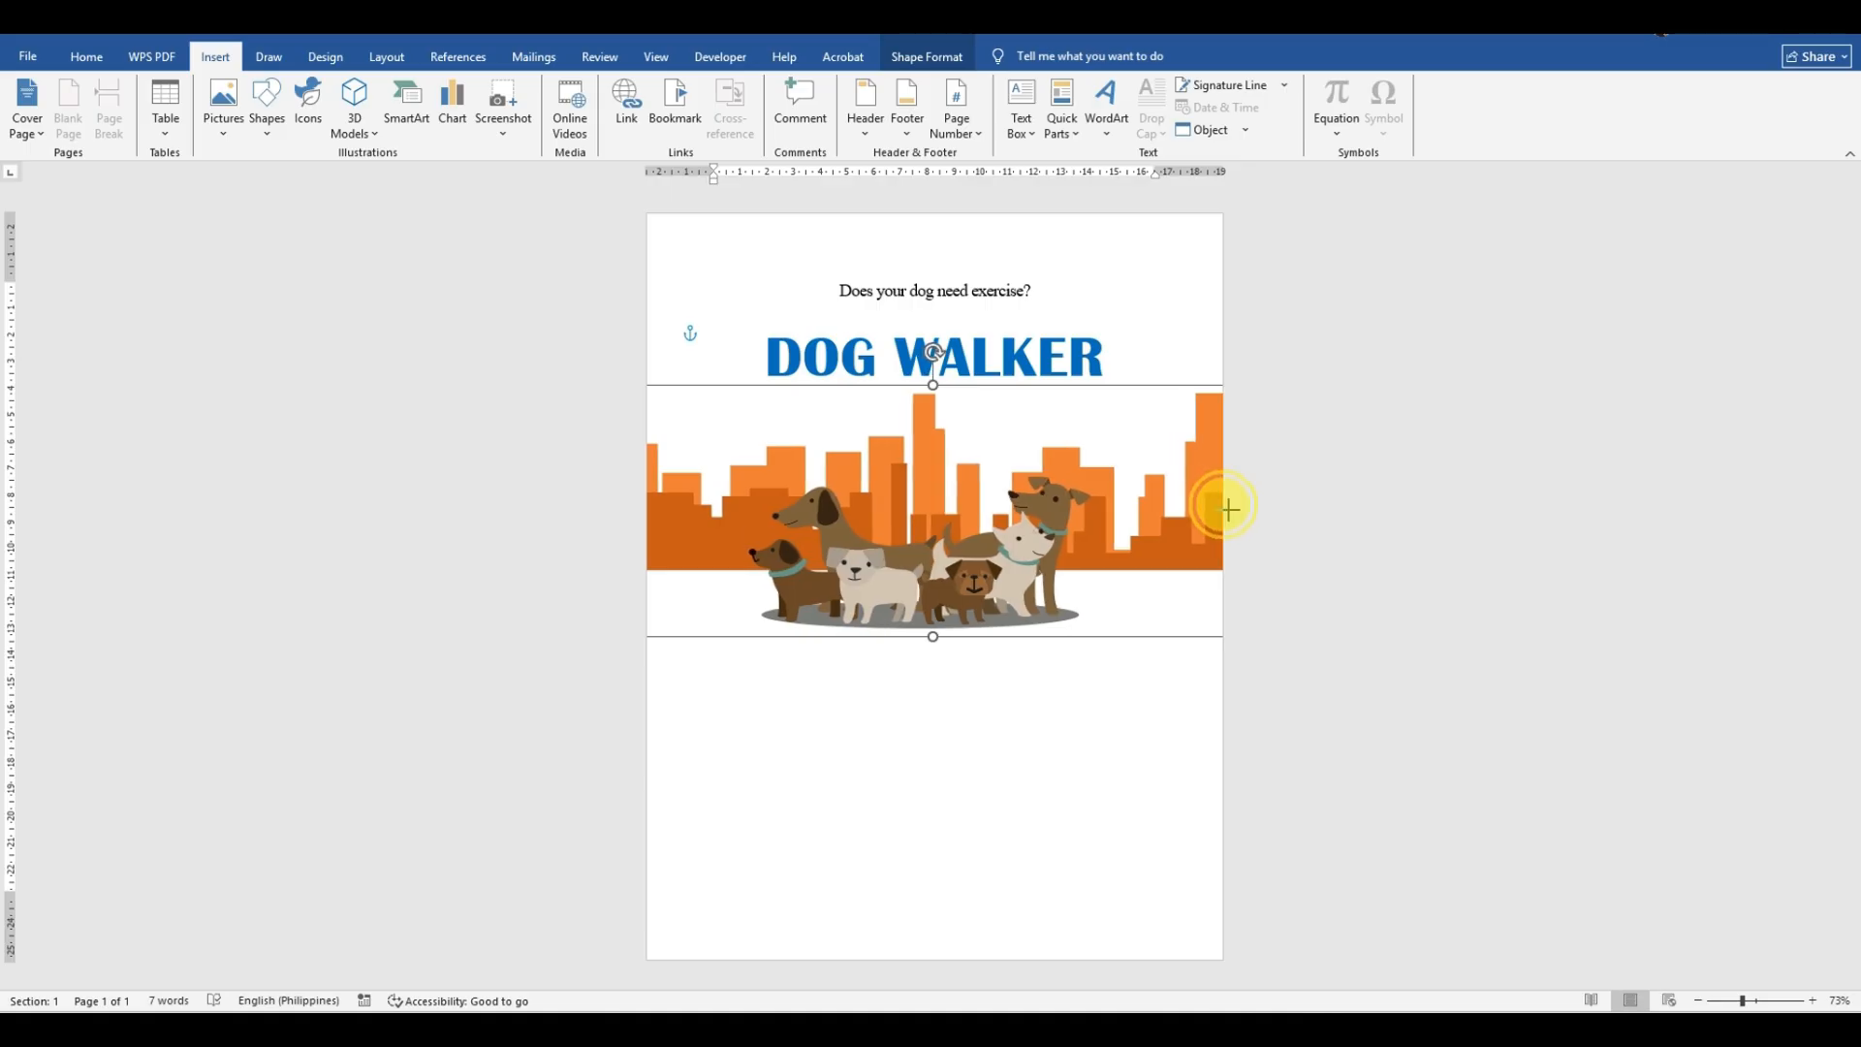
{"action": "left_click_drag", "start_coordinate": [919, 442], "coordinate": [932, 386]}
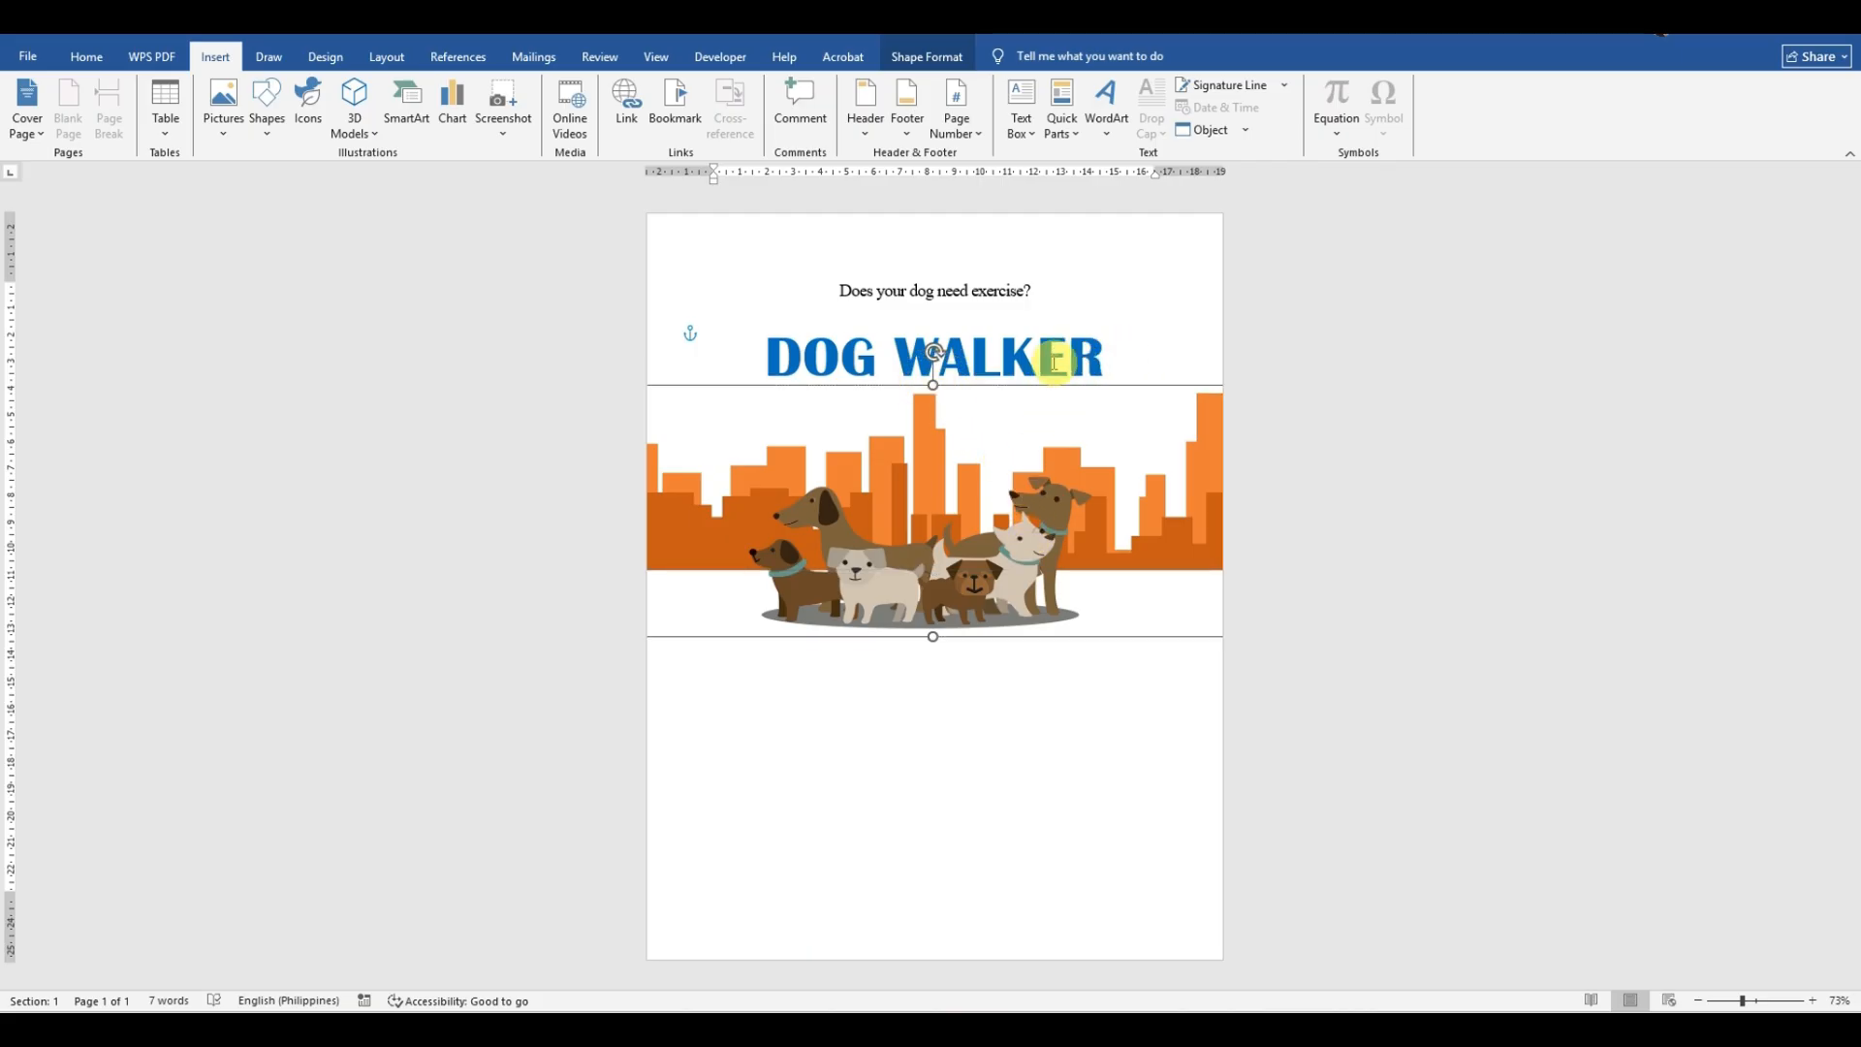
{"action": "left_click", "coordinate": [928, 58]}
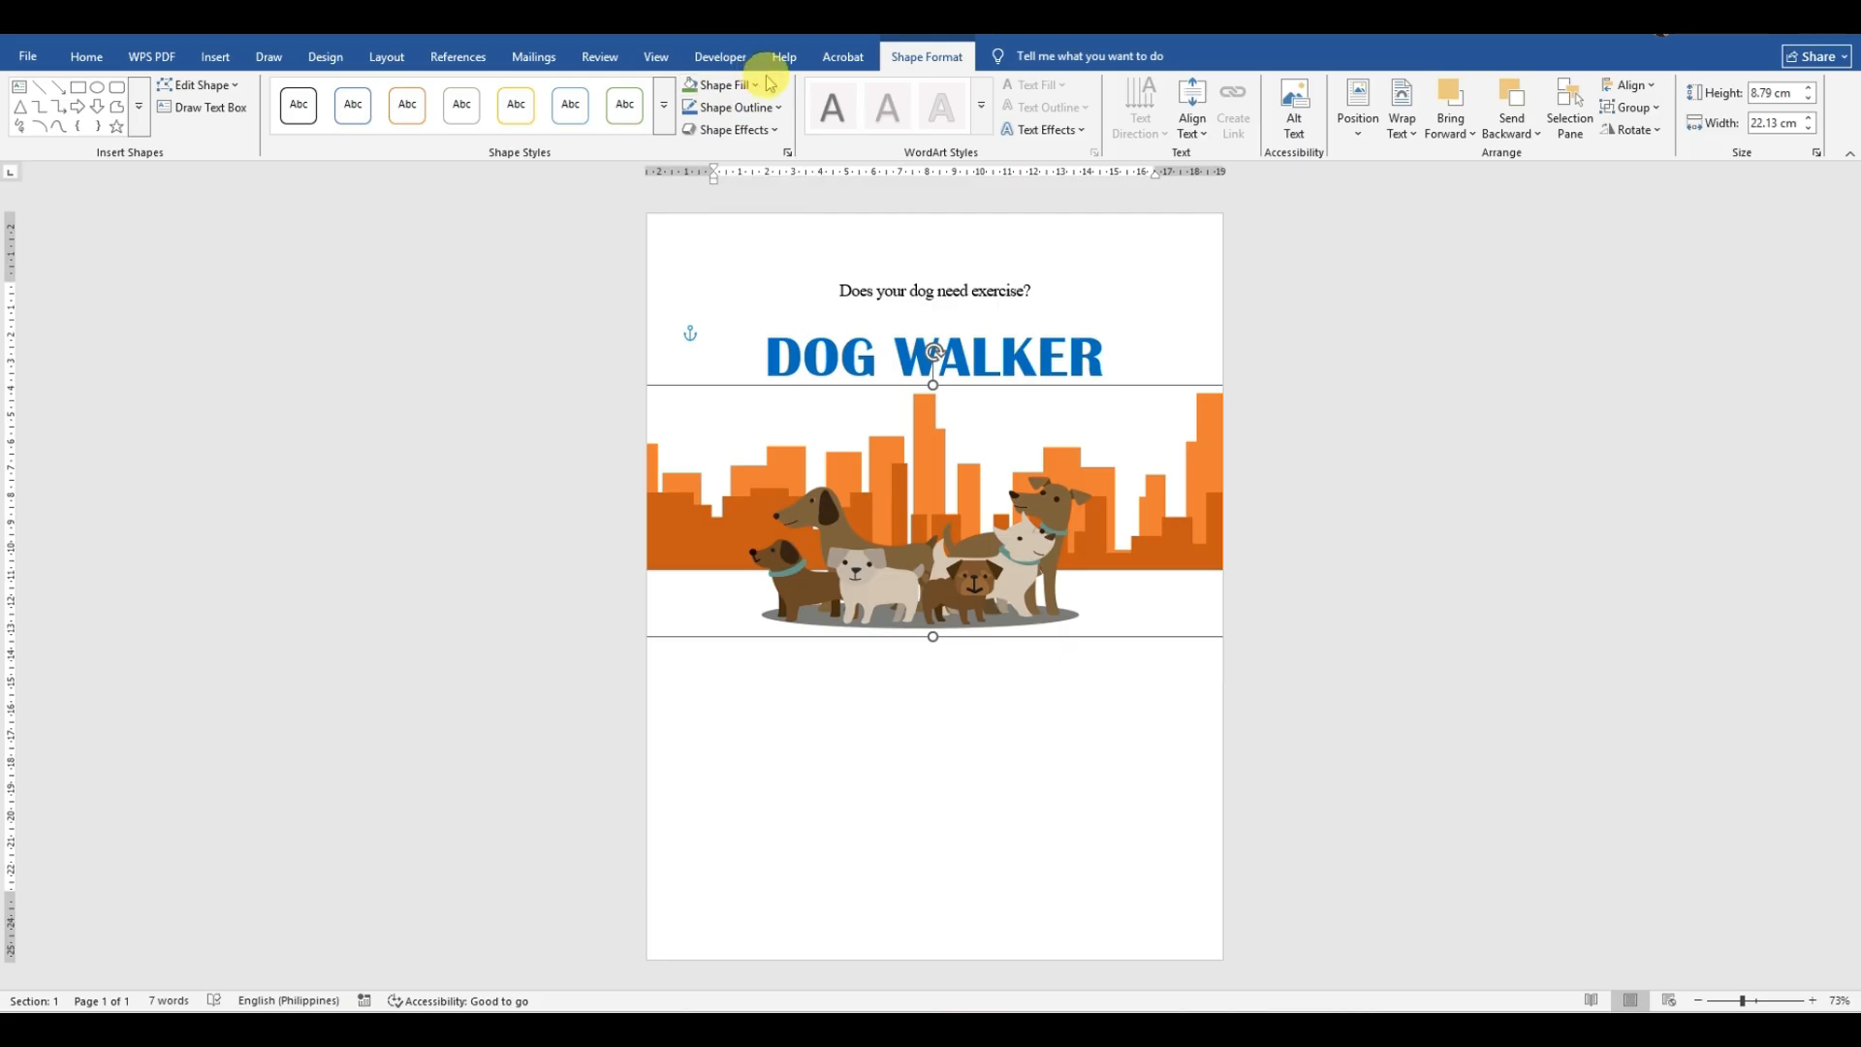
{"action": "left_click", "coordinate": [664, 103]}
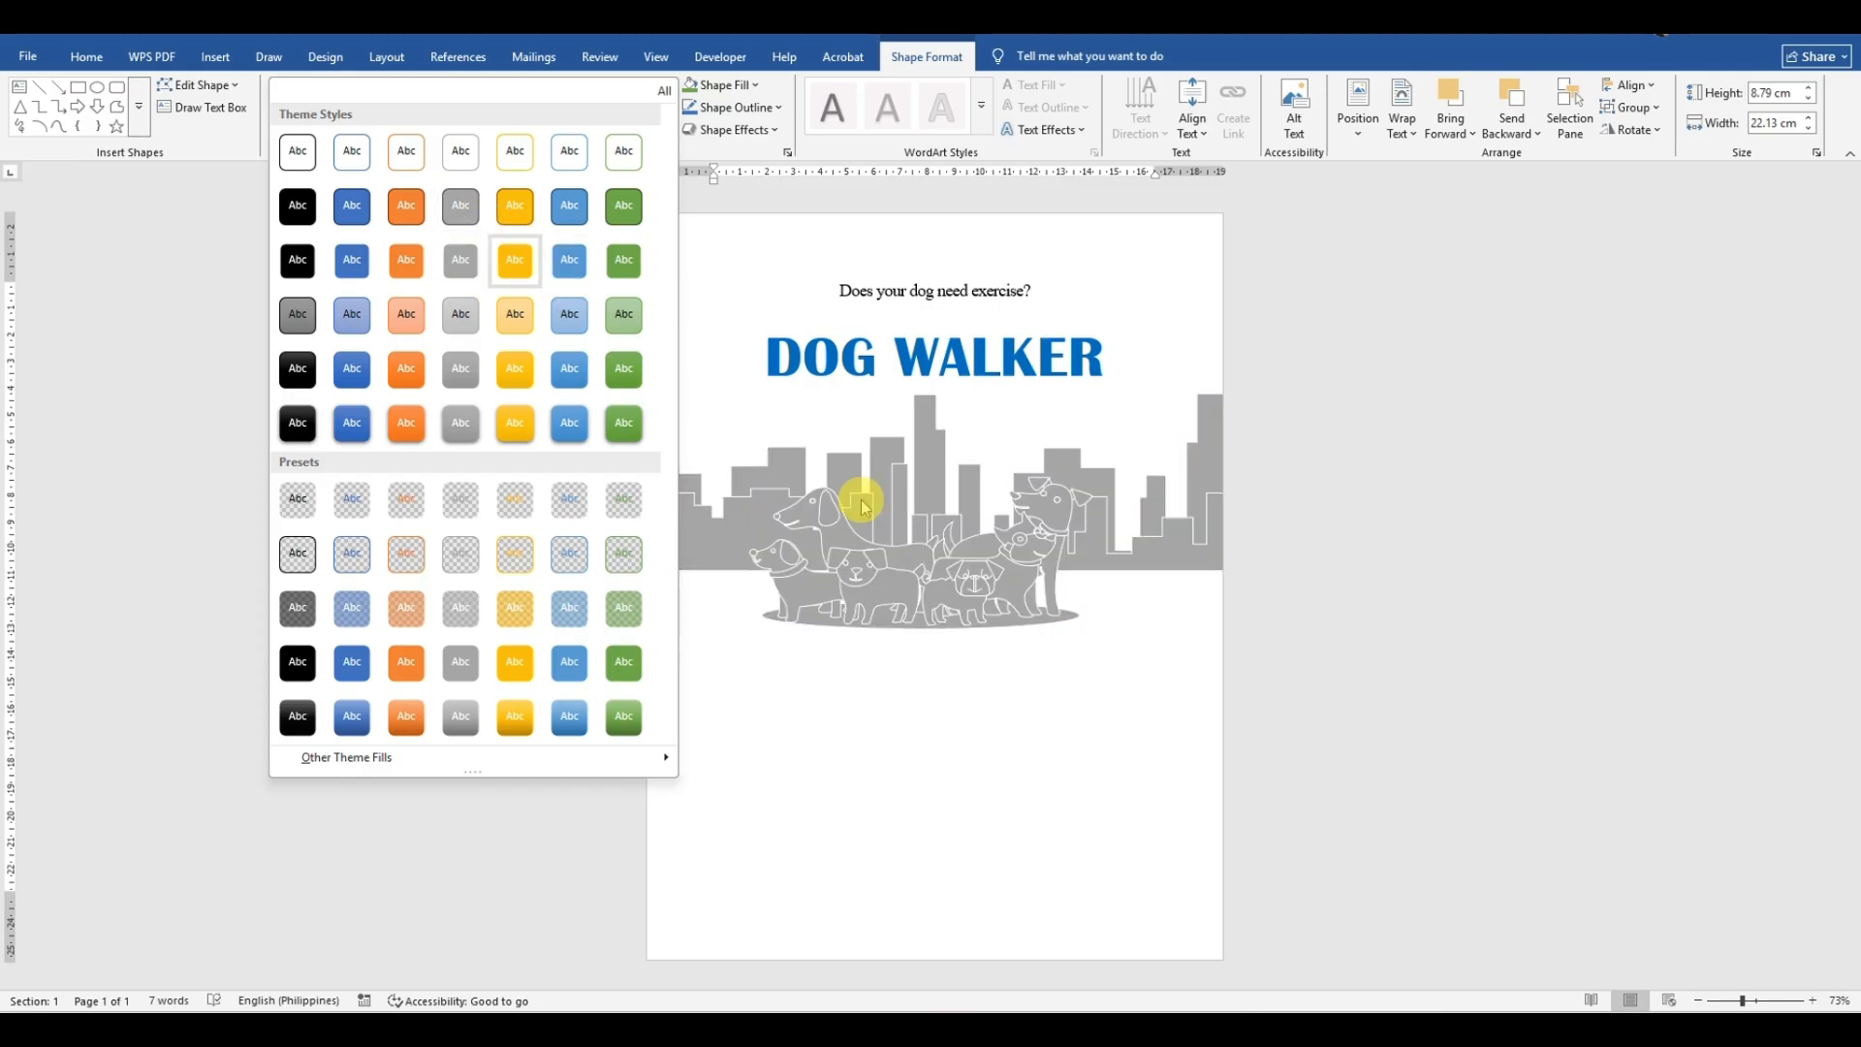
{"action": "left_click", "coordinate": [975, 725]}
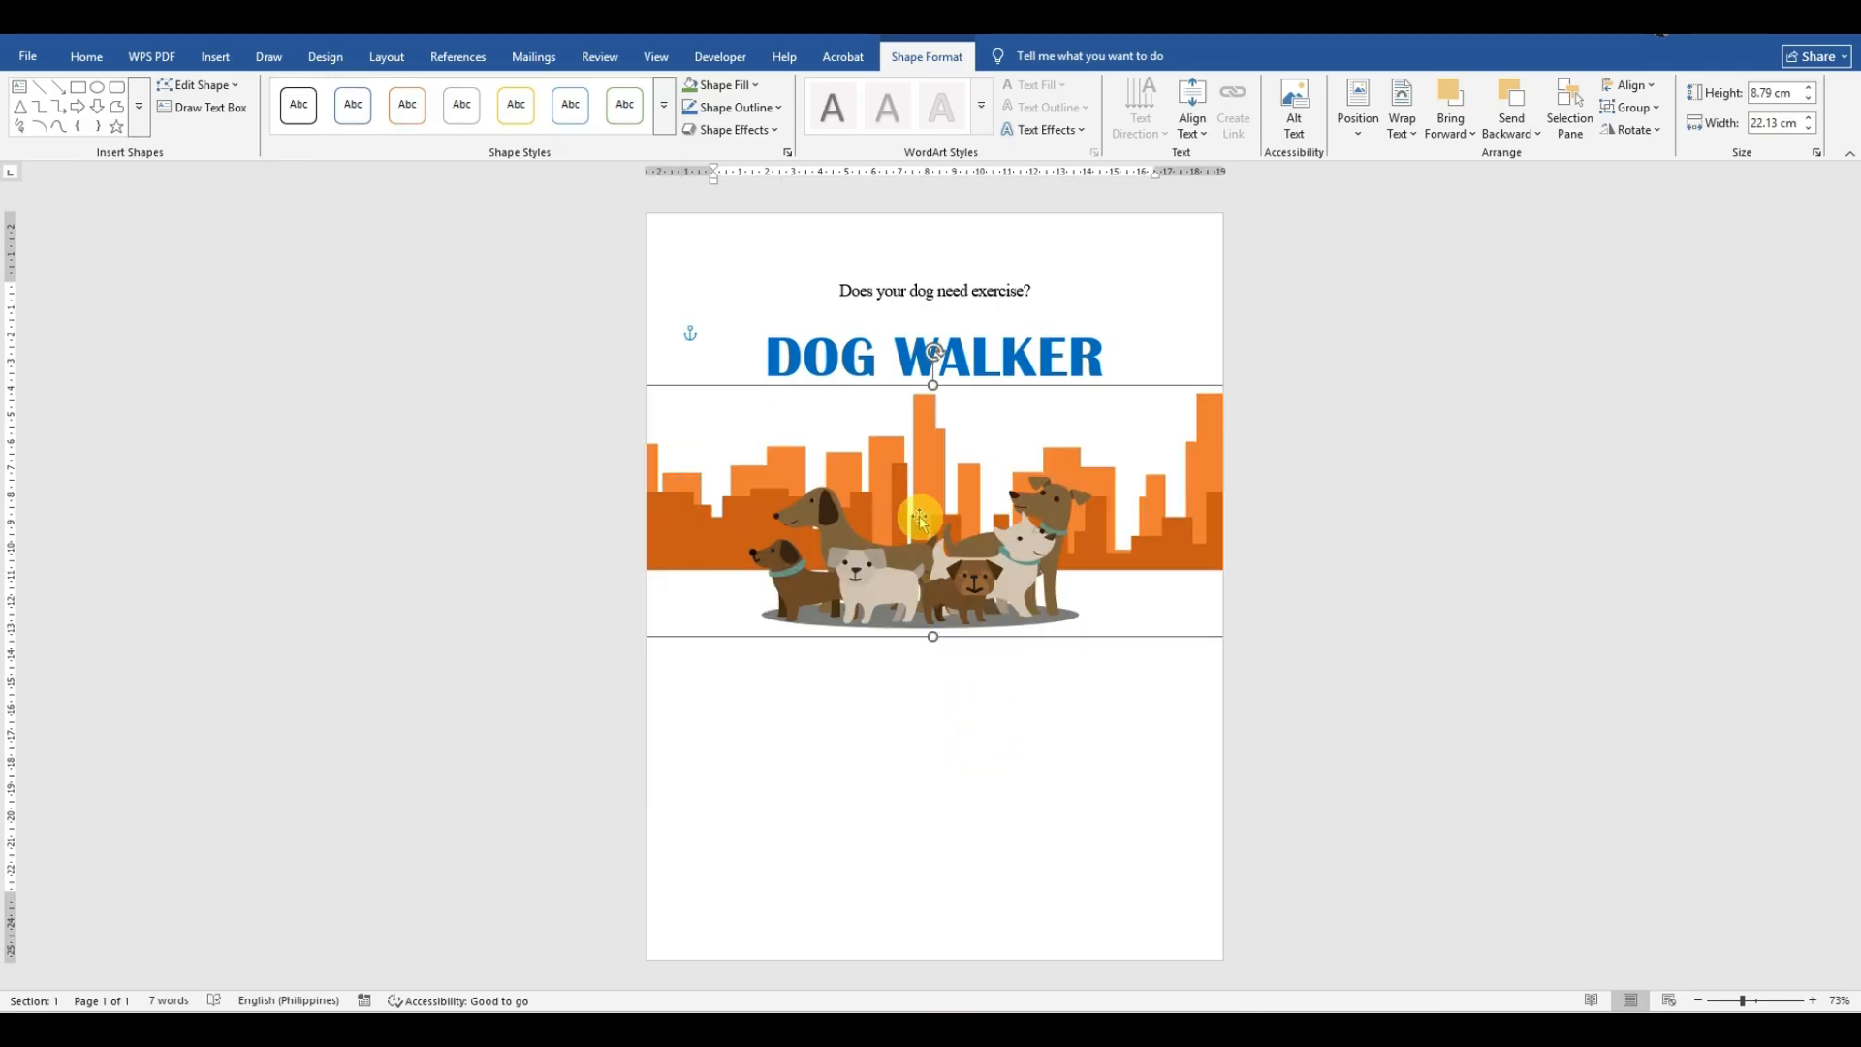
Step: Fill the rear skyline shape with a light tint of Blue, Accent 1
{"action": "left_click", "coordinate": [762, 87]}
{"action": "left_click", "coordinate": [801, 176]}
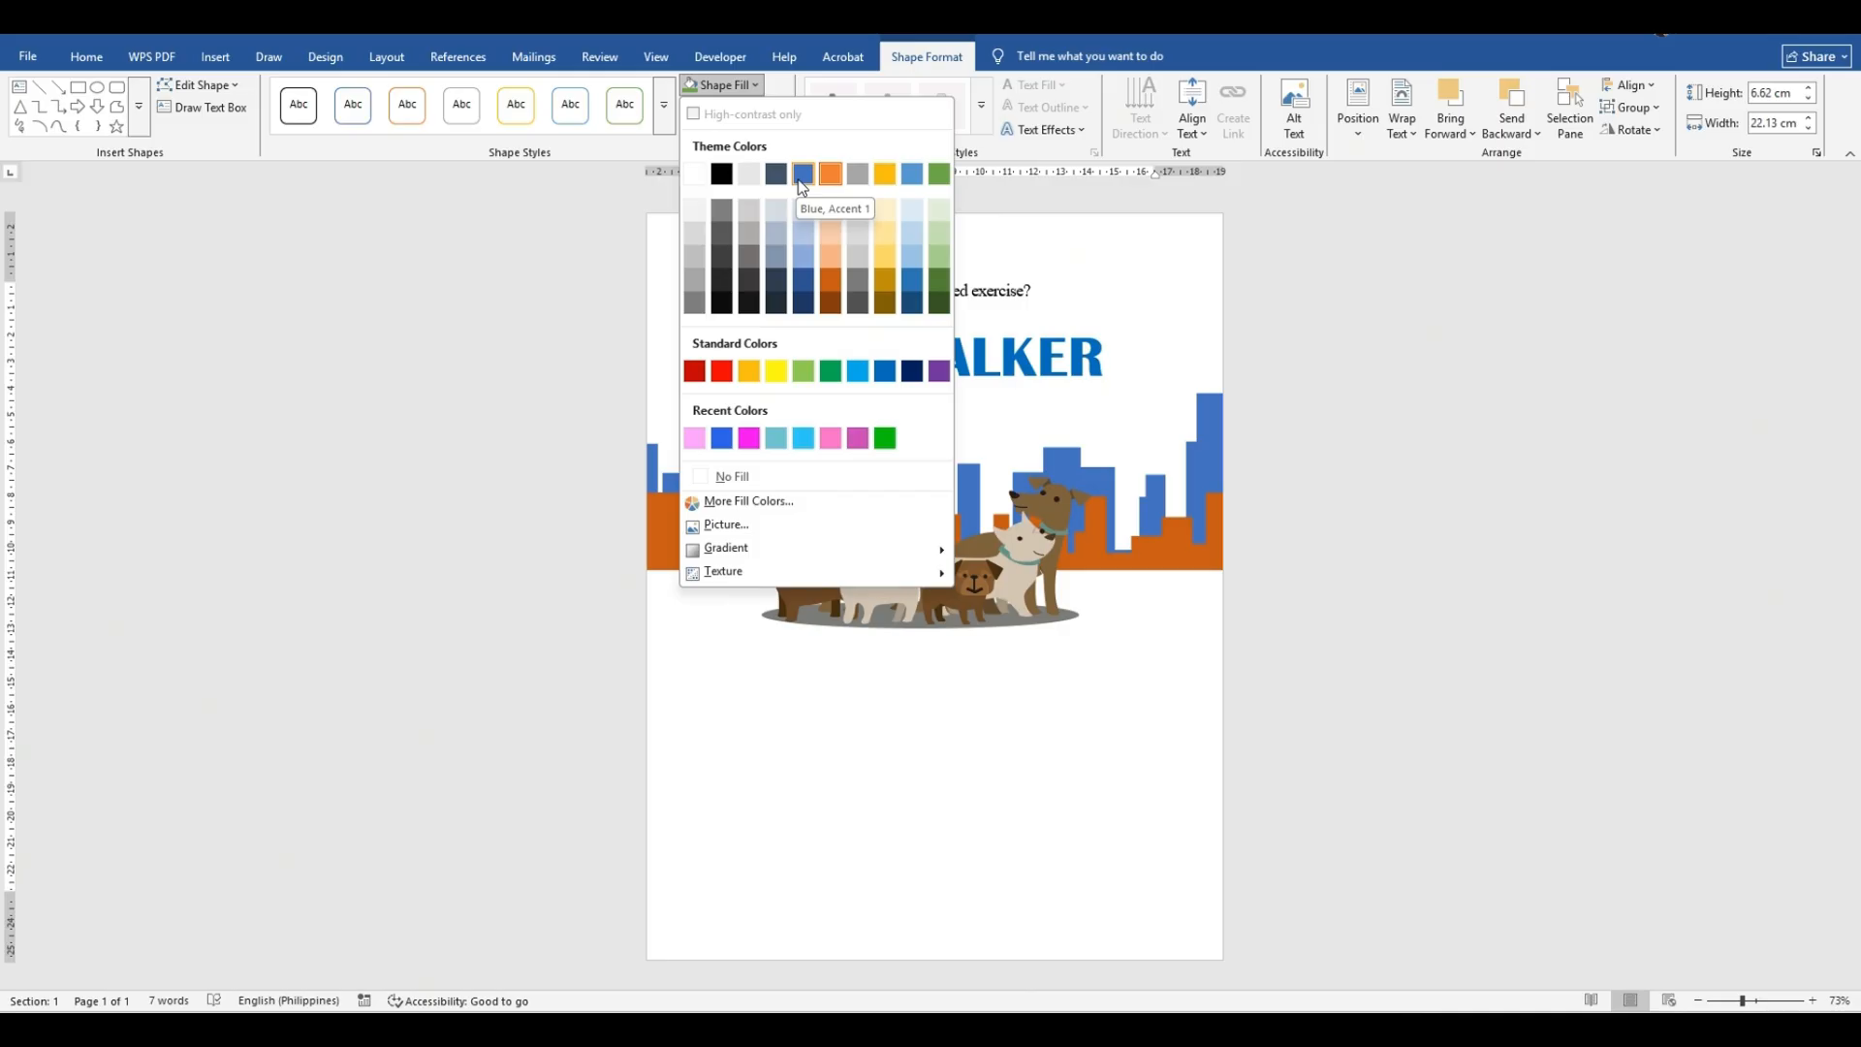
{"action": "left_click", "coordinate": [803, 243]}
{"action": "left_click", "coordinate": [1130, 531]}
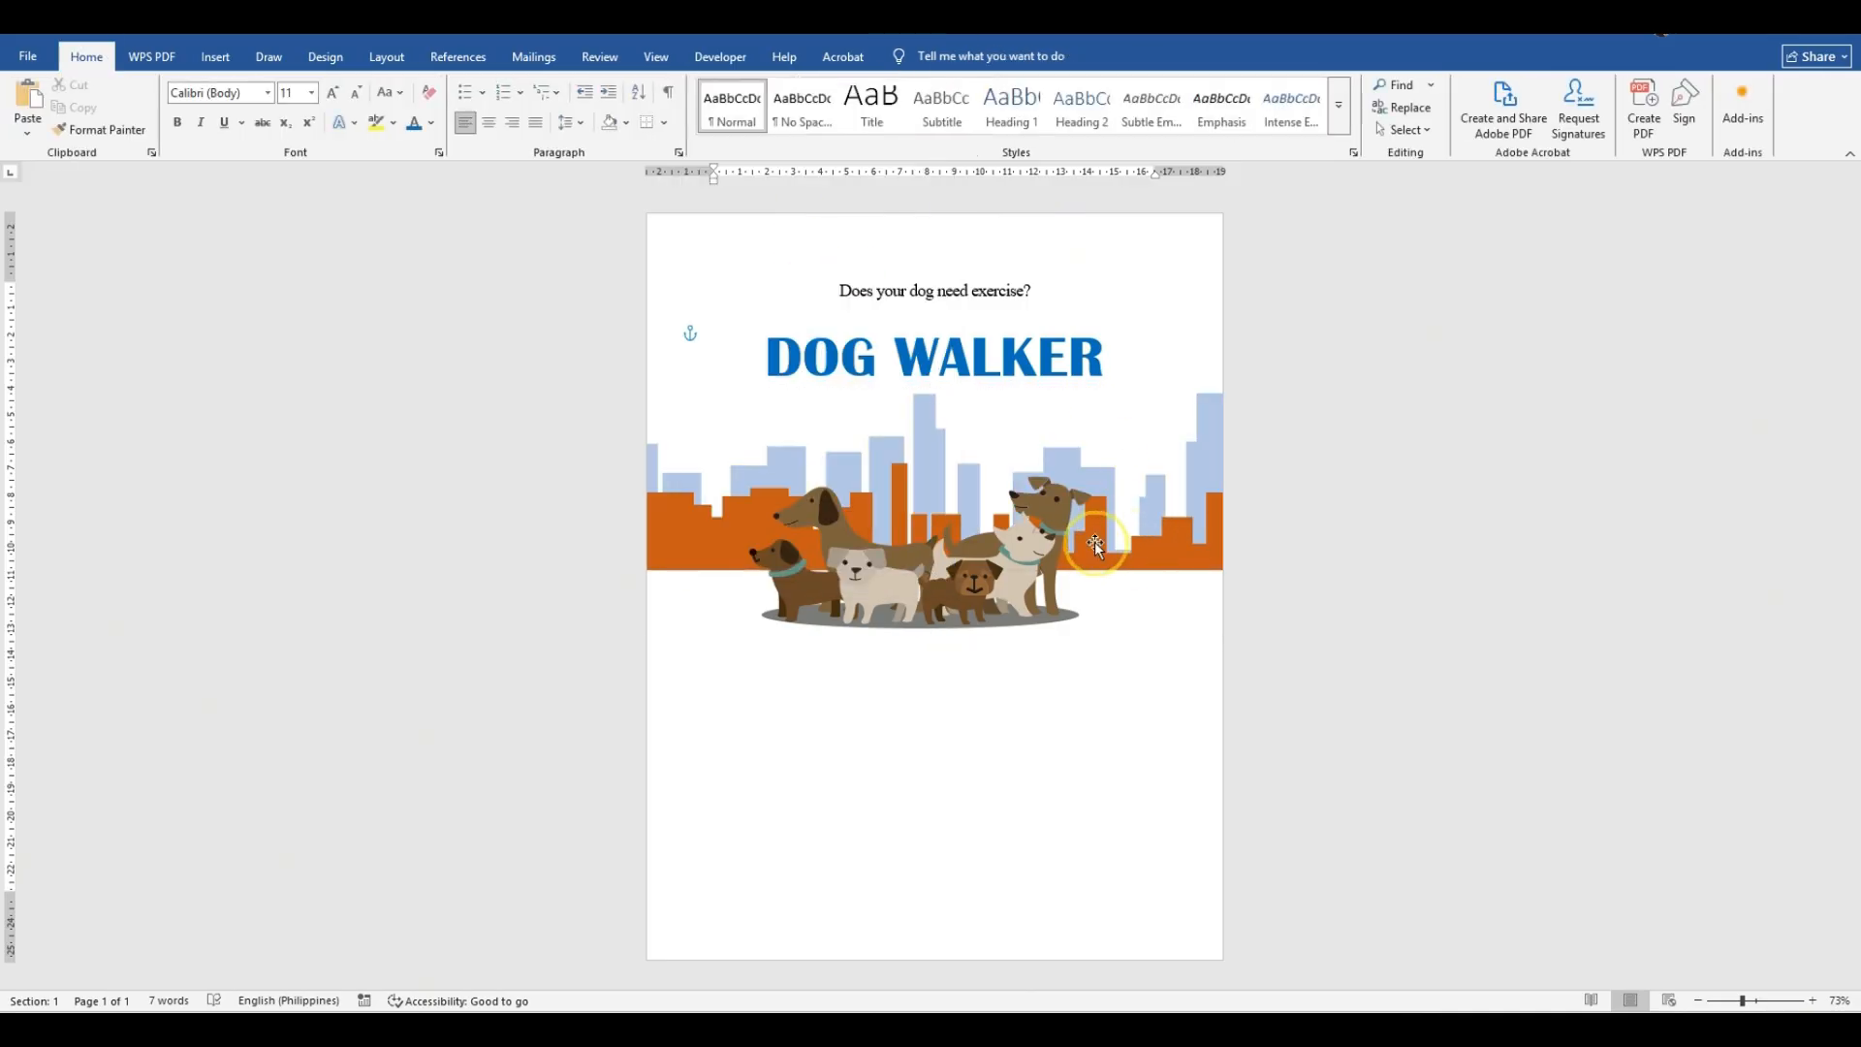
{"action": "left_click", "coordinate": [1096, 541]}
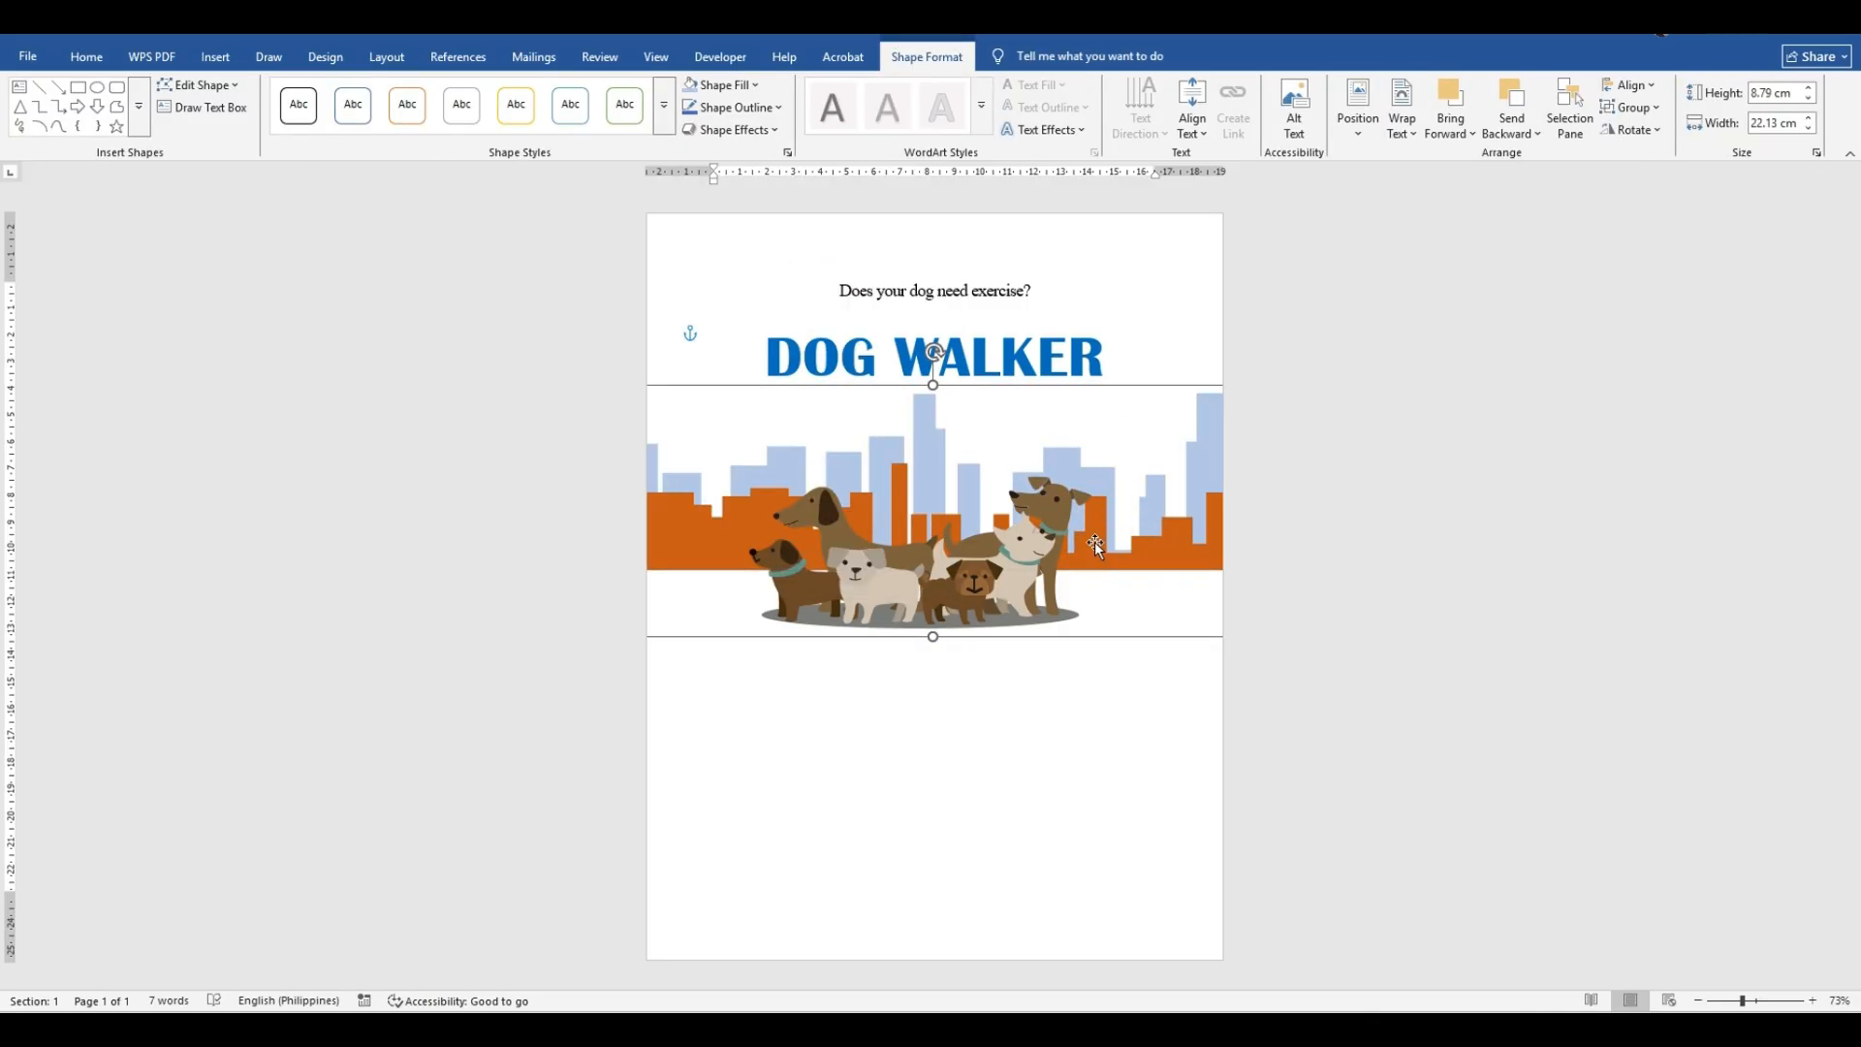
{"action": "left_click", "coordinate": [752, 85]}
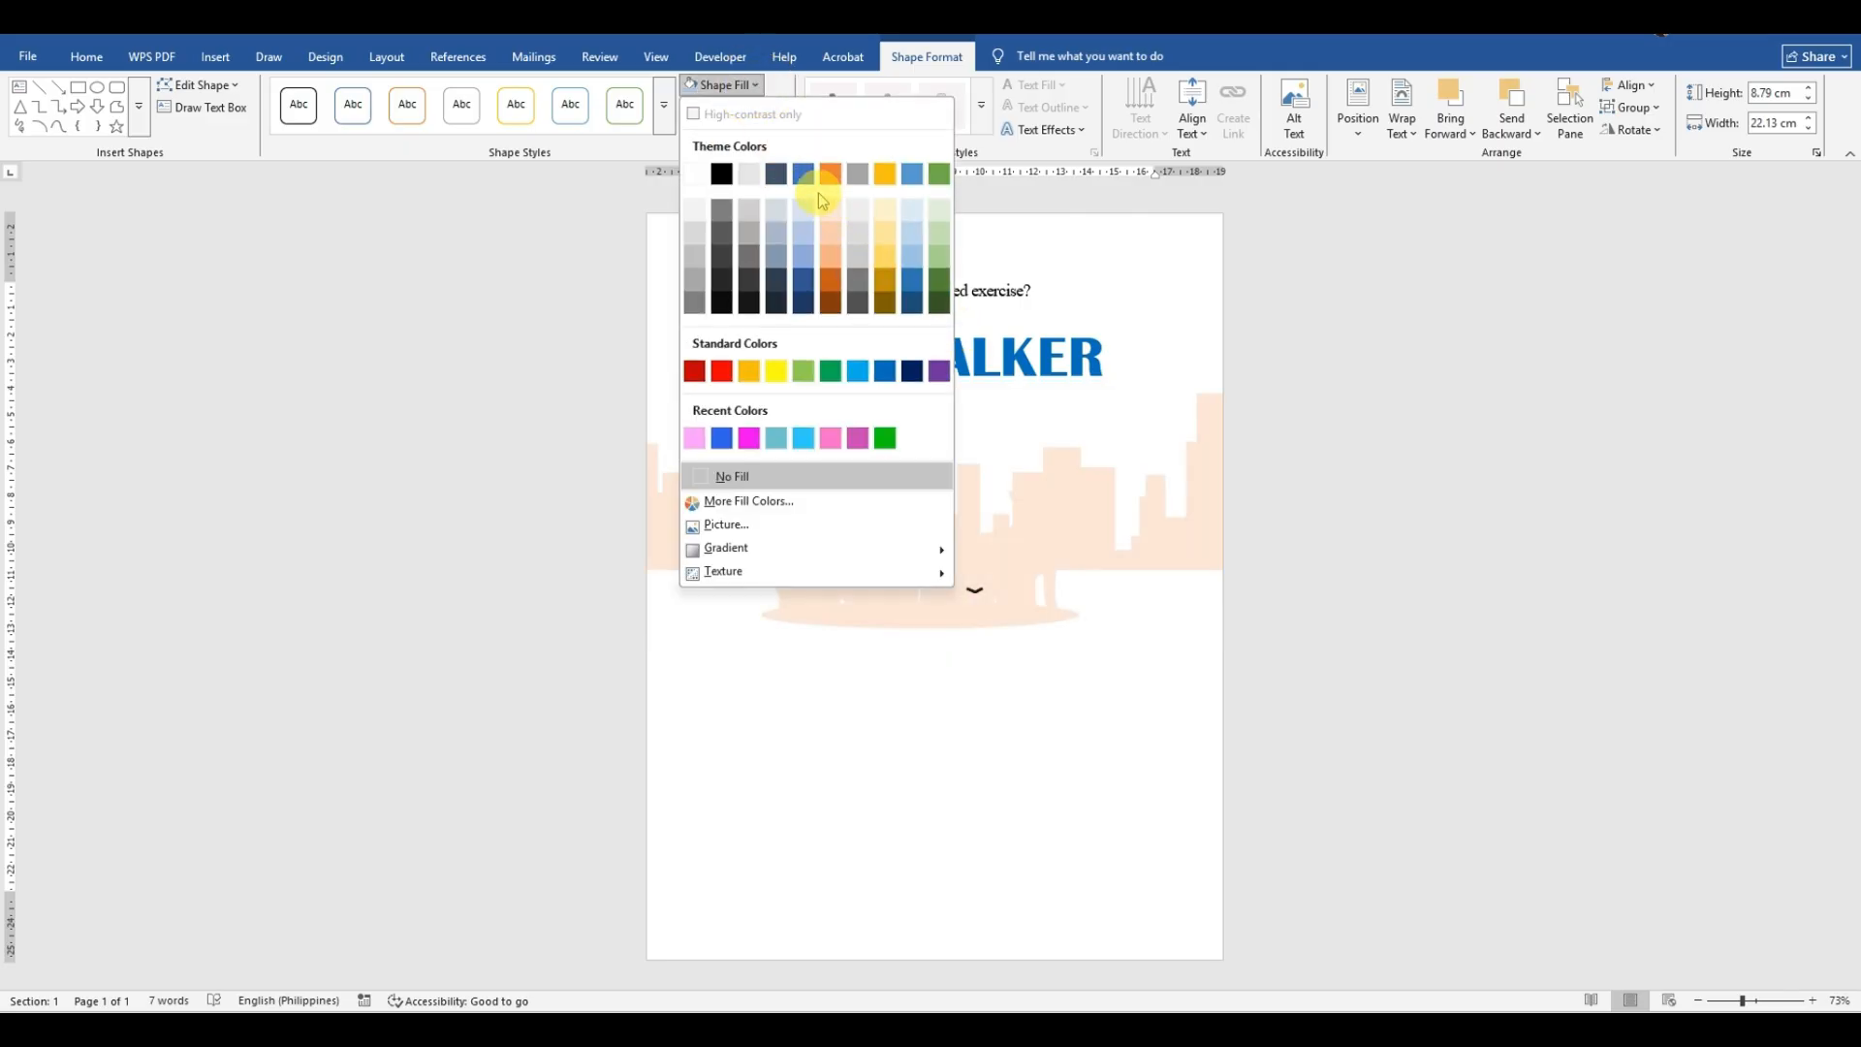
{"action": "left_click", "coordinate": [831, 748]}
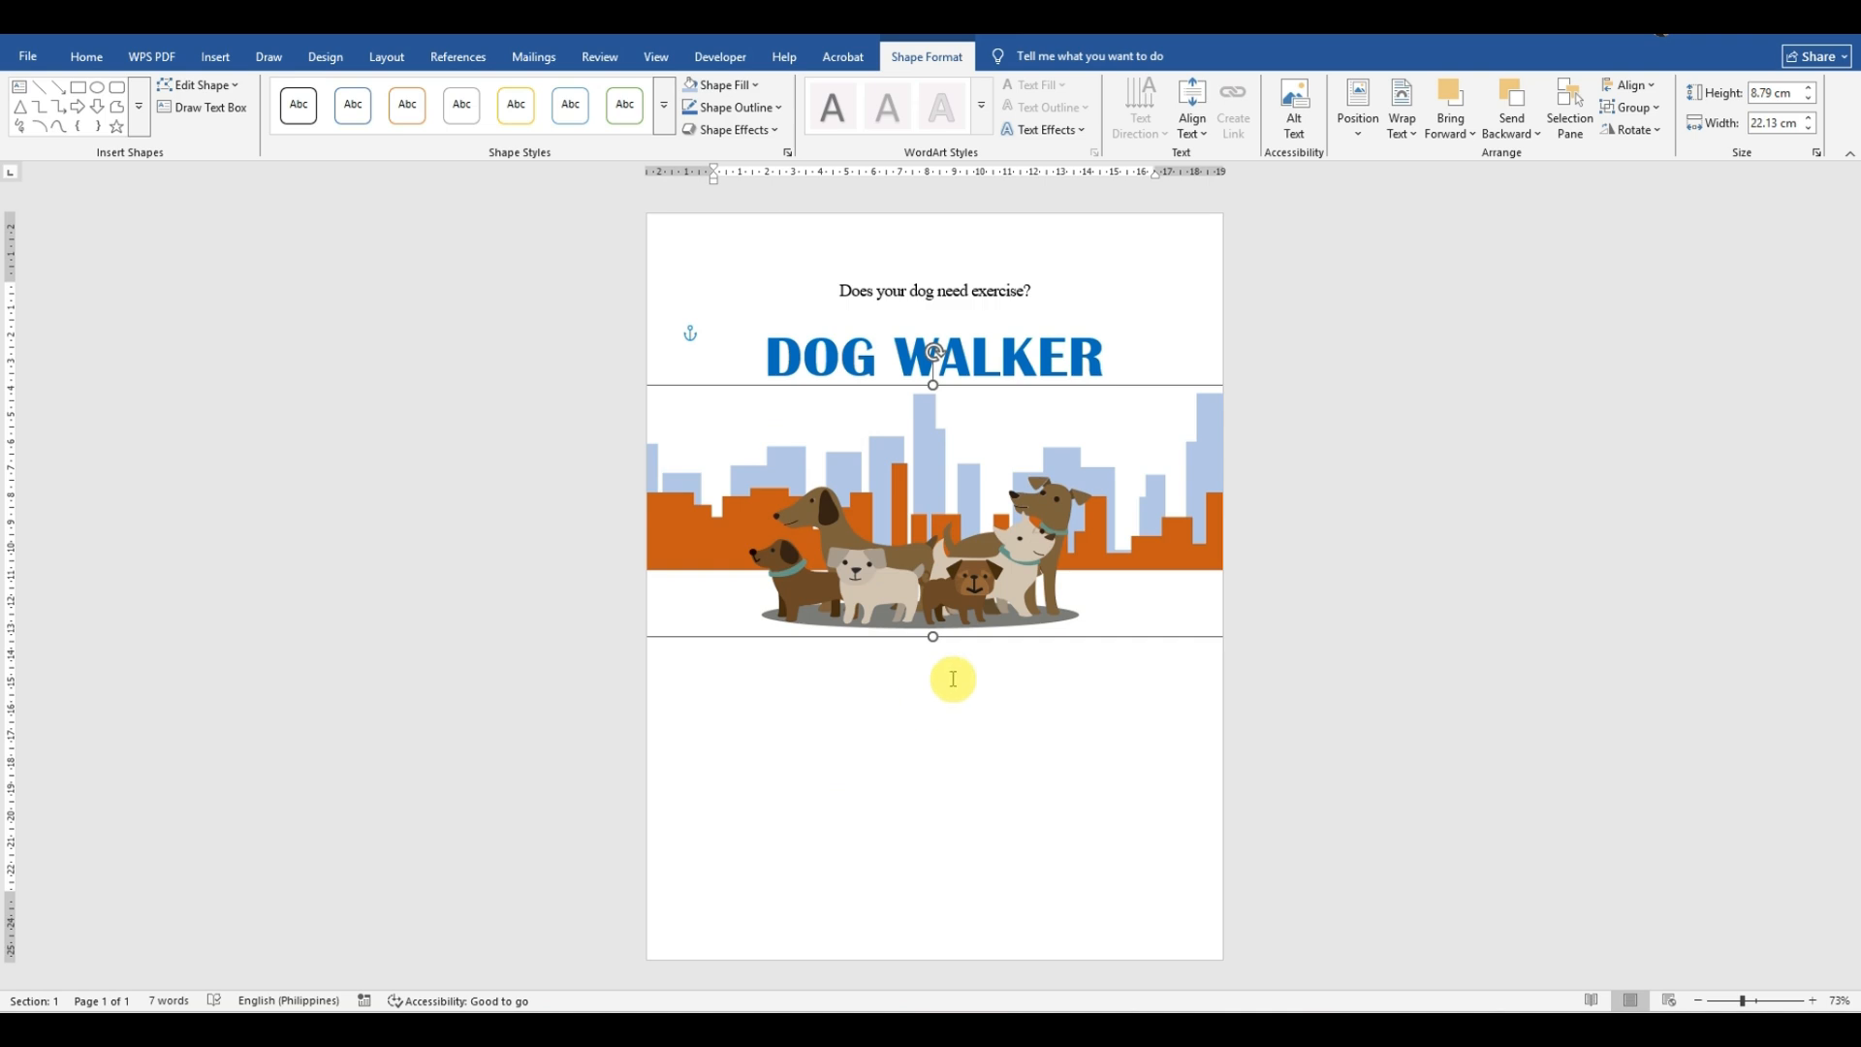
Step: Fill the darker front skyline shape within the illustration group with Blue, Accent 1 and deselect it
{"action": "left_click", "coordinate": [787, 582]}
{"action": "left_click", "coordinate": [889, 590]}
{"action": "left_click", "coordinate": [981, 588]}
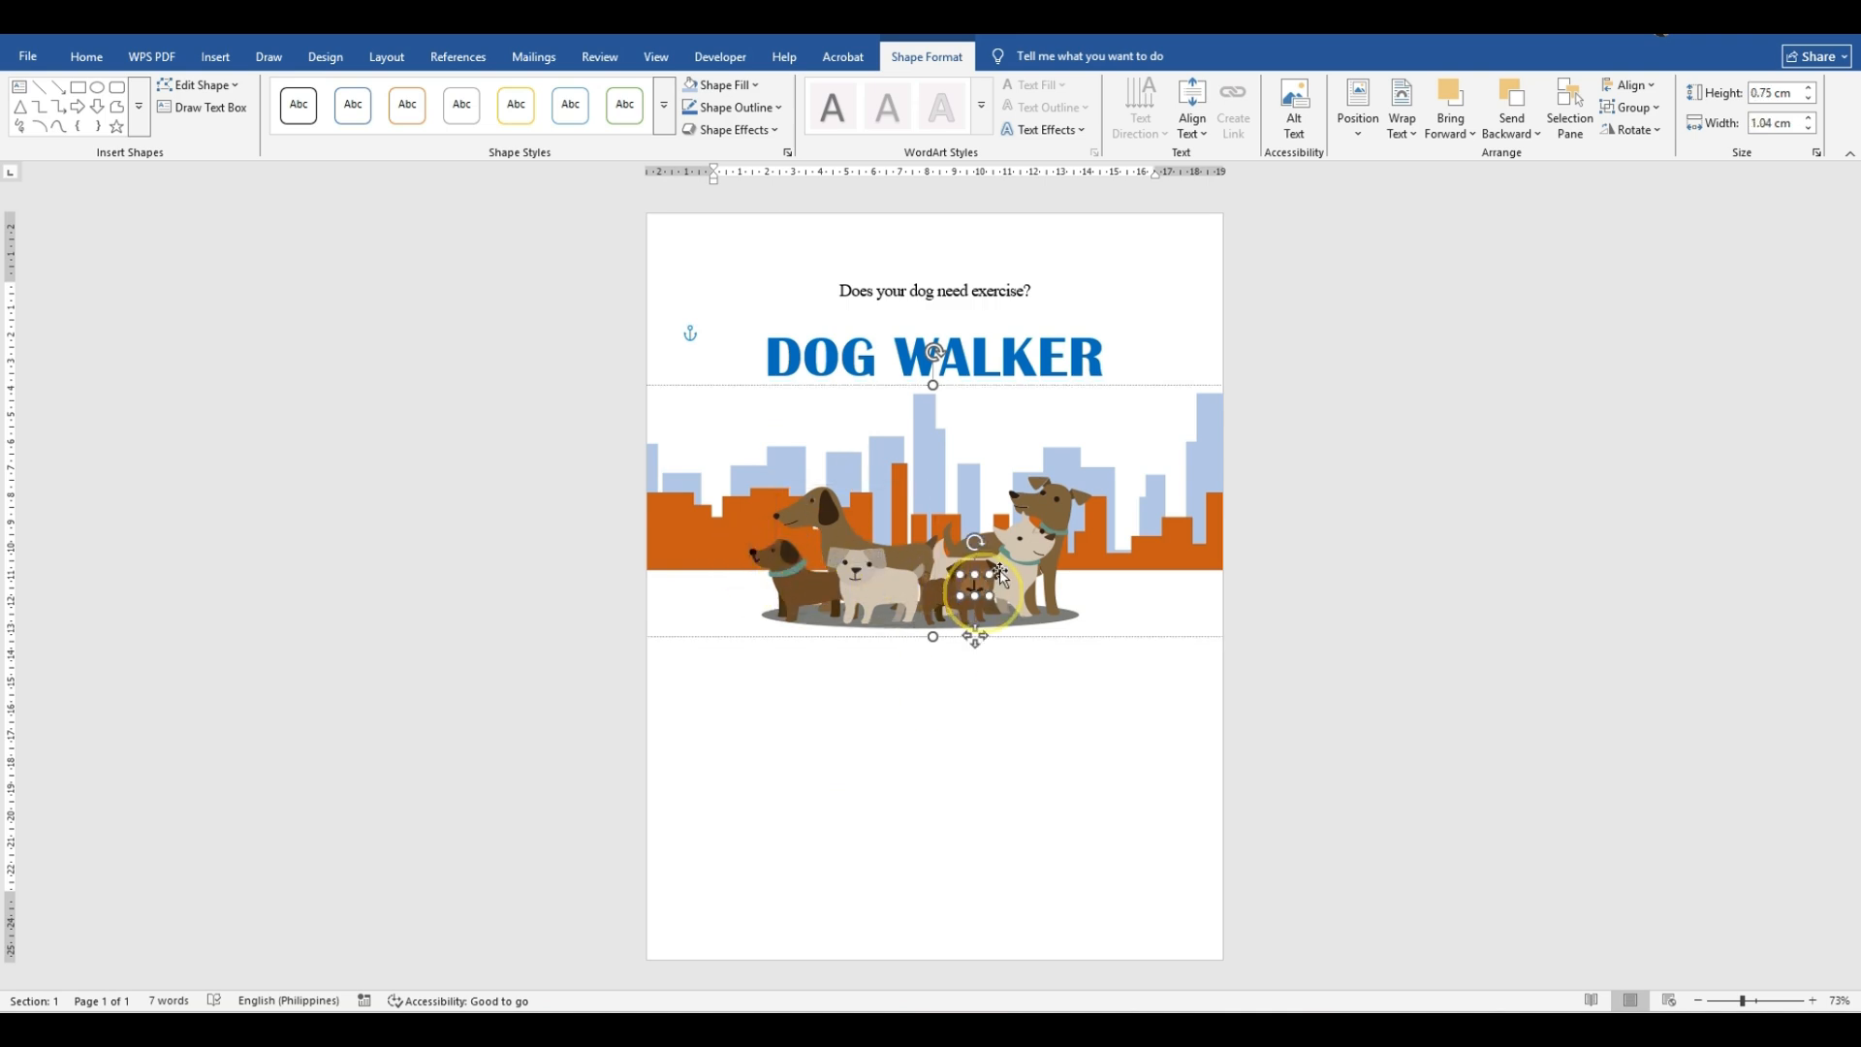
{"action": "left_click", "coordinate": [747, 546]}
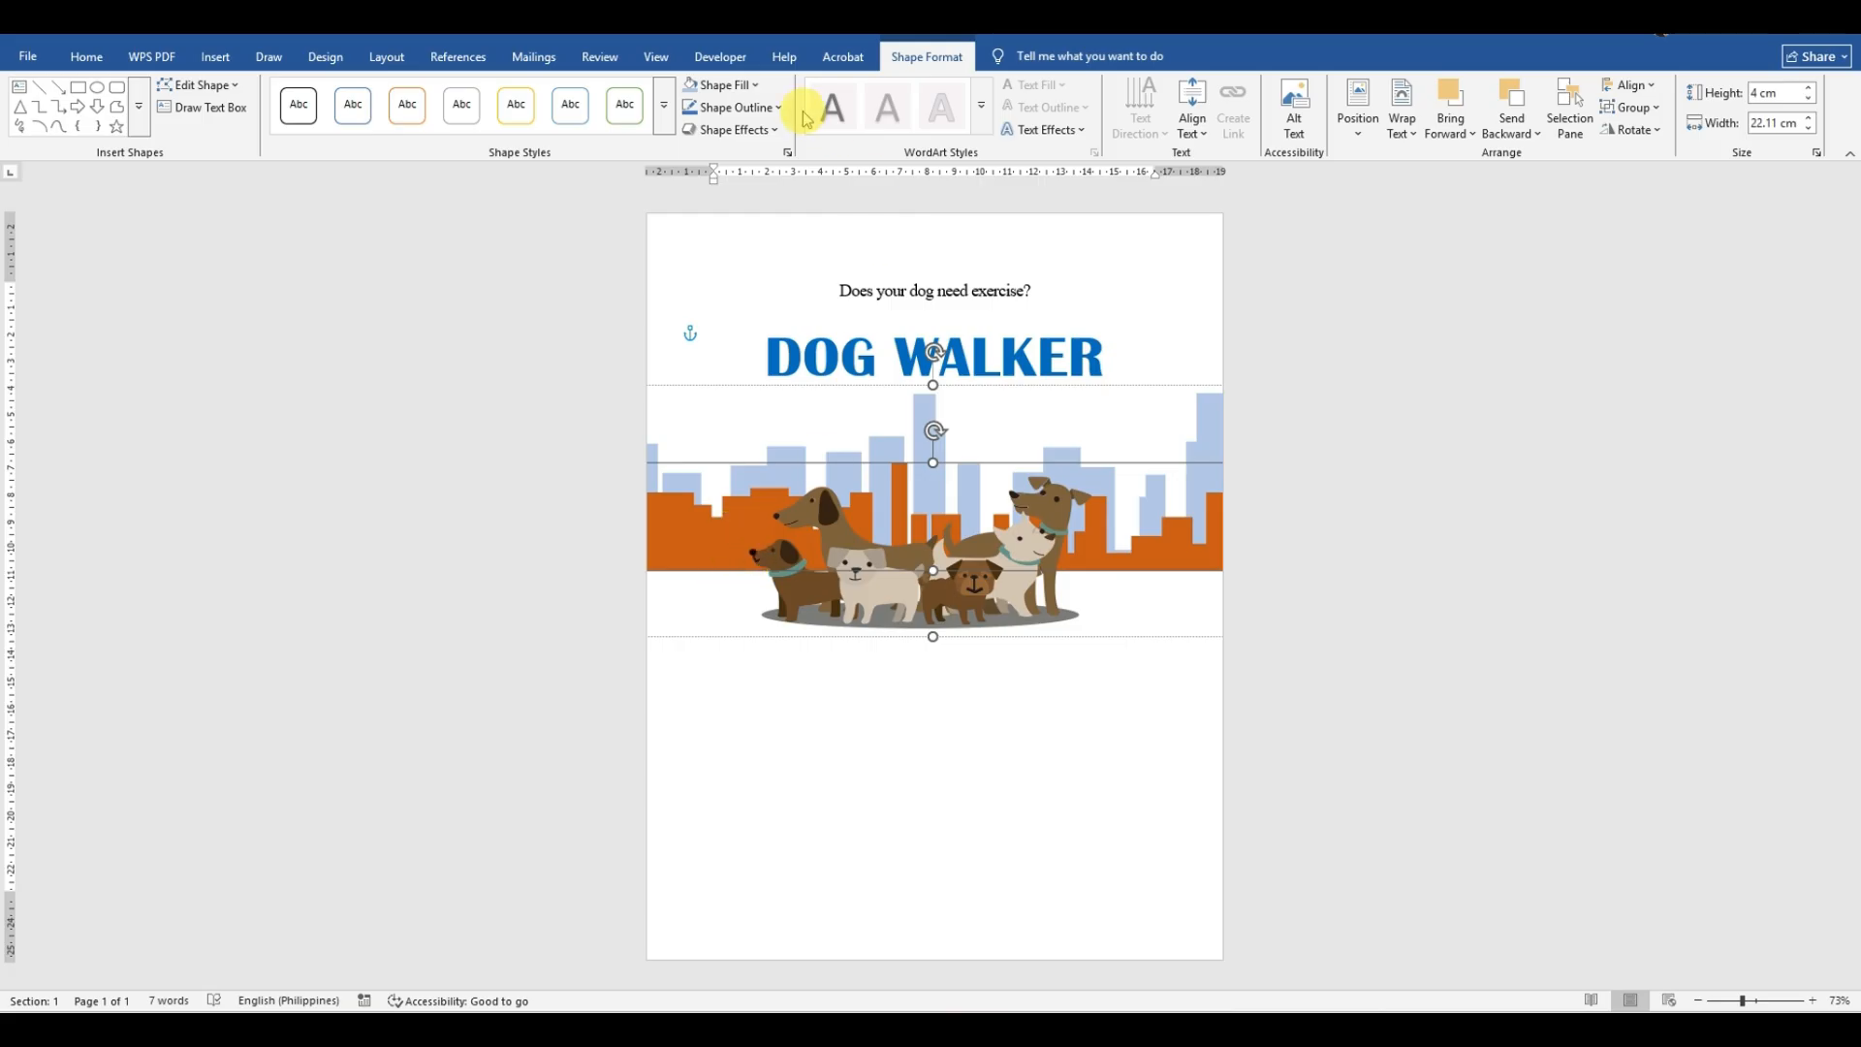
{"action": "left_click", "coordinate": [758, 95]}
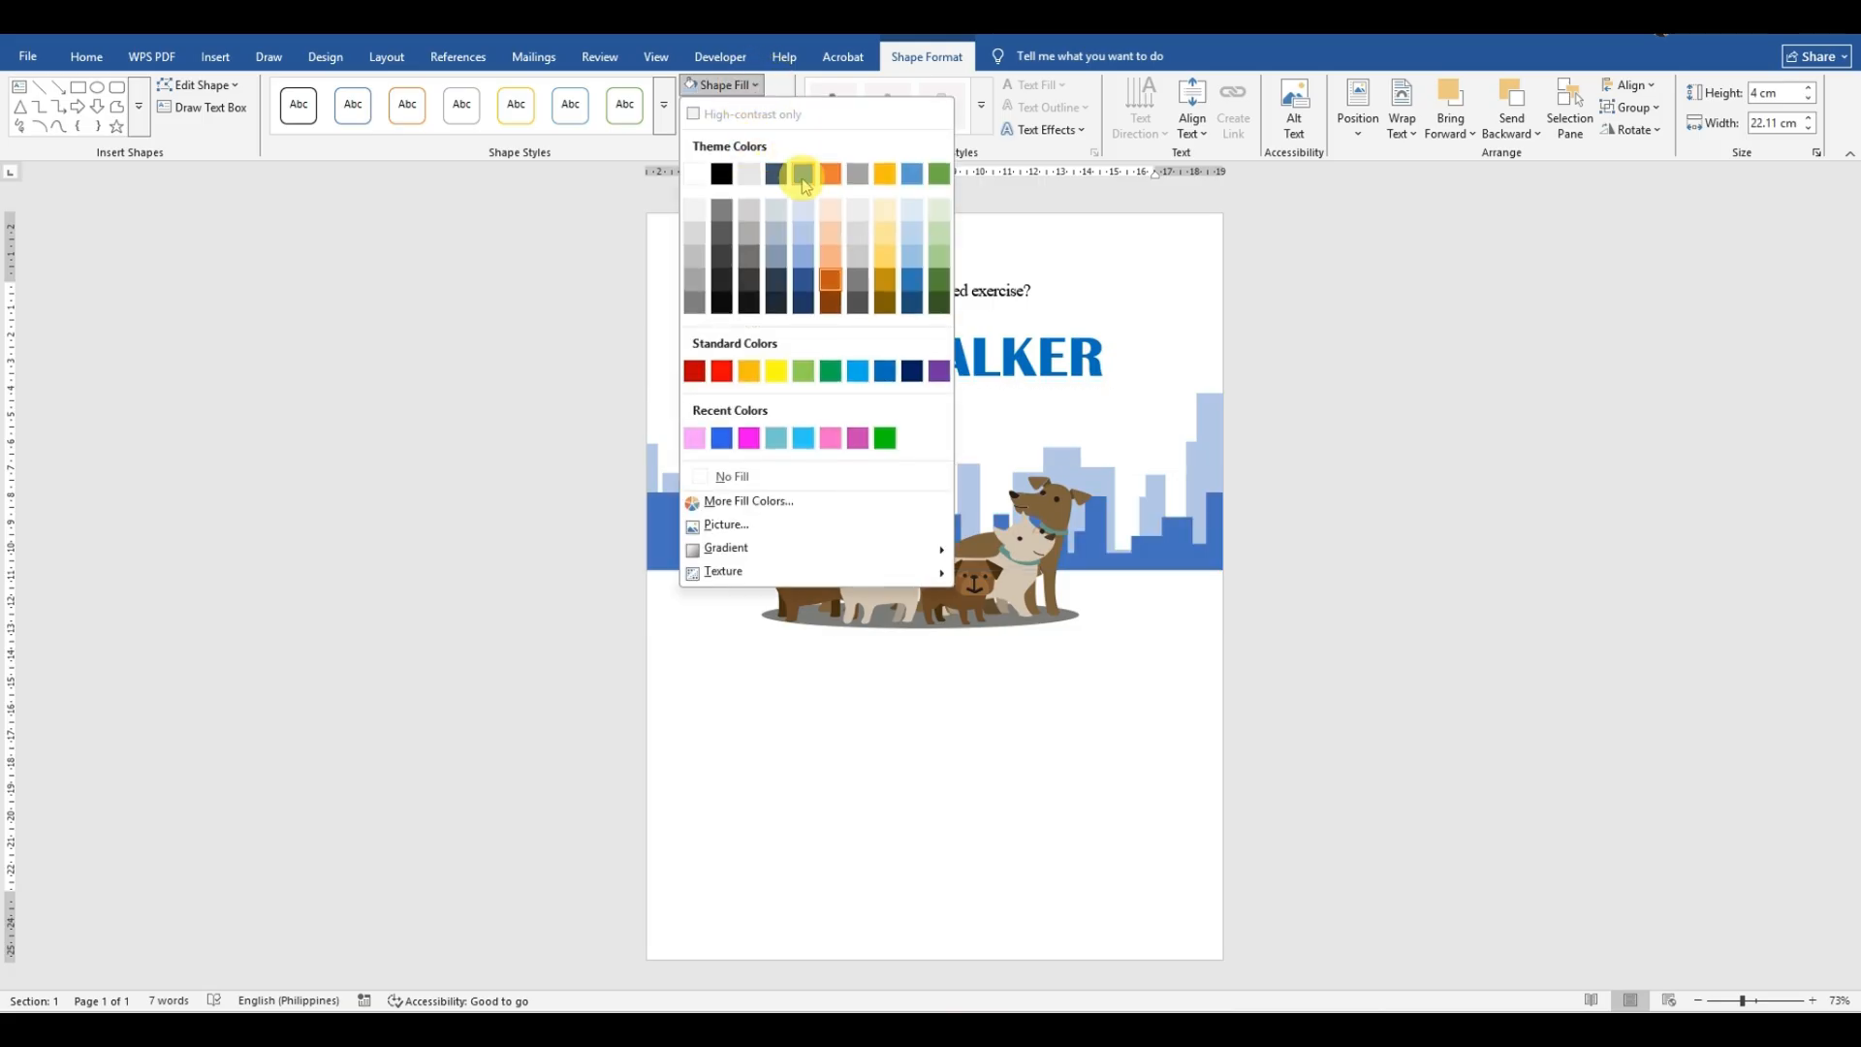
{"action": "left_click", "coordinate": [801, 176]}
{"action": "left_click", "coordinate": [989, 753]}
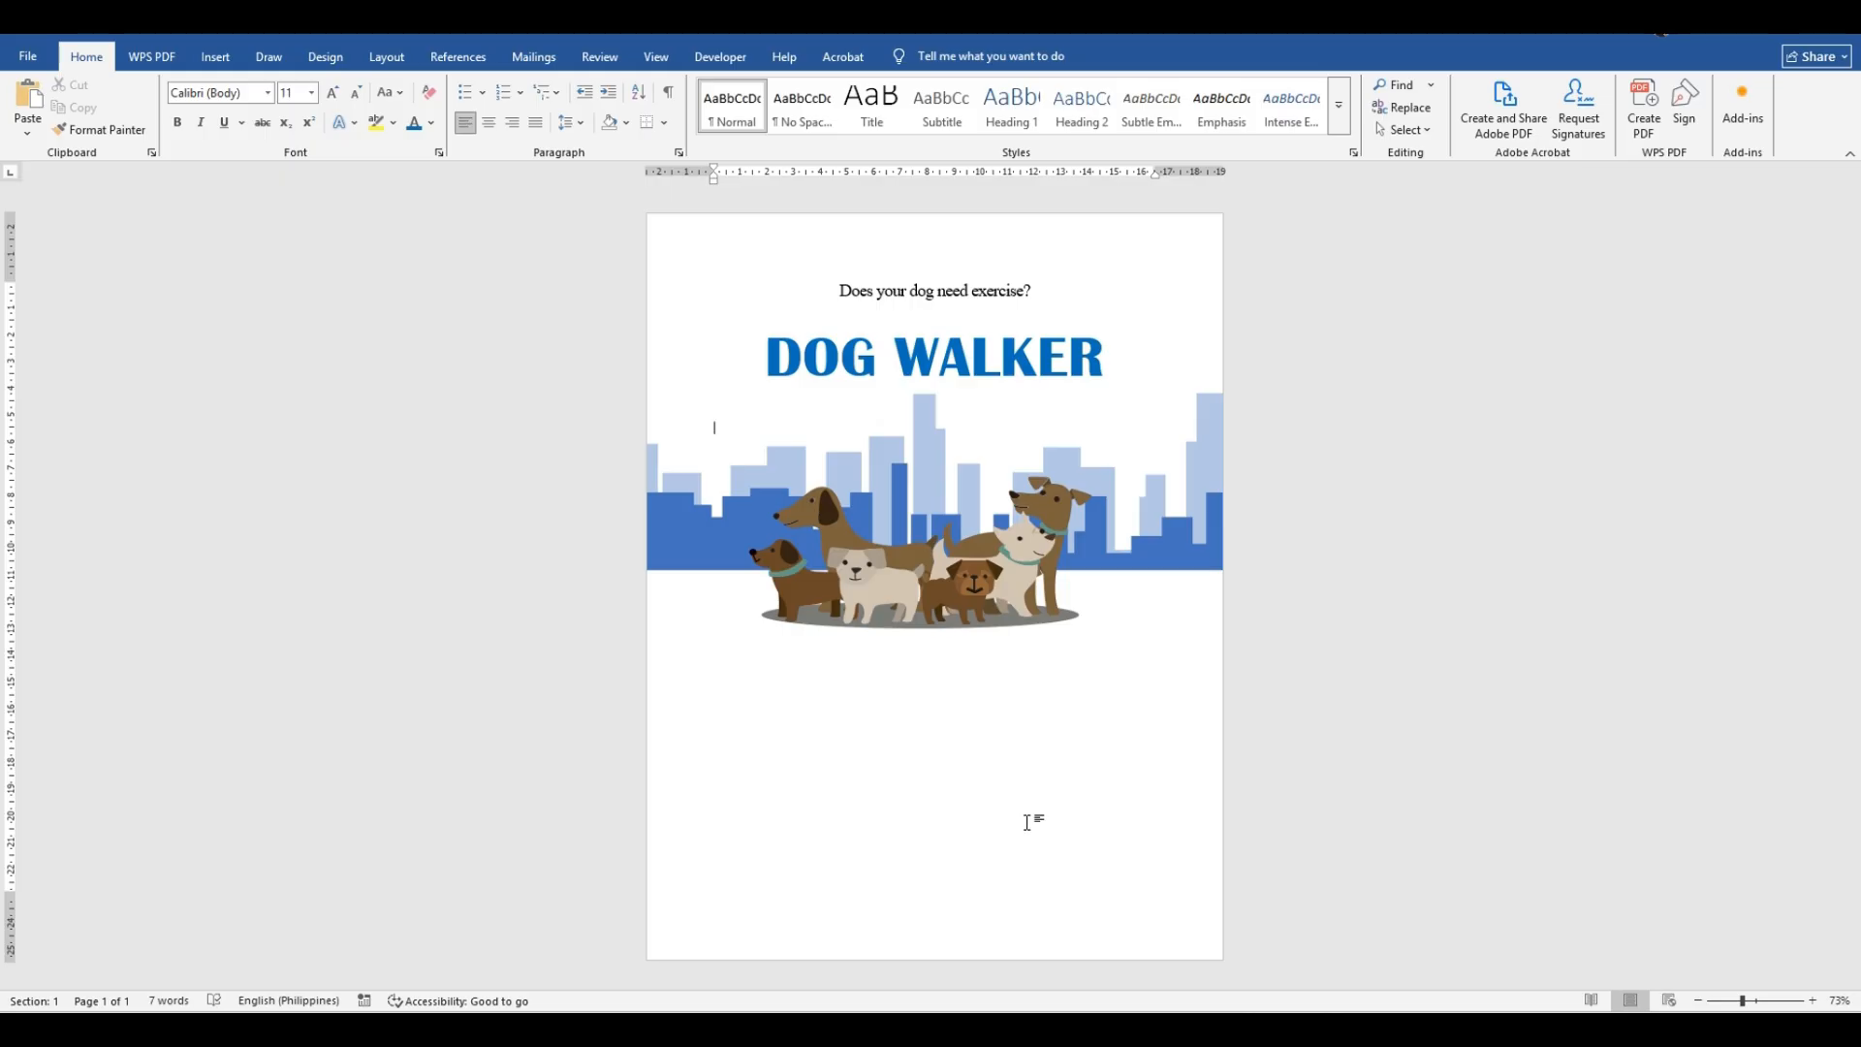
Step: Move the whole illustration slightly up, closer to the "DOG WALKER" title, and deselect it
{"action": "left_click", "coordinate": [928, 448]}
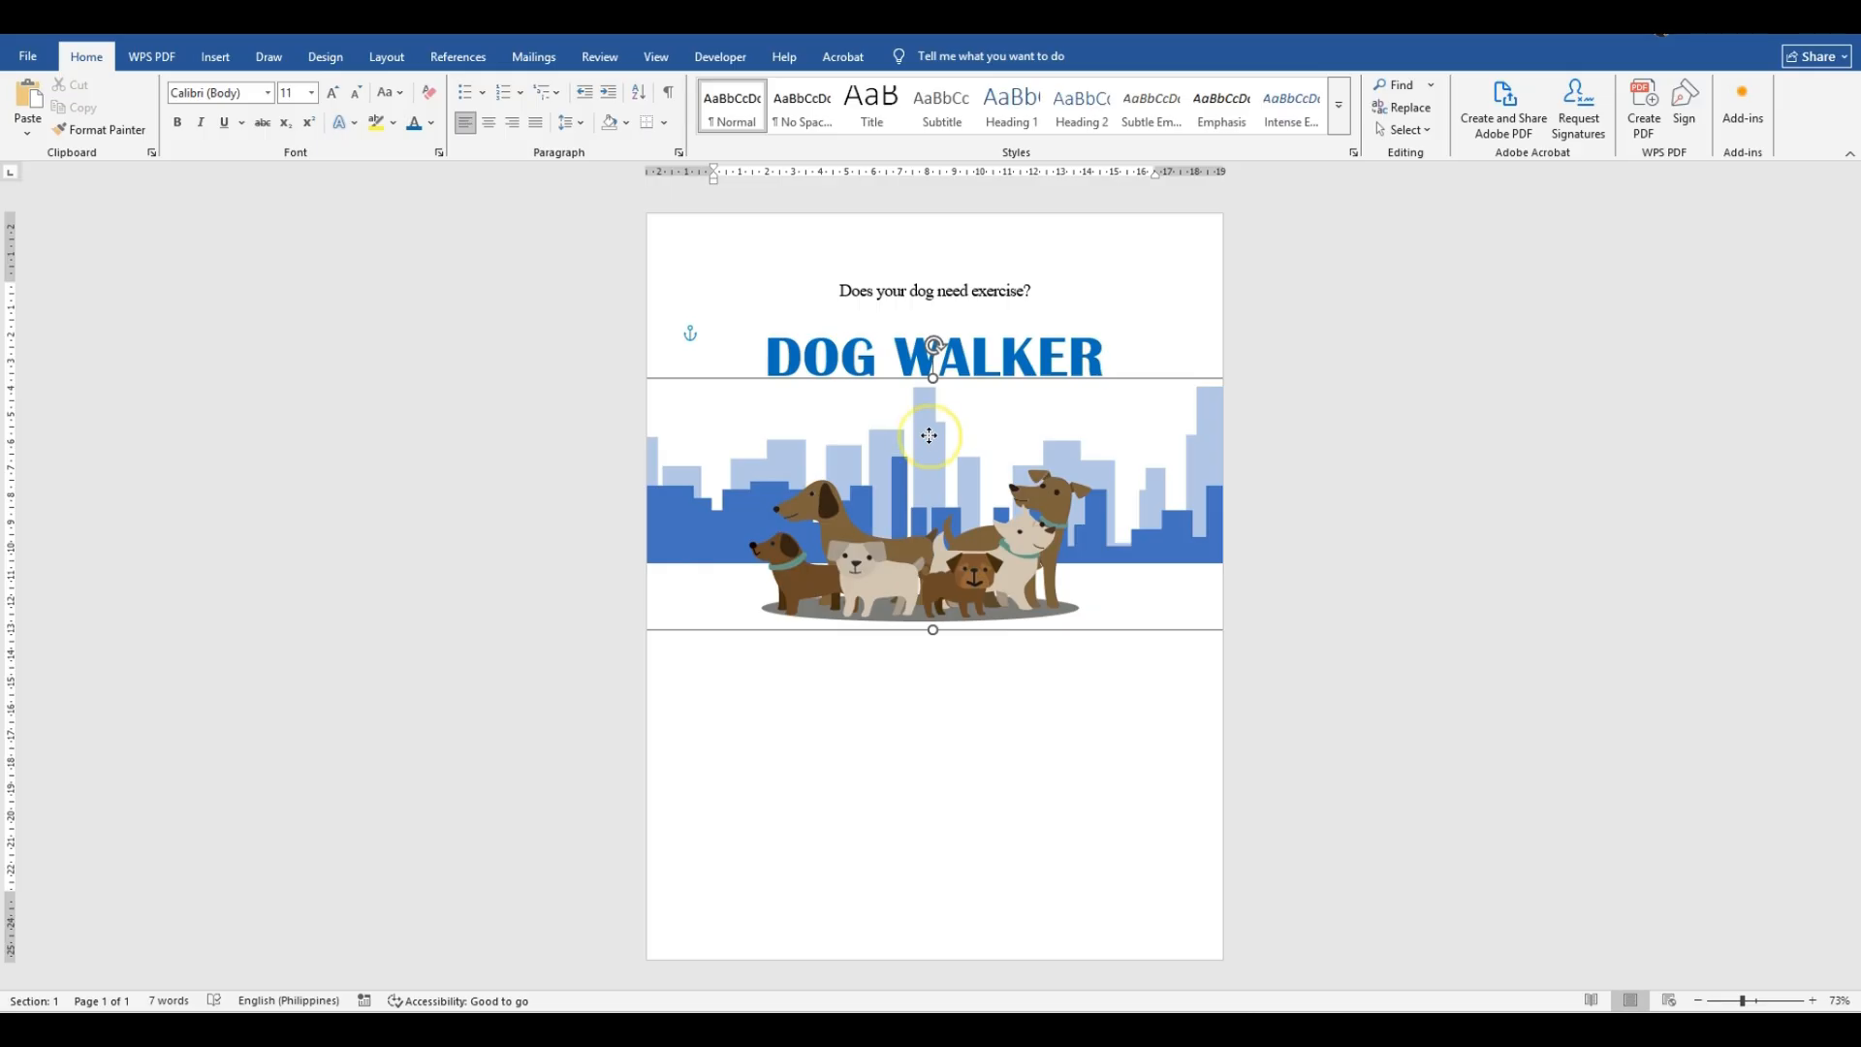
{"action": "left_click", "coordinate": [1053, 698]}
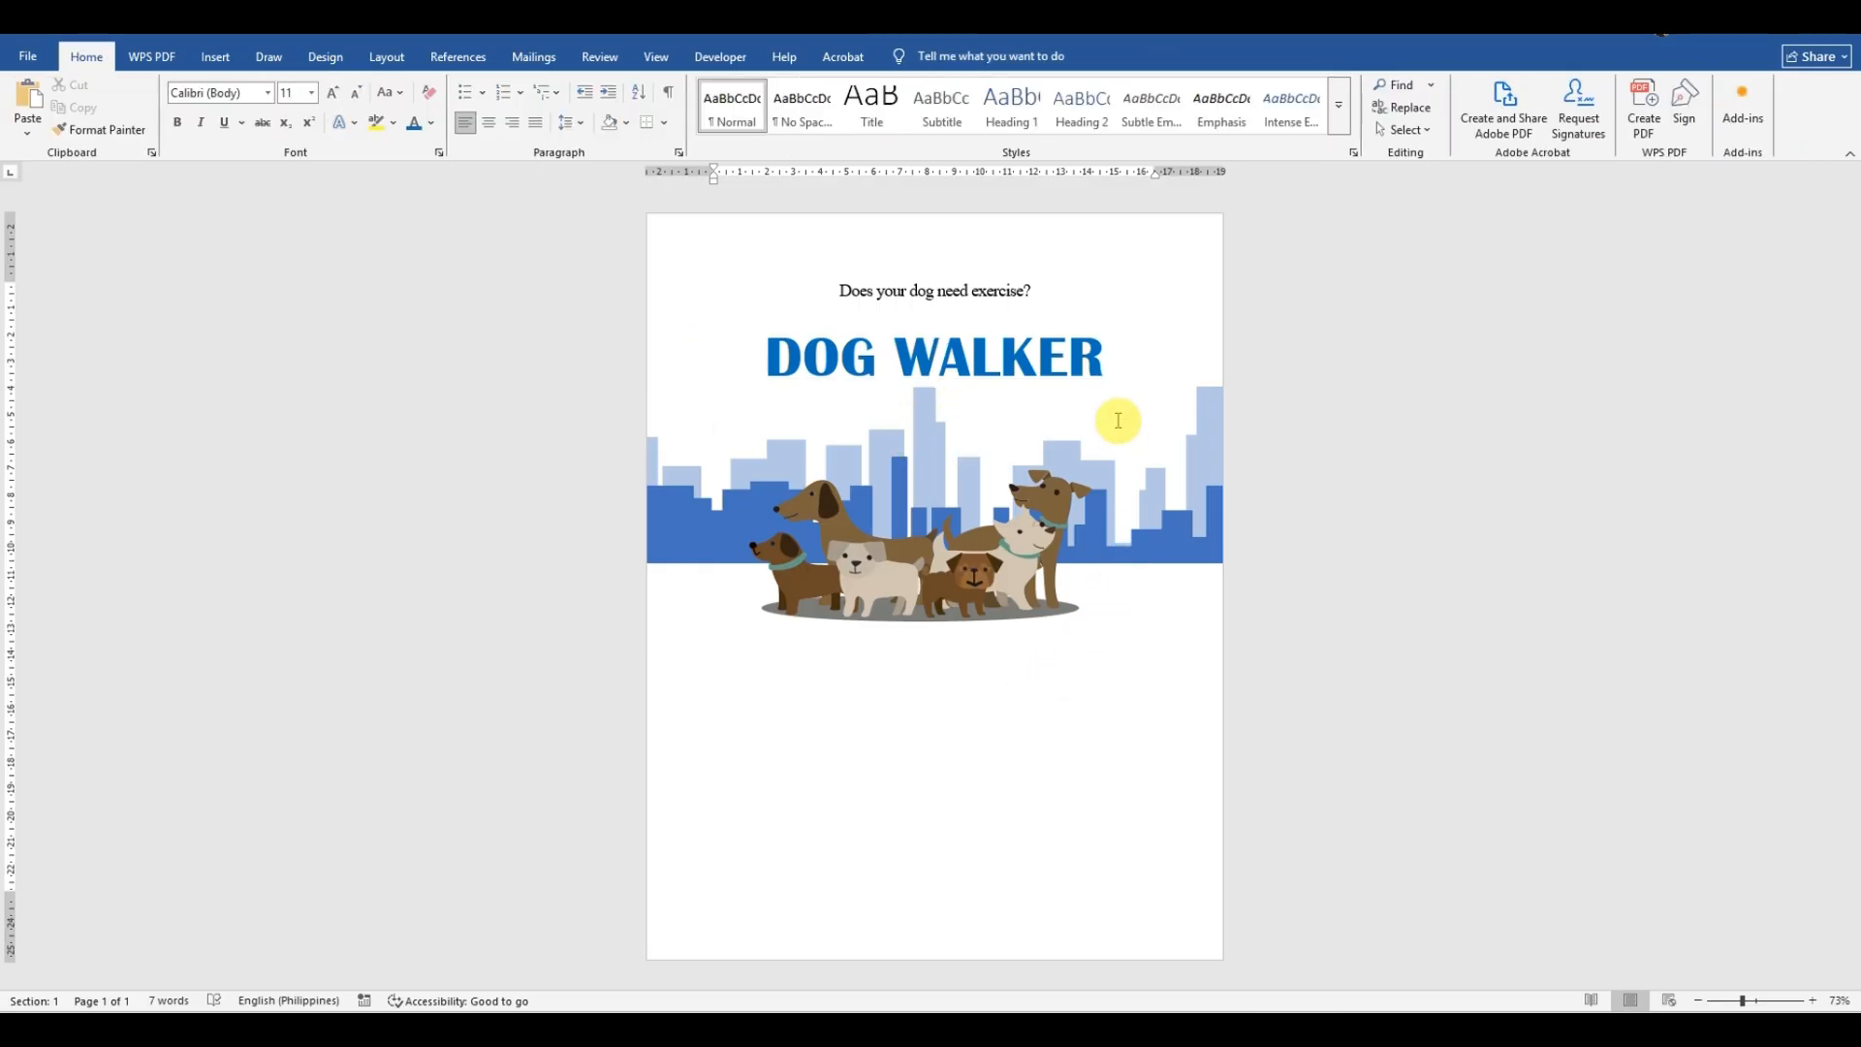
Step: Color the "Does your dog need exercise?" line with the blue-gray theme text color and deselect it
{"action": "left_click_drag", "start_coordinate": [1035, 290], "coordinate": [852, 281]}
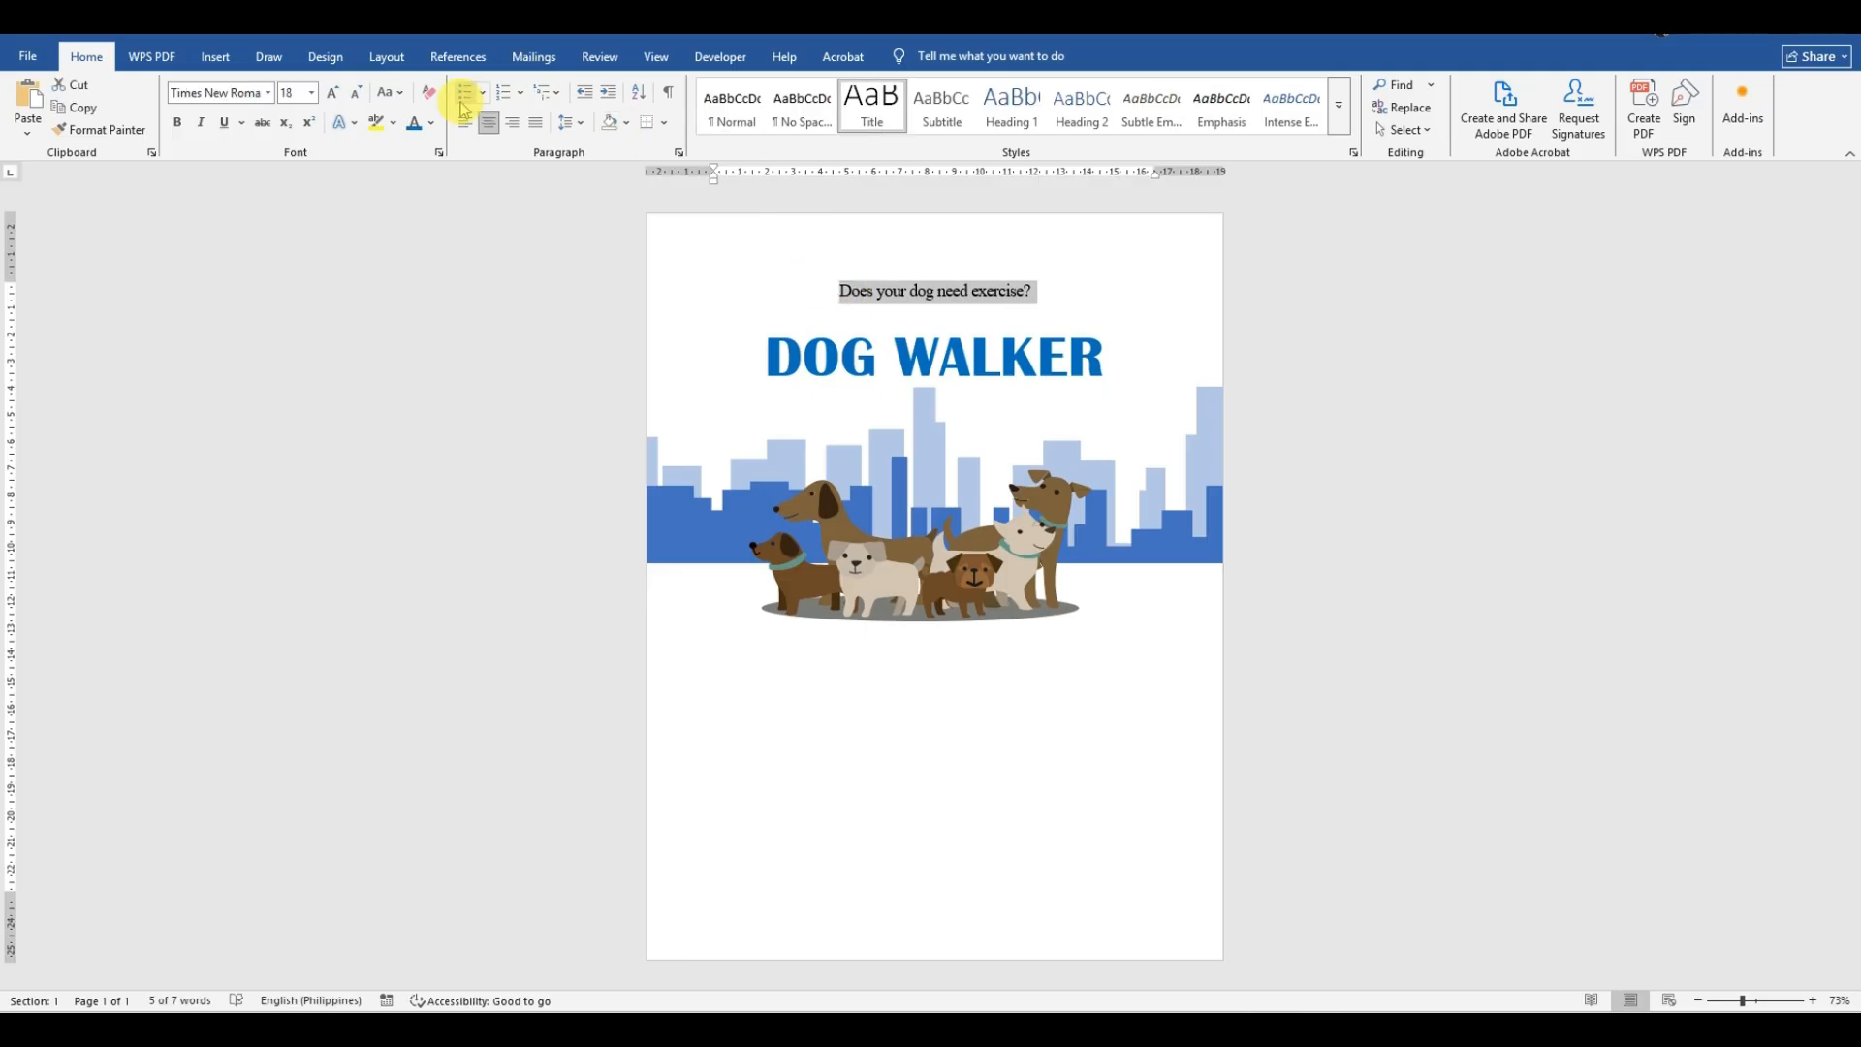
{"action": "left_click", "coordinate": [432, 123]}
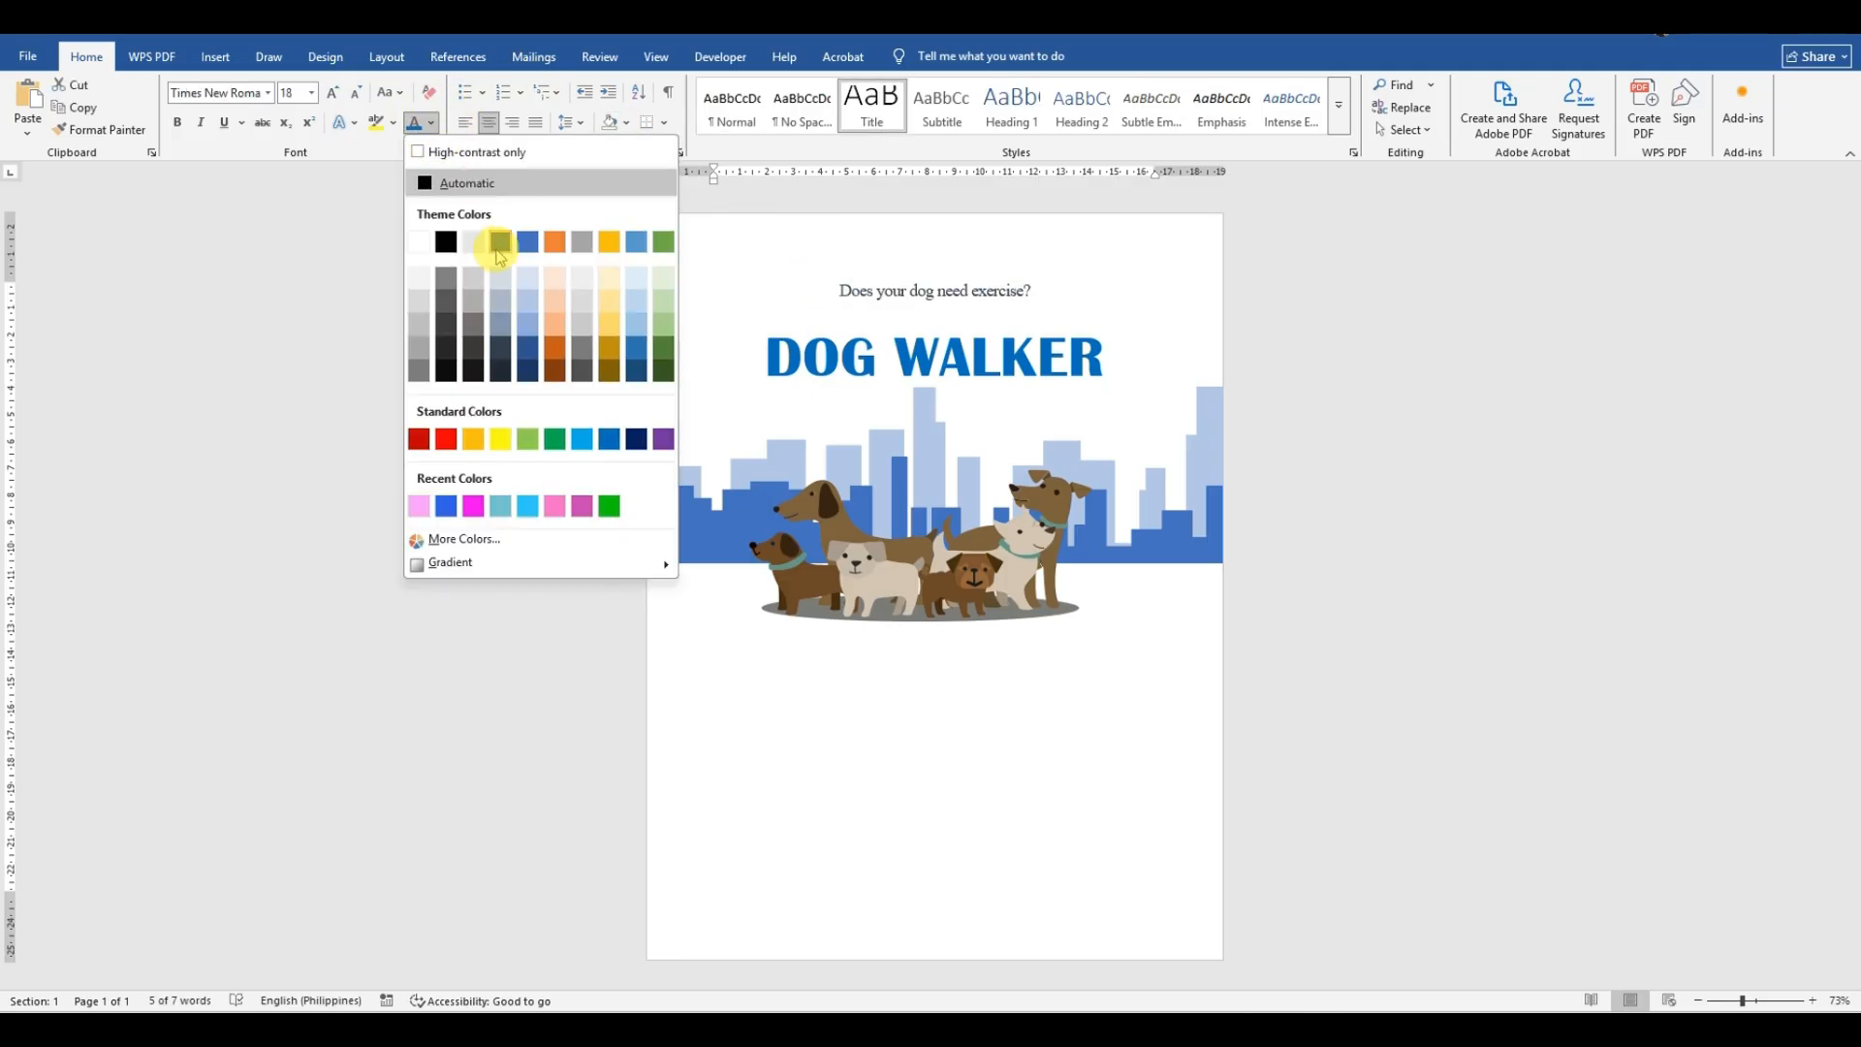
{"action": "left_click", "coordinate": [500, 246]}
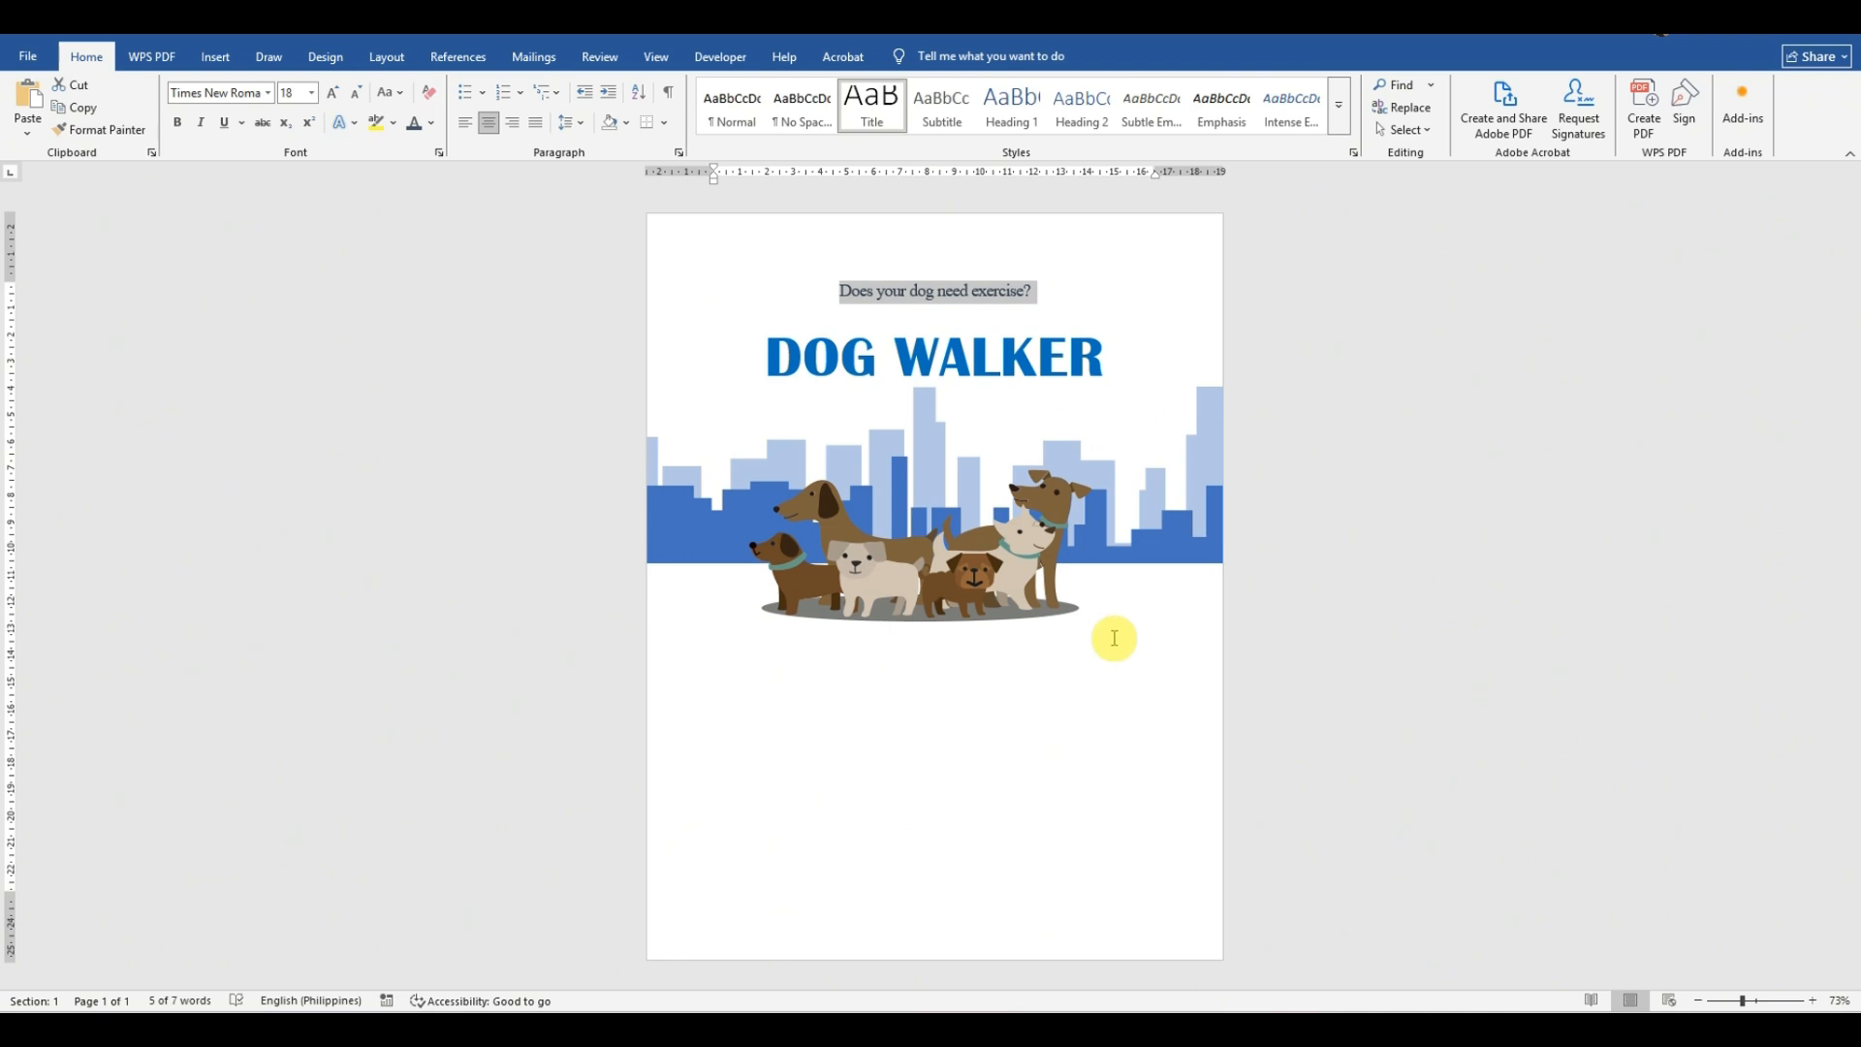
{"action": "left_click", "coordinate": [1070, 652]}
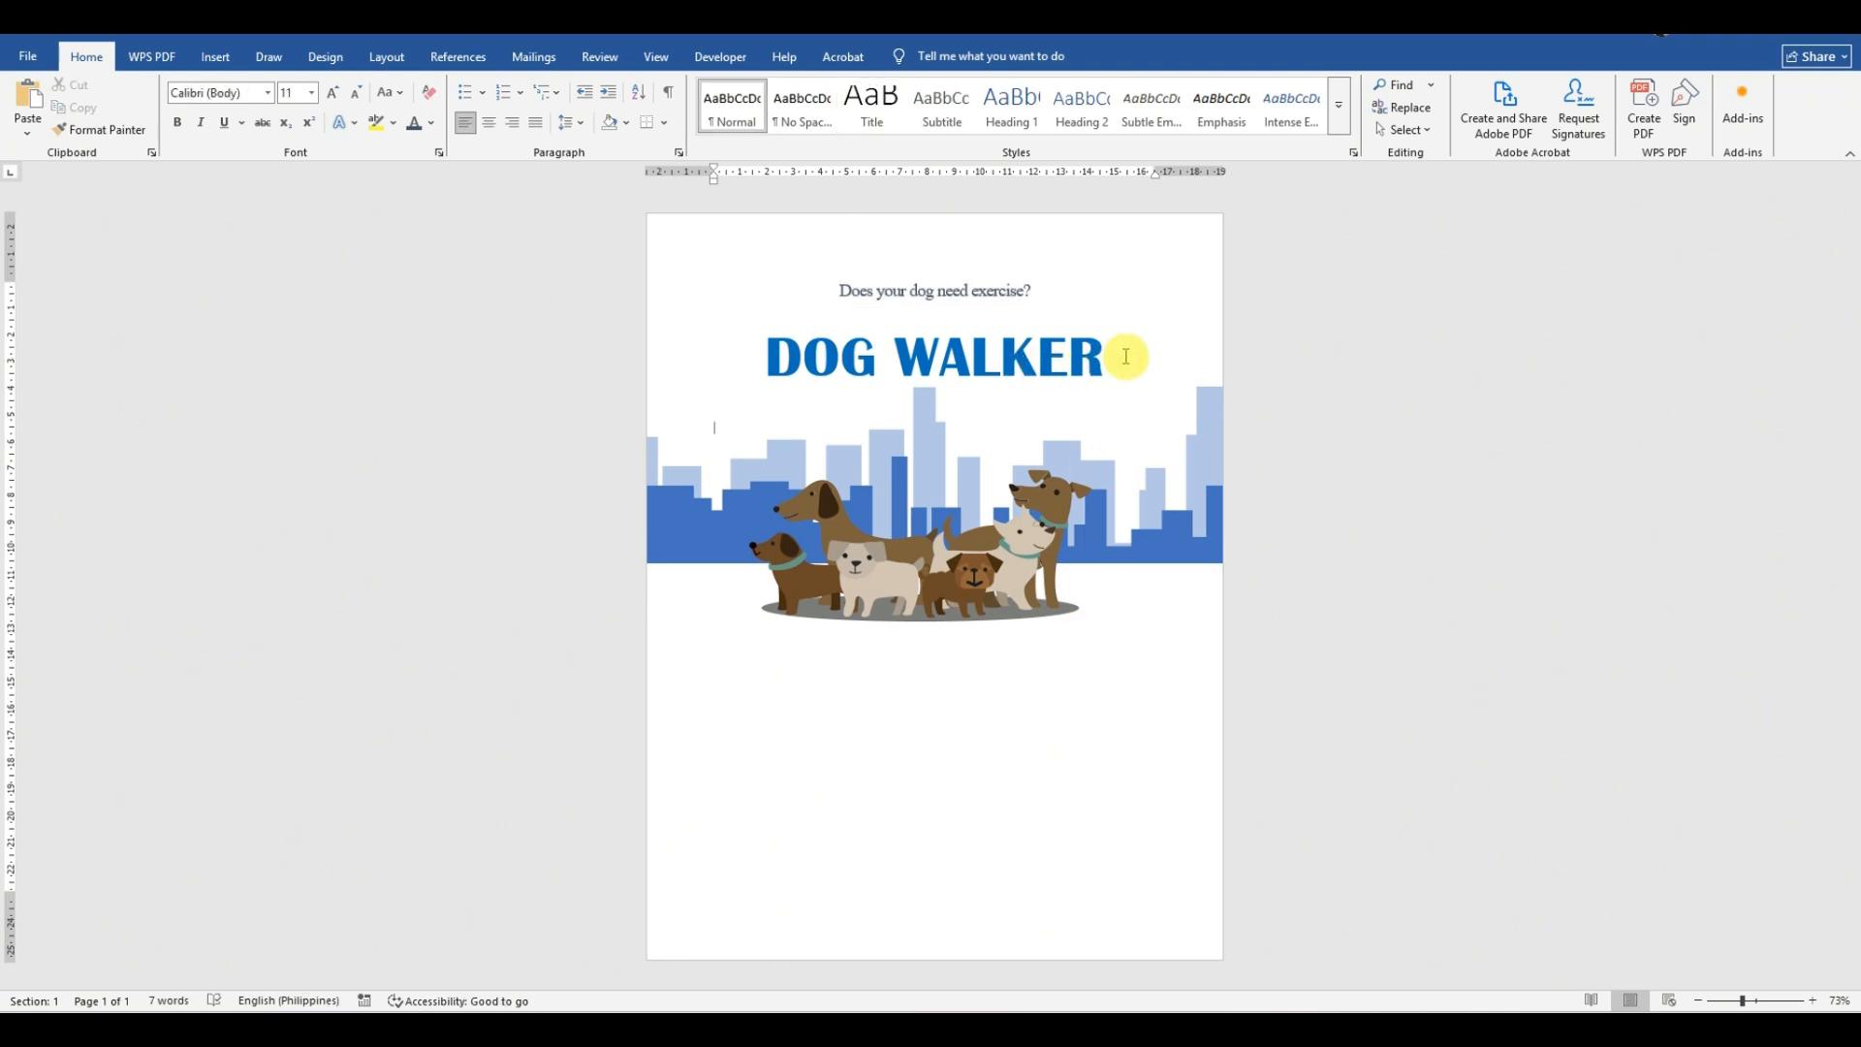
{"action": "left_click_drag", "start_coordinate": [1125, 355], "coordinate": [1029, 346]}
{"action": "left_click", "coordinate": [763, 350]}
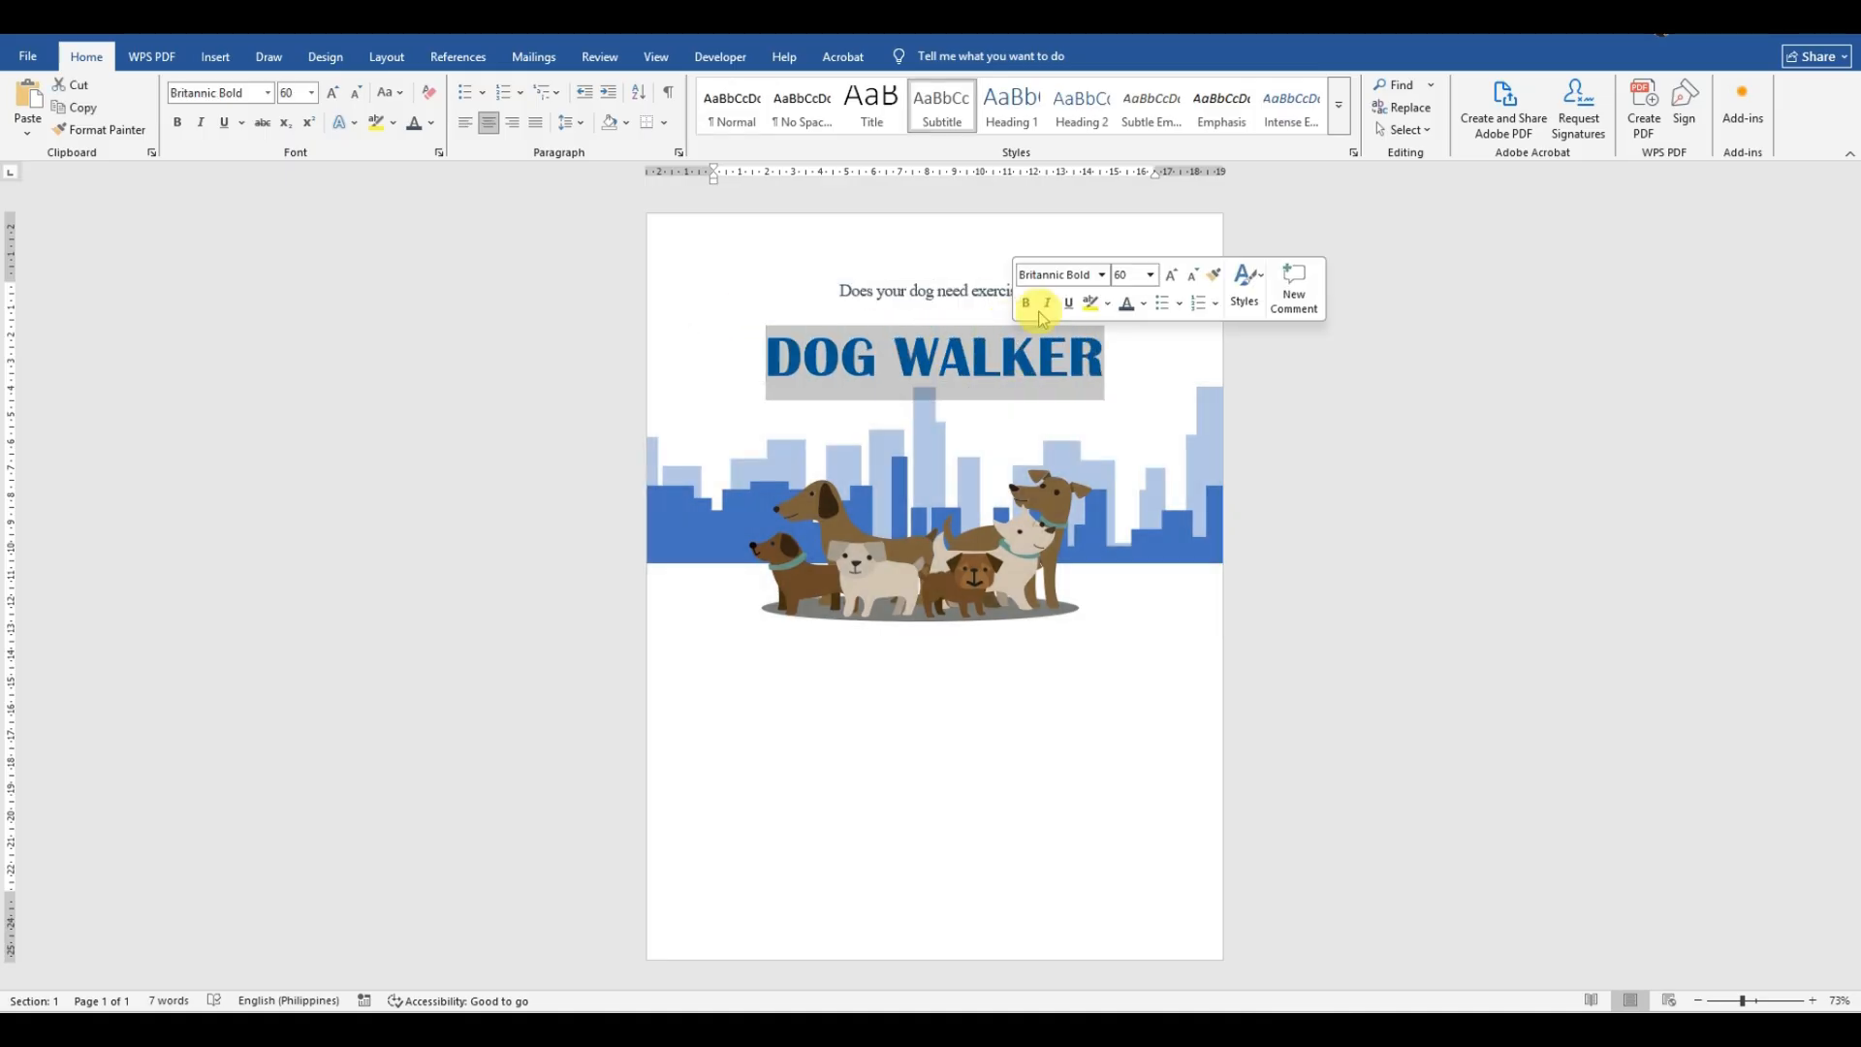
{"action": "left_click", "coordinate": [394, 135]}
{"action": "left_click", "coordinate": [412, 190]}
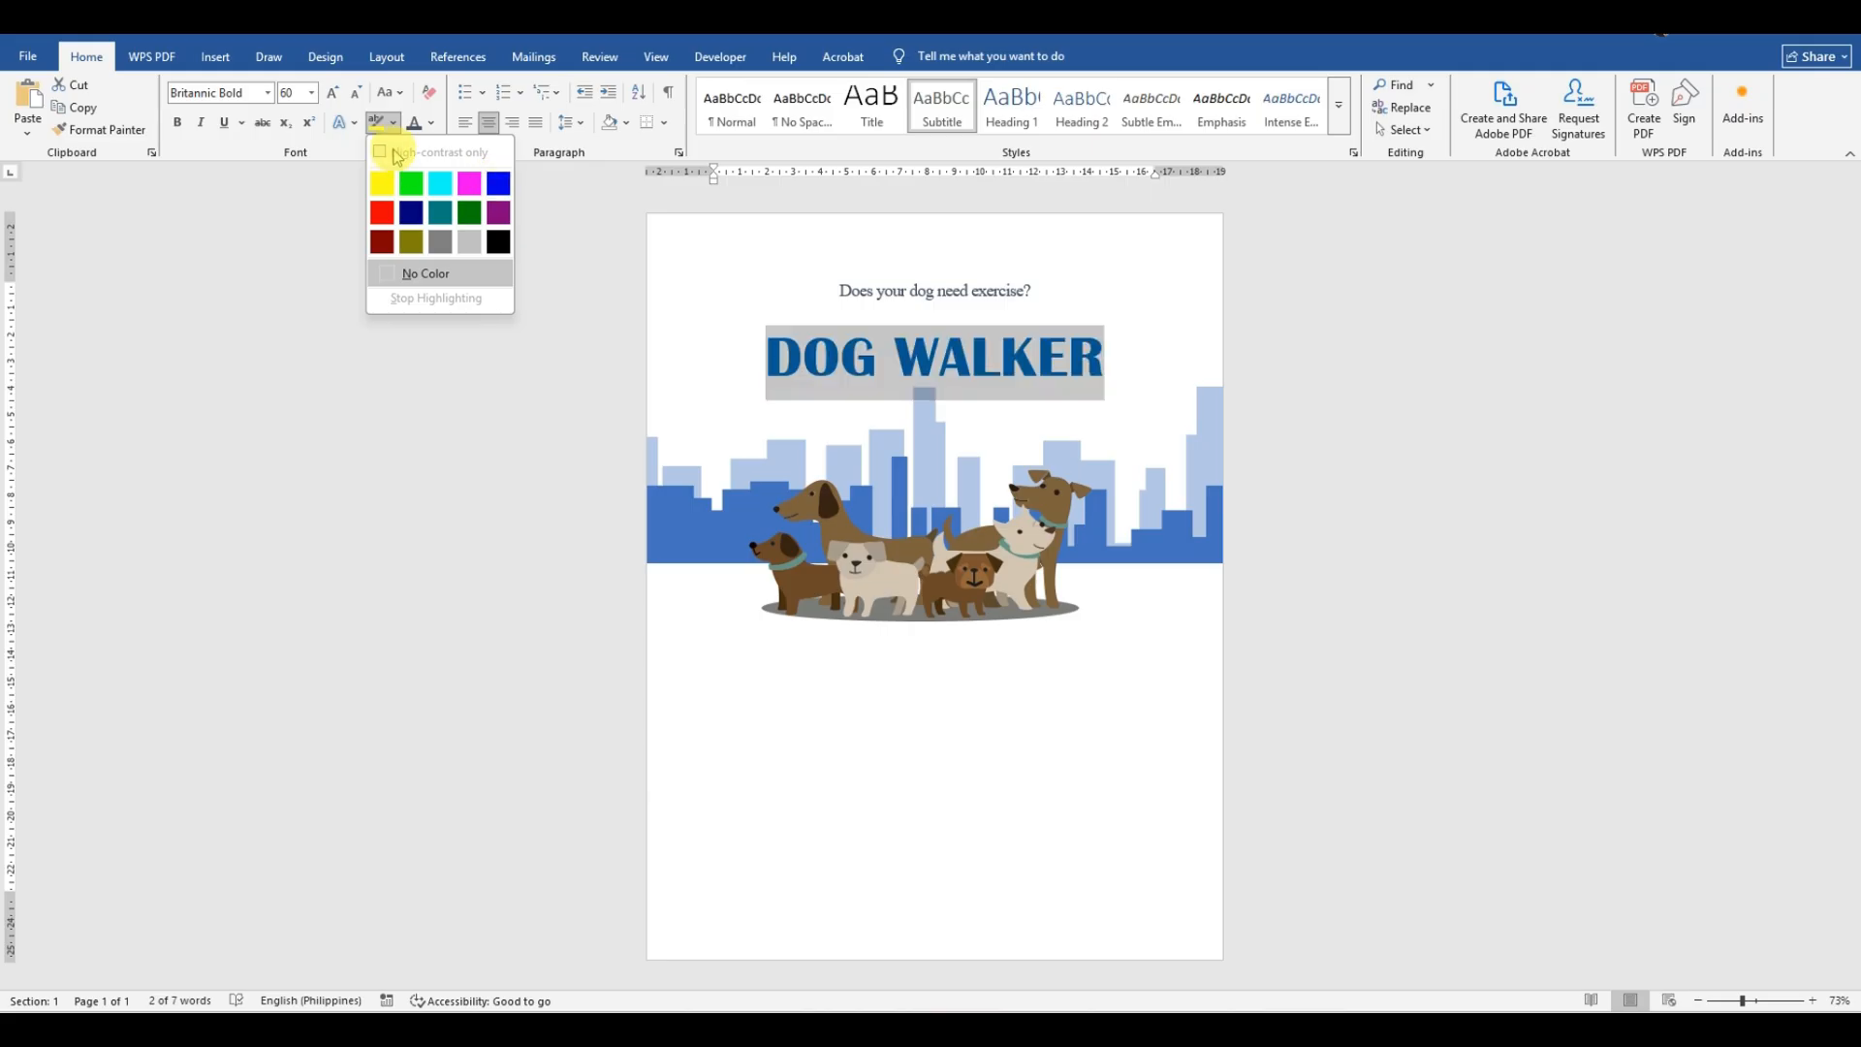
{"action": "left_click", "coordinate": [318, 234]}
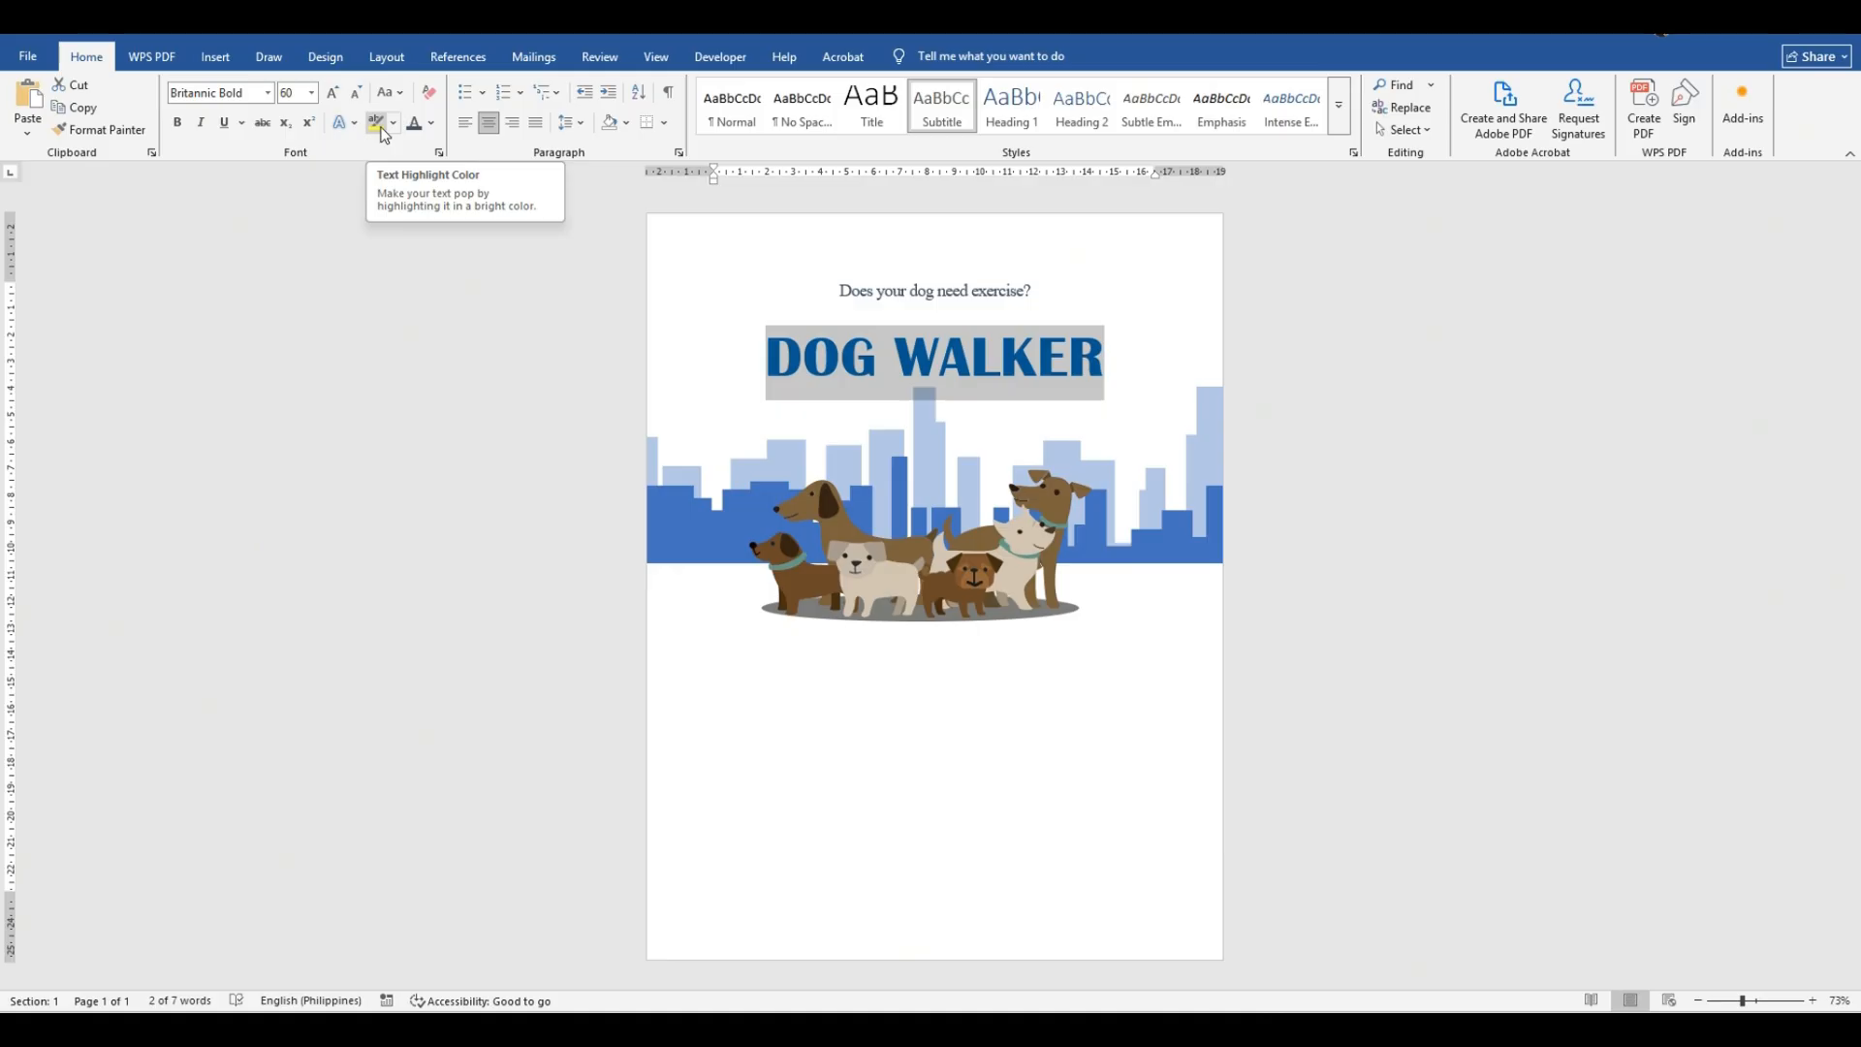
{"action": "left_click", "coordinate": [1190, 436]}
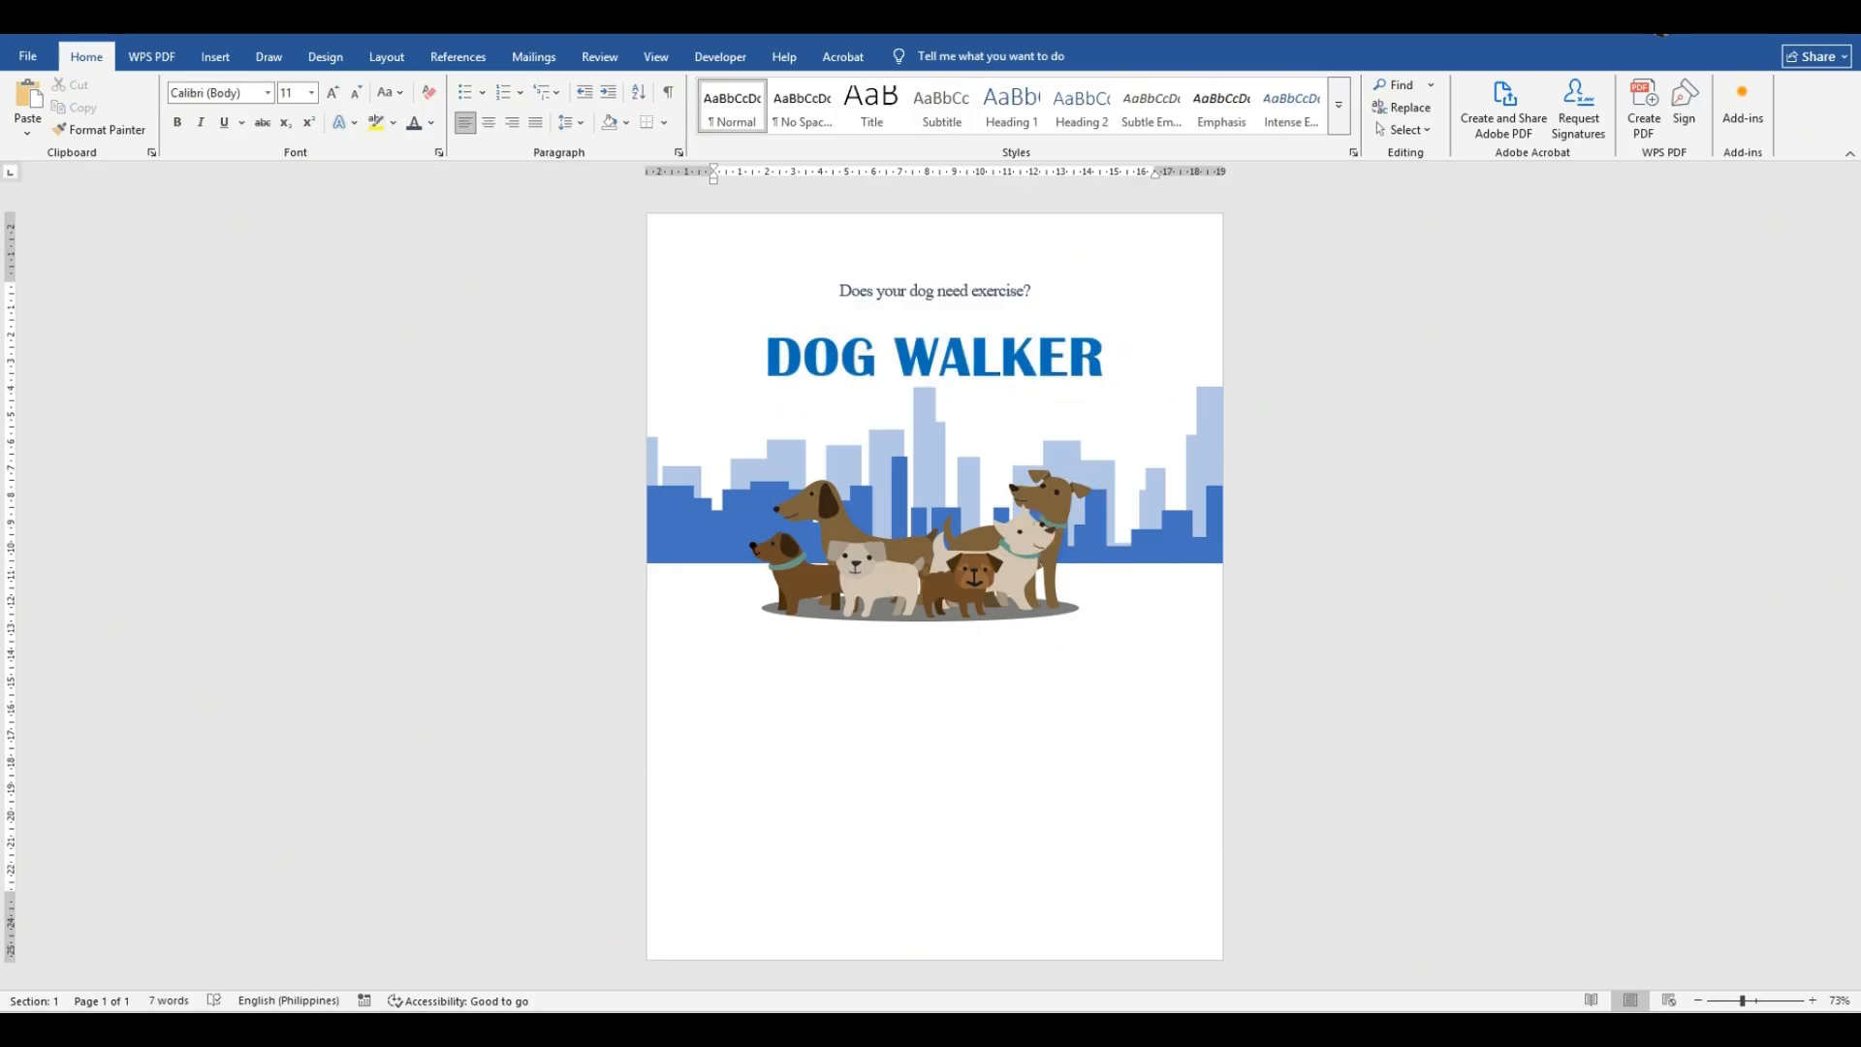
Step: Check the "KEEP YOUR DOG HAPPY" banner text in the reference flyer, Document4, and return to the new flyer, Document5
{"action": "mouse_move", "coordinate": [634, 1030]}
{"action": "left_click", "coordinate": [685, 958]}
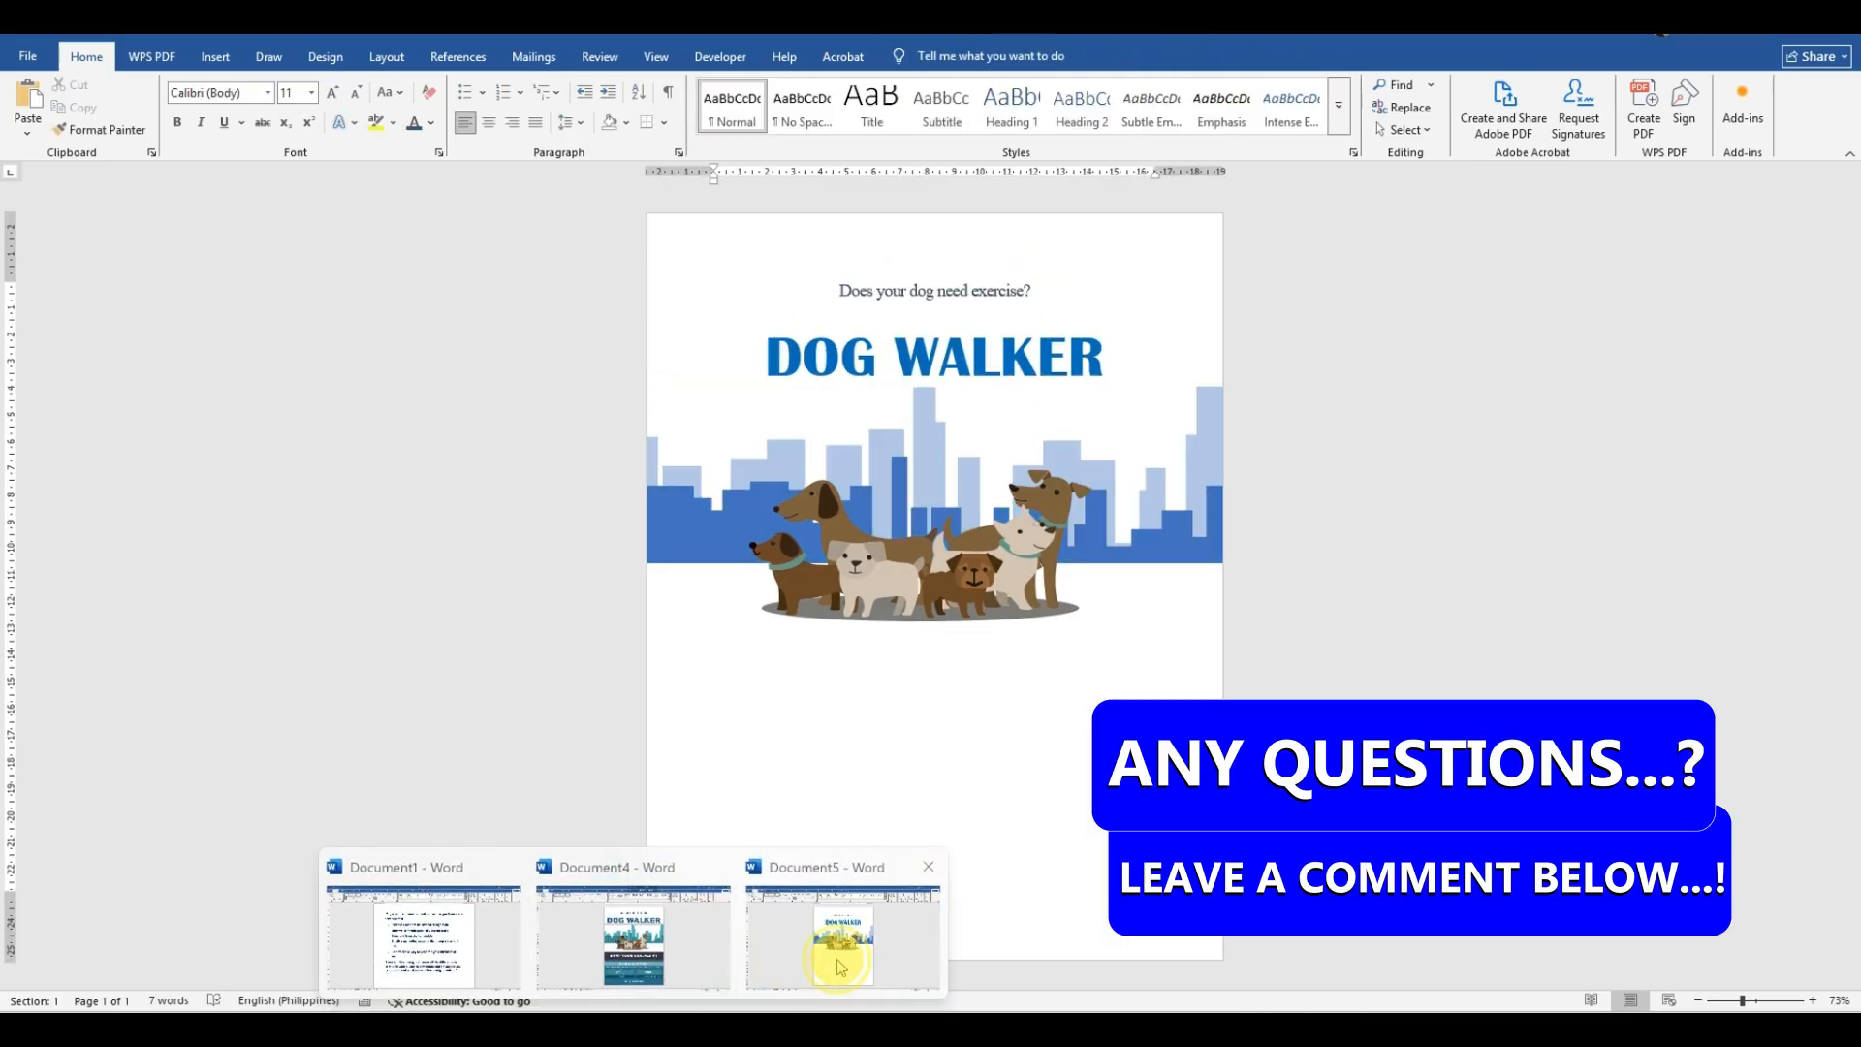
{"action": "left_click", "coordinate": [839, 967]}
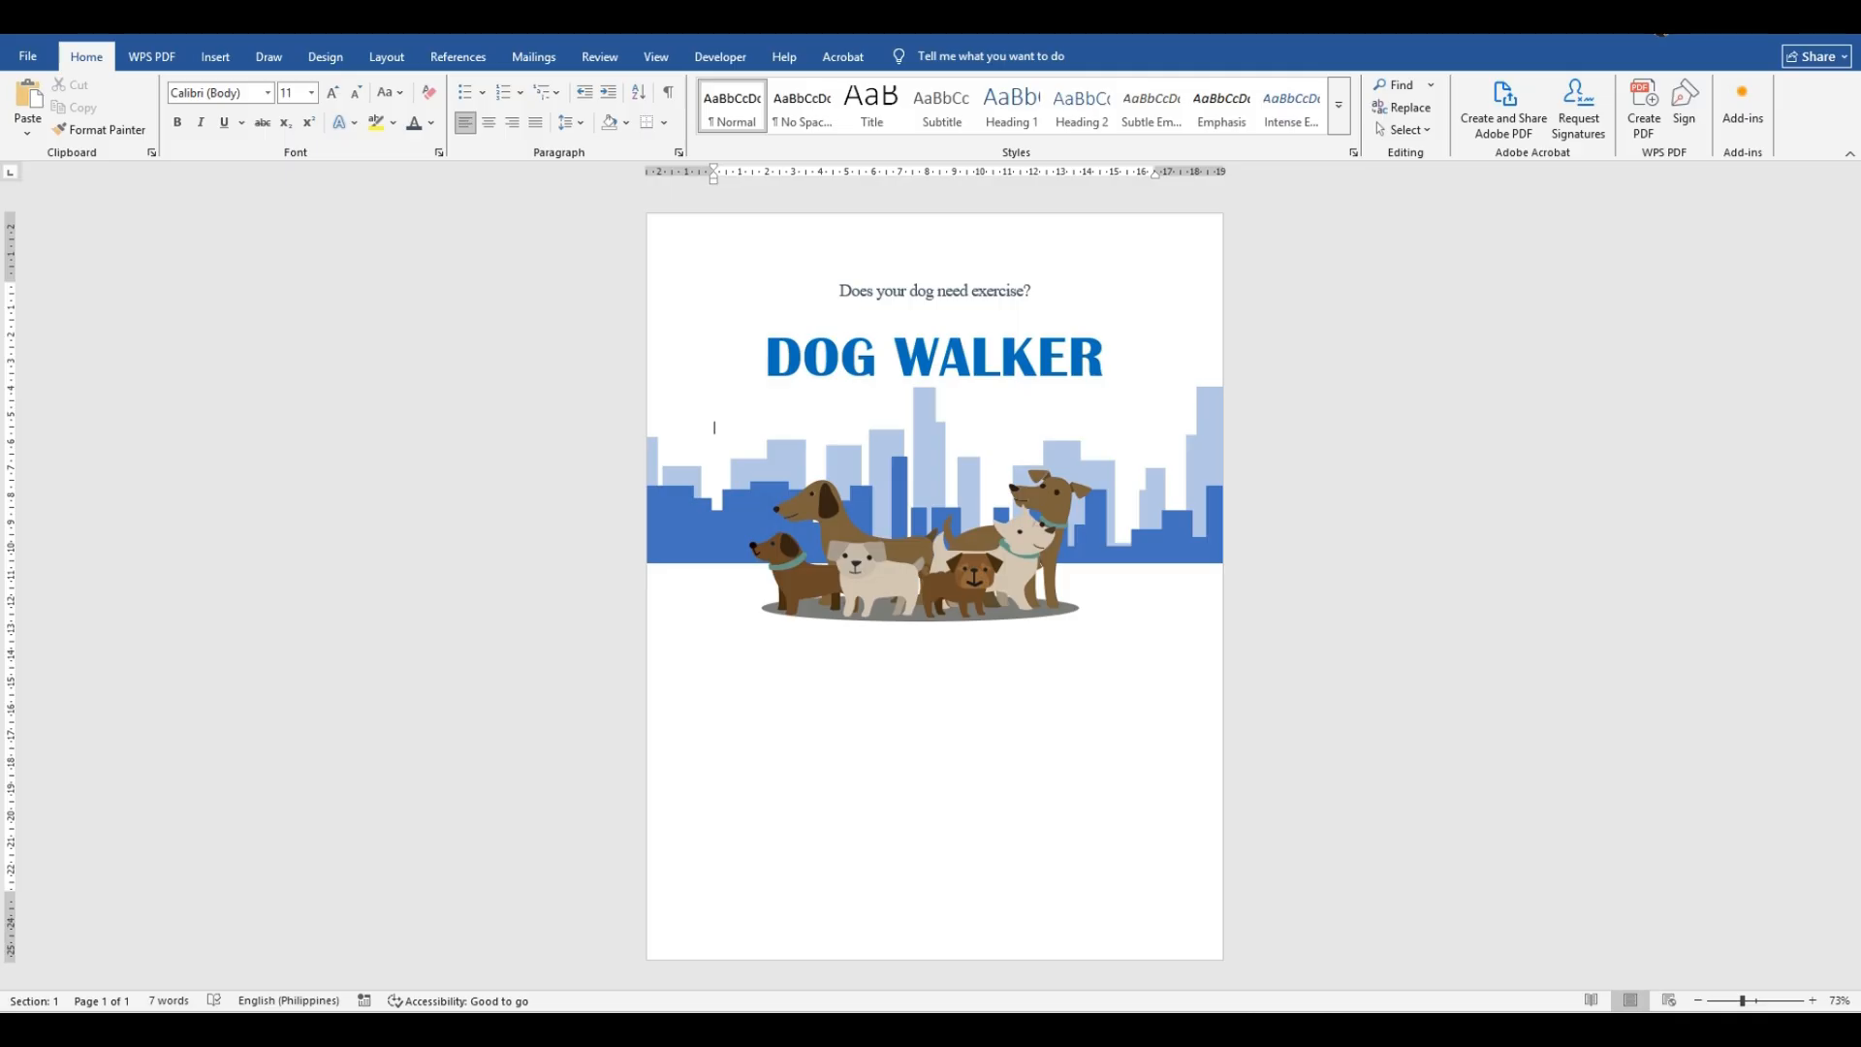
{"action": "mouse_move", "coordinate": [634, 1029]}
{"action": "left_click", "coordinate": [685, 962]}
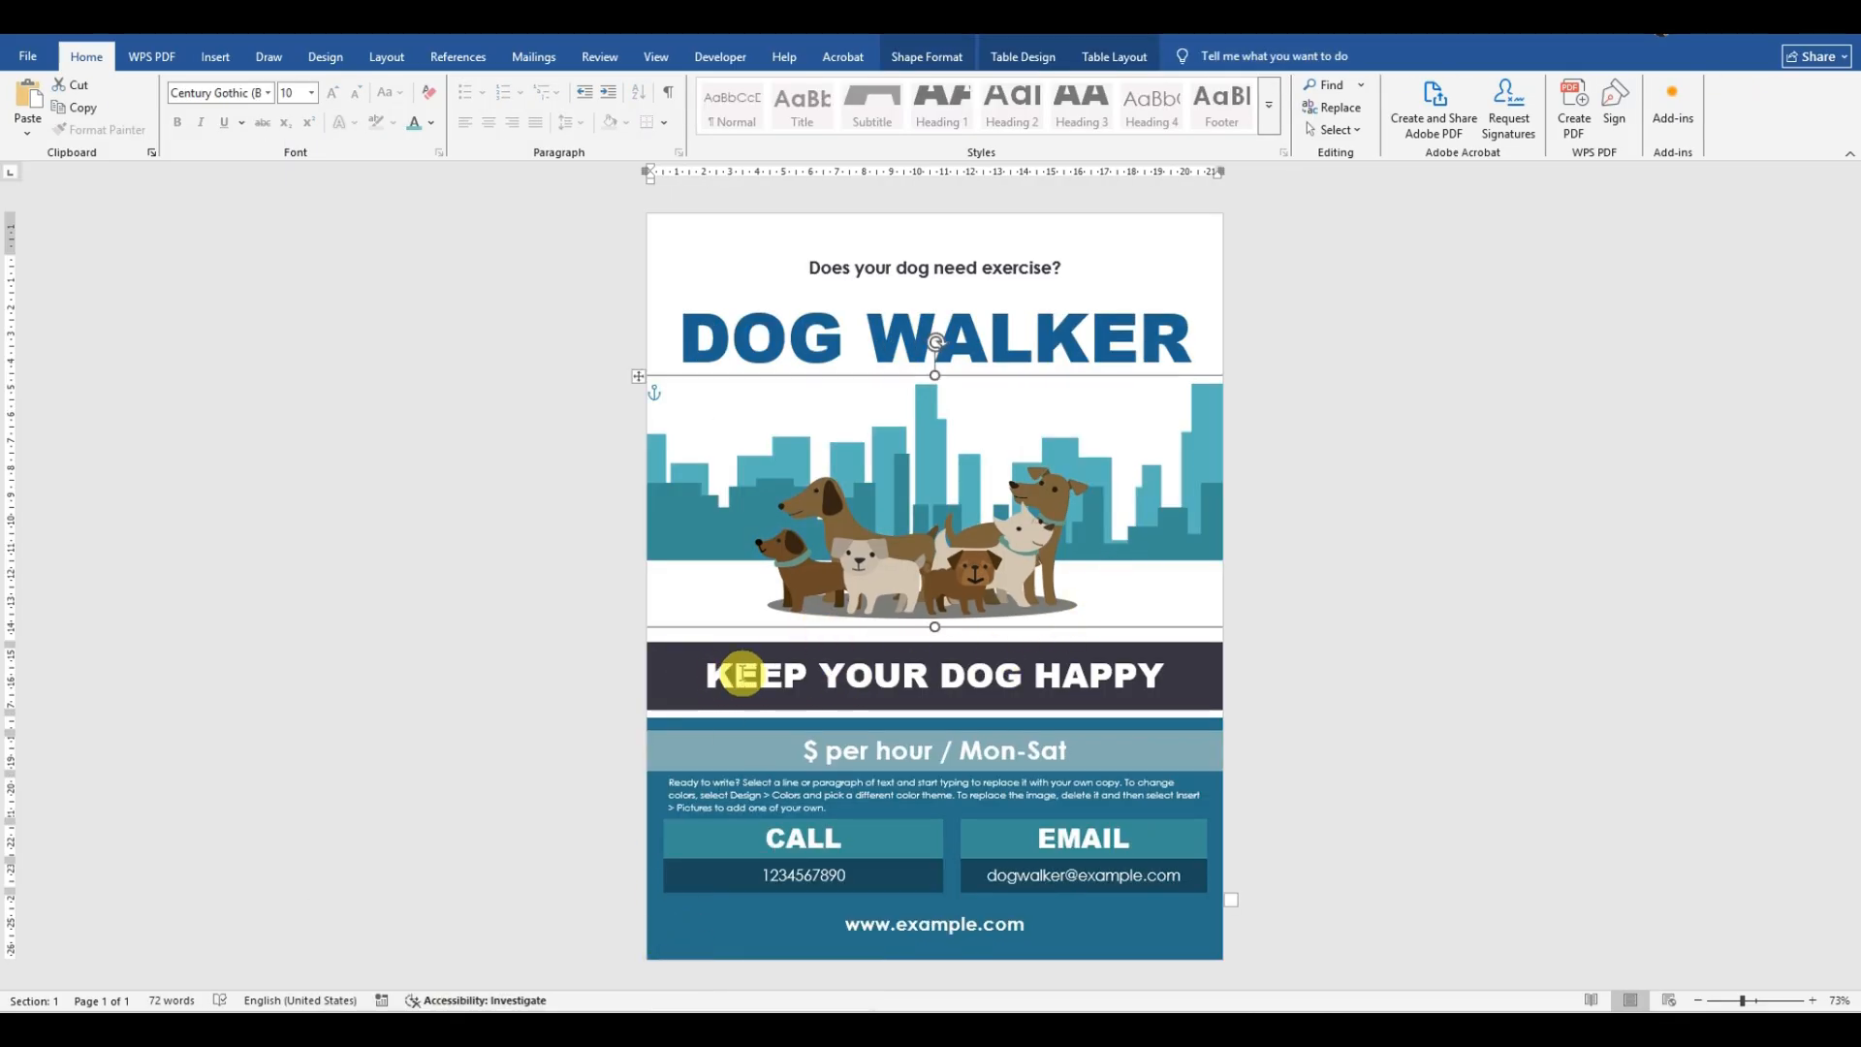
{"action": "left_click", "coordinate": [725, 672]}
{"action": "left_click_drag", "start_coordinate": [725, 671], "coordinate": [1162, 675]}
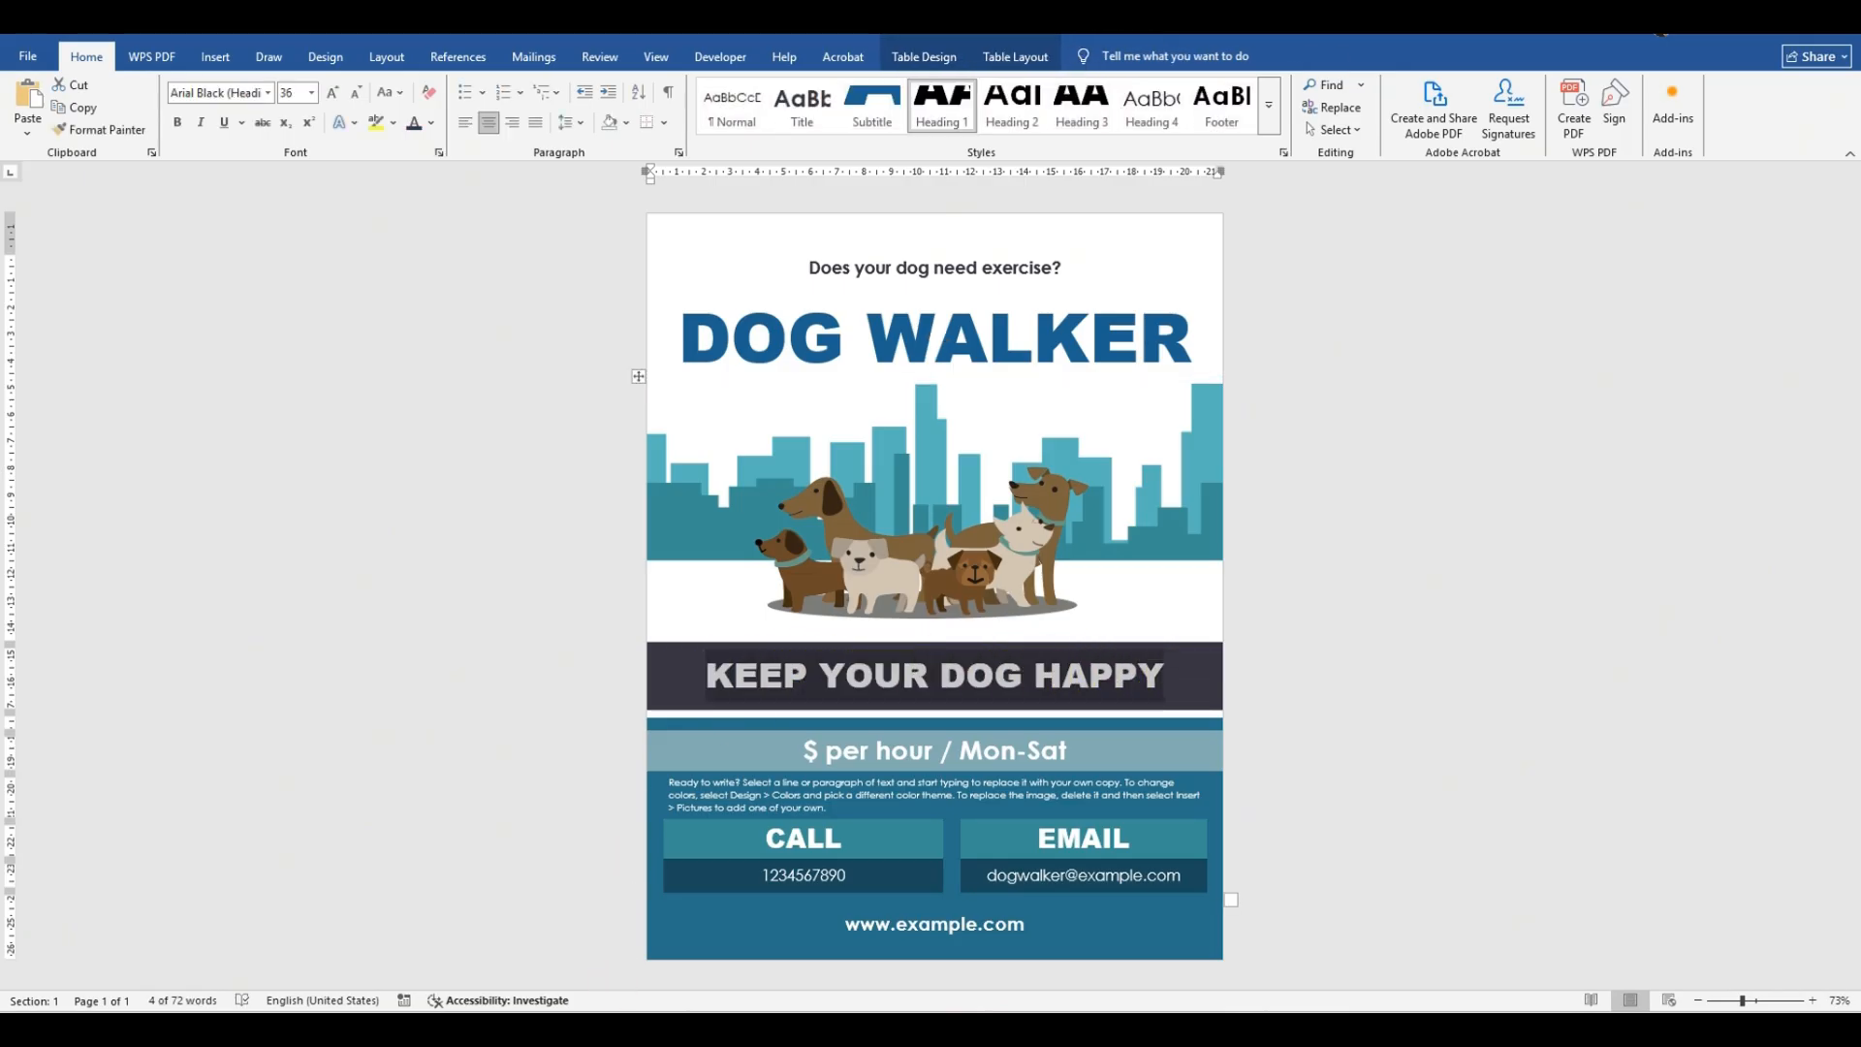
{"action": "mouse_move", "coordinate": [636, 1042]}
{"action": "left_click", "coordinate": [831, 945]}
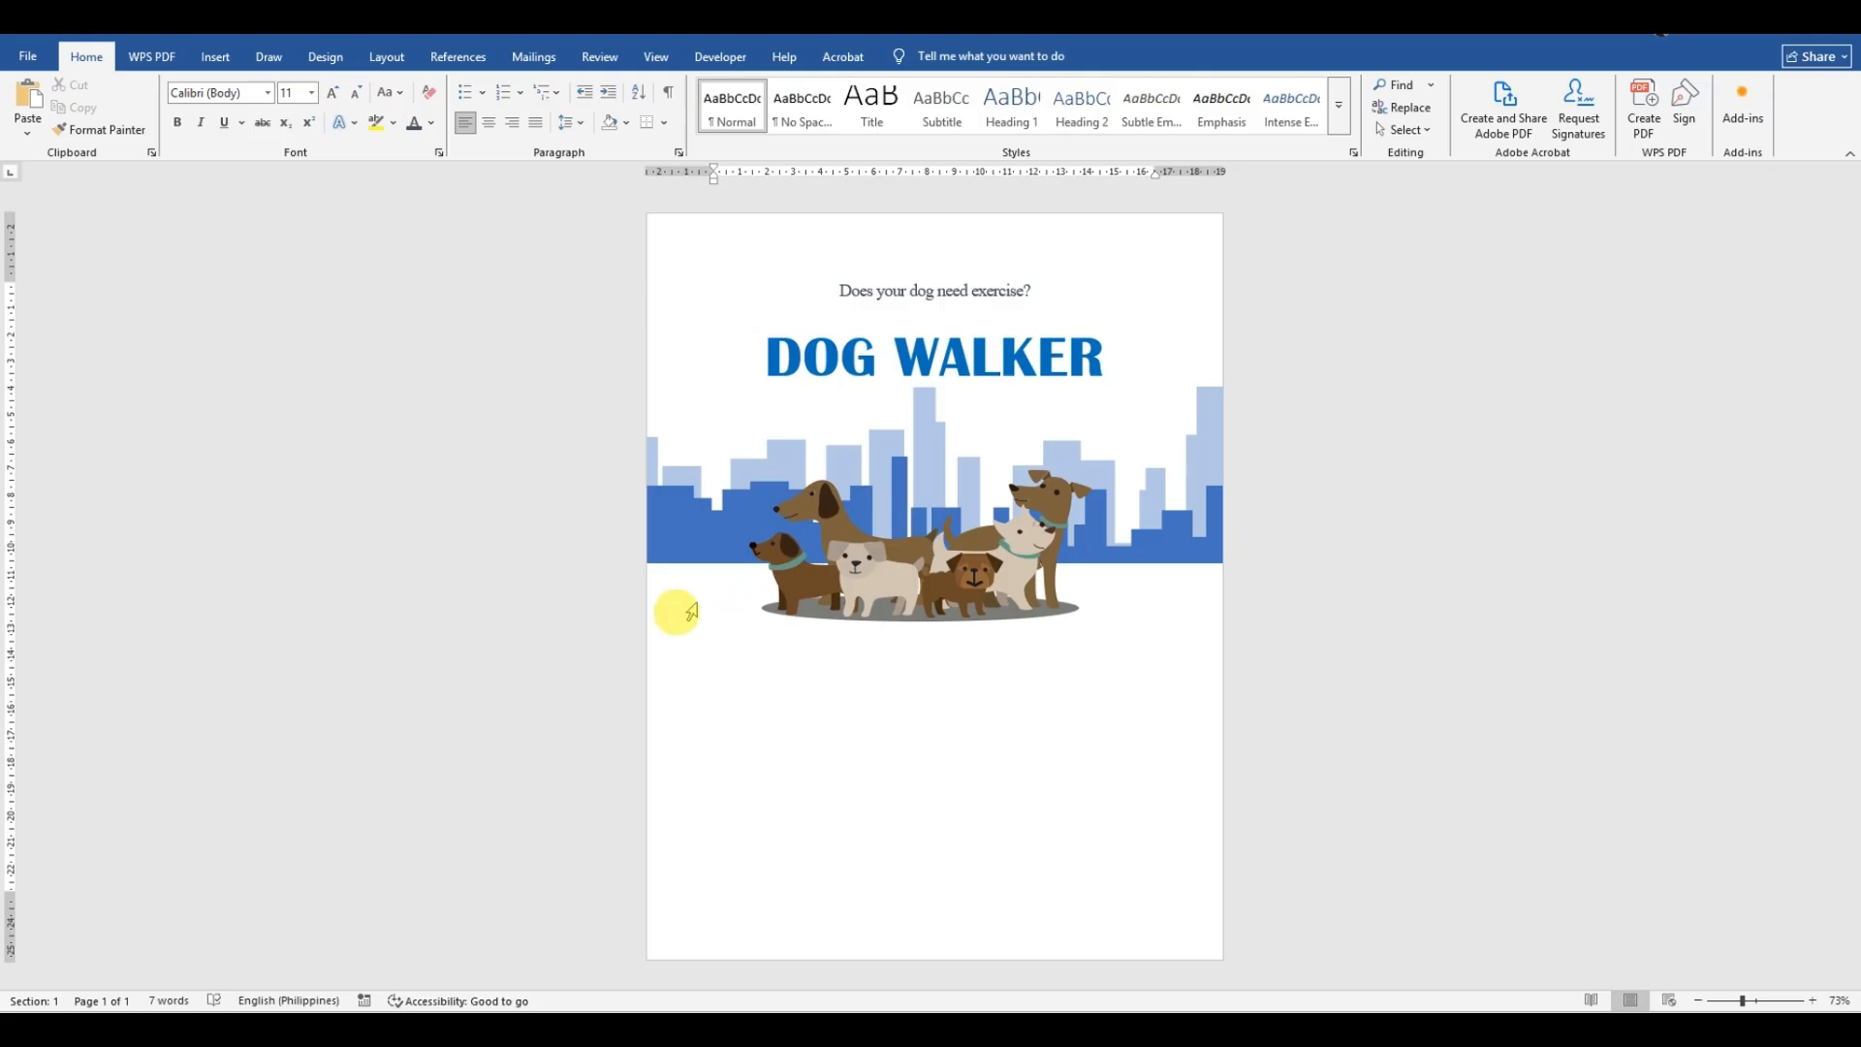
Step: Draw a rectangle about 21.3 cm wide and 2.43 cm high across the page, just below the dog illustration
{"action": "left_click", "coordinate": [655, 649]}
{"action": "left_click", "coordinate": [709, 691]}
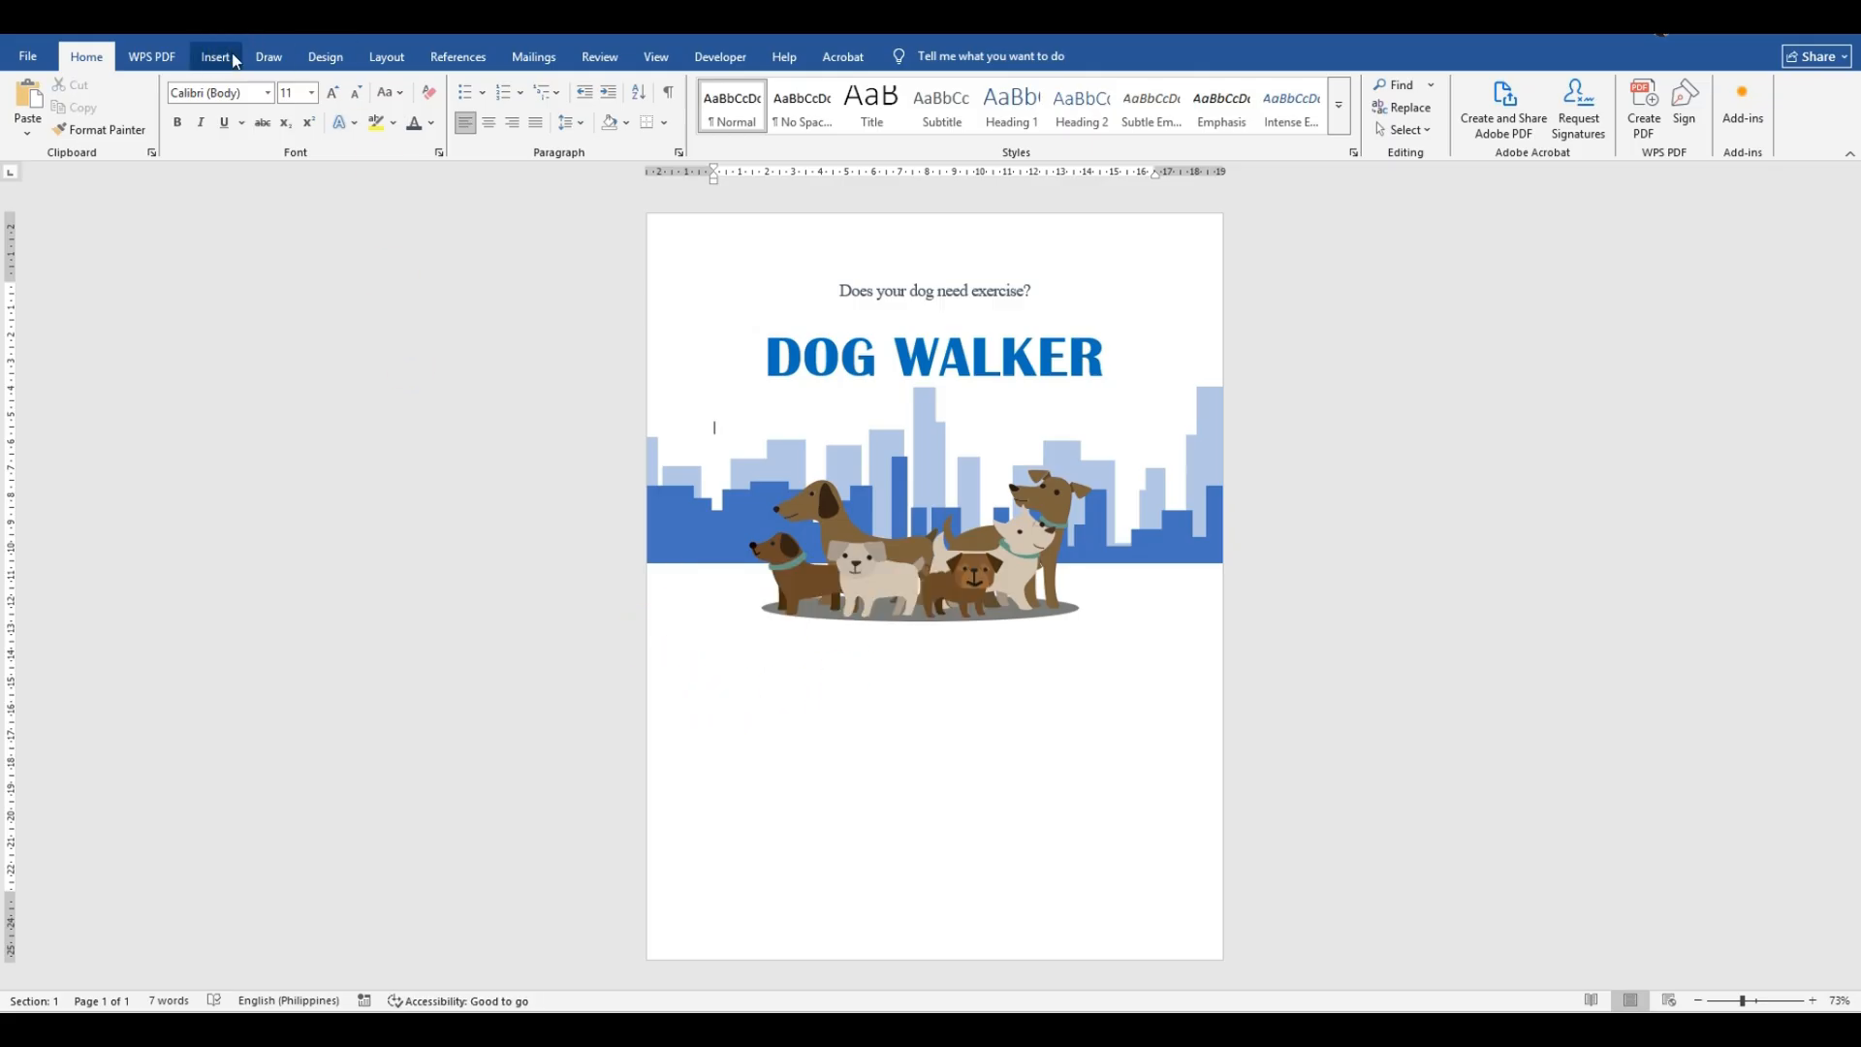
{"action": "left_click", "coordinate": [215, 58]}
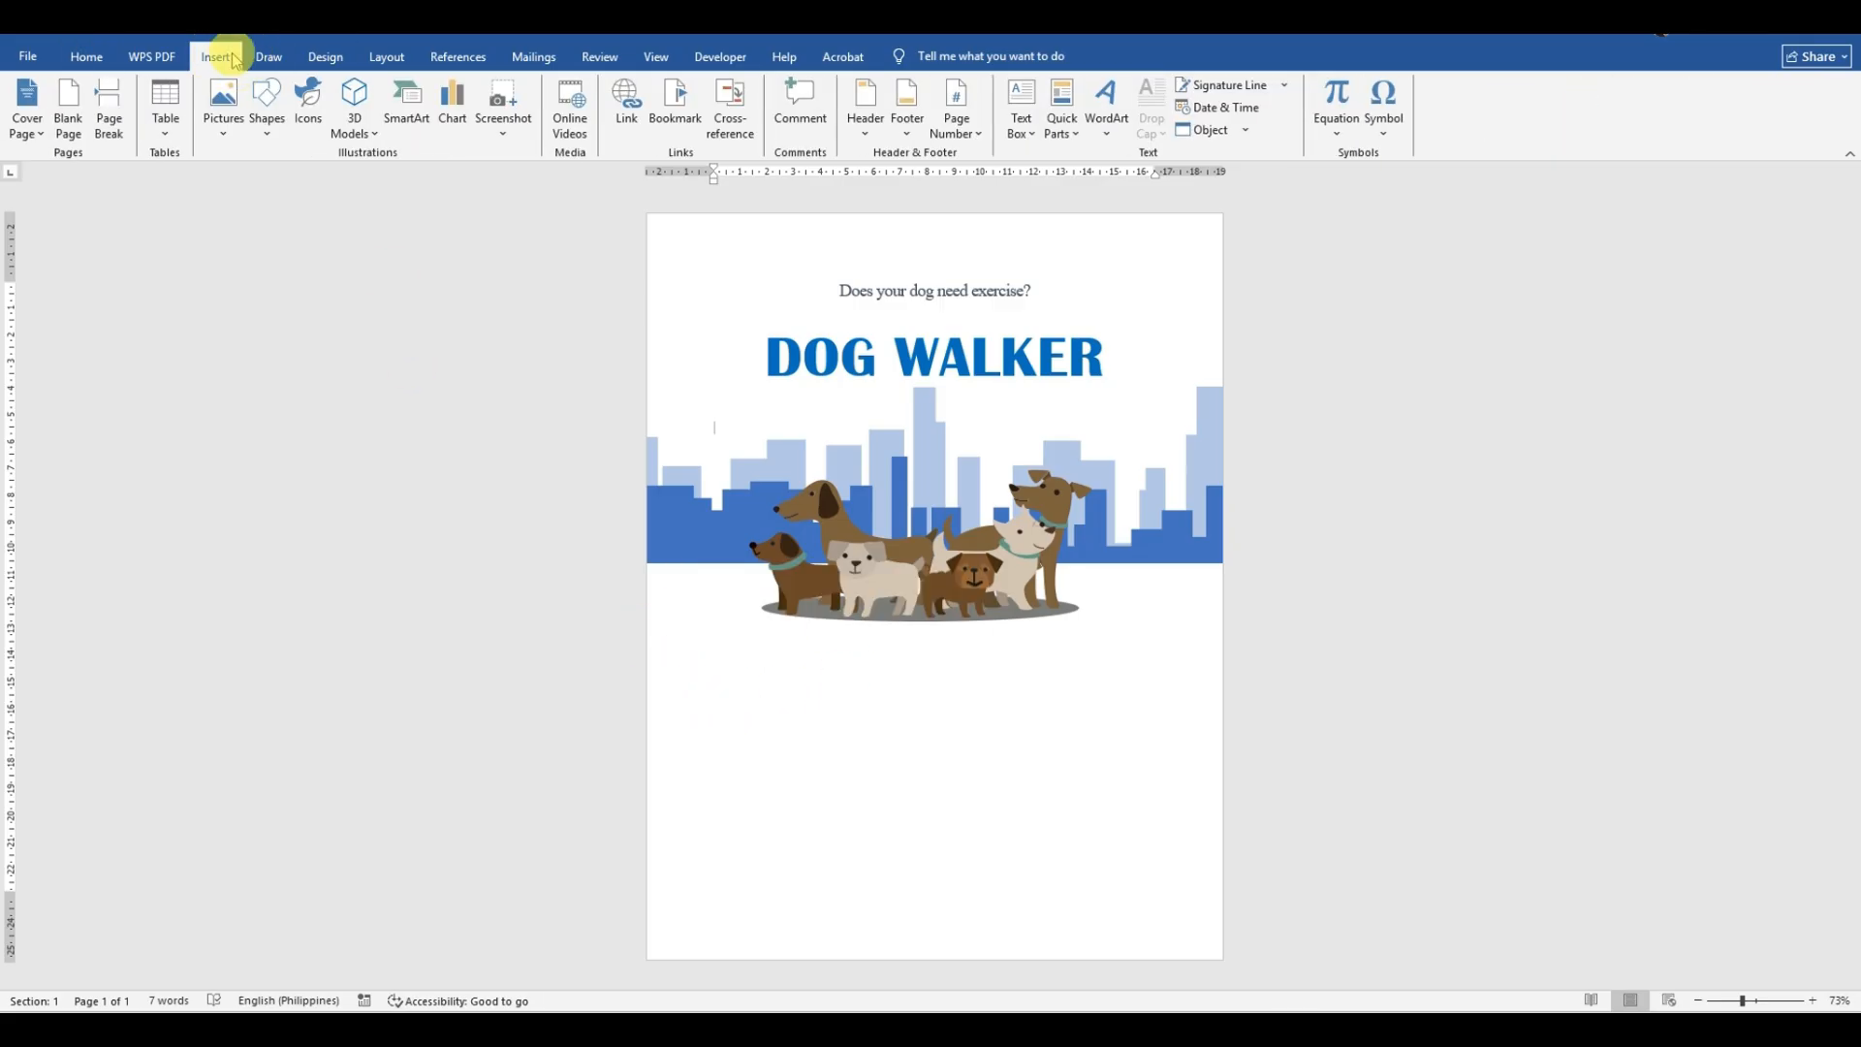
{"action": "left_click", "coordinate": [273, 116]}
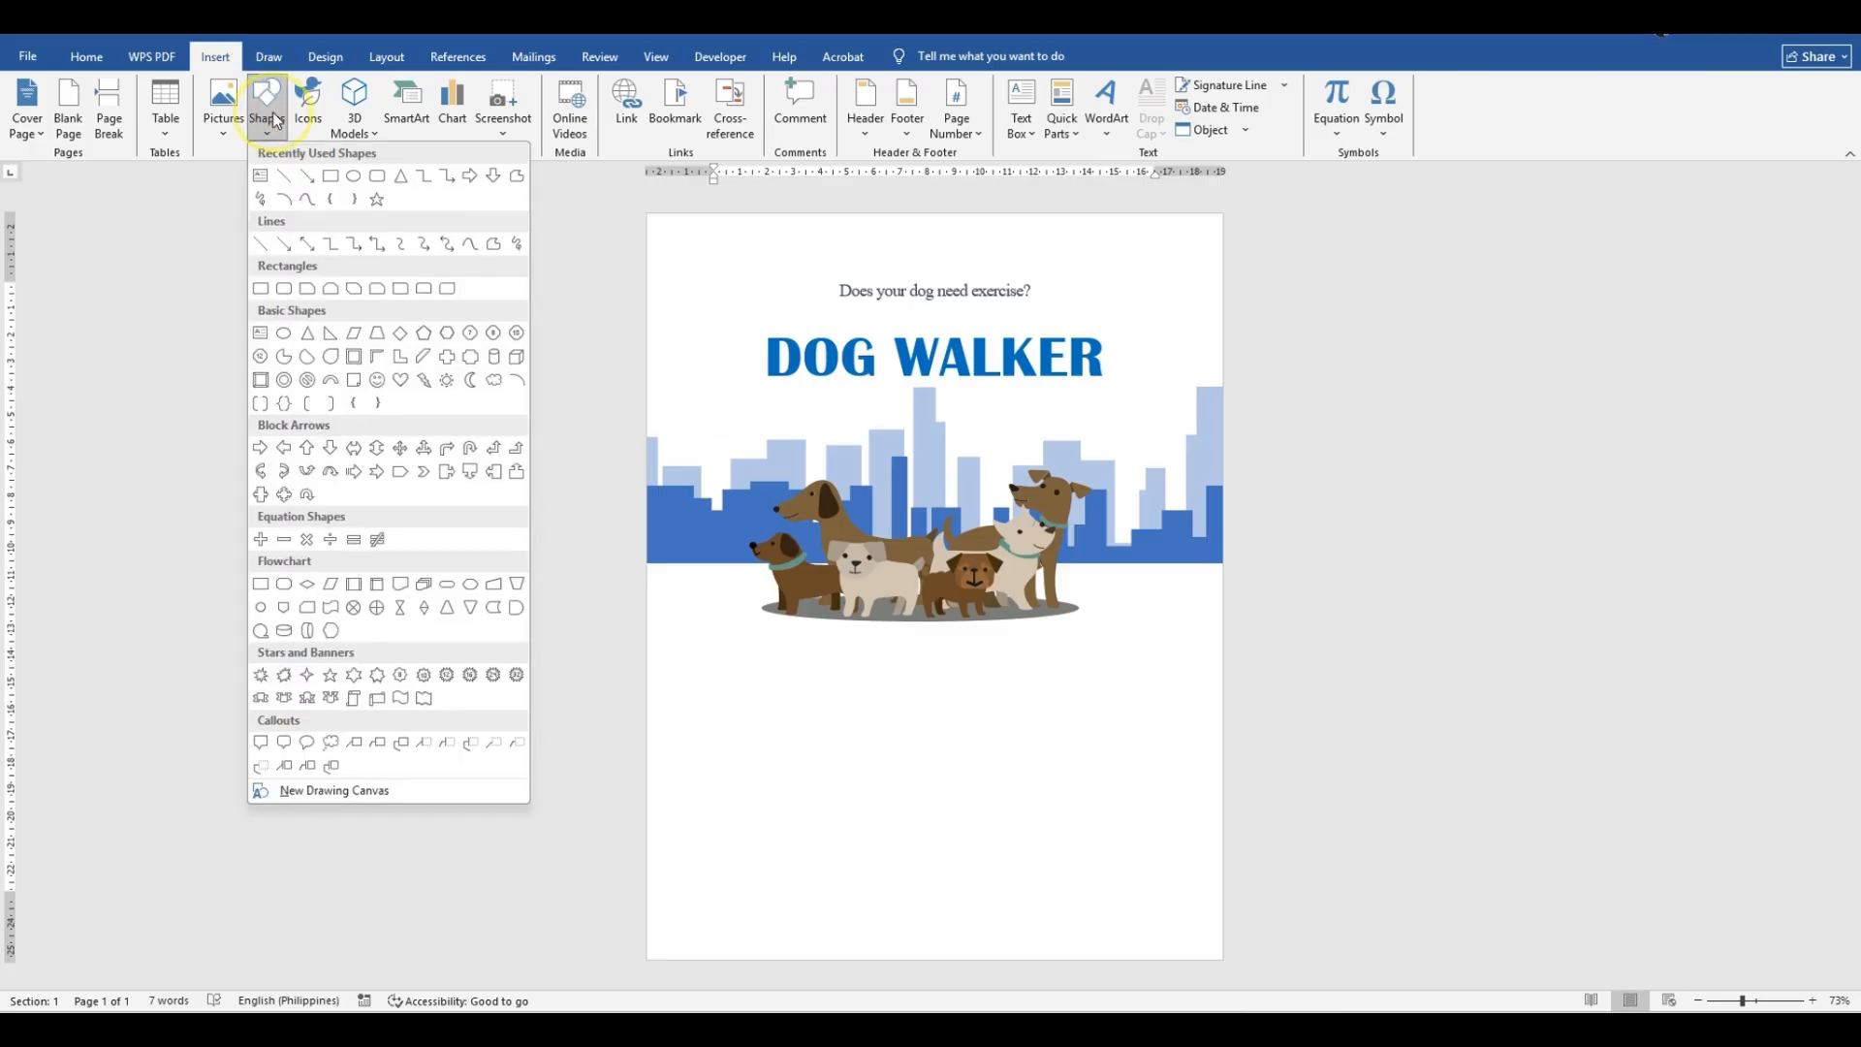
{"action": "left_click", "coordinate": [331, 177]}
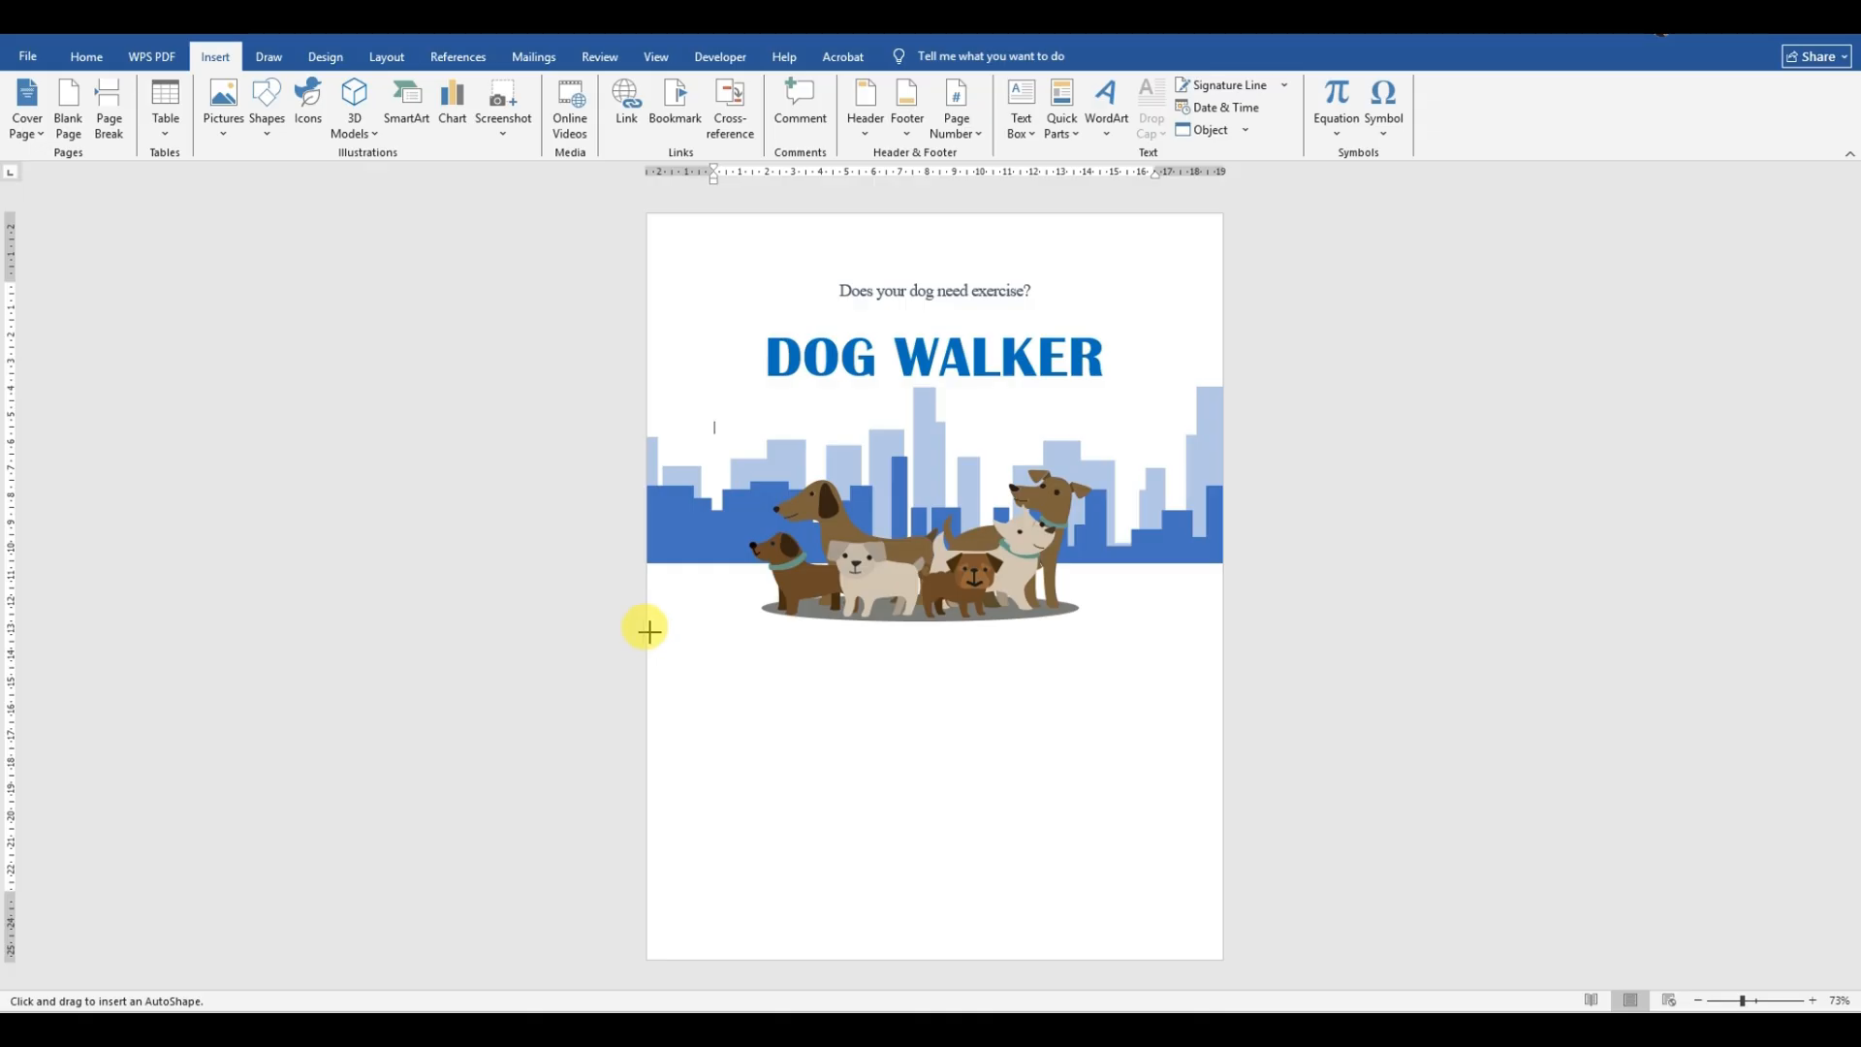
{"action": "mouse_move", "coordinate": [654, 632]}
{"action": "left_mouse_down"}
{"action": "mouse_move", "coordinate": [1172, 644]}
{"action": "mouse_move", "coordinate": [1211, 656]}
{"action": "mouse_move", "coordinate": [1221, 698]}
{"action": "left_mouse_up"}
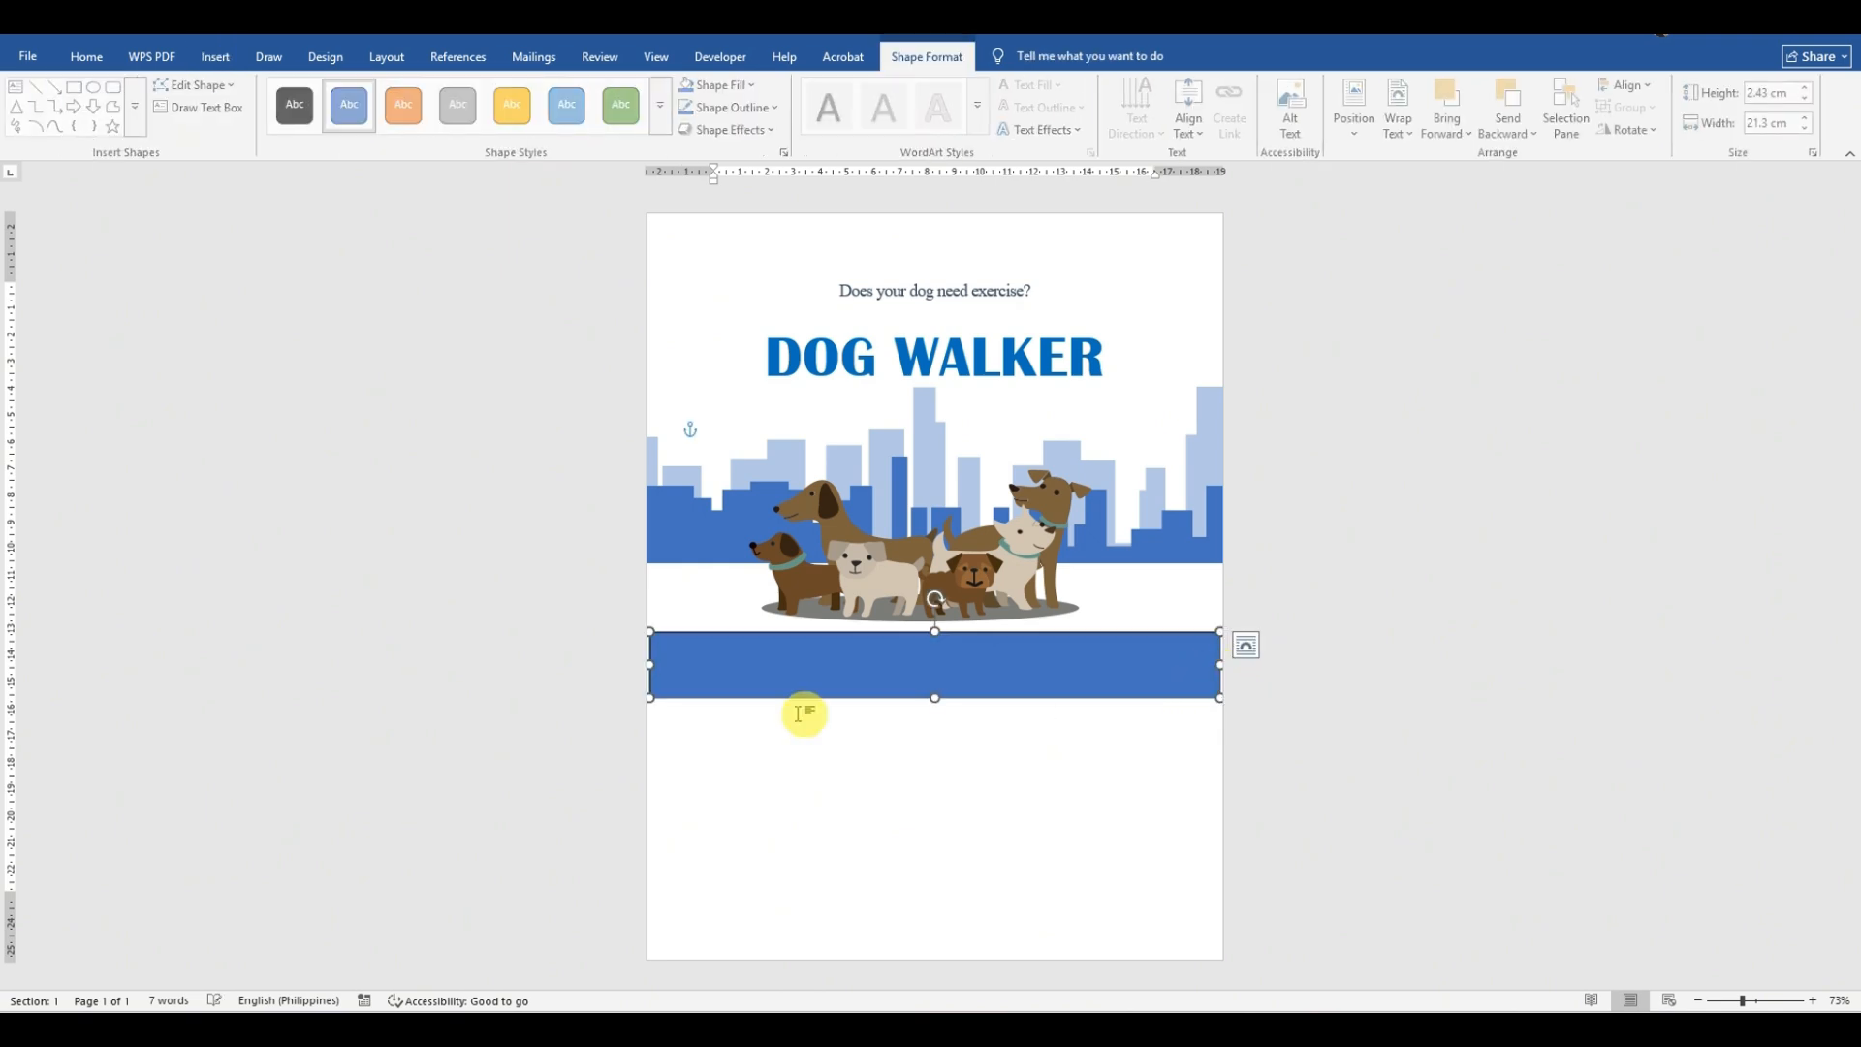
Step: Stretch the rectangle to about 21.82 cm wide so it reaches both page edges, and apply the black gradient theme style
{"action": "left_click_drag", "start_coordinate": [645, 664], "coordinate": [641, 664]}
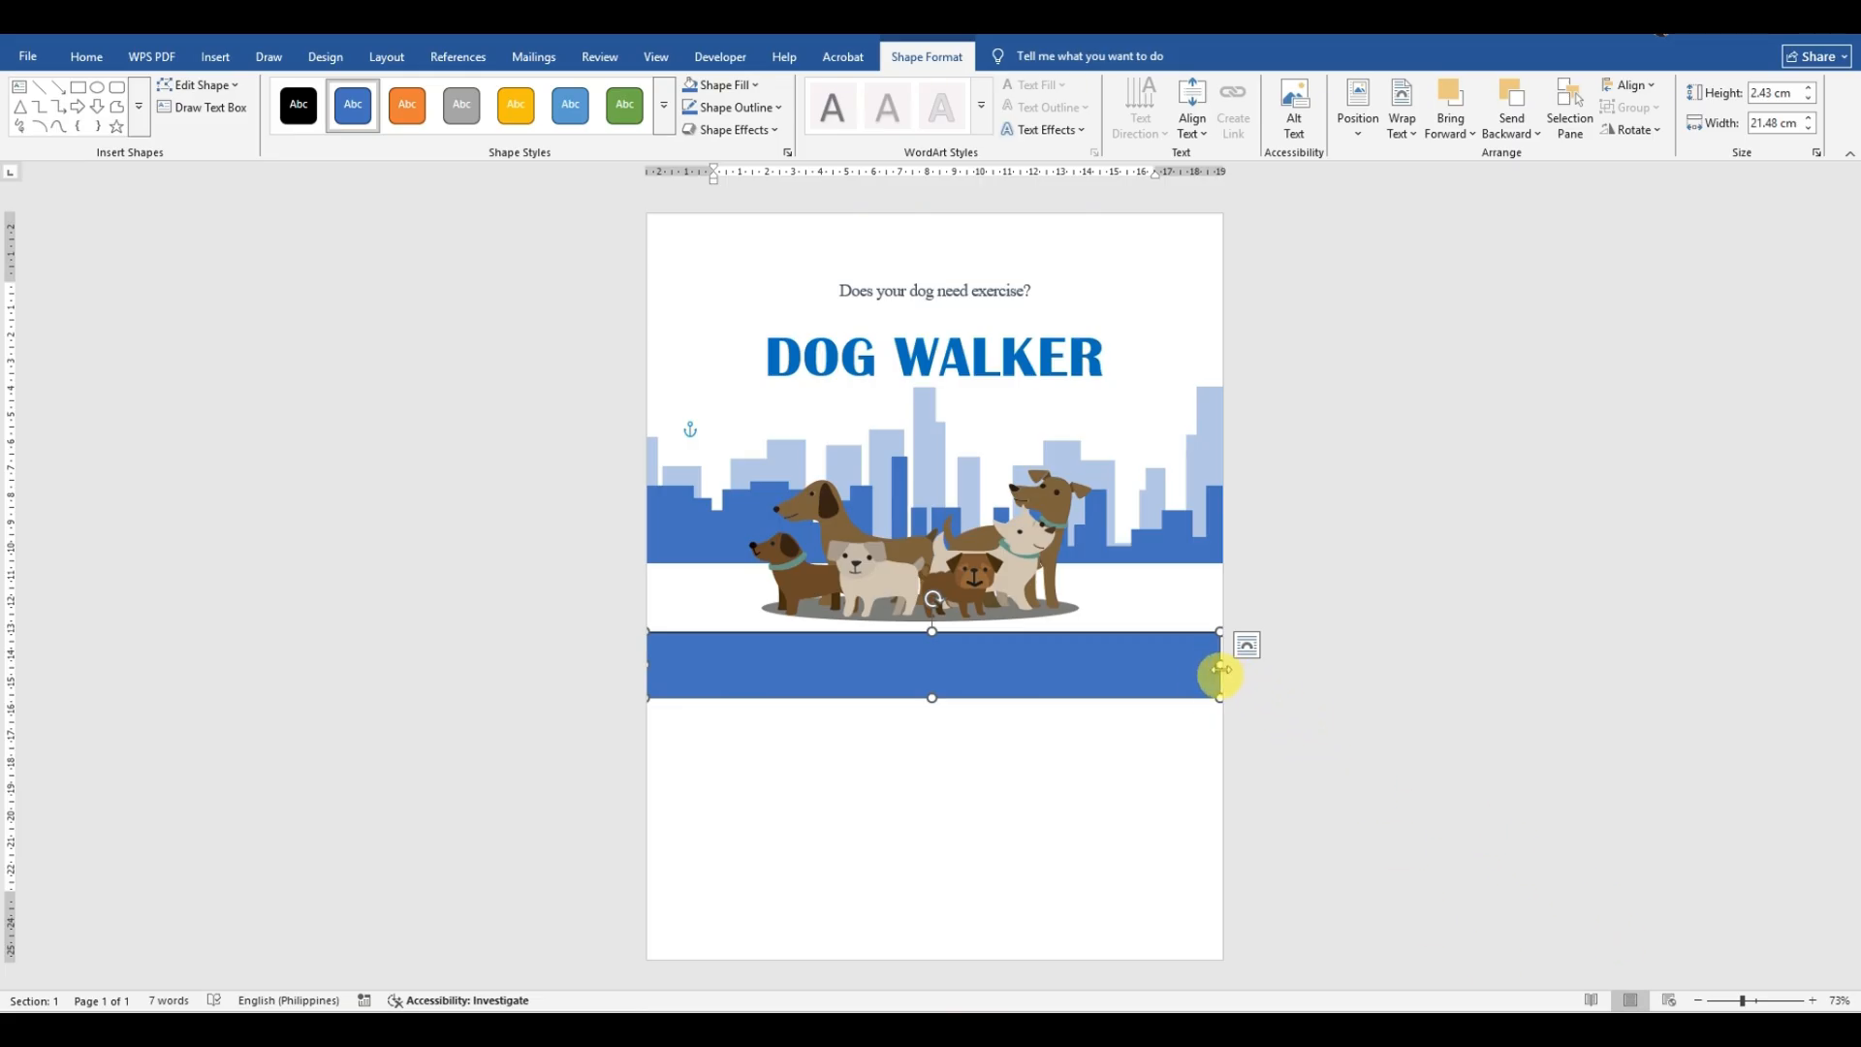
{"action": "left_click_drag", "start_coordinate": [1223, 667], "coordinate": [1226, 669]}
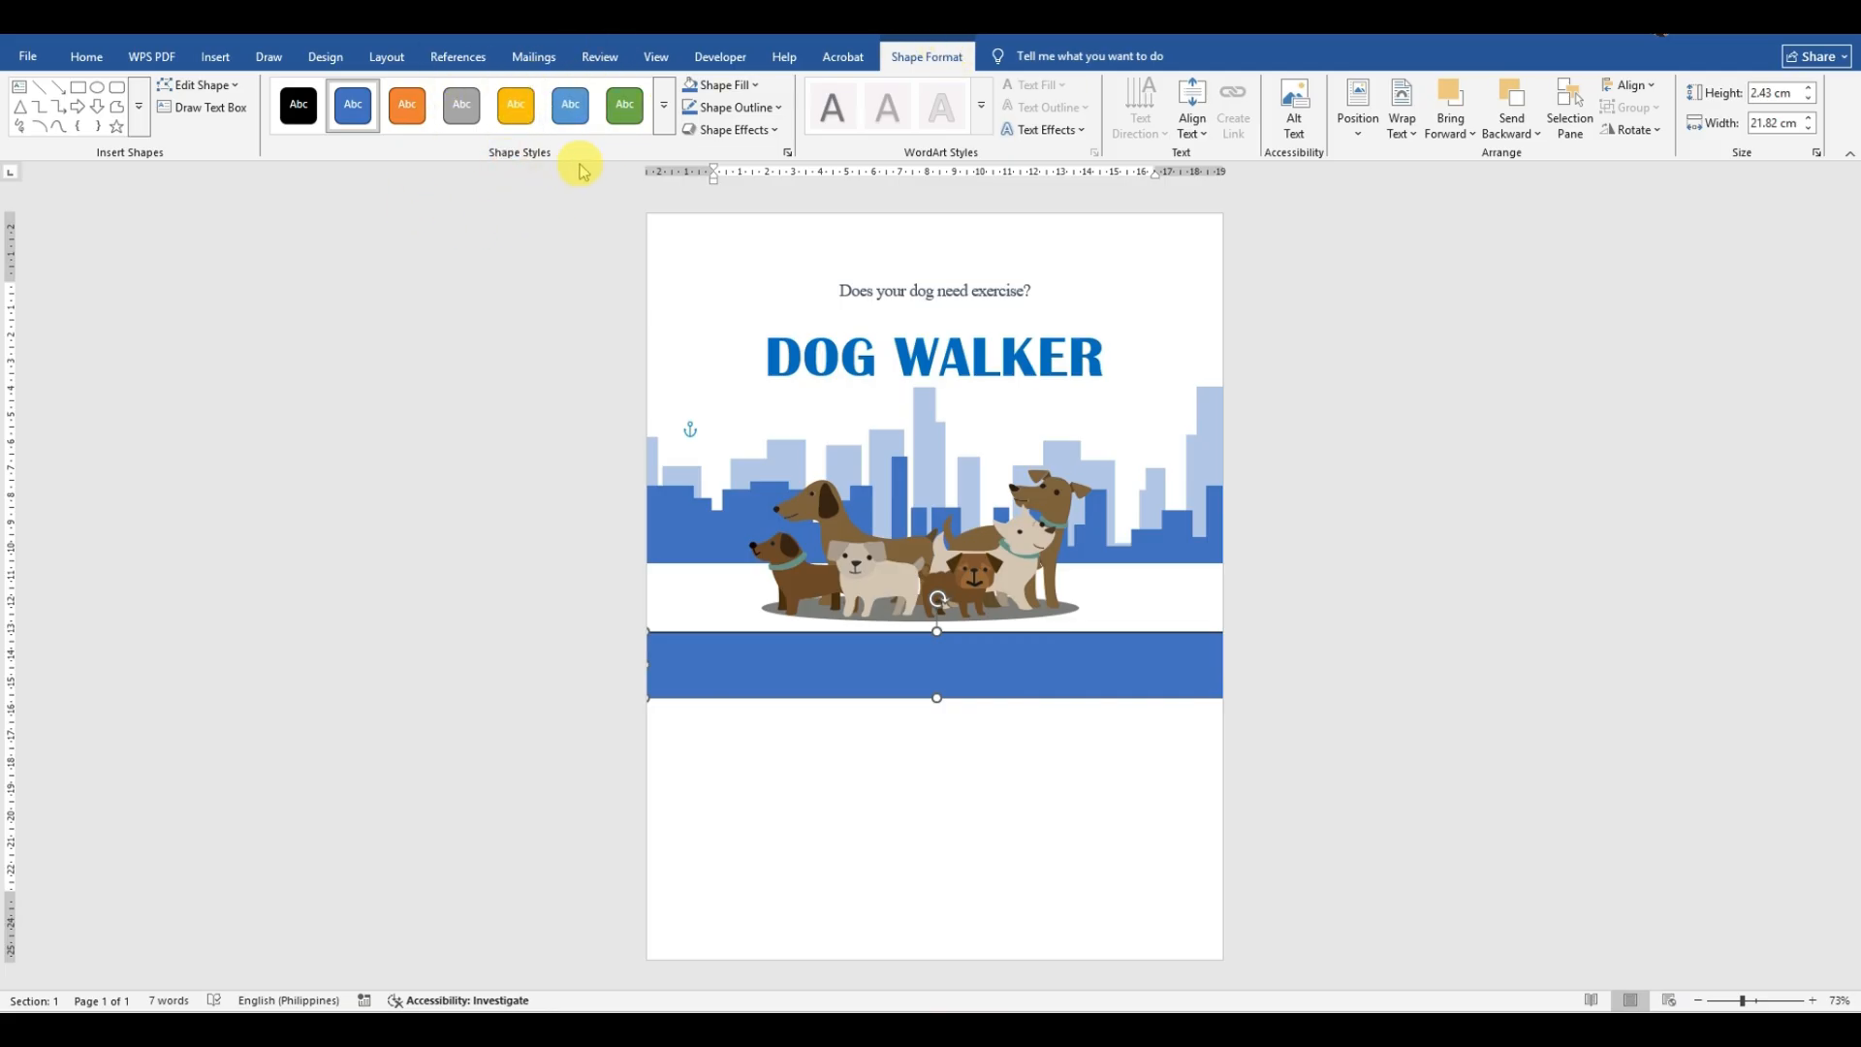
{"action": "left_click", "coordinate": [665, 125]}
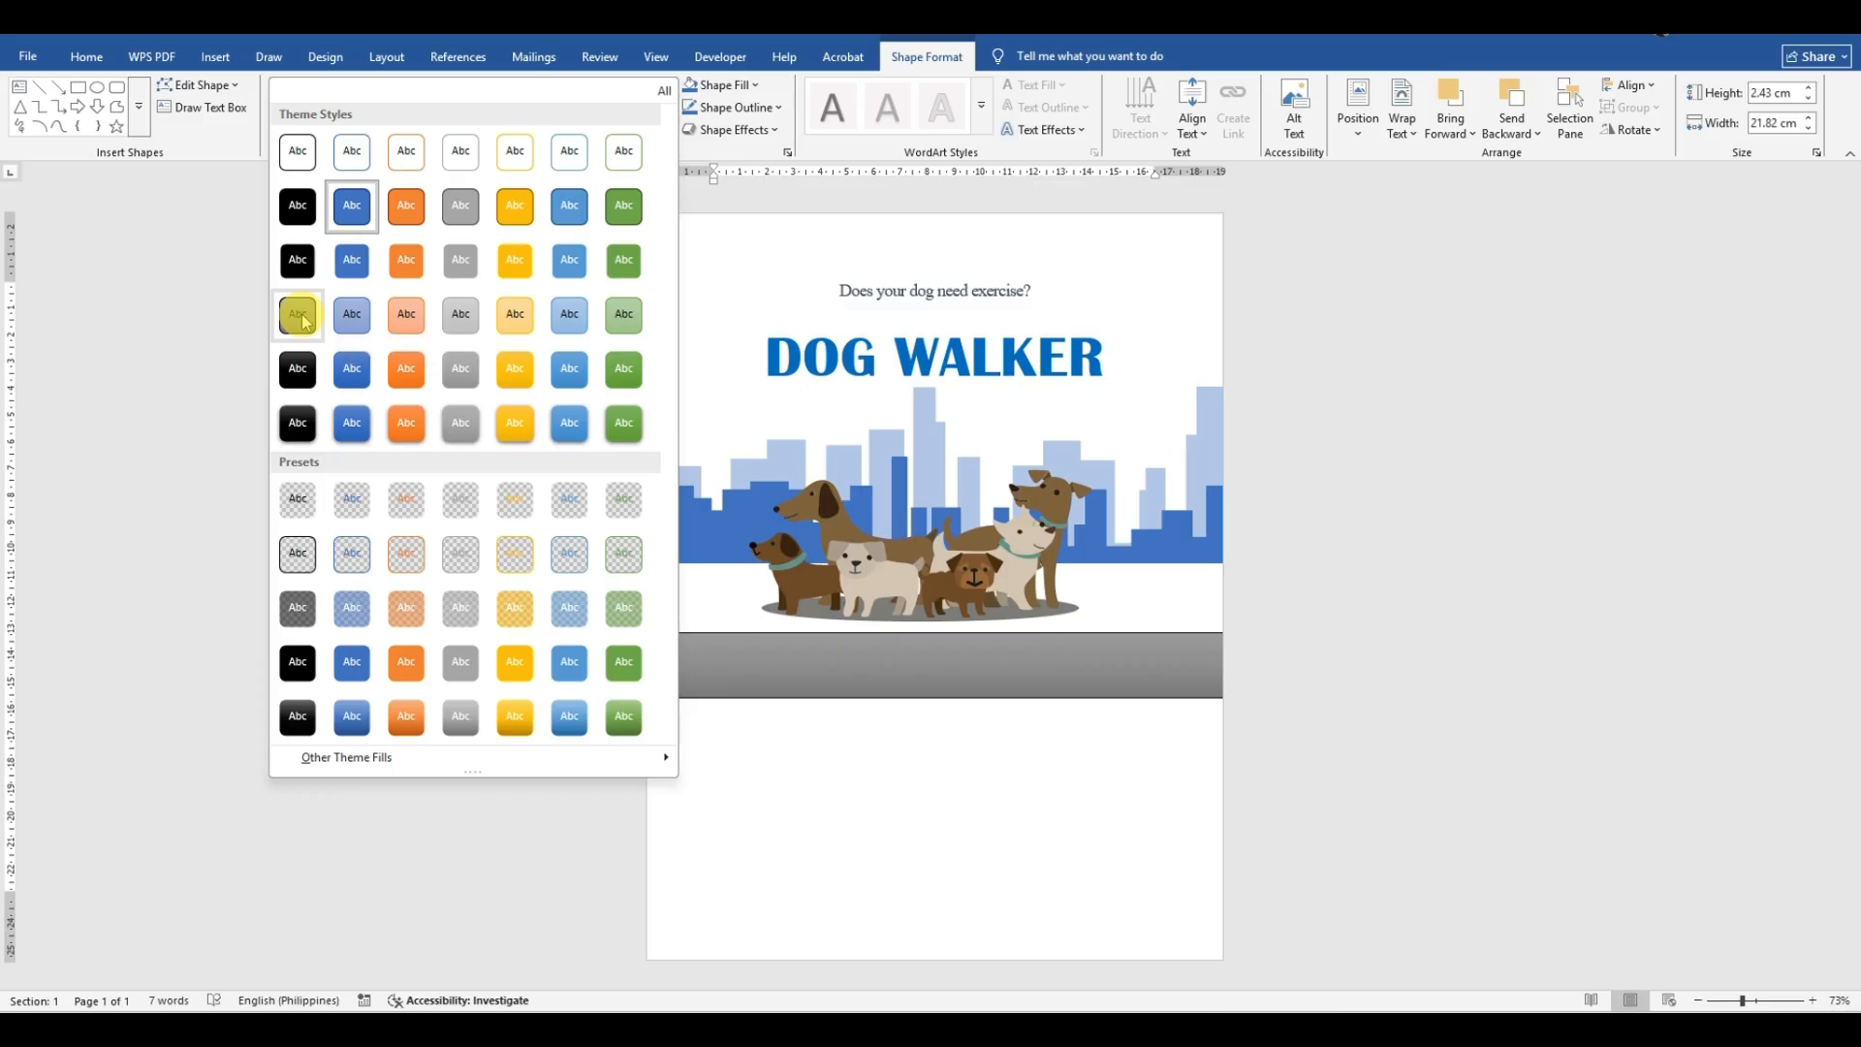
{"action": "left_click", "coordinate": [309, 373]}
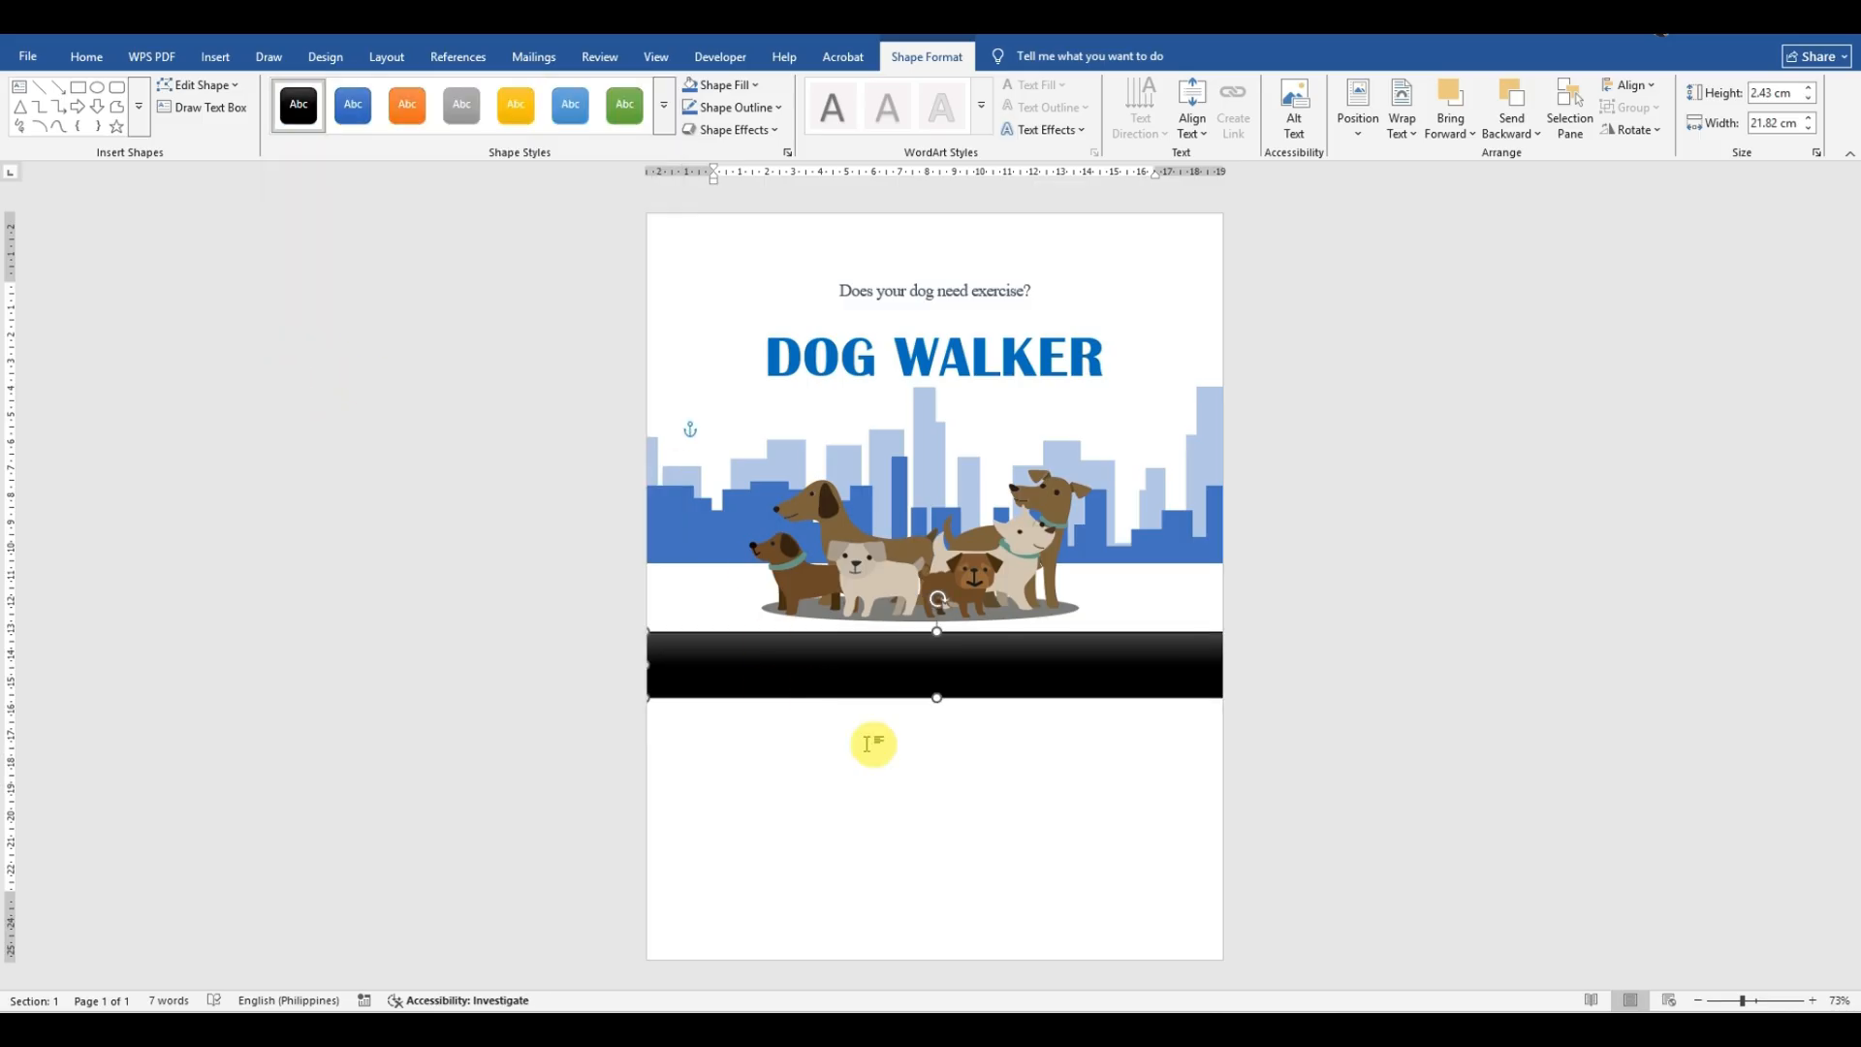
Step: Add the text "KEEP YOUR DOG HAPPY" inside the black banner and deselect it
{"action": "key", "text": "Tab"}
{"action": "left_click", "coordinate": [946, 665]}
{"action": "left_click", "coordinate": [945, 663]}
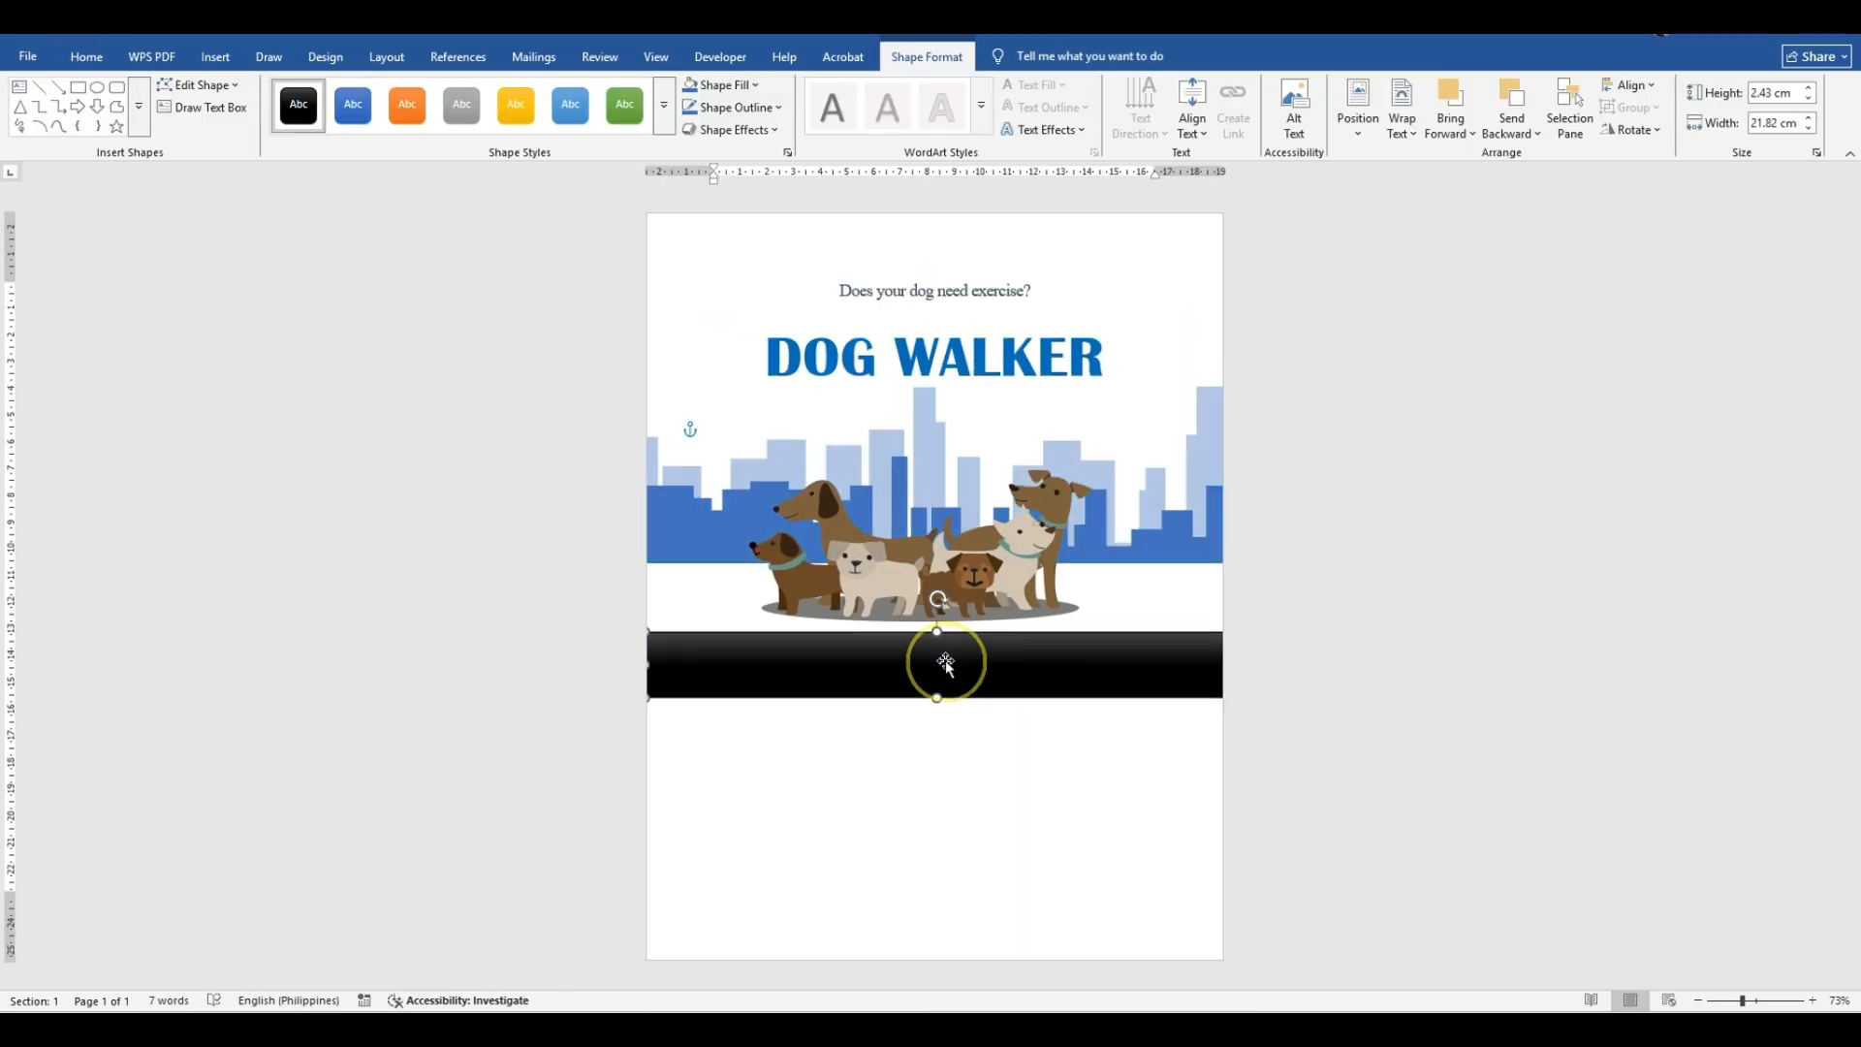
{"action": "type", "text": "KEEP"}
{"action": "left_click", "coordinate": [945, 660]}
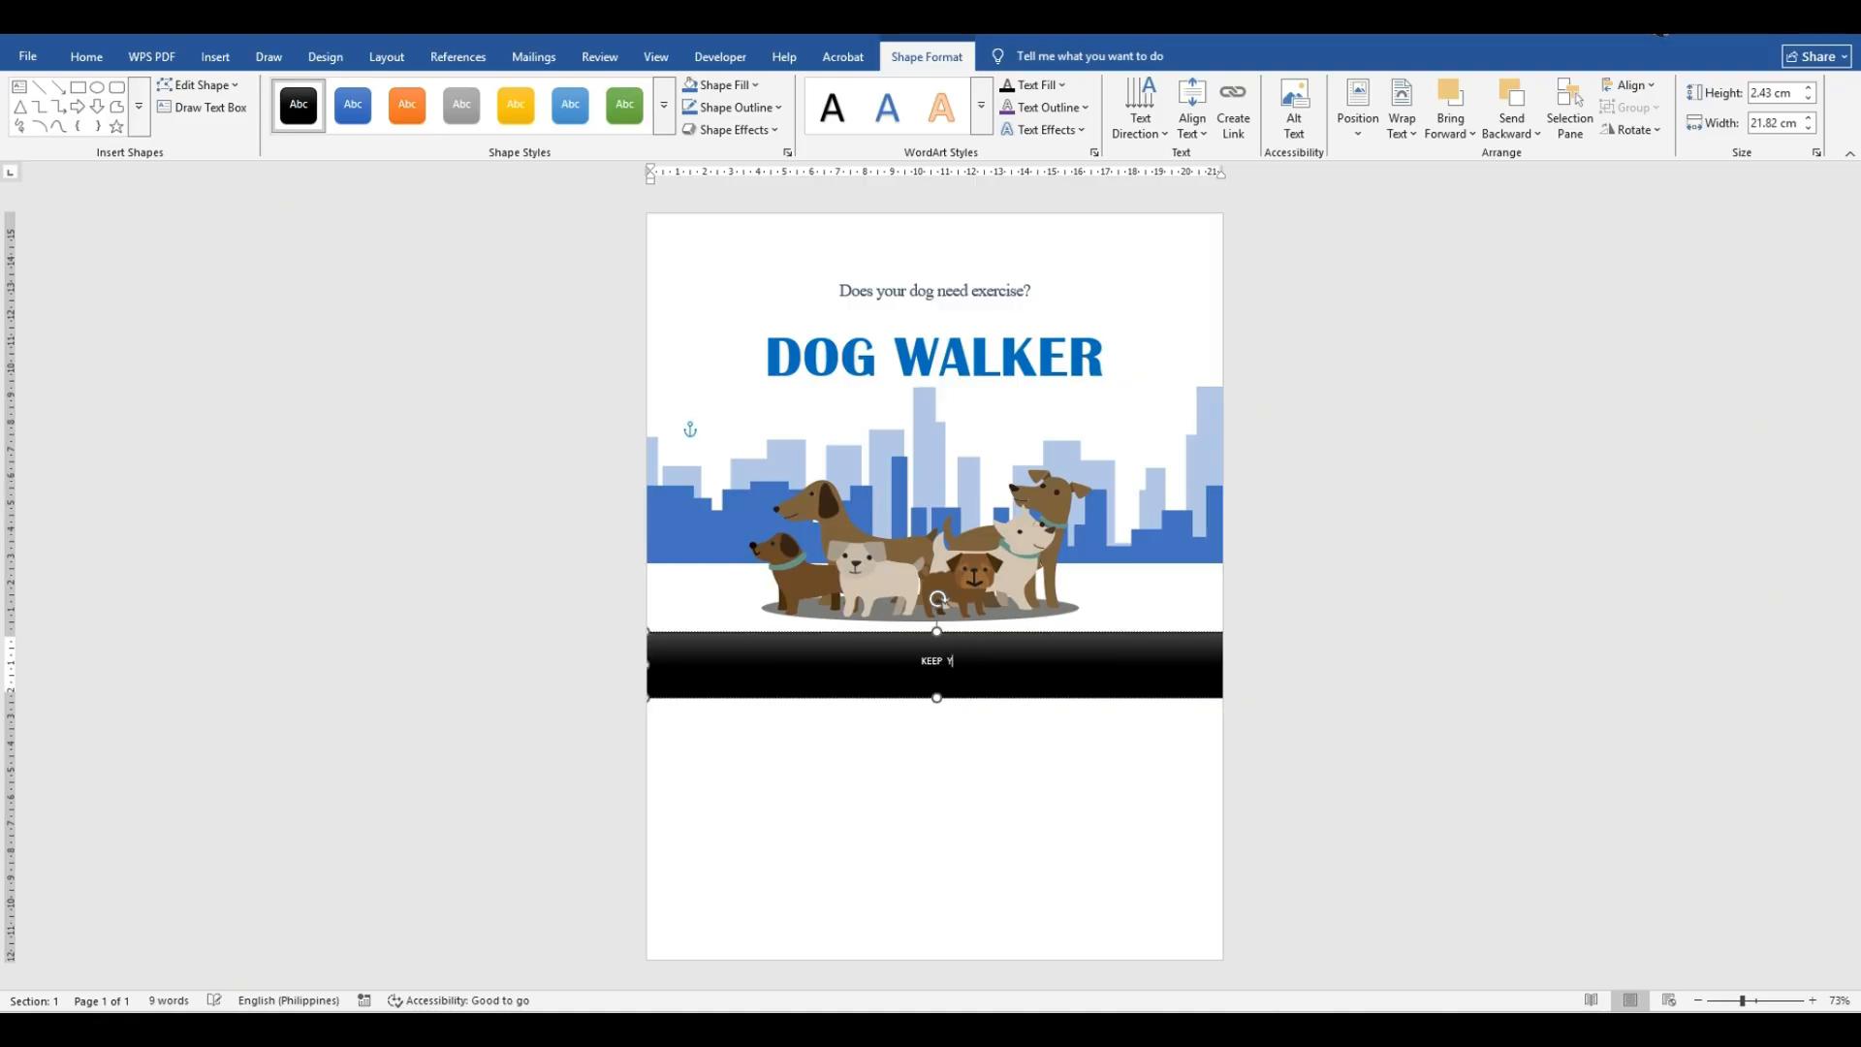
{"action": "key", "text": "BackSpace"}
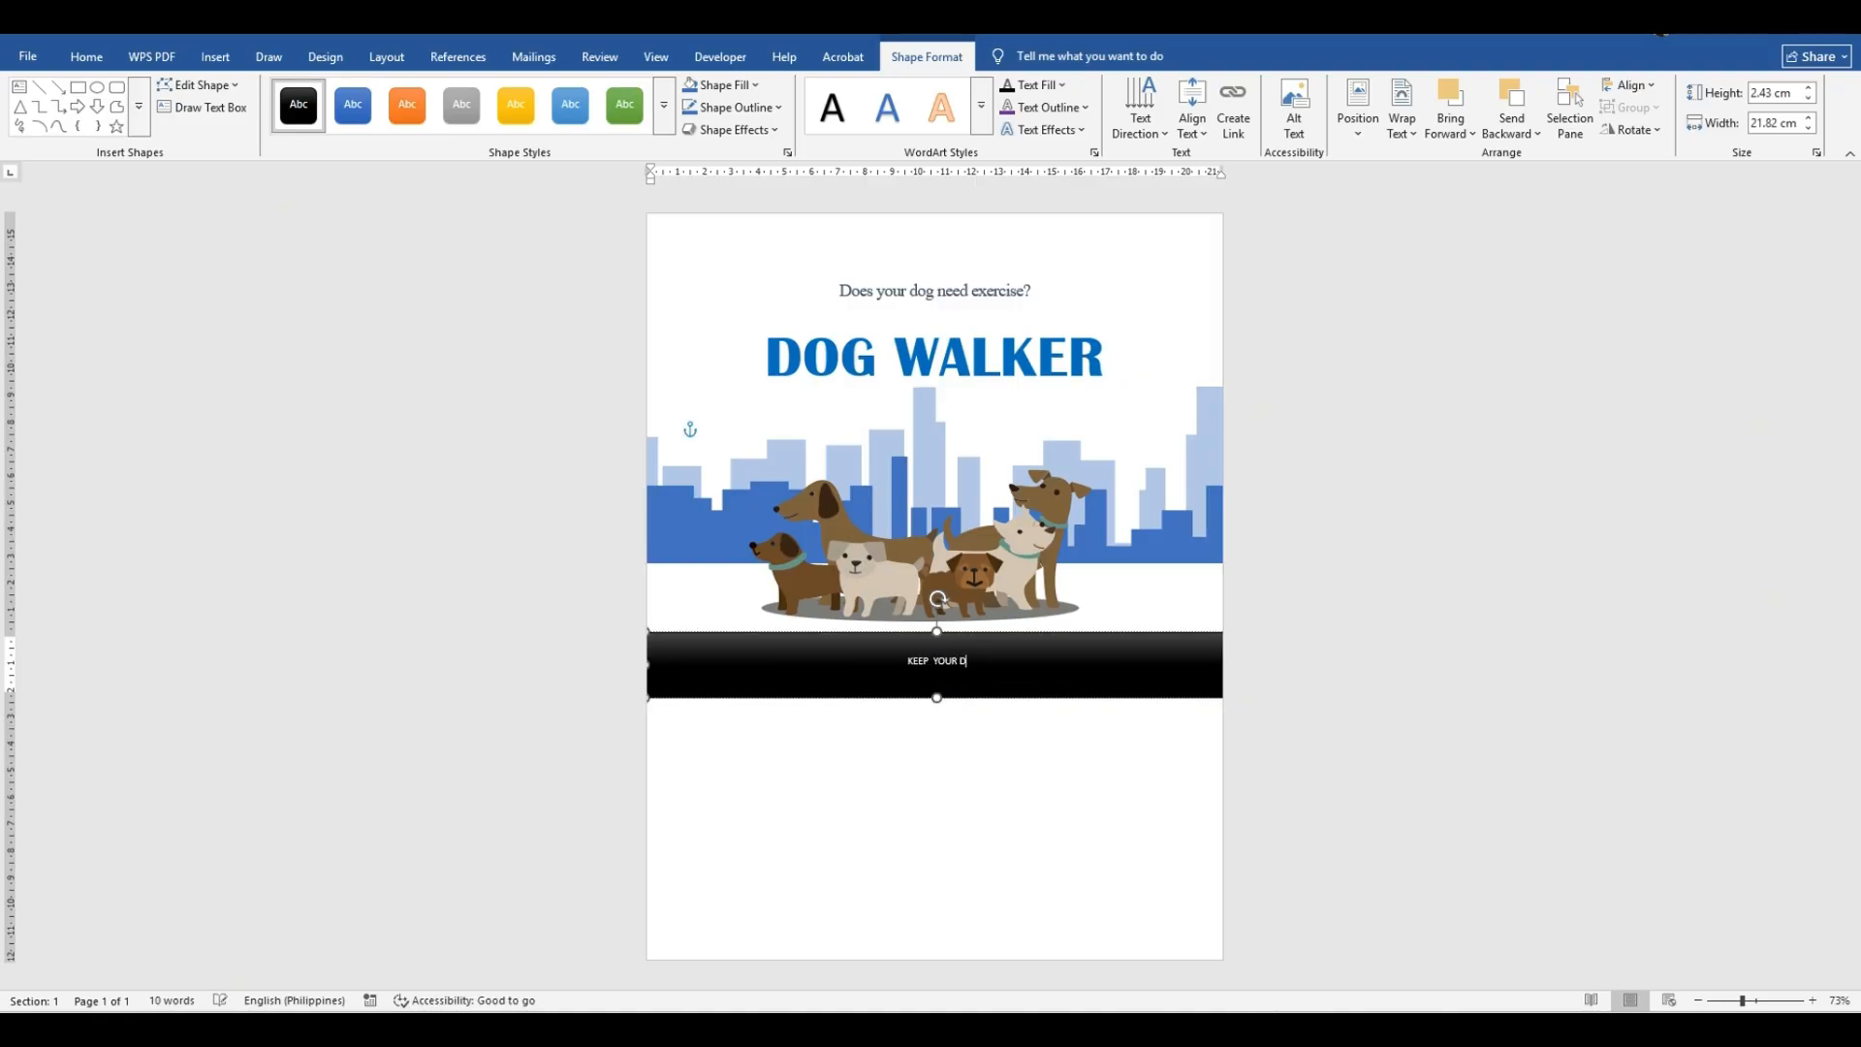
{"action": "type", "text": "OG HAPPY"}
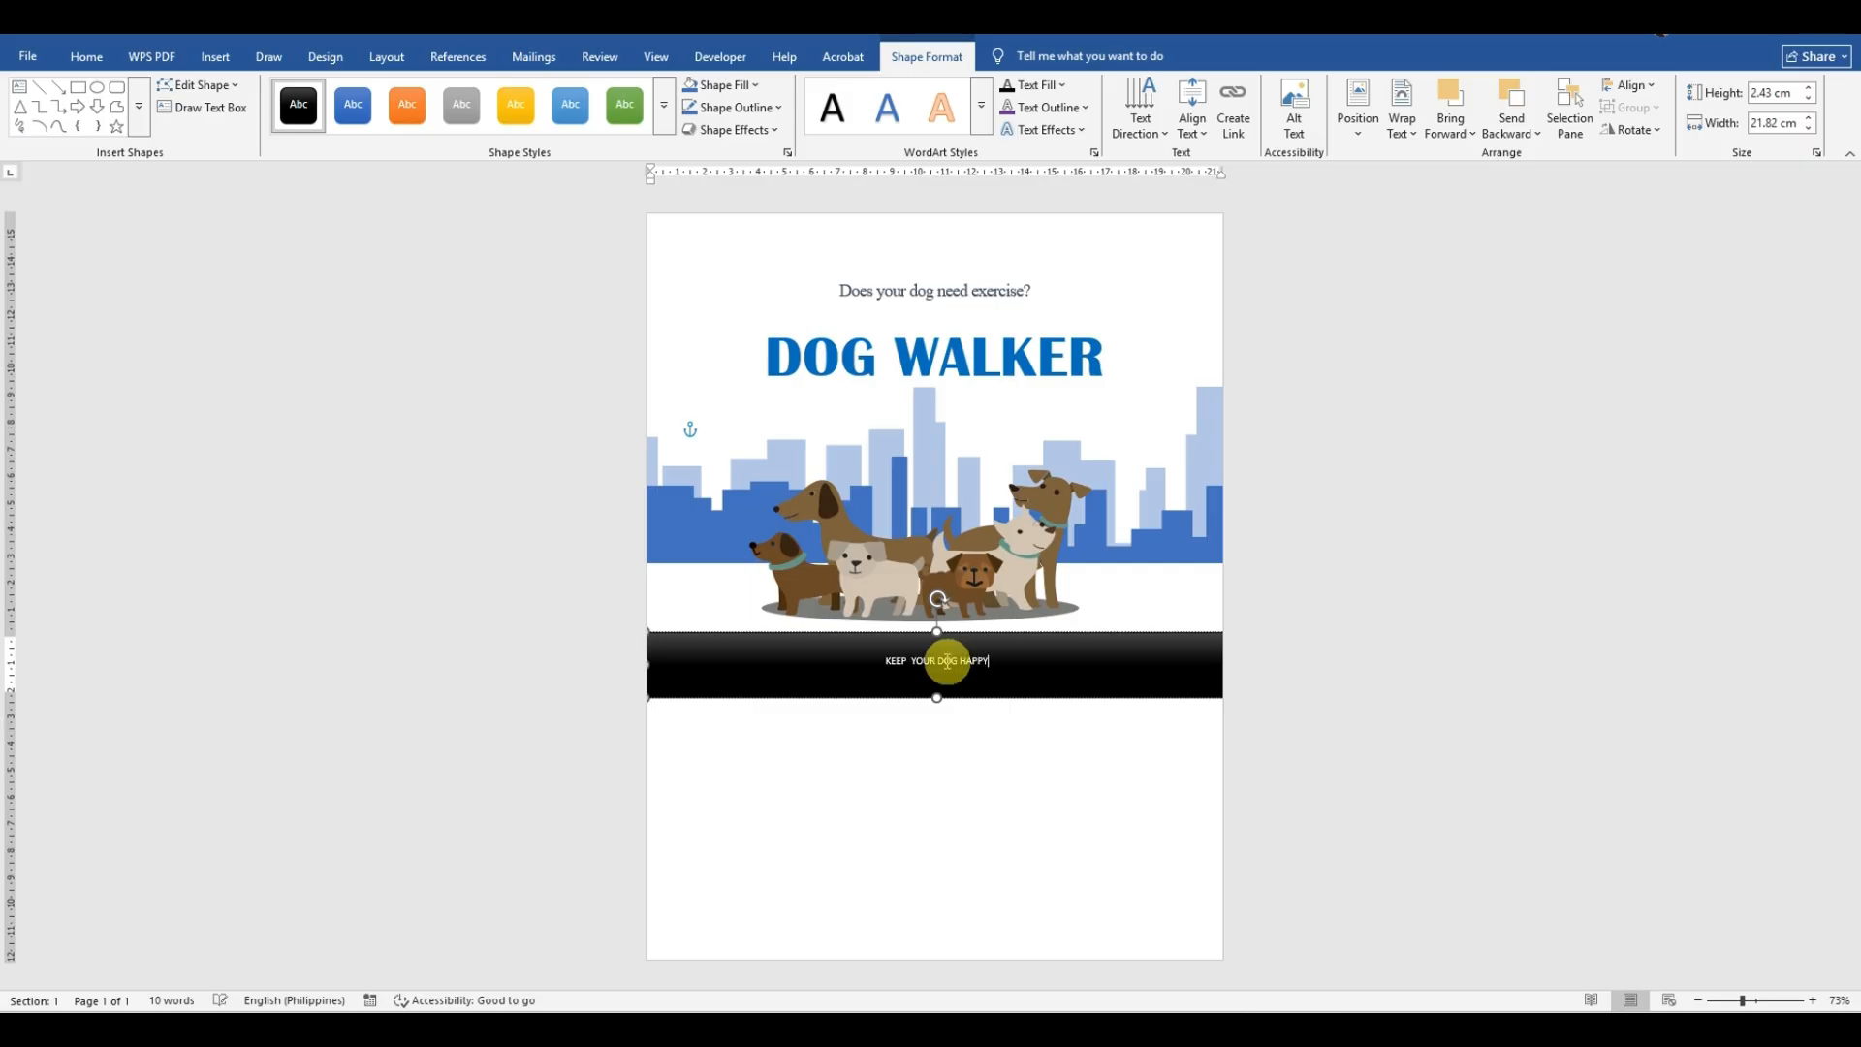
{"action": "left_click", "coordinate": [948, 707]}
Step: Correct the double space between "KEEP" and "YOUR" in the banner text using the suggested grammar fix
{"action": "left_click", "coordinate": [1001, 664]}
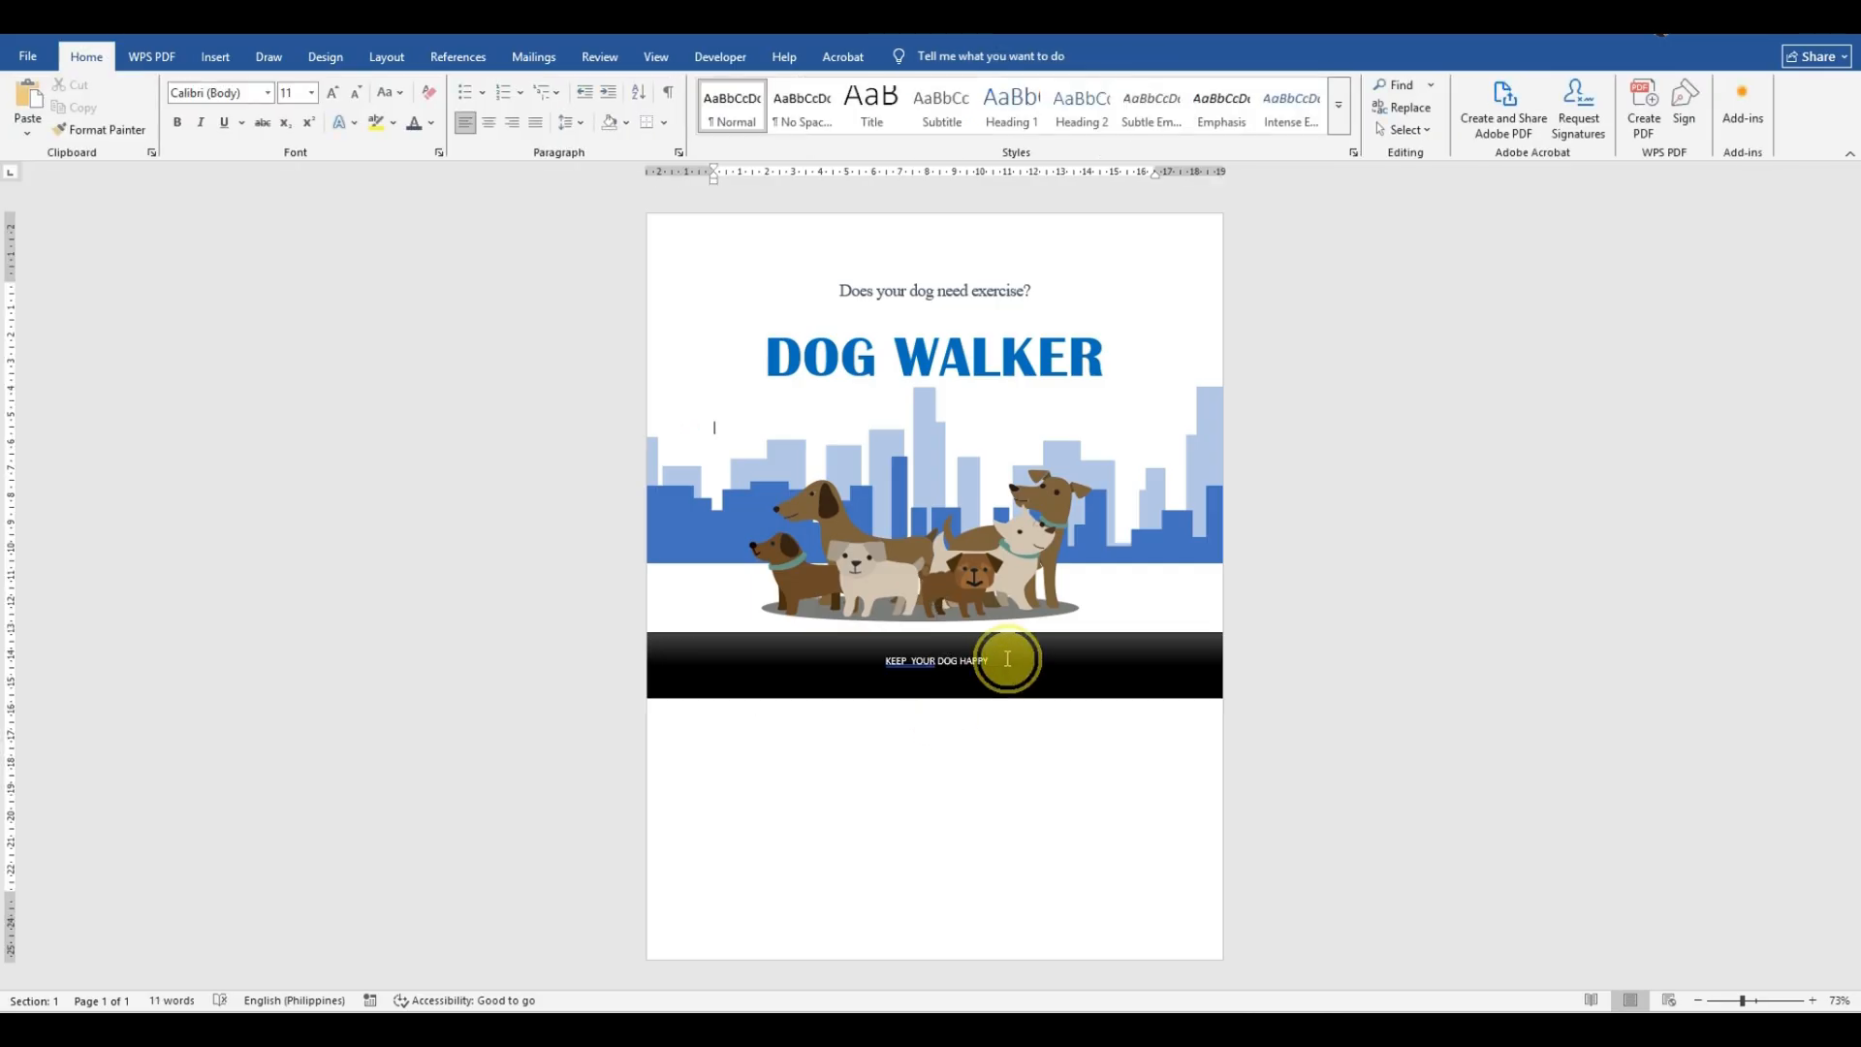
{"action": "left_click", "coordinate": [900, 661]}
{"action": "right_click", "coordinate": [900, 661]}
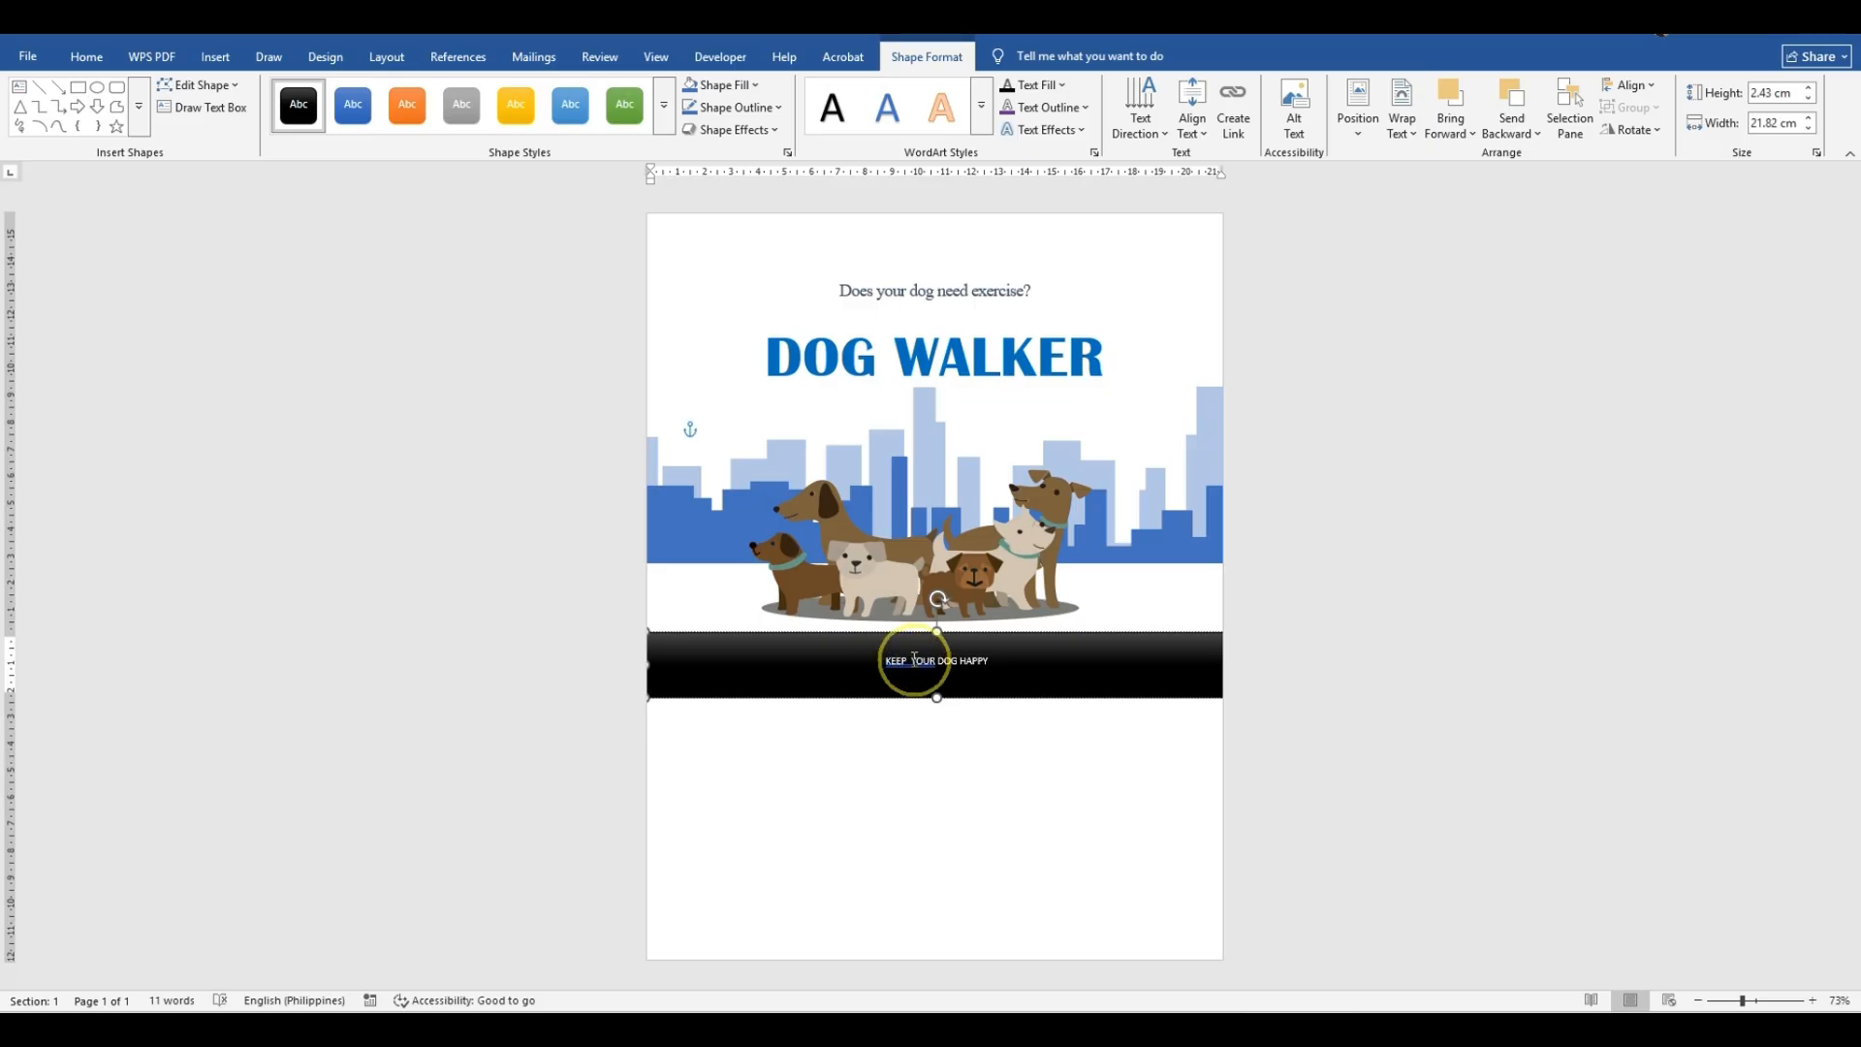
{"action": "left_click", "coordinate": [872, 705]}
Step: Set the font of the whole "KEEP YOUR DOG HAPPY" banner text to Cooper Black
{"action": "left_click_drag", "start_coordinate": [987, 669], "coordinate": [873, 667]}
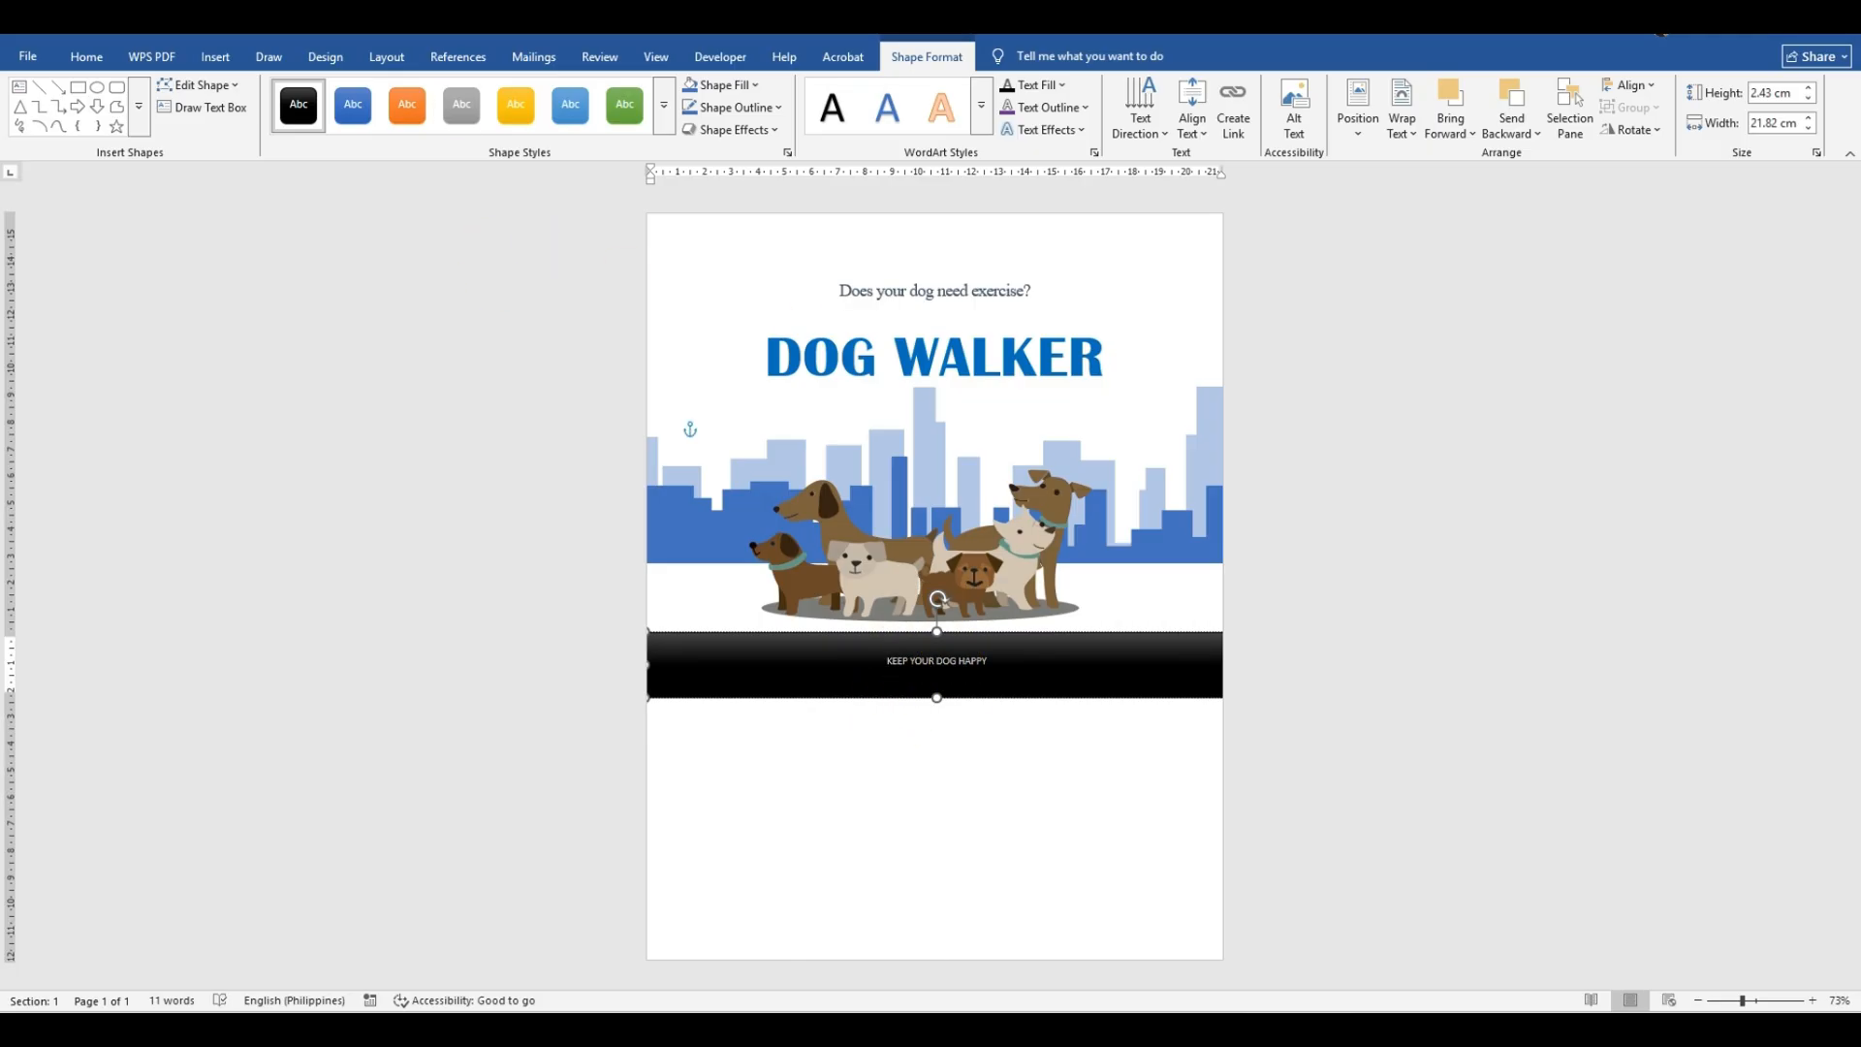
{"action": "left_click", "coordinate": [81, 56]}
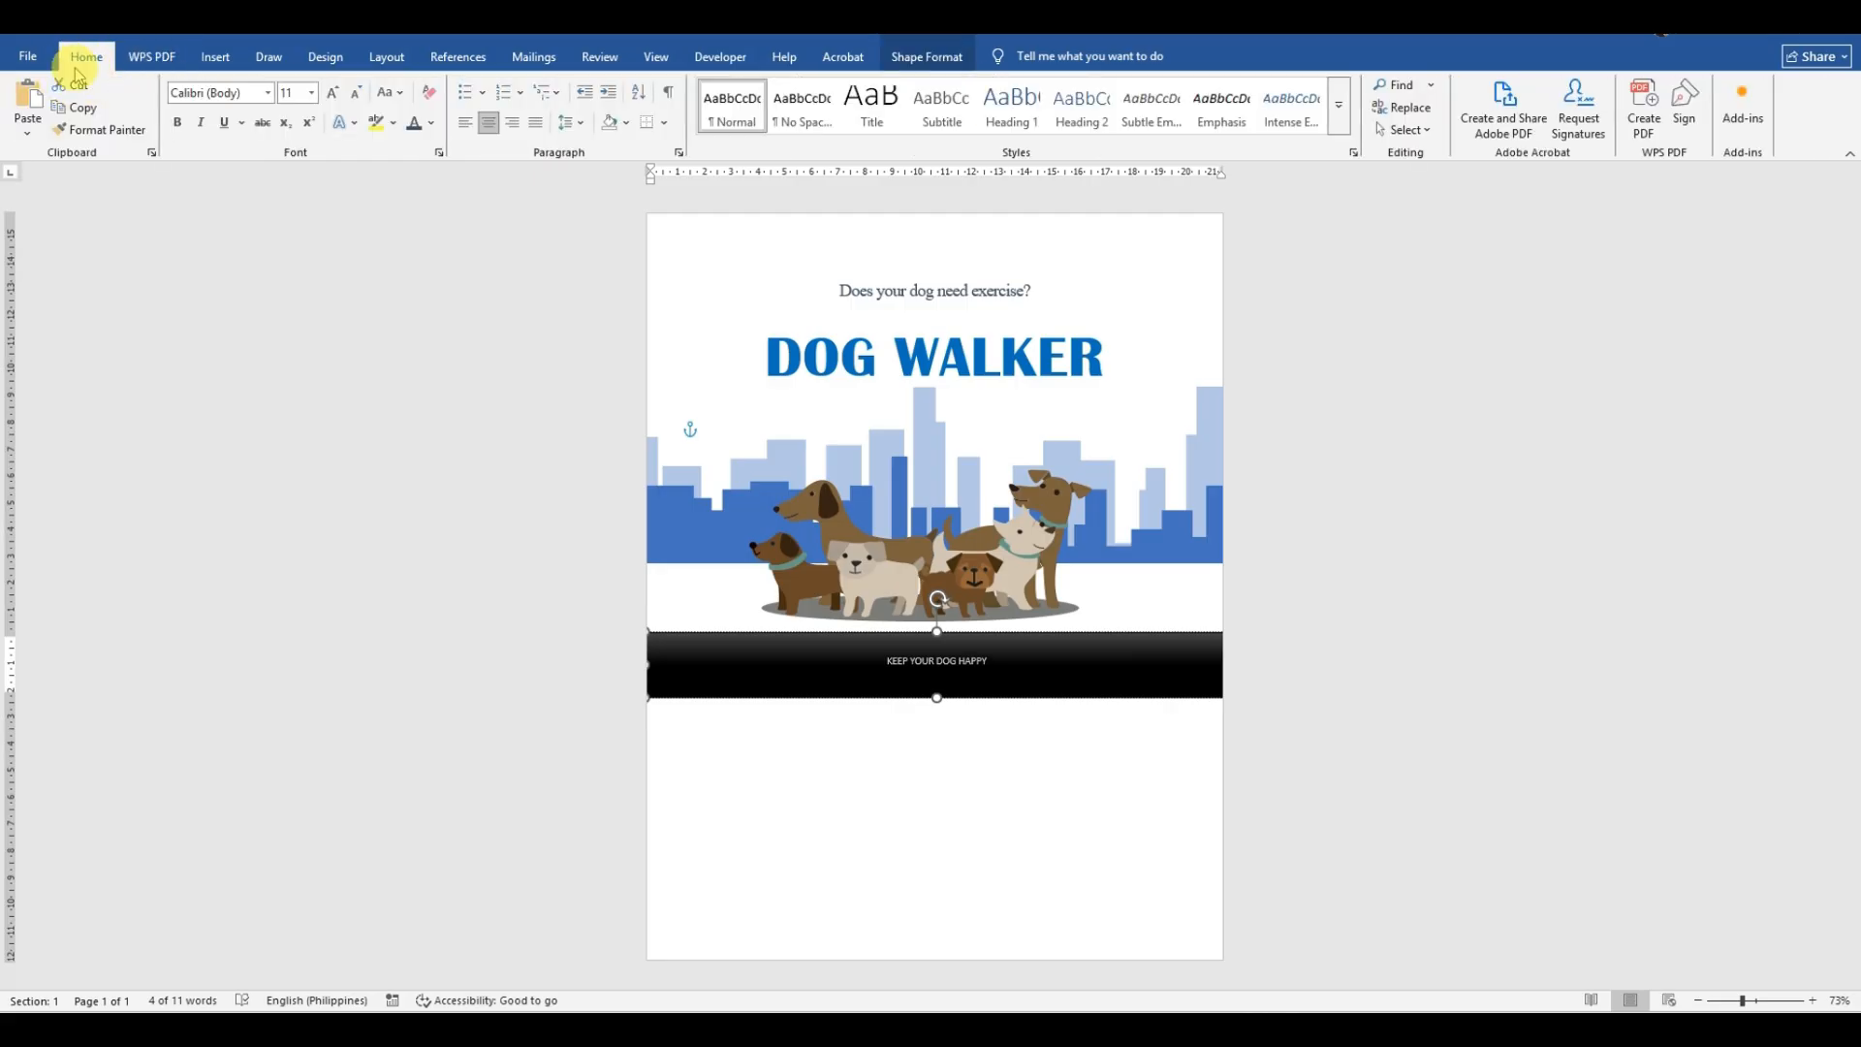
{"action": "left_click", "coordinate": [267, 92]}
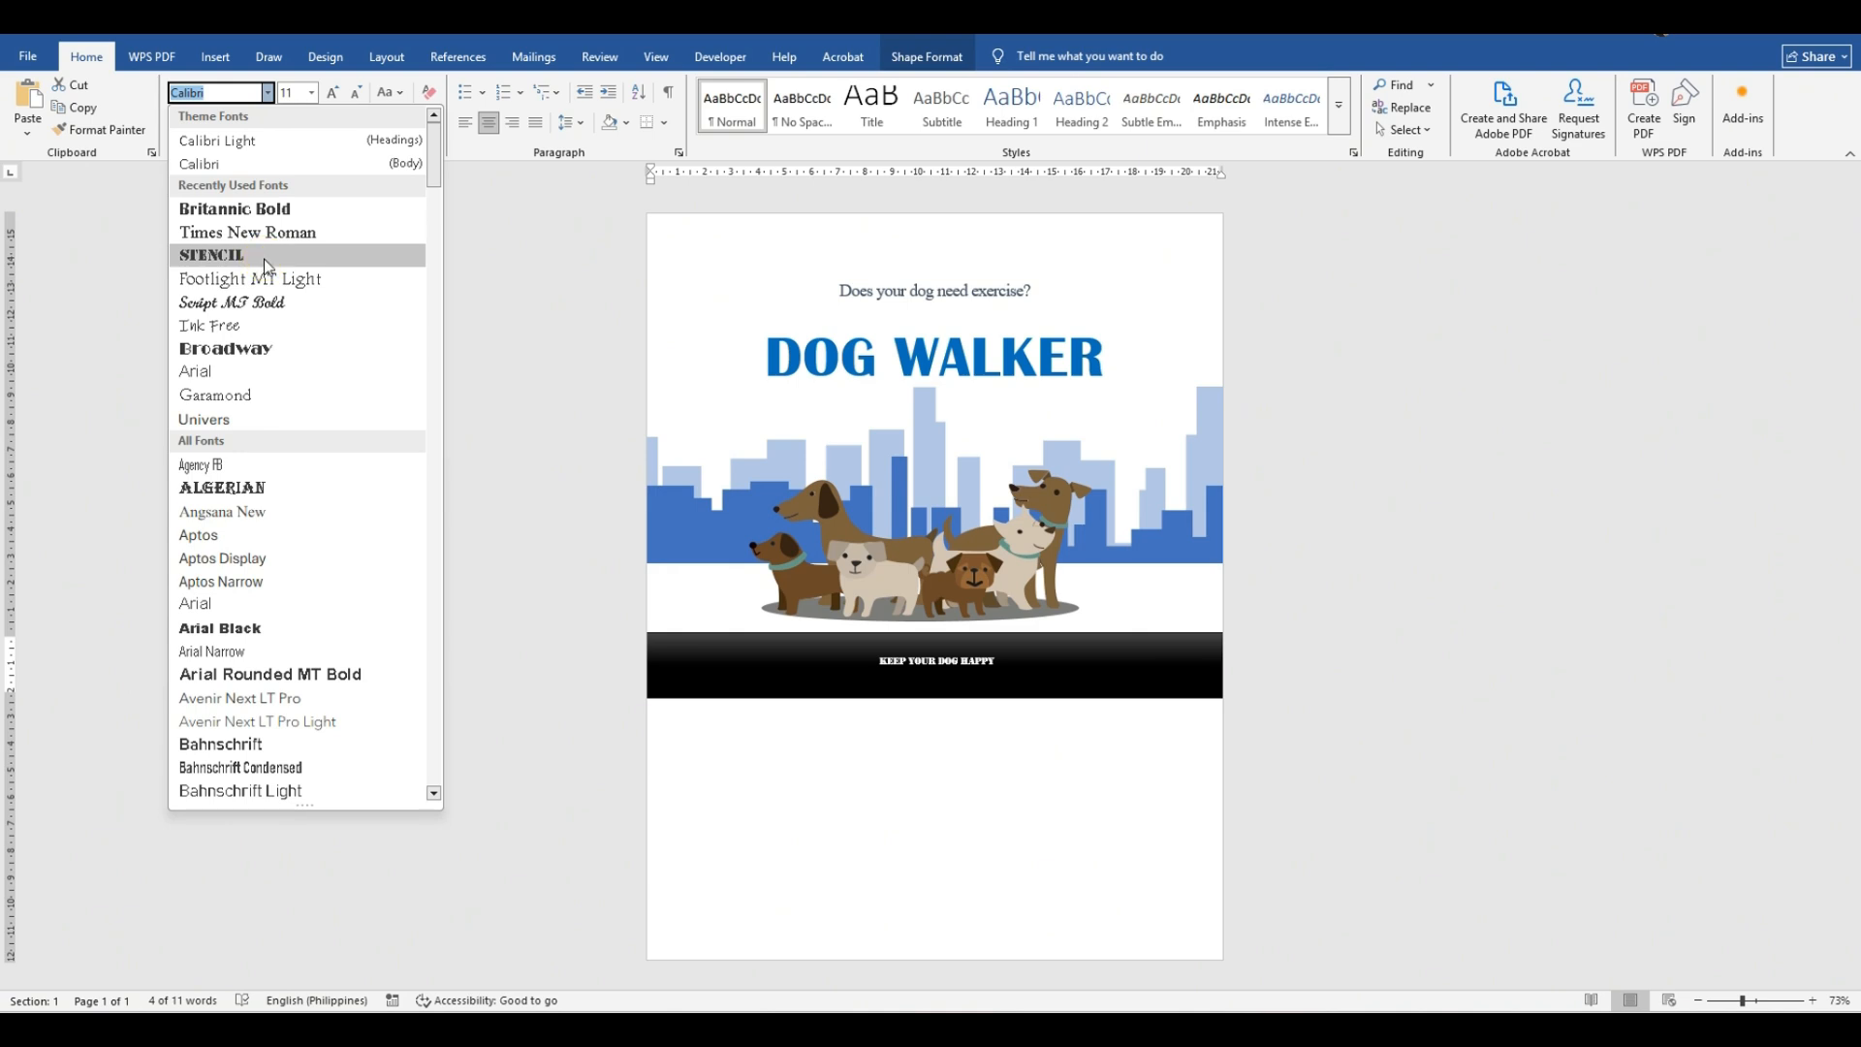
{"action": "scroll", "coordinate": [310, 593], "scroll_direction": "down", "scroll_amount": 5}
{"action": "scroll", "coordinate": [312, 593], "scroll_direction": "down", "scroll_amount": 7}
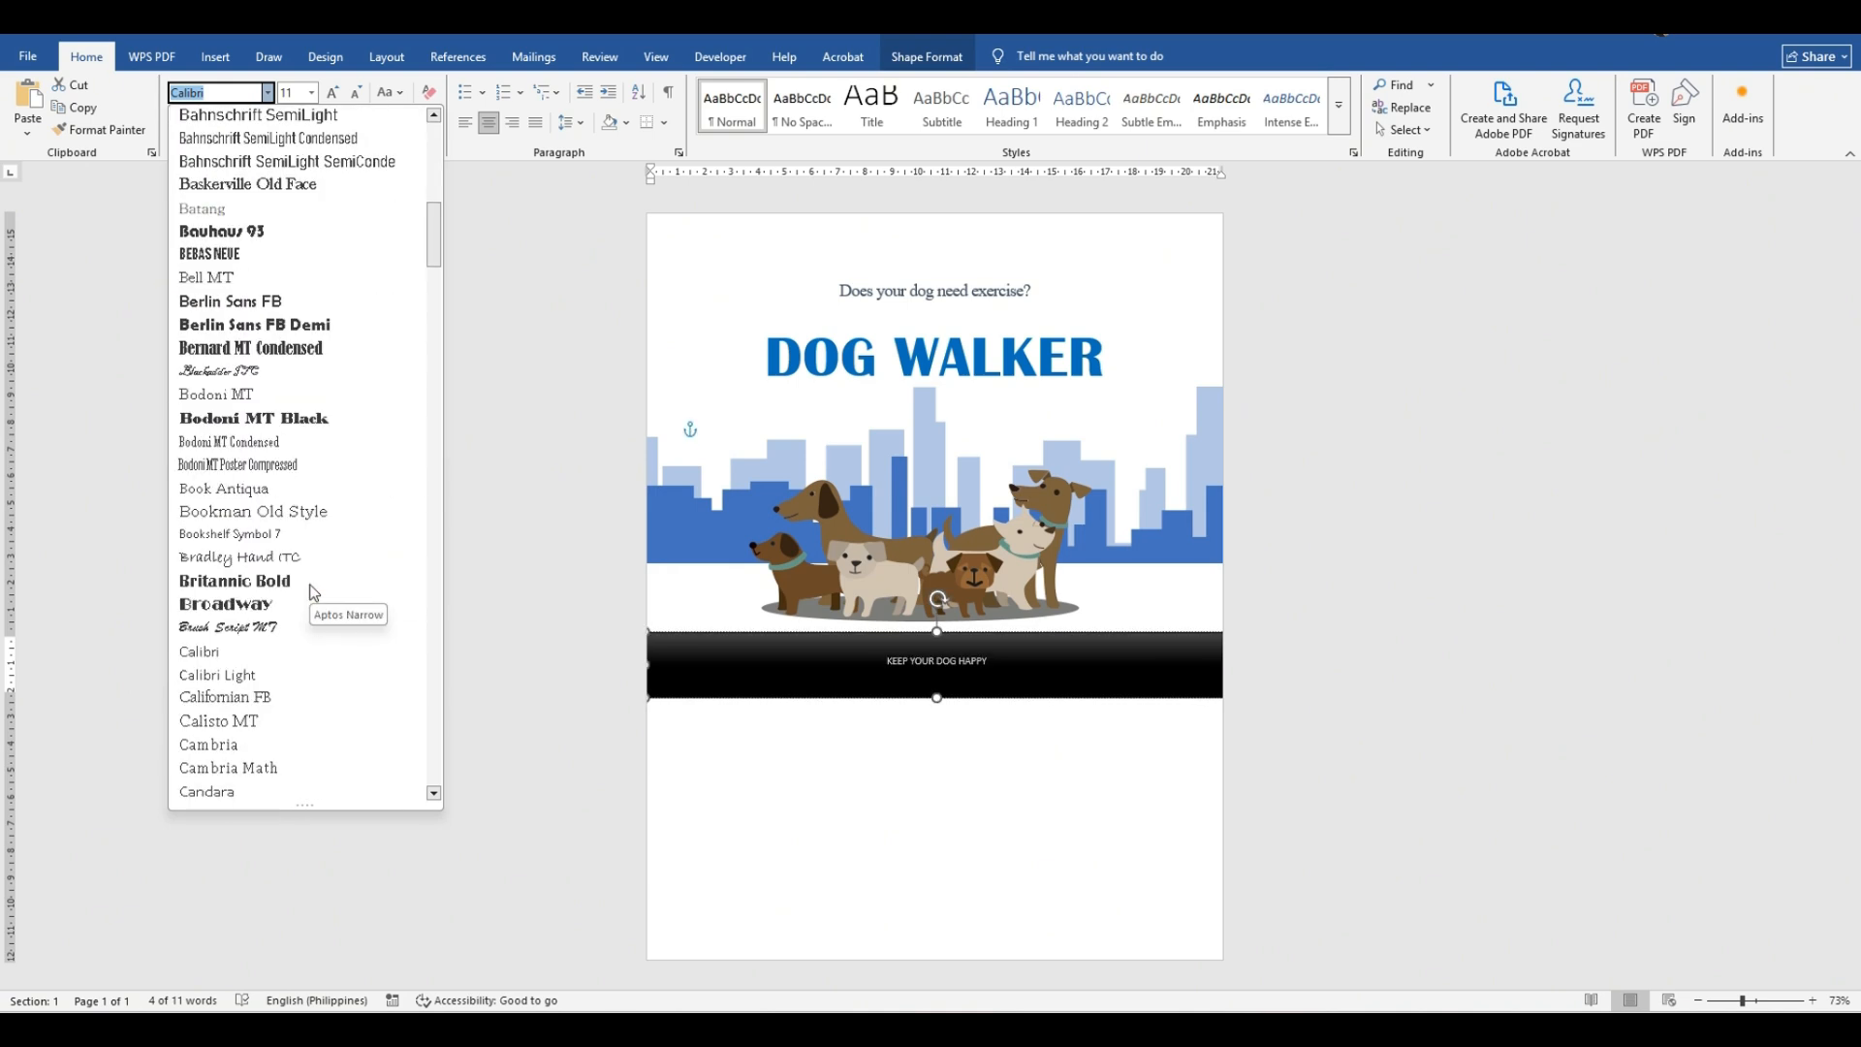
{"action": "scroll", "coordinate": [312, 593], "scroll_direction": "down", "scroll_amount": 5}
{"action": "scroll", "coordinate": [312, 593], "scroll_direction": "down", "scroll_amount": 3}
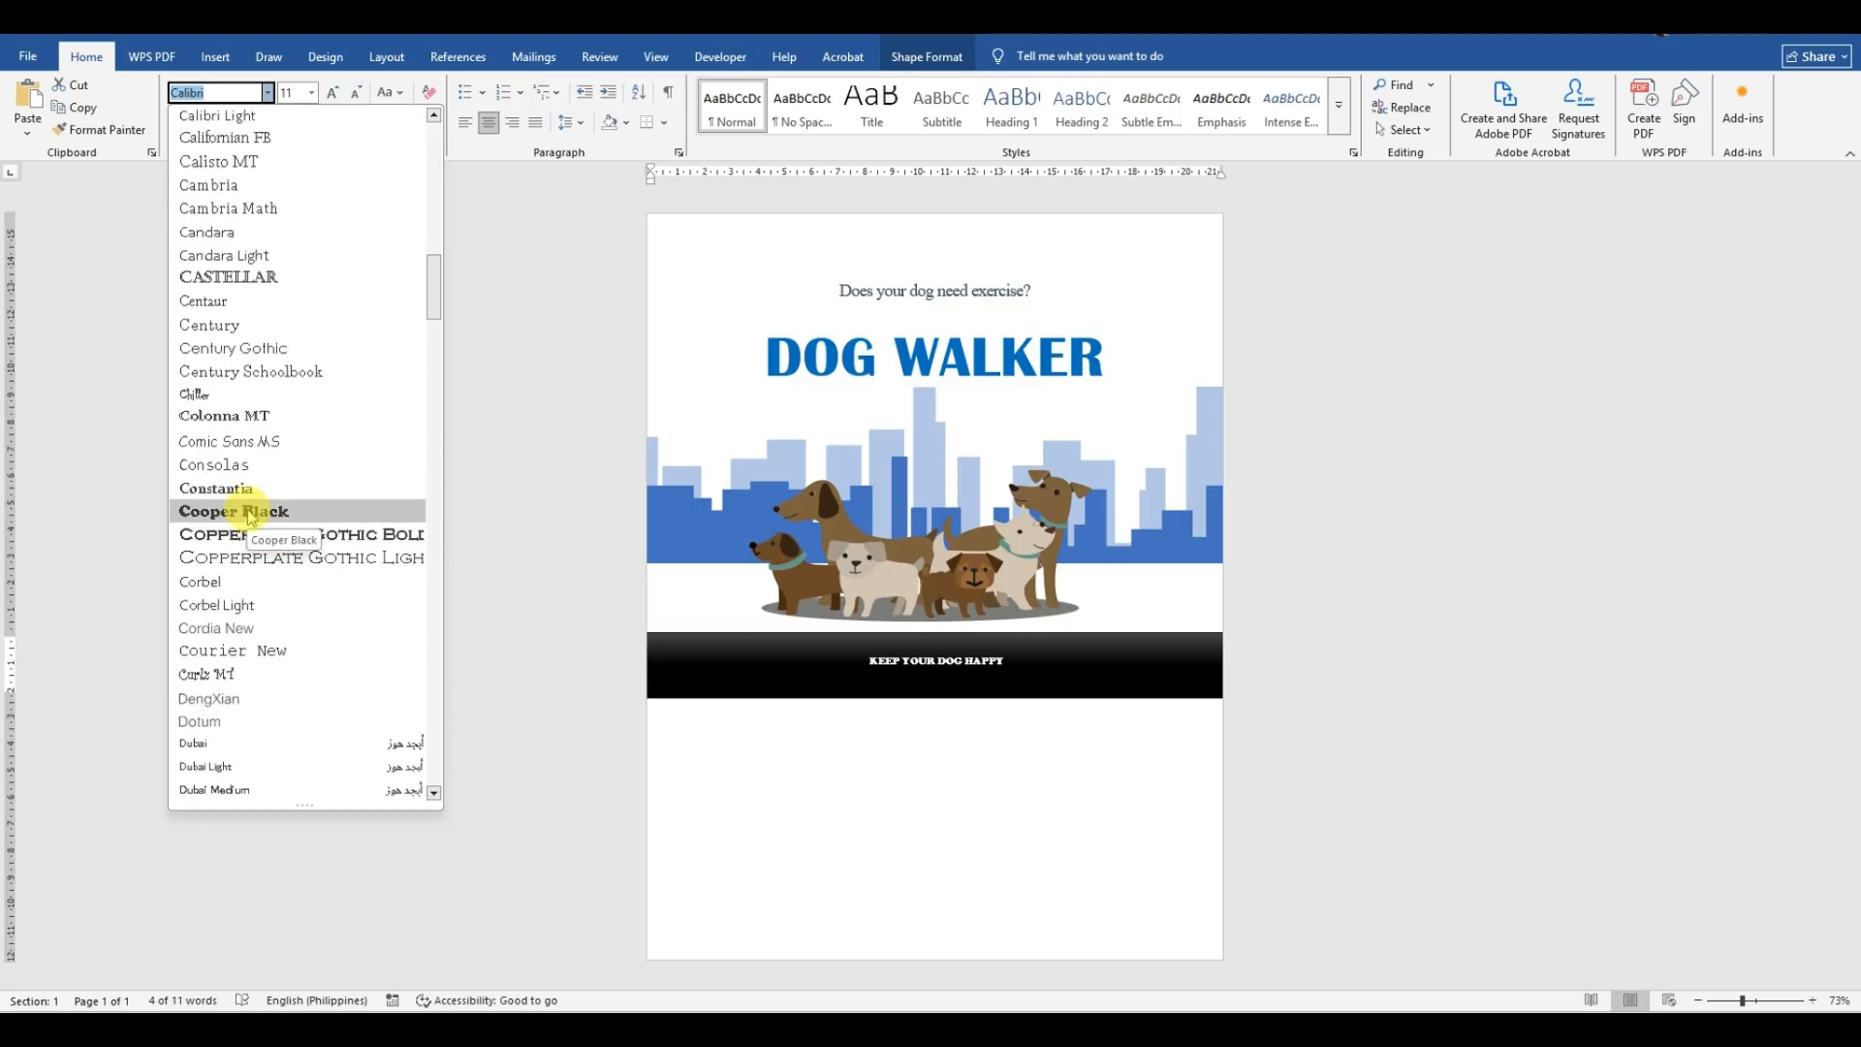
{"action": "left_click", "coordinate": [248, 512]}
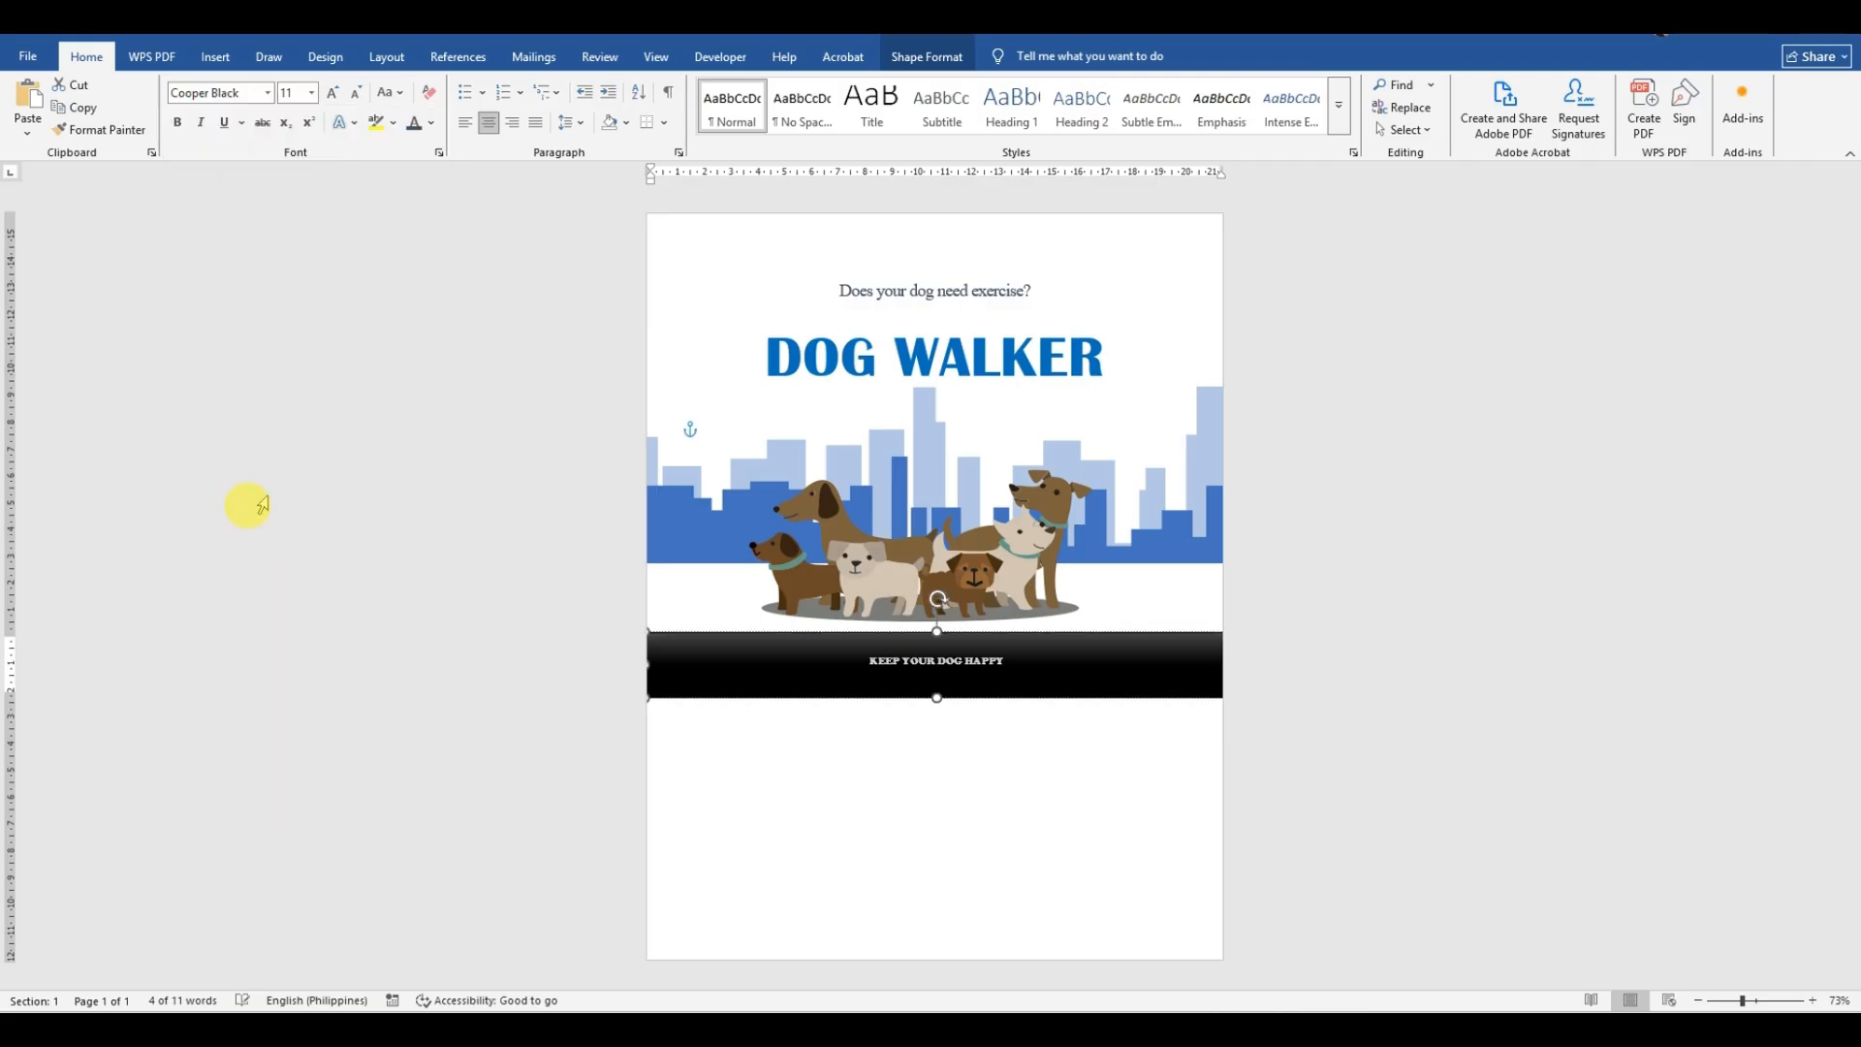
Step: Set the "KEEP YOUR DOG HAPPY" banner text to size 36 and deselect the banner
{"action": "left_click", "coordinate": [313, 93]}
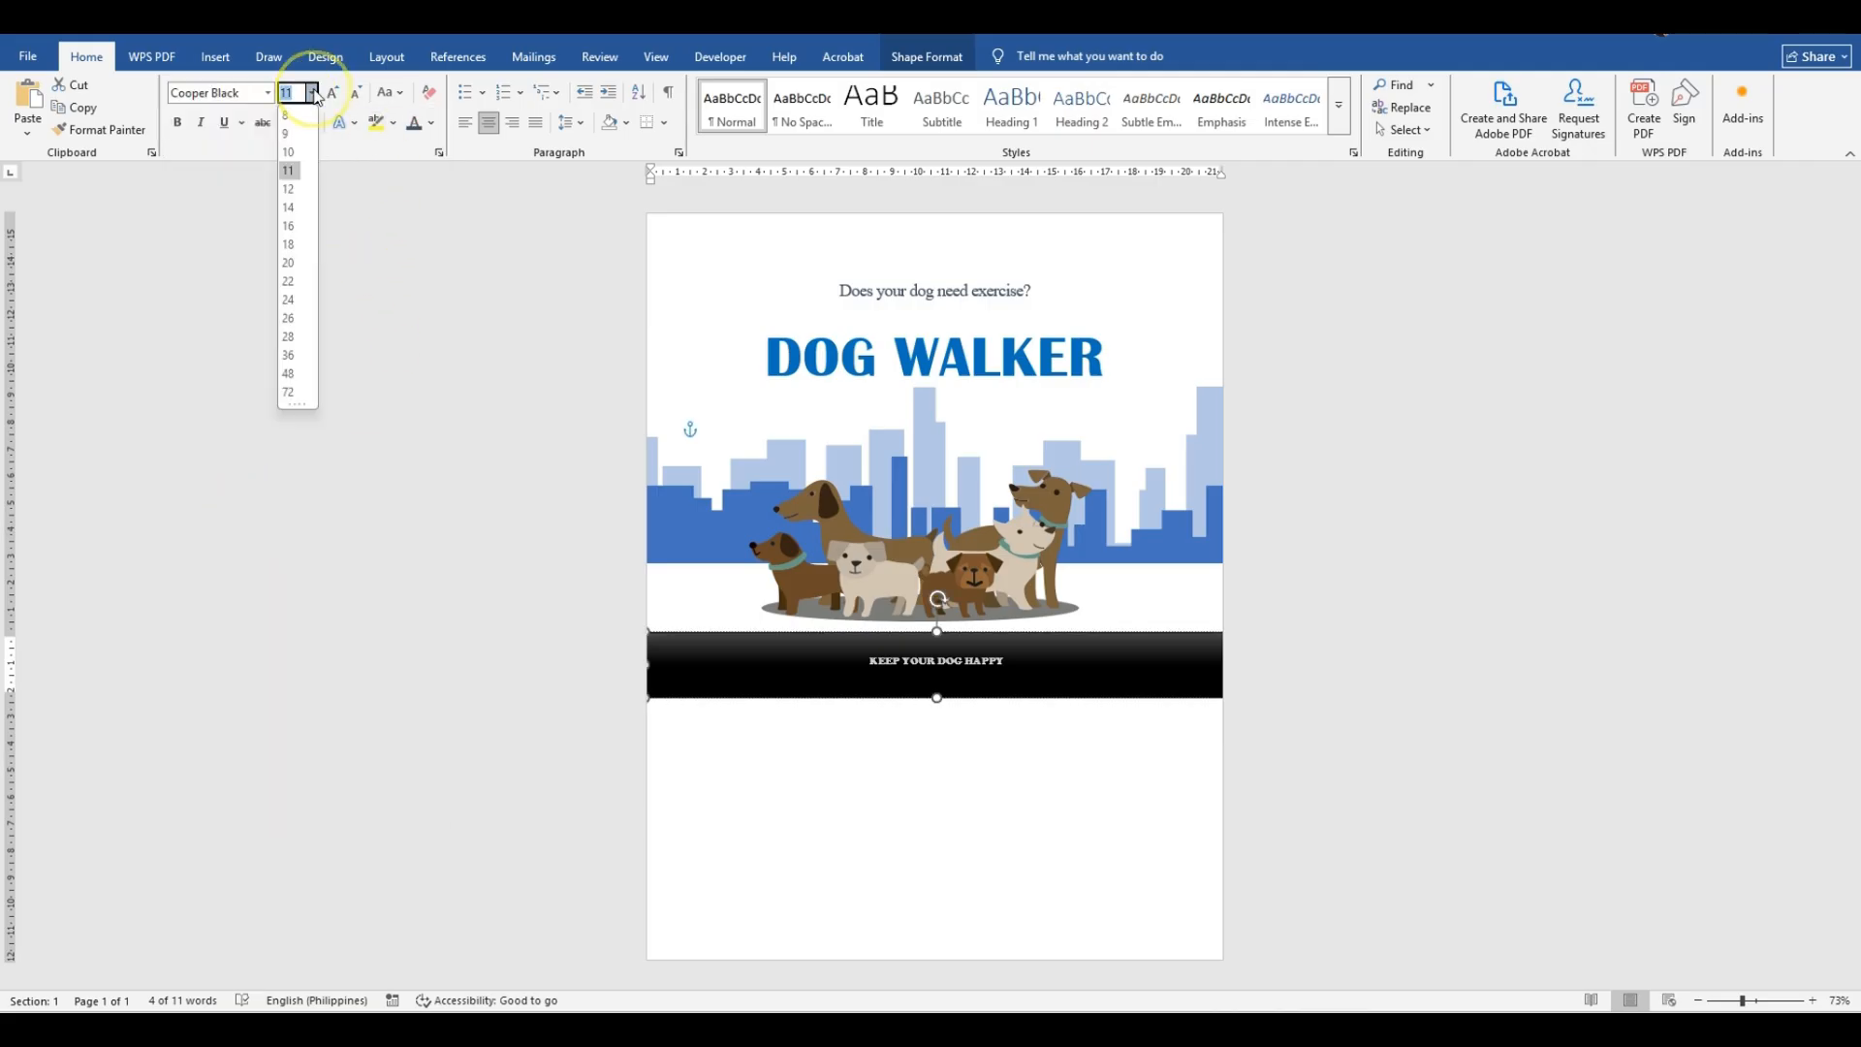
{"action": "left_click", "coordinate": [290, 355]}
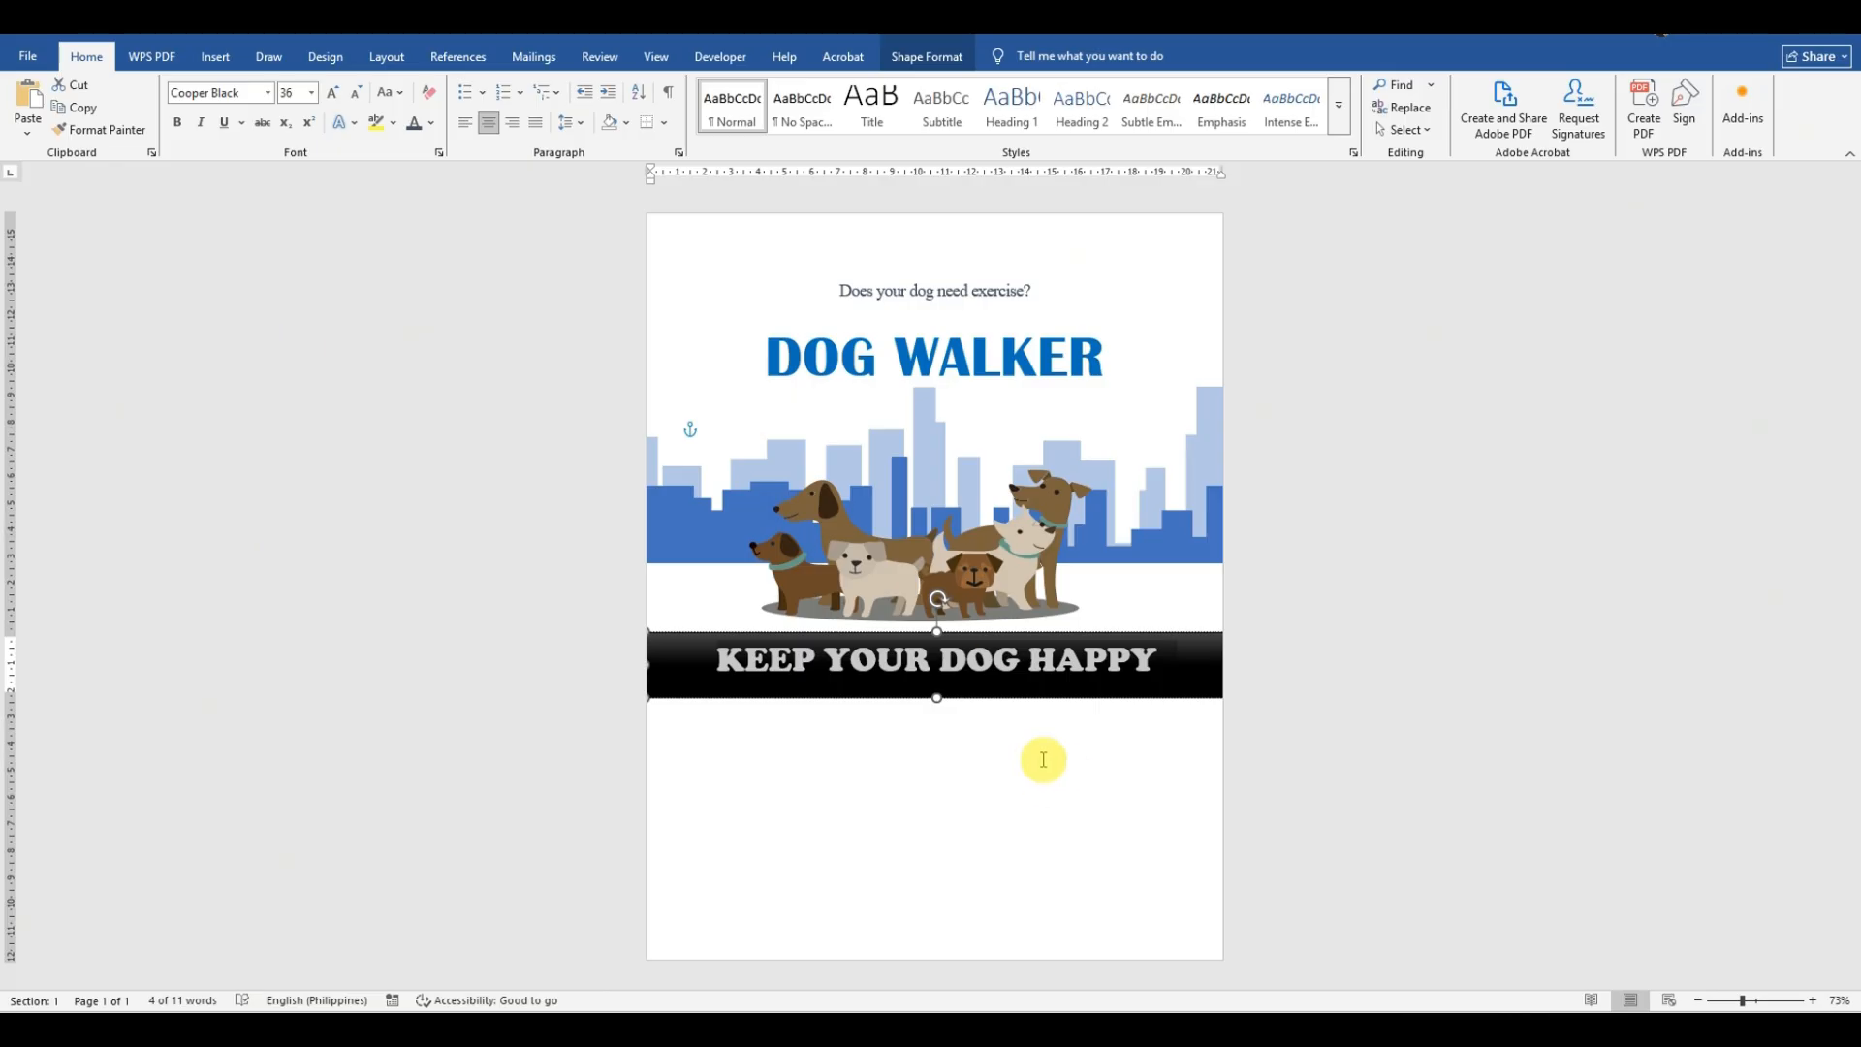
{"action": "left_click", "coordinate": [1022, 740]}
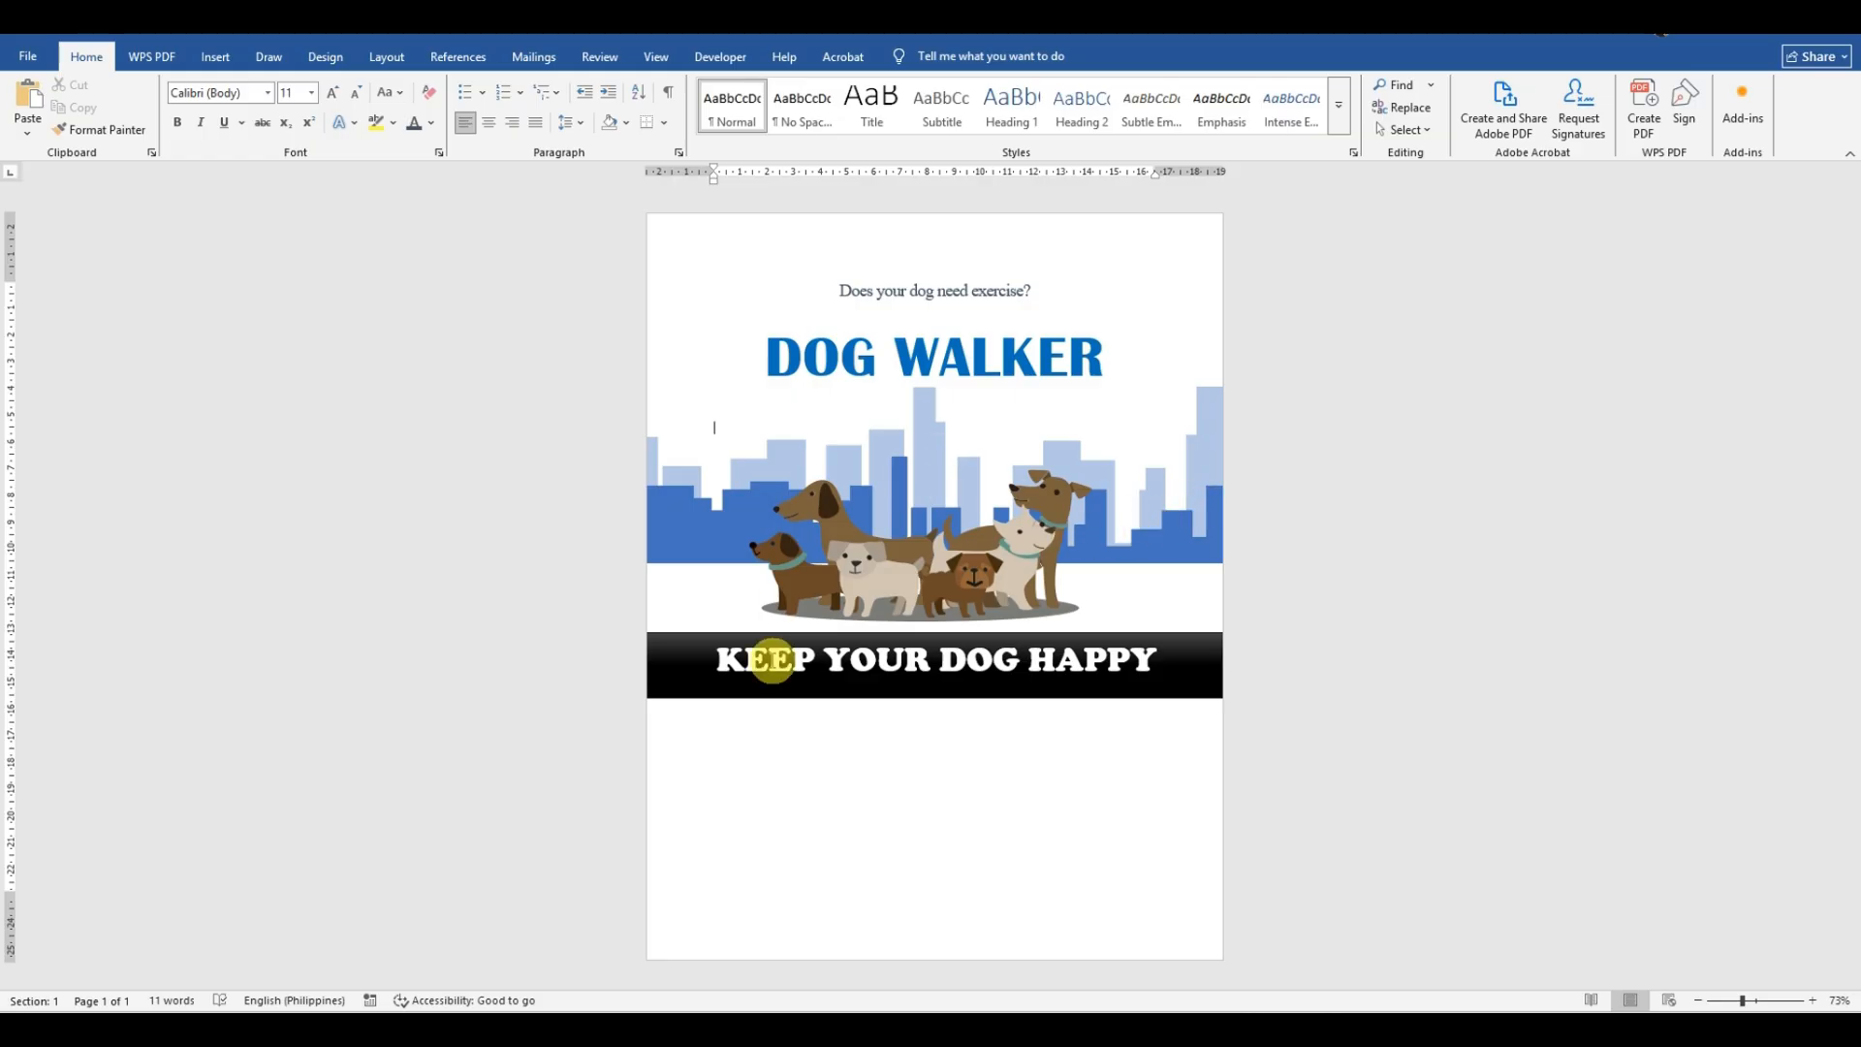
Step: Check the template flyer, and draw a rectangle about 21.55 cm wide and 9.51 cm high filling the page below the black banner
{"action": "mouse_move", "coordinate": [634, 1029]}
{"action": "left_click", "coordinate": [692, 965]}
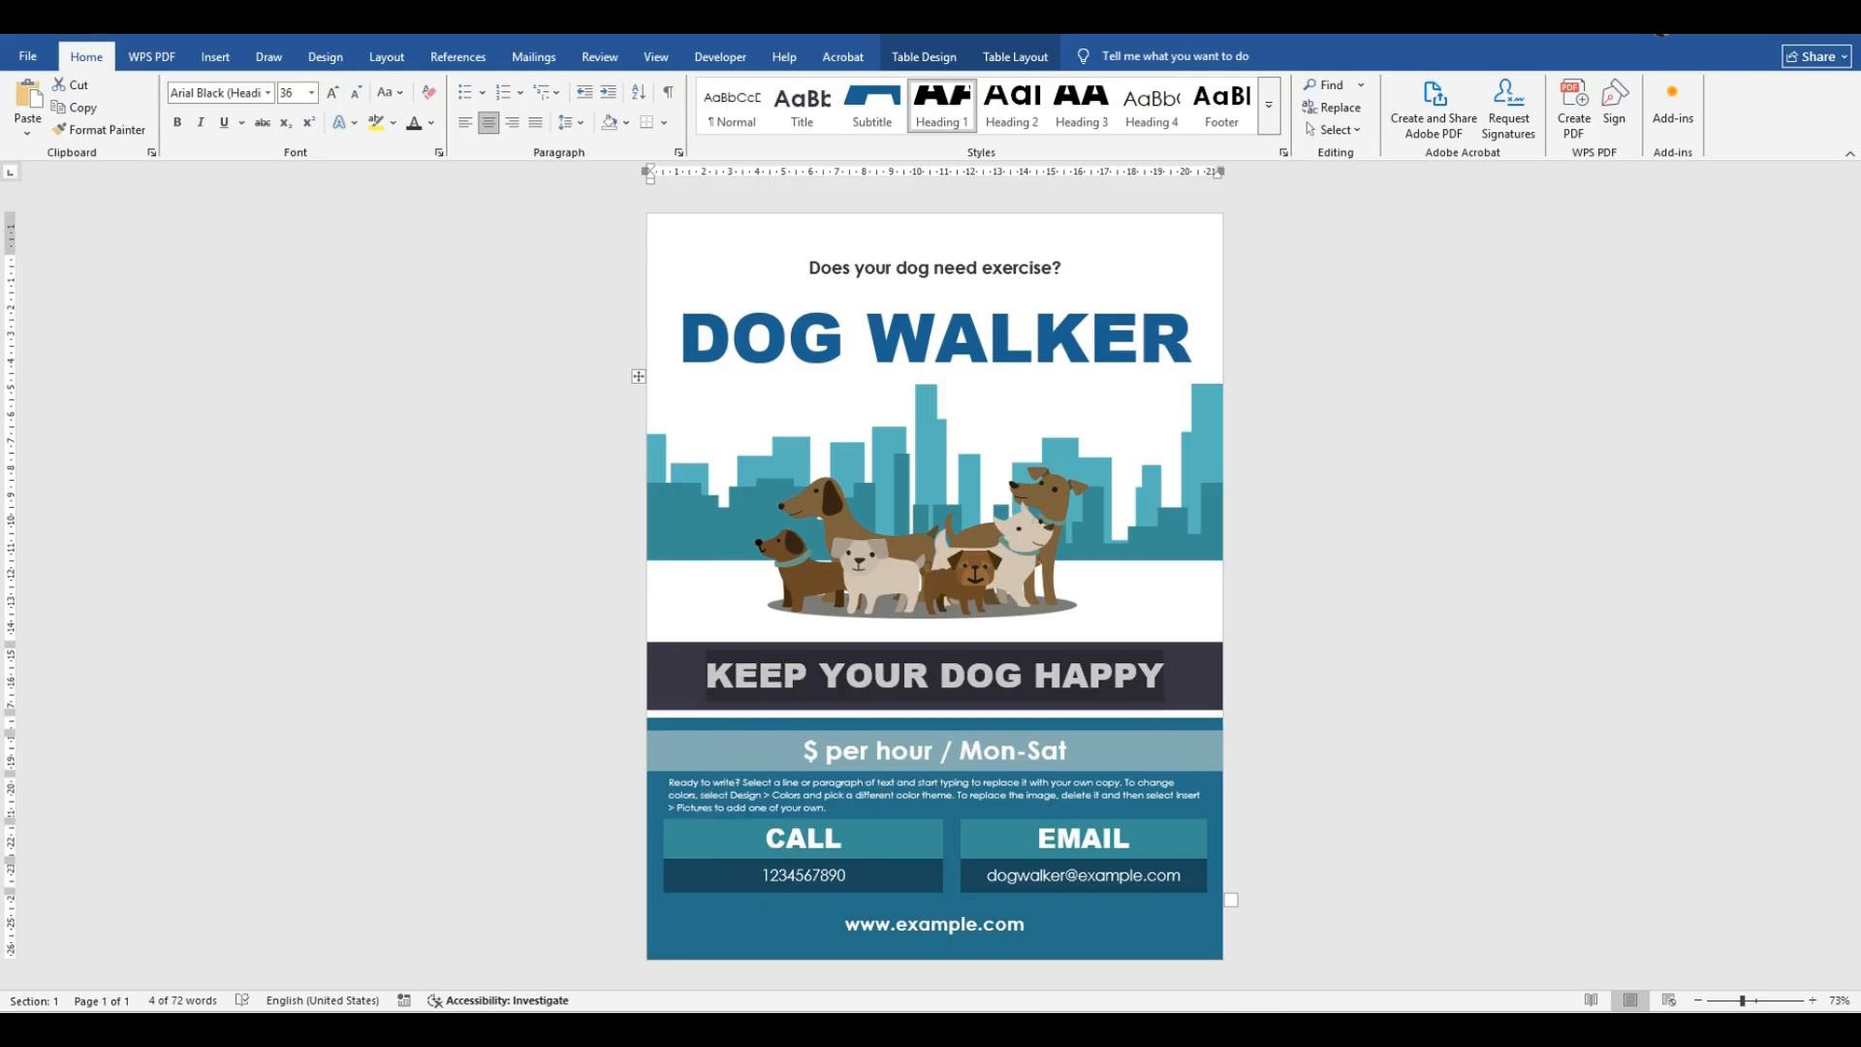
{"action": "left_click", "coordinate": [831, 959]}
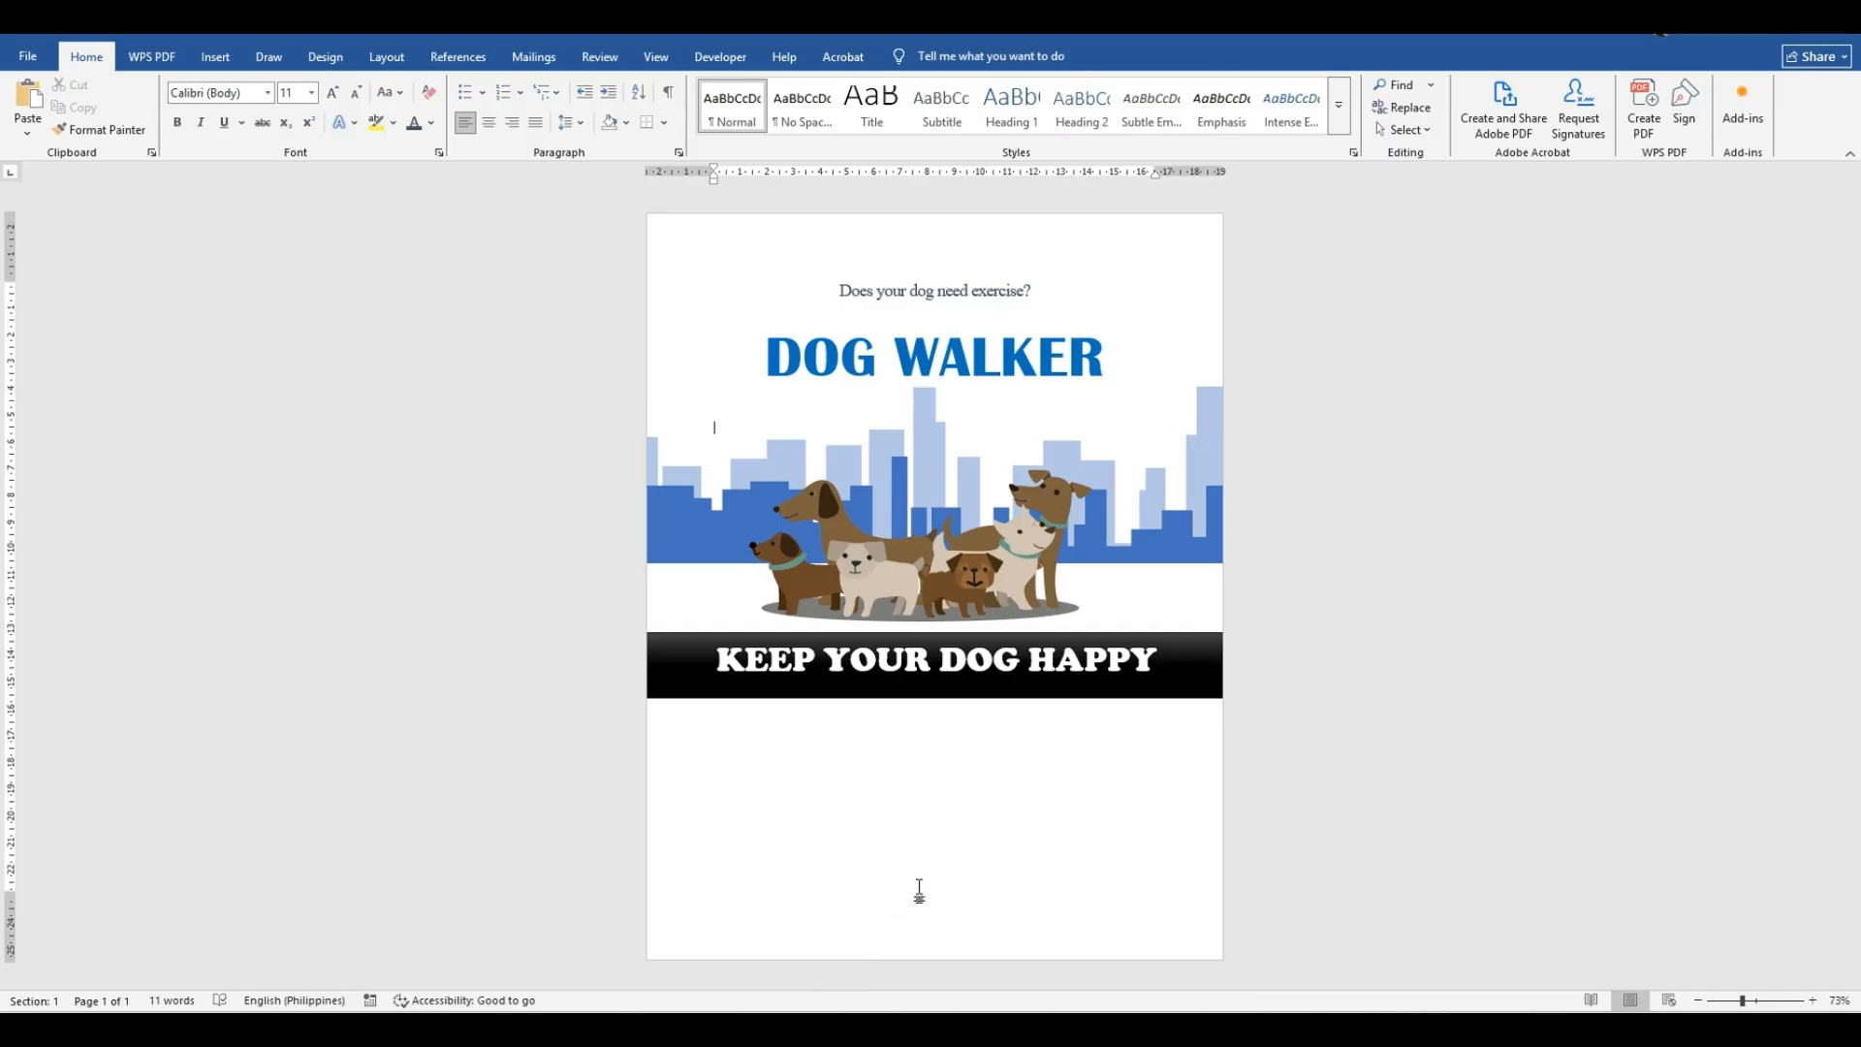
{"action": "left_click", "coordinate": [215, 57]}
{"action": "left_click", "coordinate": [267, 114]}
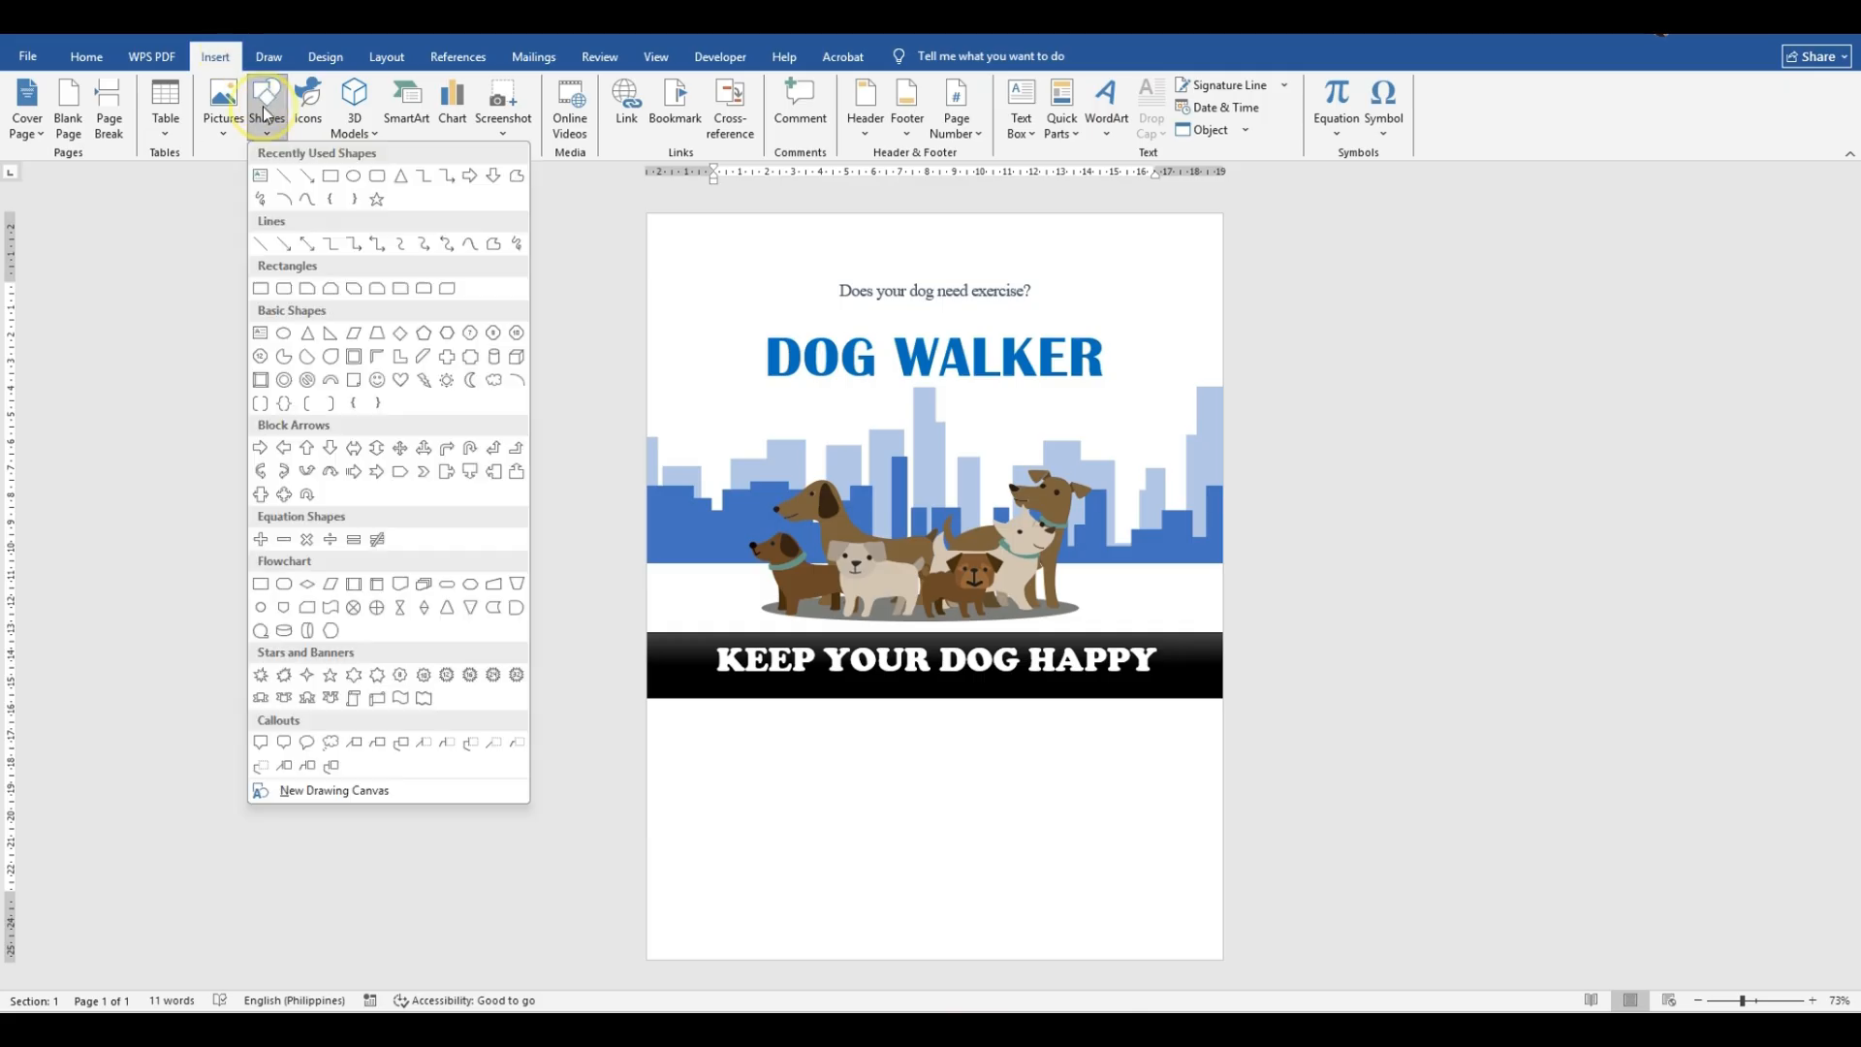
{"action": "left_click", "coordinate": [332, 177]}
{"action": "left_click_drag", "start_coordinate": [647, 706], "coordinate": [1217, 957]}
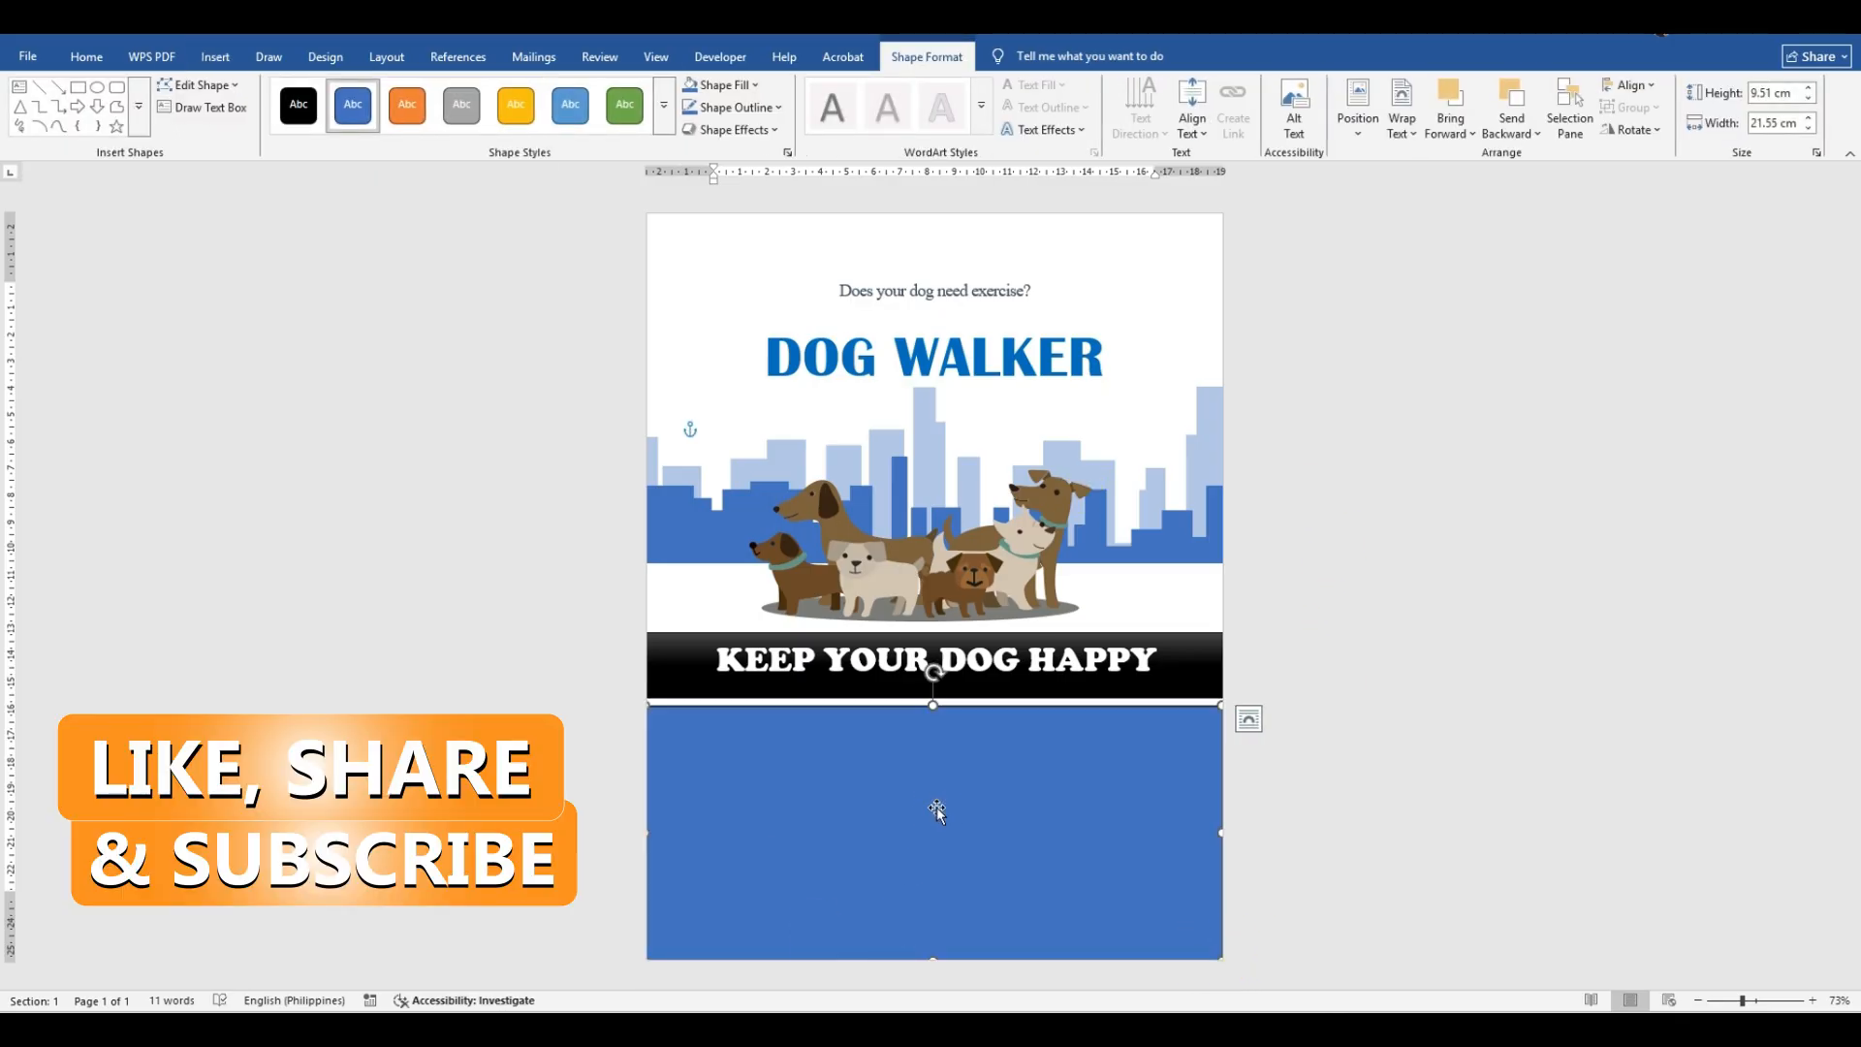
Step: Apply the semi-transparent light blue preset style to the large rectangle and deselect it
{"action": "left_click", "coordinate": [669, 114]}
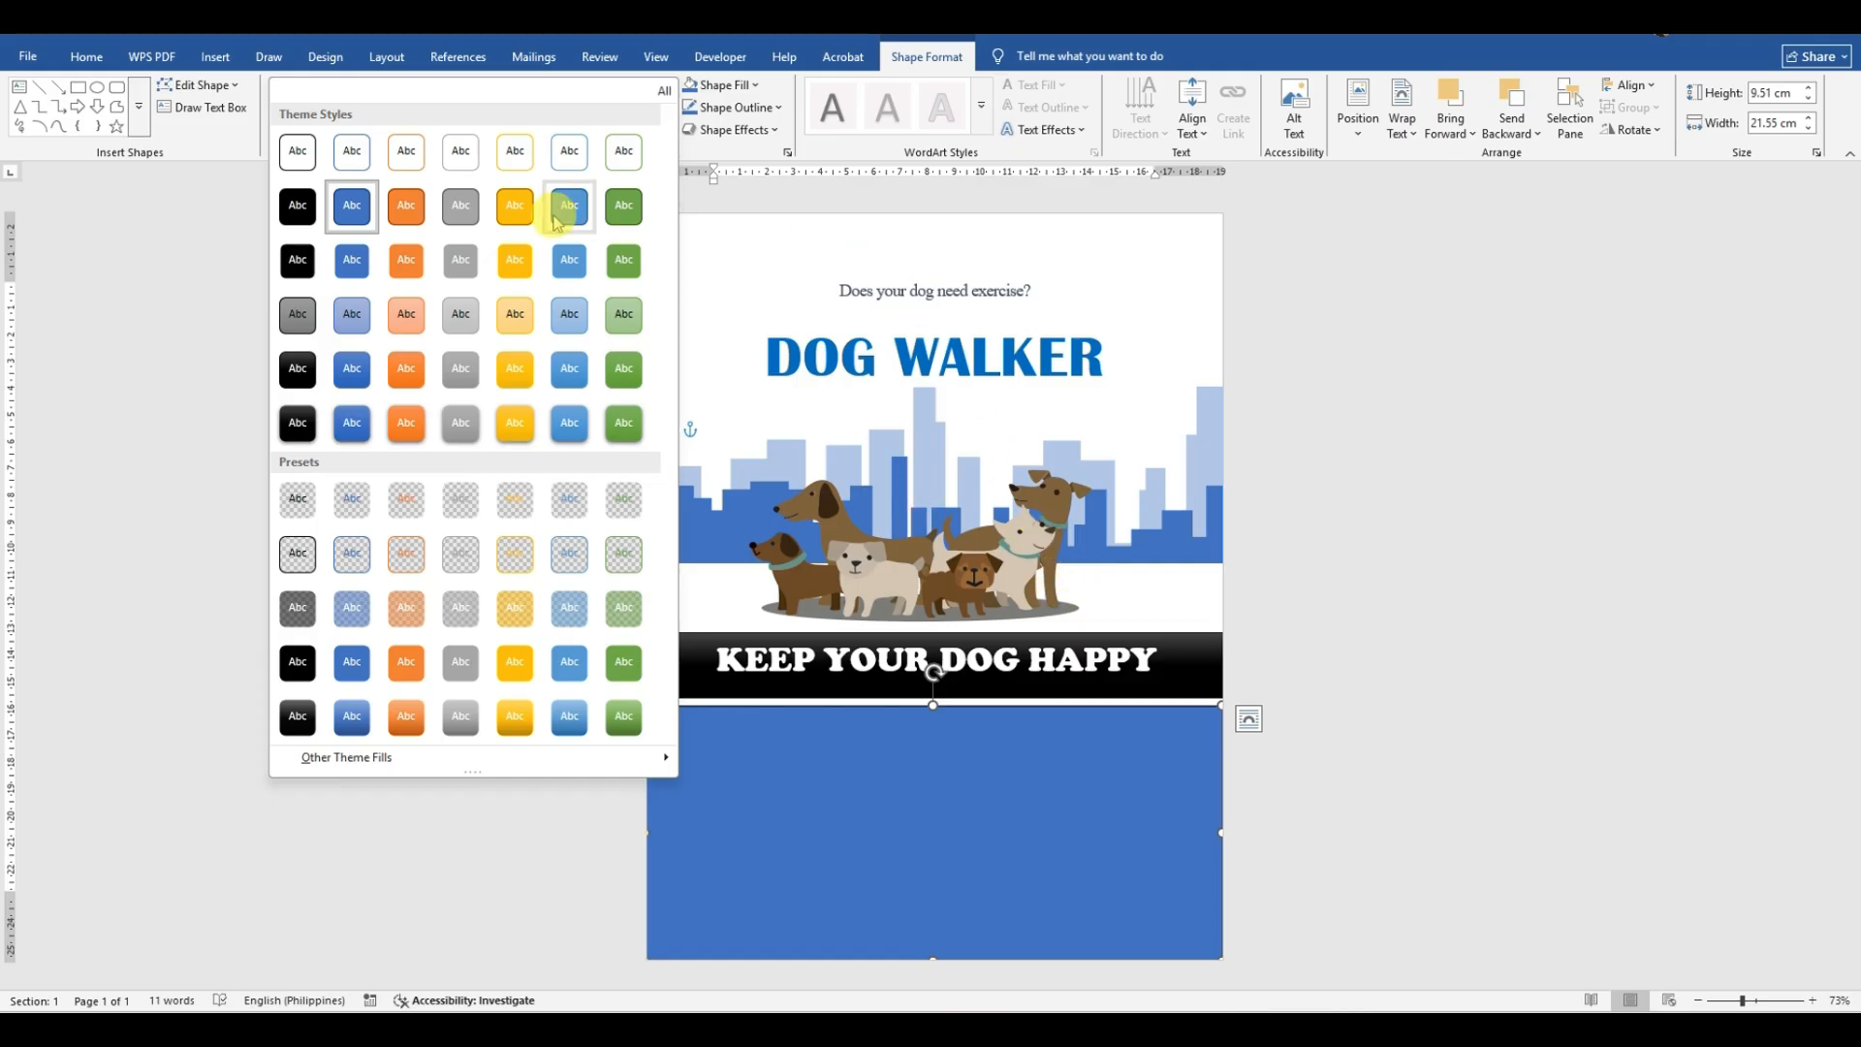
{"action": "left_click", "coordinate": [567, 611]}
{"action": "left_click", "coordinate": [1218, 621]}
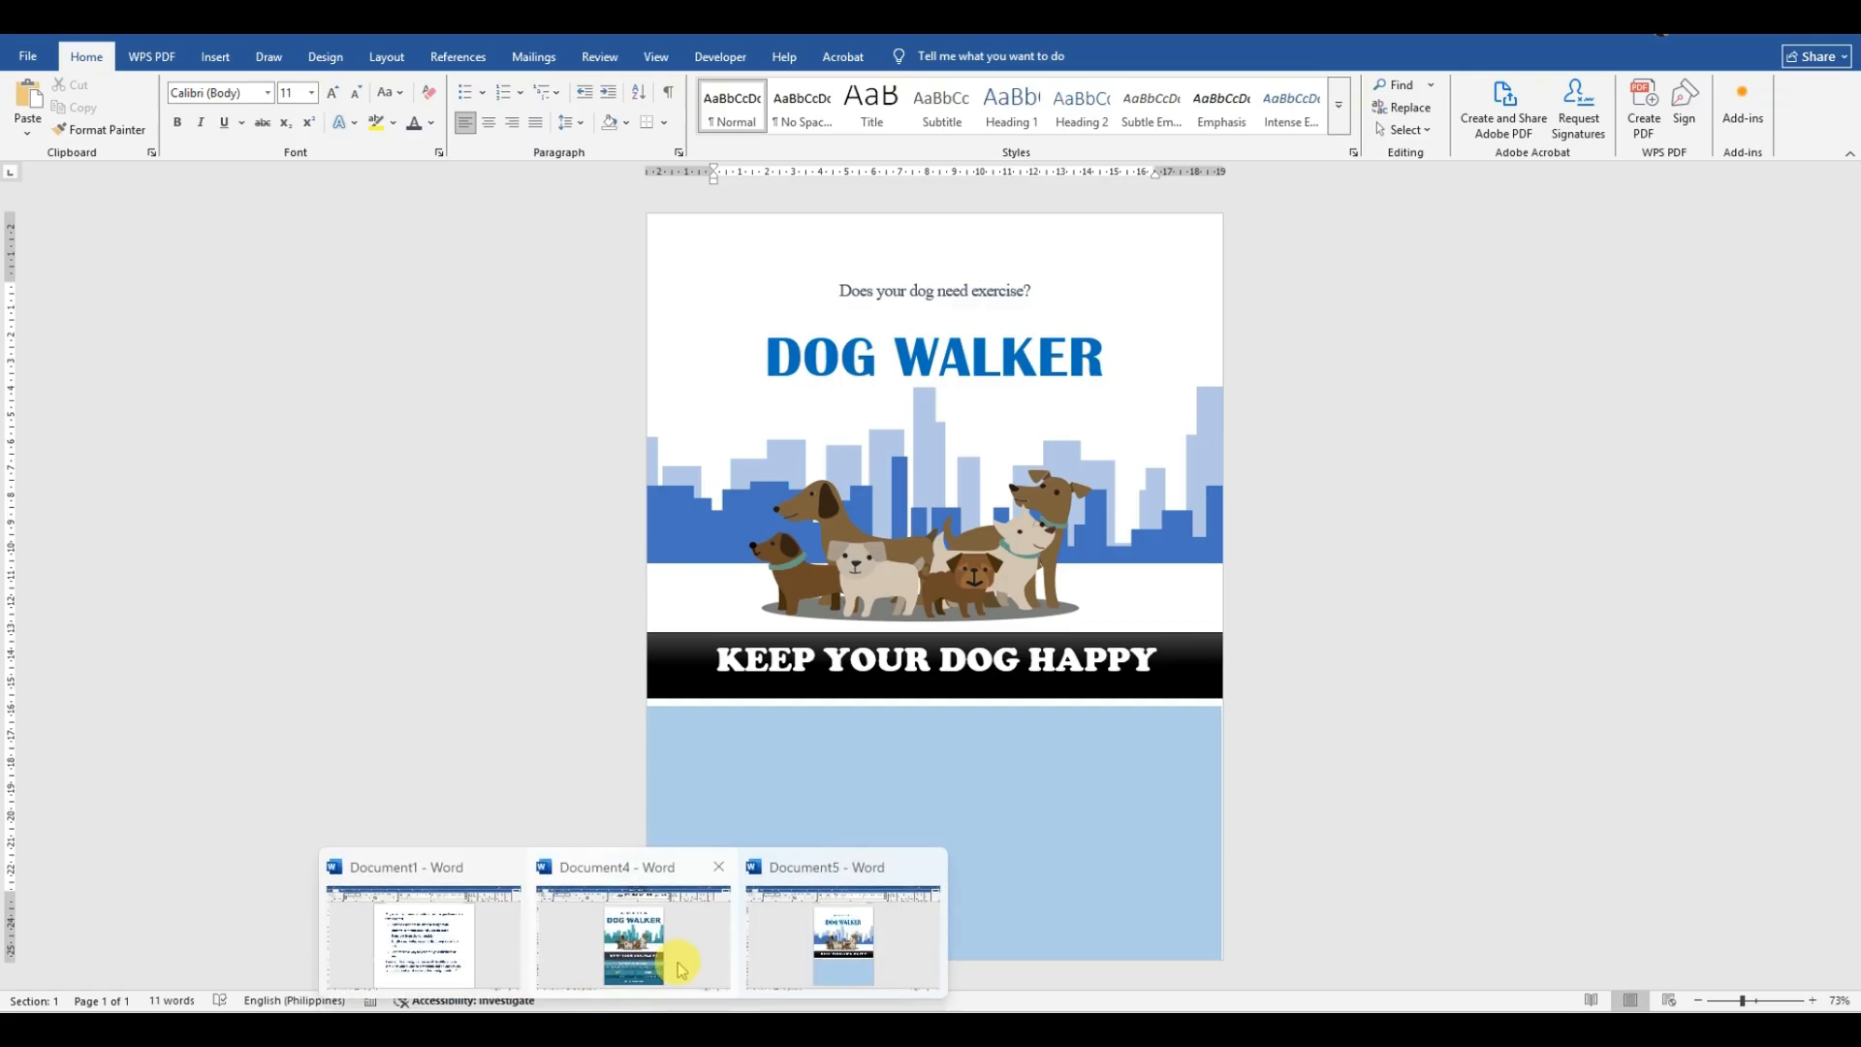
Step: Check the template's lower section, and add a Simple Text Box at the upper edge of the new flyer's light blue panel
{"action": "left_click", "coordinate": [681, 963]}
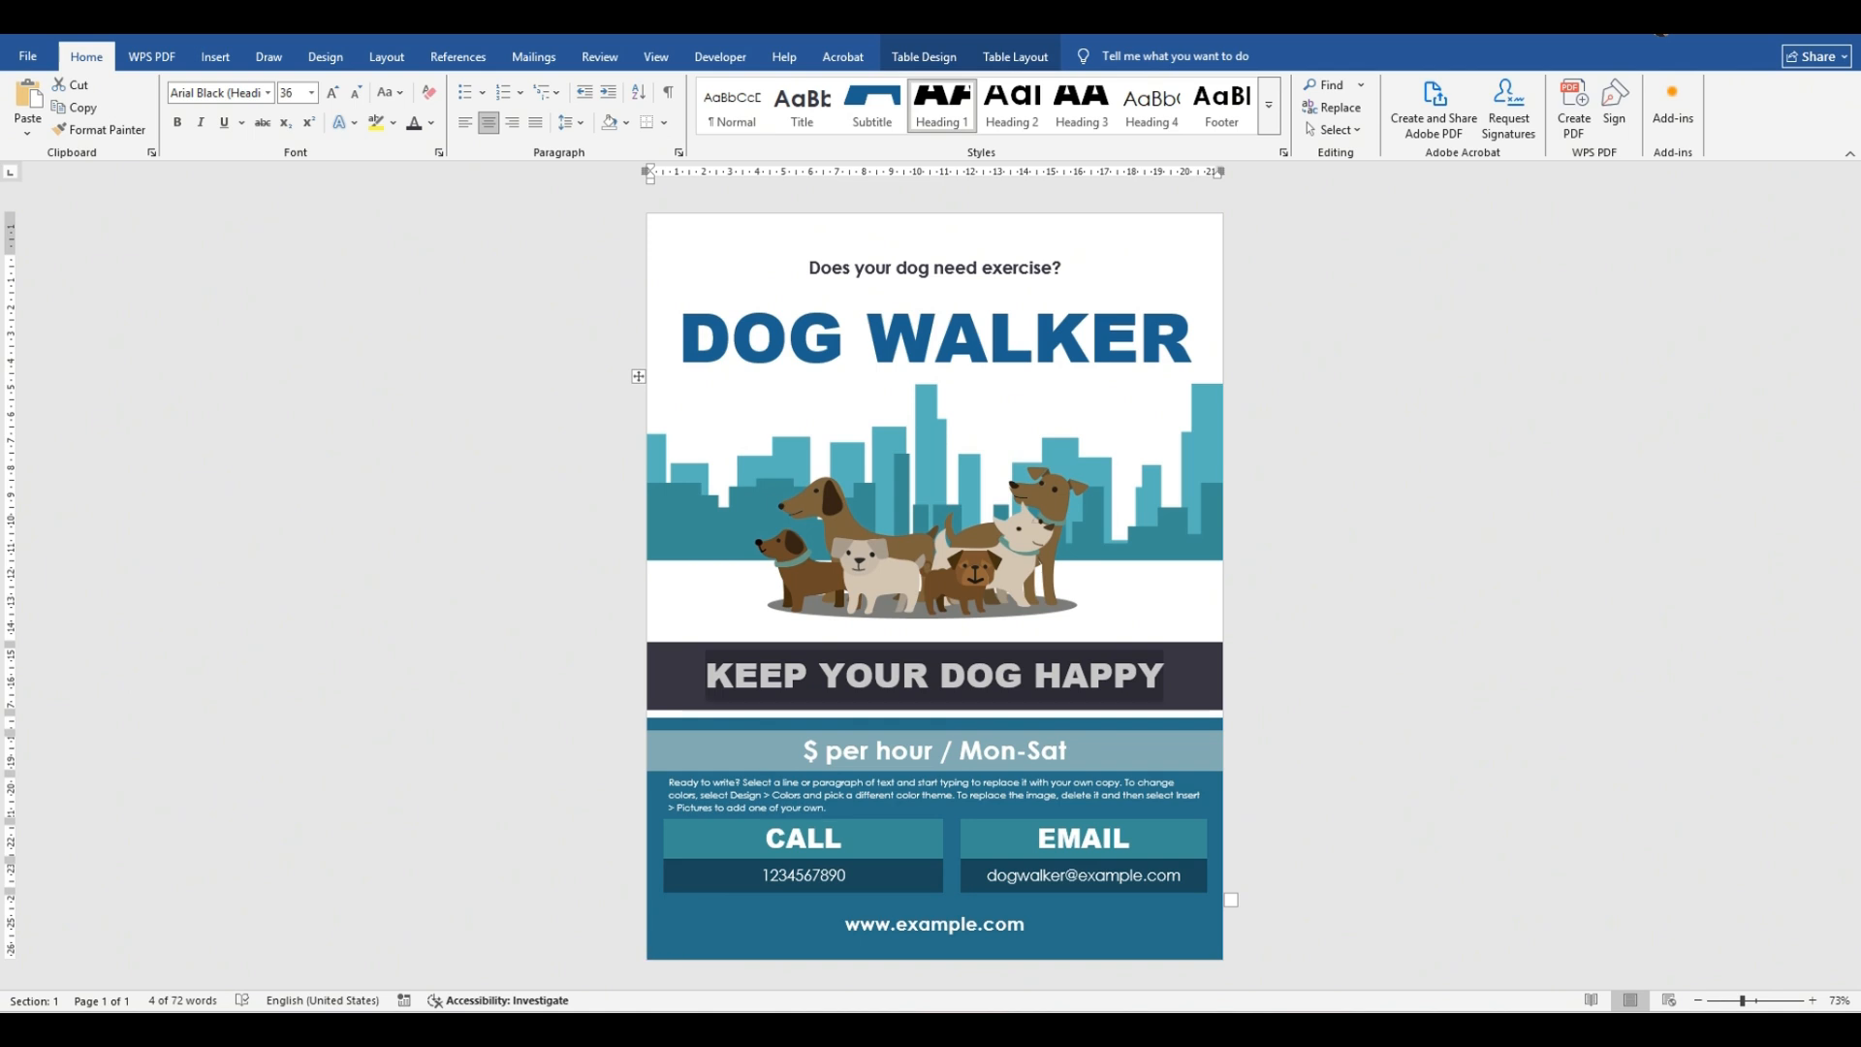
{"action": "mouse_move", "coordinate": [632, 1027]}
{"action": "left_click", "coordinate": [868, 901]}
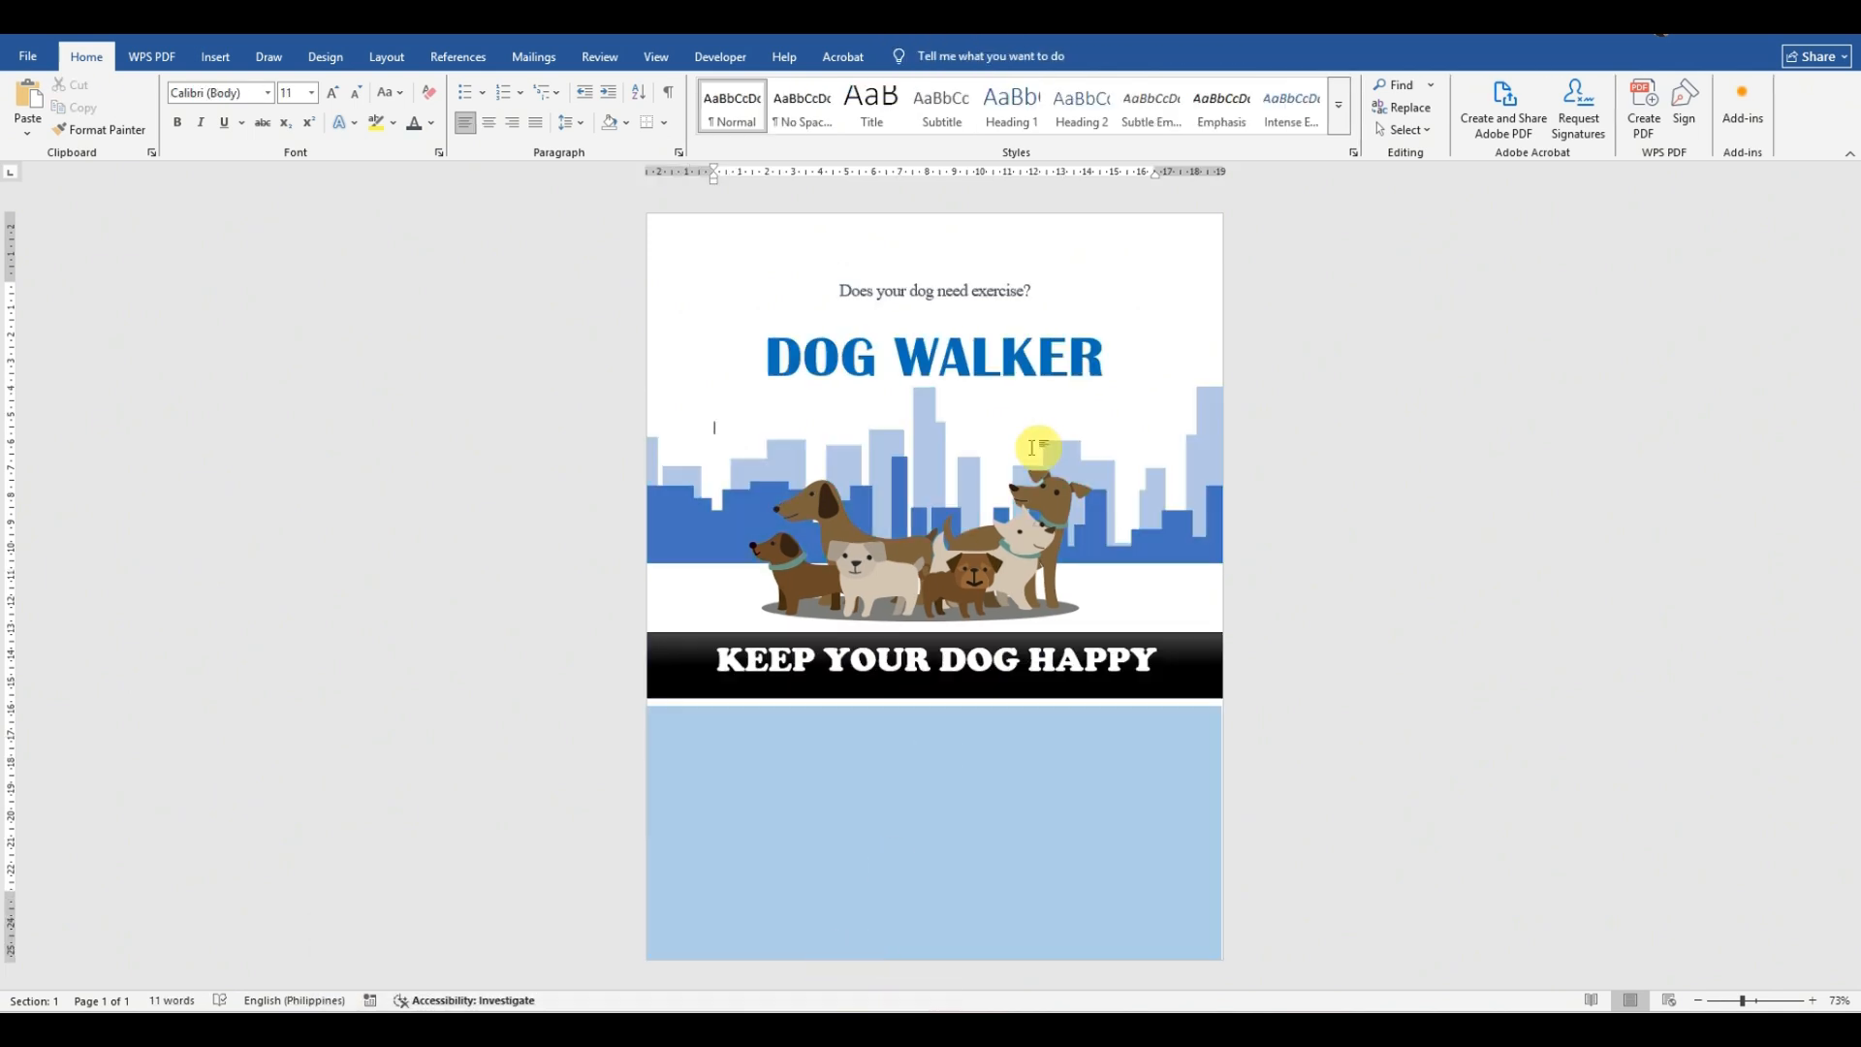
{"action": "left_click", "coordinate": [219, 59]}
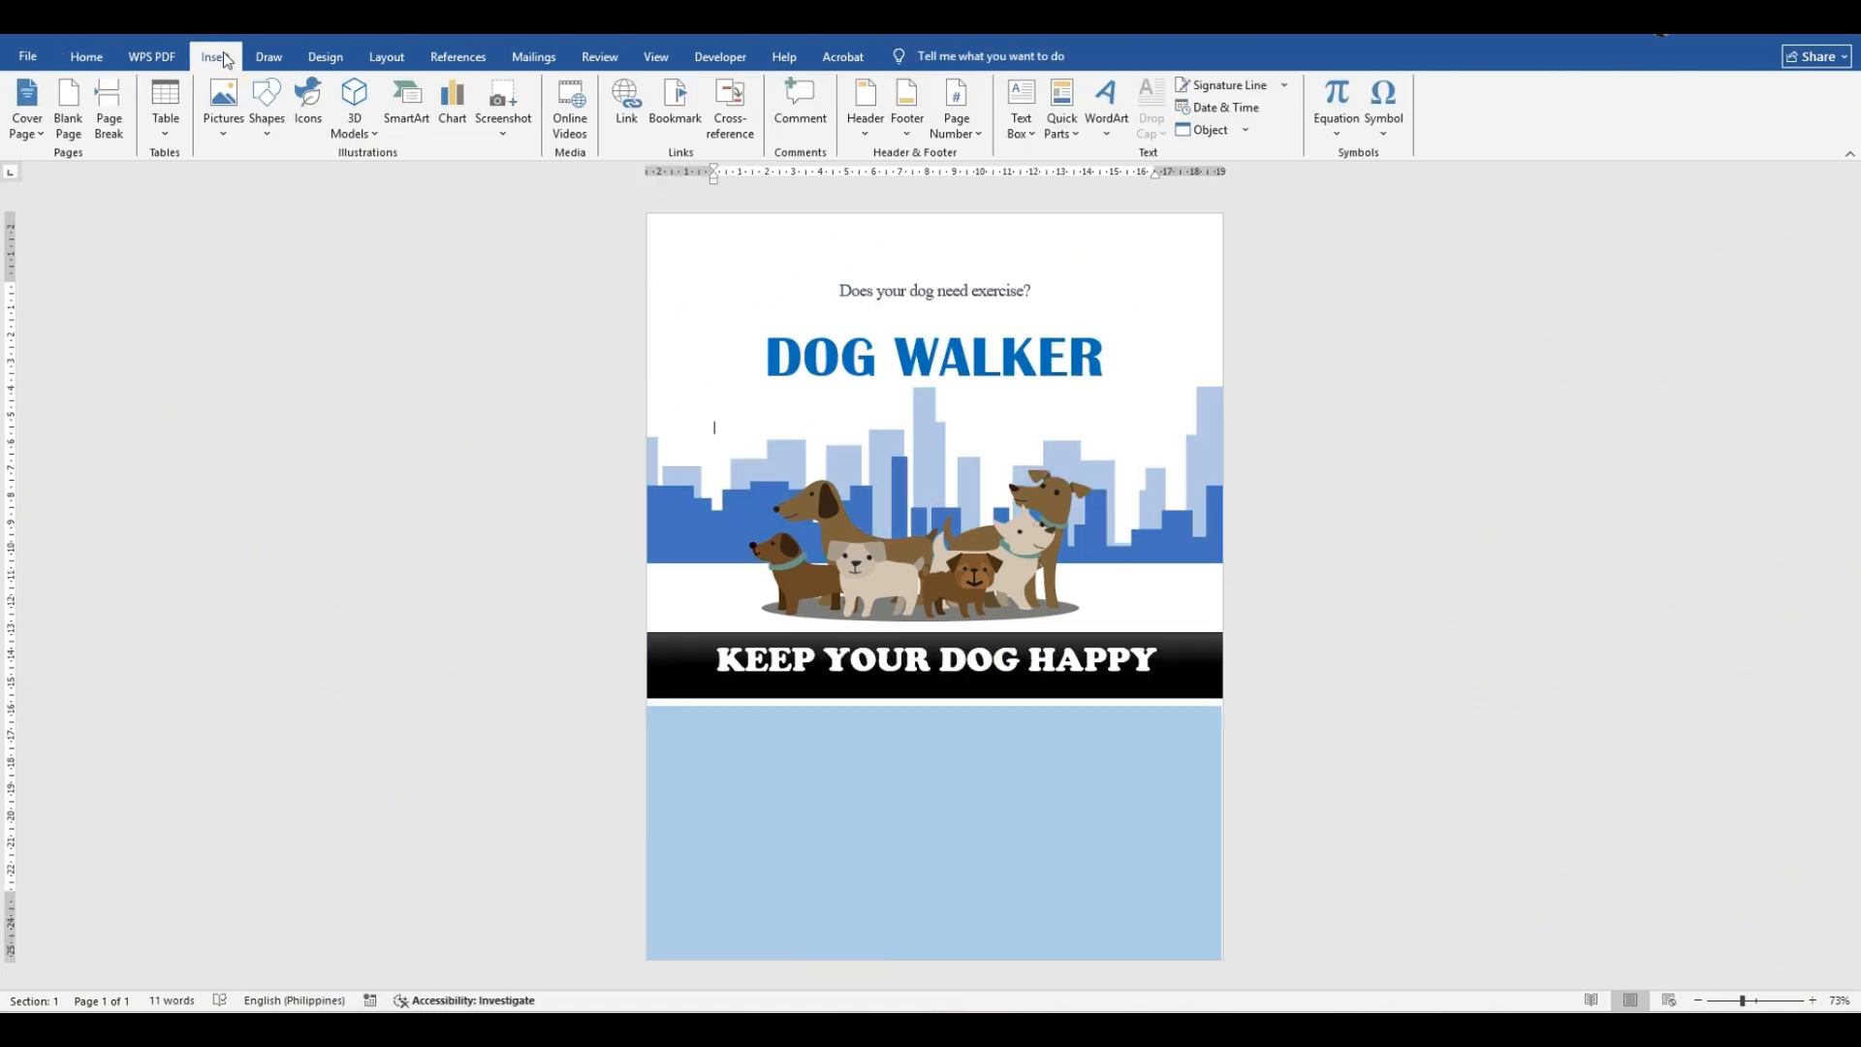
{"action": "left_click", "coordinate": [1022, 133]}
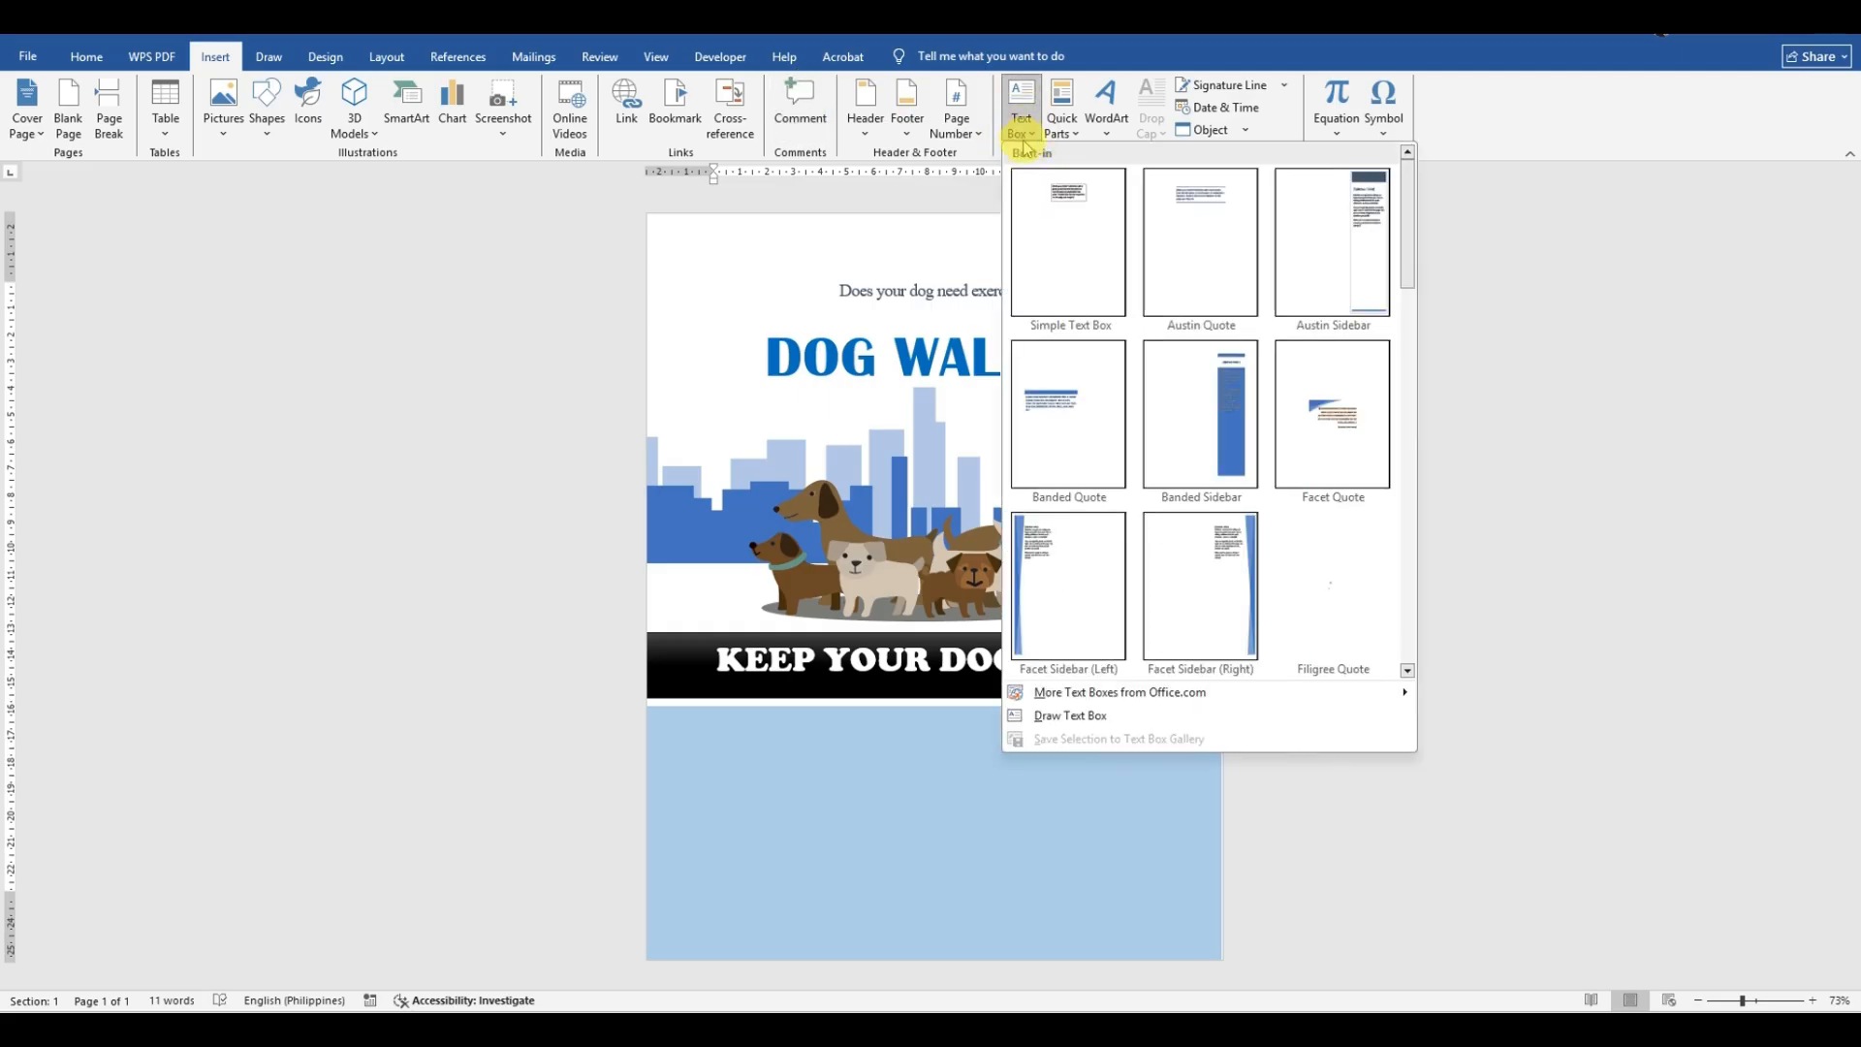
{"action": "left_click", "coordinate": [1055, 209]}
{"action": "left_click_drag", "start_coordinate": [958, 439], "coordinate": [942, 720]}
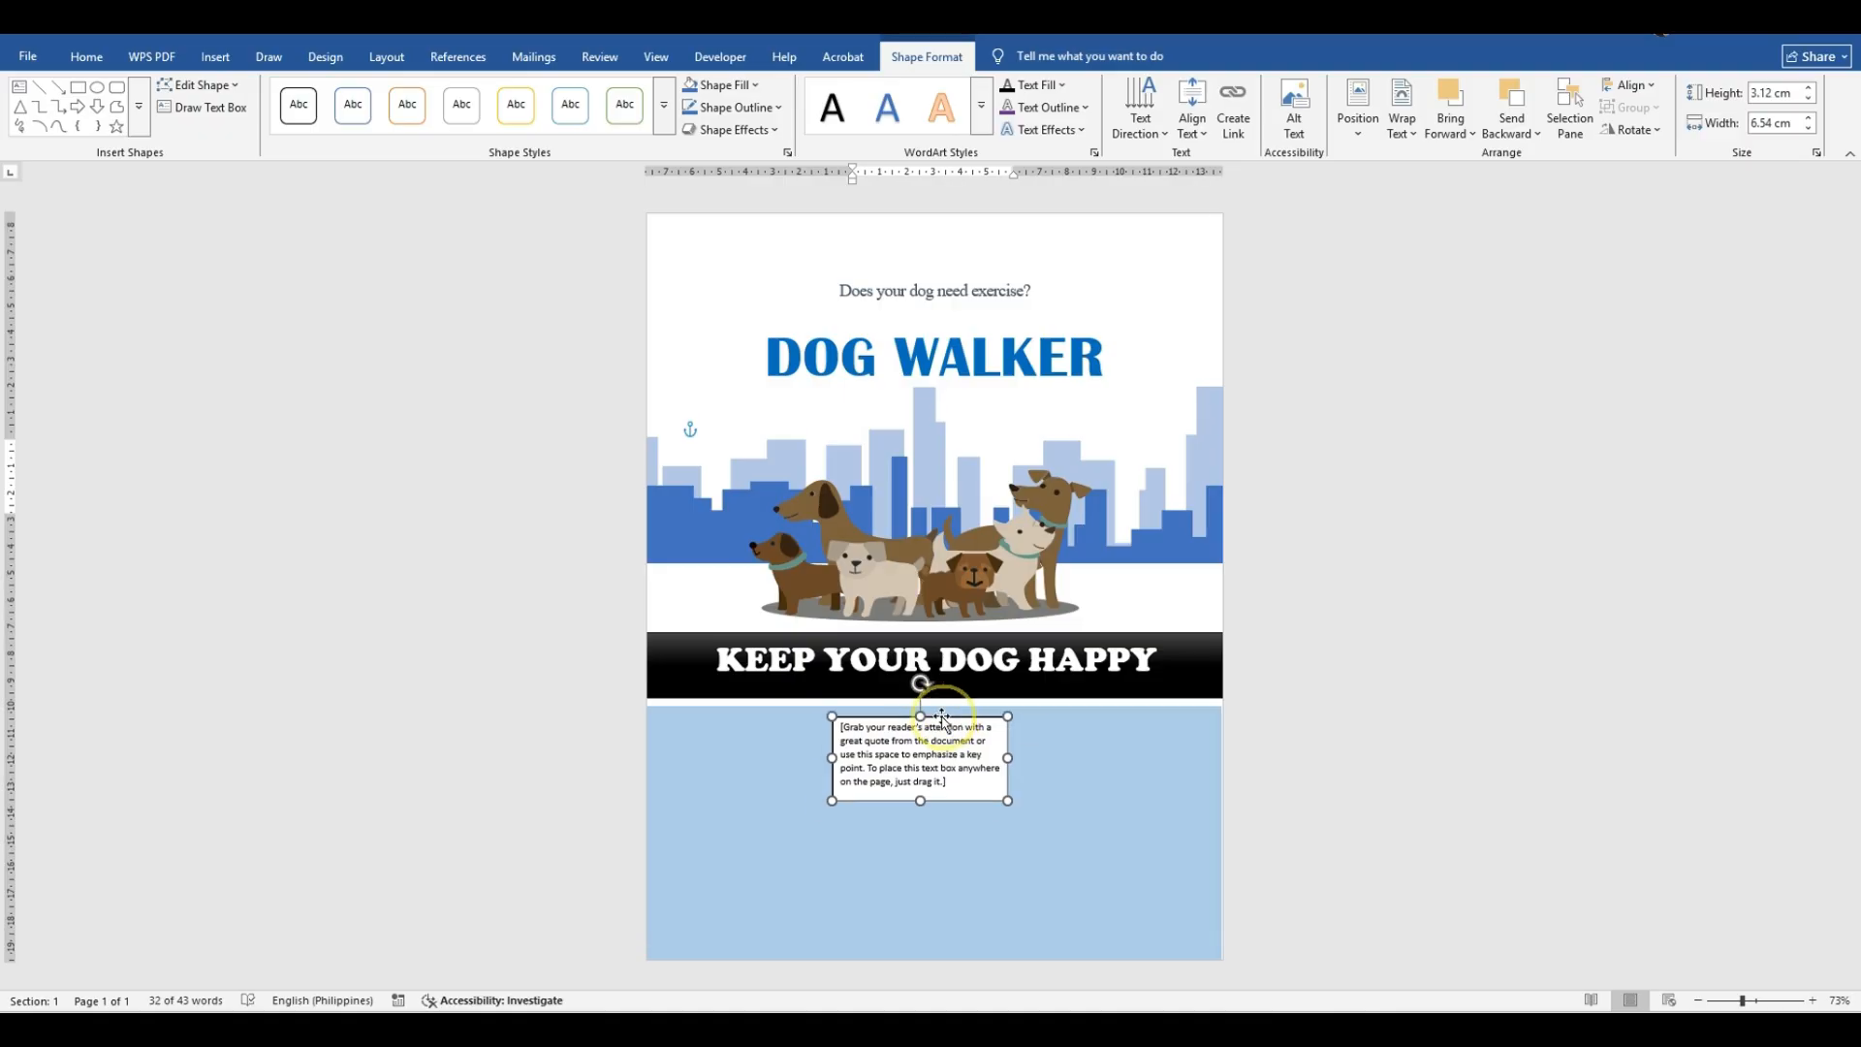
Step: Stretch the text box to about 21.52 cm wide so it spans the page, and apply the solid blue preset style
{"action": "left_click_drag", "start_coordinate": [832, 758], "coordinate": [641, 755]}
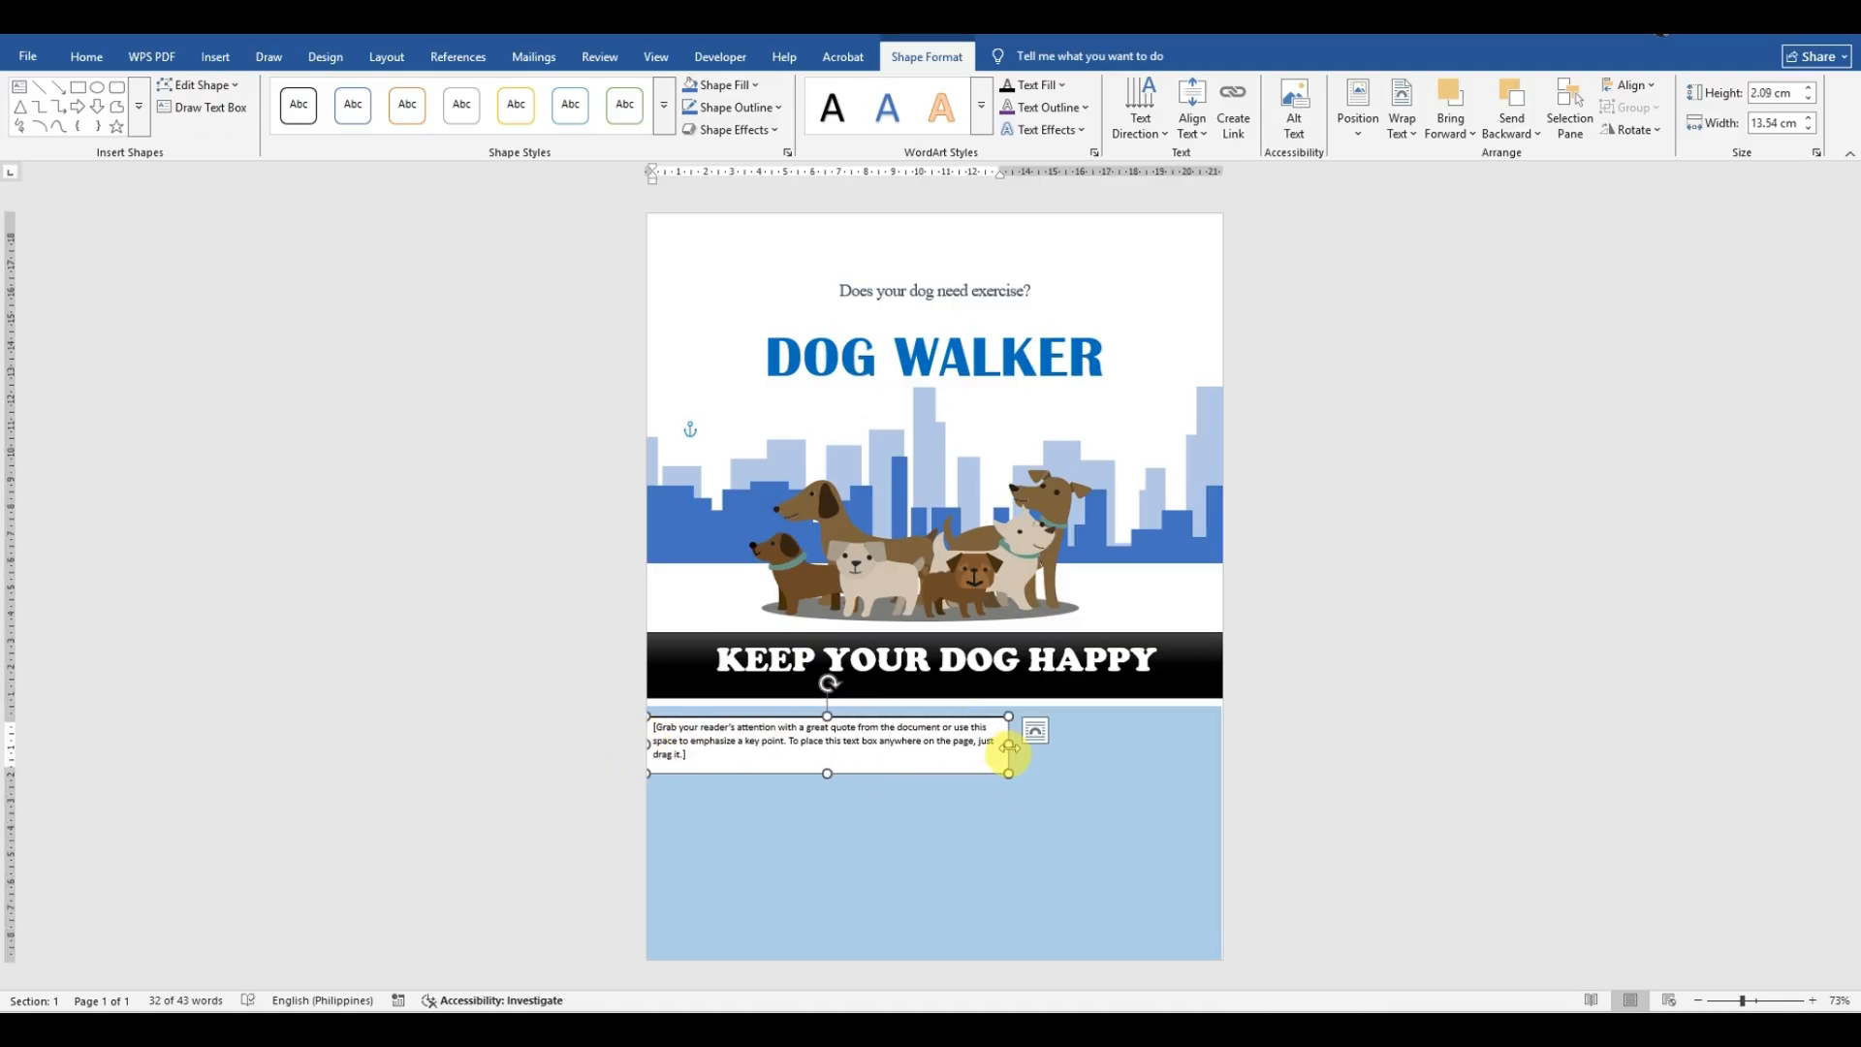
{"action": "left_click_drag", "start_coordinate": [1008, 747], "coordinate": [1219, 773]}
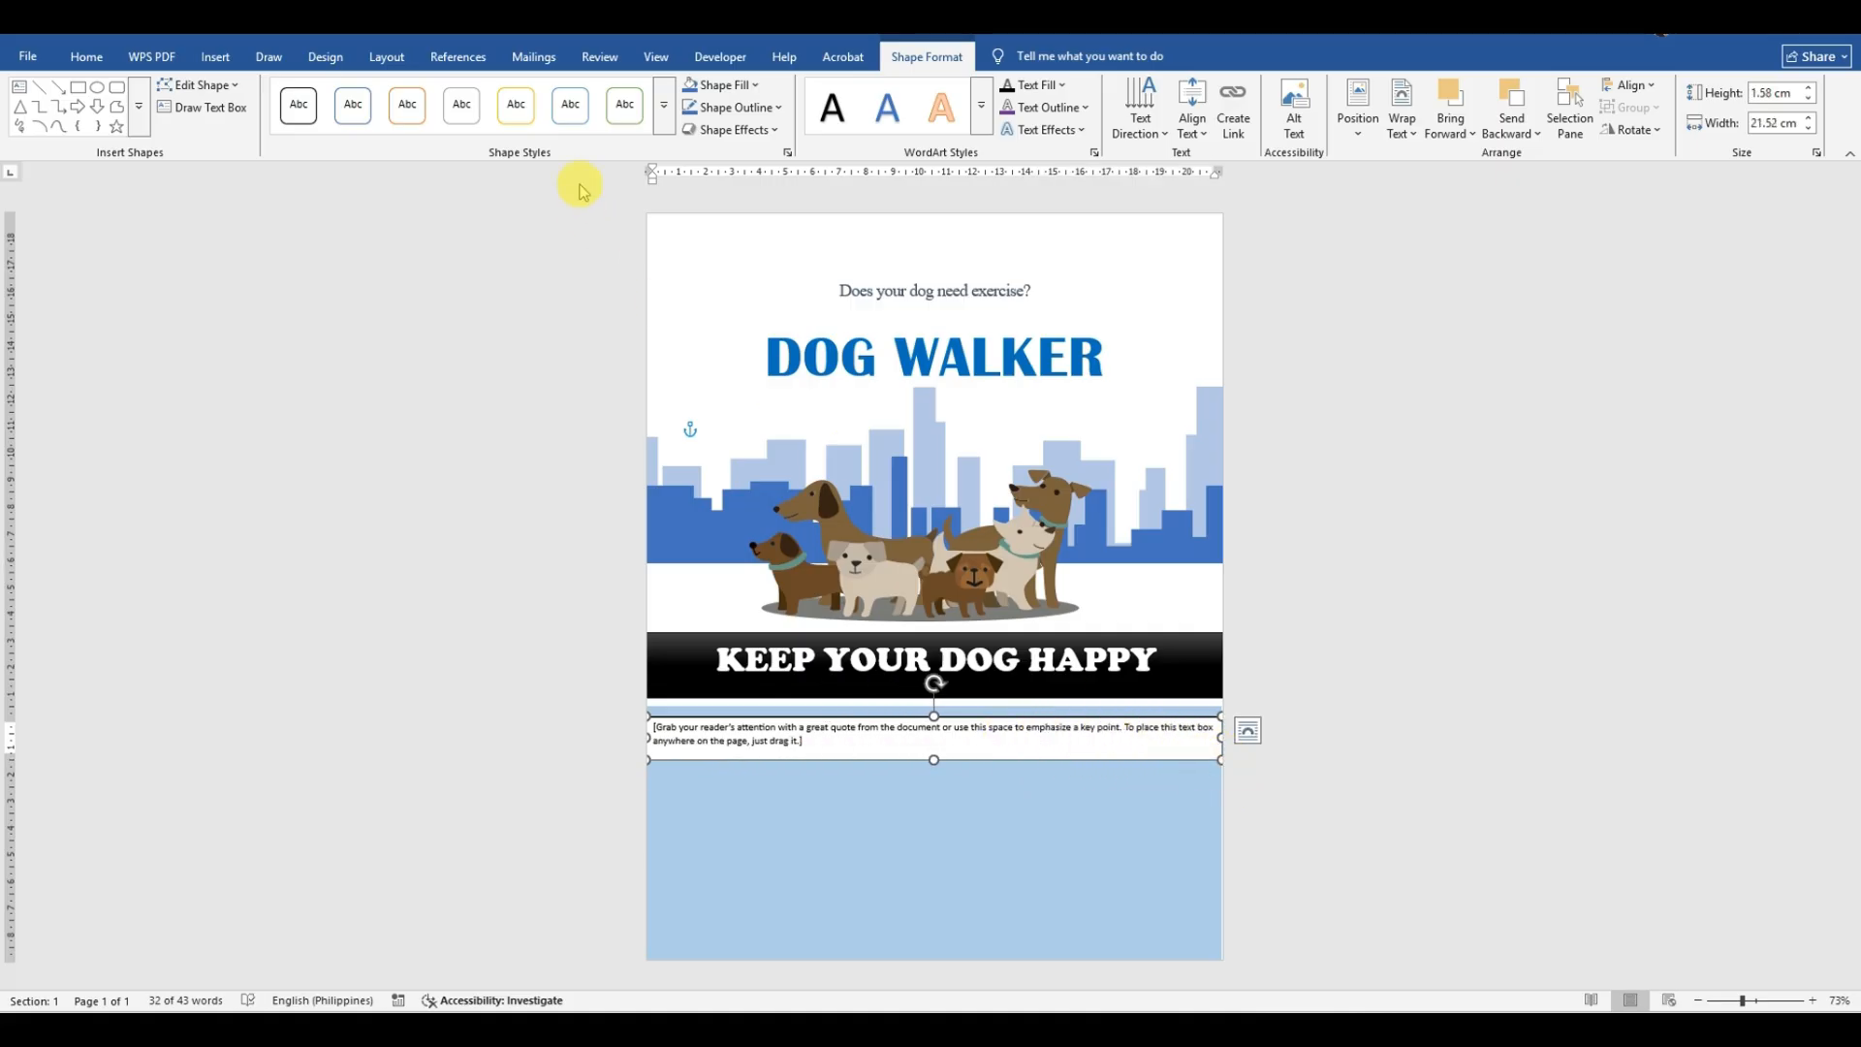
{"action": "left_click", "coordinate": [664, 104]}
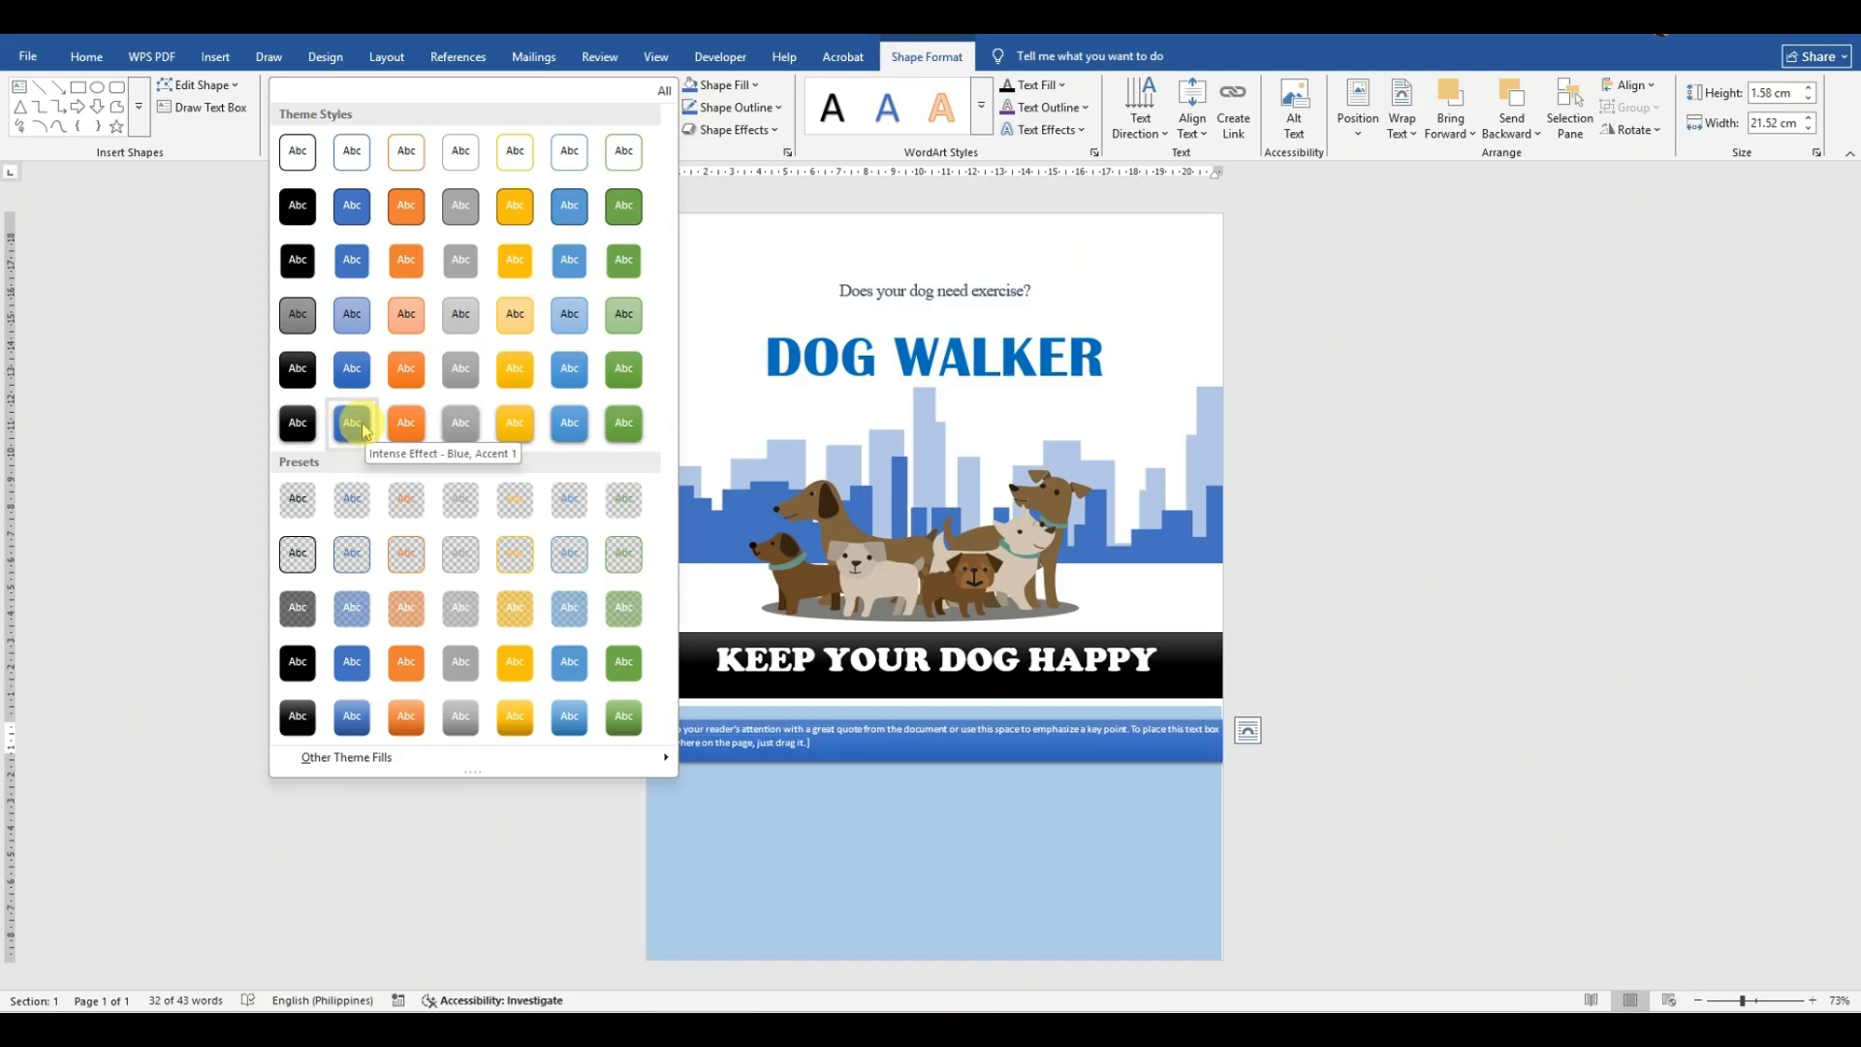
{"action": "left_click", "coordinate": [354, 665]}
Step: Delete the placeholder quote text inside the blue text box
{"action": "left_click", "coordinate": [817, 738]}
{"action": "left_click", "coordinate": [819, 743]}
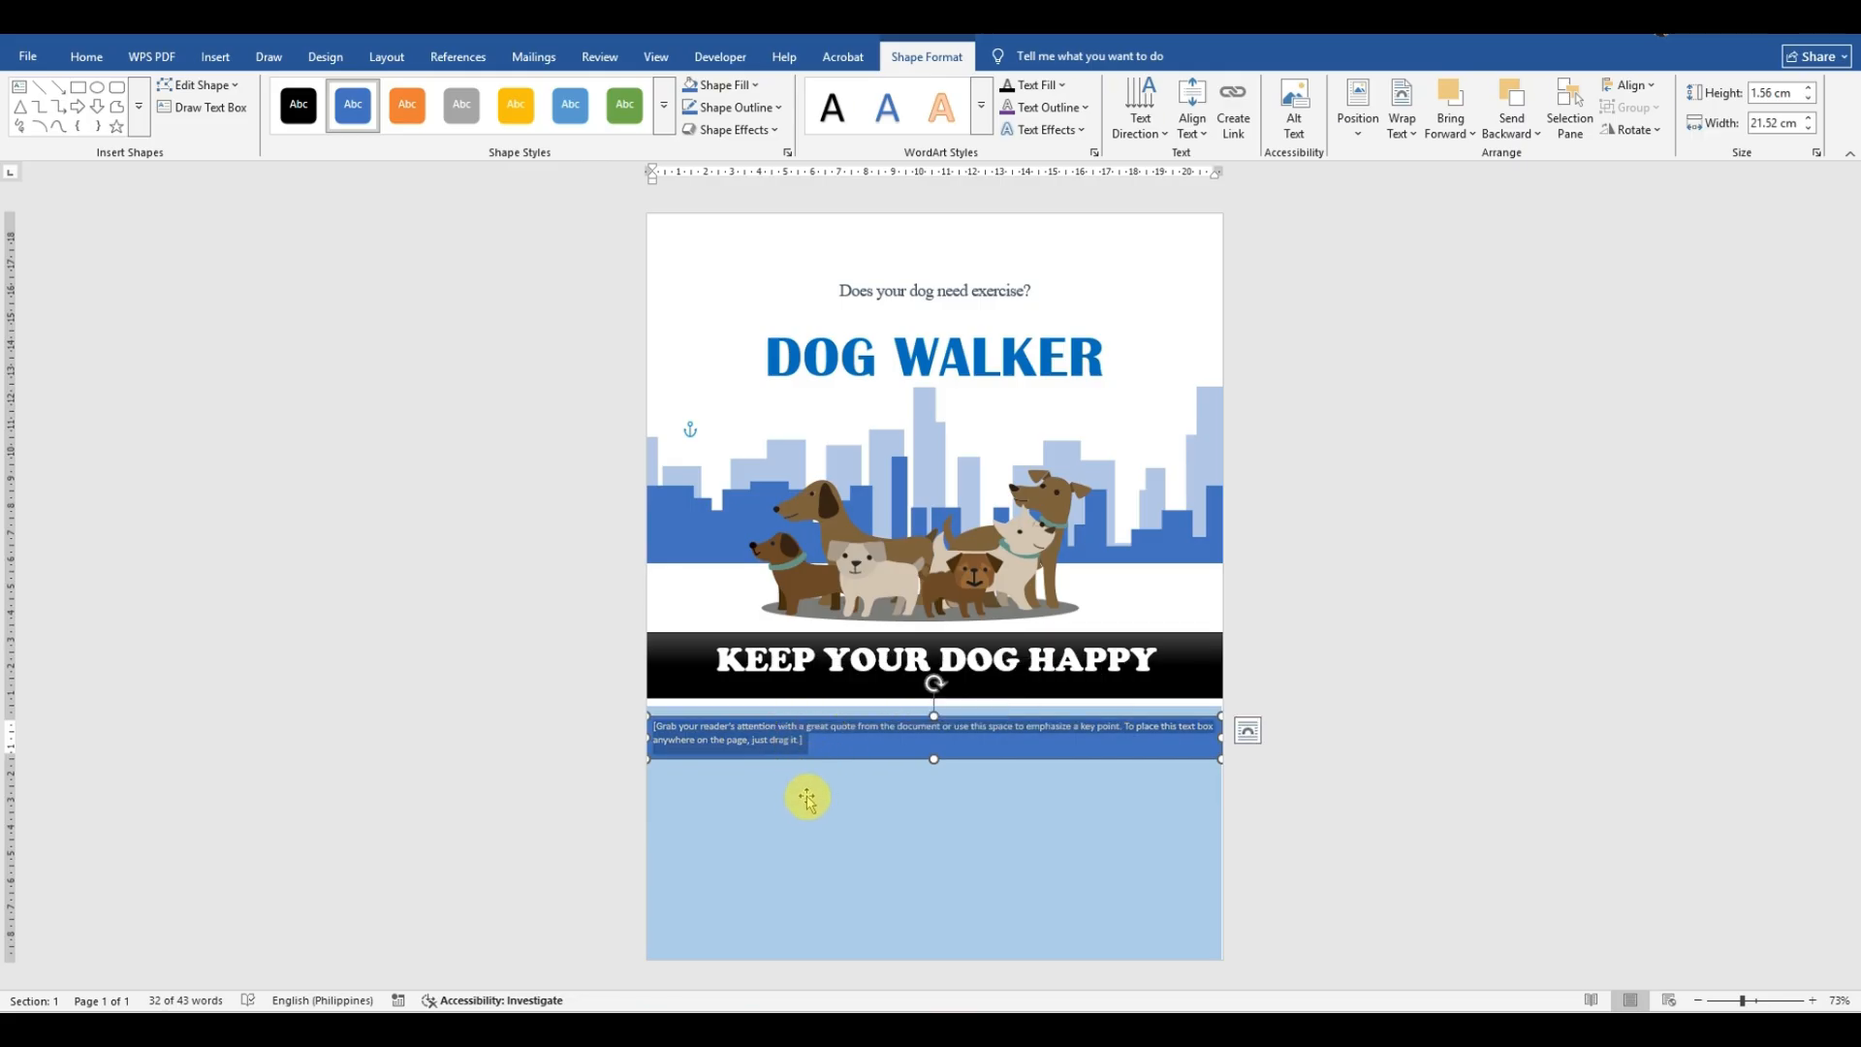
{"action": "key", "text": "Delete"}
{"action": "left_click", "coordinate": [240, 129]}
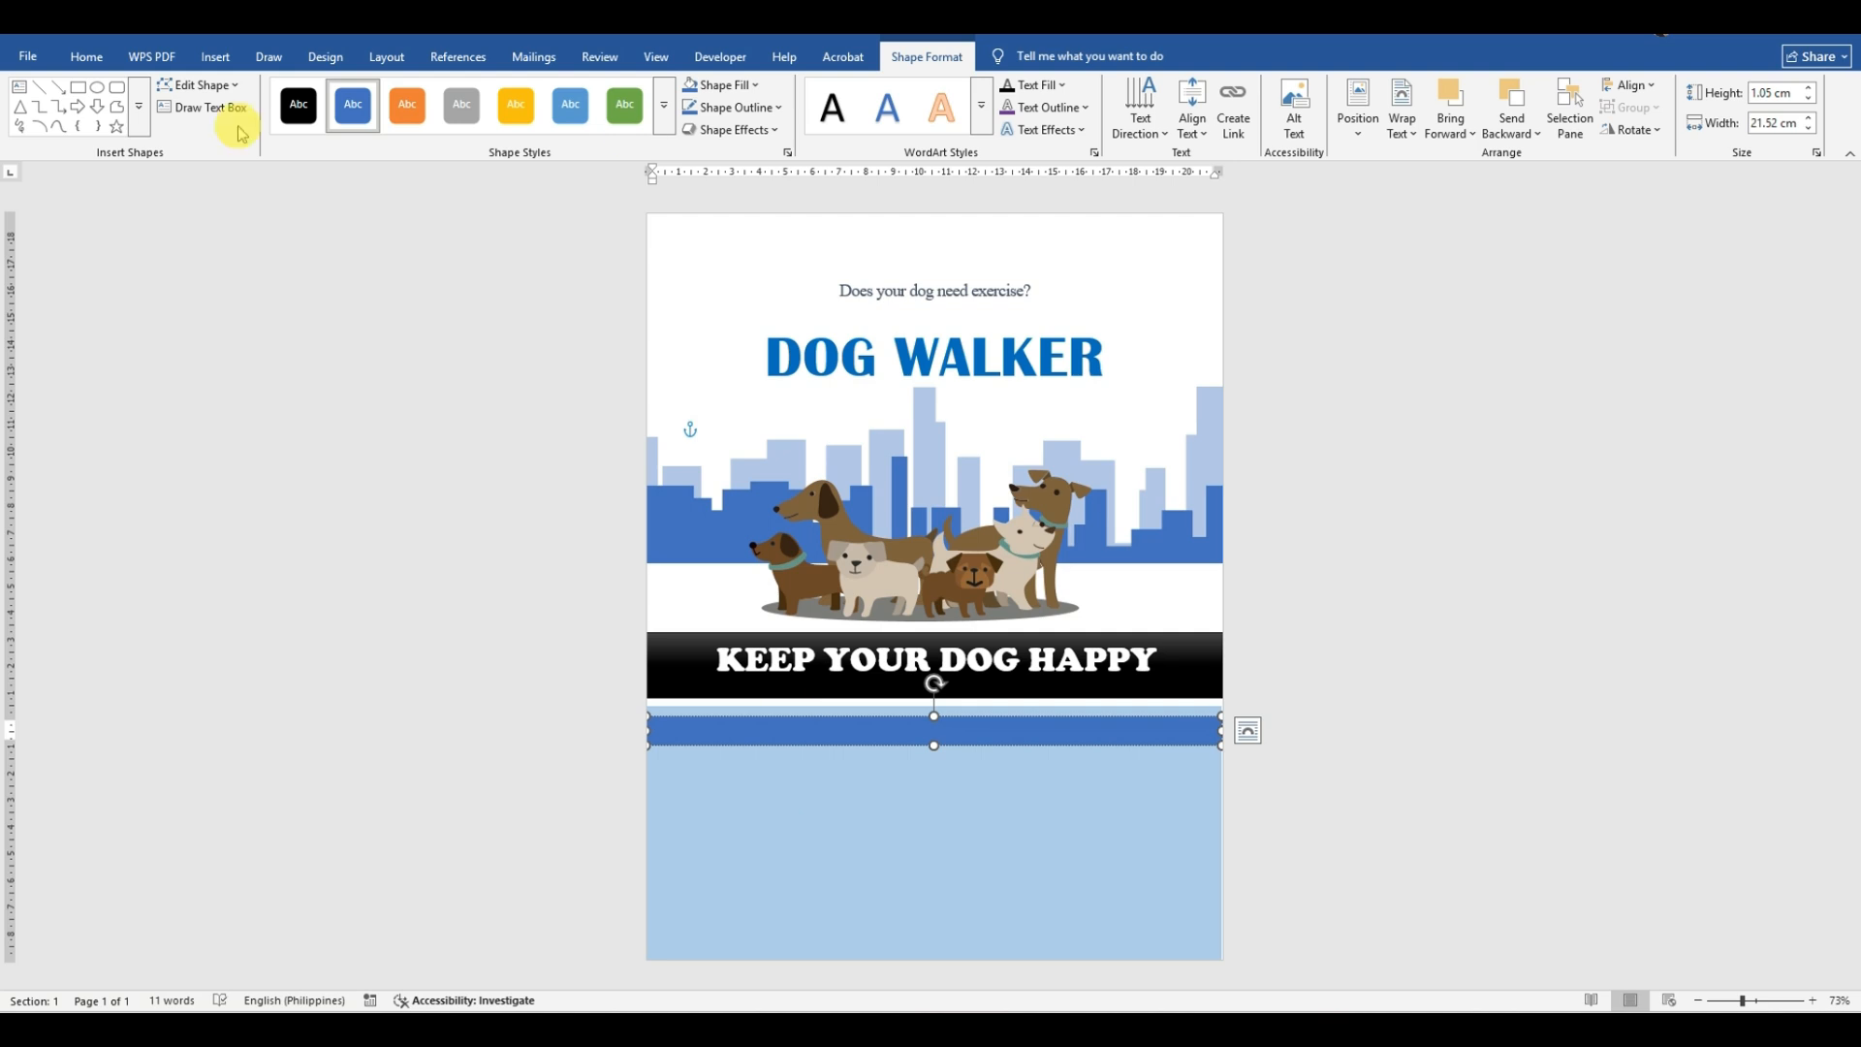
Step: Copy the "$ per hour / Mon-Sat" line from the template in Document4 and paste it into the blue text box in Document5
{"action": "mouse_move", "coordinate": [637, 1030]}
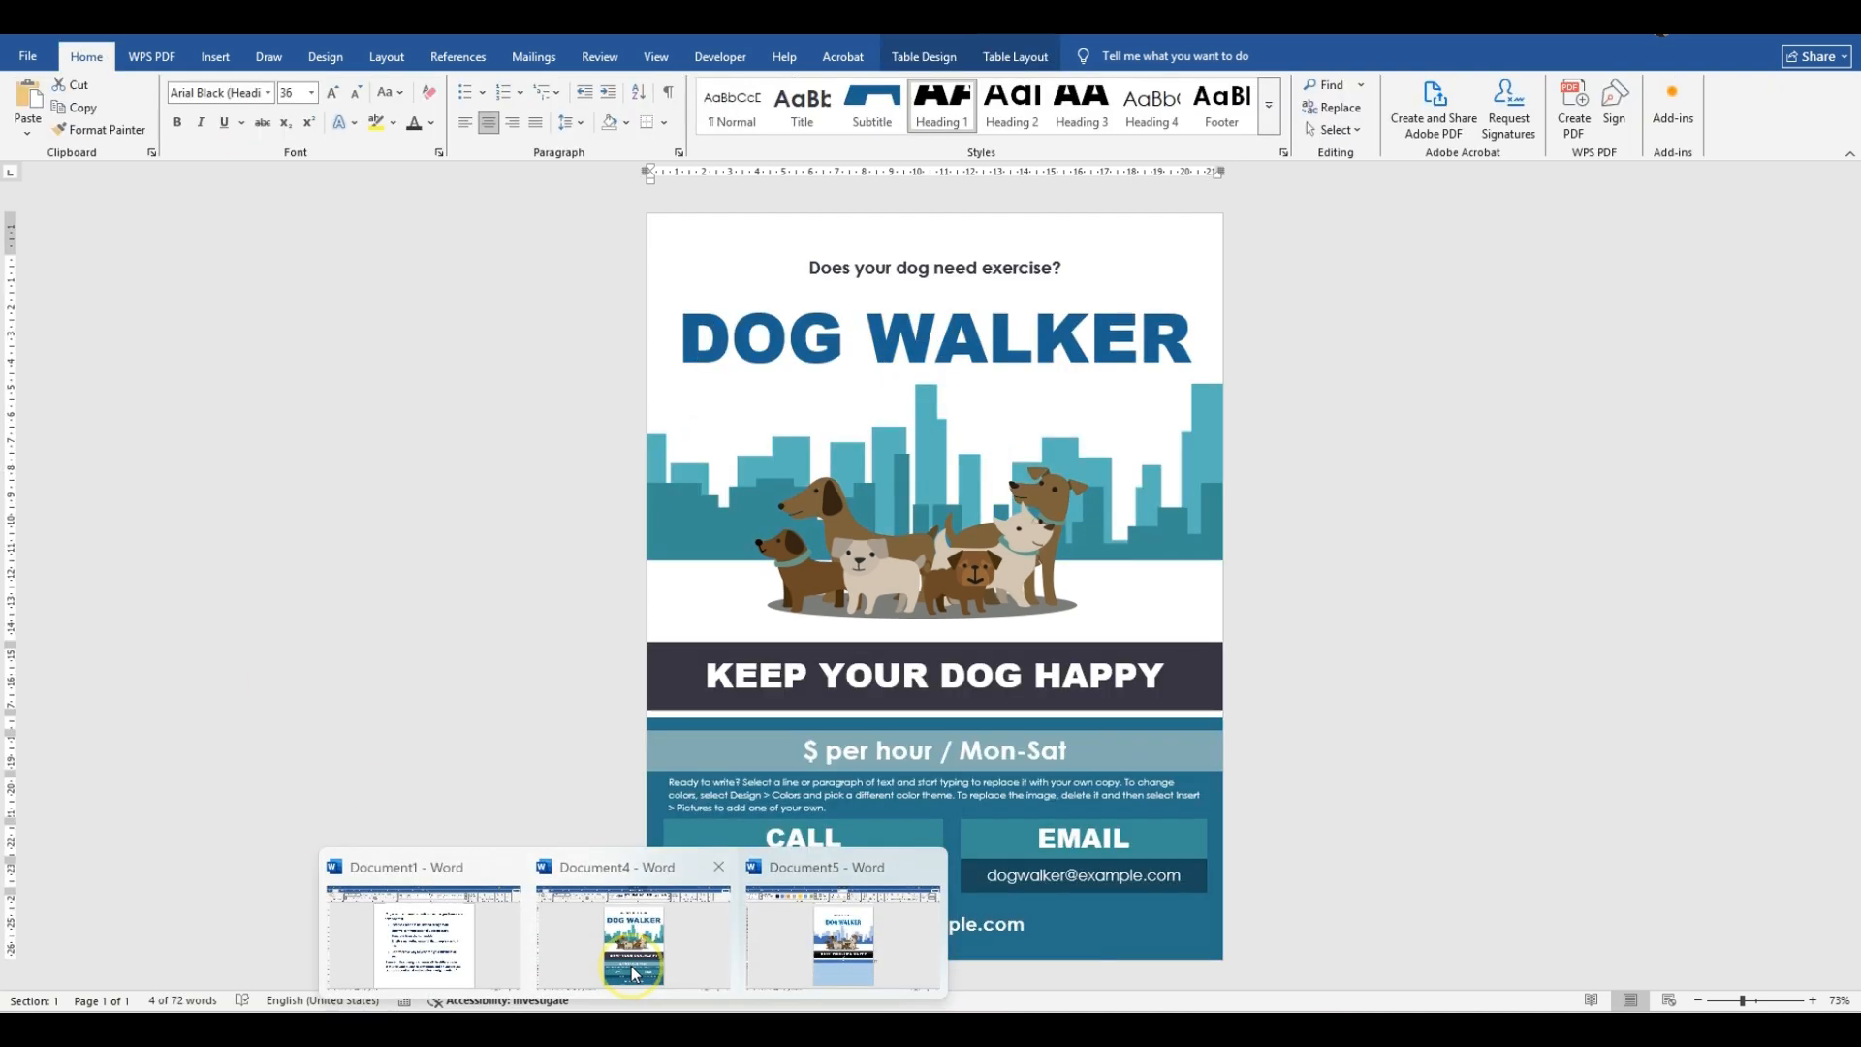
{"action": "left_click", "coordinate": [635, 950]}
{"action": "left_click_drag", "start_coordinate": [810, 752], "coordinate": [1066, 751]}
{"action": "right_click", "coordinate": [1008, 744]}
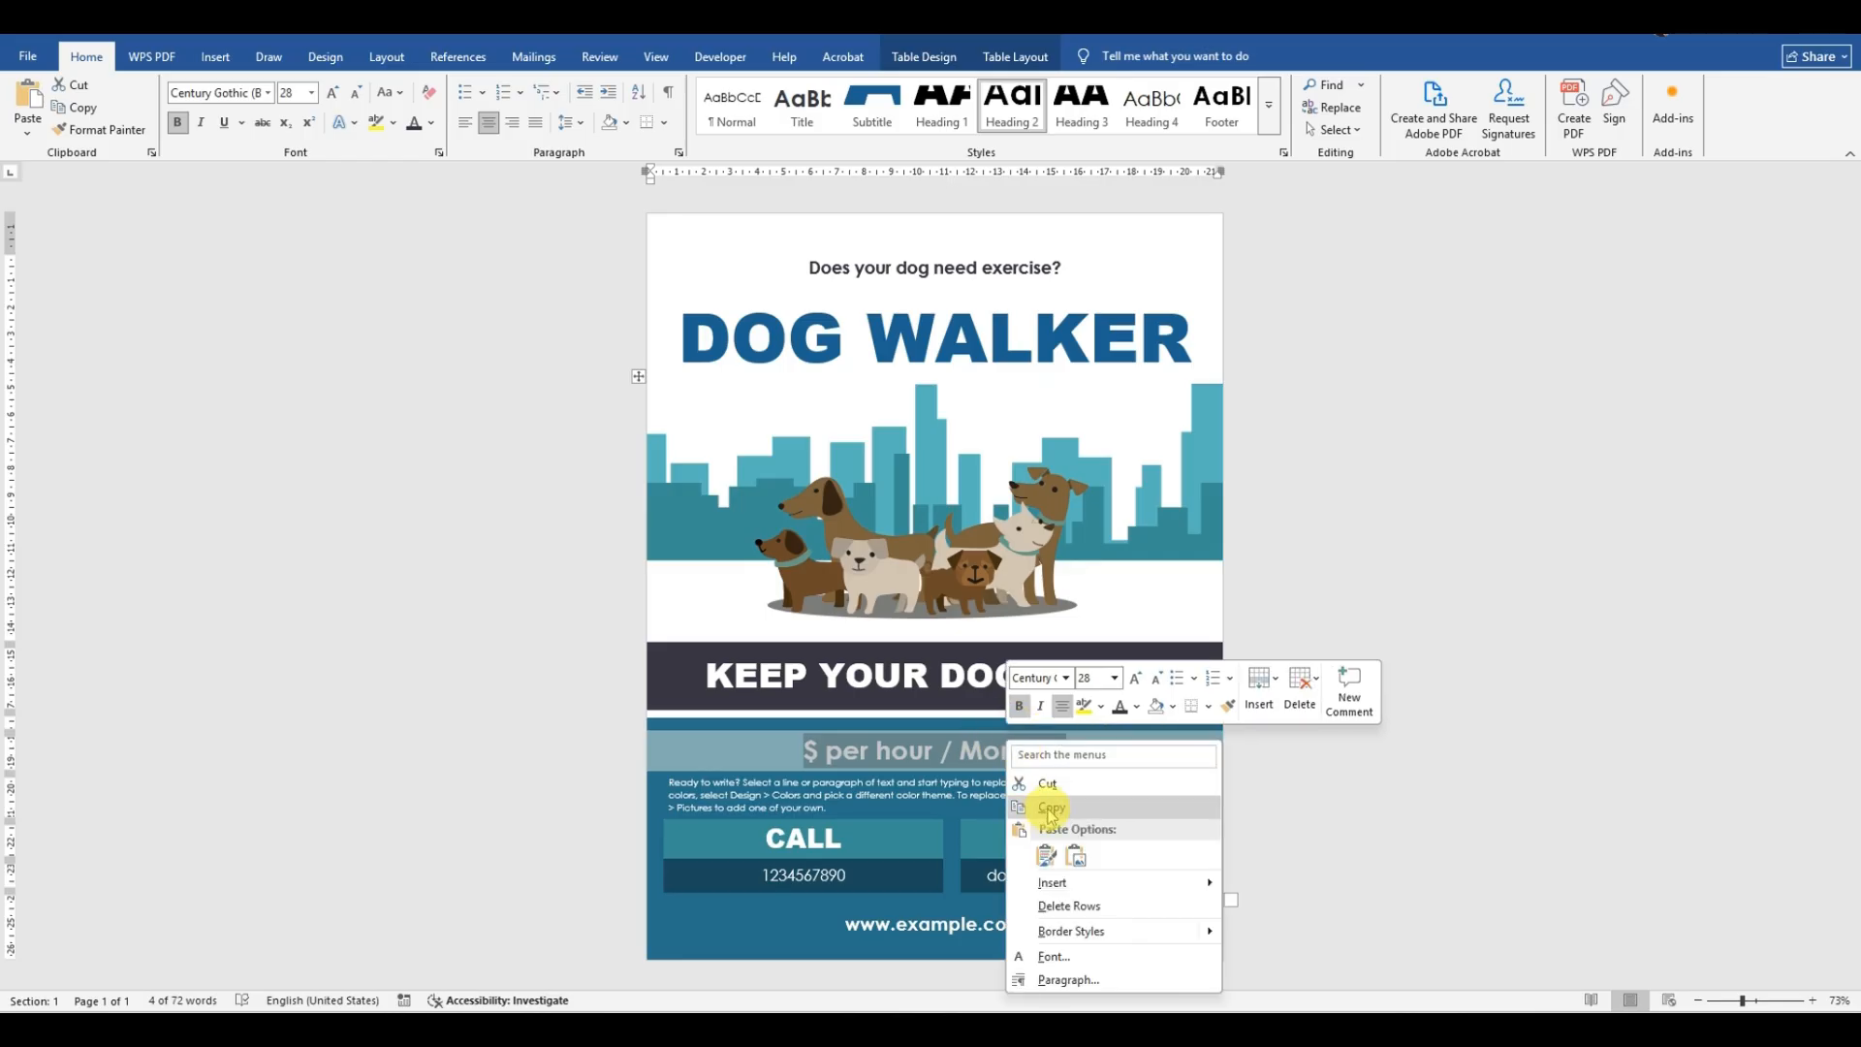
{"action": "left_click", "coordinate": [1042, 797]}
{"action": "mouse_move", "coordinate": [637, 1029]}
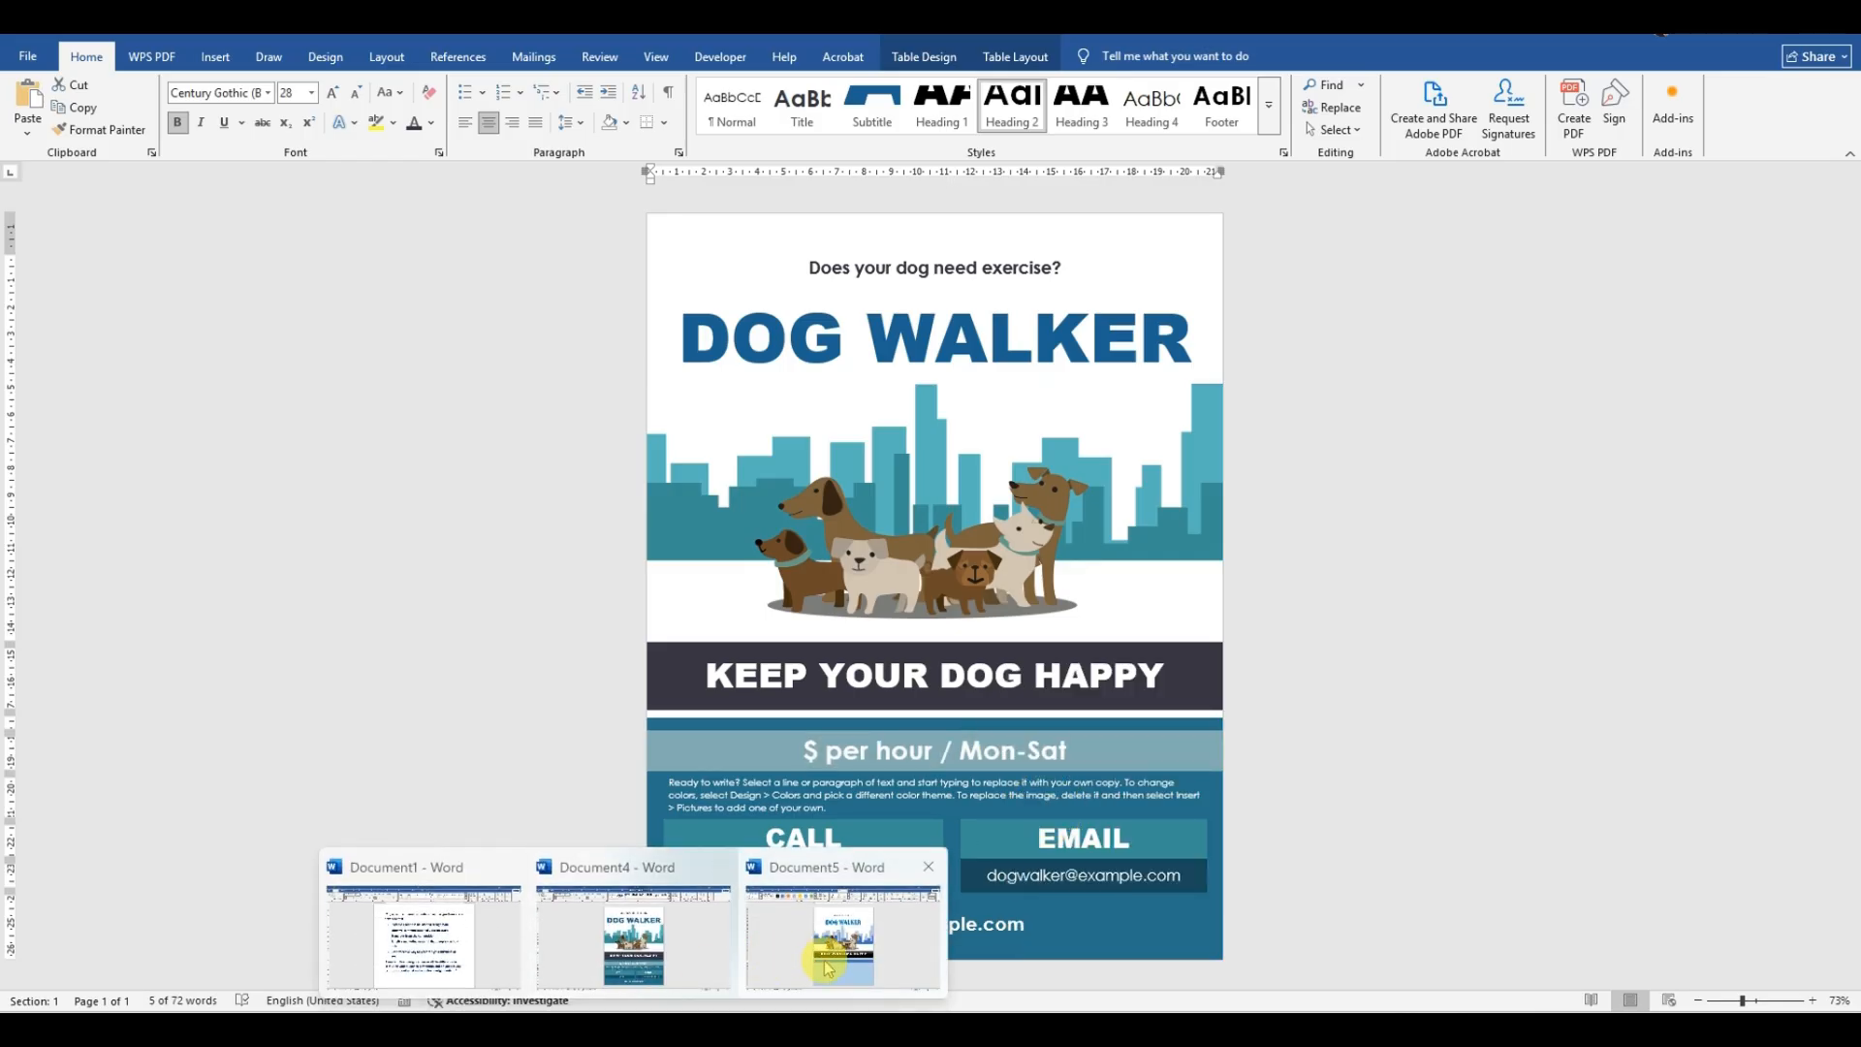
{"action": "left_click", "coordinate": [843, 945]}
{"action": "key", "text": "ctrl+v"}
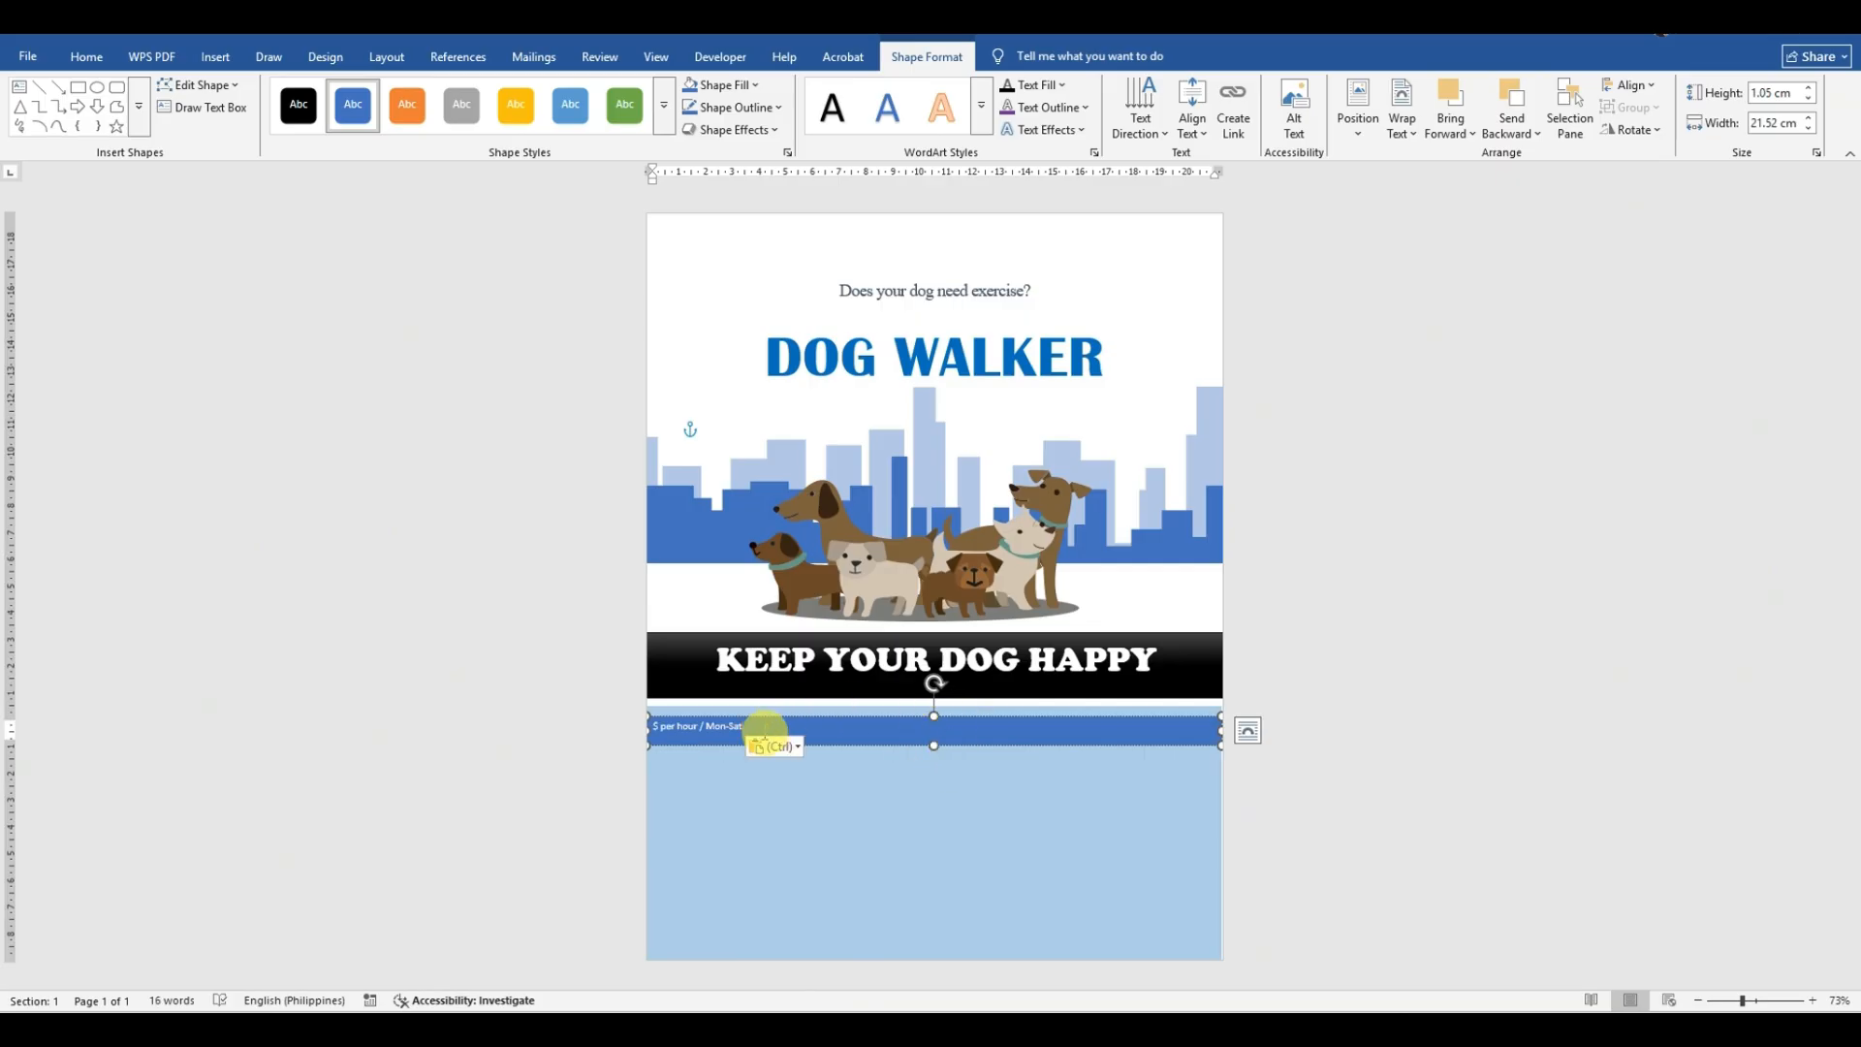
Step: Center the "$ per hour / Mon-Sat" line and format it in bold Times New Roman, size 36
{"action": "left_click_drag", "start_coordinate": [762, 725], "coordinate": [657, 723]}
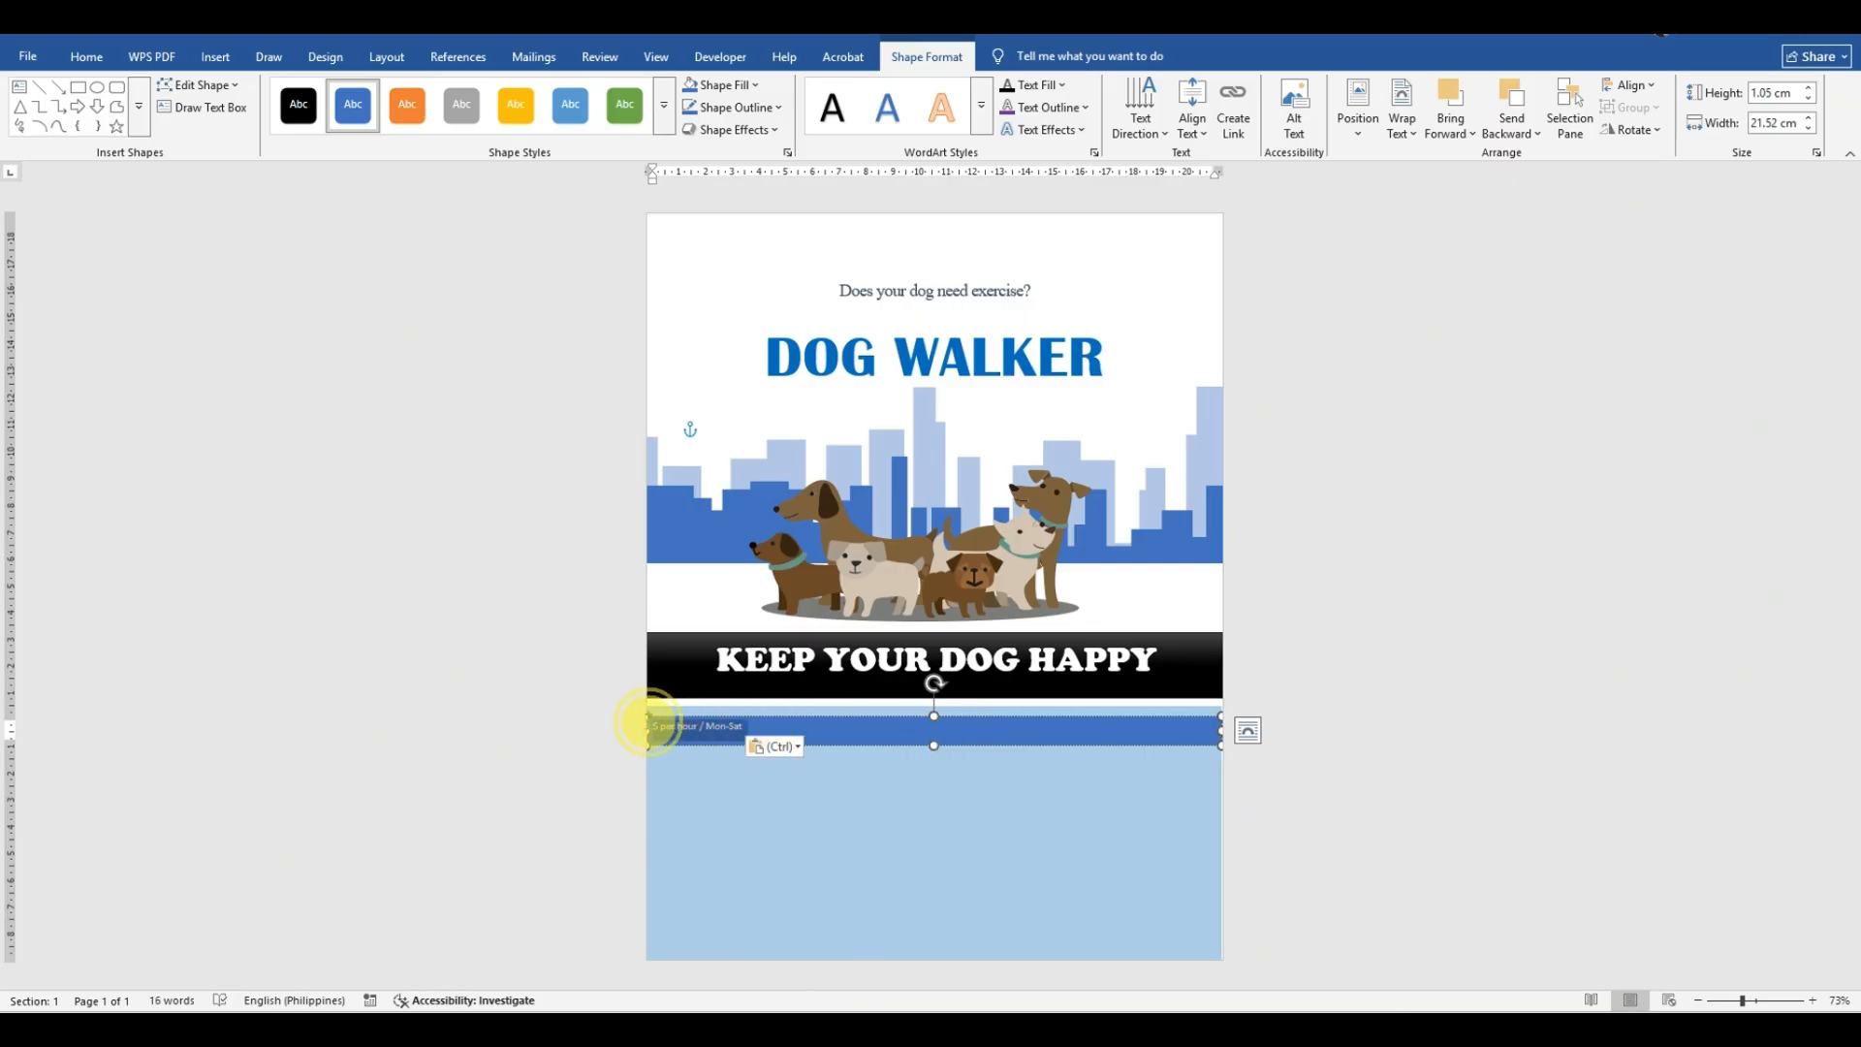
{"action": "left_click", "coordinate": [85, 56]}
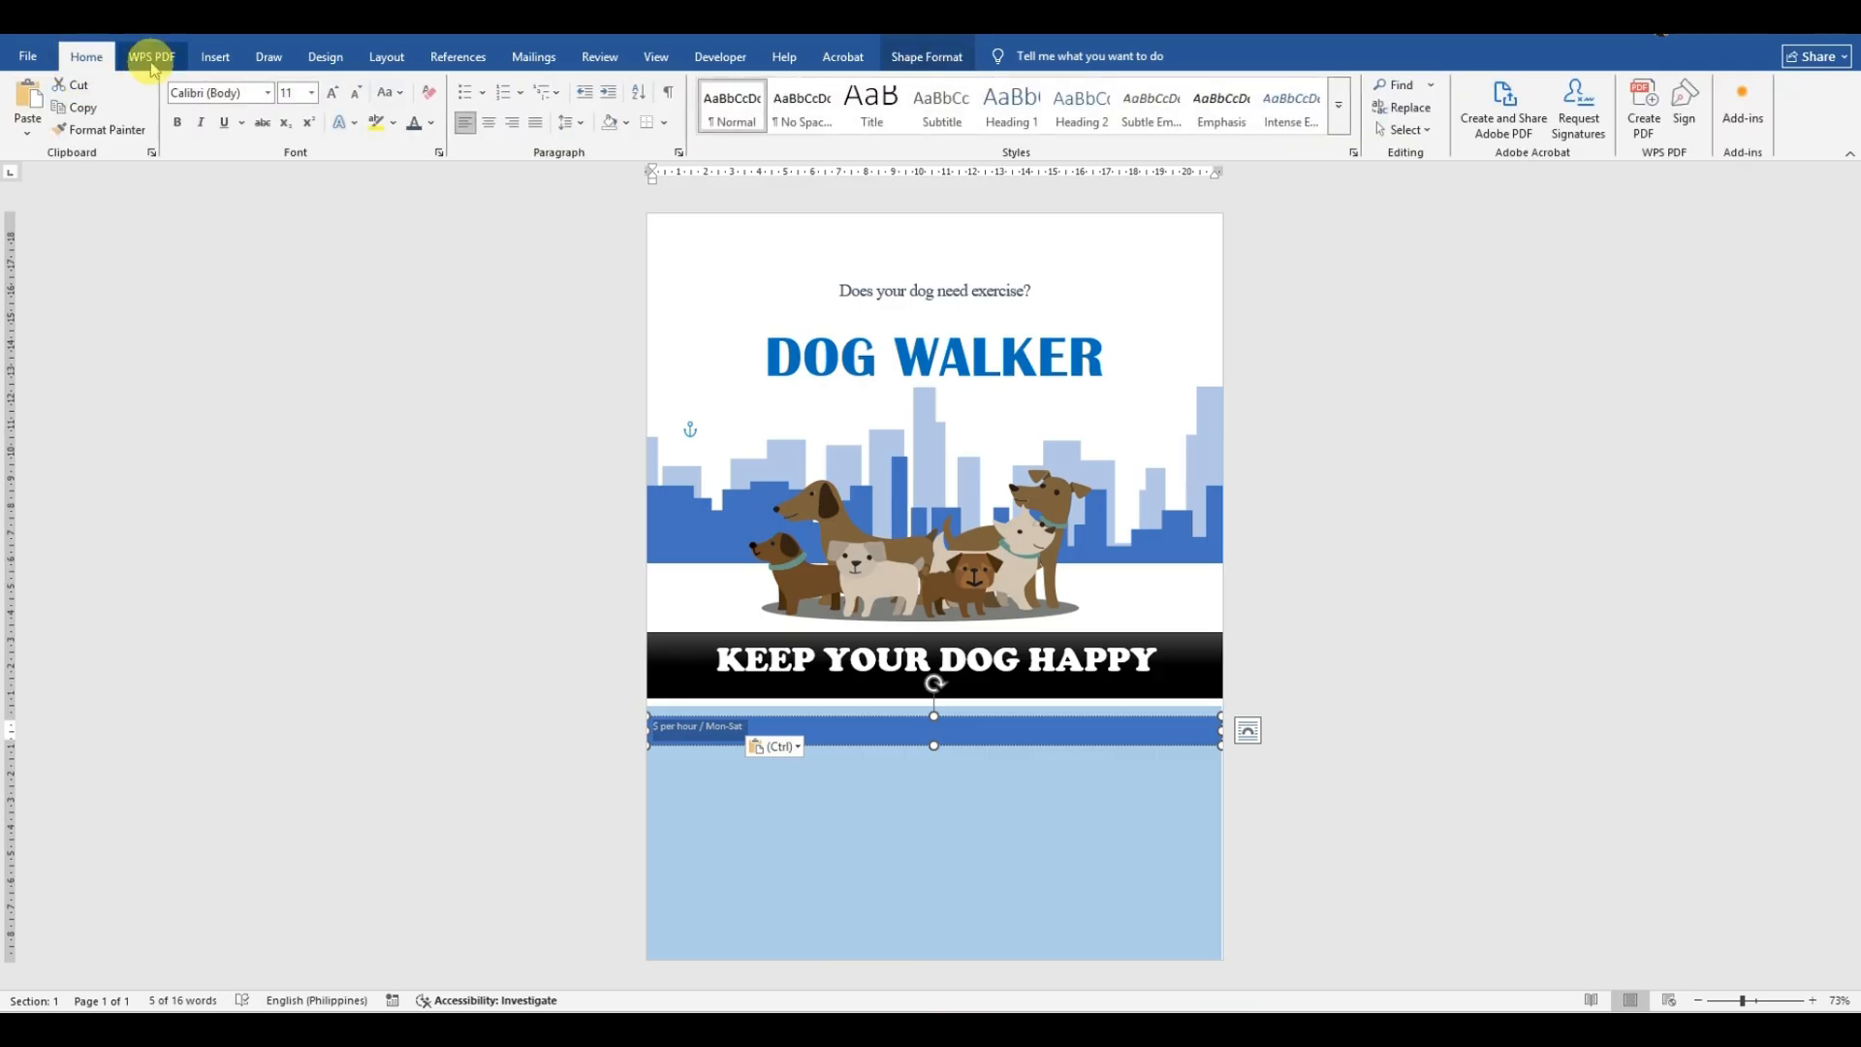
{"action": "left_click", "coordinate": [489, 123]}
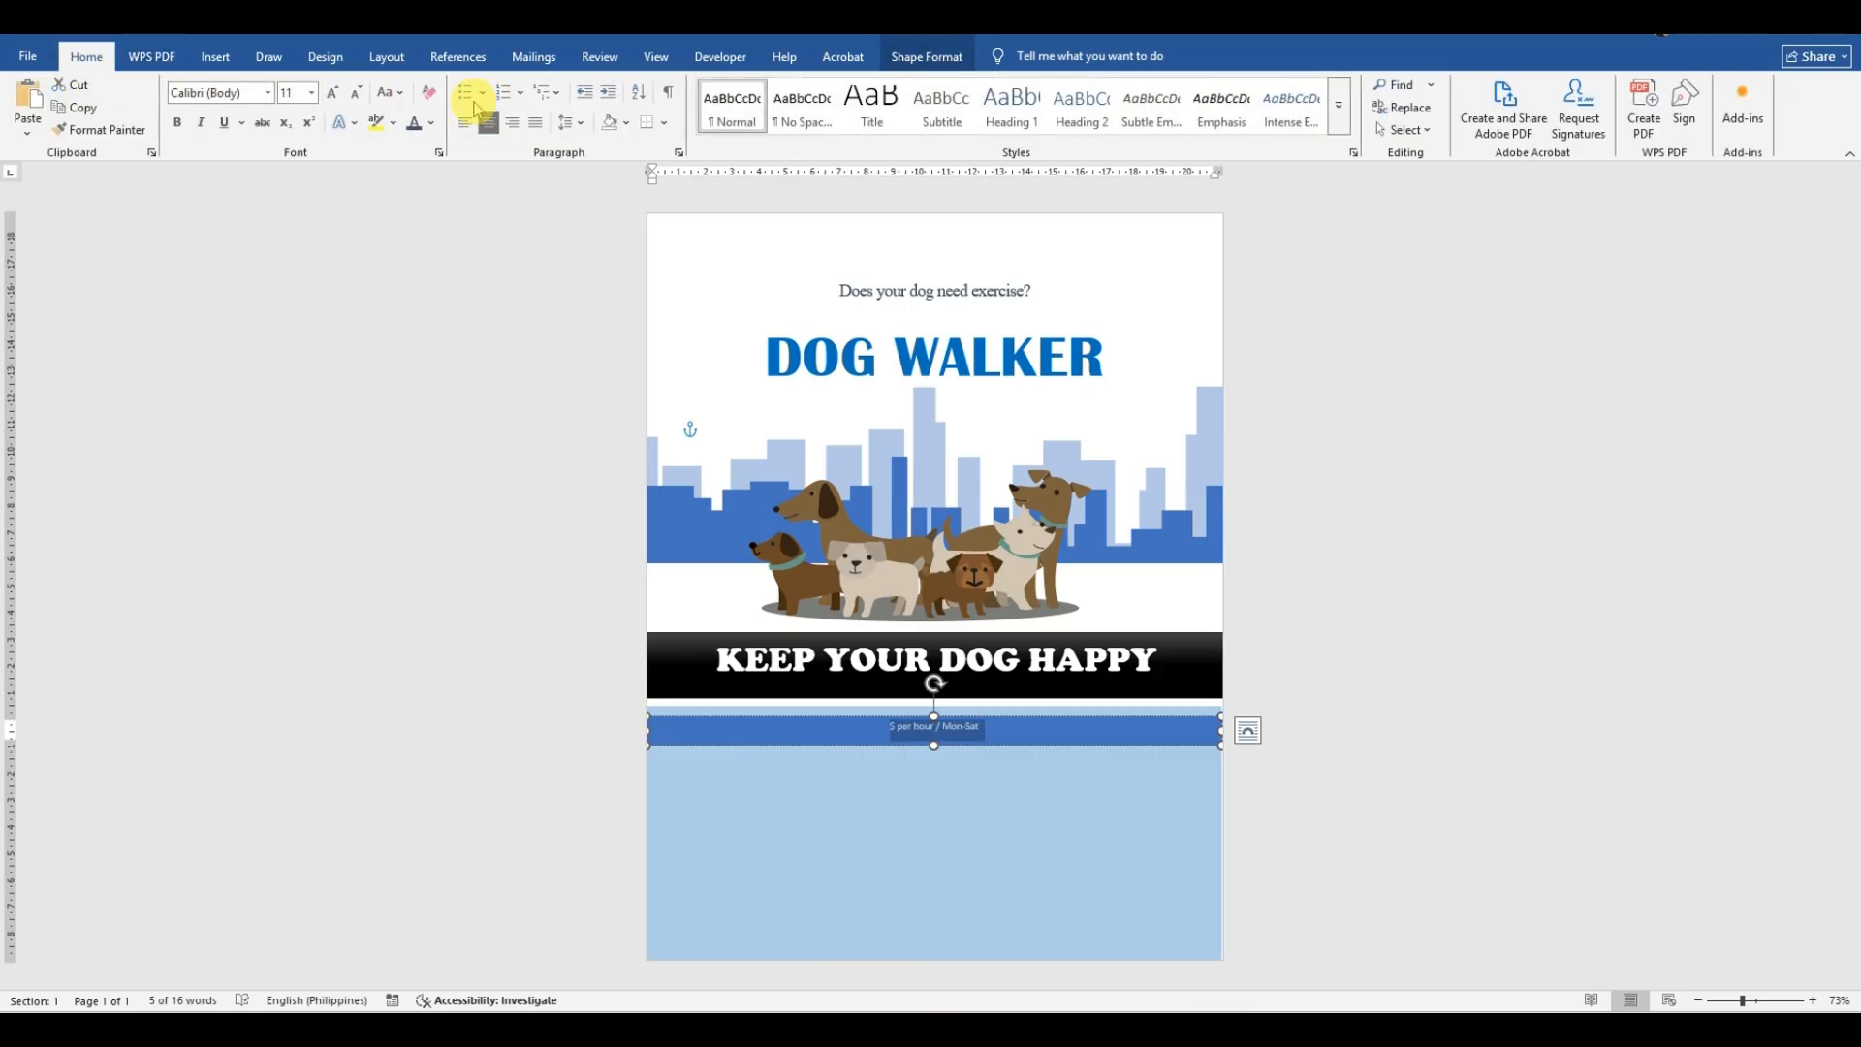
{"action": "left_click", "coordinate": [269, 94]}
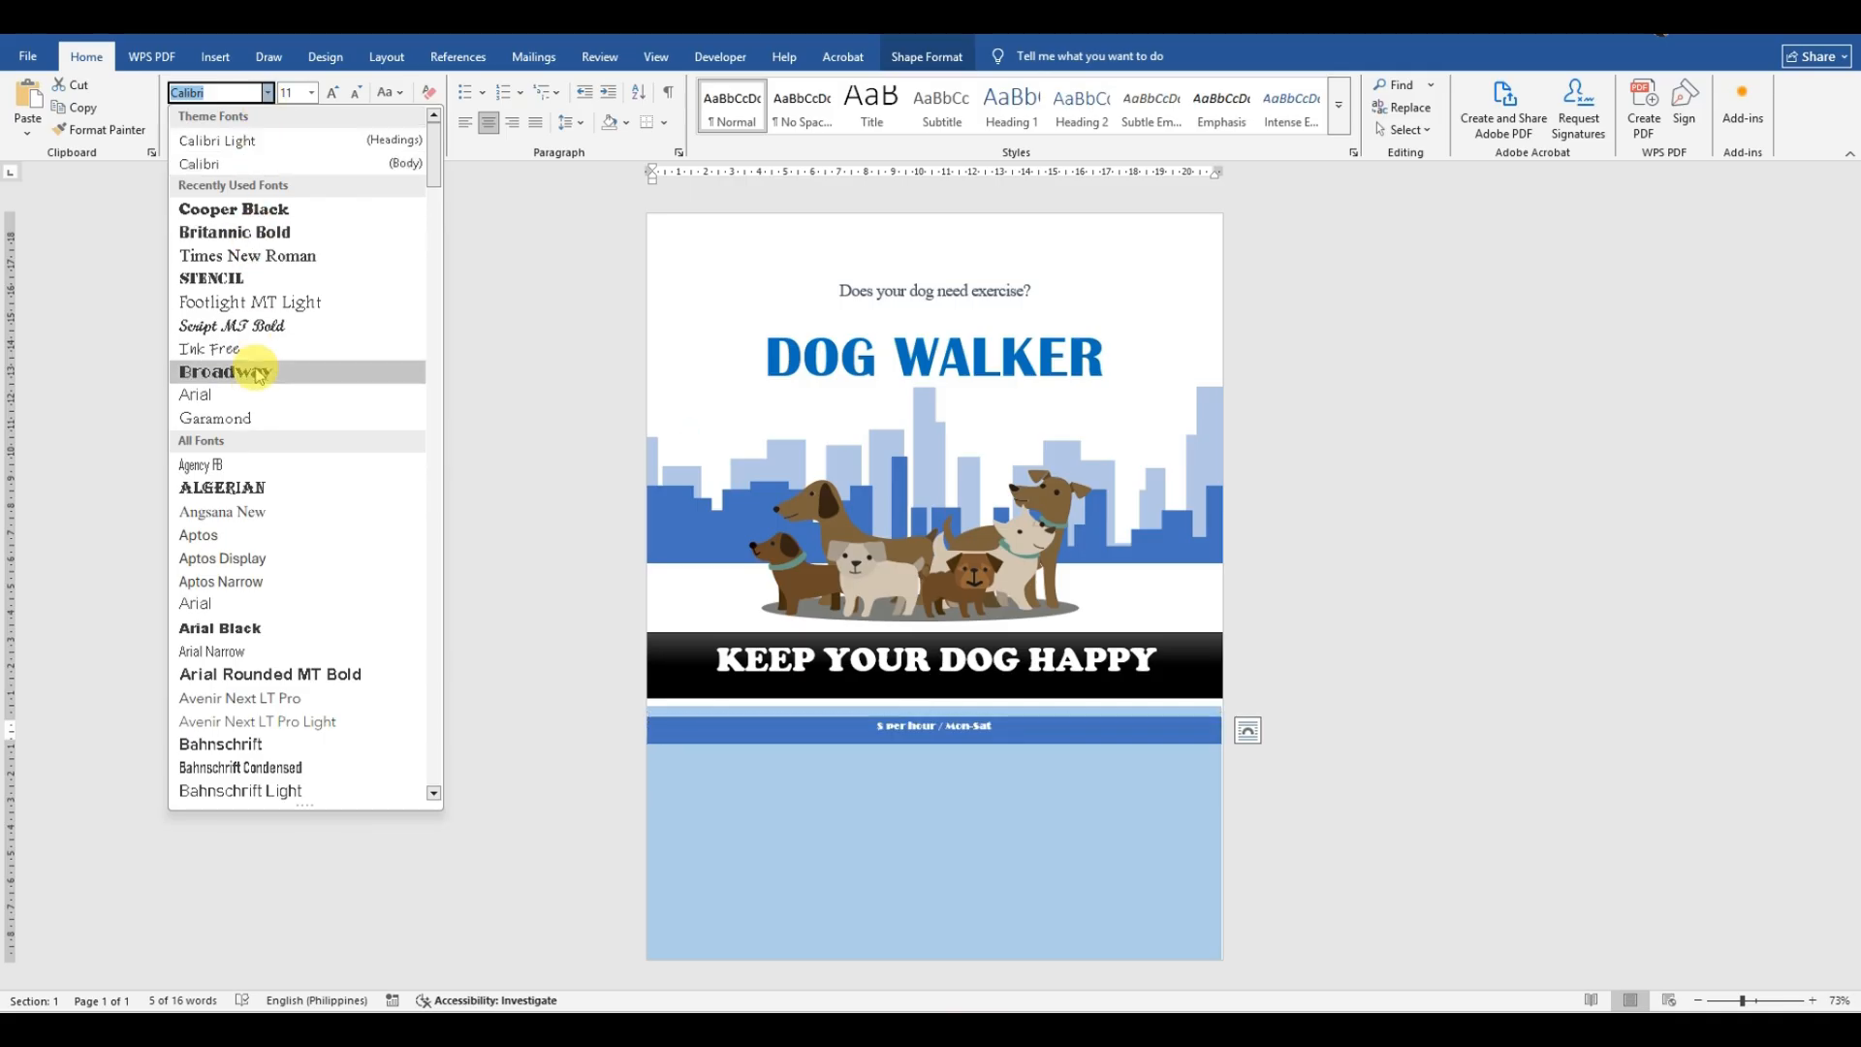
{"action": "left_click", "coordinate": [265, 259]}
{"action": "left_click", "coordinate": [312, 93]}
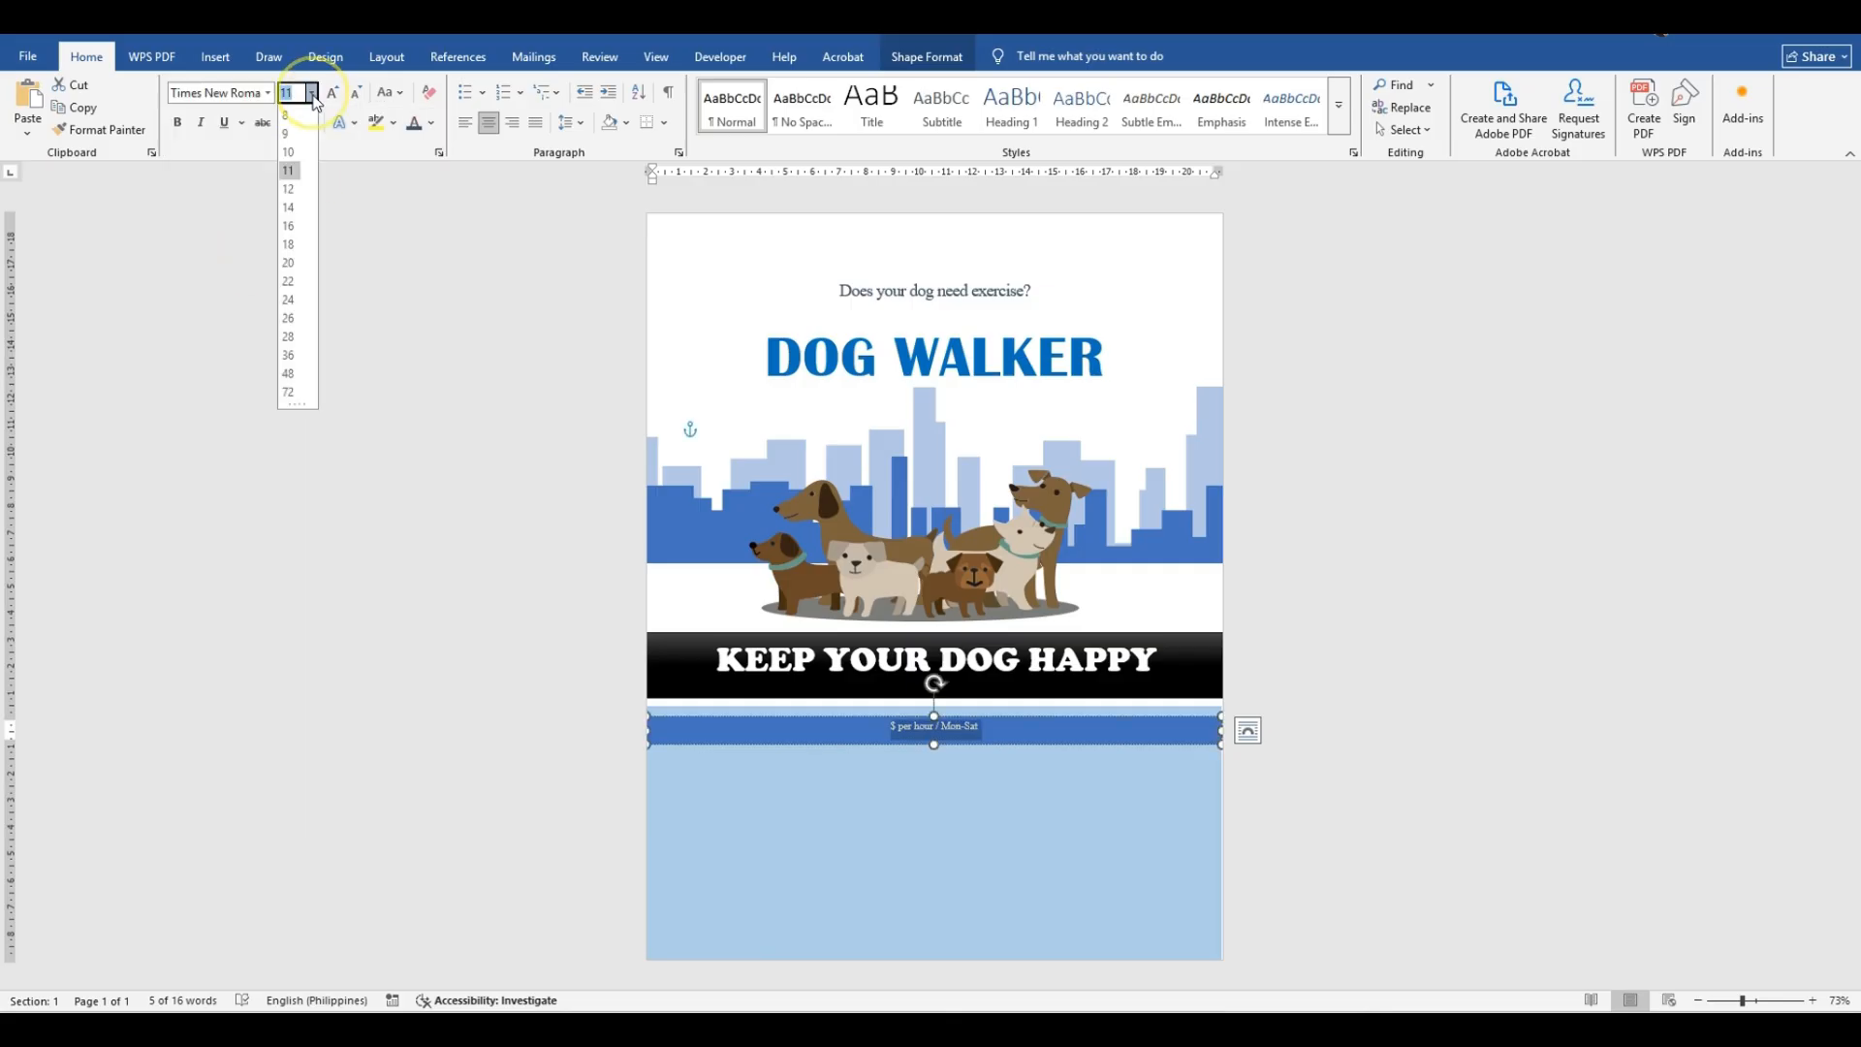
{"action": "left_click", "coordinate": [295, 359]}
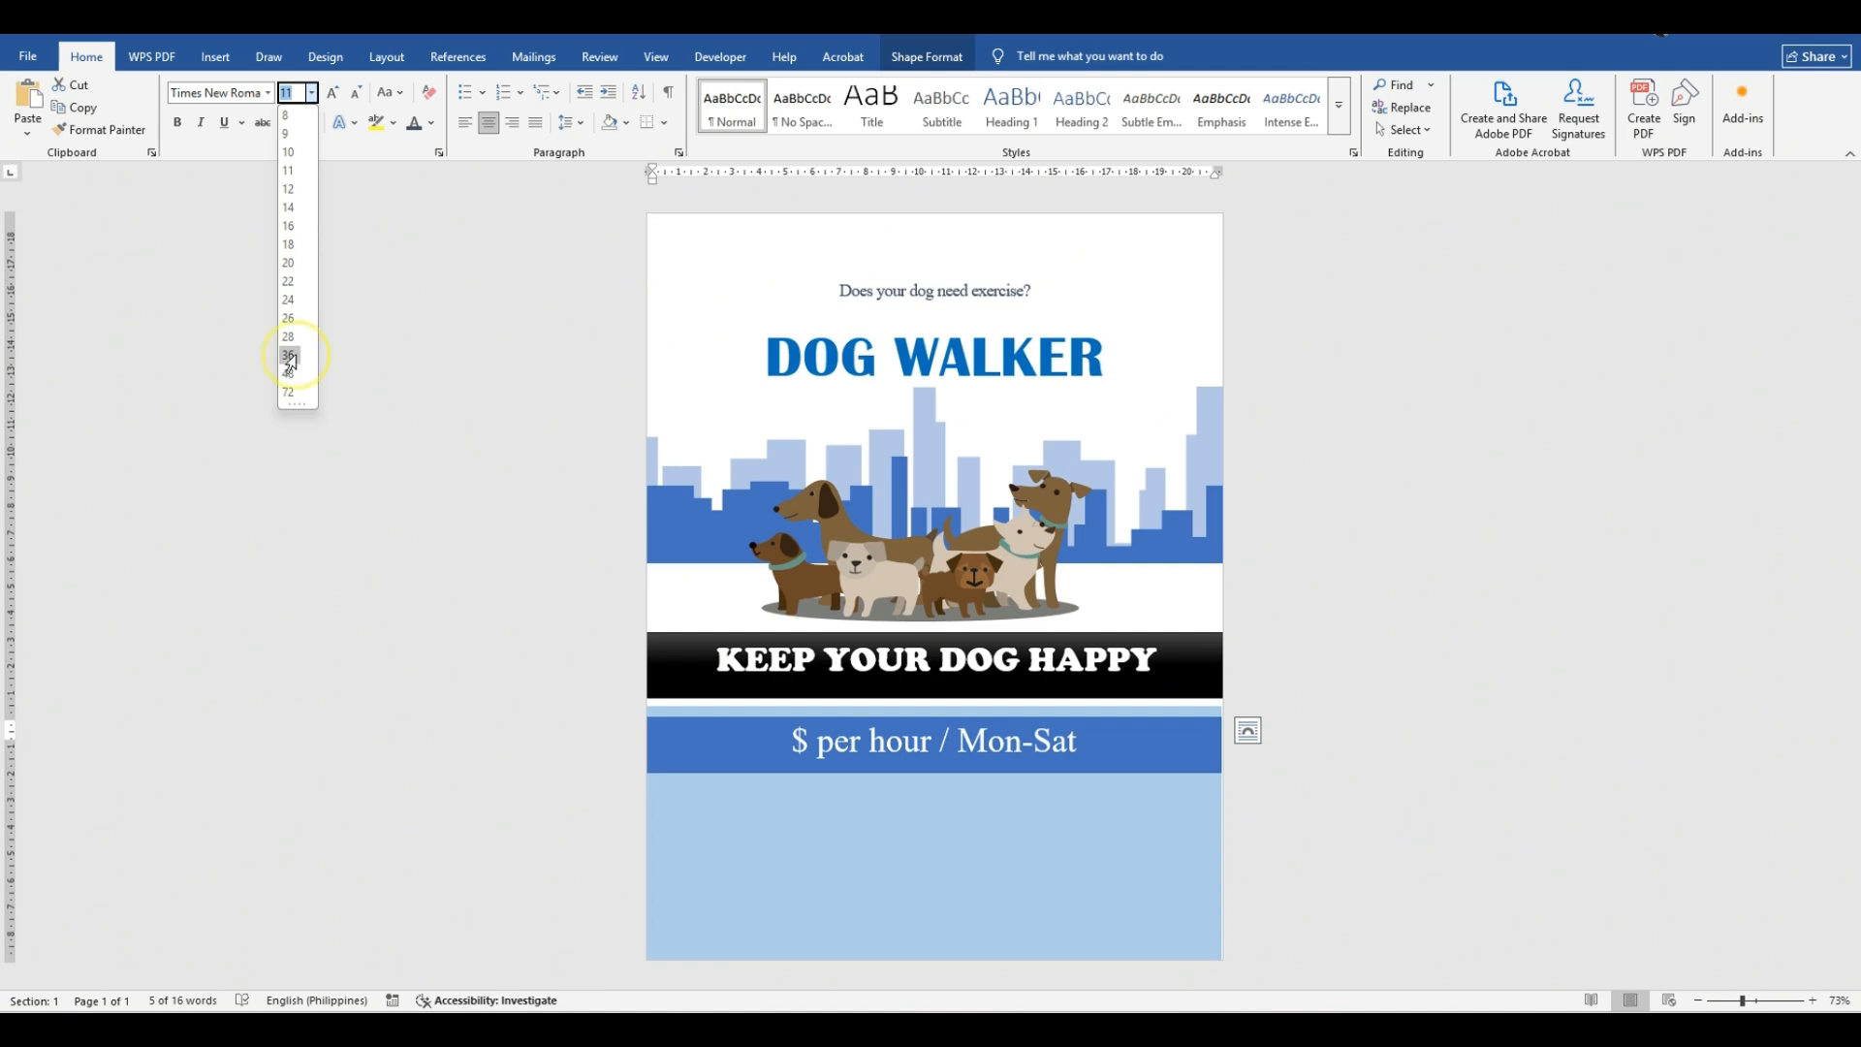
{"action": "left_click", "coordinate": [176, 128]}
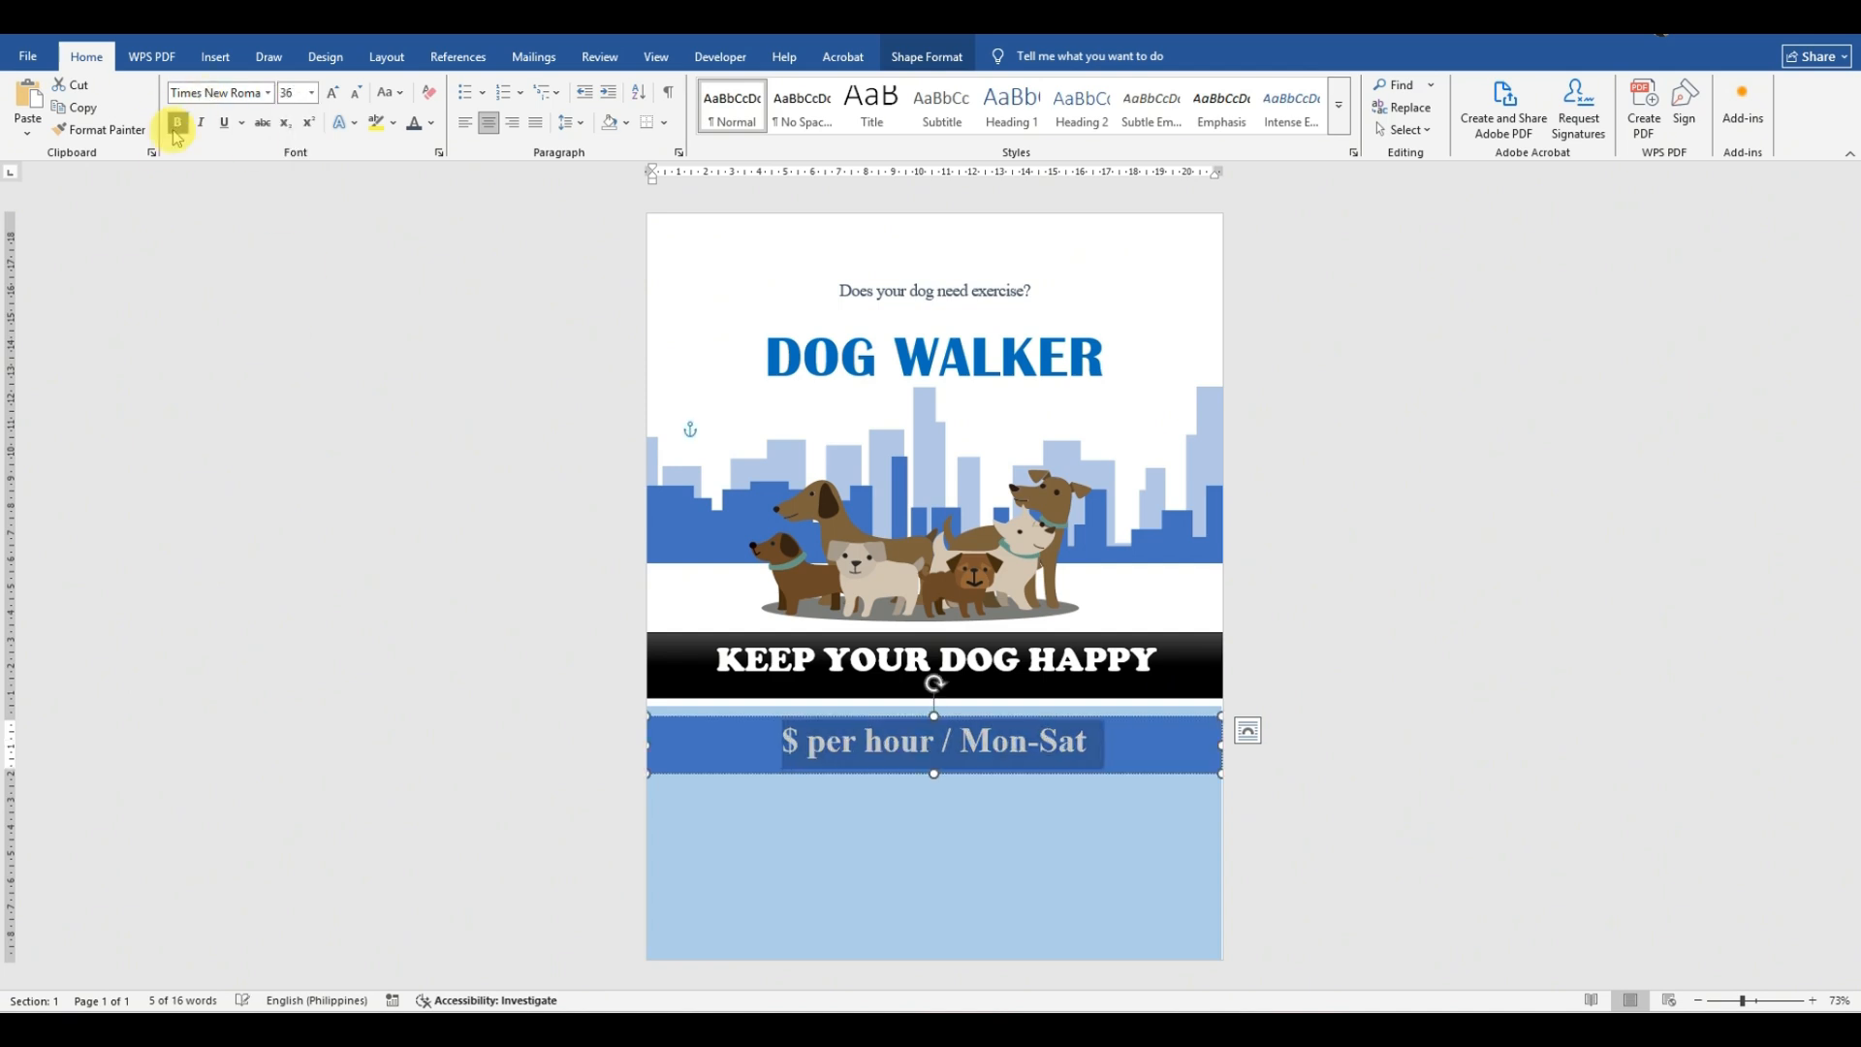
Step: Retype "Mon-Sat" in capitals as "MON-SAT" in the blue price bar
{"action": "left_click", "coordinate": [1110, 745]}
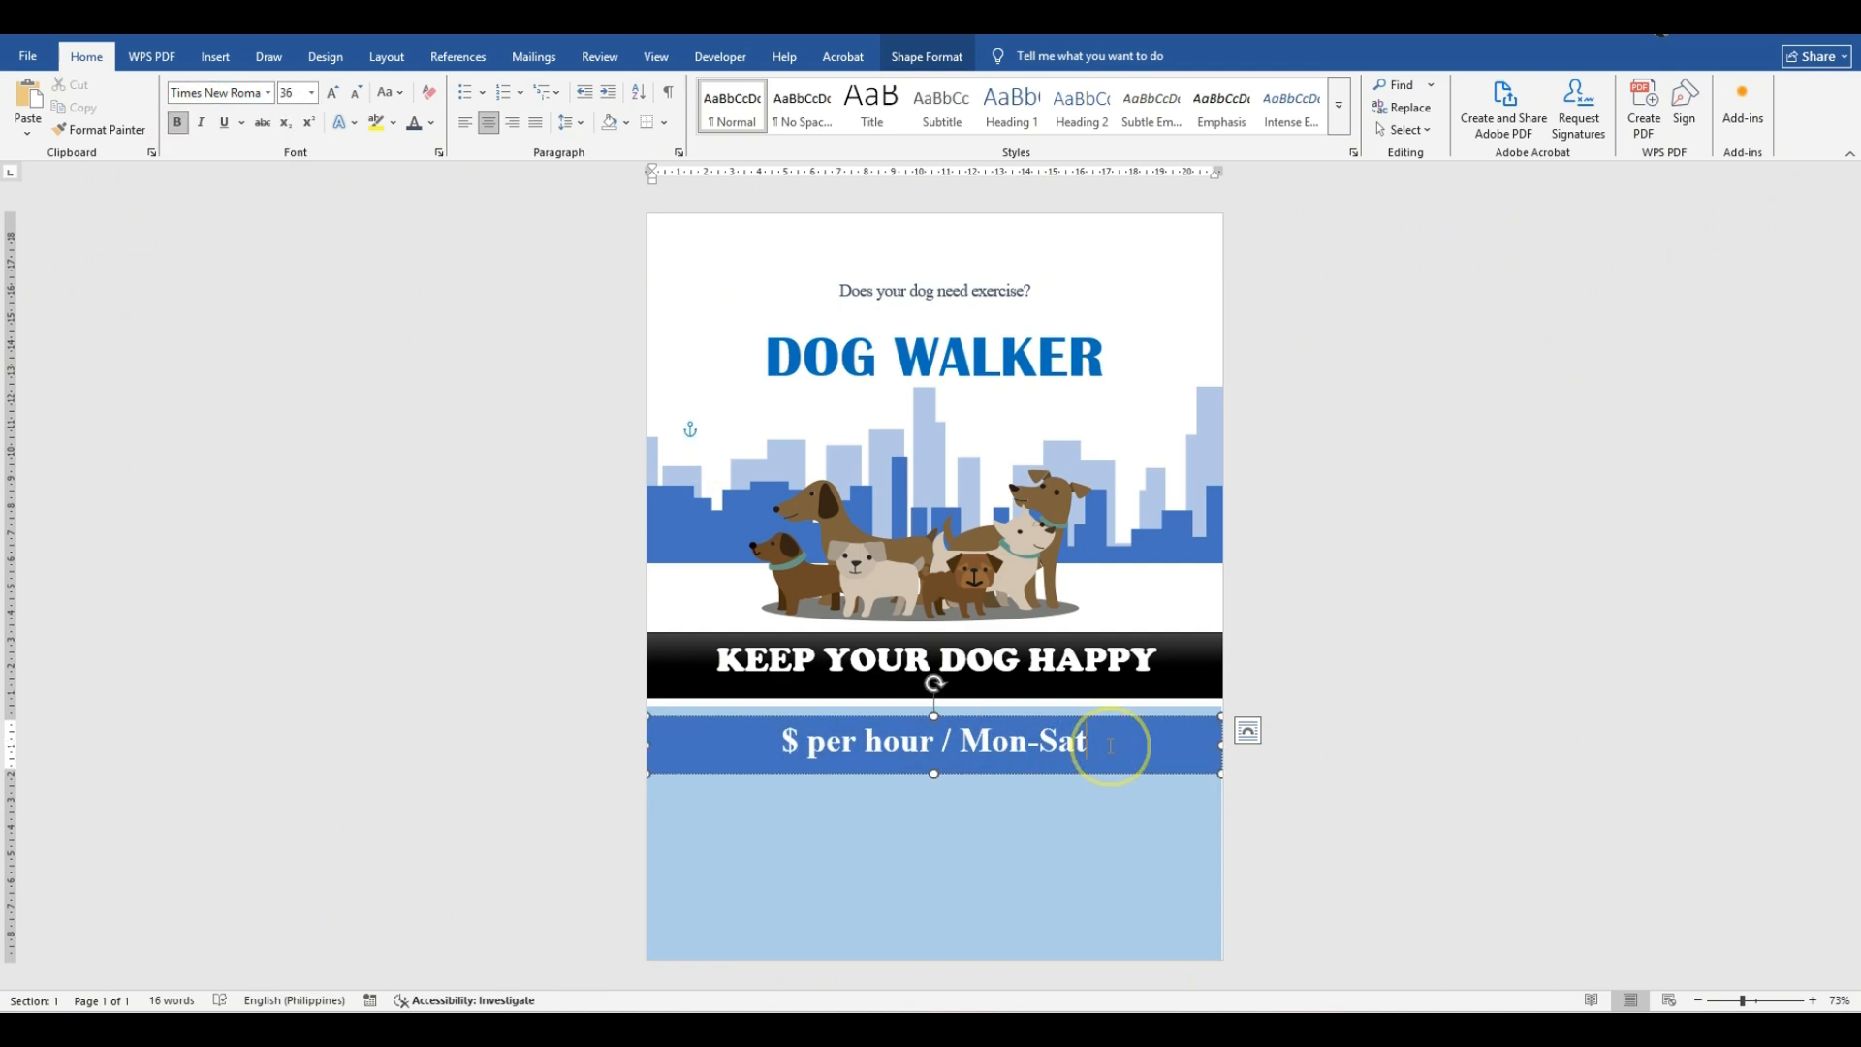
{"action": "key", "text": "BackSpace"}
{"action": "key", "text": "BackSpace"}
{"action": "type", "text": "AT"}
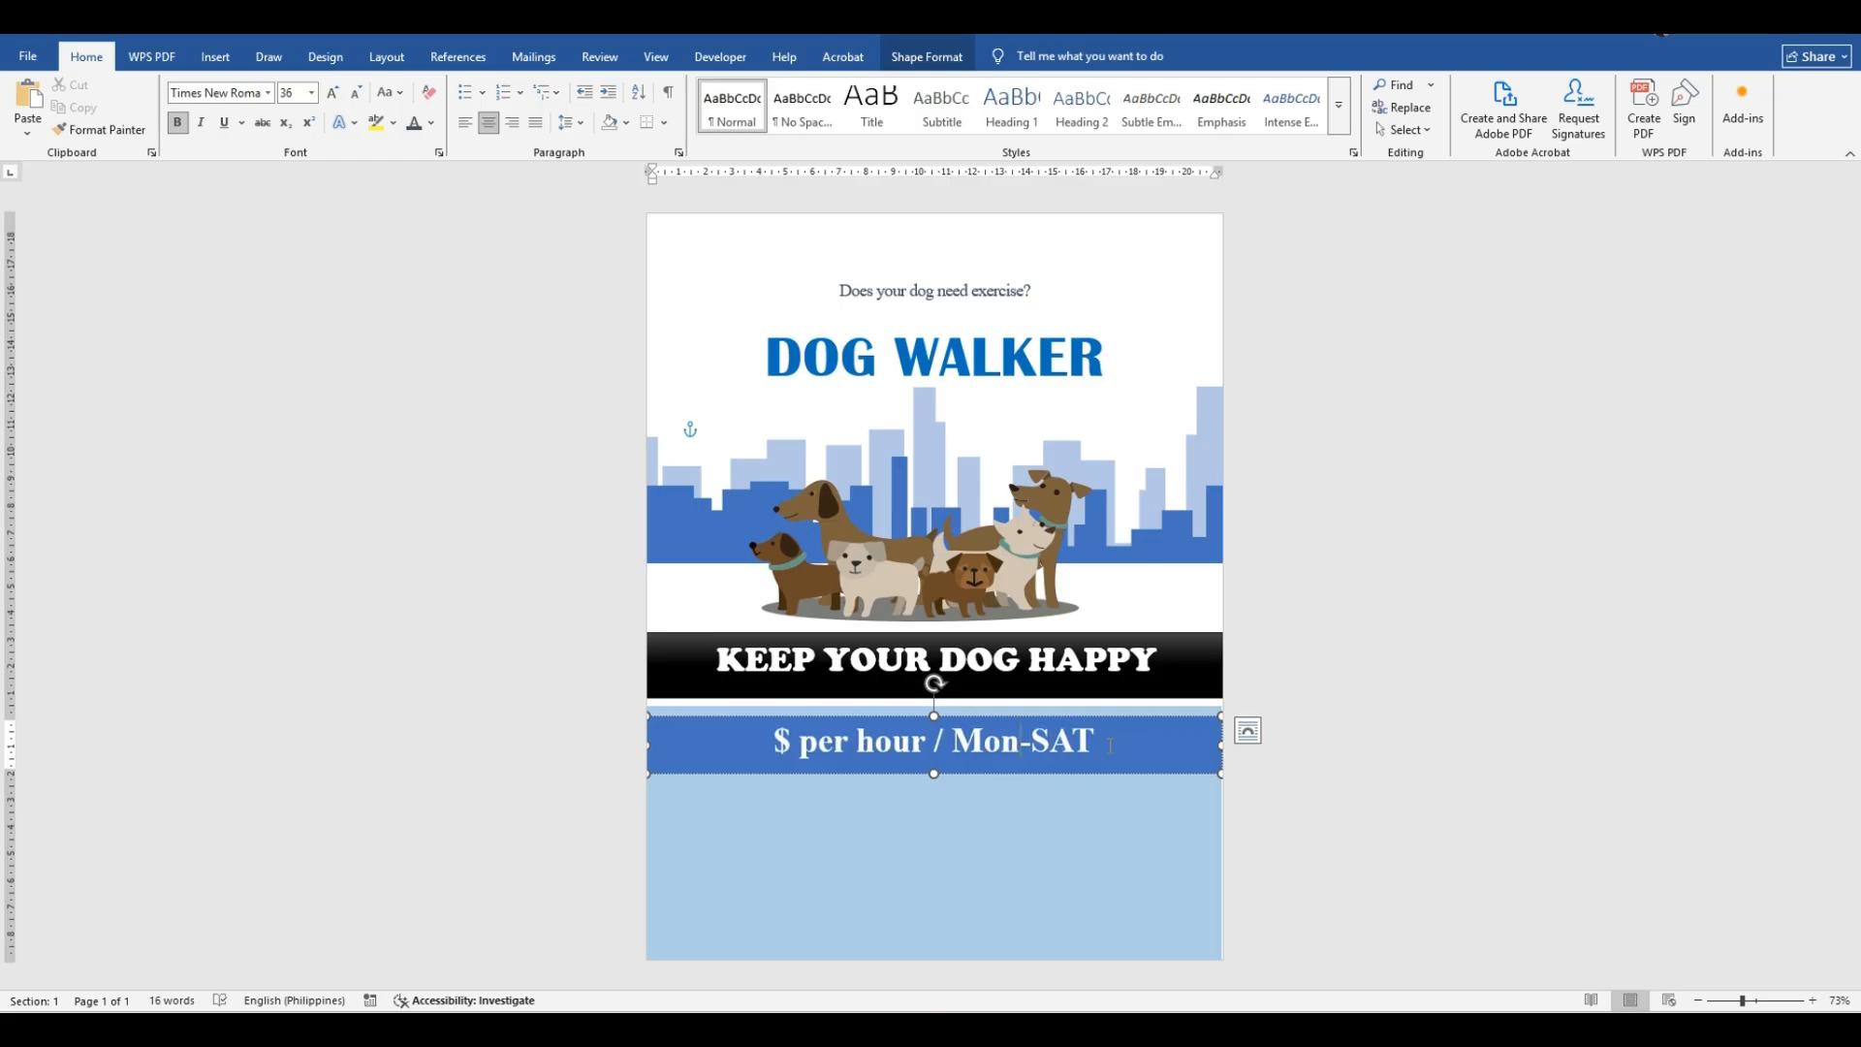
{"action": "key", "text": "BackSpace"}
{"action": "key", "text": "BackSpace"}
{"action": "type", "text": "ON"}
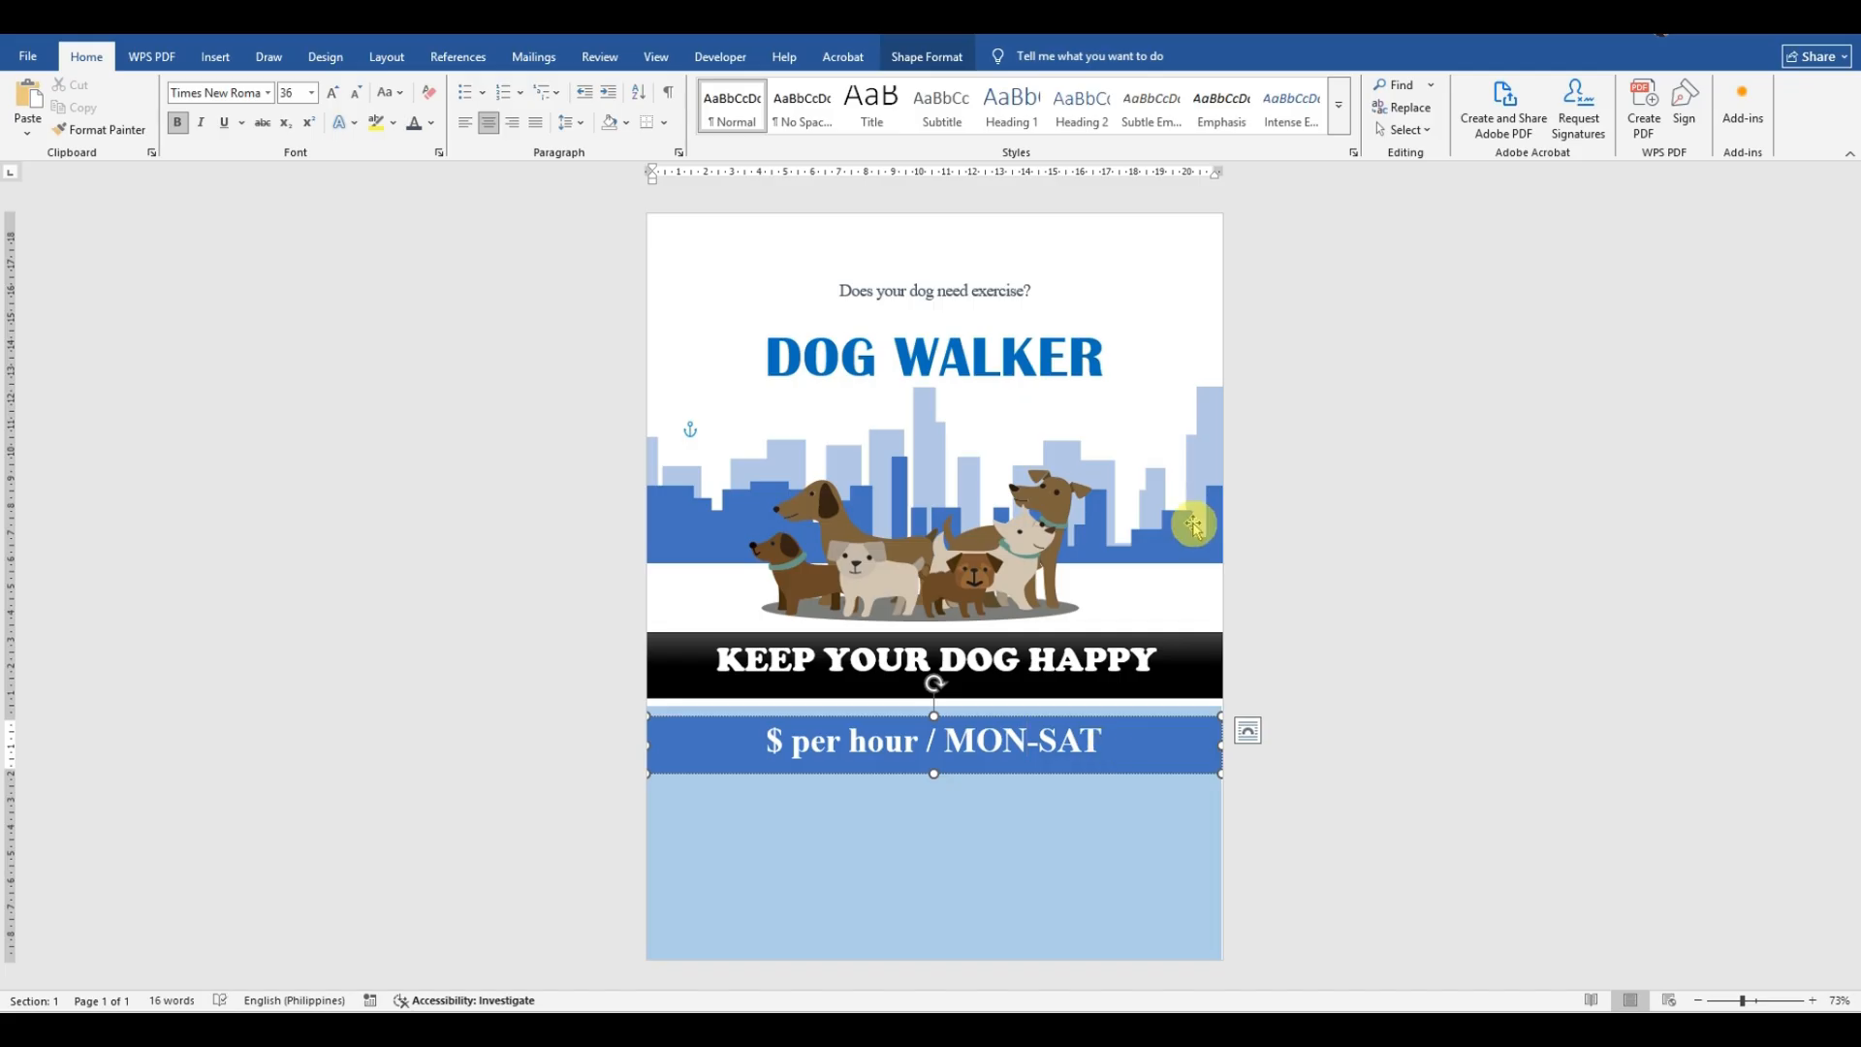
Step: Retype "per hour" in capitals as "PER HOUR" in the blue price bar
{"action": "left_click", "coordinate": [840, 744]}
{"action": "key", "text": "BackSpace"}
{"action": "key", "text": "BackSpace"}
{"action": "key", "text": "BackSpace"}
{"action": "type", "text": "PER"}
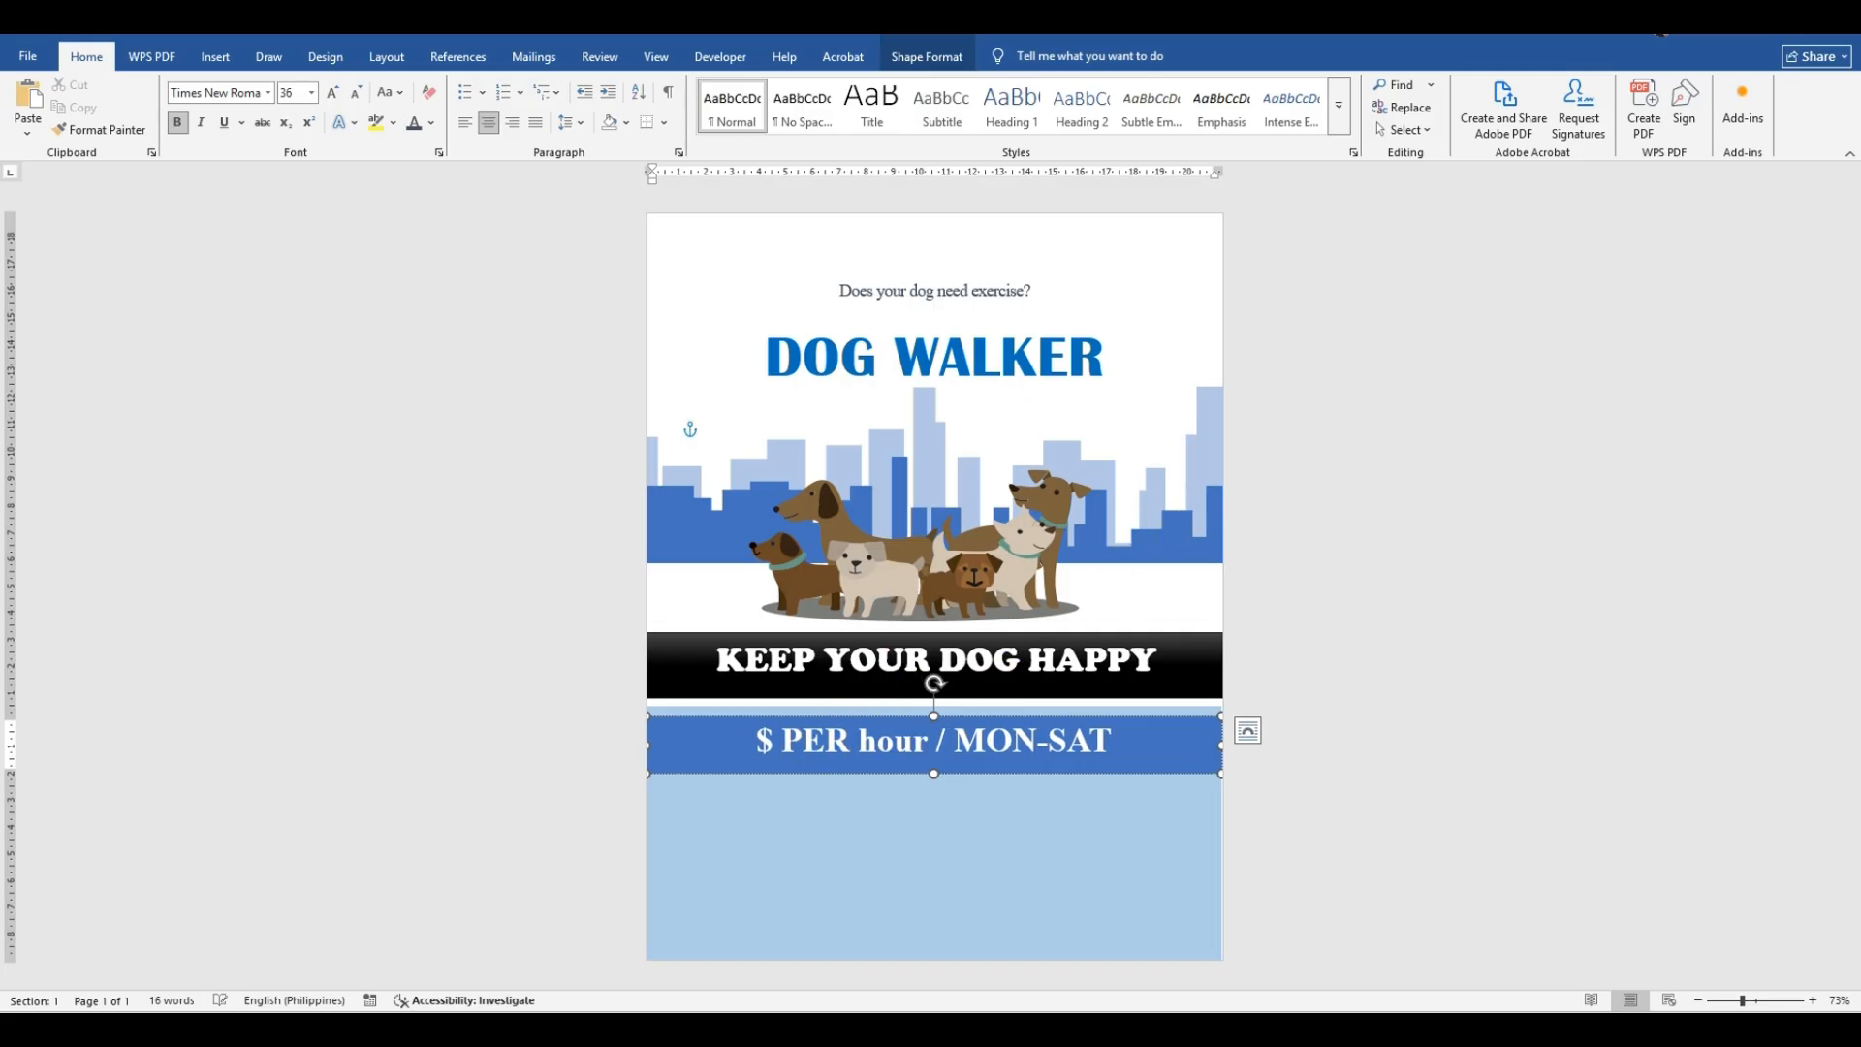
{"action": "key", "text": "BackSpace"}
{"action": "key", "text": "BackSpace"}
{"action": "key", "text": "BackSpace"}
{"action": "key", "text": "BackSpace"}
{"action": "type", "text": "HOUR"}
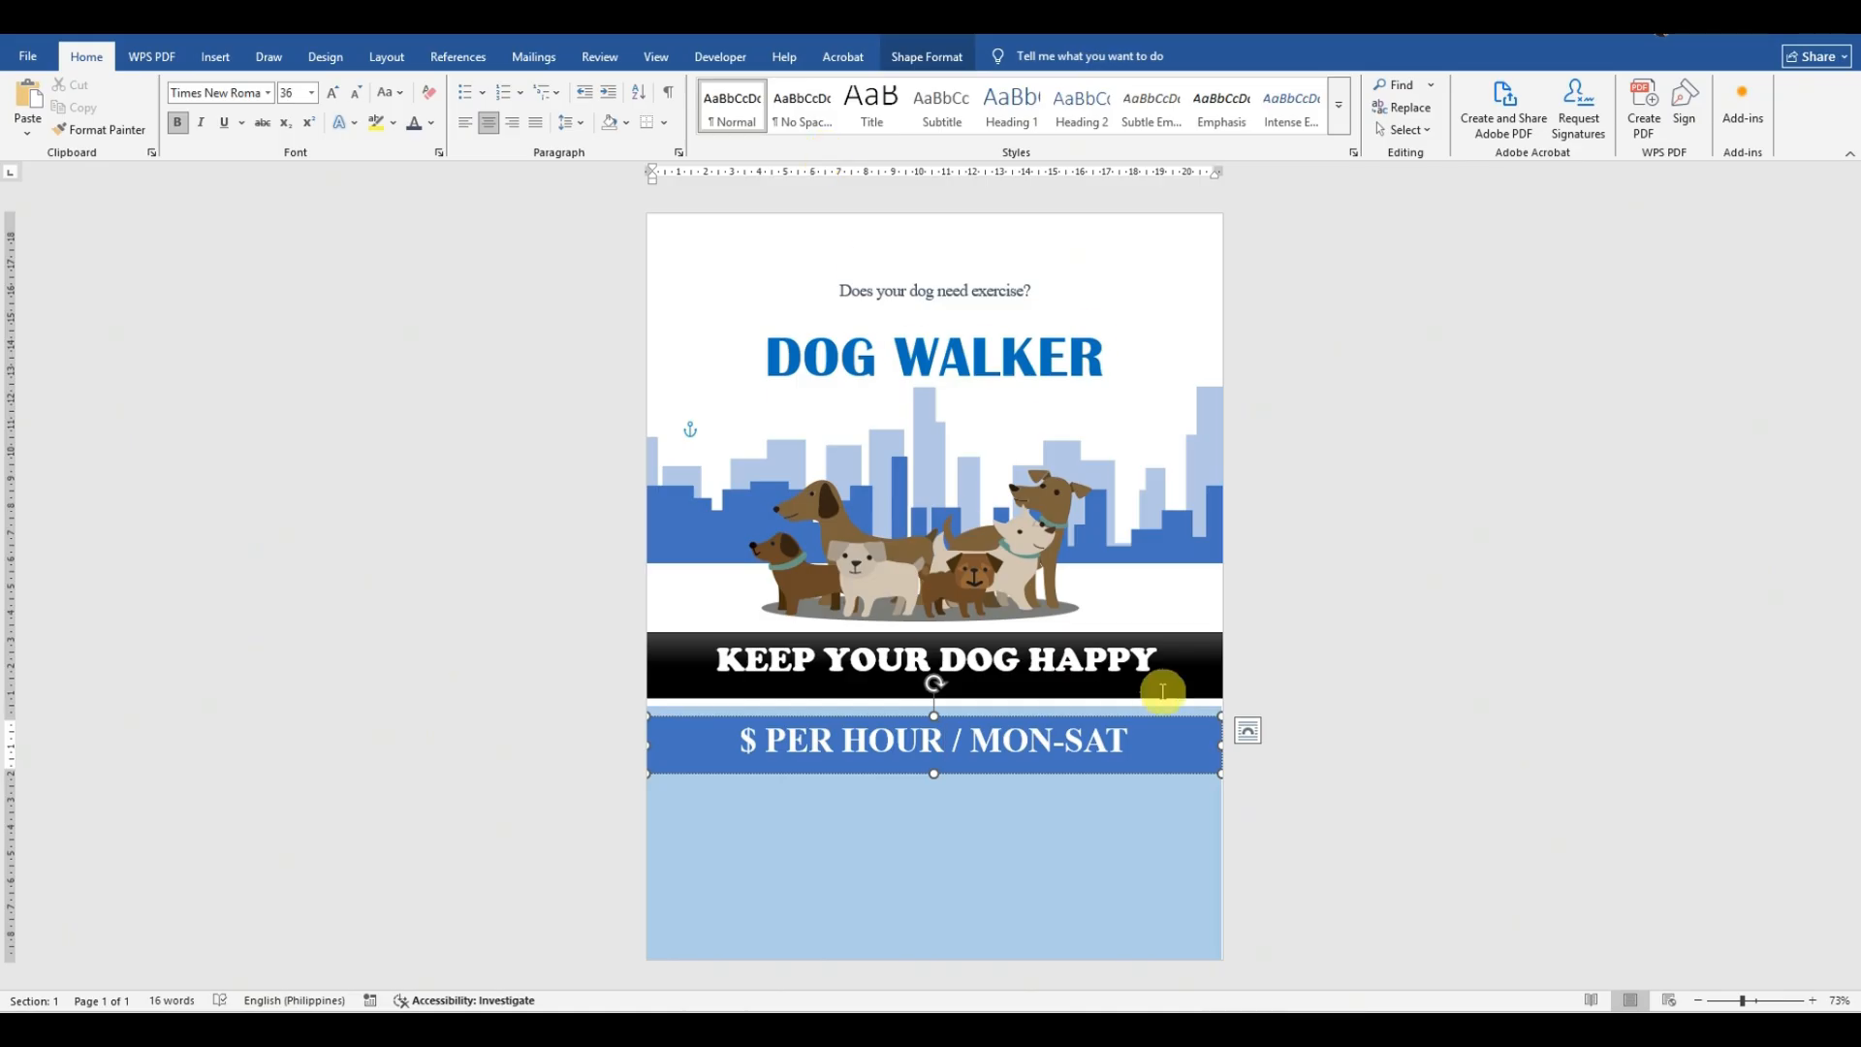
Step: Complete the price in the blue bar by adding 5 after the dollar sign, giving "$5 PER HOUR / MON-SAT"
{"action": "left_click", "coordinate": [1096, 822]}
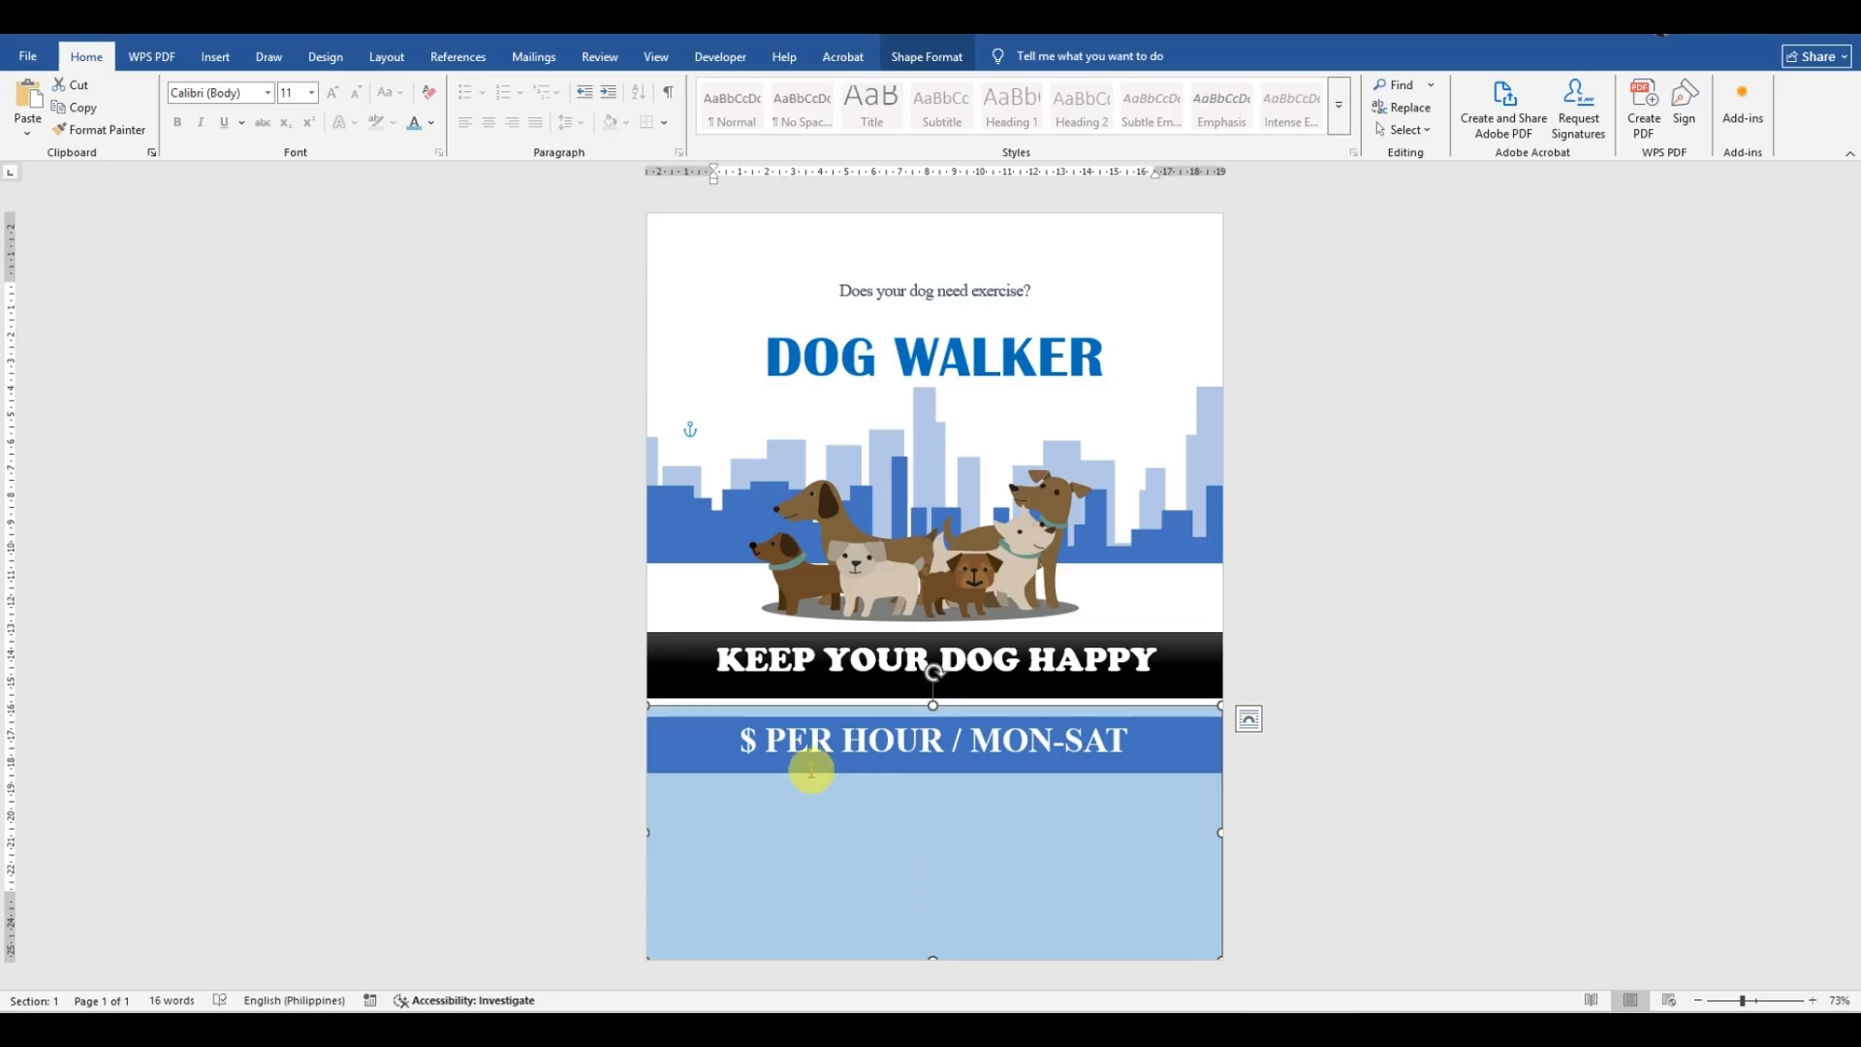
{"action": "left_click", "coordinate": [757, 739]}
{"action": "type", "text": "5"}
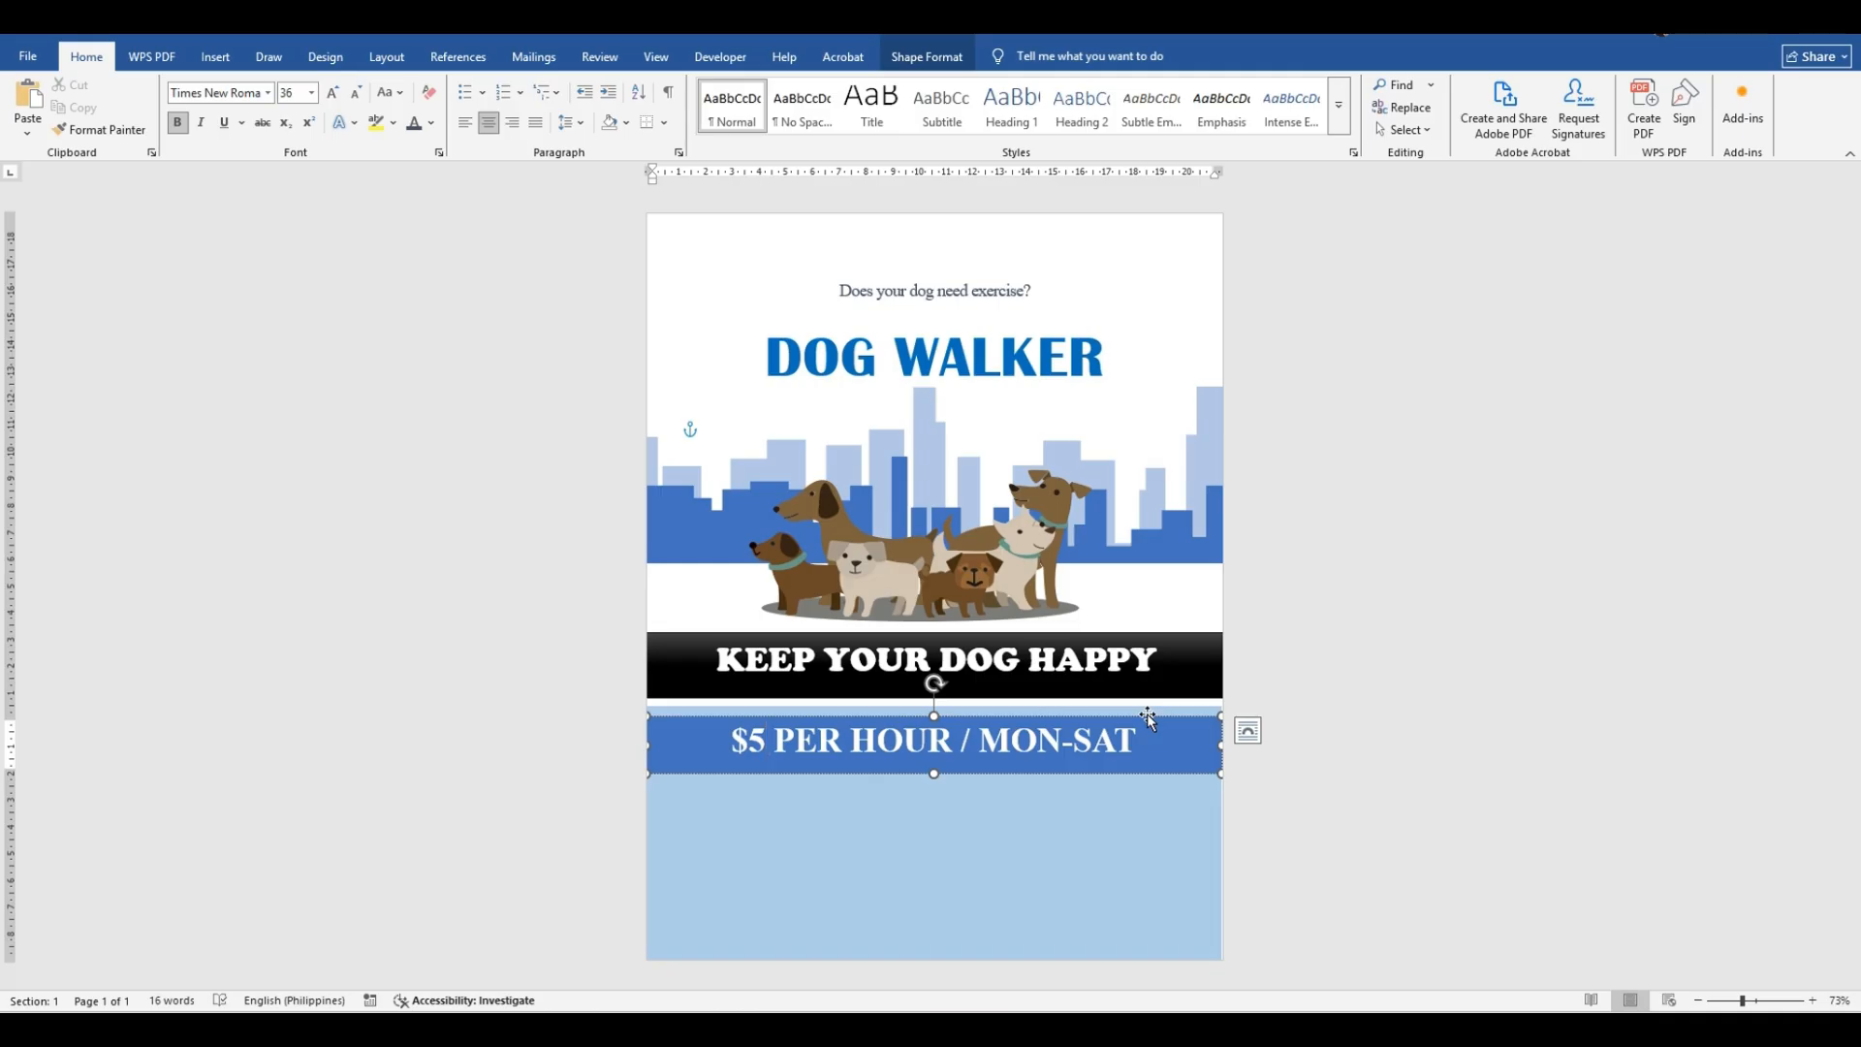
{"action": "left_click", "coordinate": [1027, 811]}
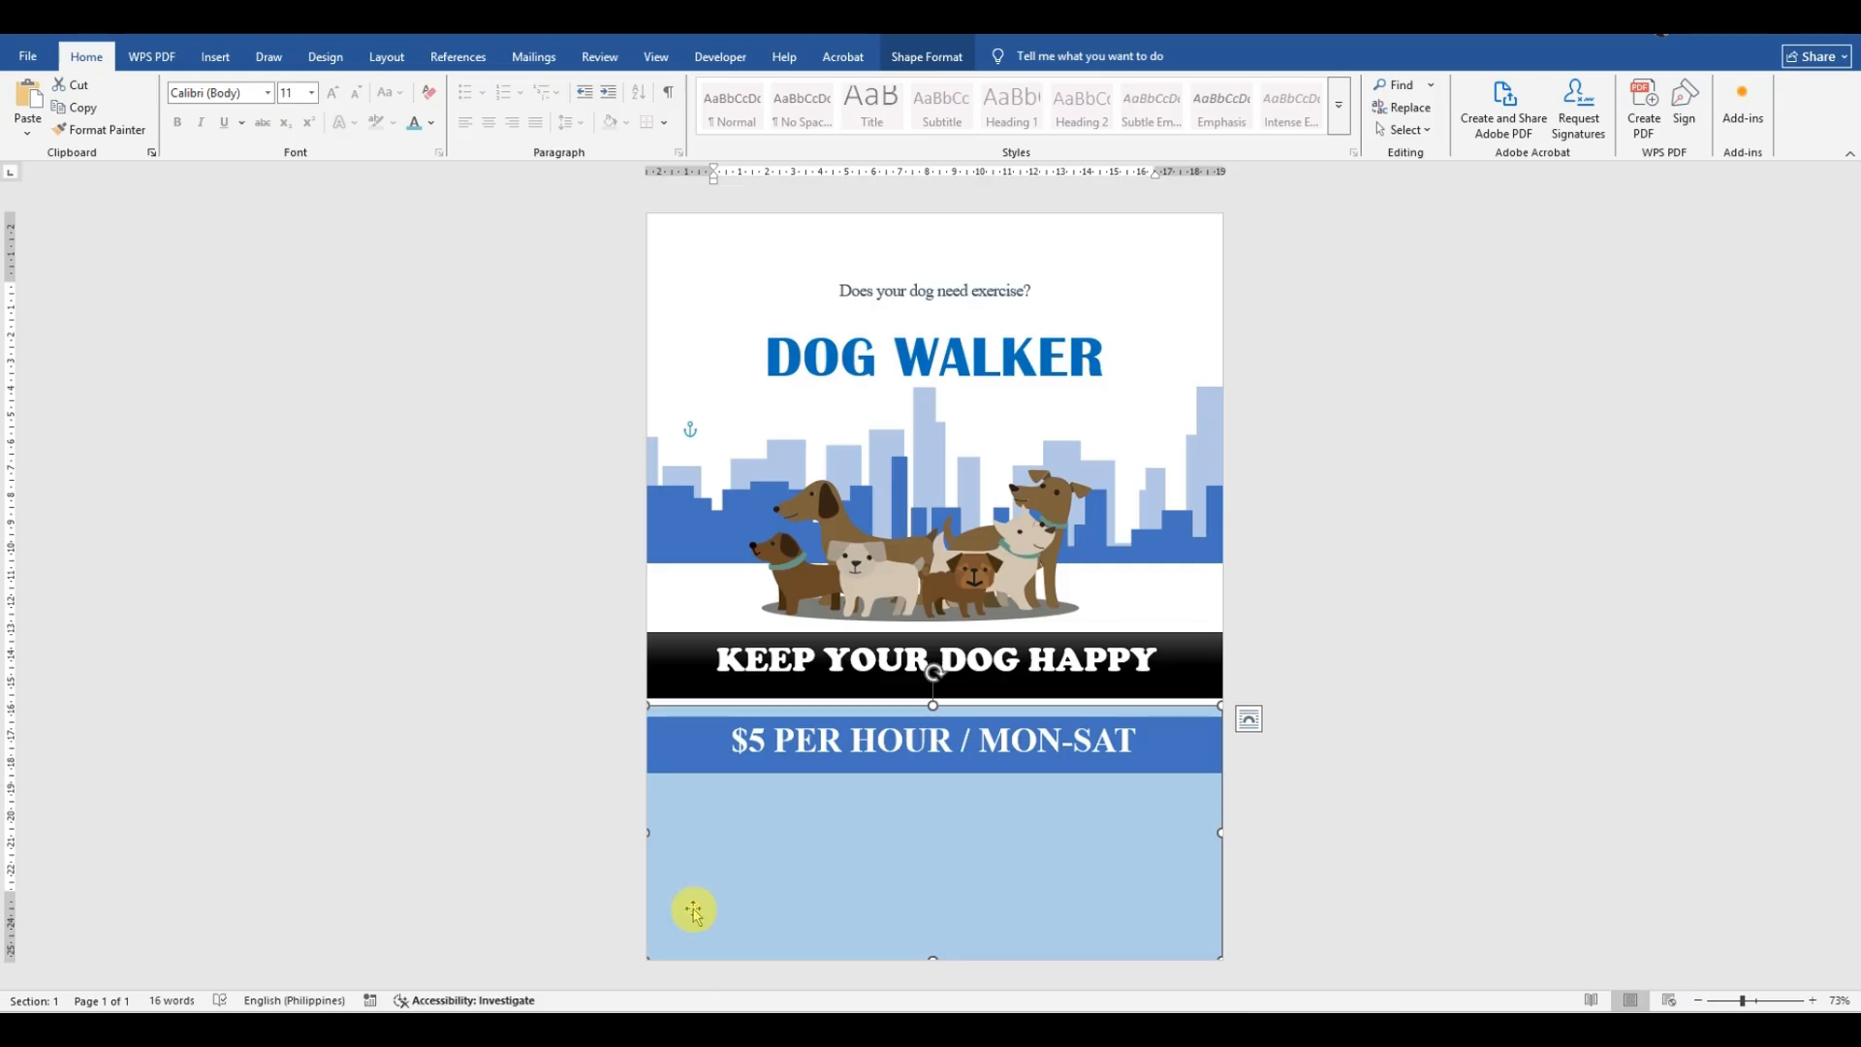
Step: Copy the "Ready to write?" paragraph from the template in Document4 and return to Document5
{"action": "left_click", "coordinate": [701, 955]}
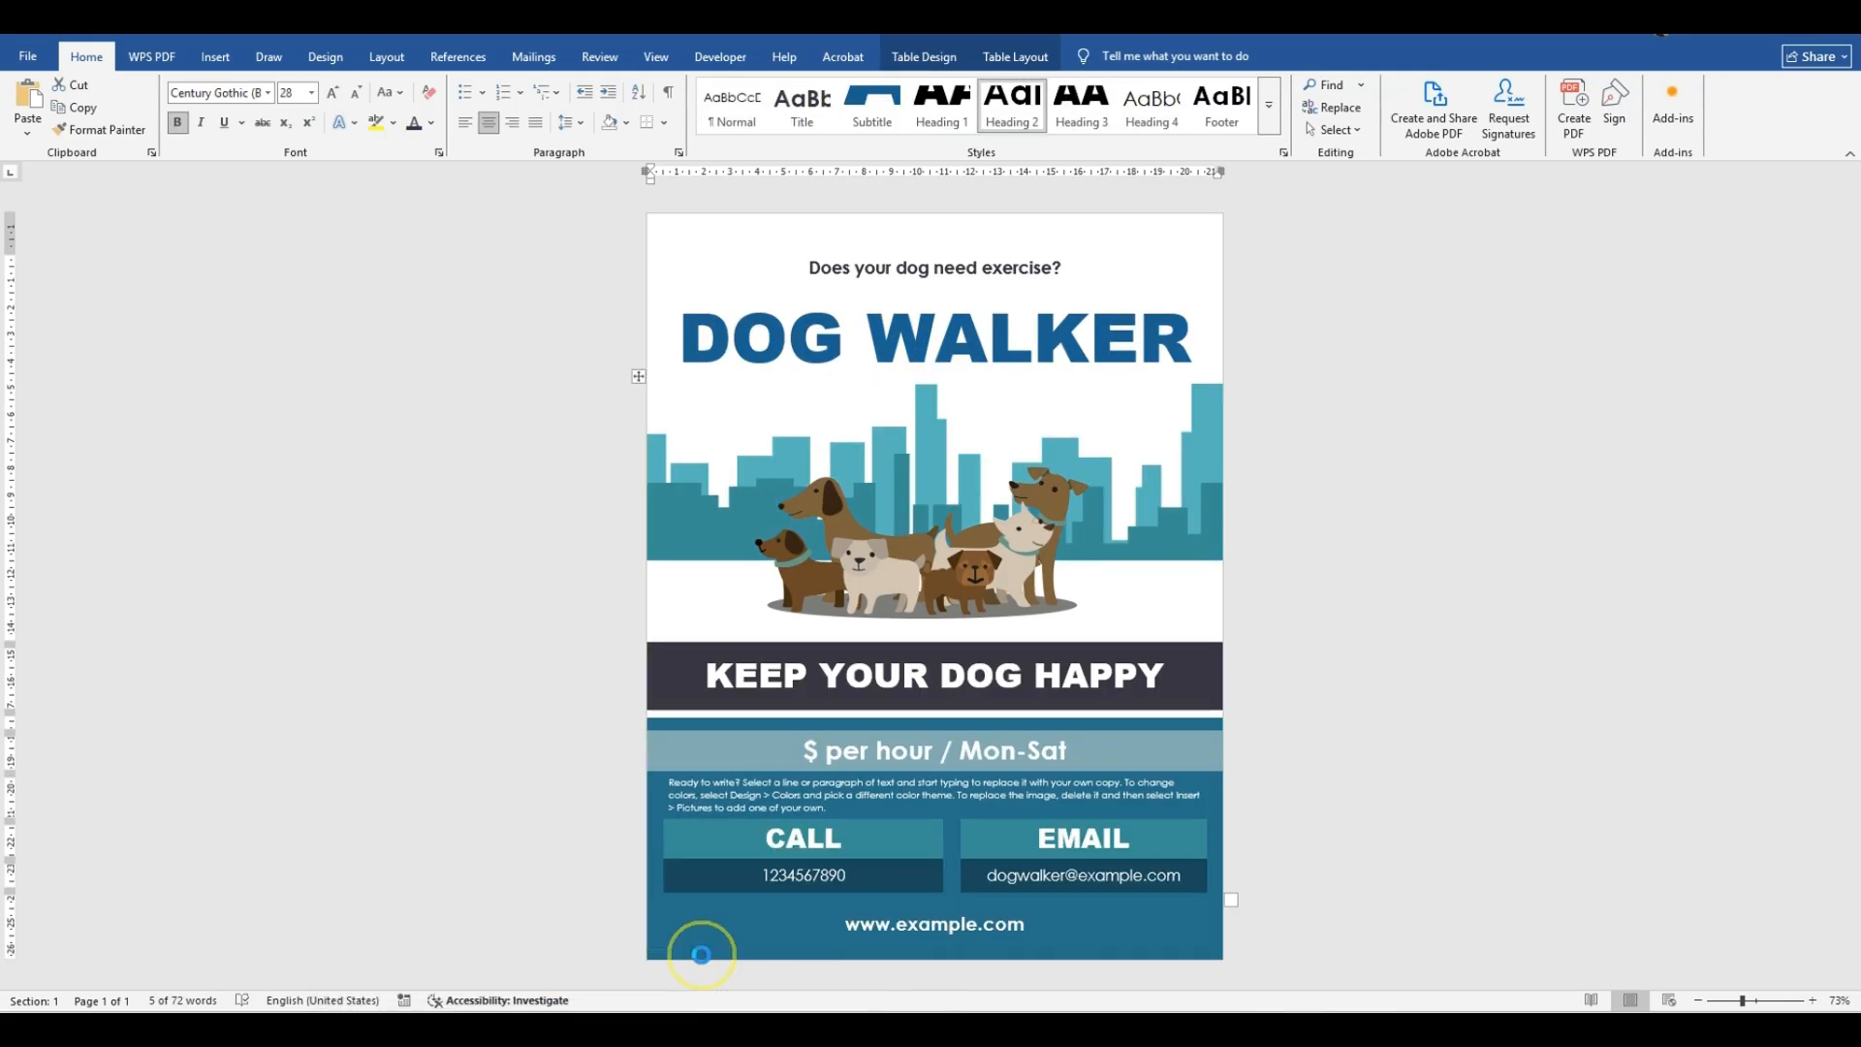
{"action": "left_click", "coordinate": [815, 789]}
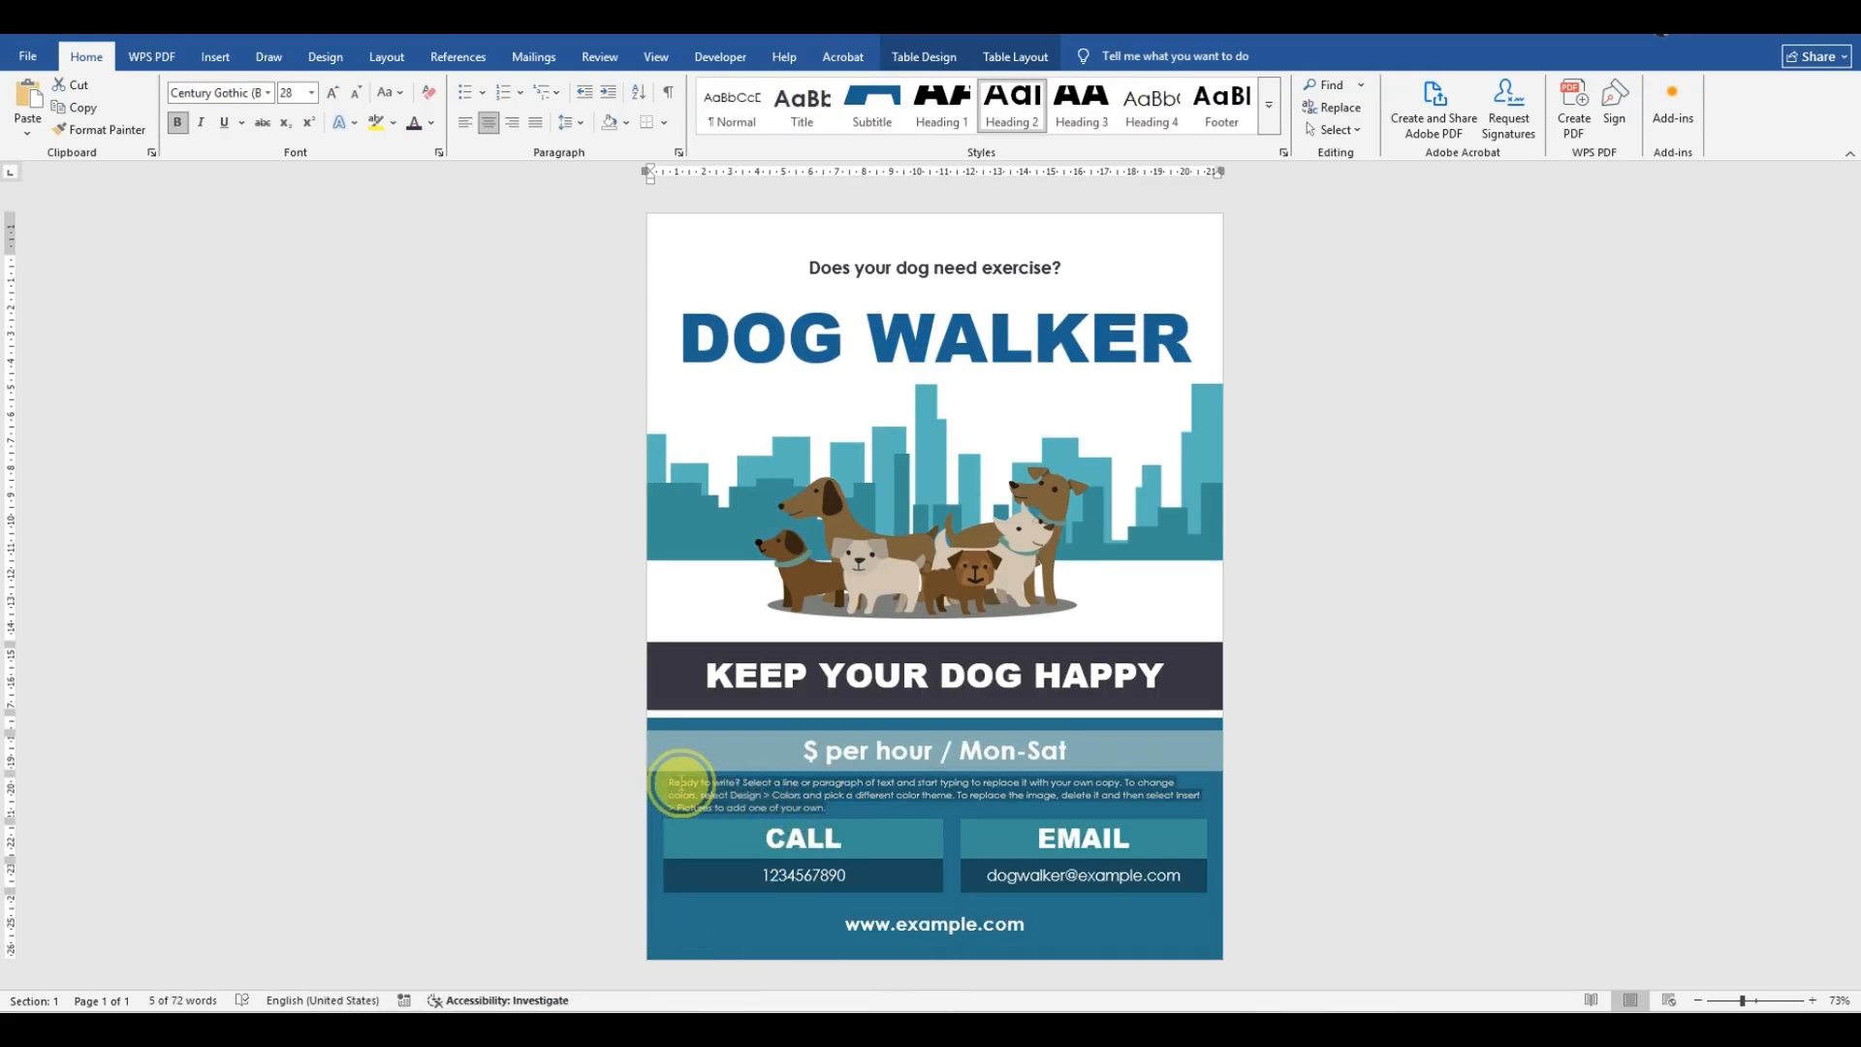
{"action": "left_click", "coordinate": [680, 781]}
{"action": "key", "text": "ctrl+c"}
{"action": "mouse_move", "coordinate": [634, 1030]}
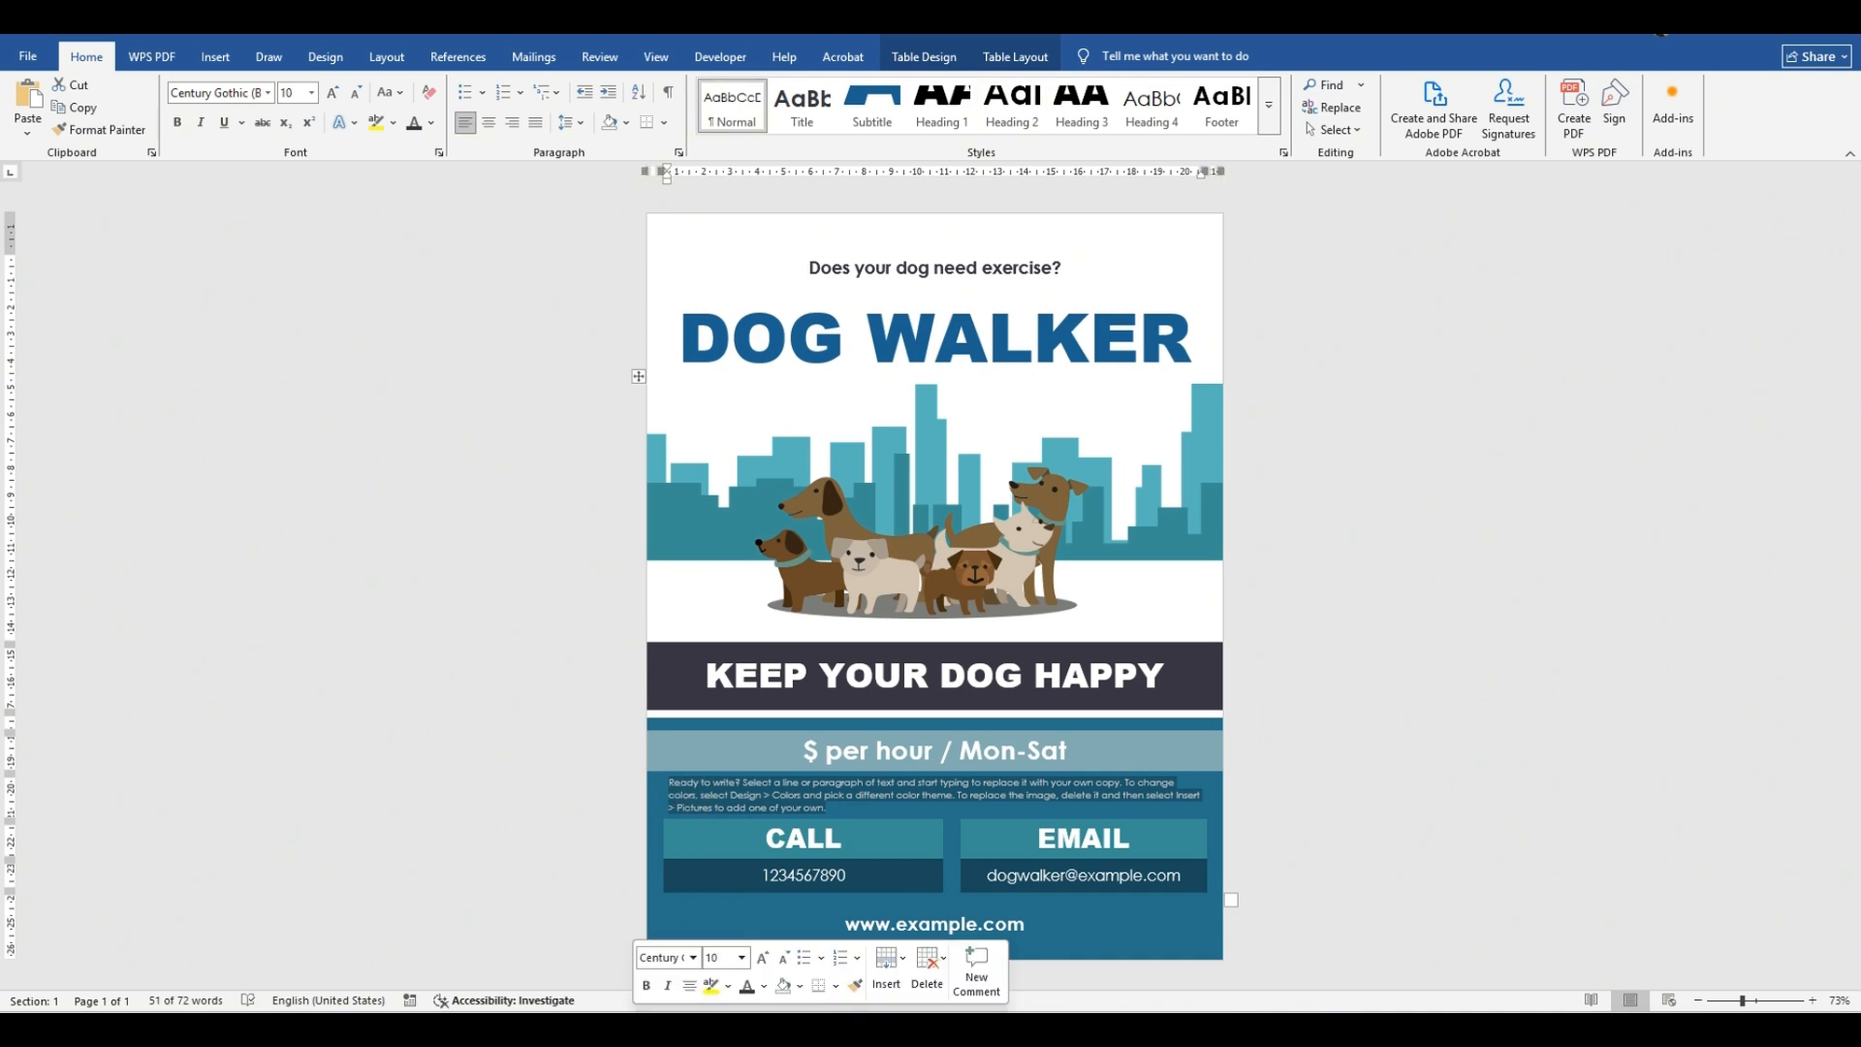
{"action": "left_click", "coordinate": [810, 960]}
{"action": "left_click", "coordinate": [810, 782]}
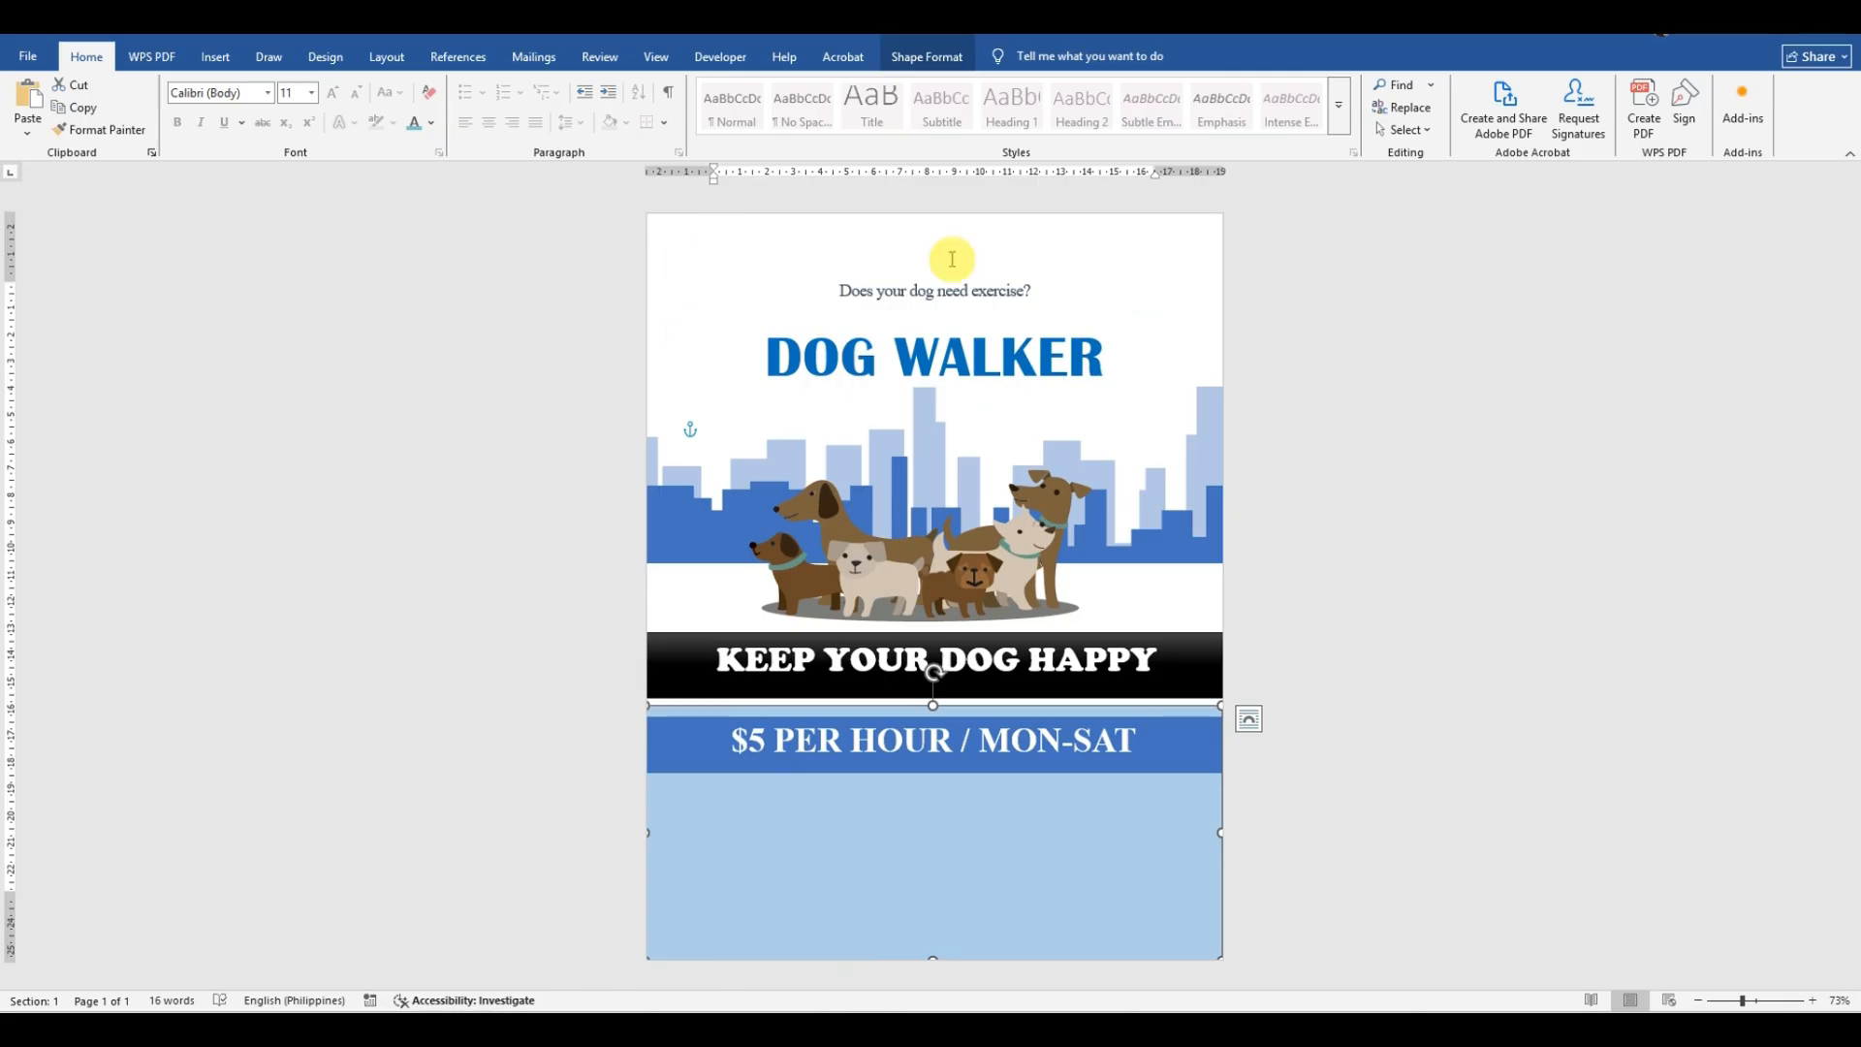
Step: Insert a built-in text box directly below the blue price bar and stretch it across the page, about 21.51 cm wide
{"action": "left_click", "coordinate": [215, 56]}
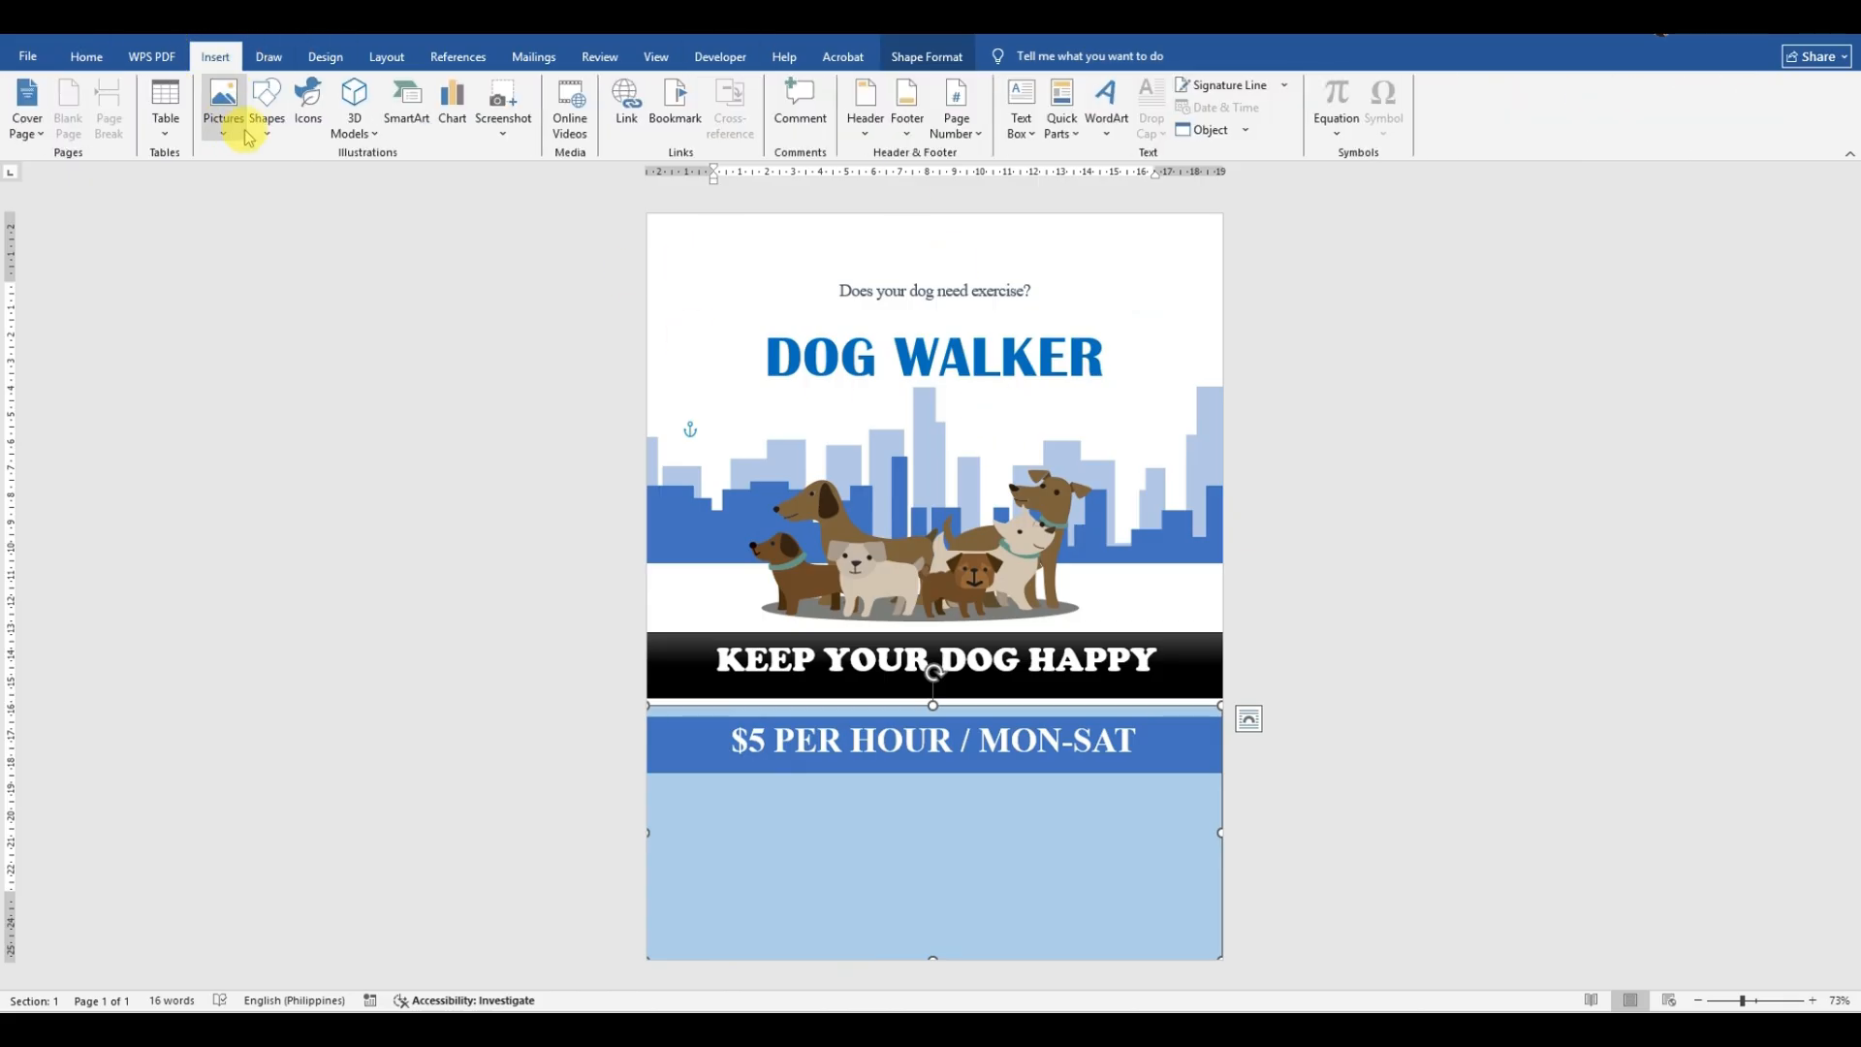
{"action": "left_click", "coordinate": [1021, 106]}
{"action": "left_click", "coordinate": [1065, 228]}
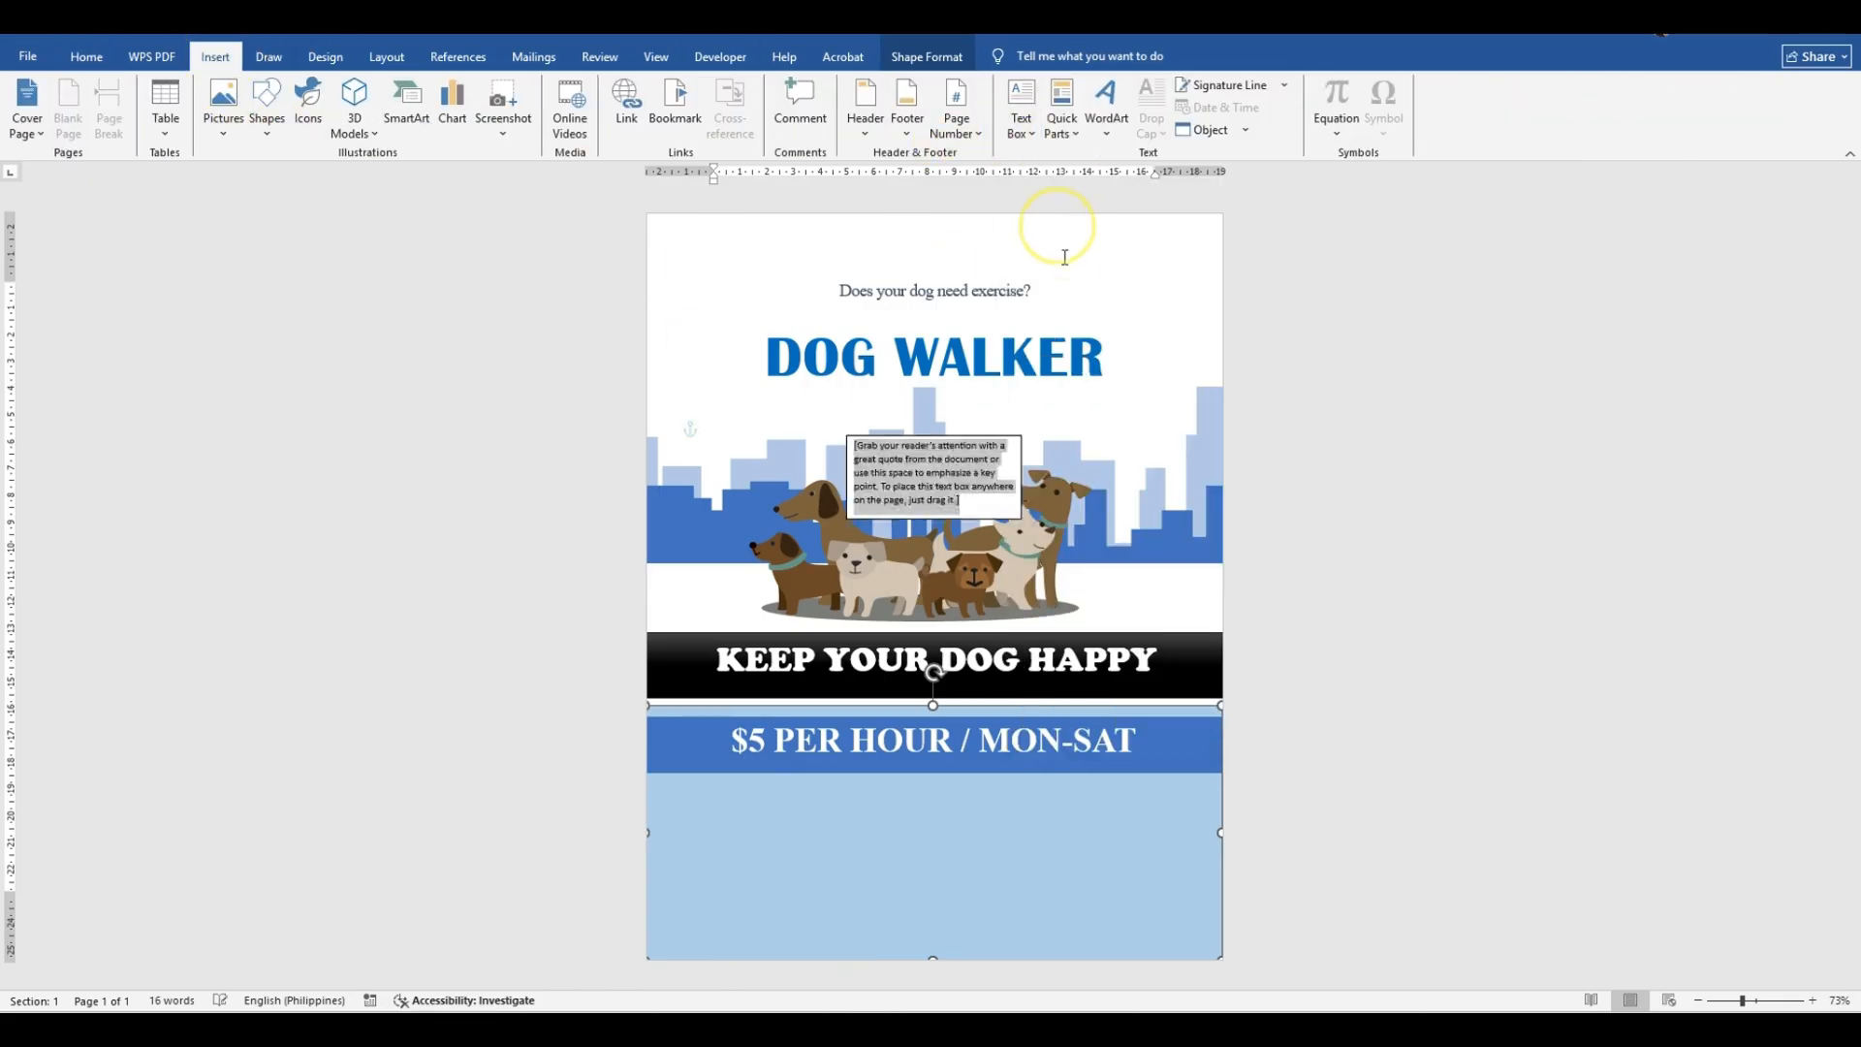
{"action": "left_click_drag", "start_coordinate": [965, 441], "coordinate": [940, 783]}
{"action": "left_click_drag", "start_coordinate": [832, 815], "coordinate": [651, 801]}
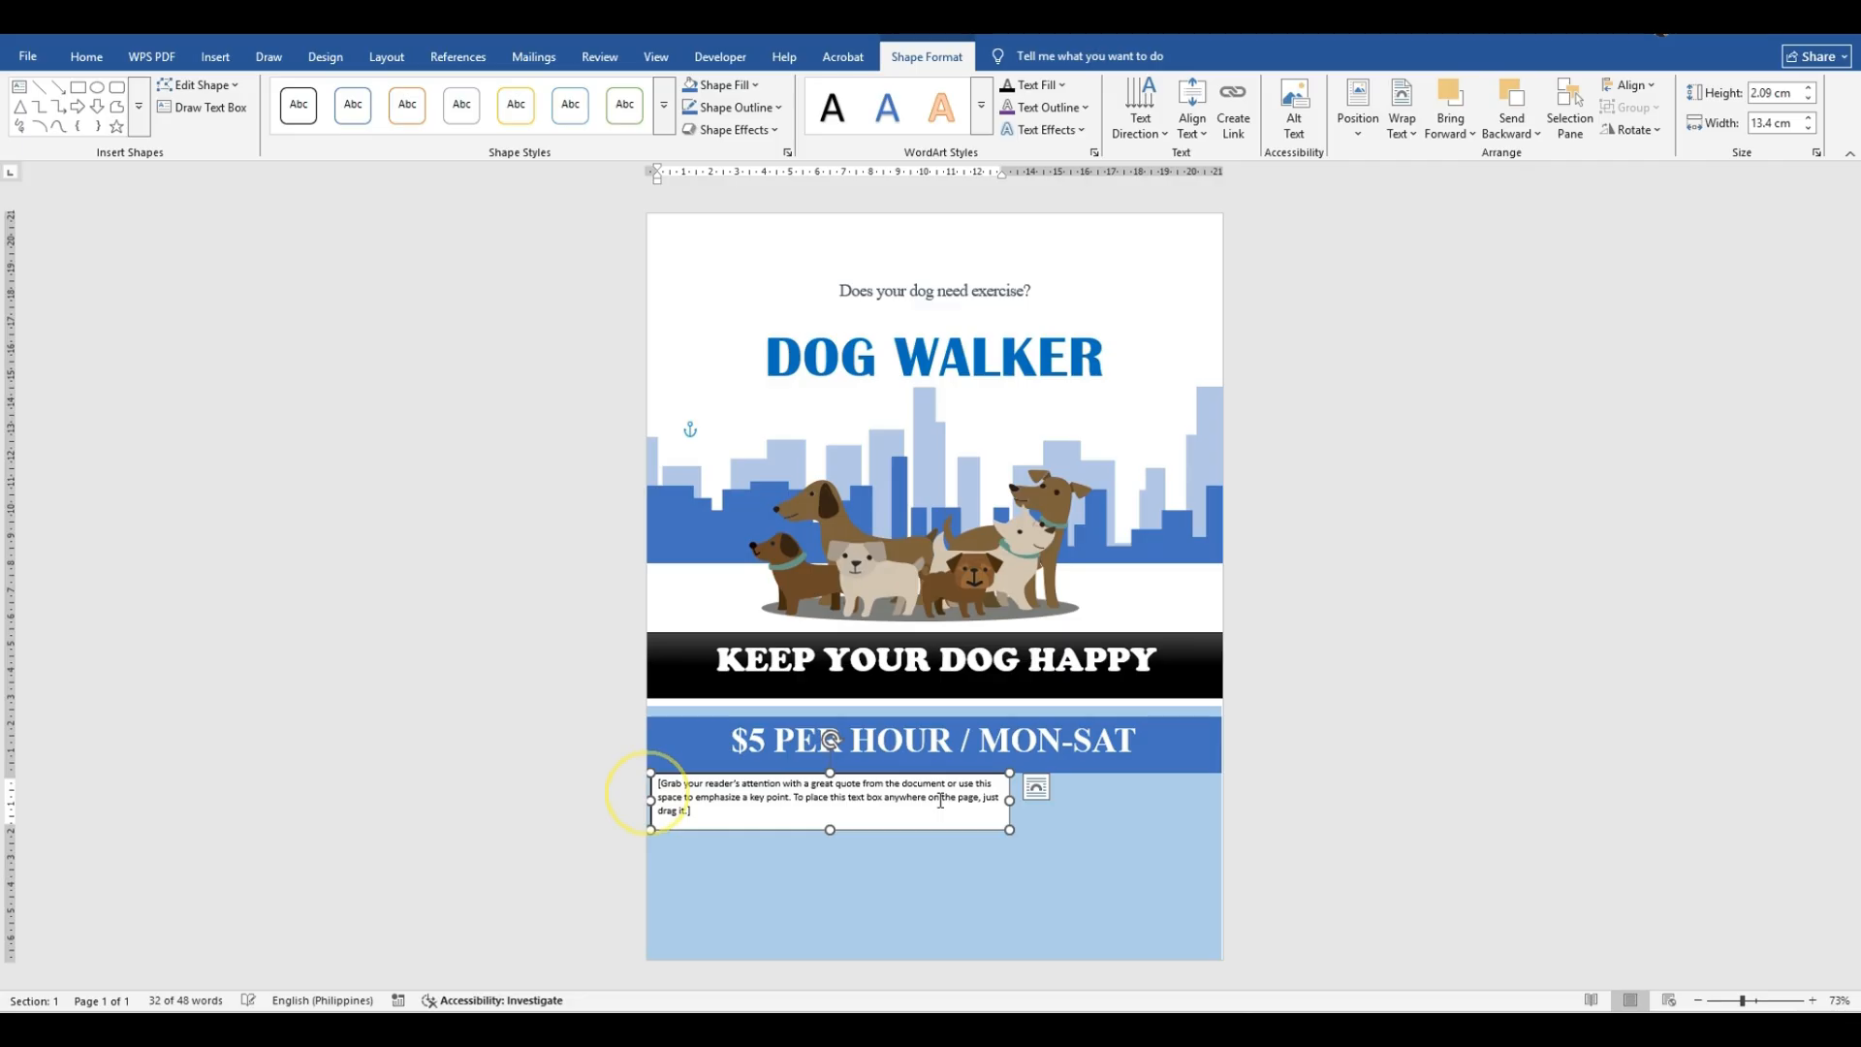
{"action": "left_click", "coordinate": [998, 800]}
{"action": "left_click_drag", "start_coordinate": [1009, 801], "coordinate": [1220, 797]}
{"action": "left_click", "coordinate": [675, 791]}
{"action": "left_click_drag", "start_coordinate": [648, 790], "coordinate": [644, 790]}
Step: Replace the placeholder text in the new text box with the copied "Ready to write?" paragraph
{"action": "left_click", "coordinate": [819, 800]}
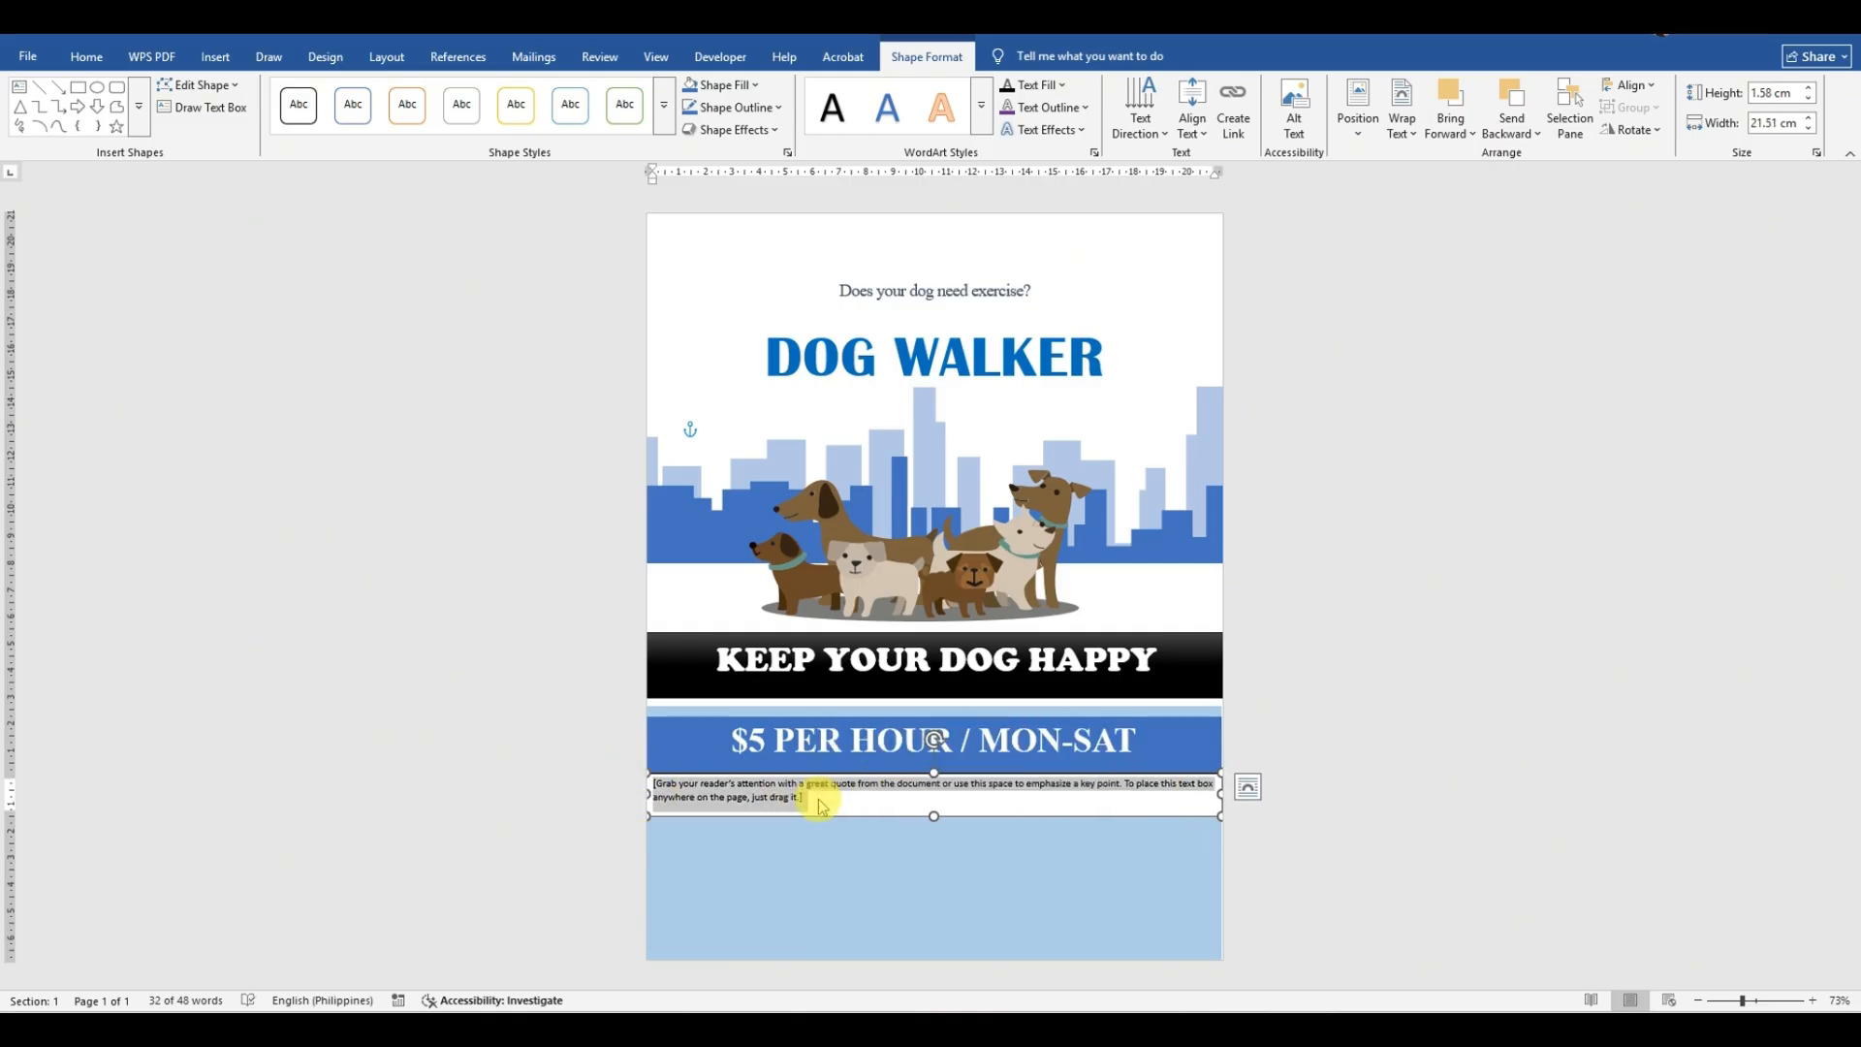
{"action": "key", "text": "ctrl"}
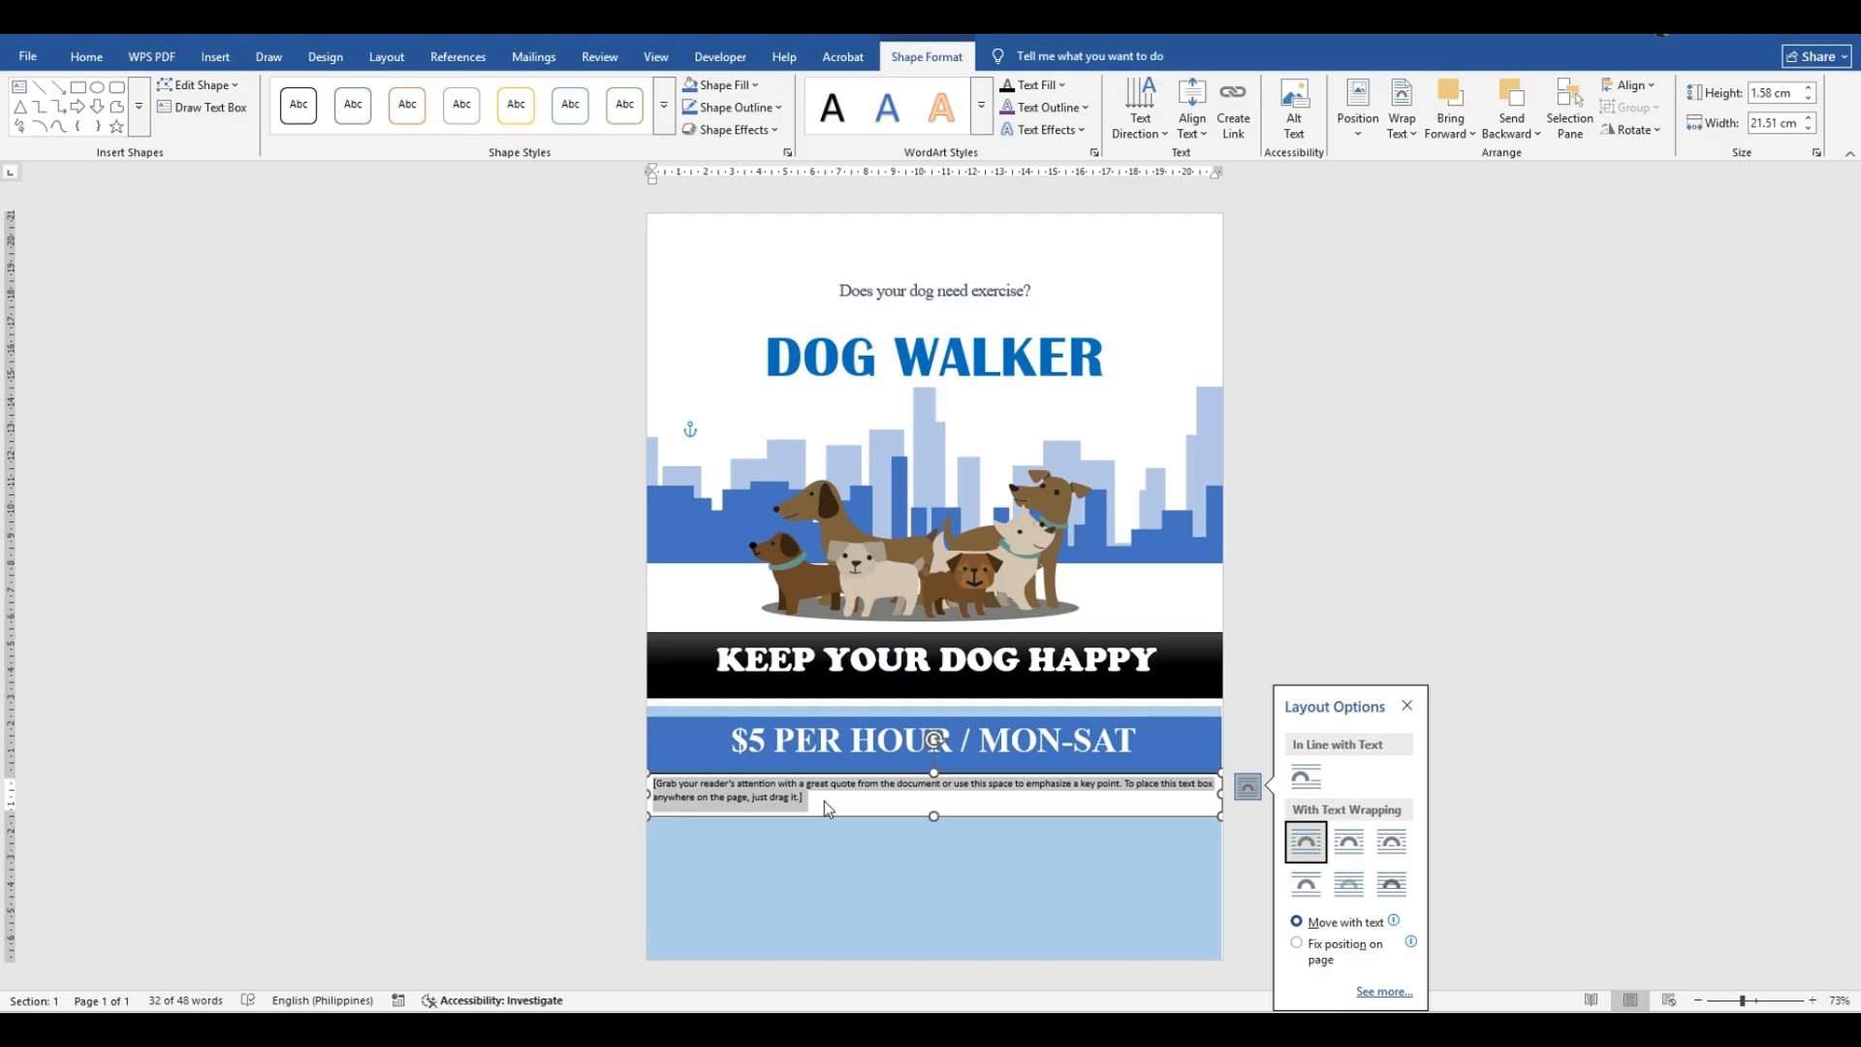
{"action": "left_click", "coordinate": [813, 855]}
{"action": "triple_click", "coordinate": [809, 799]}
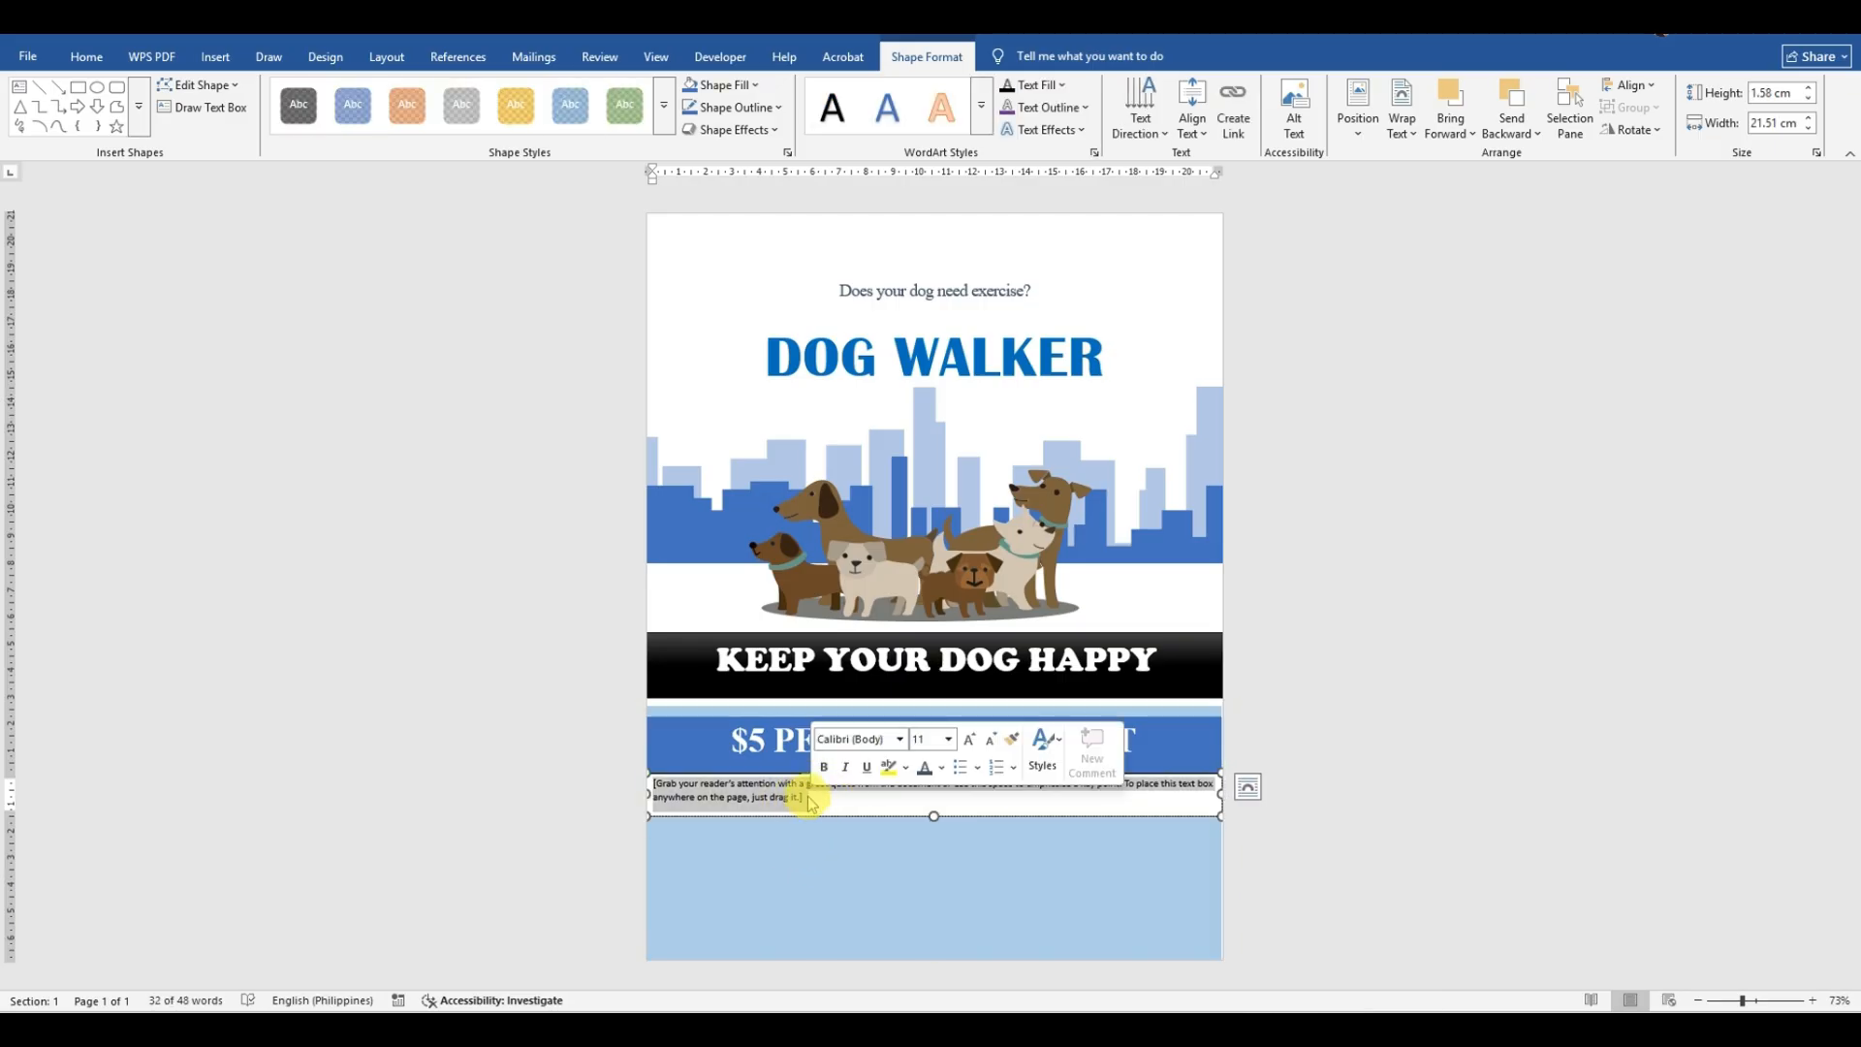
{"action": "key", "text": "Delete"}
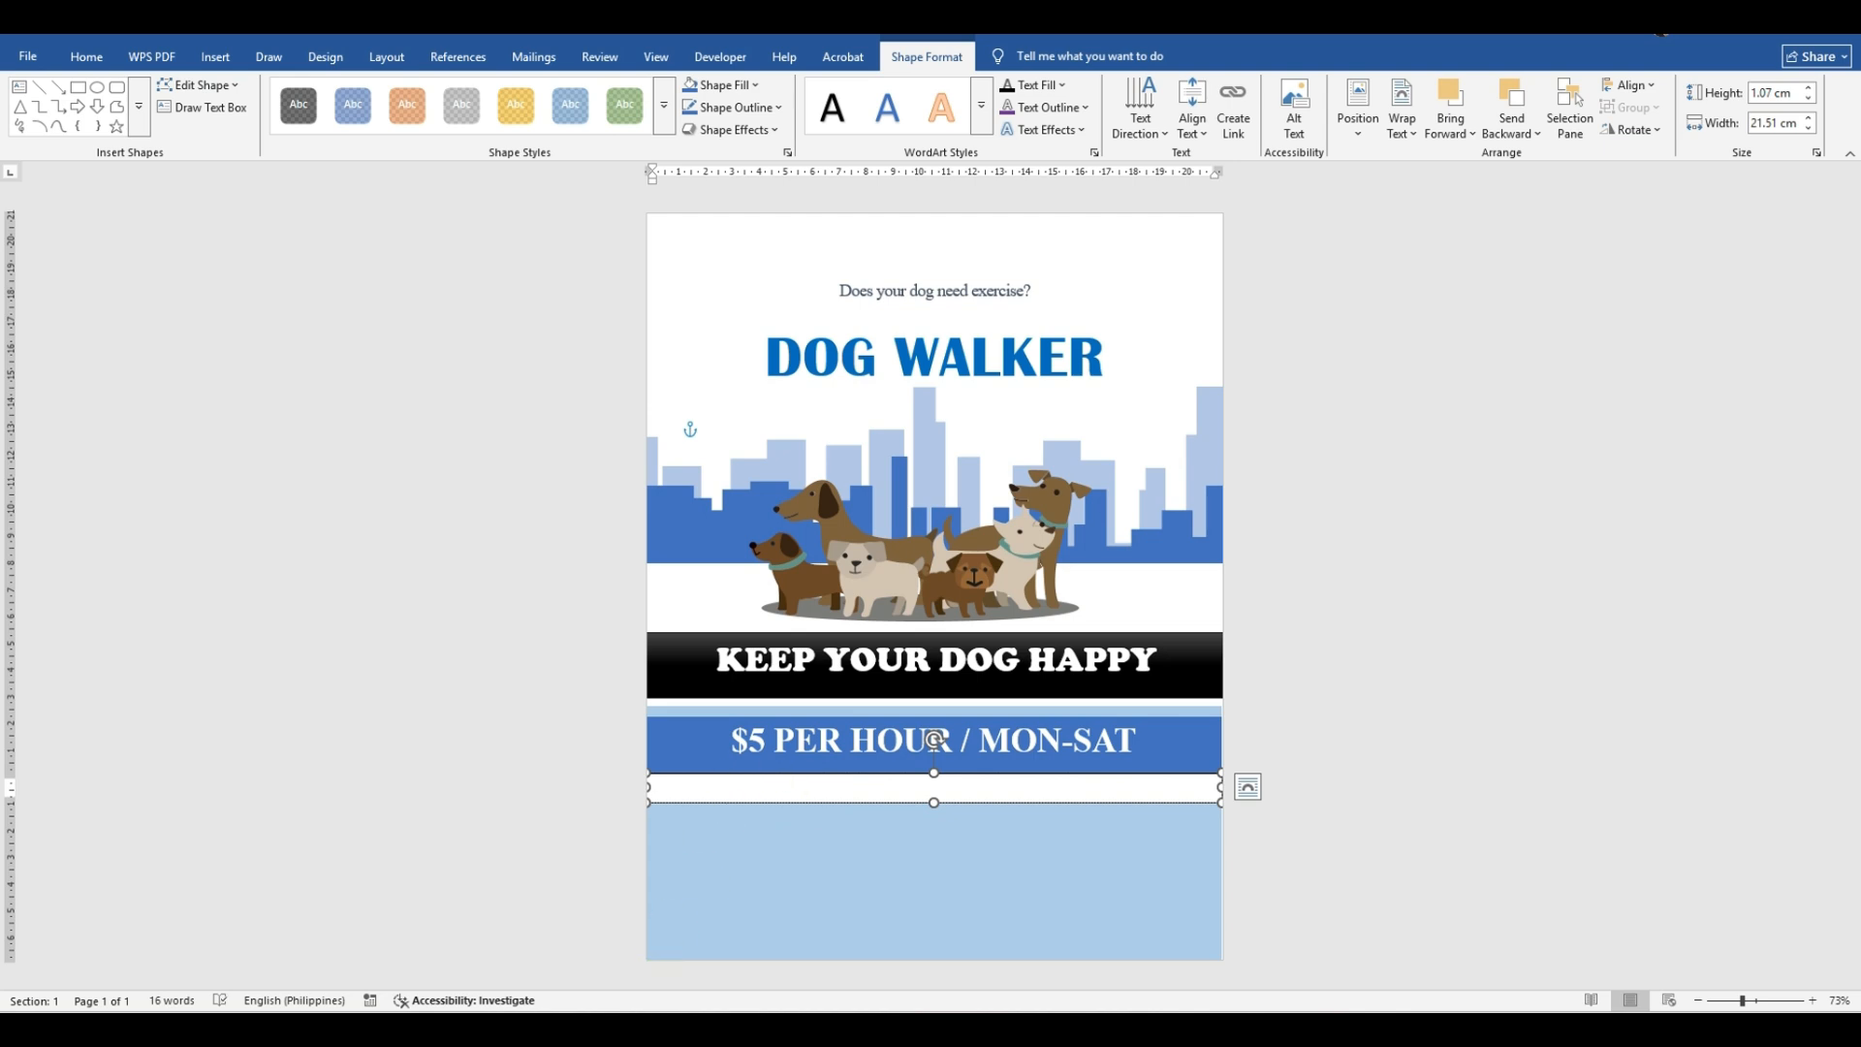
{"action": "left_click", "coordinate": [685, 948]}
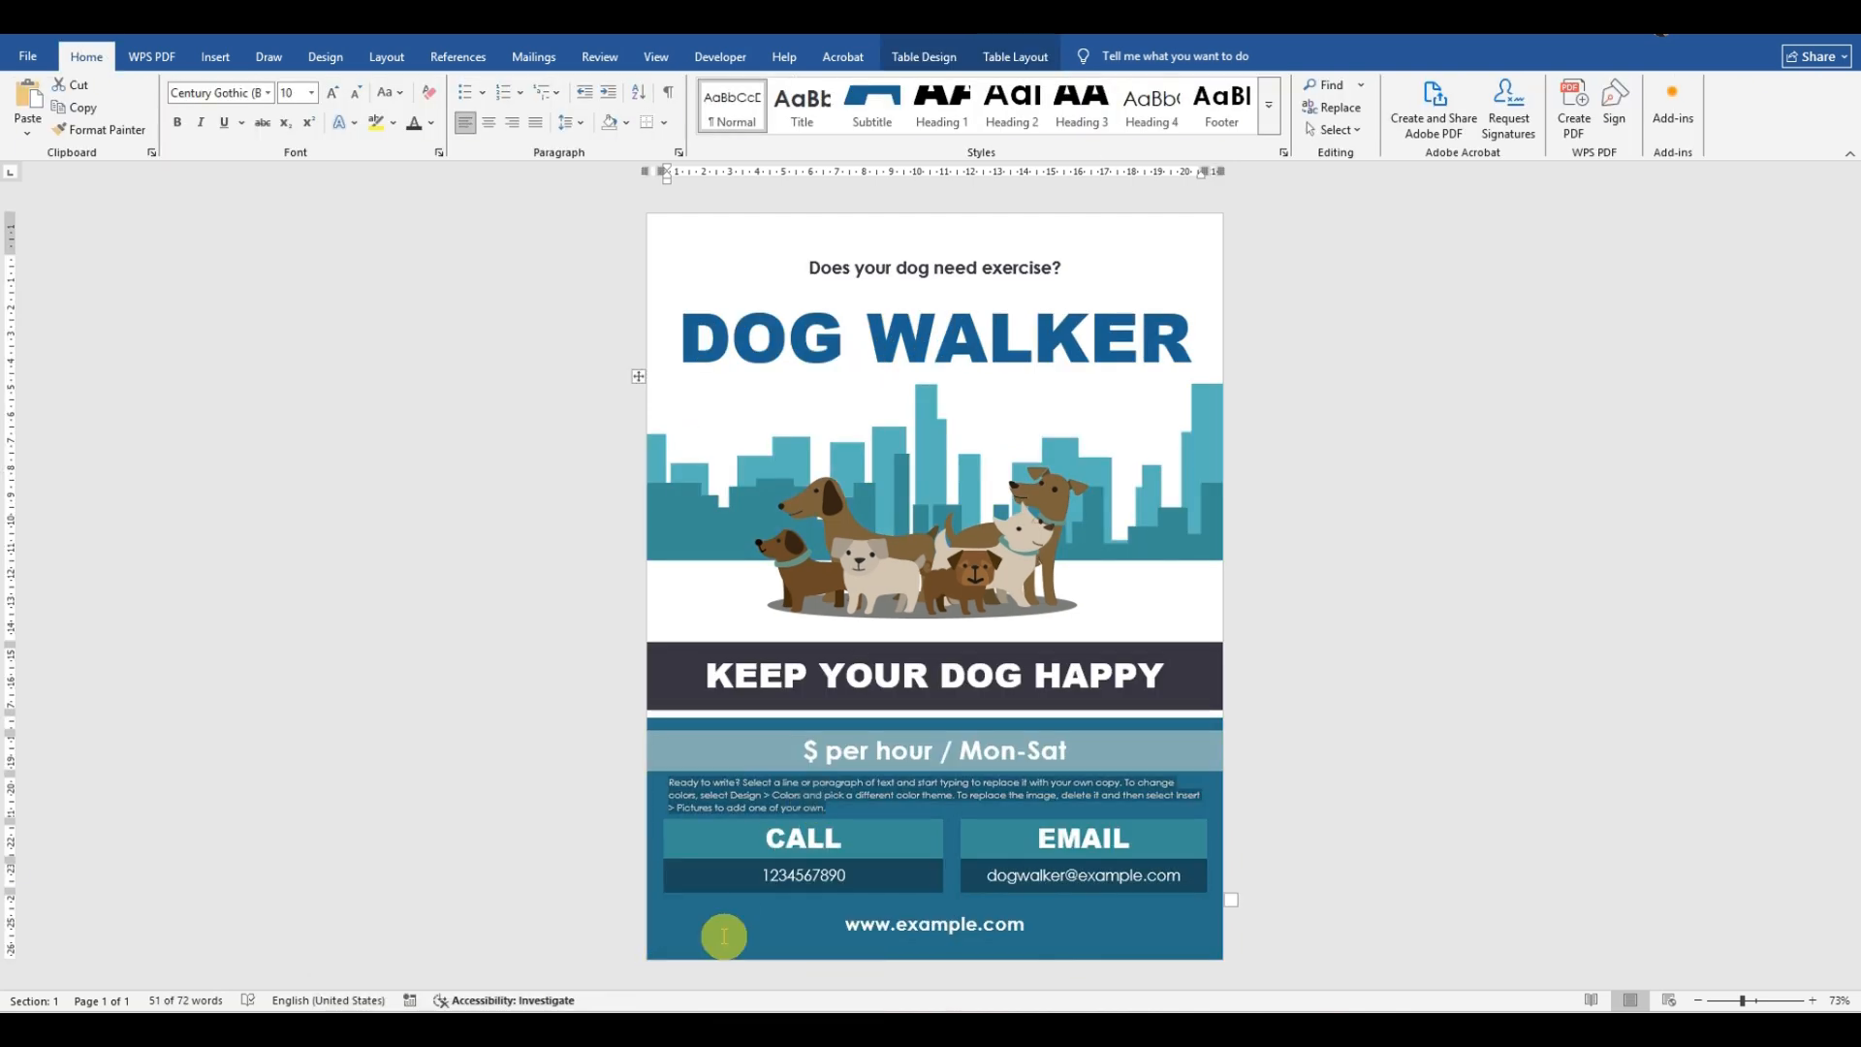
{"action": "left_click", "coordinate": [830, 948]}
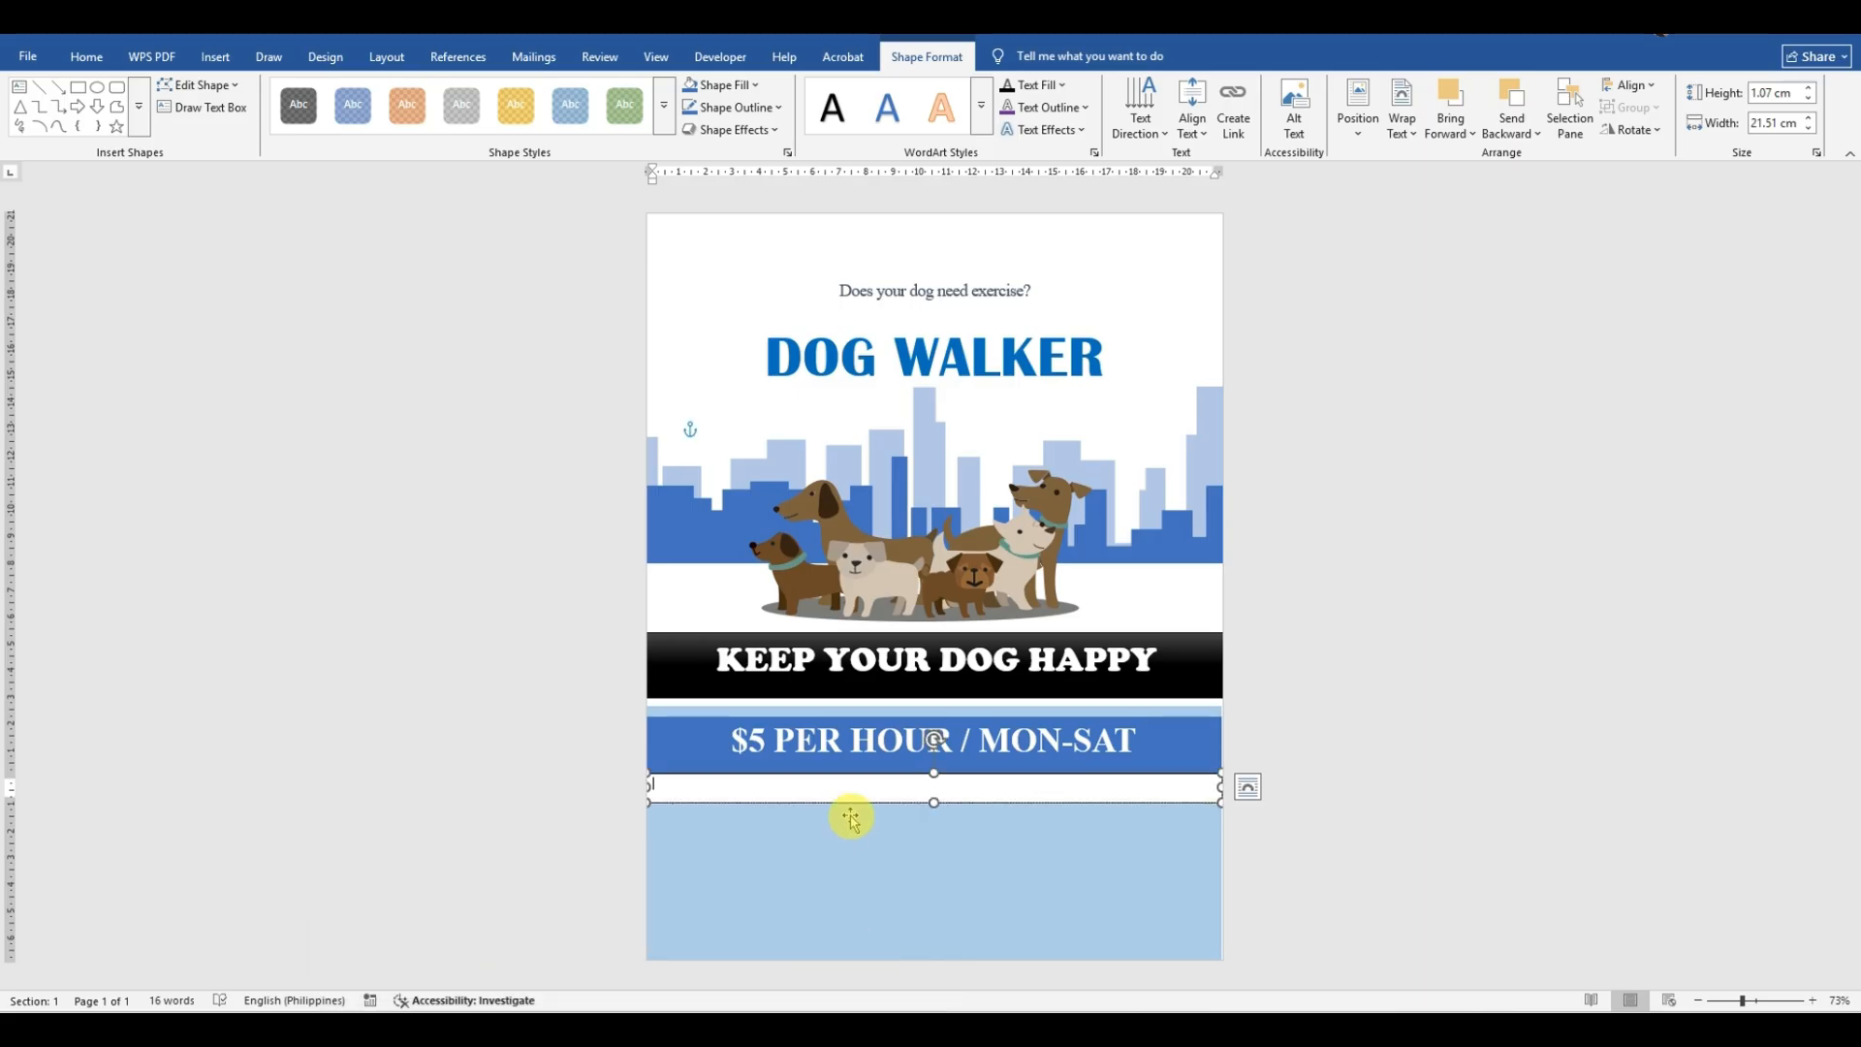
{"action": "key", "text": "ctrl+v"}
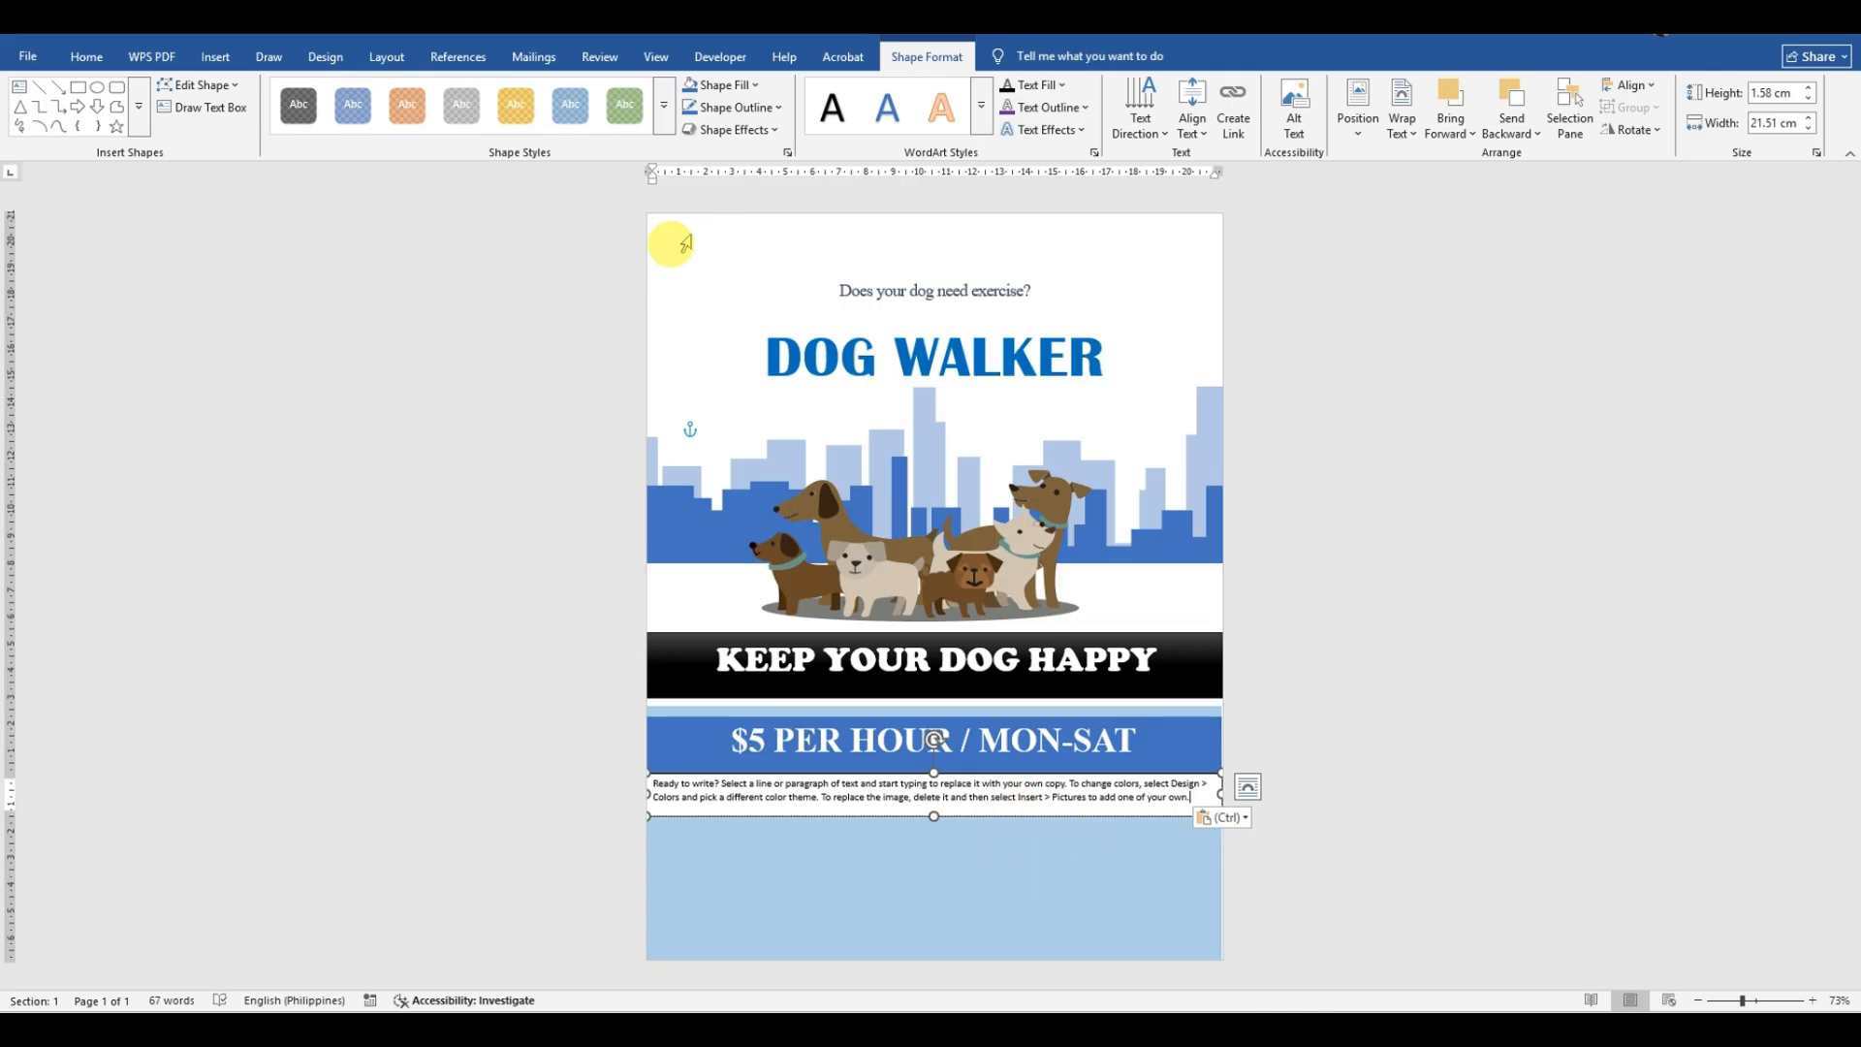
Step: Apply the first transparent preset shape style to the "Ready to write?" text box so the light blue panel shows through
{"action": "left_click", "coordinate": [665, 124]}
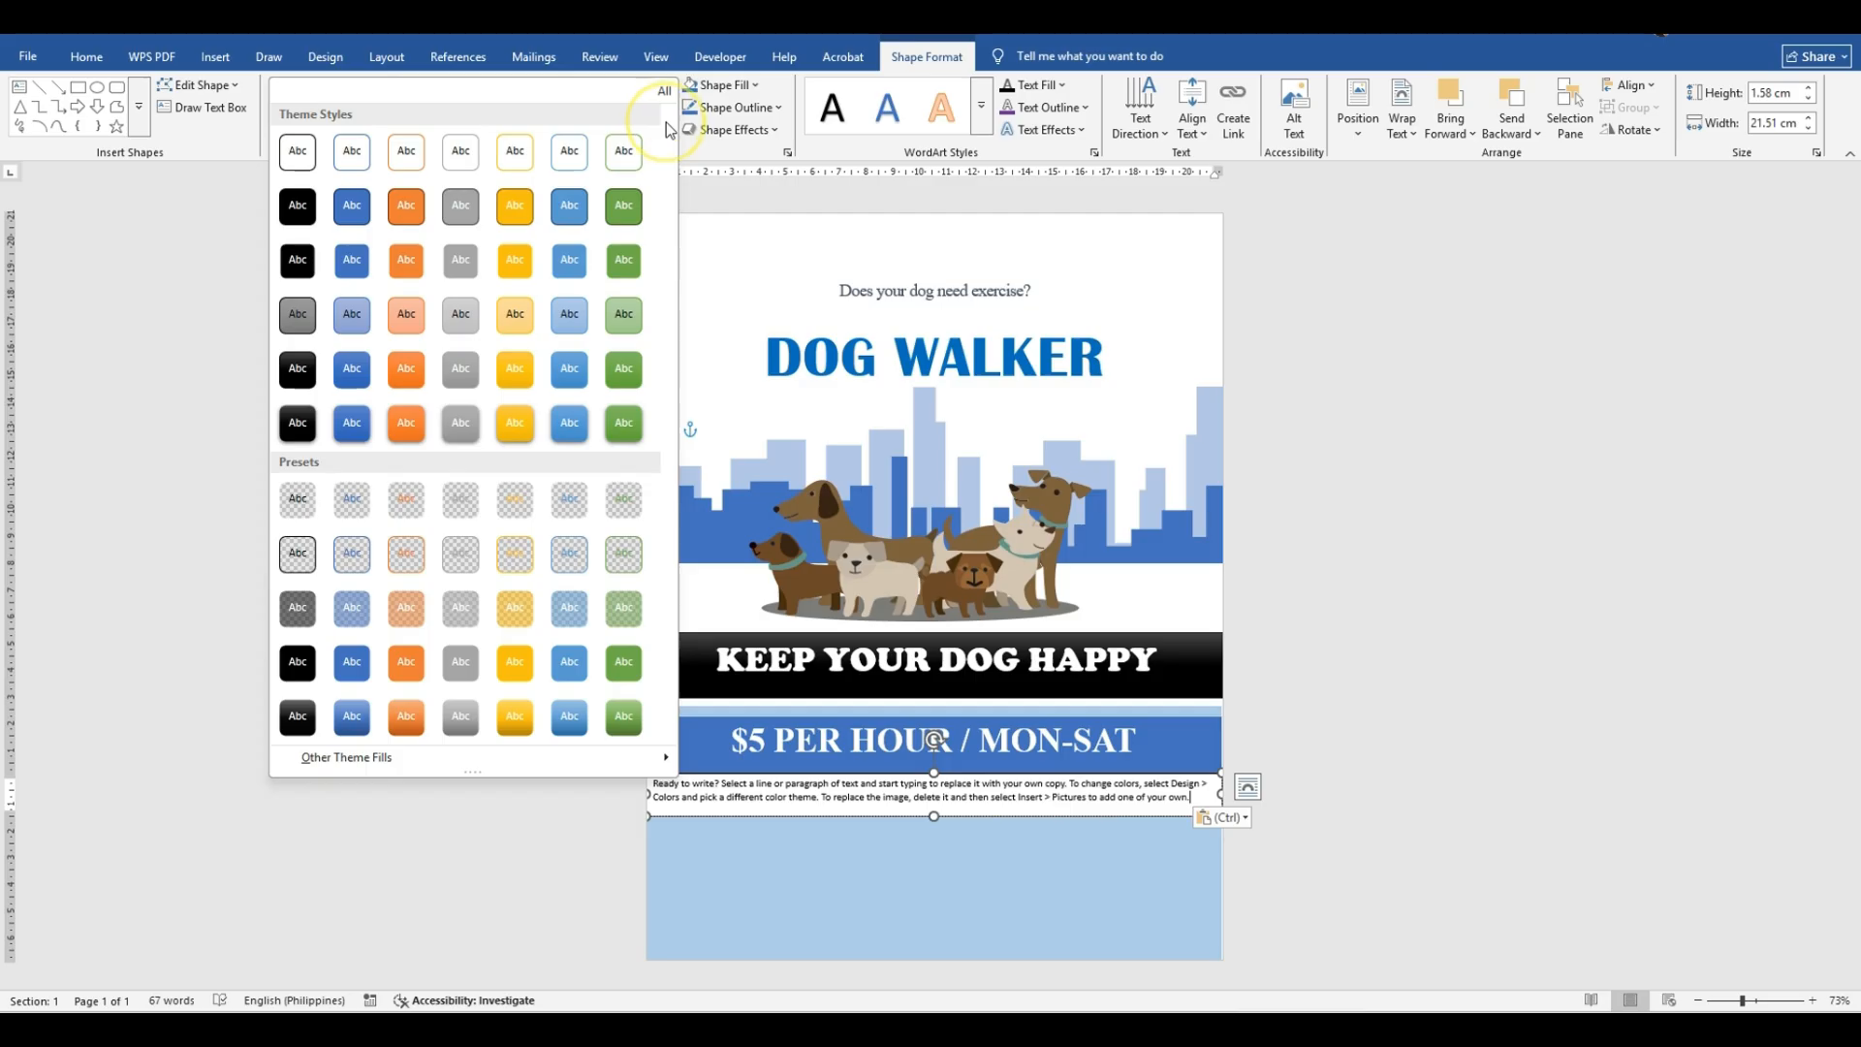
{"action": "left_click", "coordinate": [299, 500]}
{"action": "left_click", "coordinate": [958, 872]}
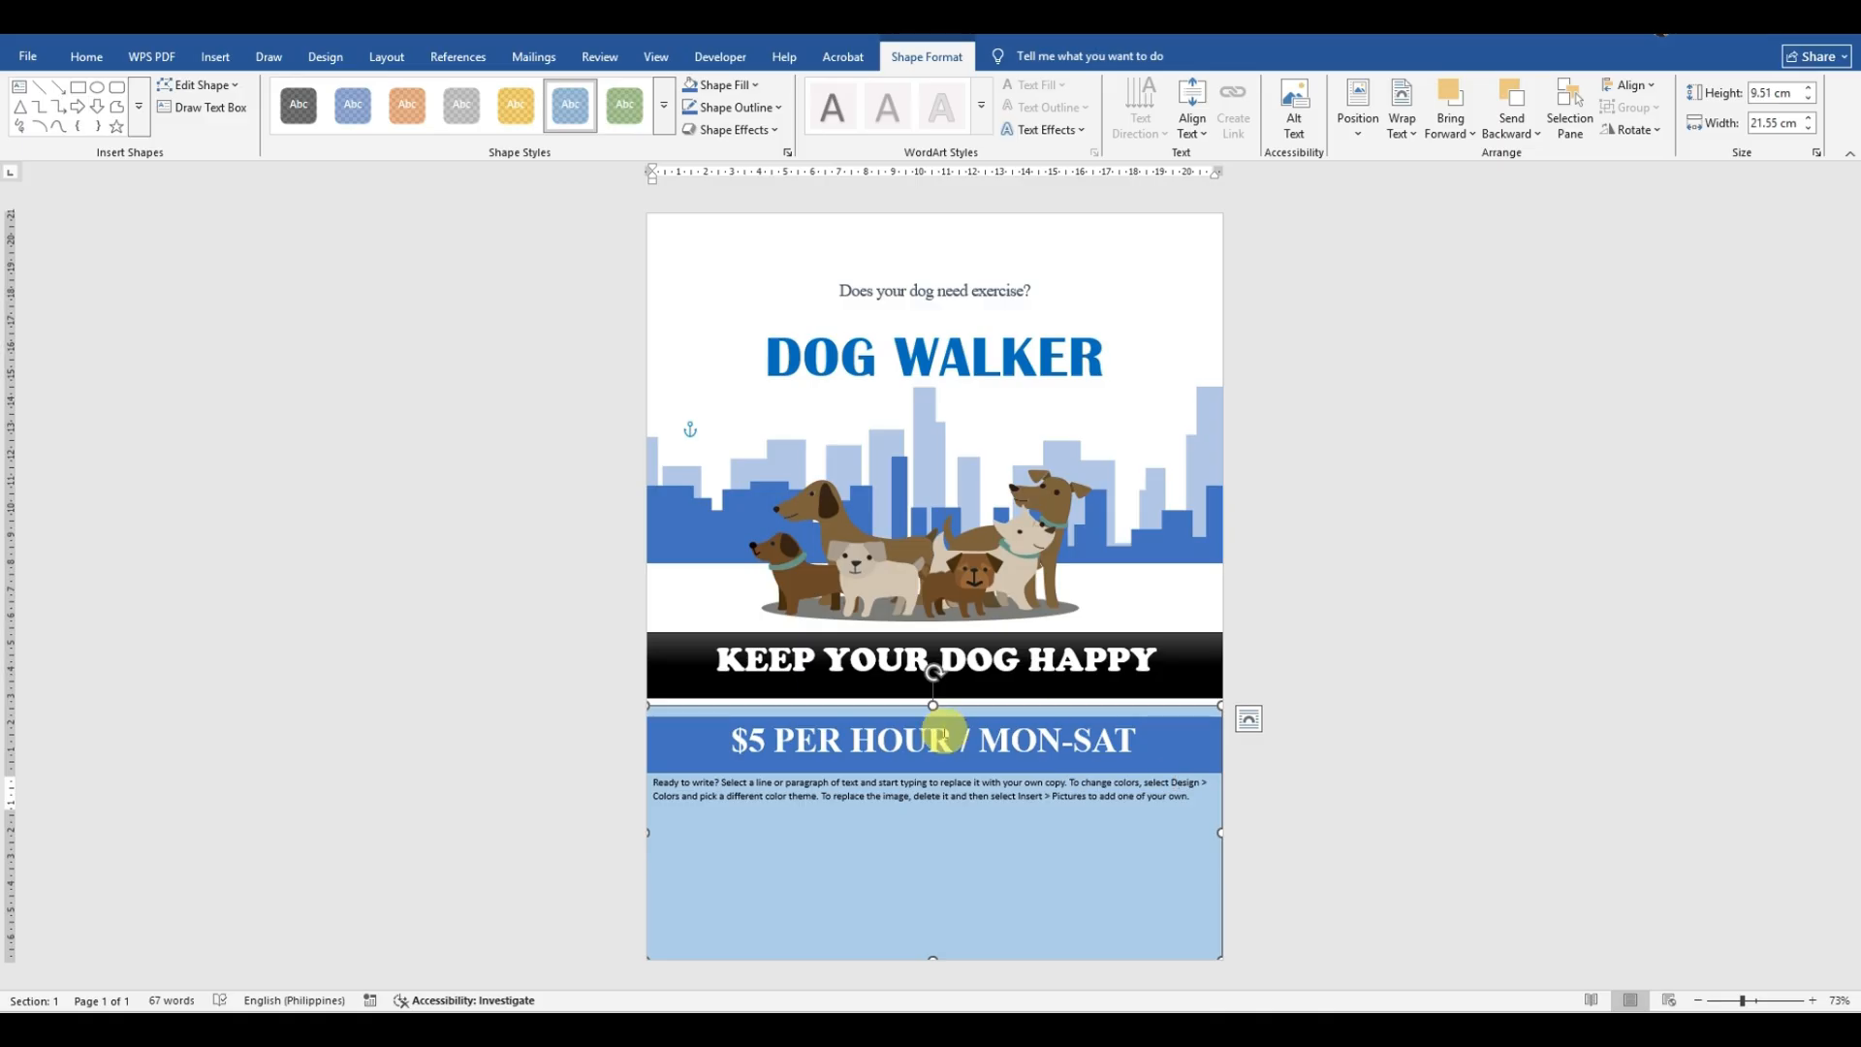
Step: Compare the lower panel of Document5 with the CALL and EMAIL layout of the template in Document4
{"action": "mouse_move", "coordinate": [776, 1001]}
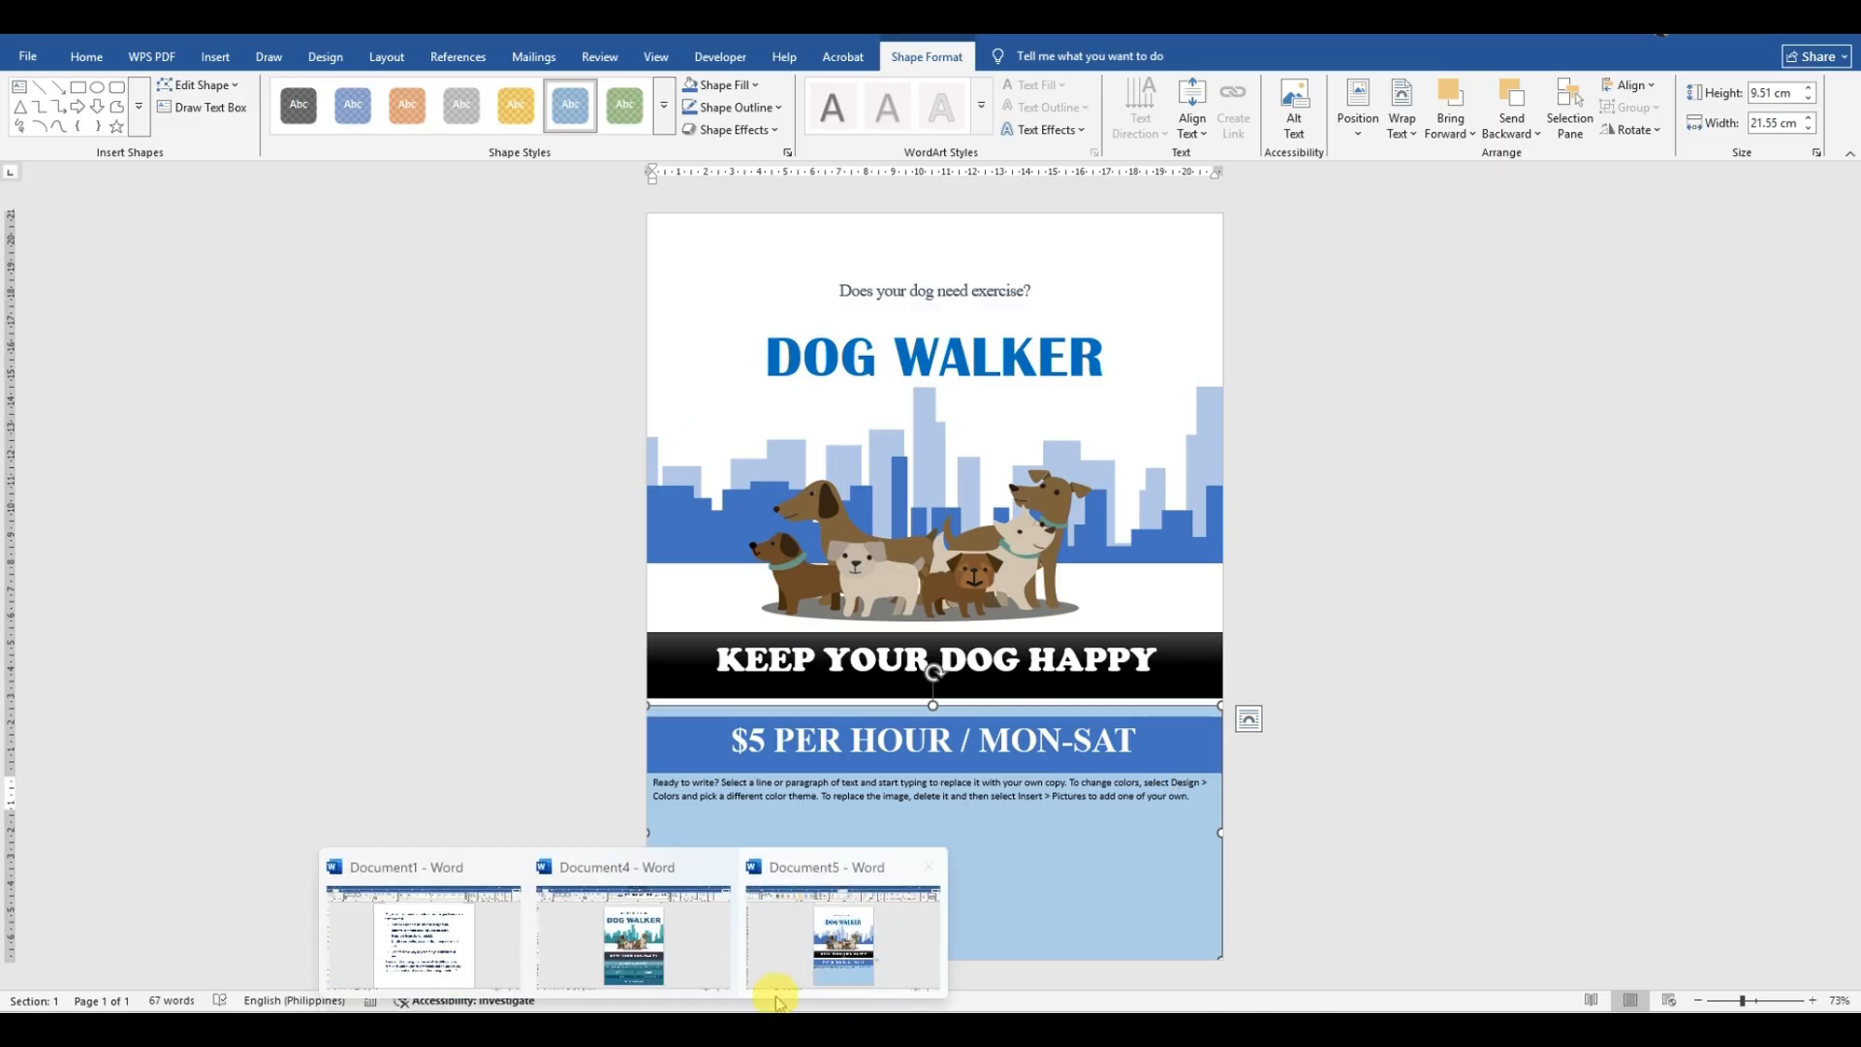
{"action": "left_click", "coordinate": [893, 969]}
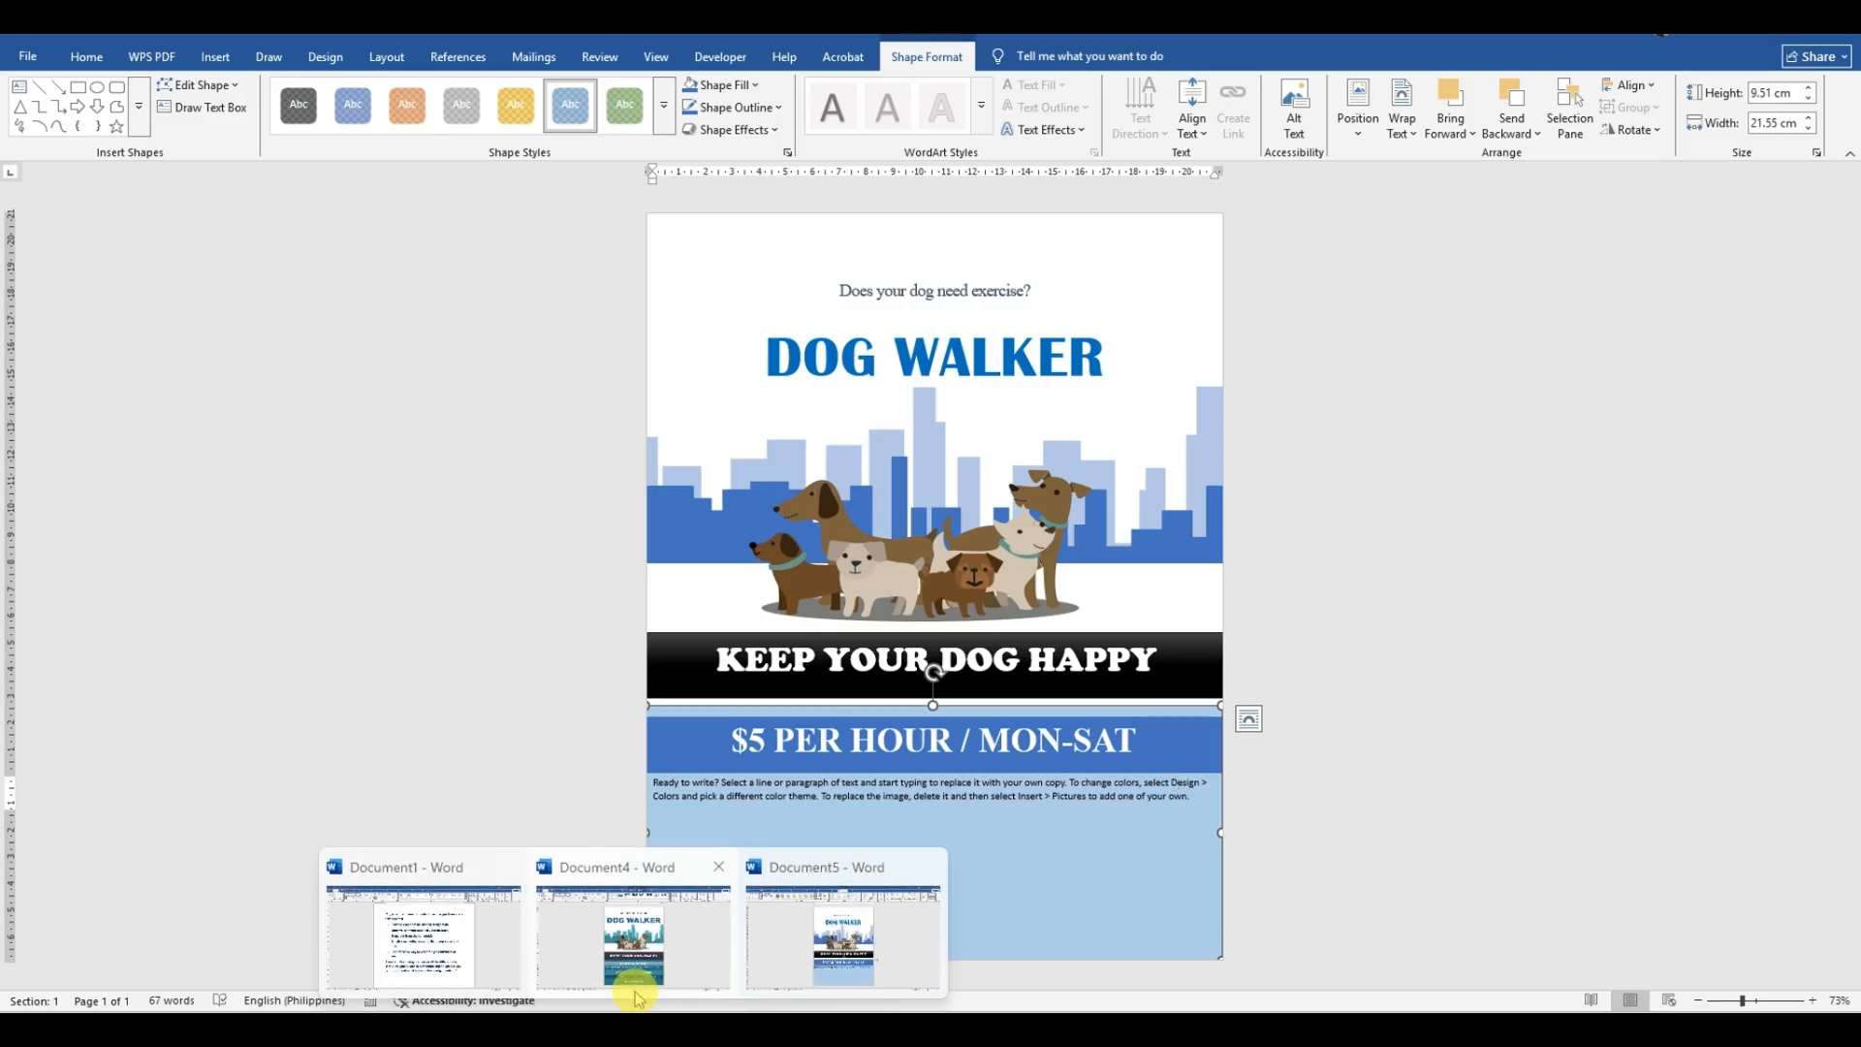
{"action": "left_click", "coordinate": [638, 966]}
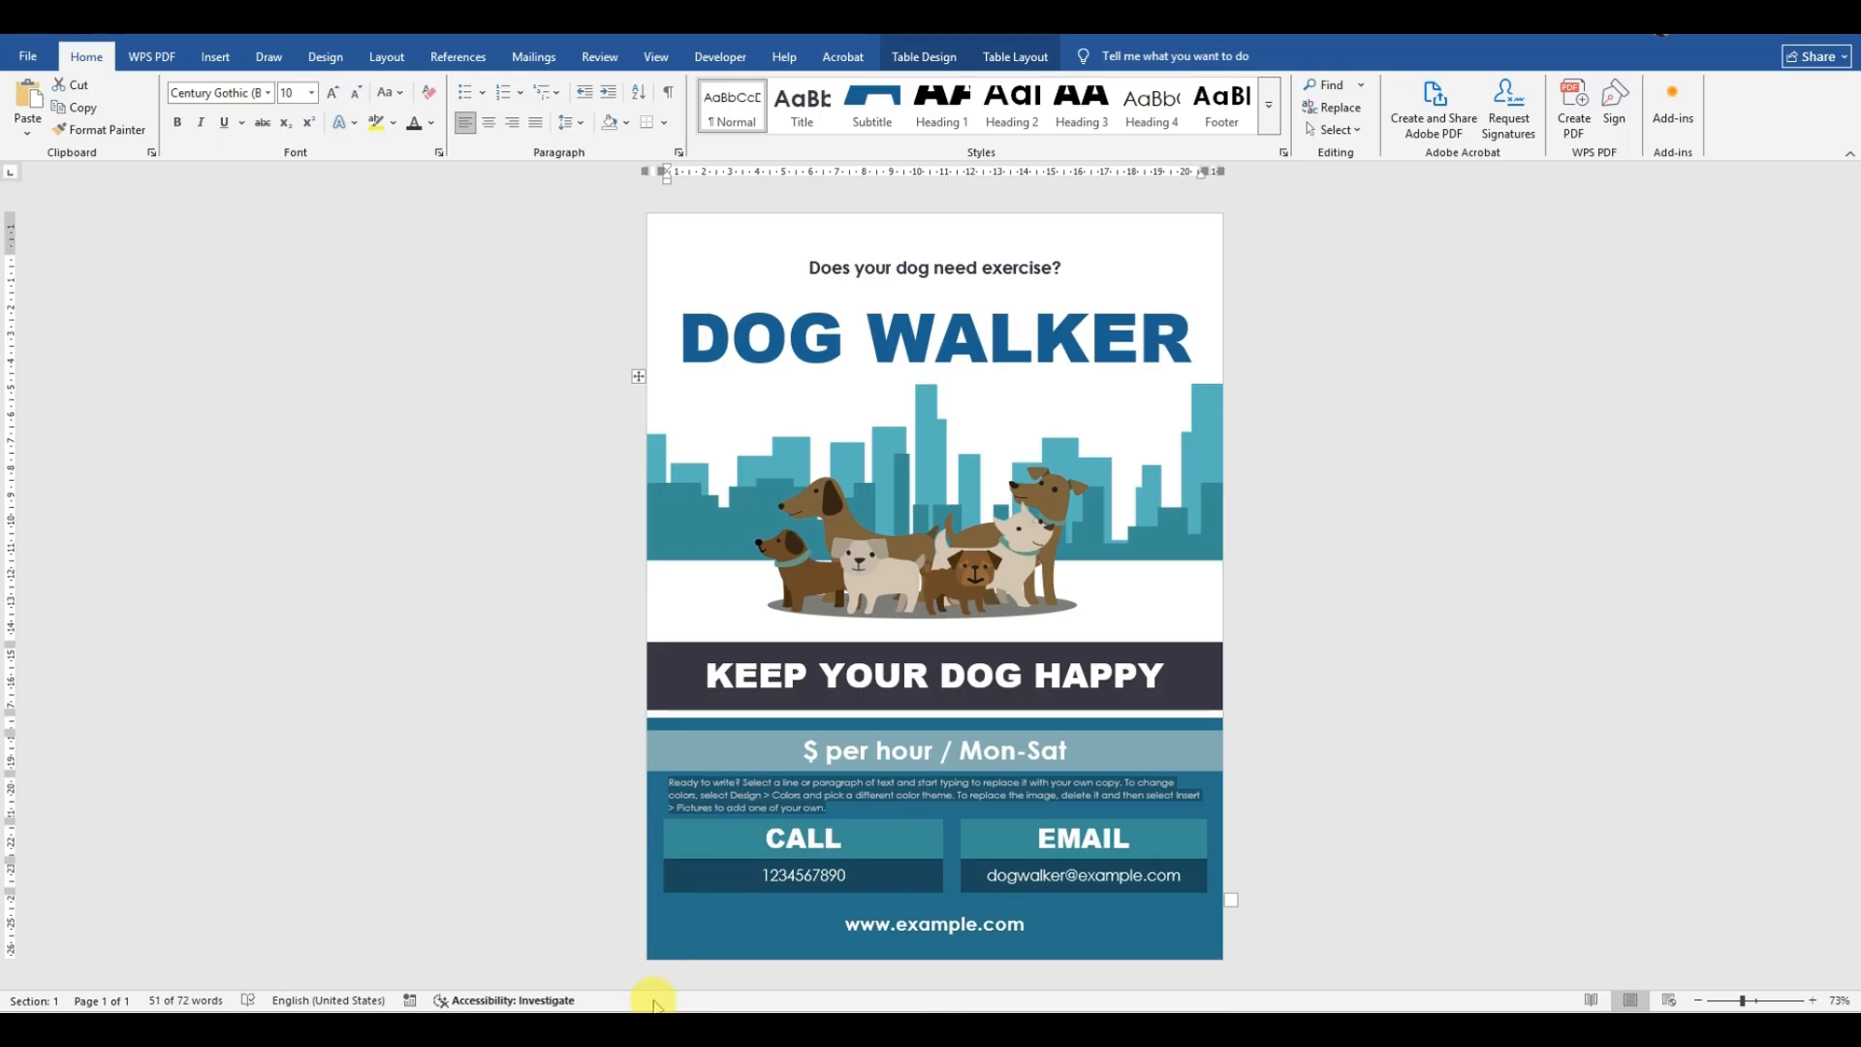
{"action": "mouse_move", "coordinate": [633, 1029]}
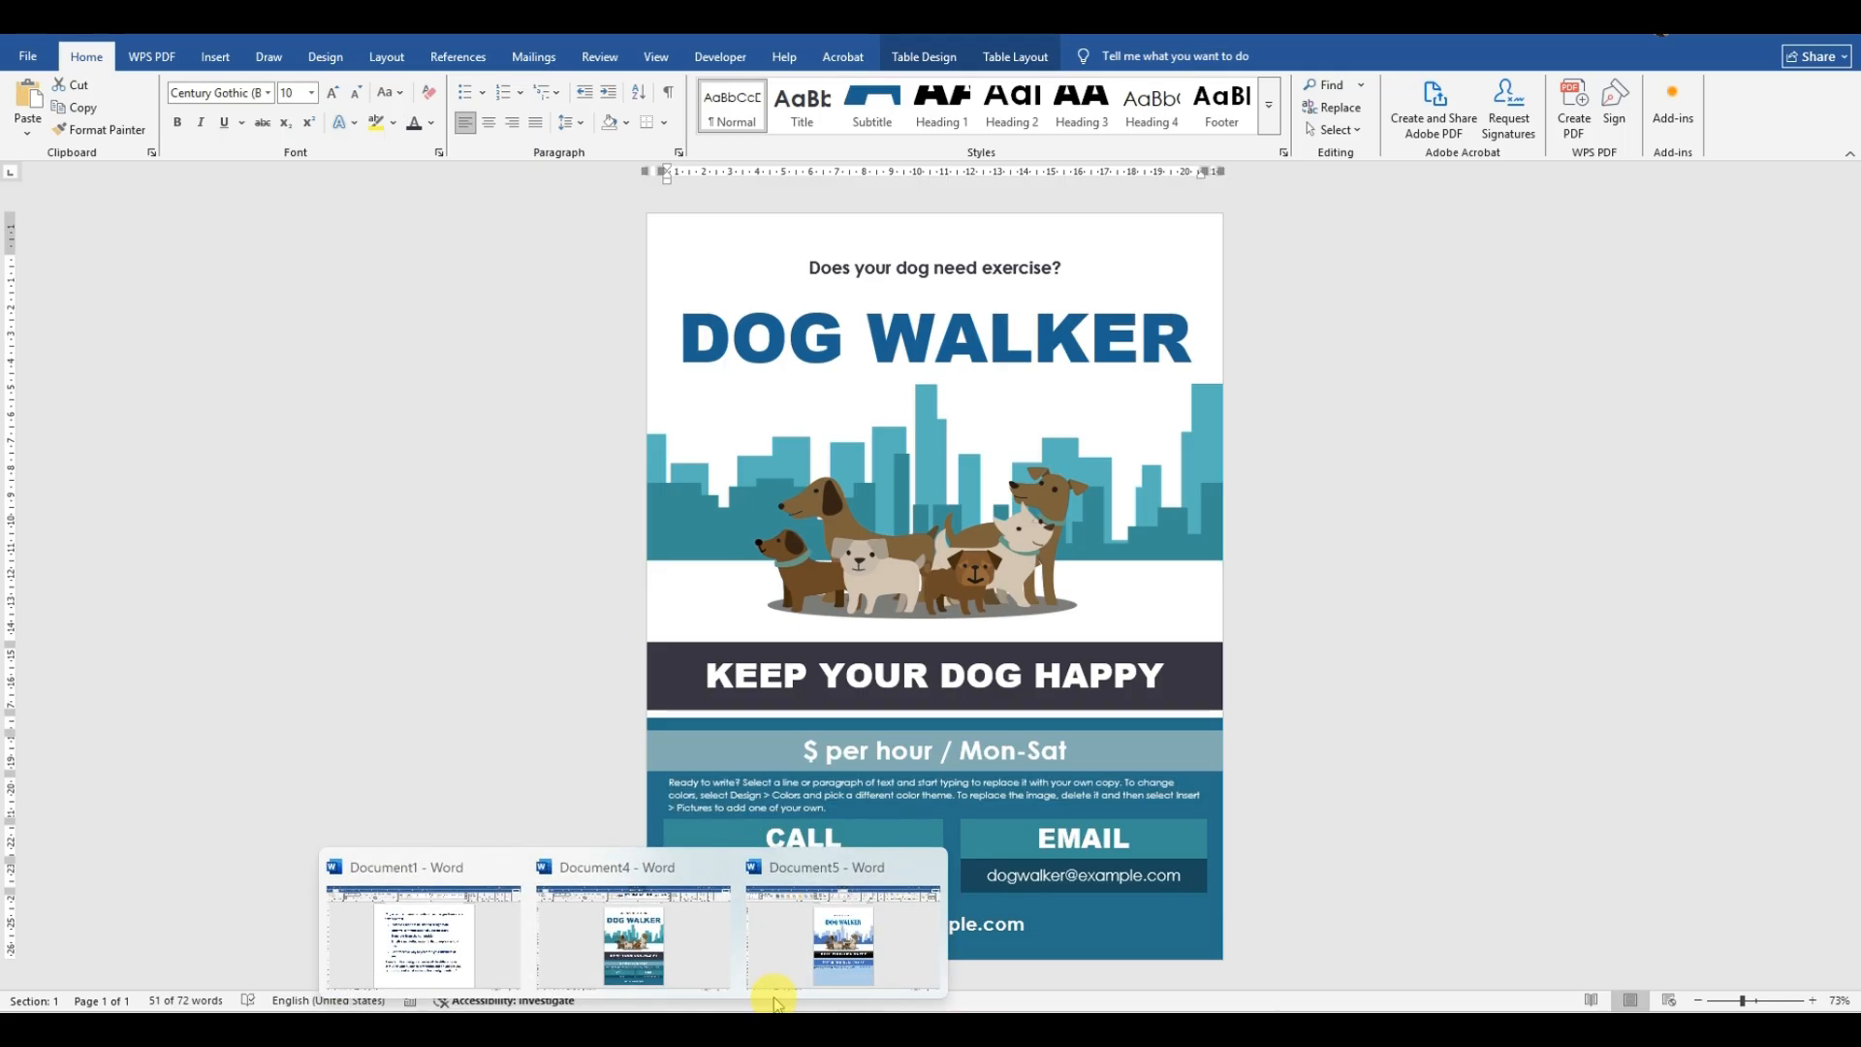
{"action": "left_click", "coordinate": [804, 979]}
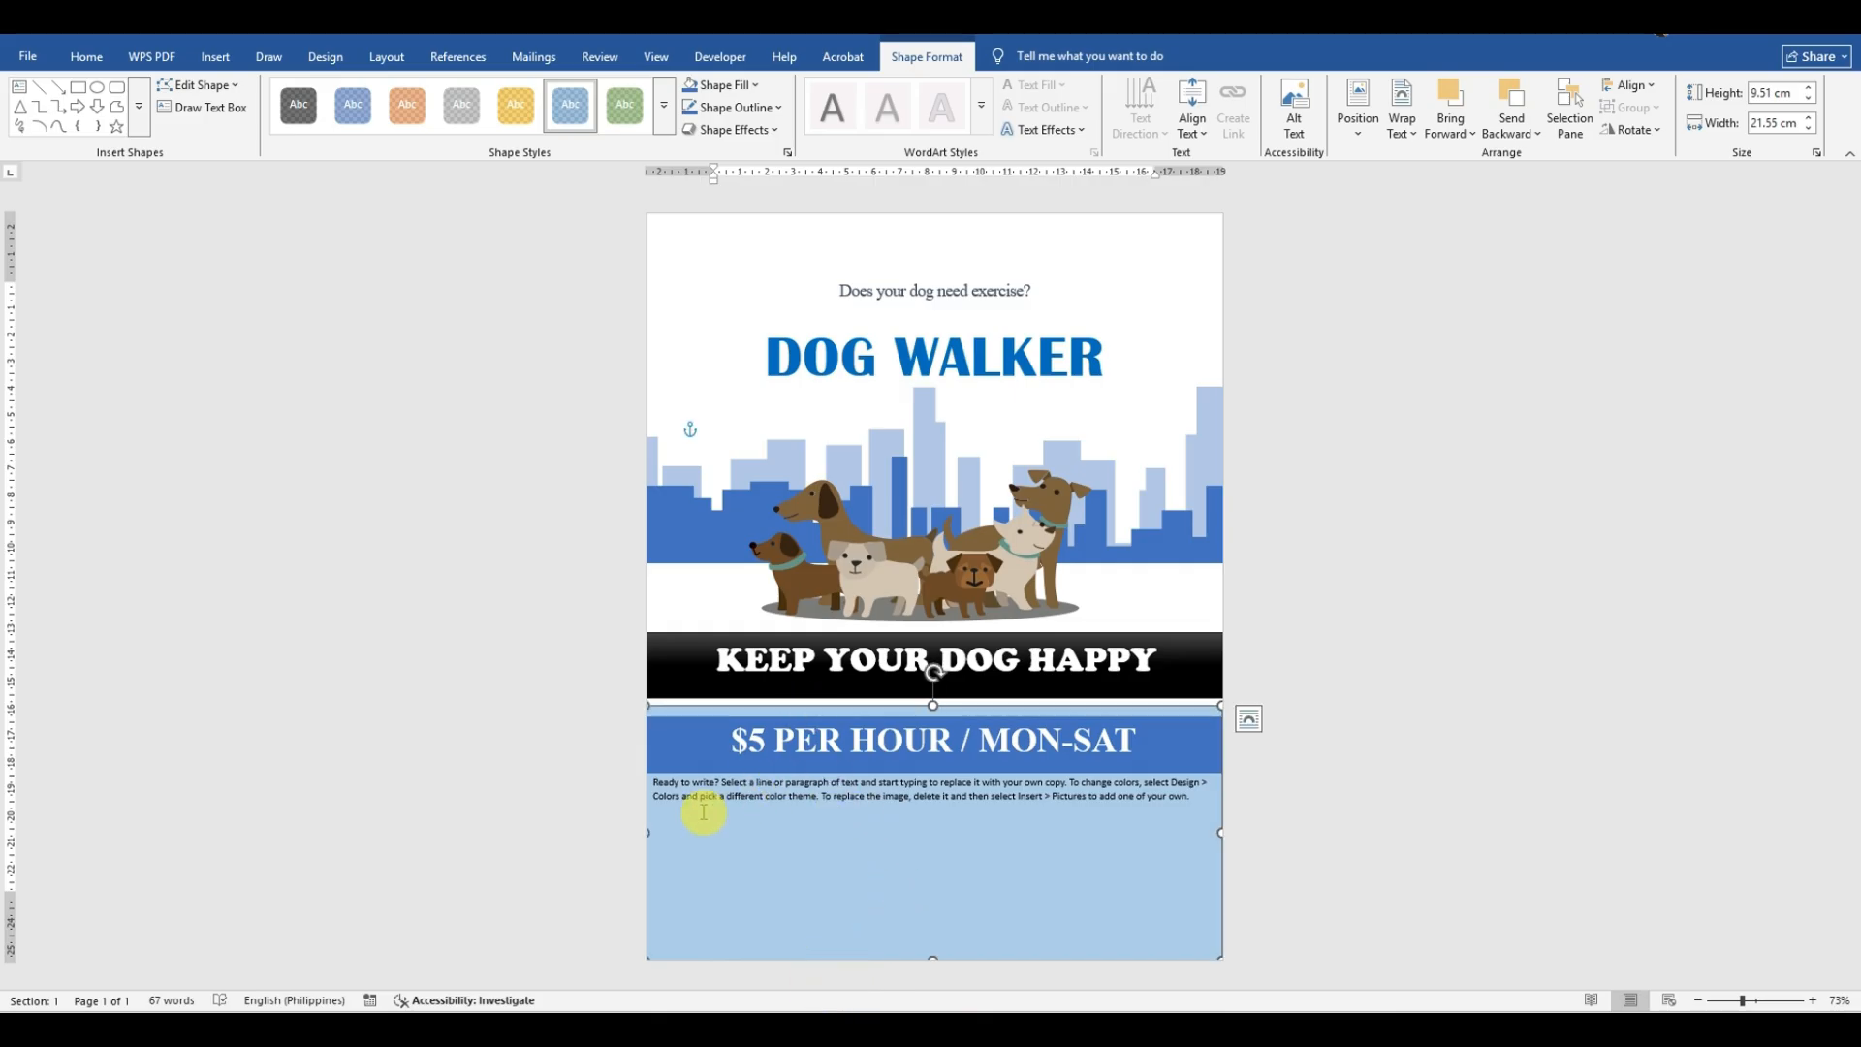
{"action": "left_click", "coordinate": [667, 804]}
{"action": "left_click", "coordinate": [740, 860]}
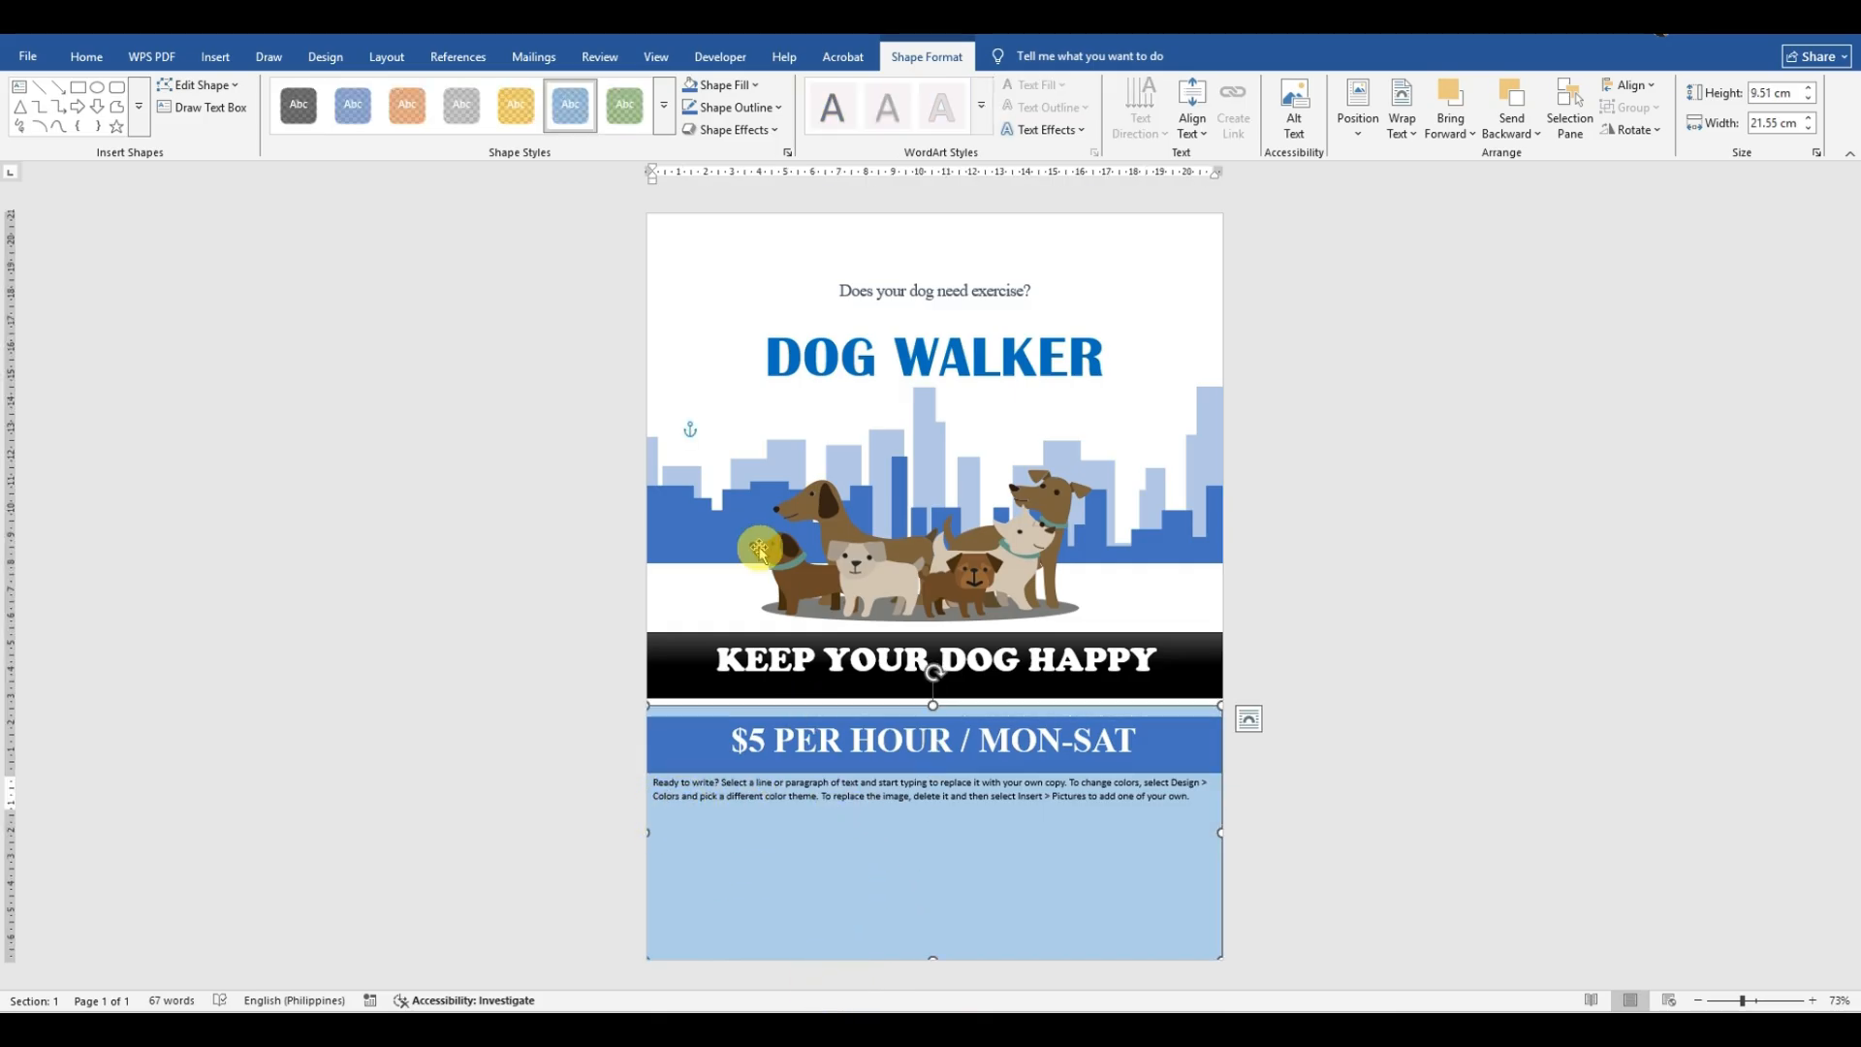
Step: Draw a blue rectangle about 2.07 cm high and 10.35 cm wide below the paragraph, on the left half of the page
{"action": "left_click", "coordinate": [216, 58]}
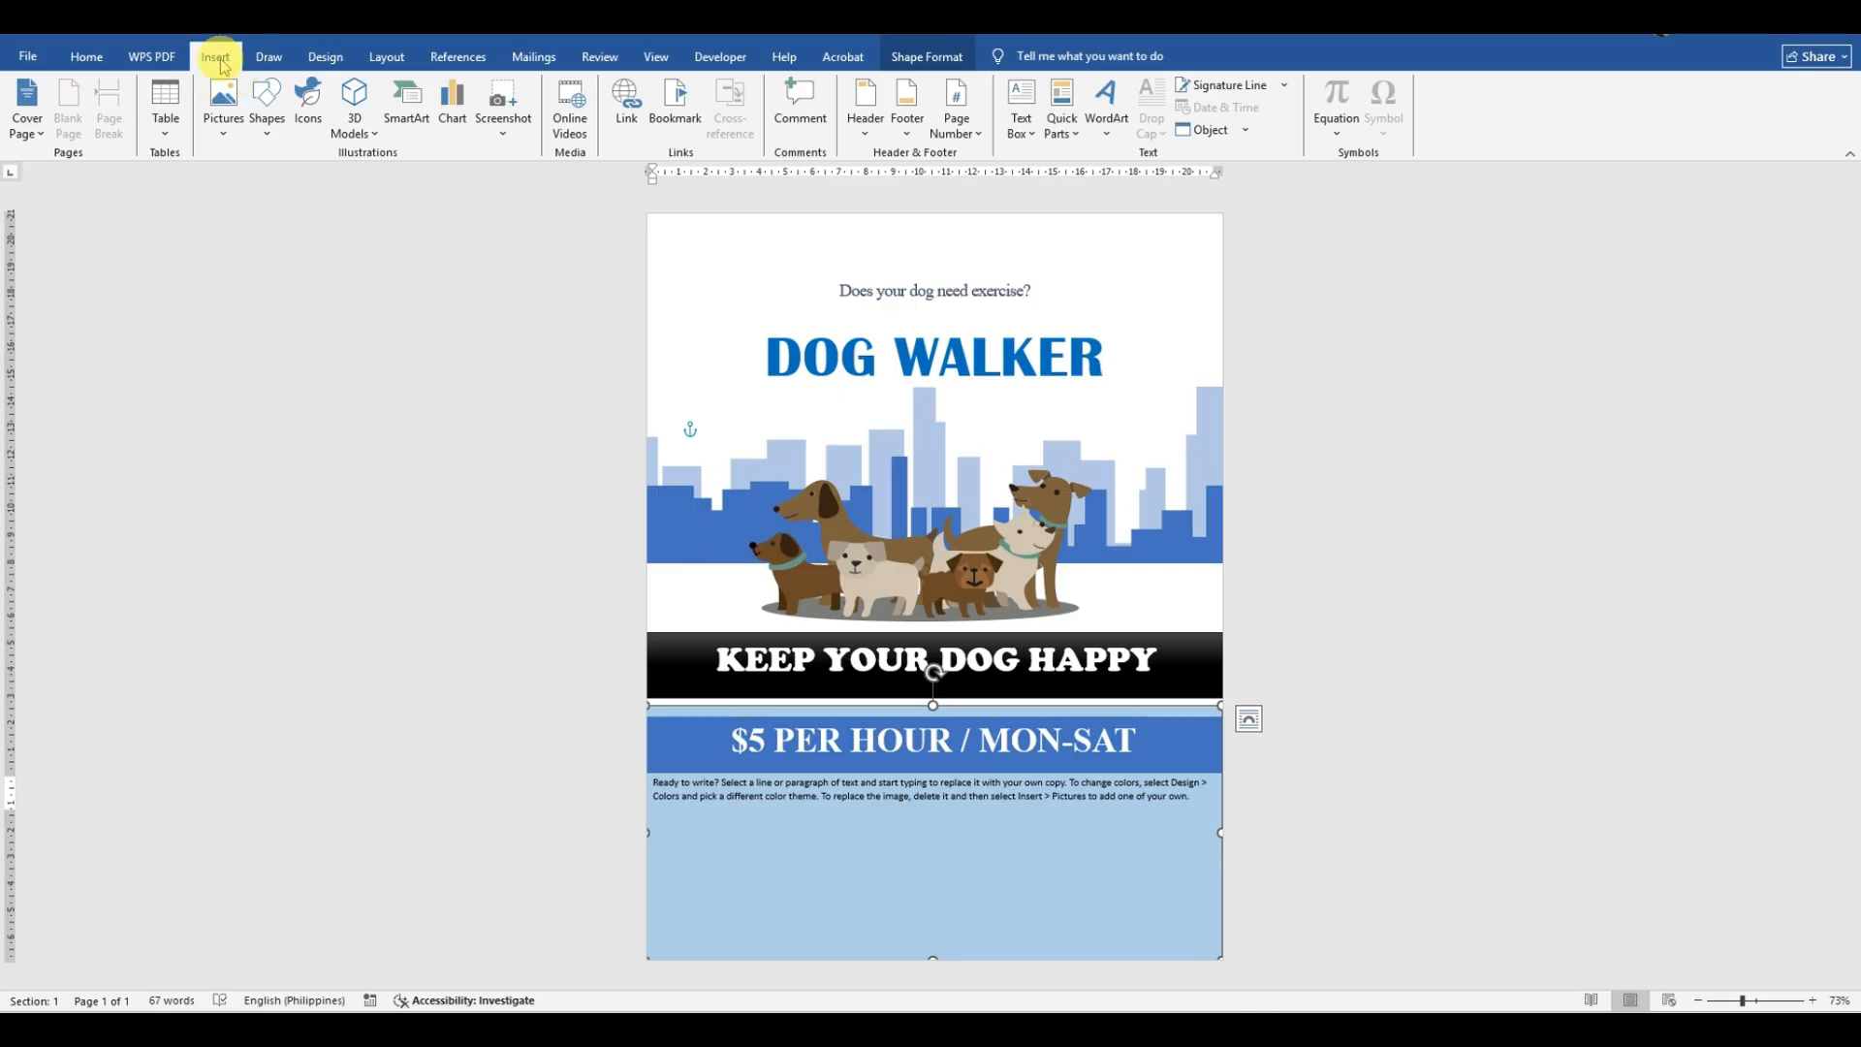
{"action": "left_click", "coordinate": [268, 111]}
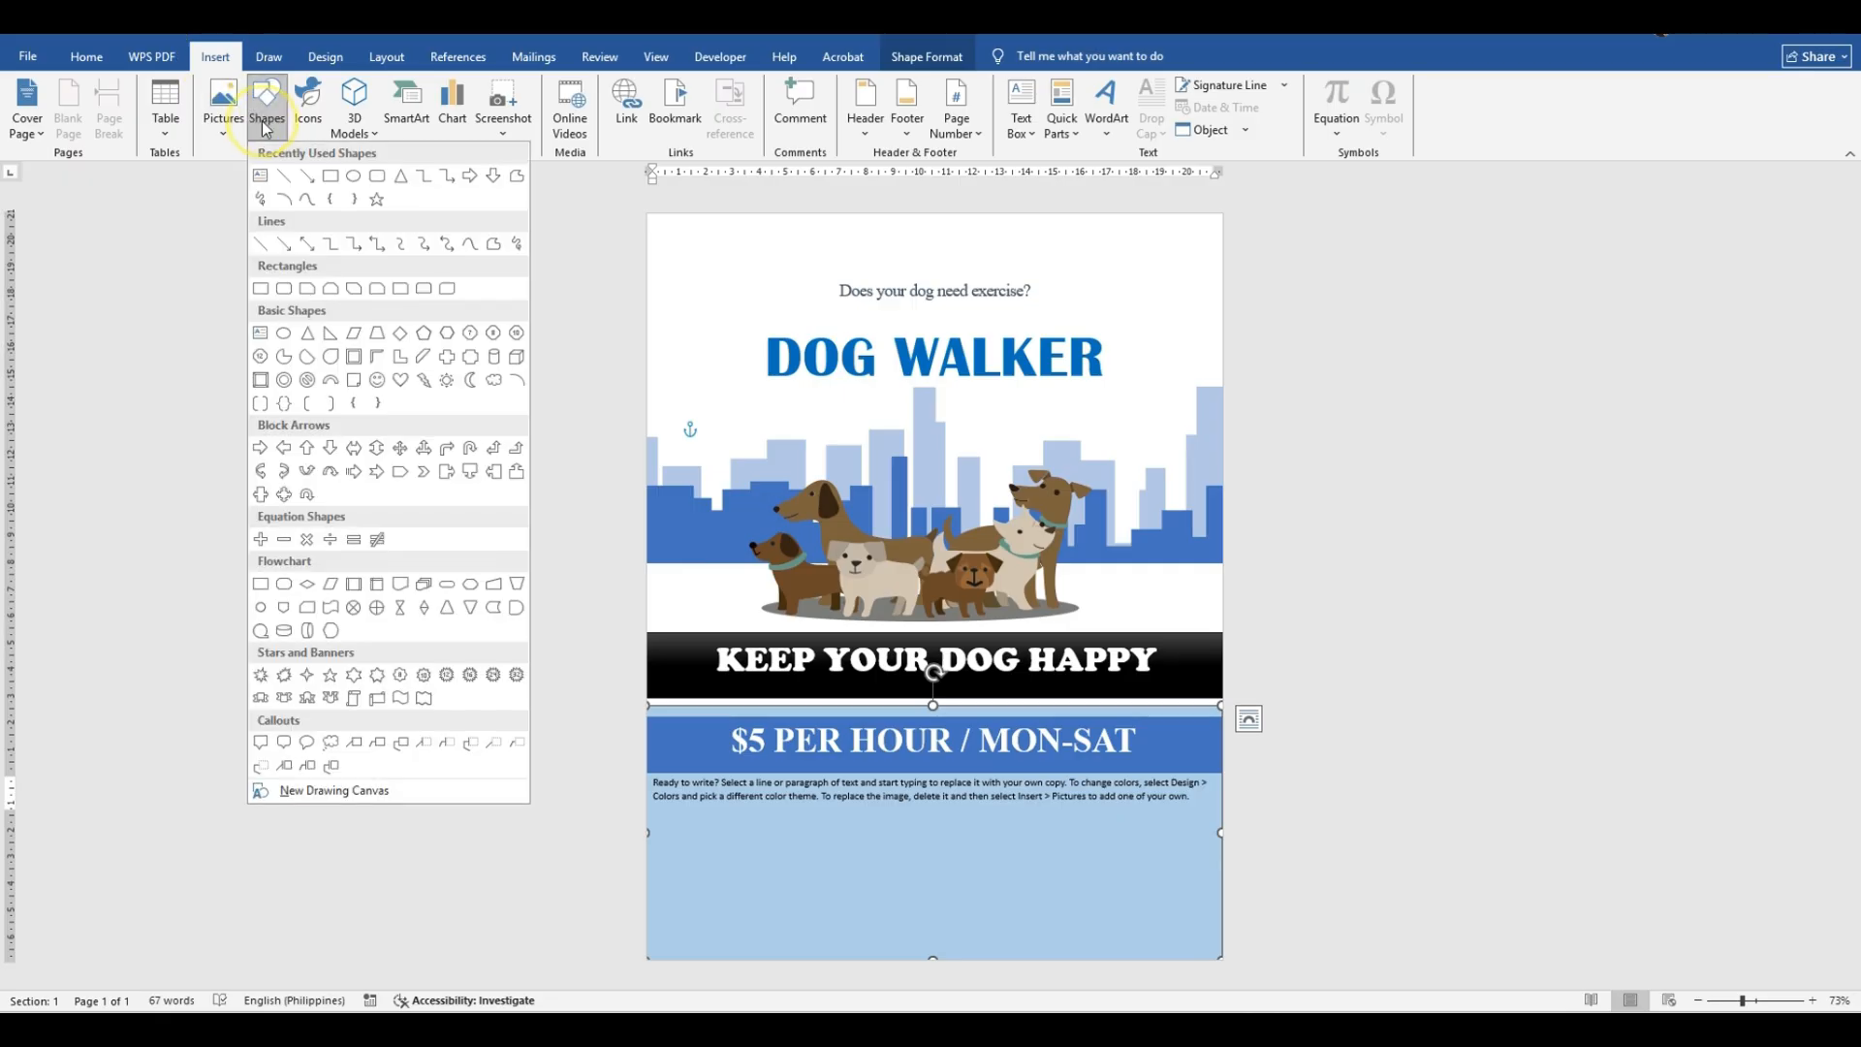
{"action": "left_click", "coordinate": [330, 179]}
{"action": "left_click_drag", "start_coordinate": [655, 813], "coordinate": [931, 871]}
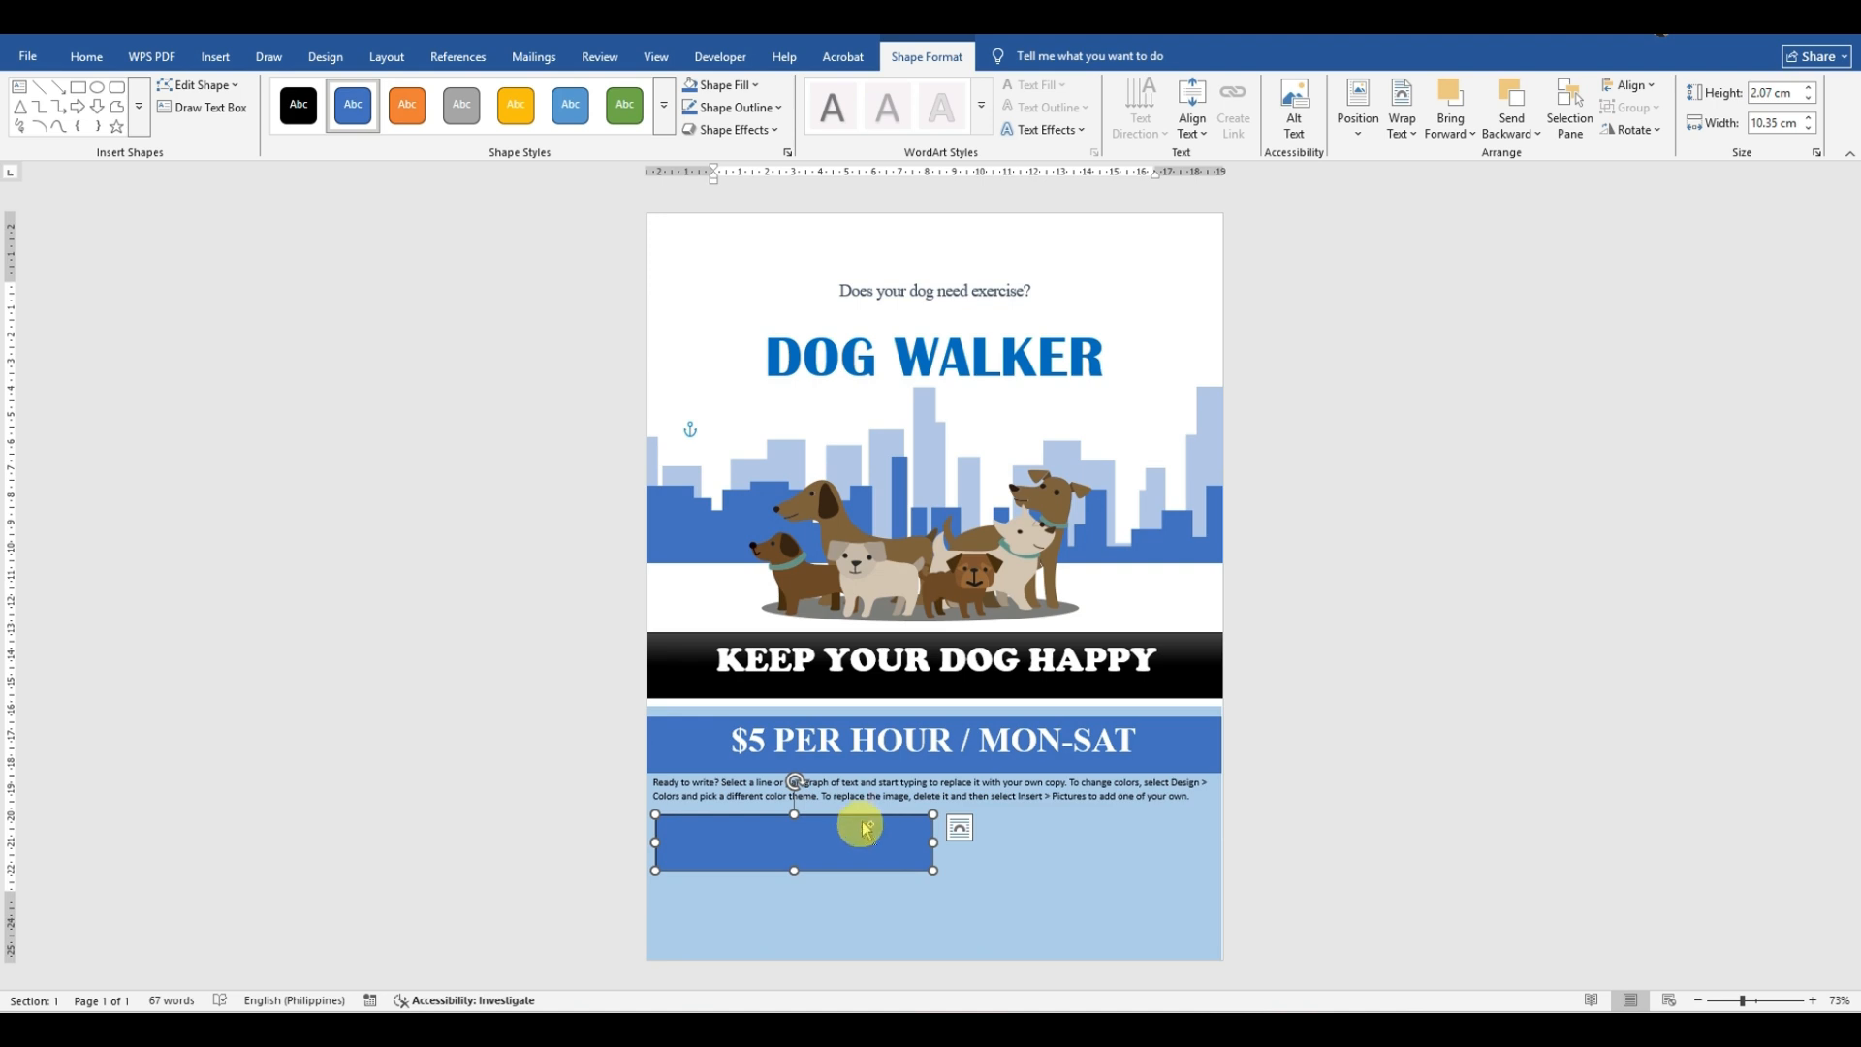
Step: Duplicate the rectangle onto the right half of the page and narrow both to about 9.71 cm, leaving a gap between them
{"action": "left_click_drag", "start_coordinate": [867, 830], "coordinate": [1108, 830]}
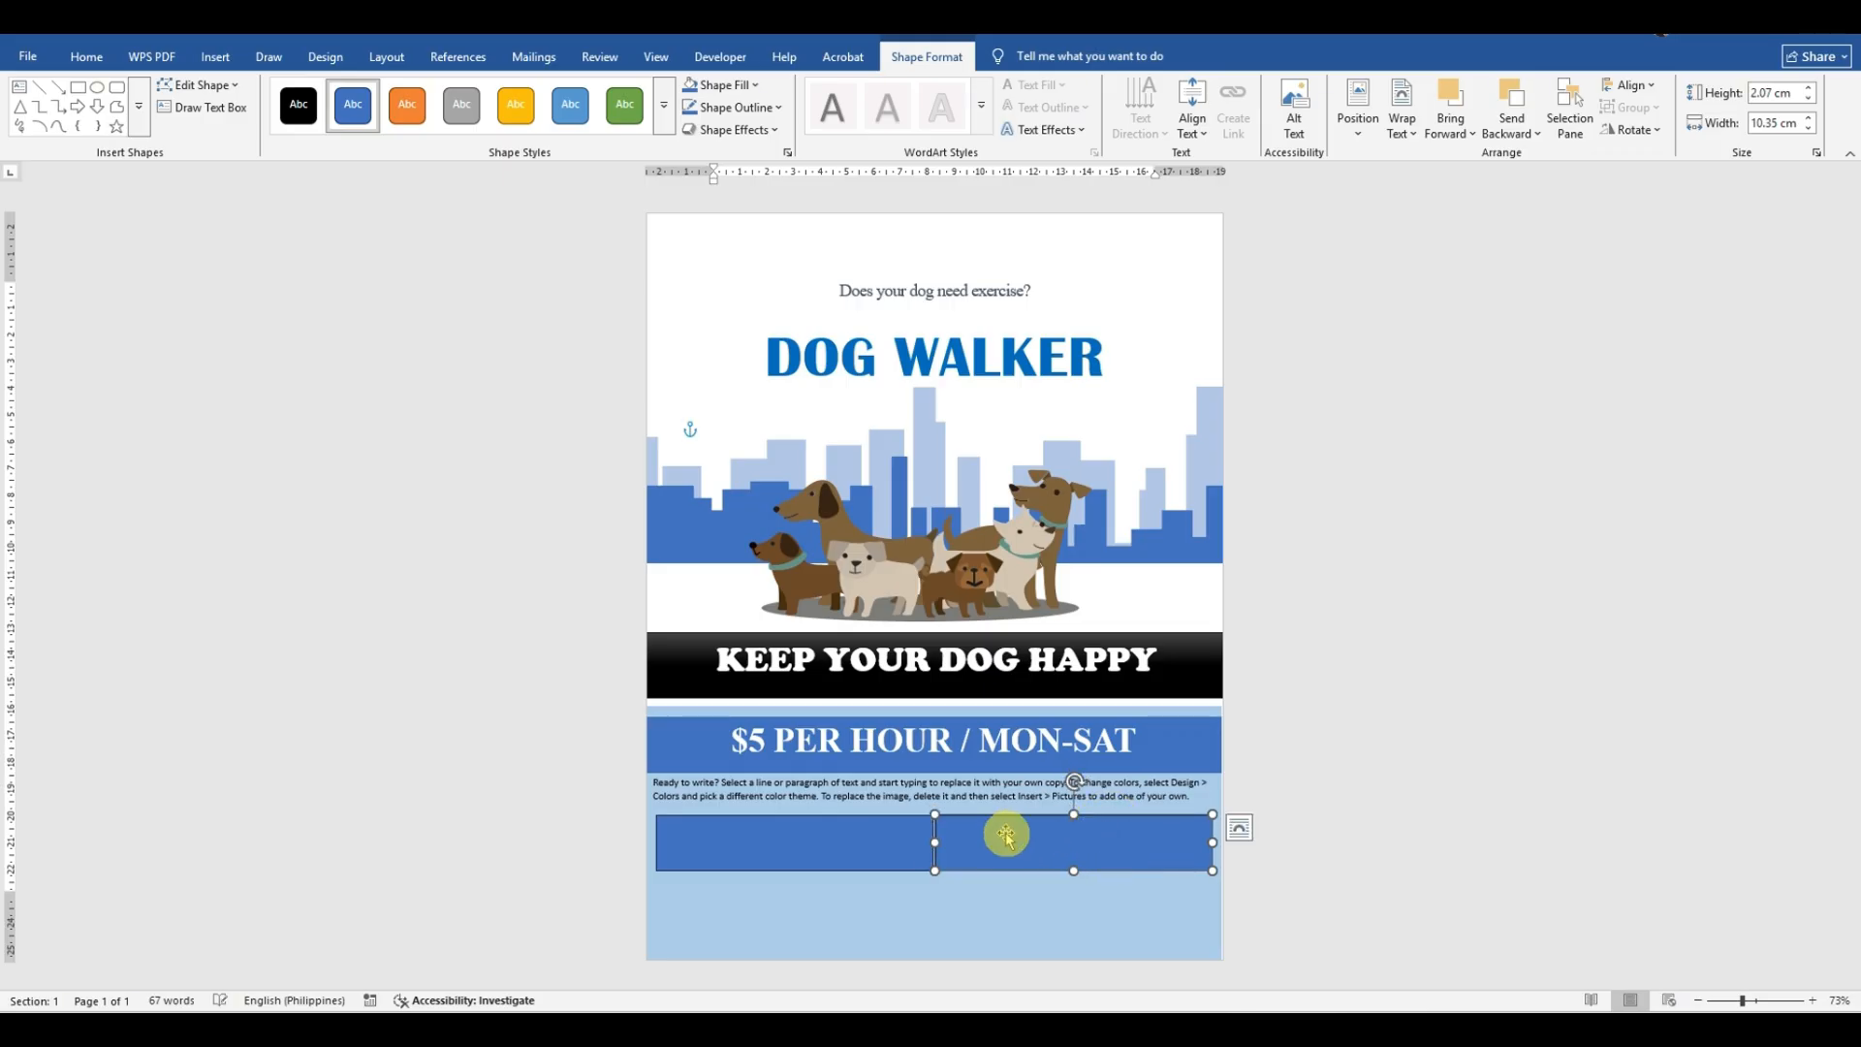
{"action": "mouse_move", "coordinate": [936, 843]}
{"action": "left_mouse_down"}
{"action": "mouse_move", "coordinate": [953, 842]}
{"action": "mouse_move", "coordinate": [917, 843]}
{"action": "left_mouse_up"}
{"action": "left_click", "coordinate": [917, 842]}
{"action": "left_click", "coordinate": [978, 908]}
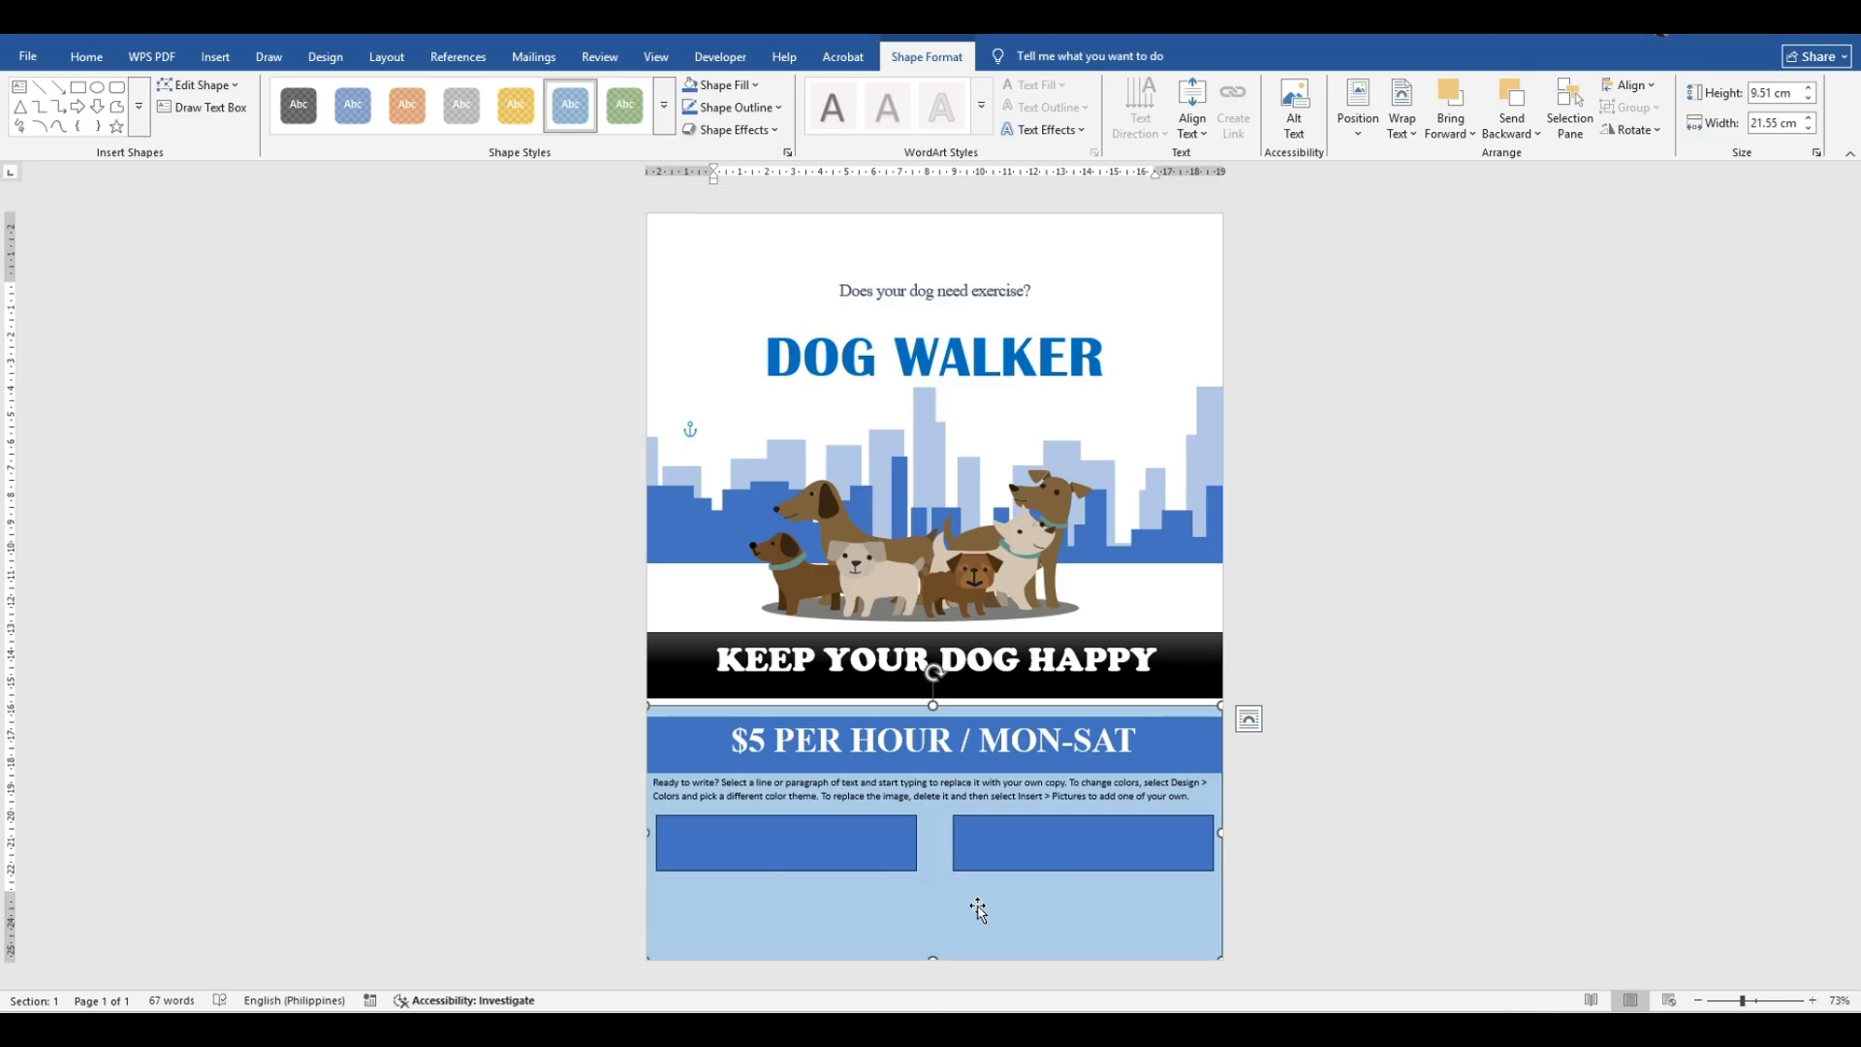
Step: Place a copy of the left rectangle just beneath it and reduce the copy's height to about 1.42 cm
{"action": "left_click", "coordinate": [833, 823]}
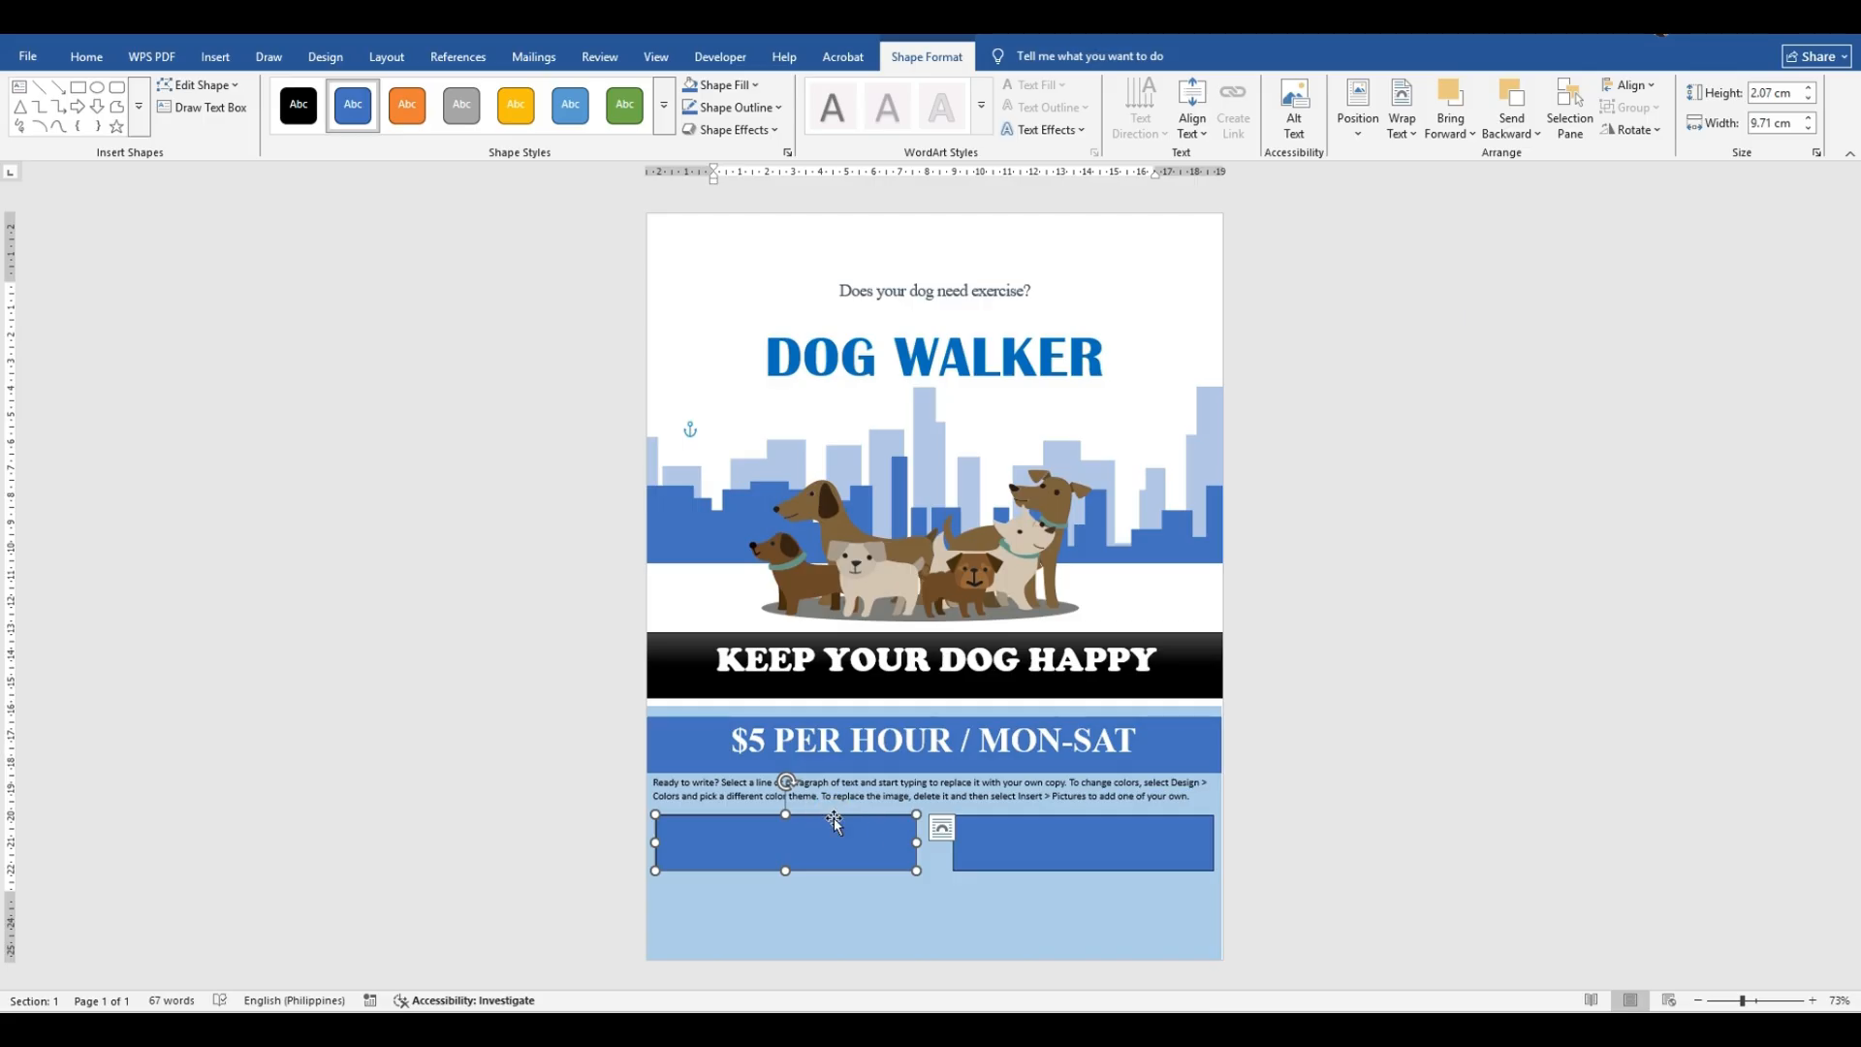
{"action": "key", "text": "ctrl+v"}
{"action": "left_click_drag", "start_coordinate": [835, 842], "coordinate": [785, 915]}
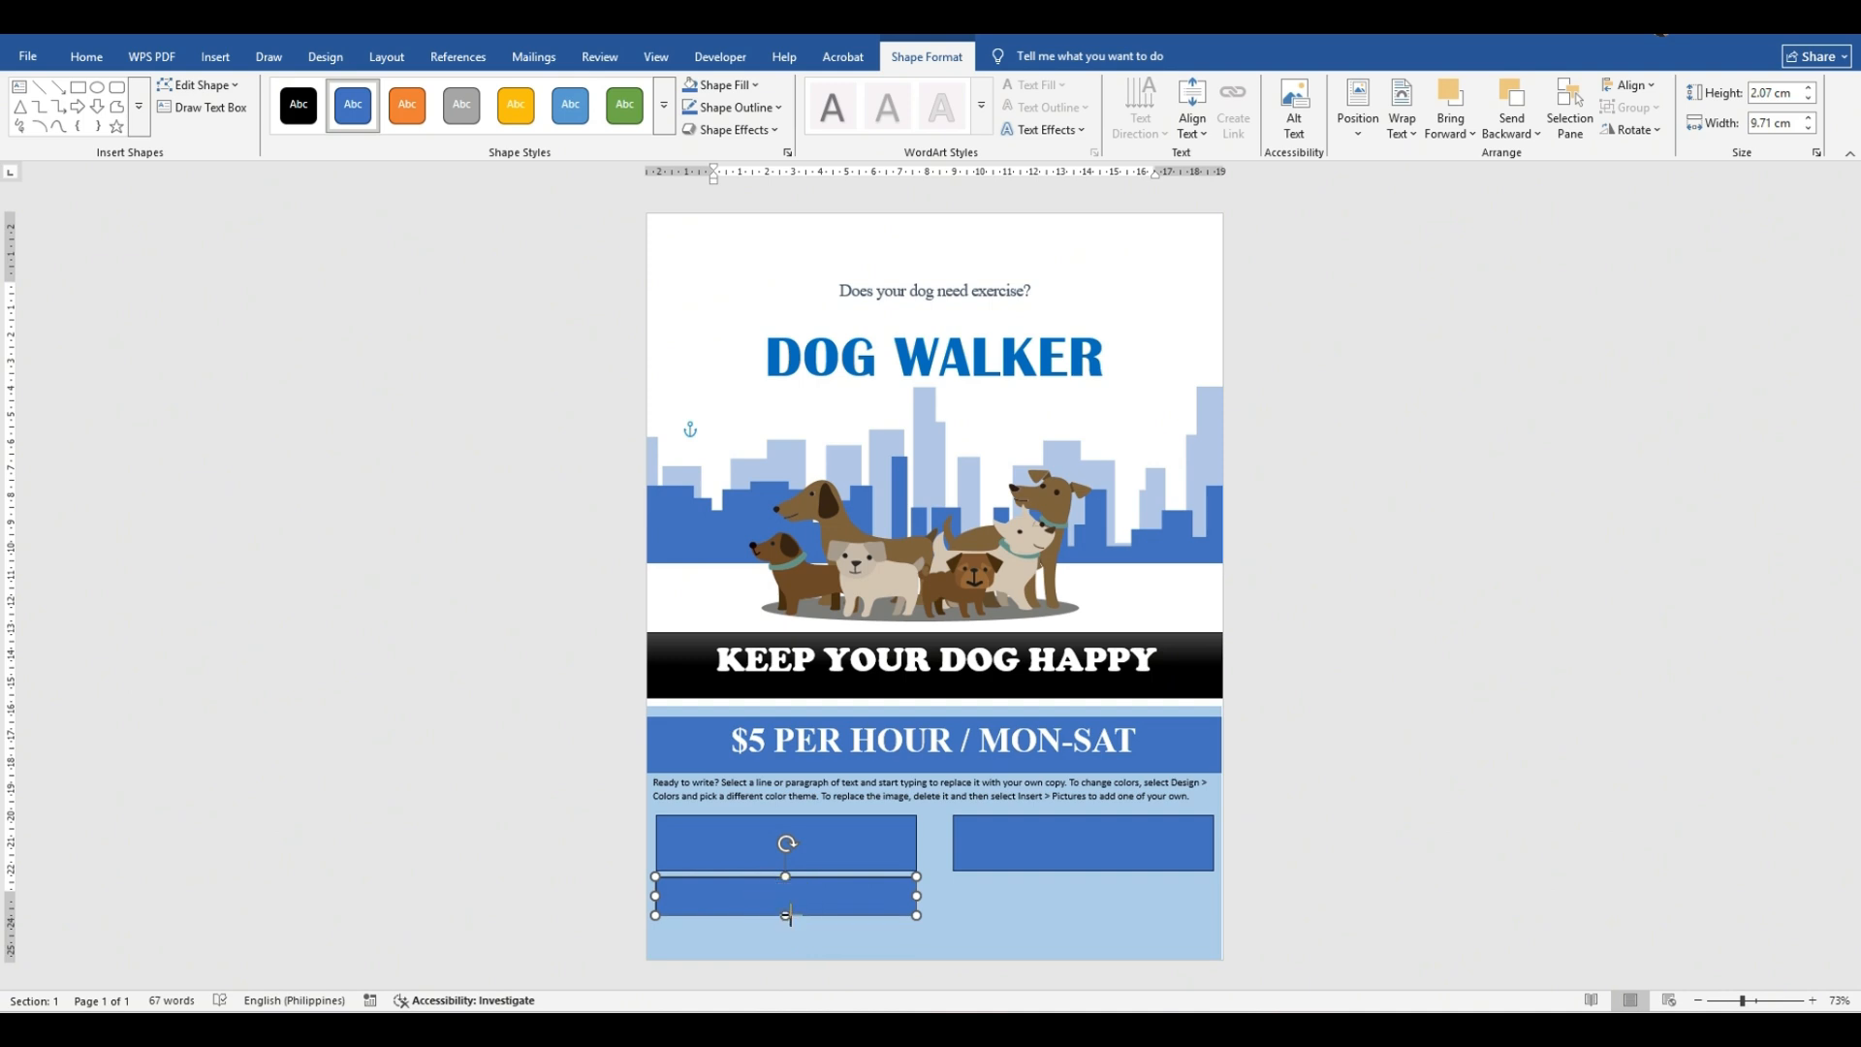
{"action": "left_click", "coordinate": [817, 945]}
Step: Copy the shorter left rectangle and place the duplicate directly beneath the right-hand rectangle
{"action": "left_click", "coordinate": [818, 887]}
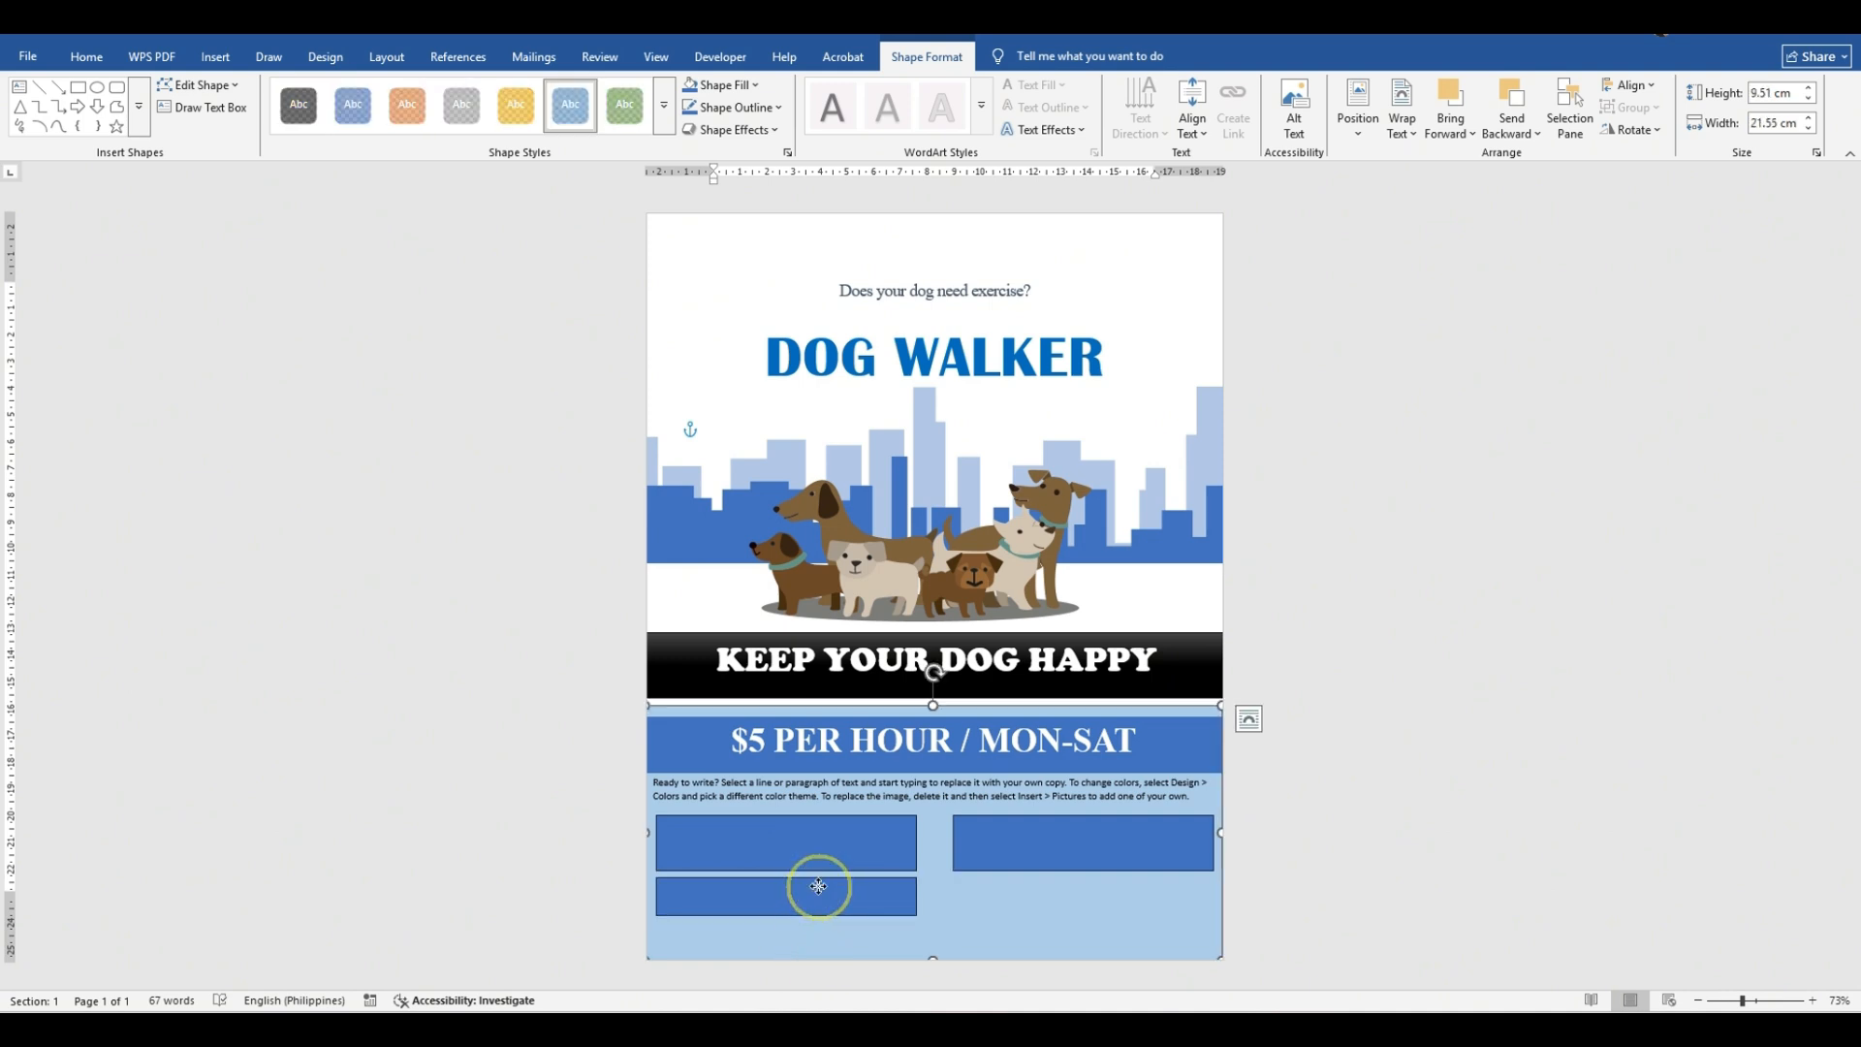
{"action": "key", "text": "ctrl+c"}
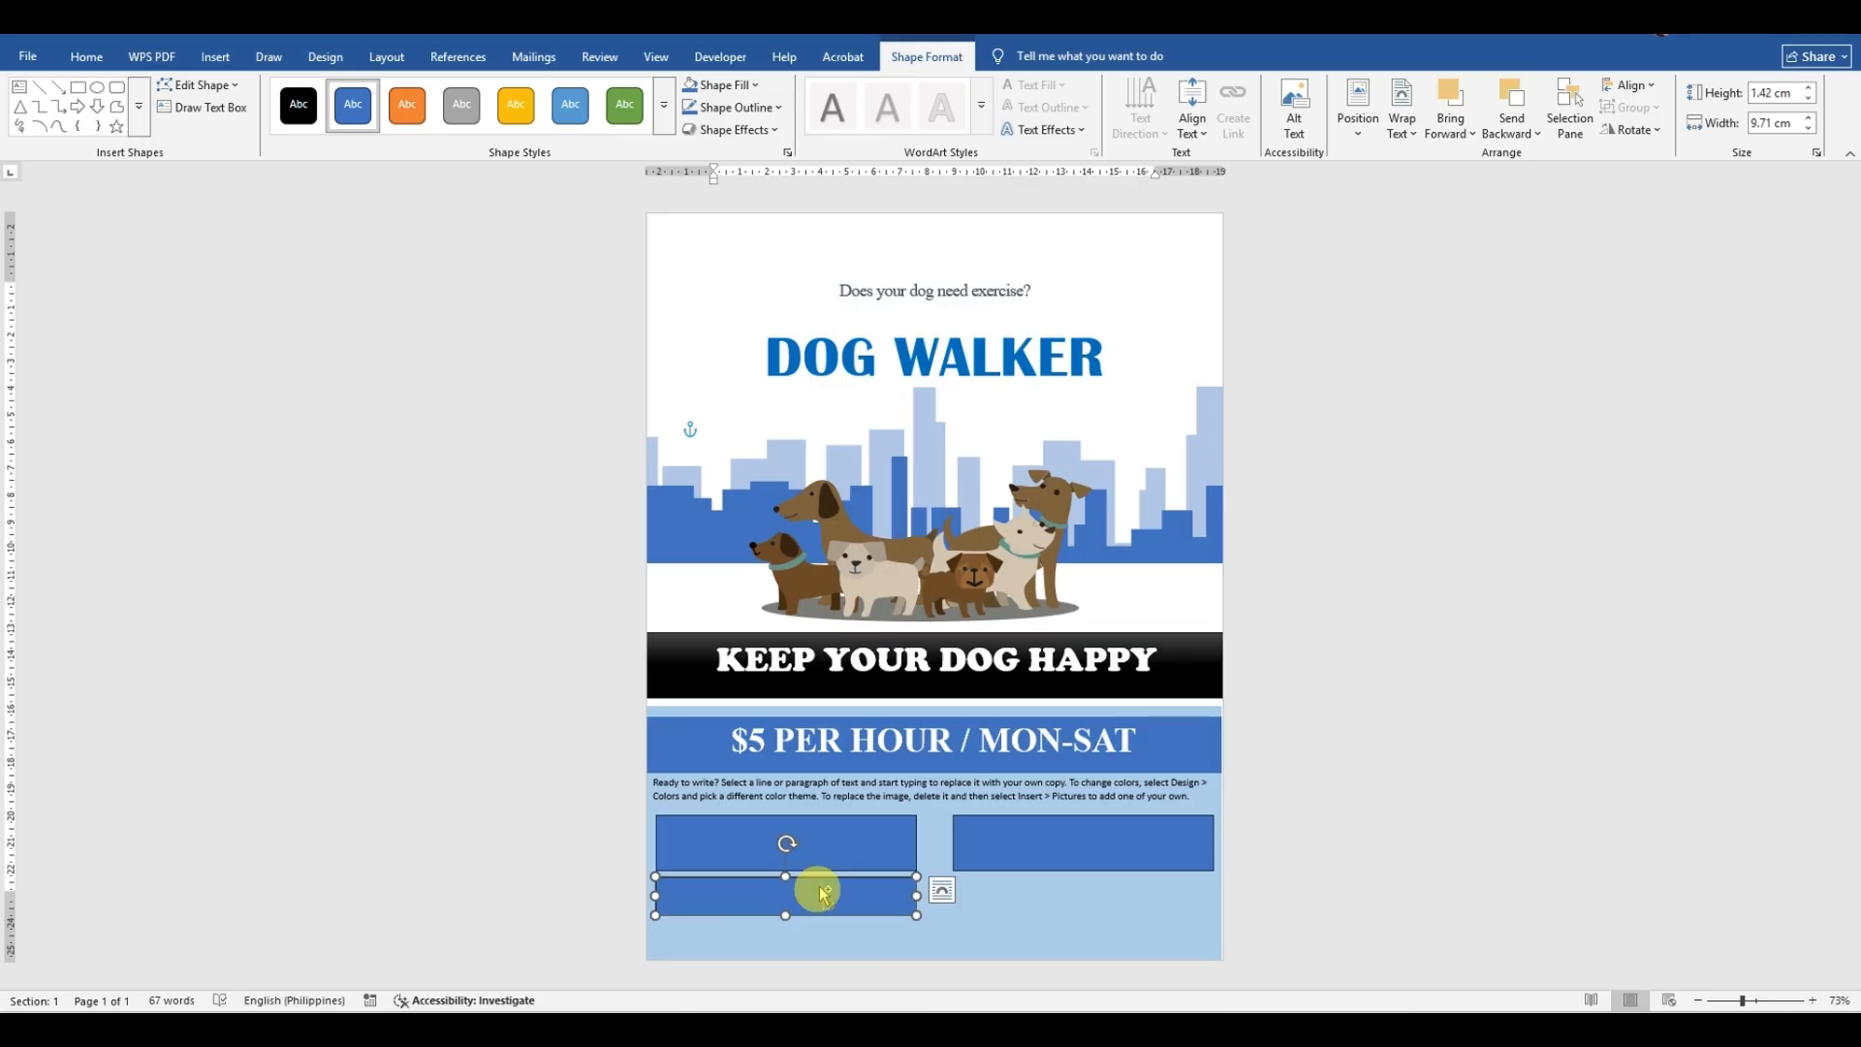
{"action": "key", "text": "ctrl+v"}
{"action": "left_click_drag", "start_coordinate": [832, 907], "coordinate": [1117, 891]}
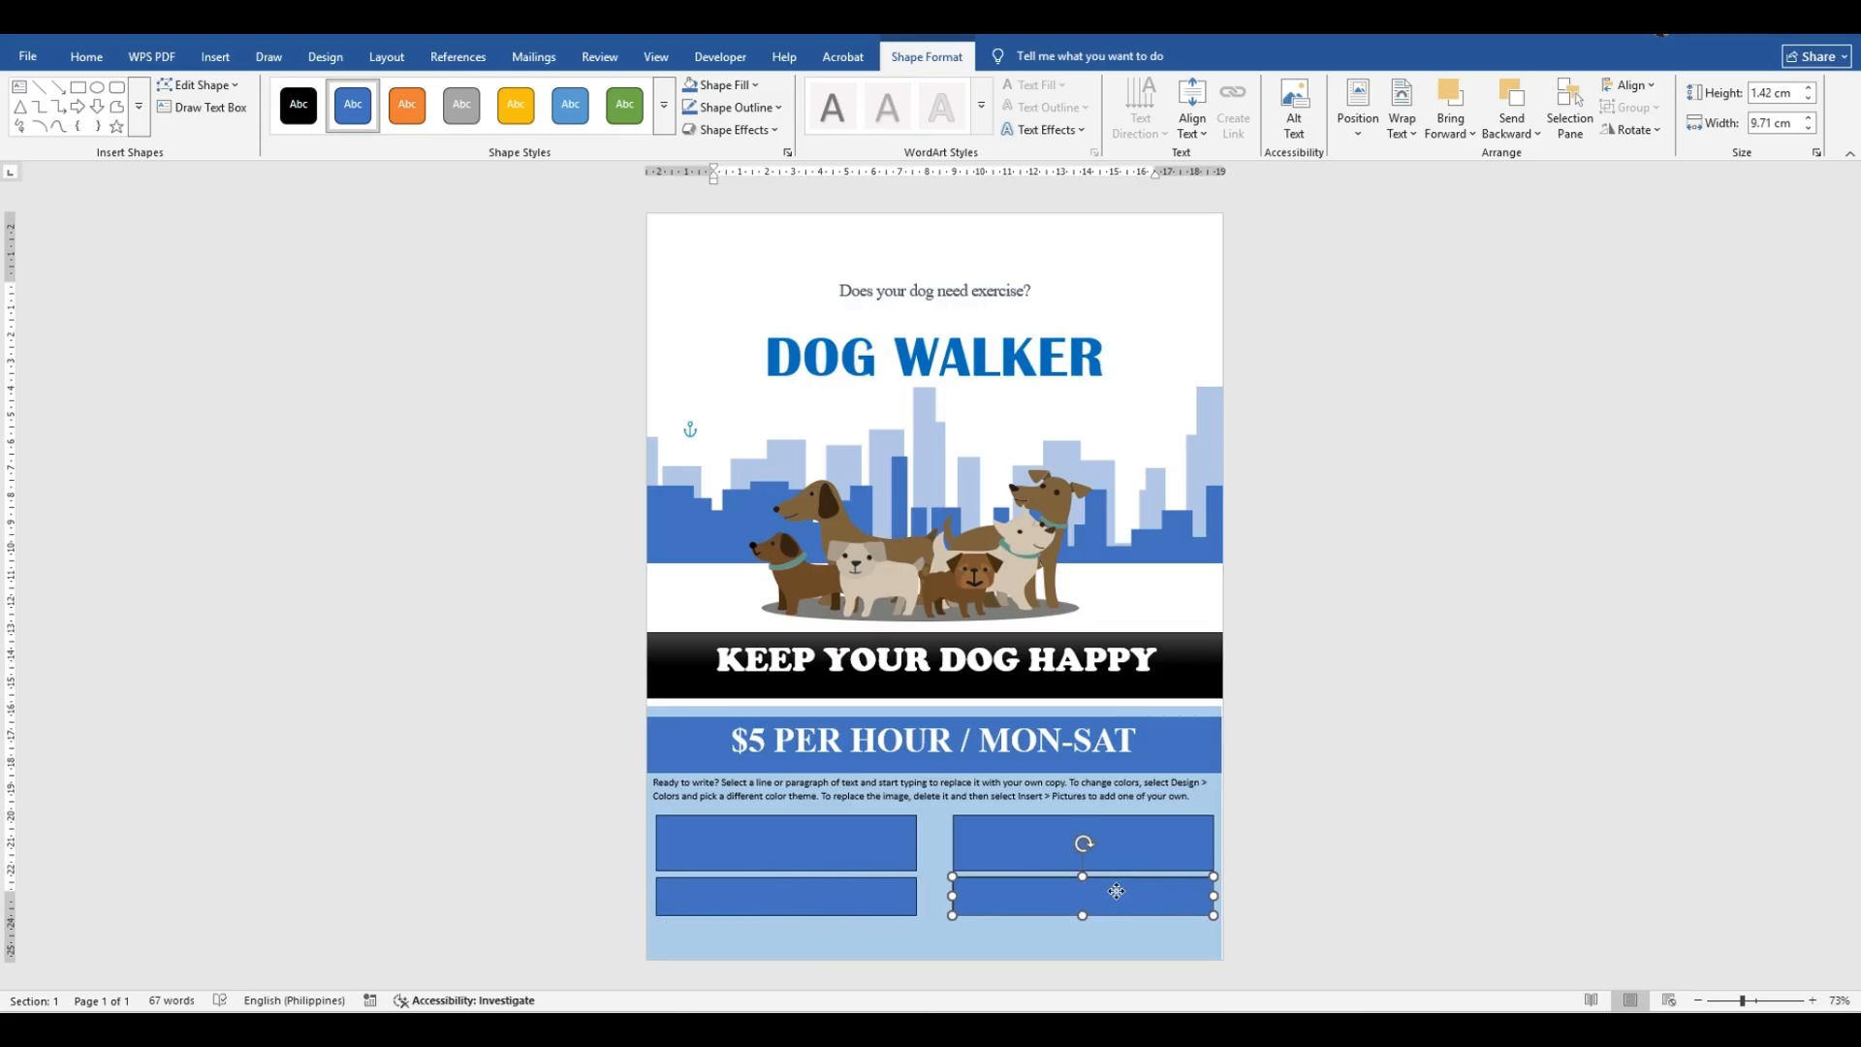
Step: Add the text CALL to the upper-left contact box and EMAIL to the upper-right contact box
{"action": "left_click", "coordinate": [1063, 934]}
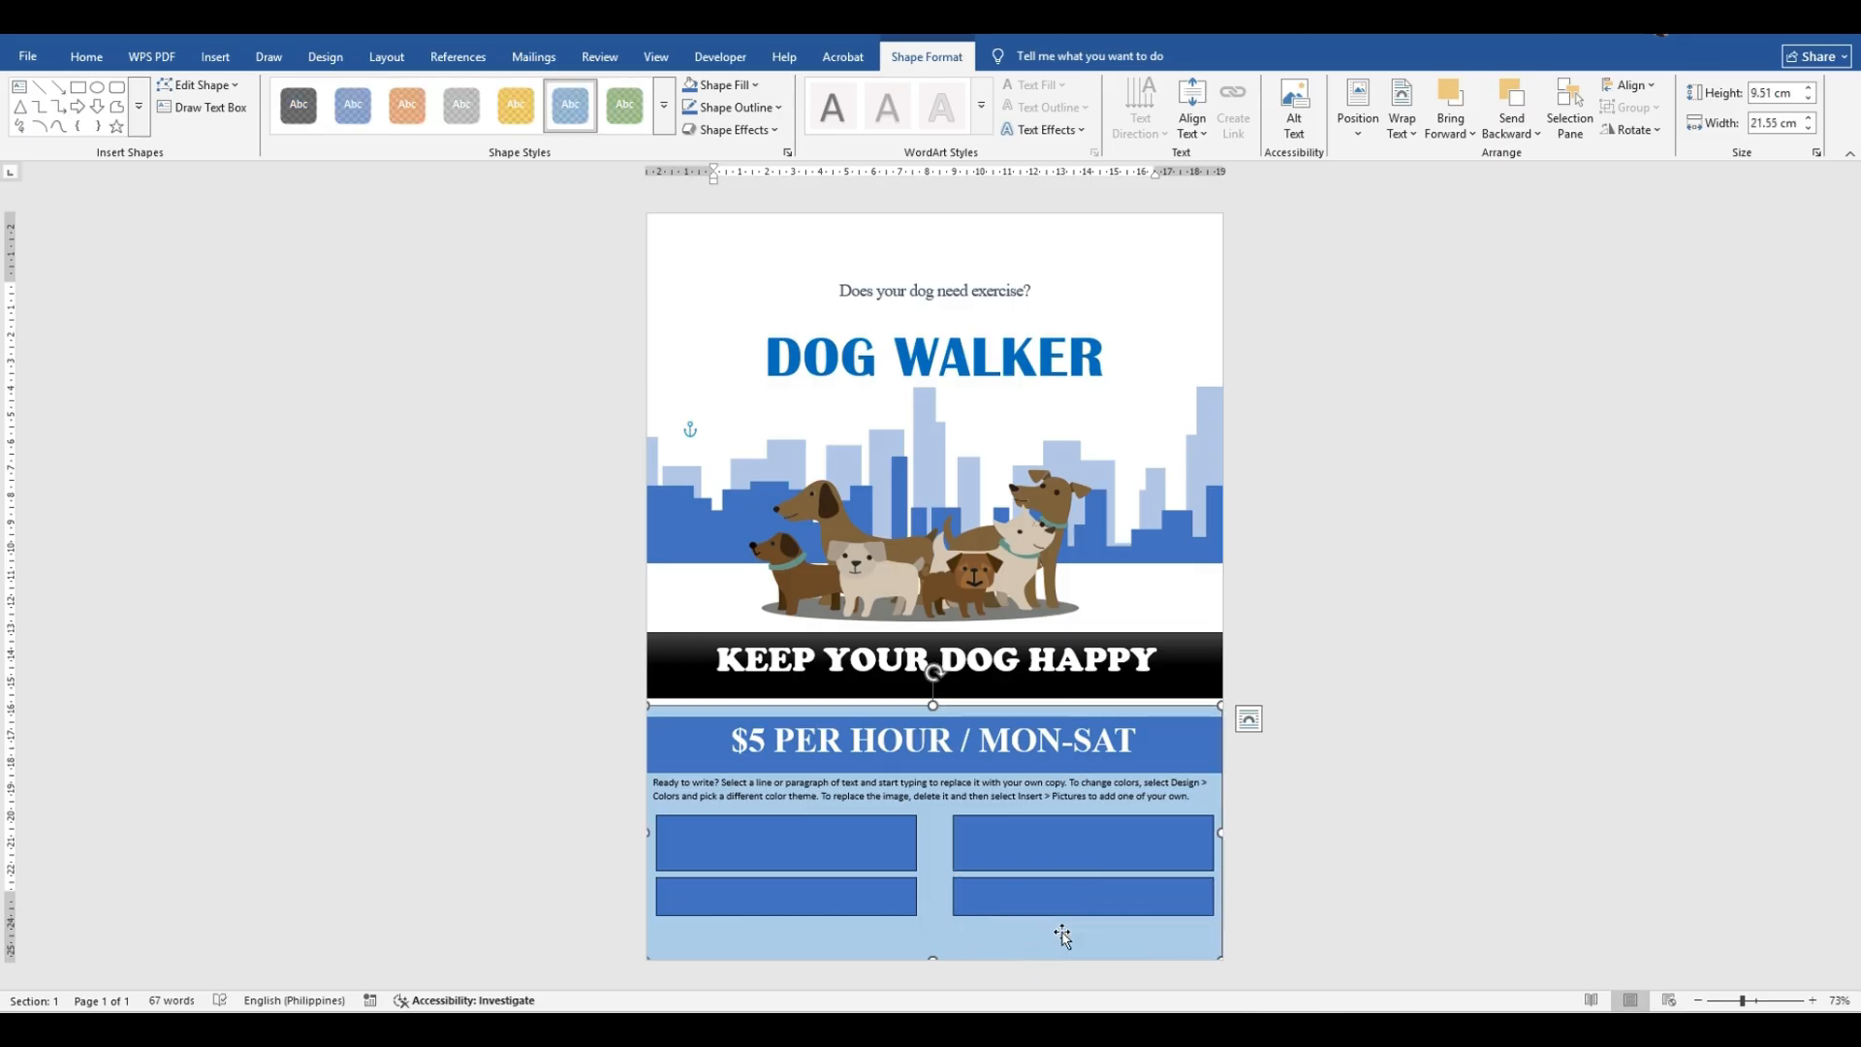
{"action": "left_click", "coordinate": [765, 834]}
{"action": "type", "text": "CAL"}
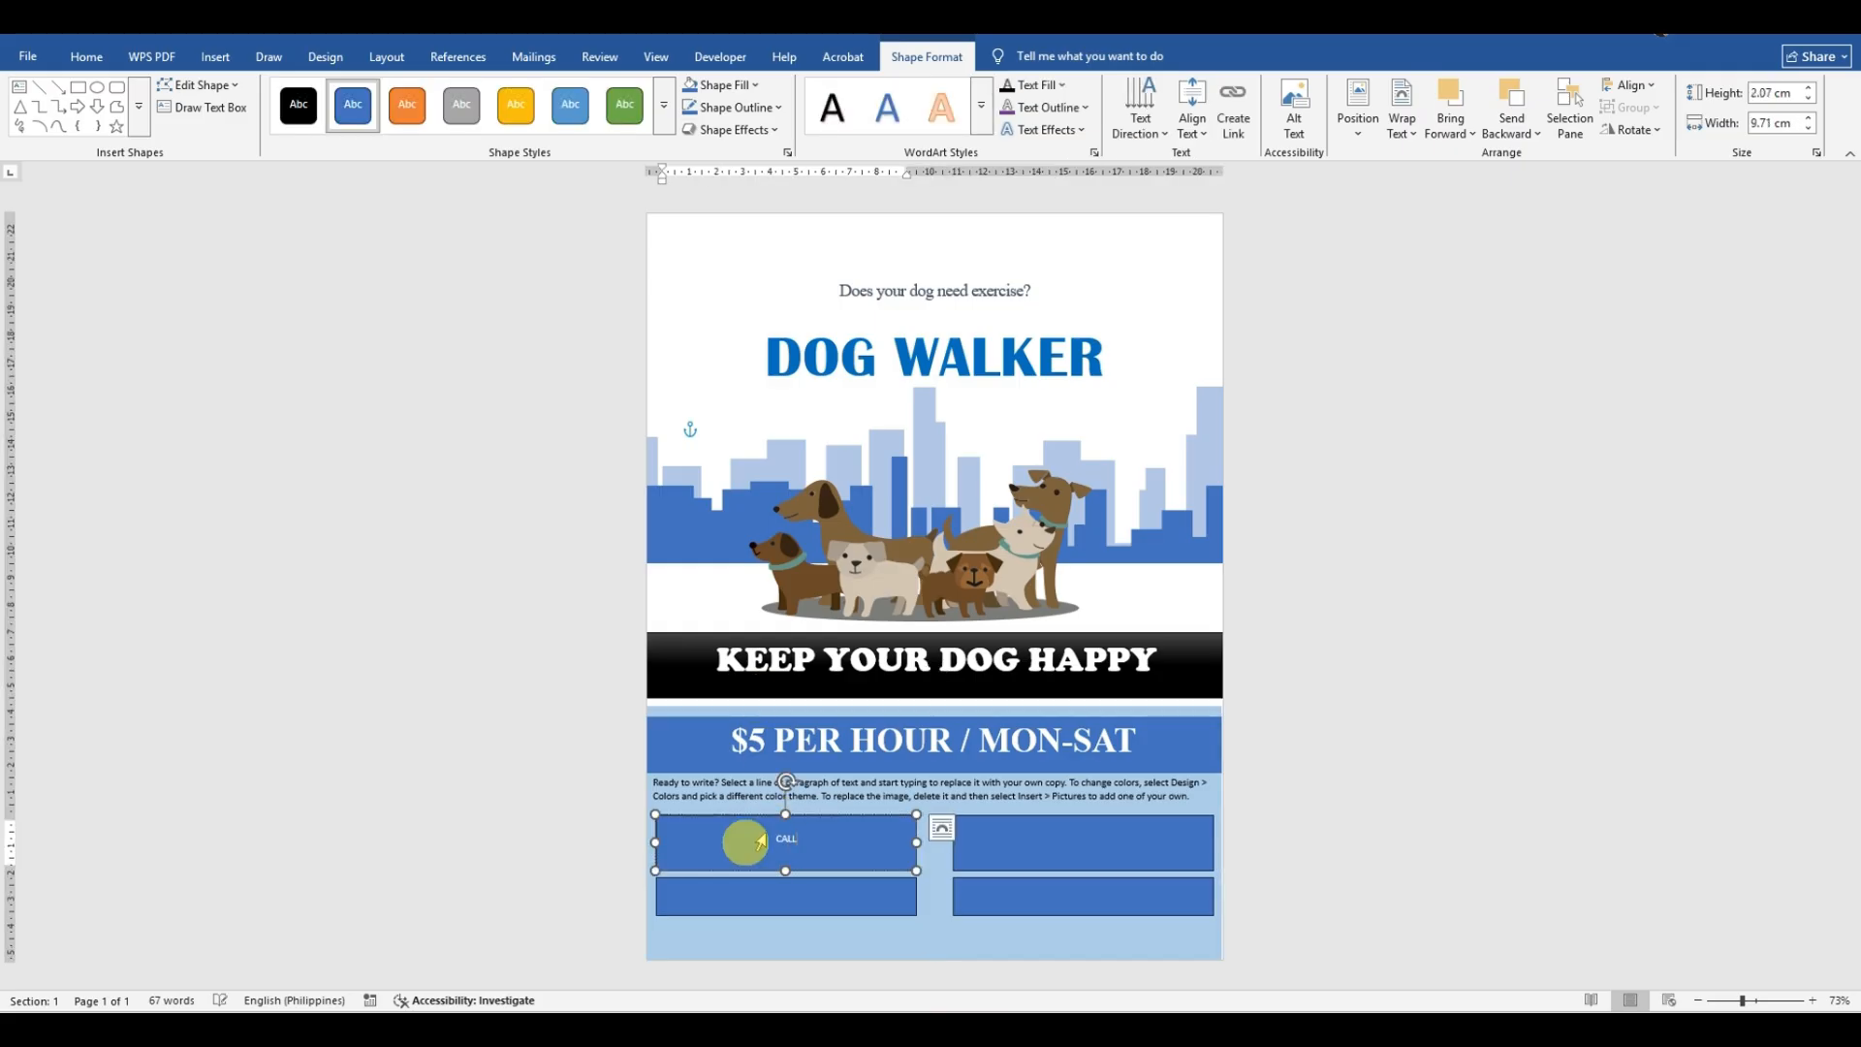
{"action": "type", "text": "L"}
{"action": "left_click", "coordinate": [1060, 849]}
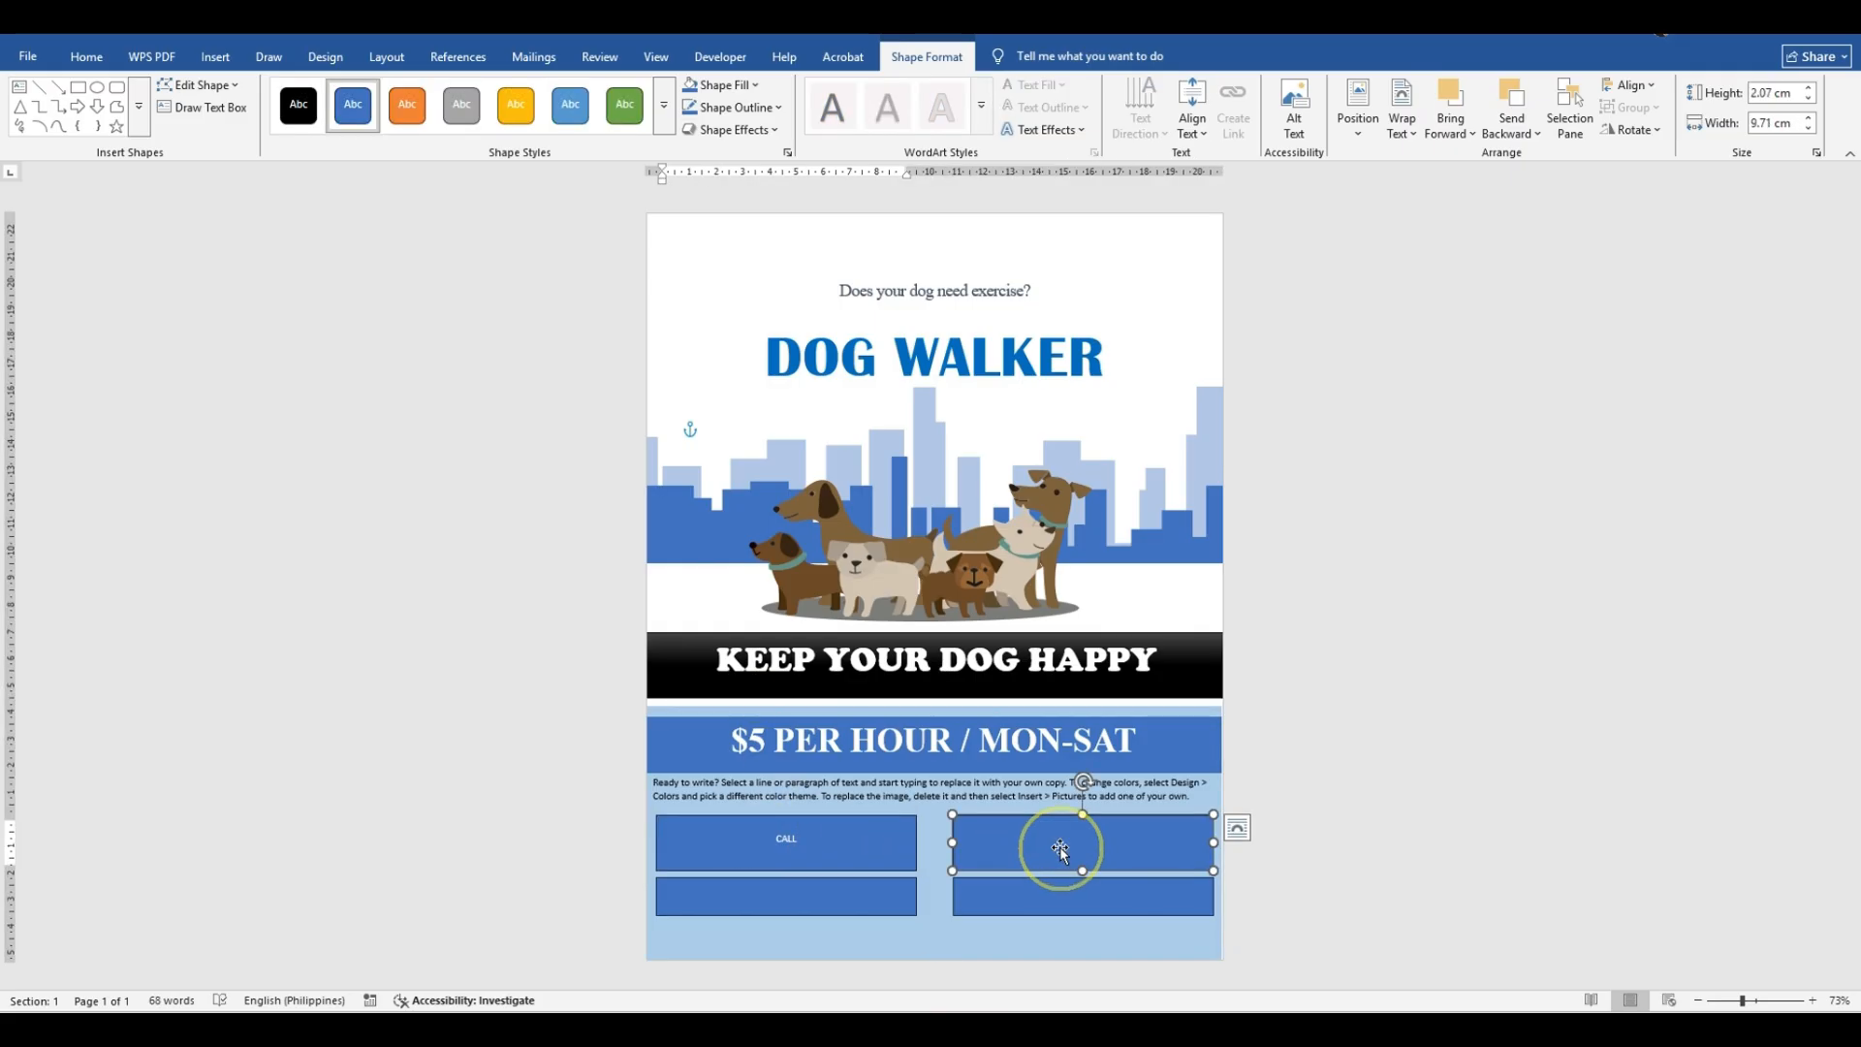
{"action": "type", "text": "EMAIL"}
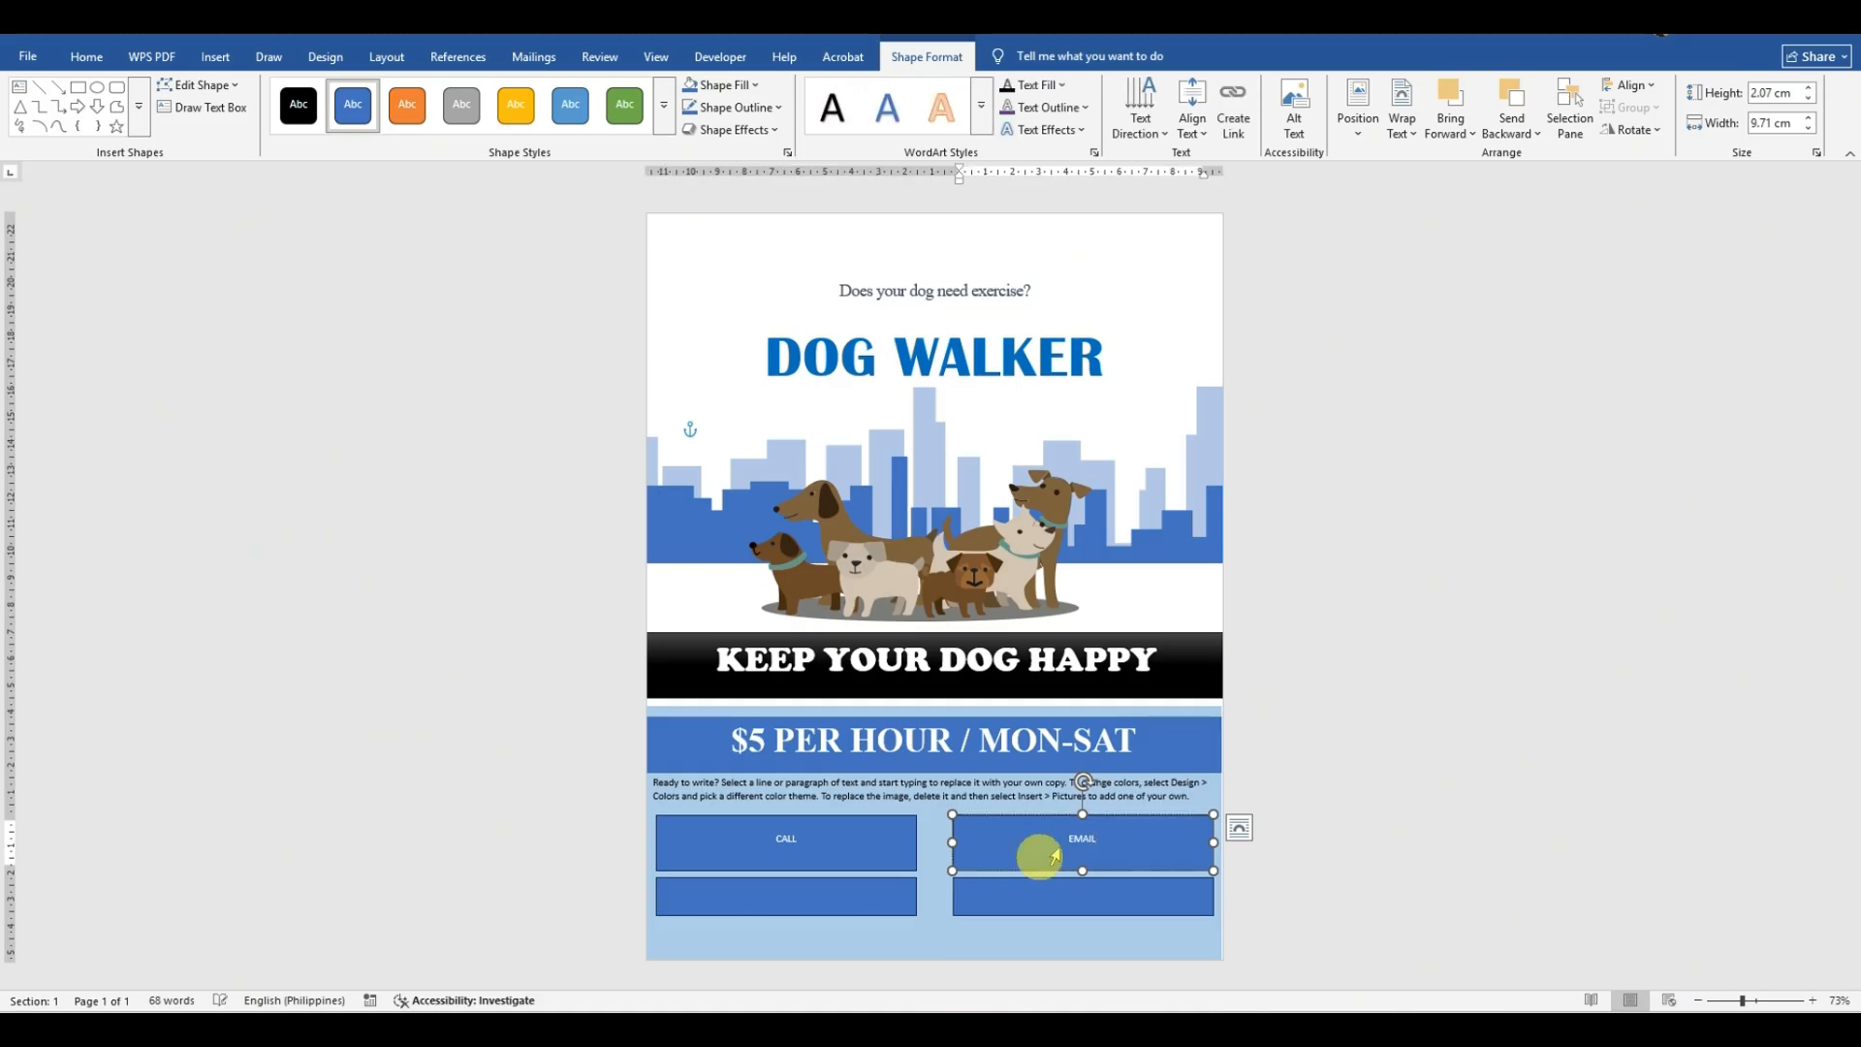
Step: Format the CALL text in Britannic Bold at size 48
{"action": "left_click", "coordinate": [797, 835]}
{"action": "double_click", "coordinate": [775, 839]}
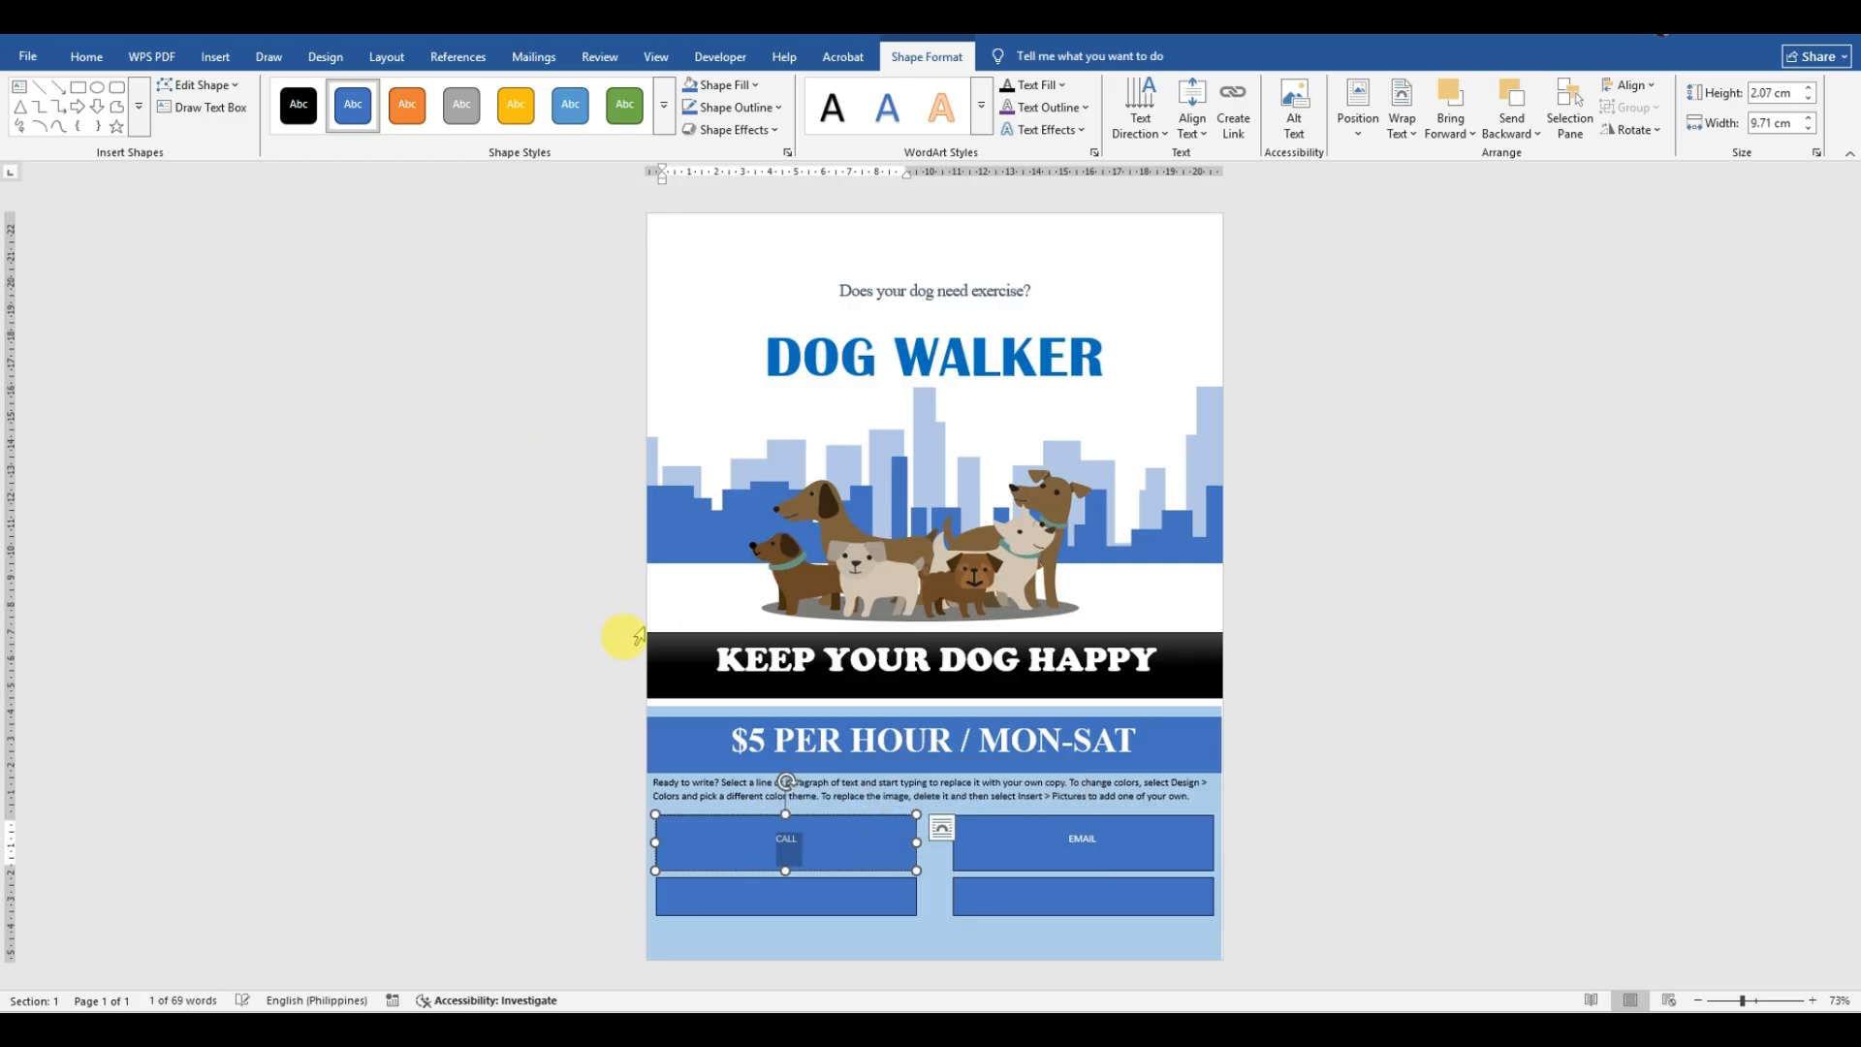
{"action": "left_click", "coordinate": [86, 57]}
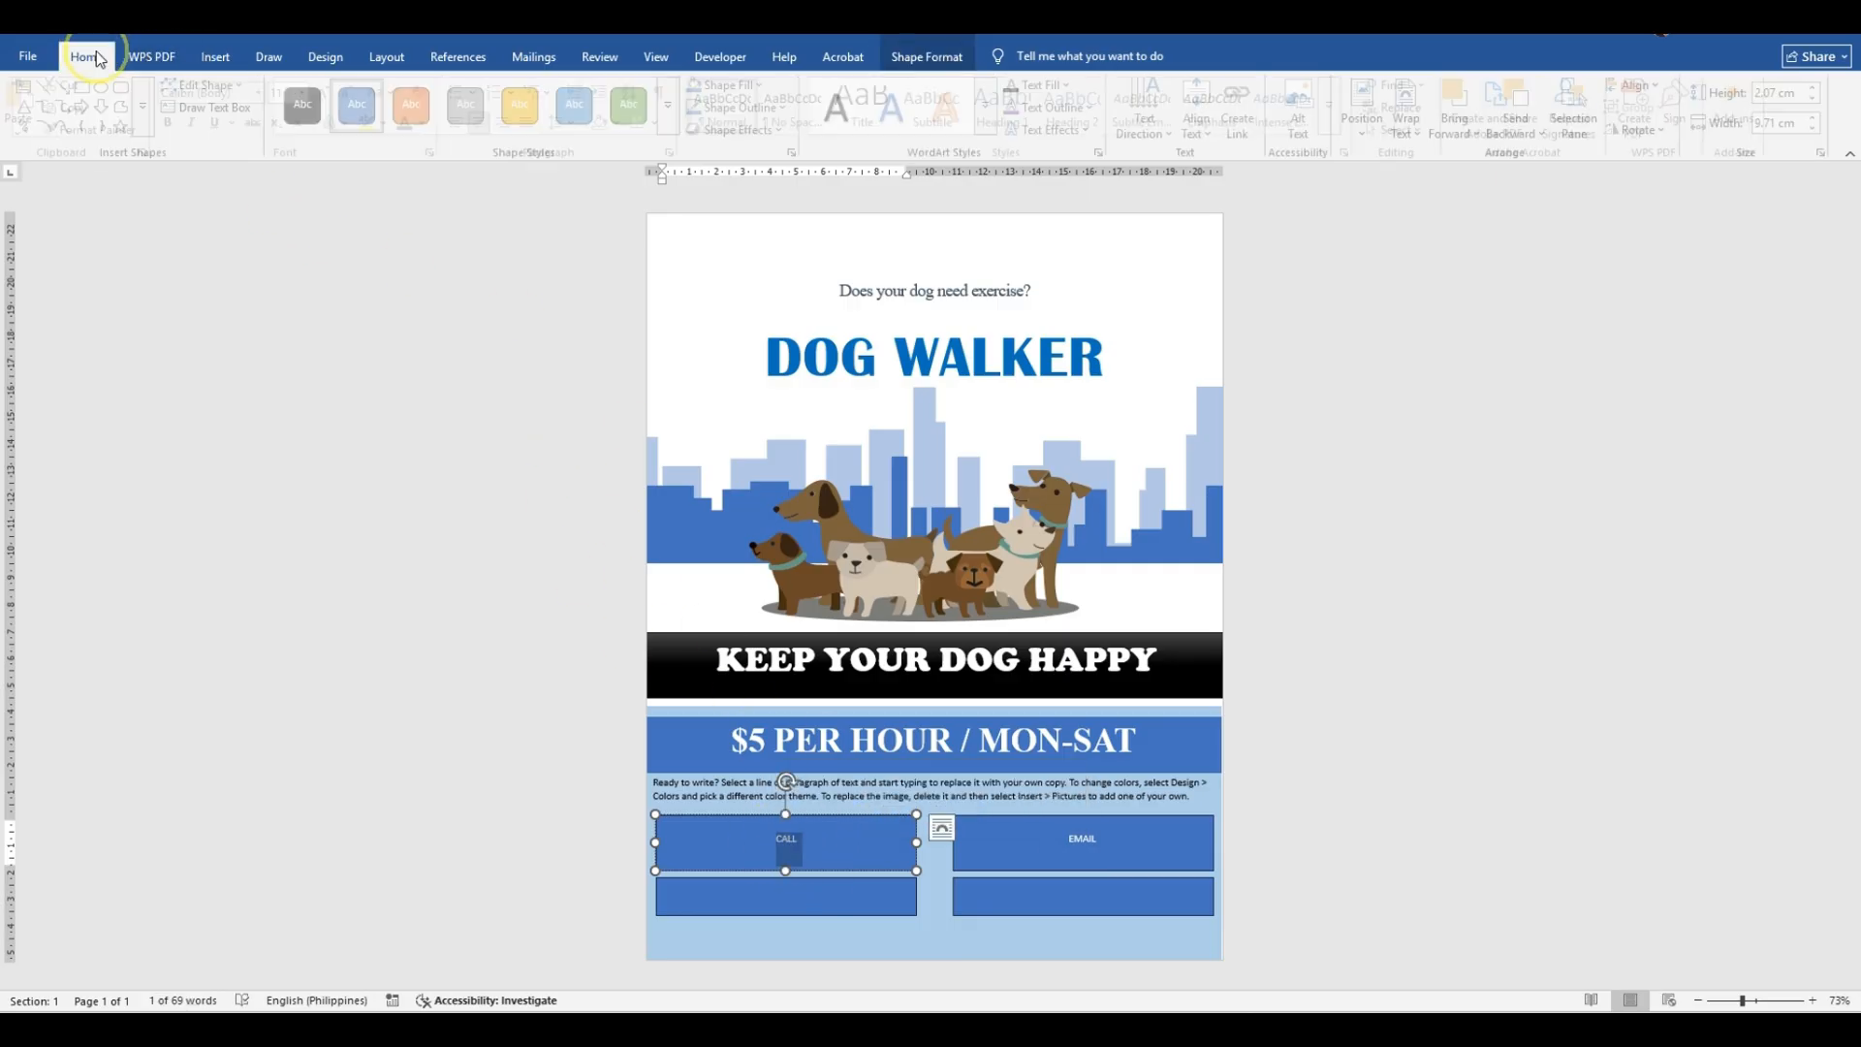
{"action": "left_click", "coordinate": [268, 92]}
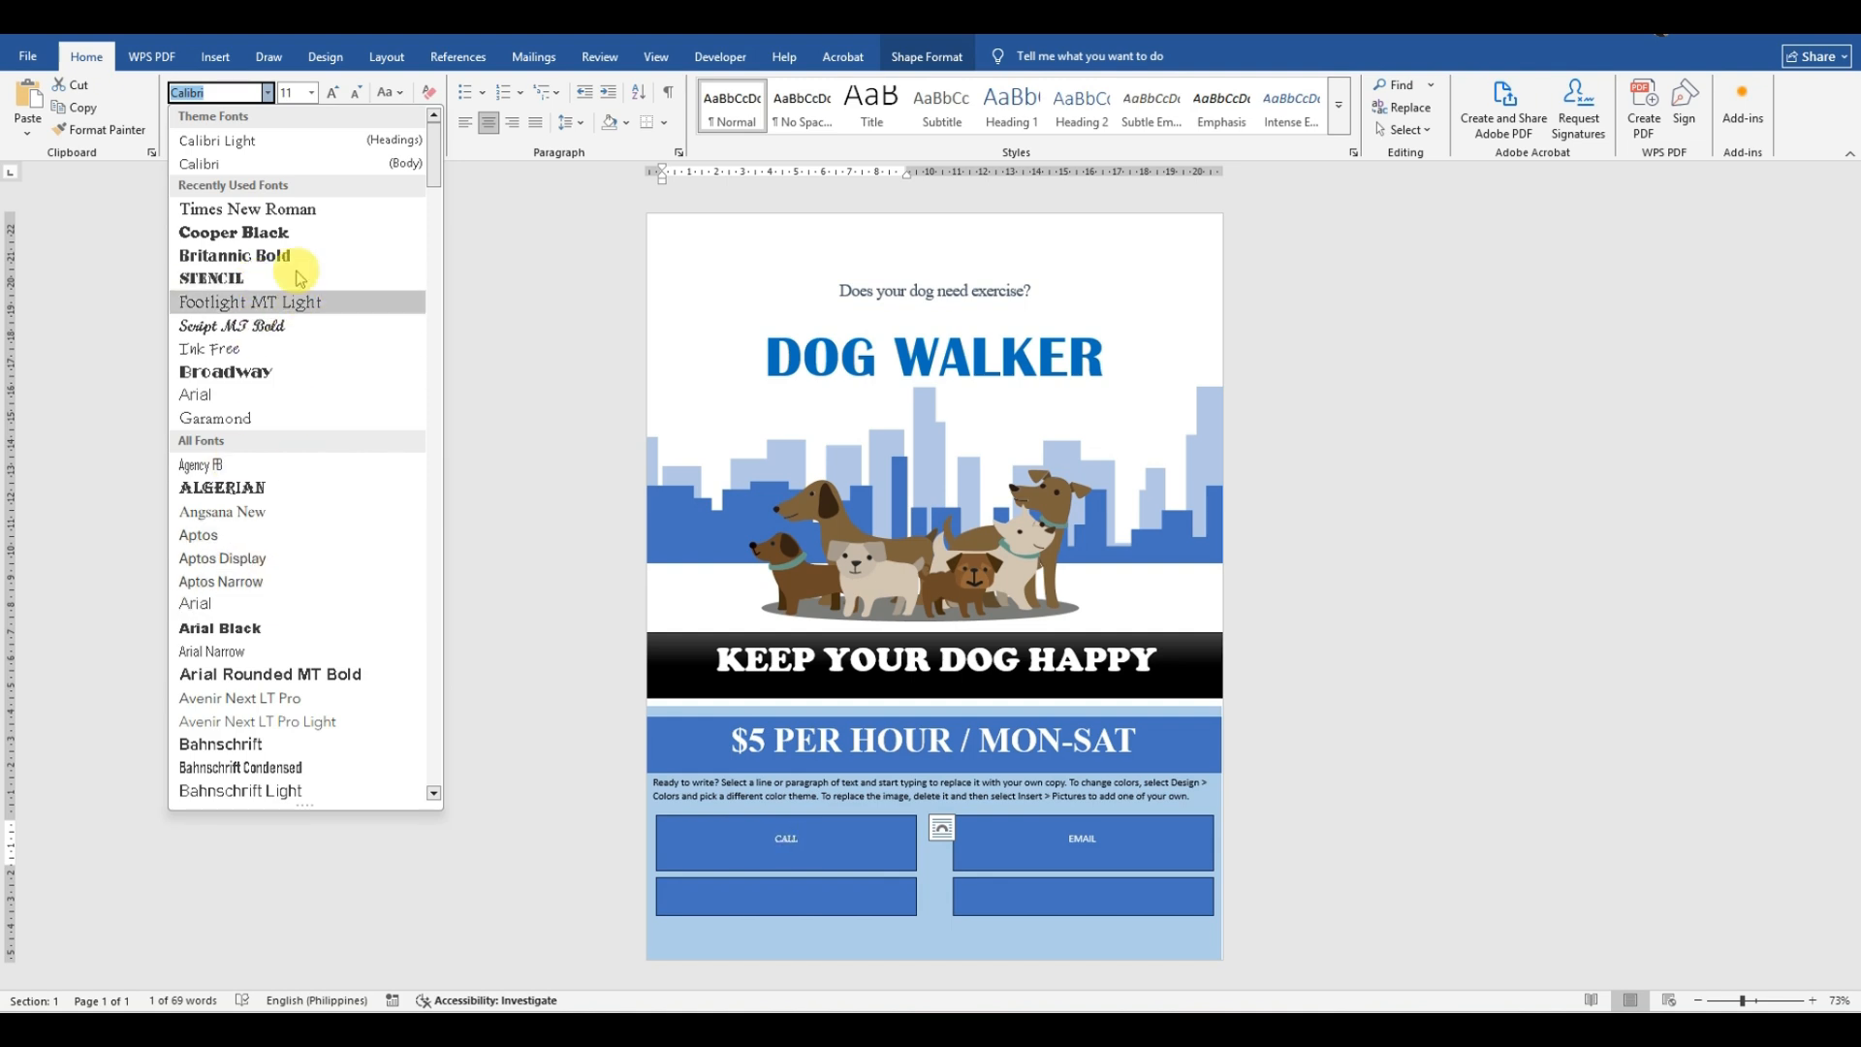
{"action": "left_click", "coordinate": [282, 257]}
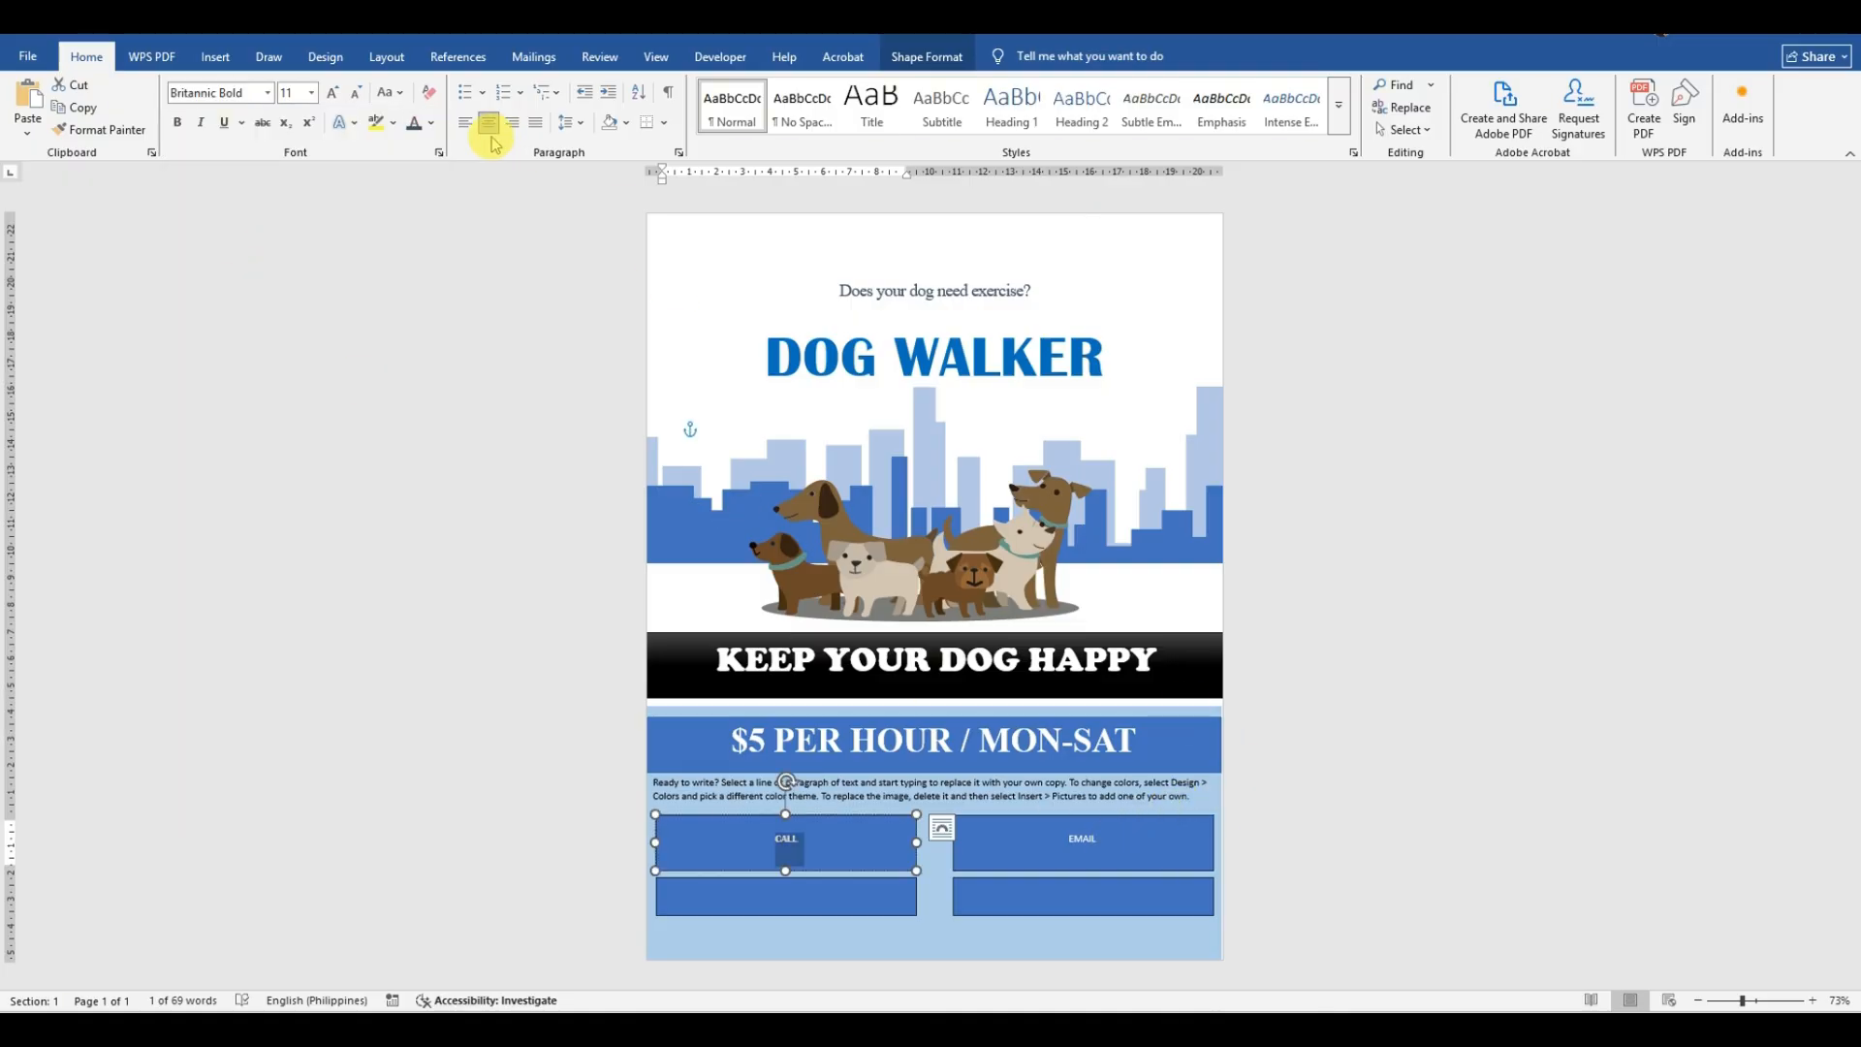
{"action": "left_click", "coordinate": [312, 92]}
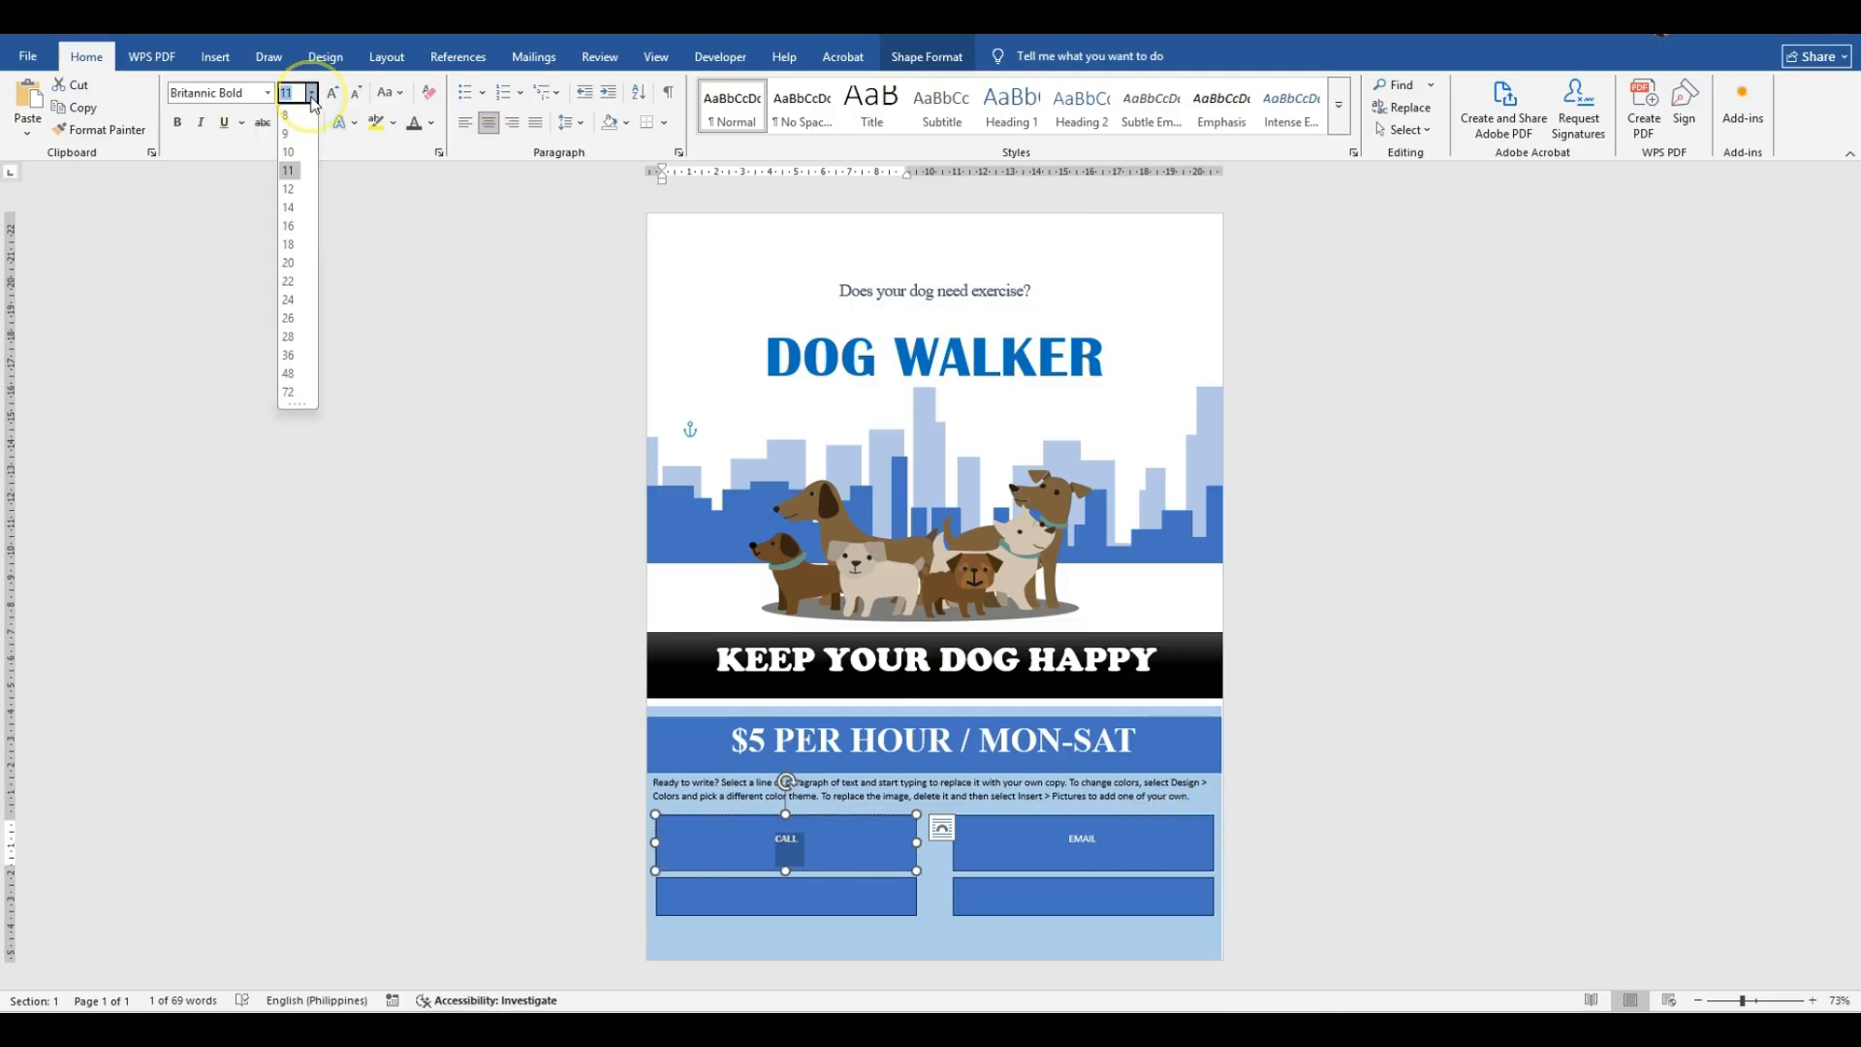
{"action": "left_click", "coordinate": [289, 373]}
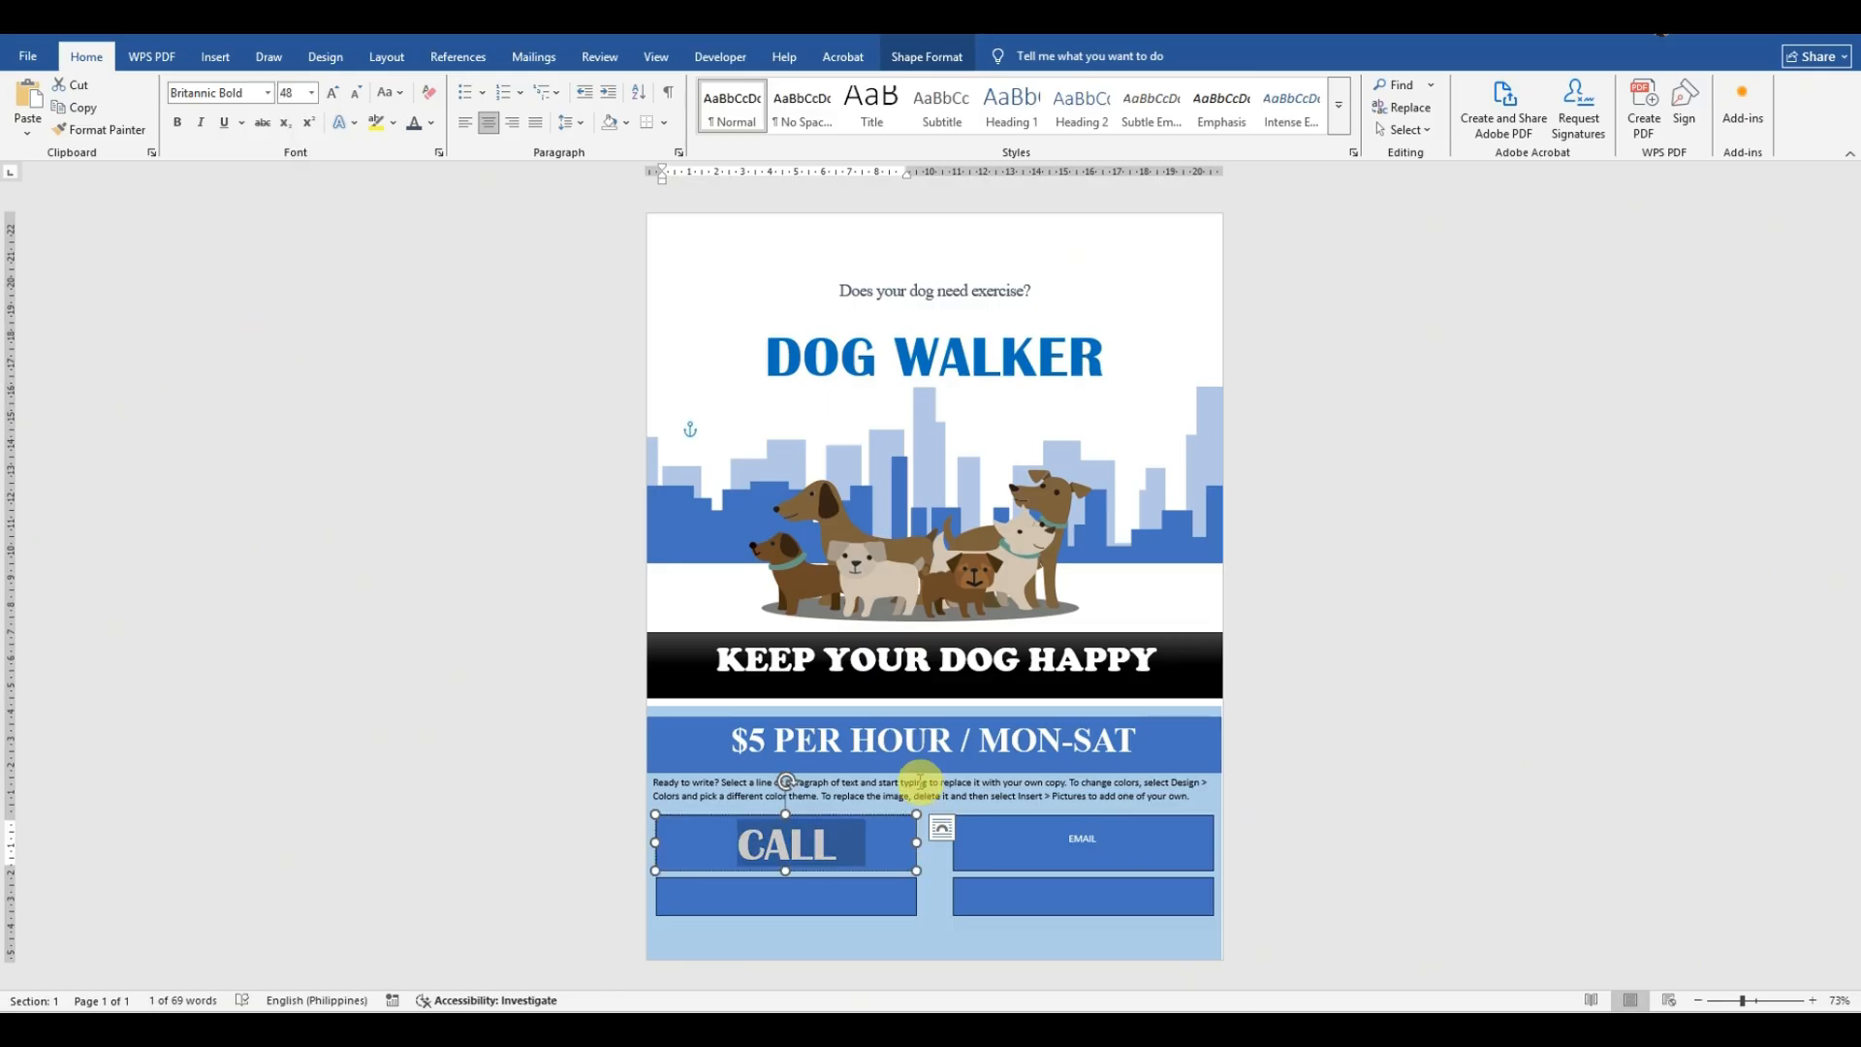
Step: Format the EMAIL text in Britannic Bold at size 48 to match the CALL box
{"action": "left_click", "coordinate": [1084, 837]}
{"action": "double_click", "coordinate": [1076, 839]}
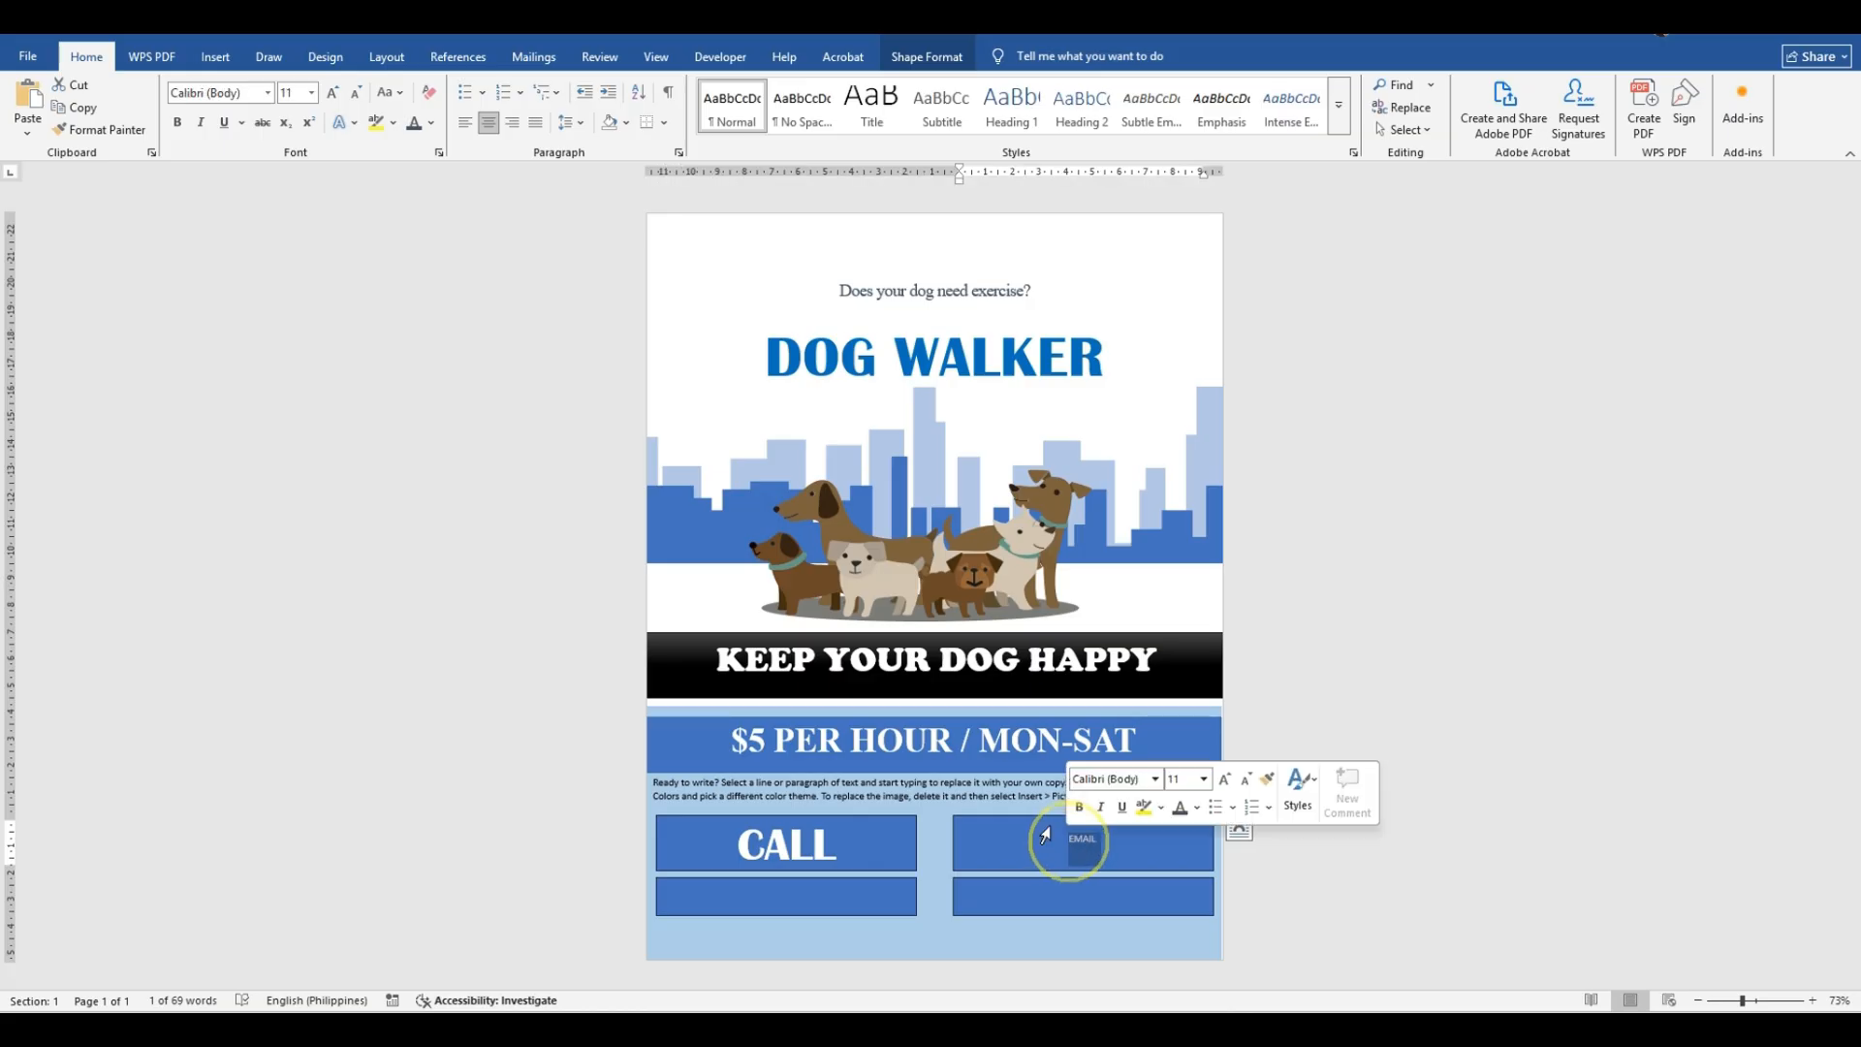
{"action": "left_click", "coordinate": [276, 97]}
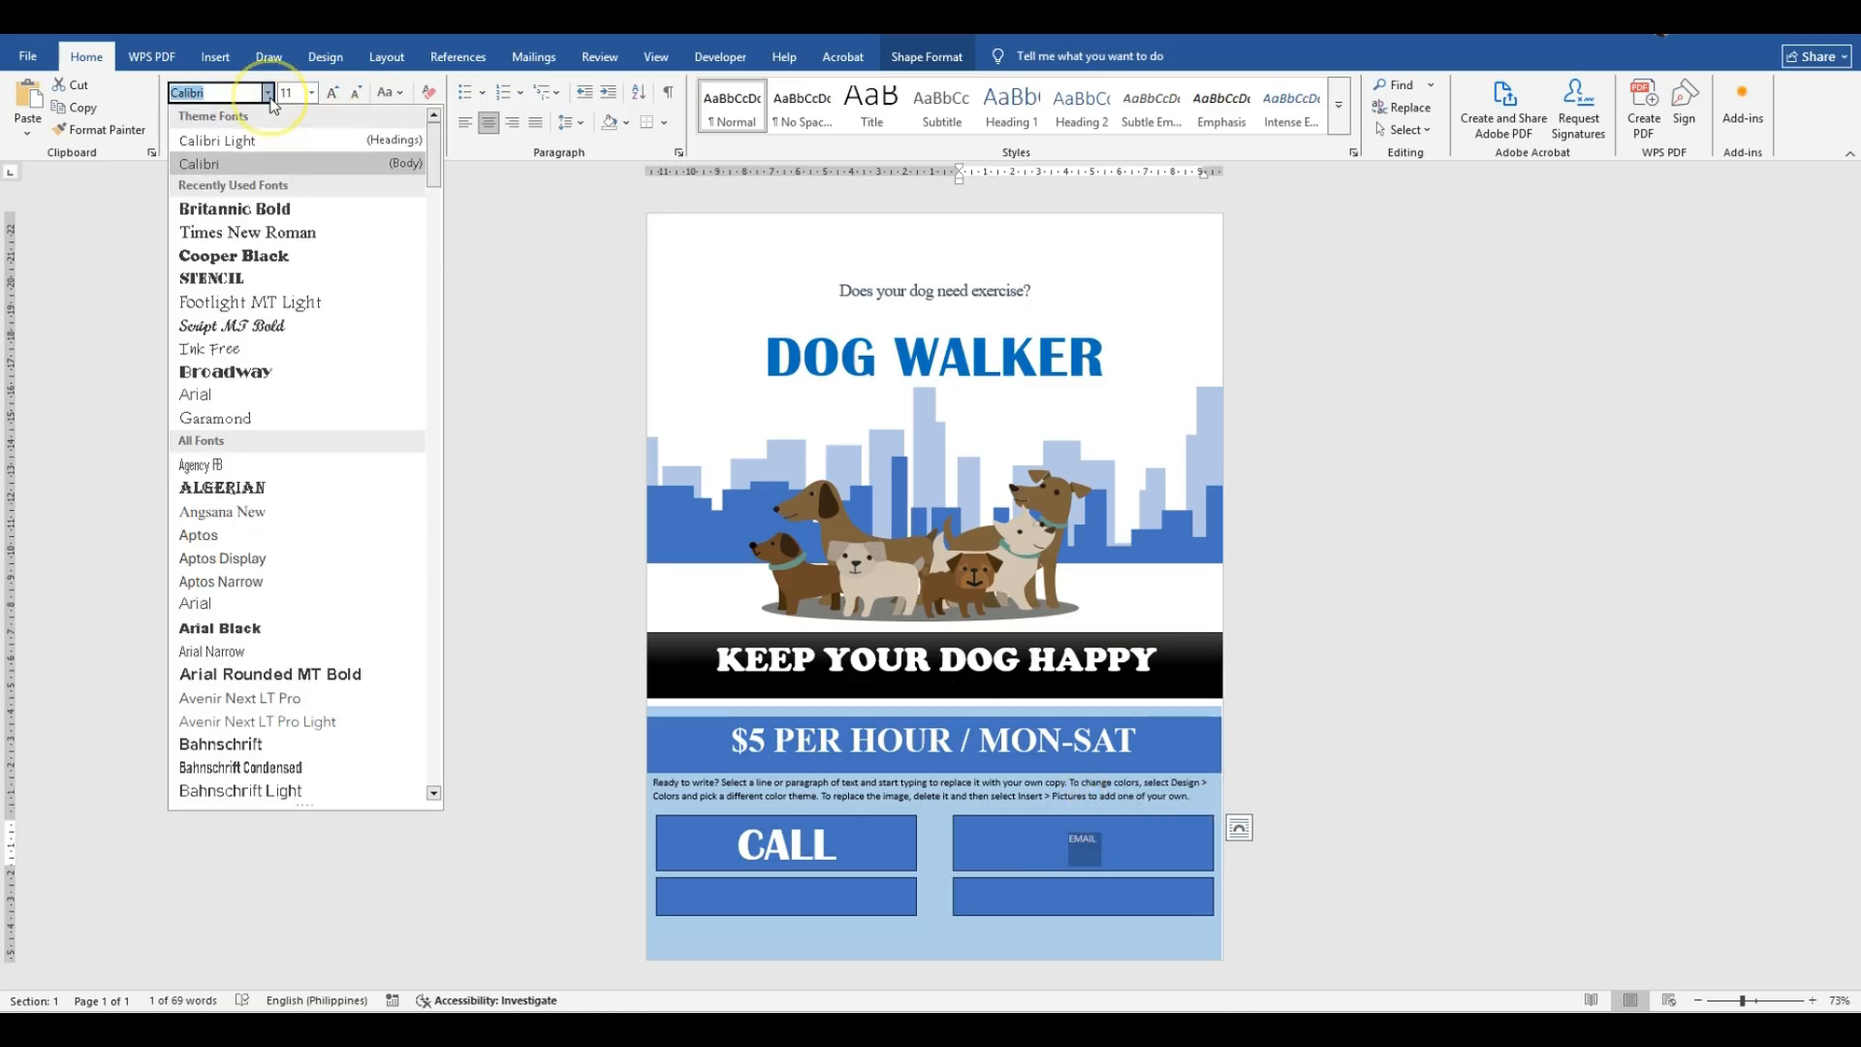
{"action": "left_click", "coordinate": [269, 198]}
{"action": "left_click", "coordinate": [312, 92]}
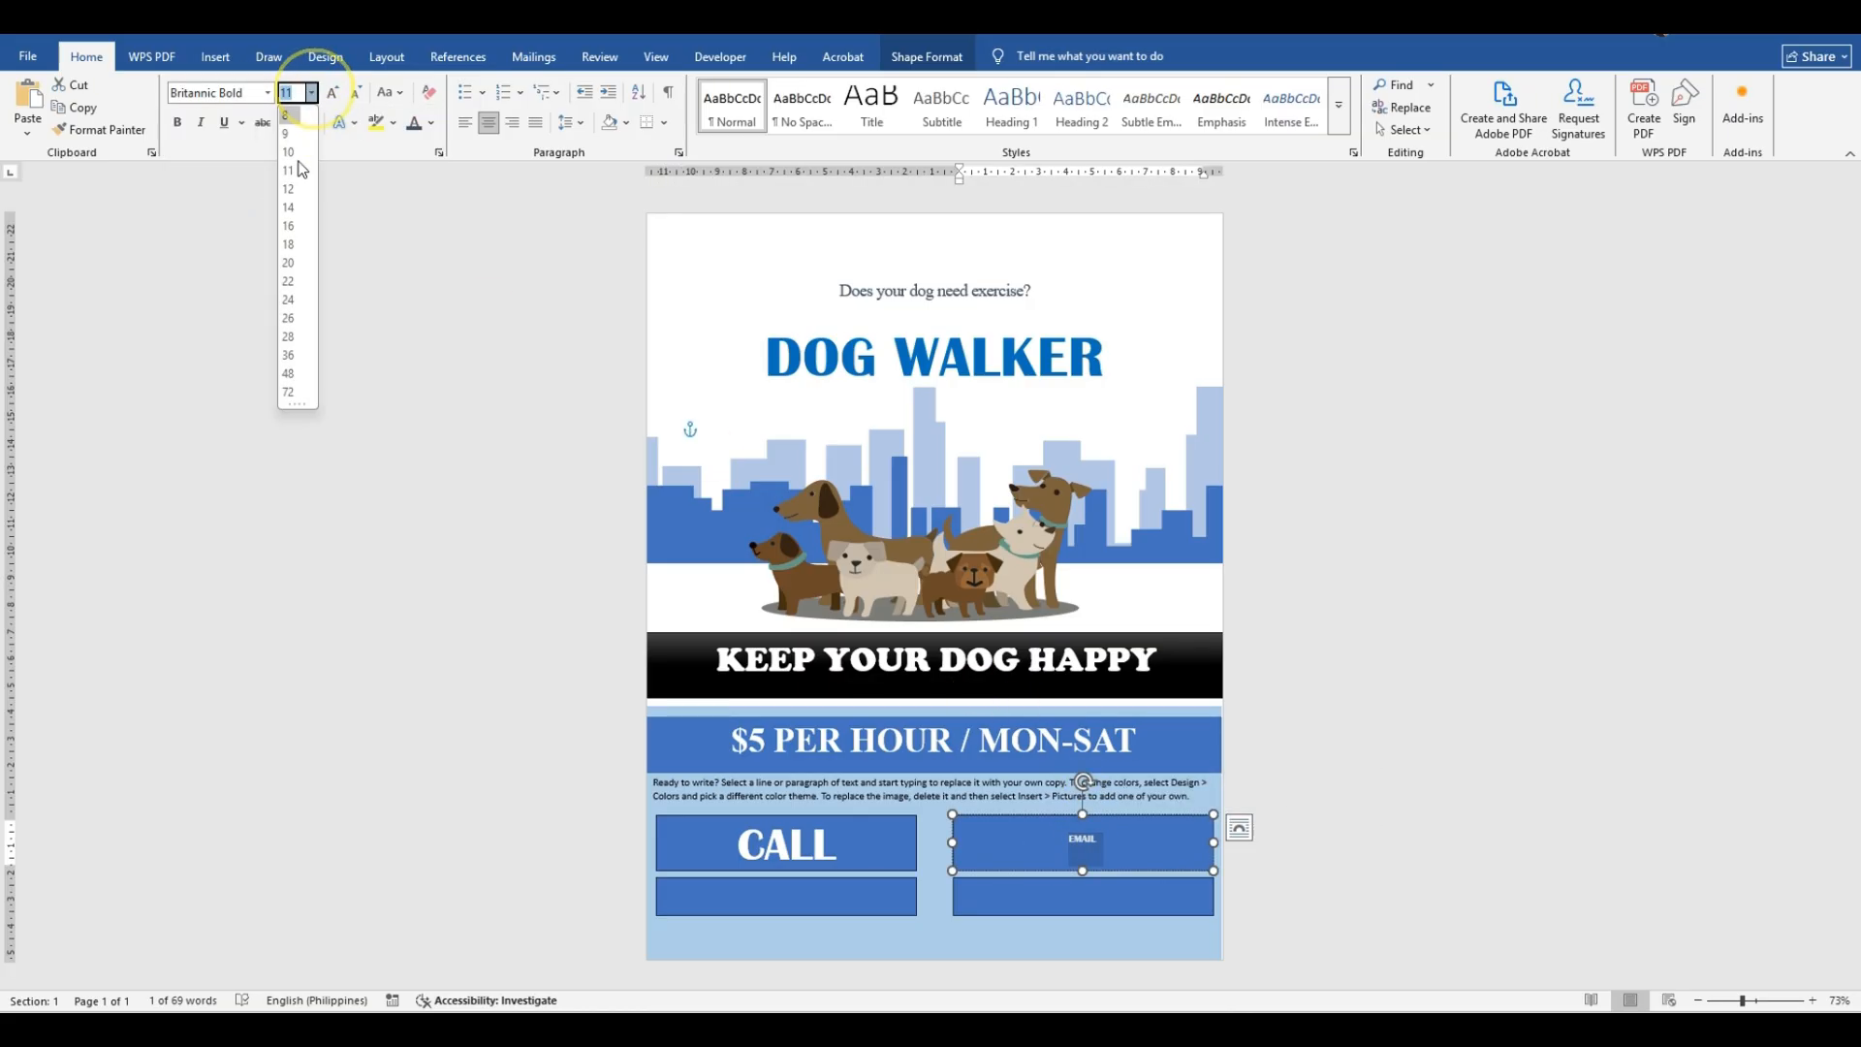
{"action": "left_click", "coordinate": [289, 375]}
{"action": "left_click", "coordinate": [1154, 893]}
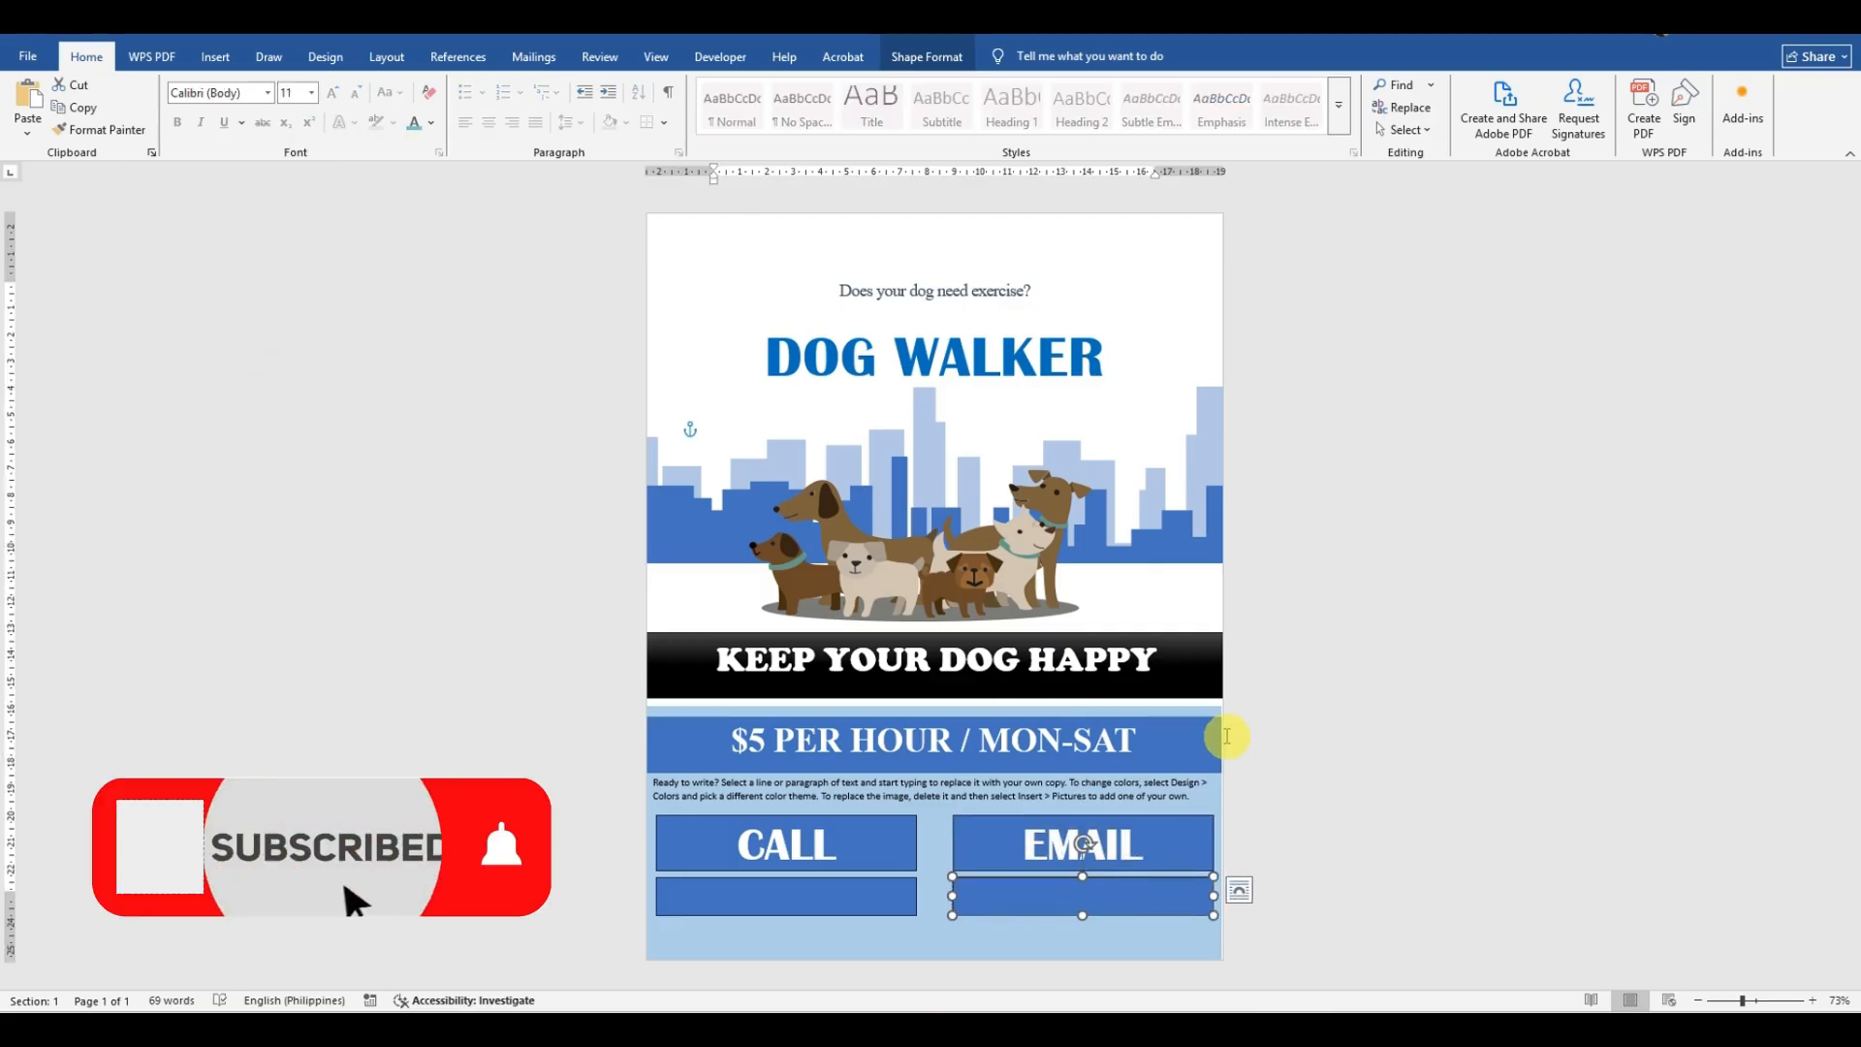
Step: Try a medium-blue gradient theme style on the CALL box and a solid medium-blue style on the EMAIL box
{"action": "left_click", "coordinate": [866, 834]}
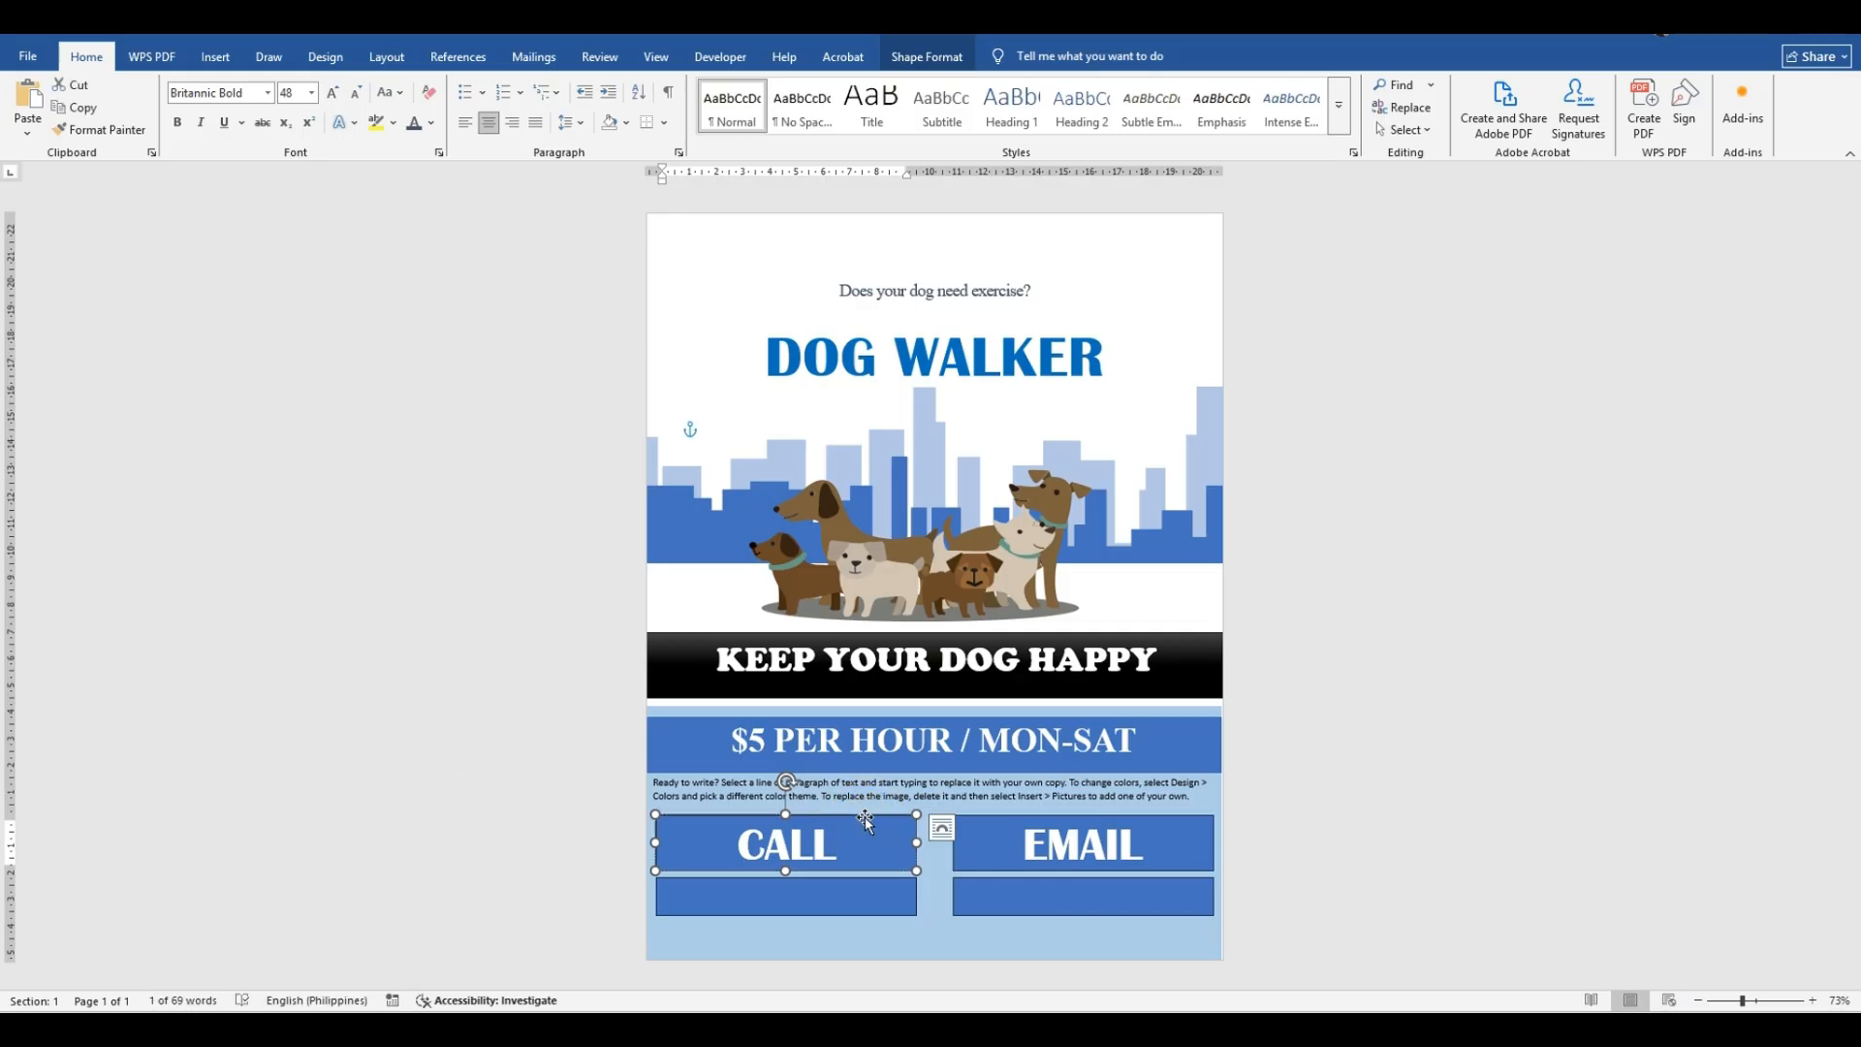
{"action": "left_click", "coordinate": [865, 821]}
{"action": "left_click", "coordinate": [935, 64]}
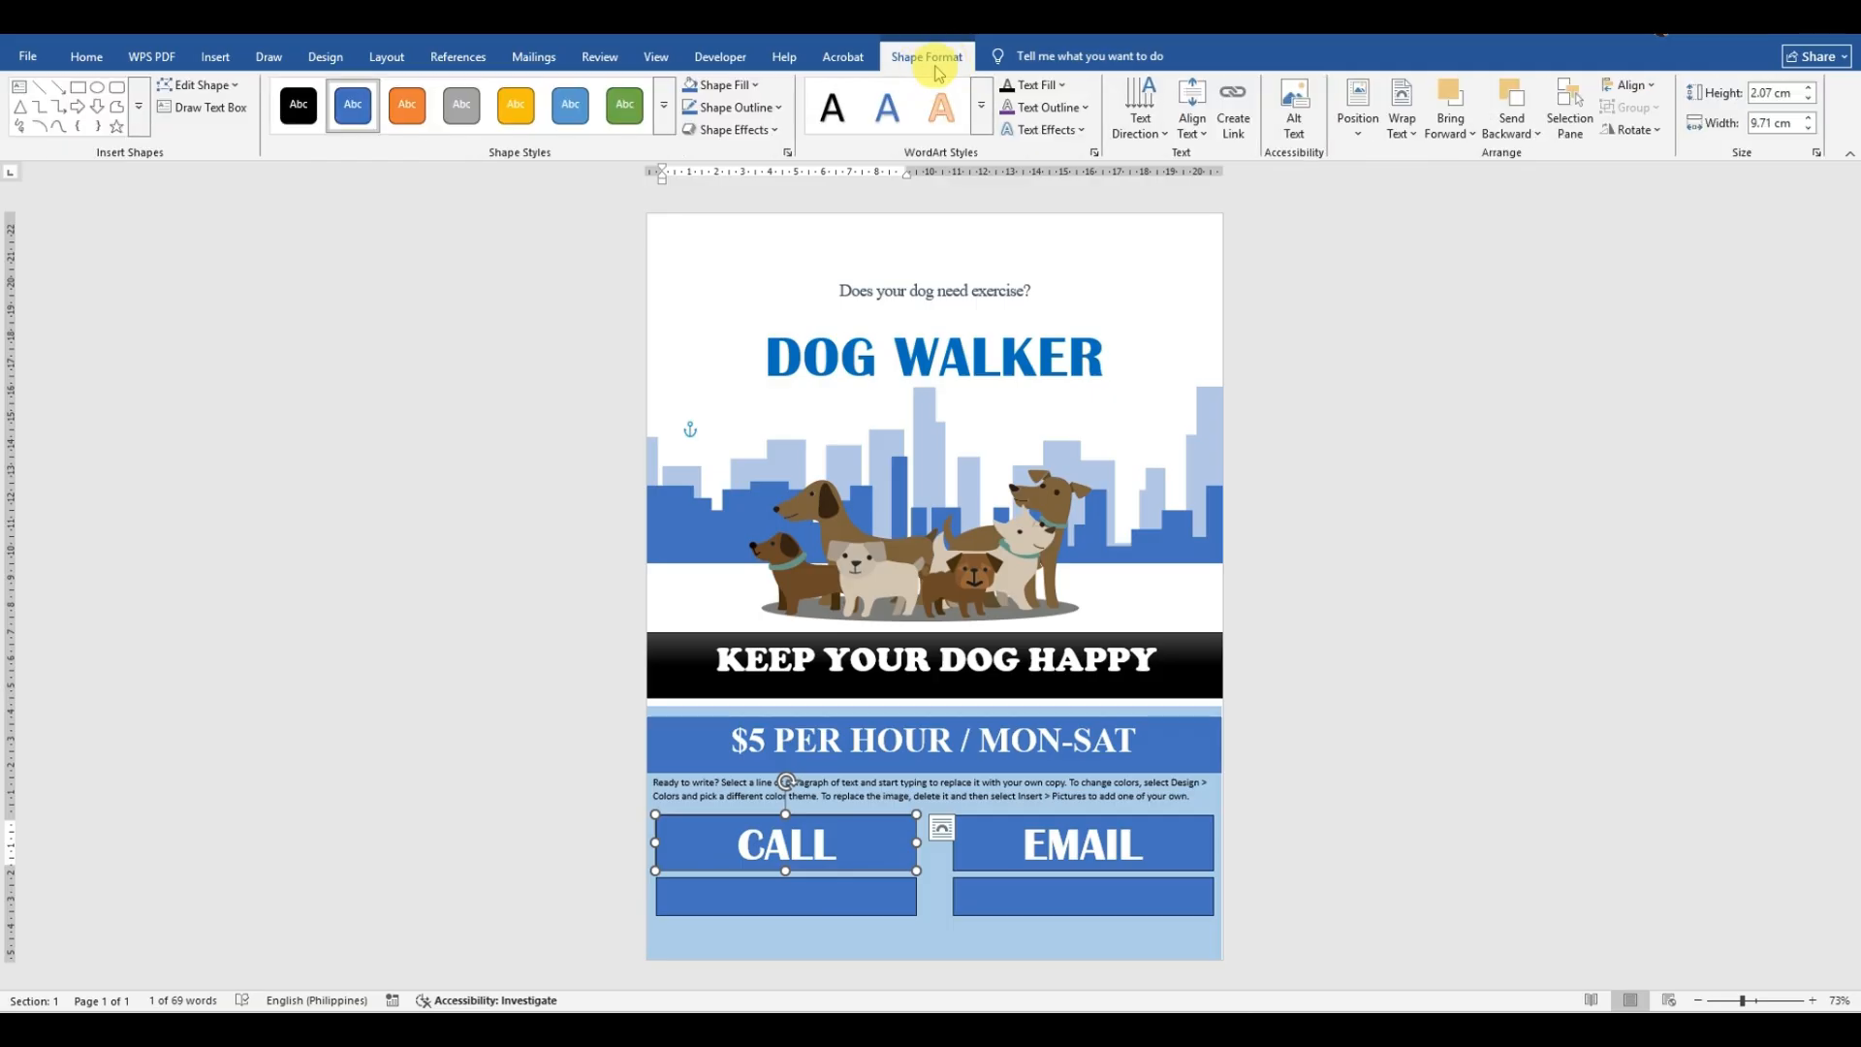
{"action": "left_click", "coordinate": [665, 118]}
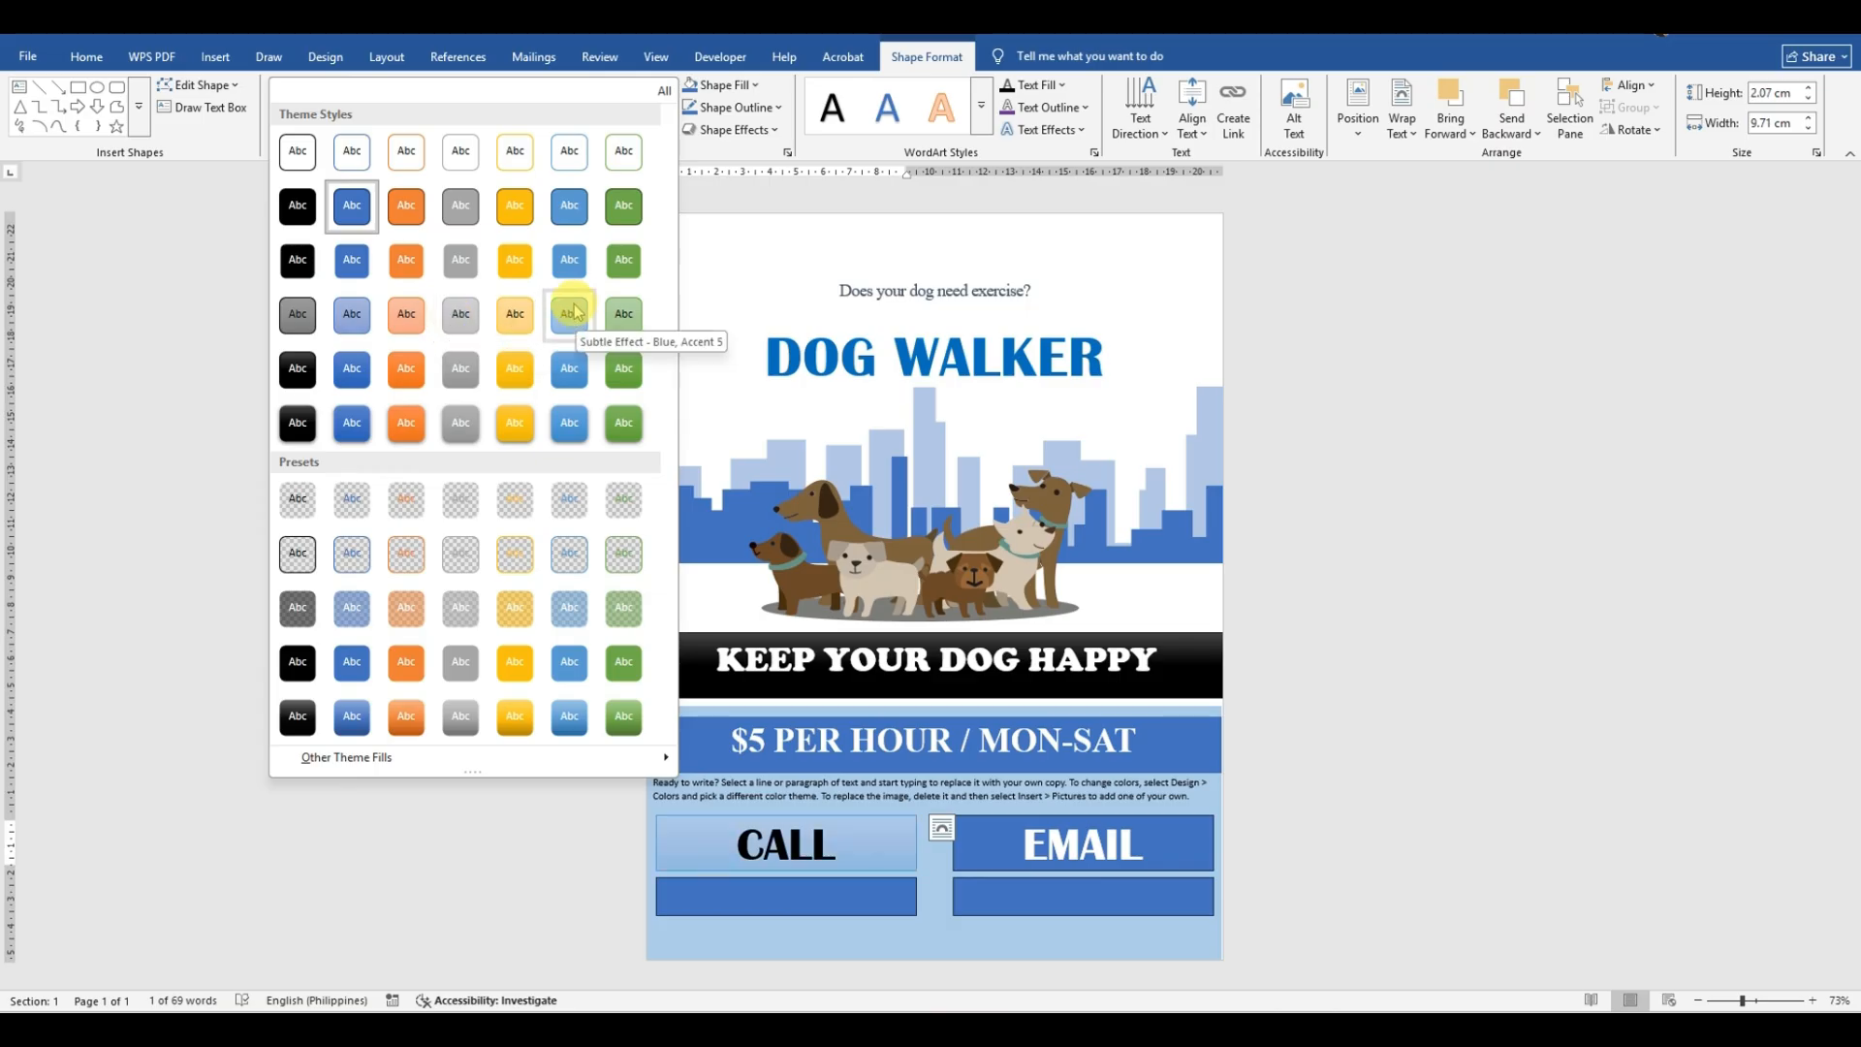
{"action": "left_click", "coordinate": [548, 258]}
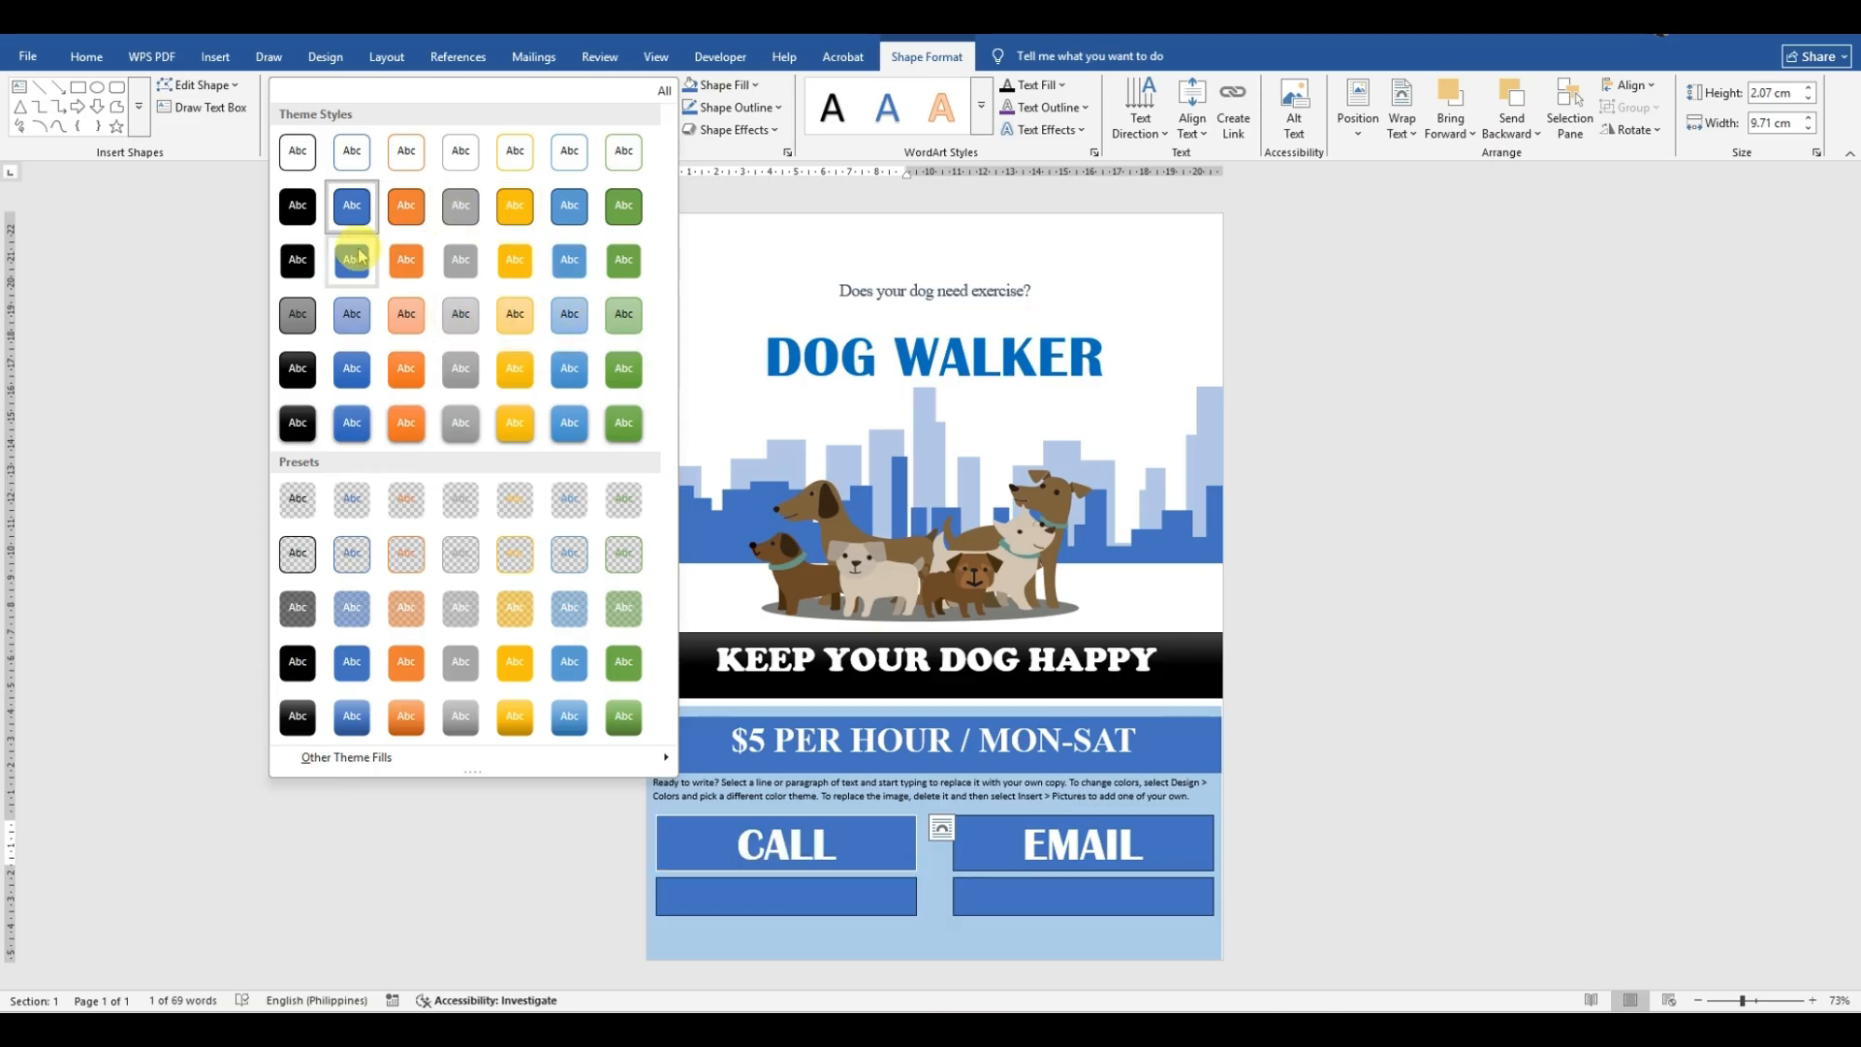
{"action": "left_click", "coordinate": [557, 380]}
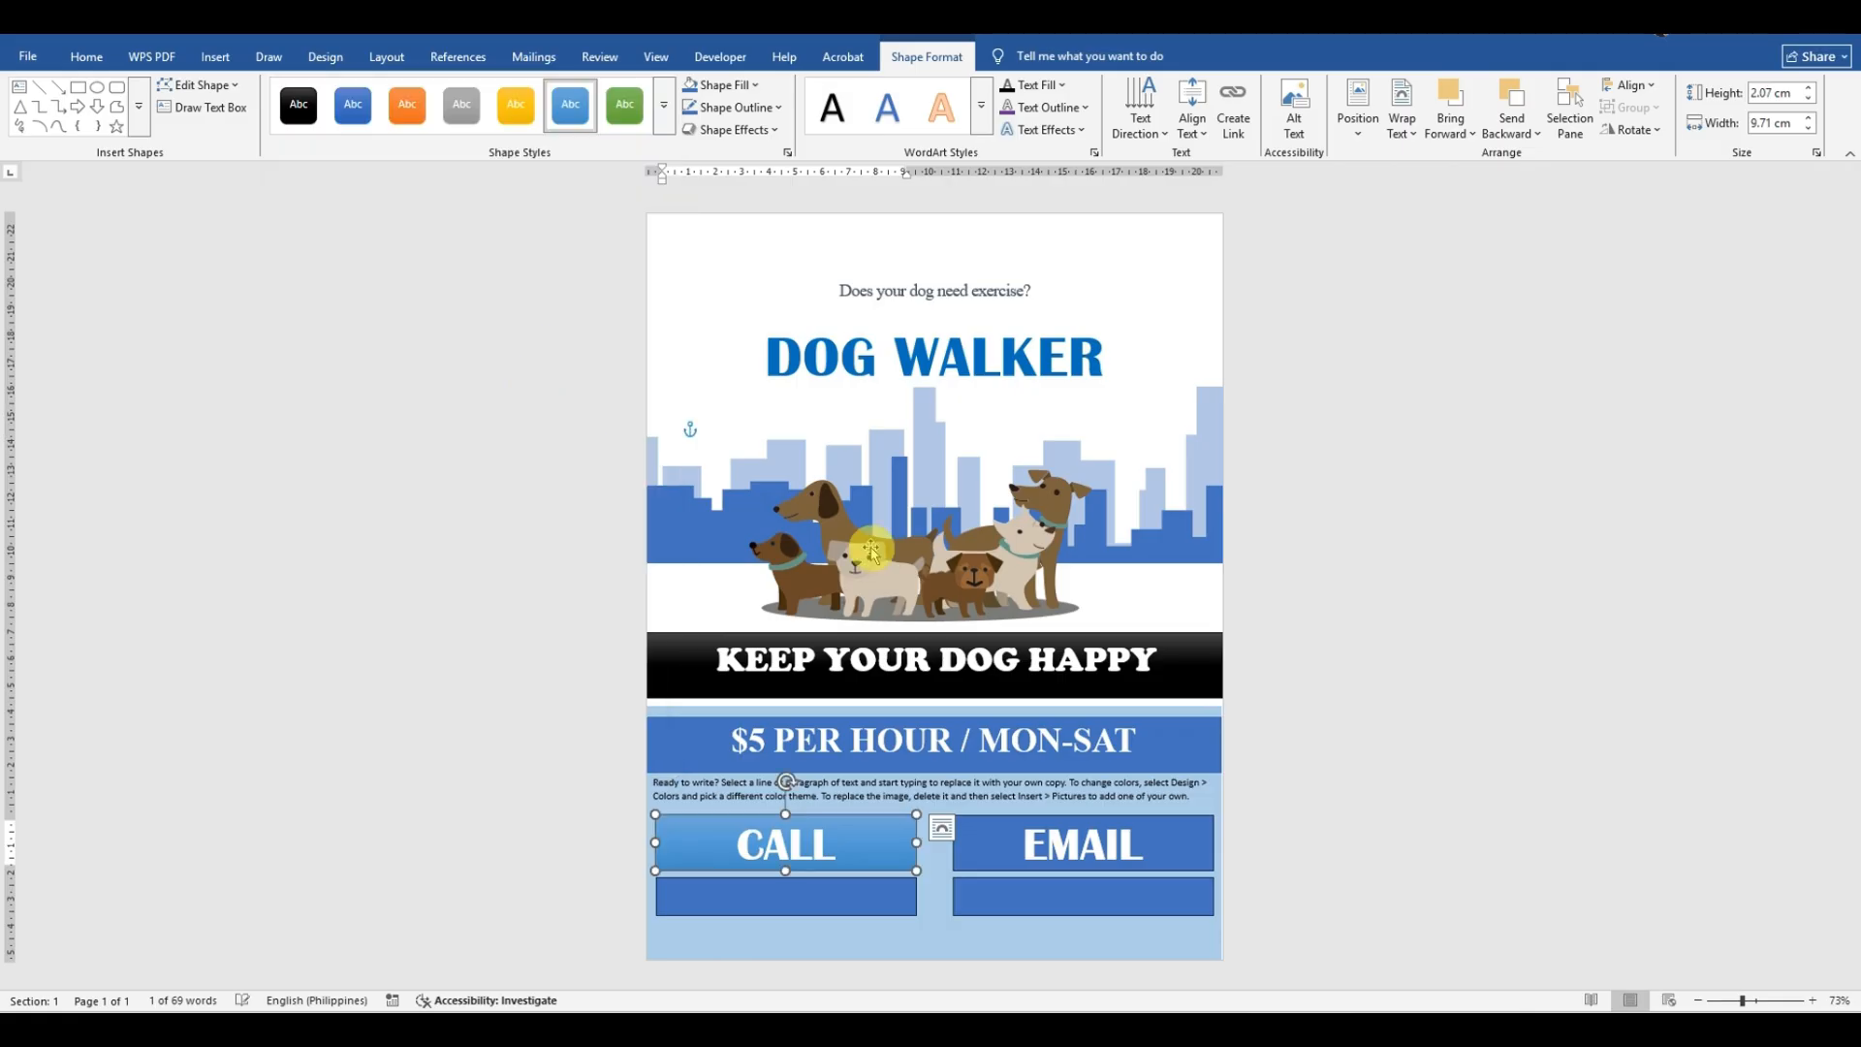
{"action": "left_click", "coordinate": [1097, 819]}
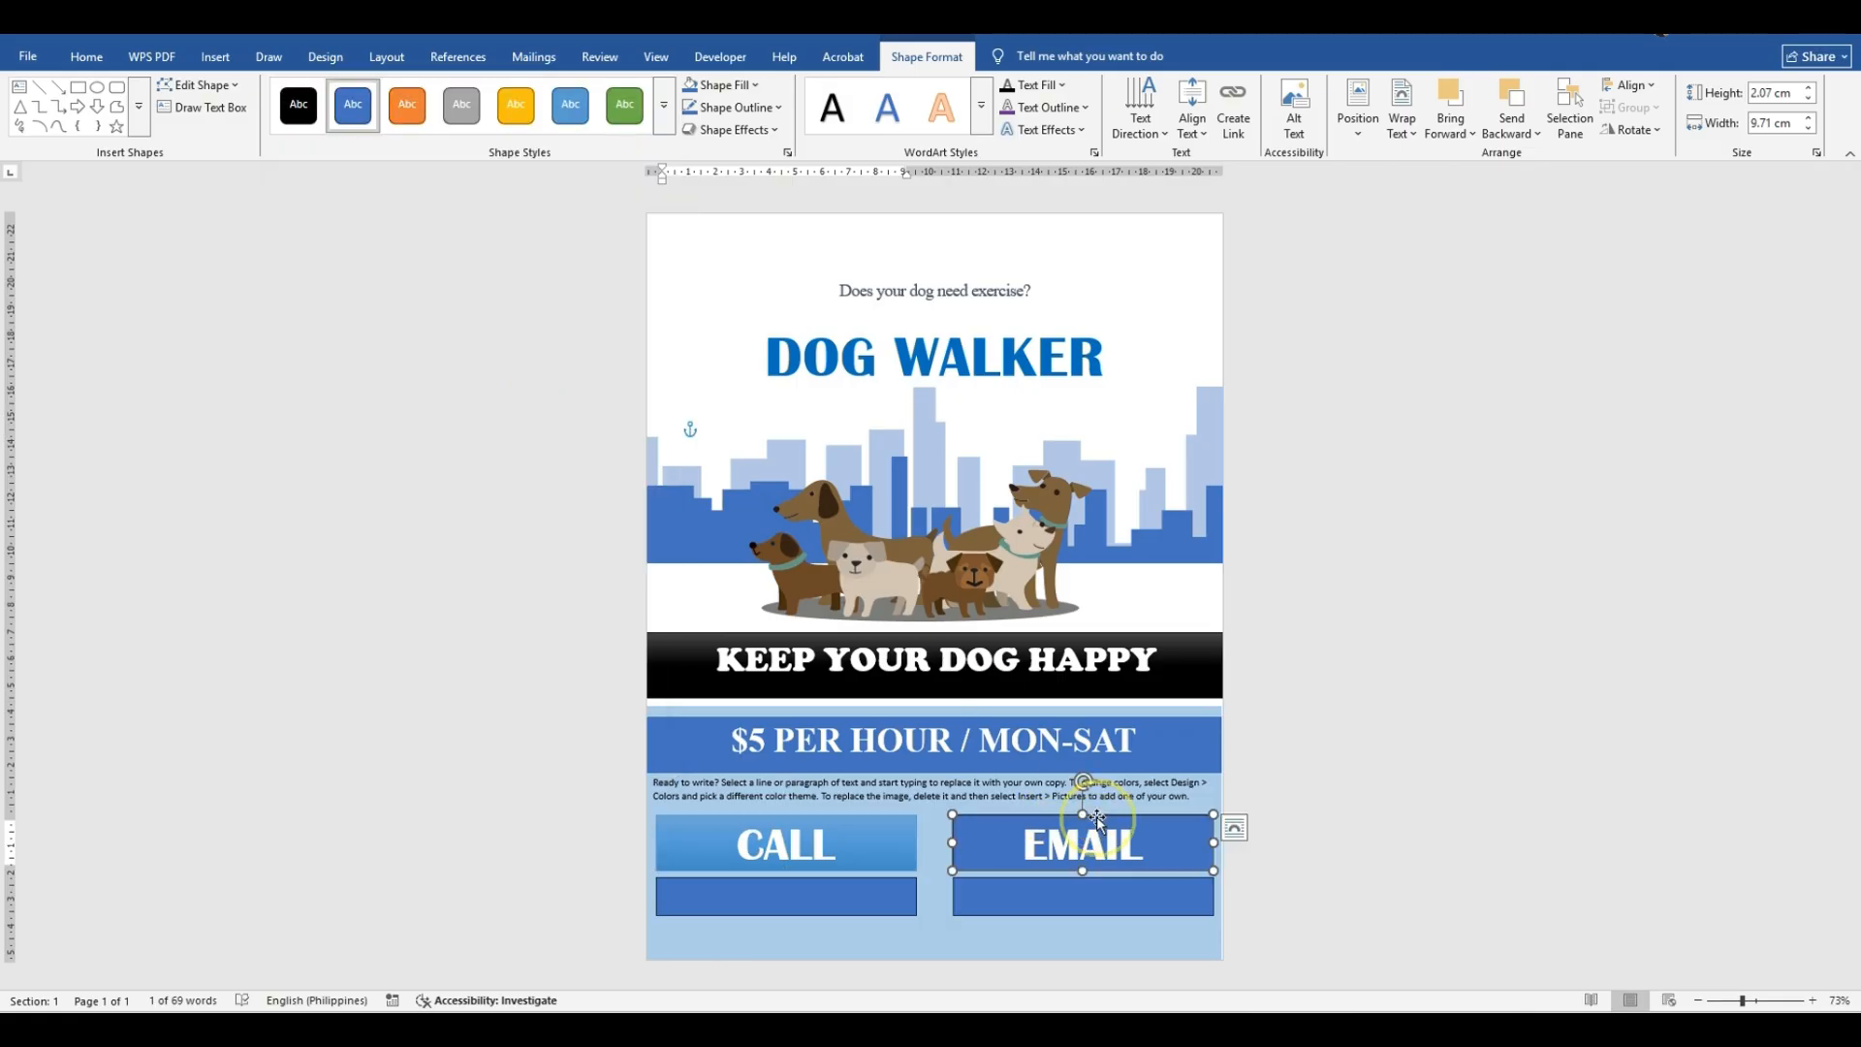
{"action": "left_click", "coordinate": [579, 121]}
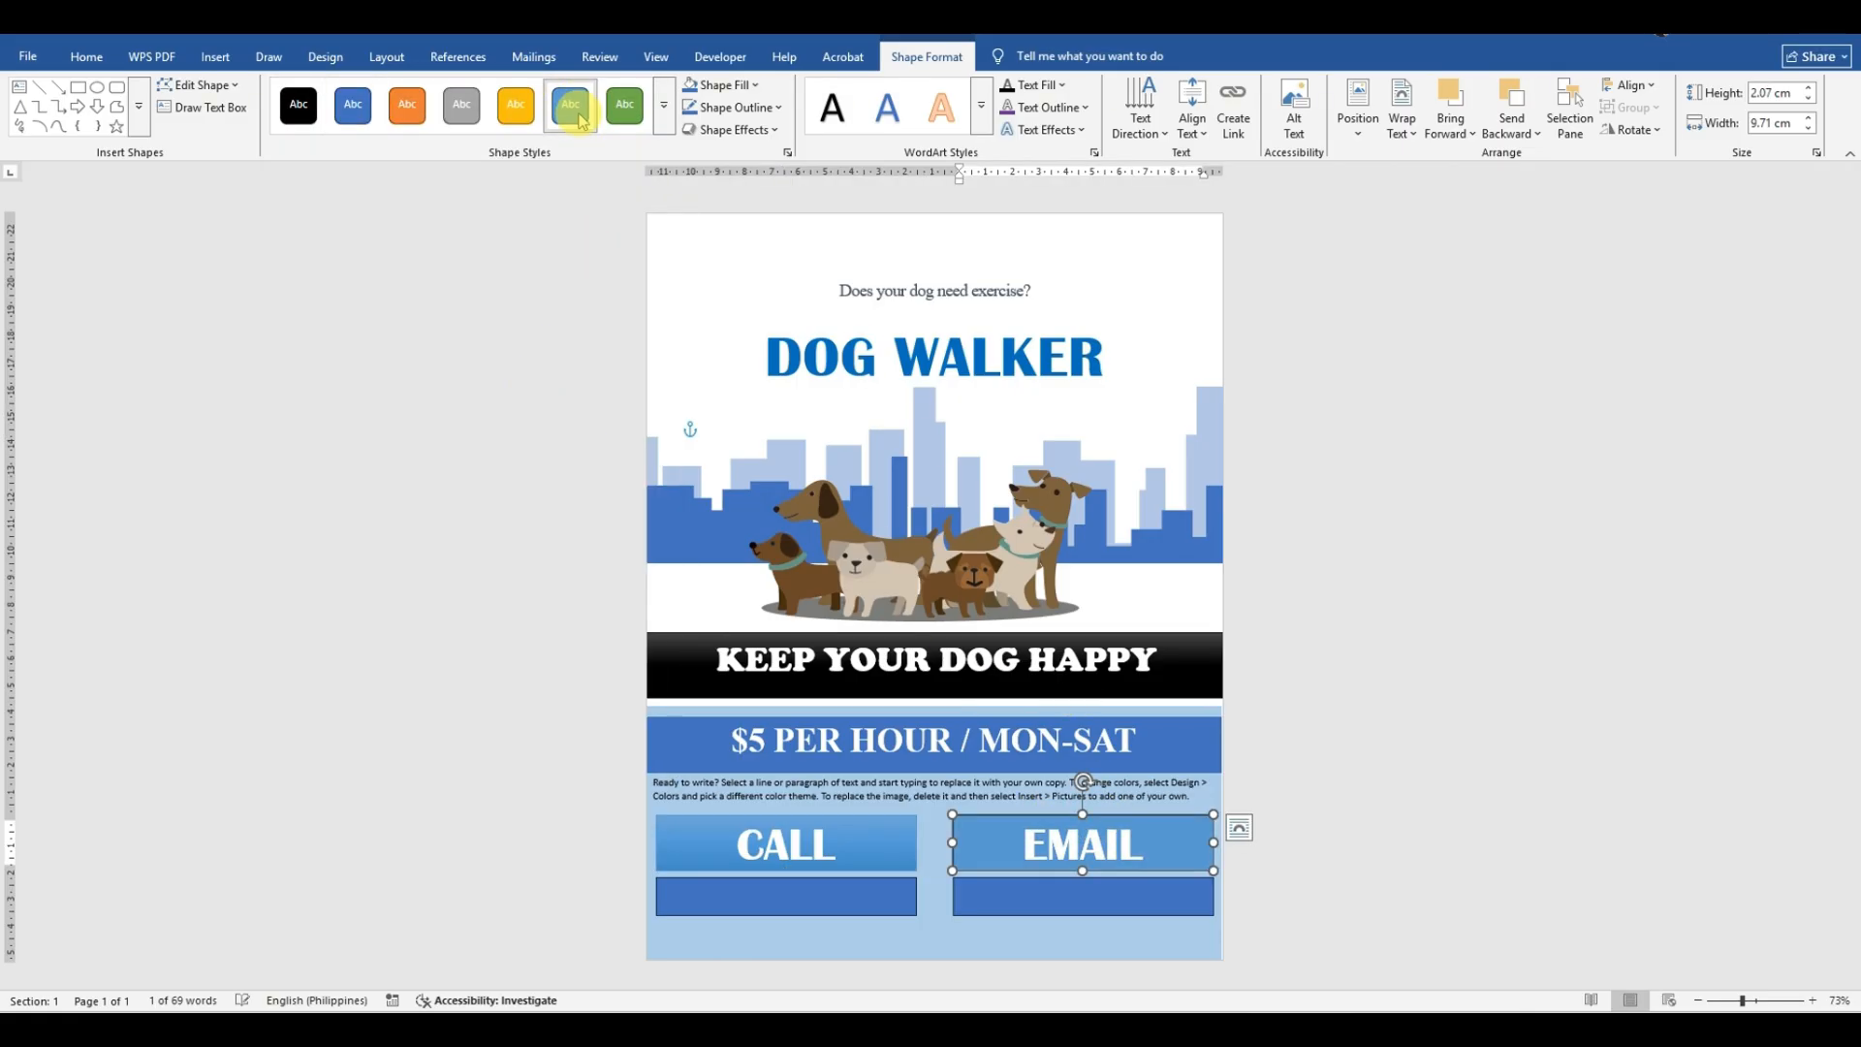
Step: Apply the dark blue gradient theme style with a shadow to the empty box beneath CALL
{"action": "left_click", "coordinate": [795, 899]}
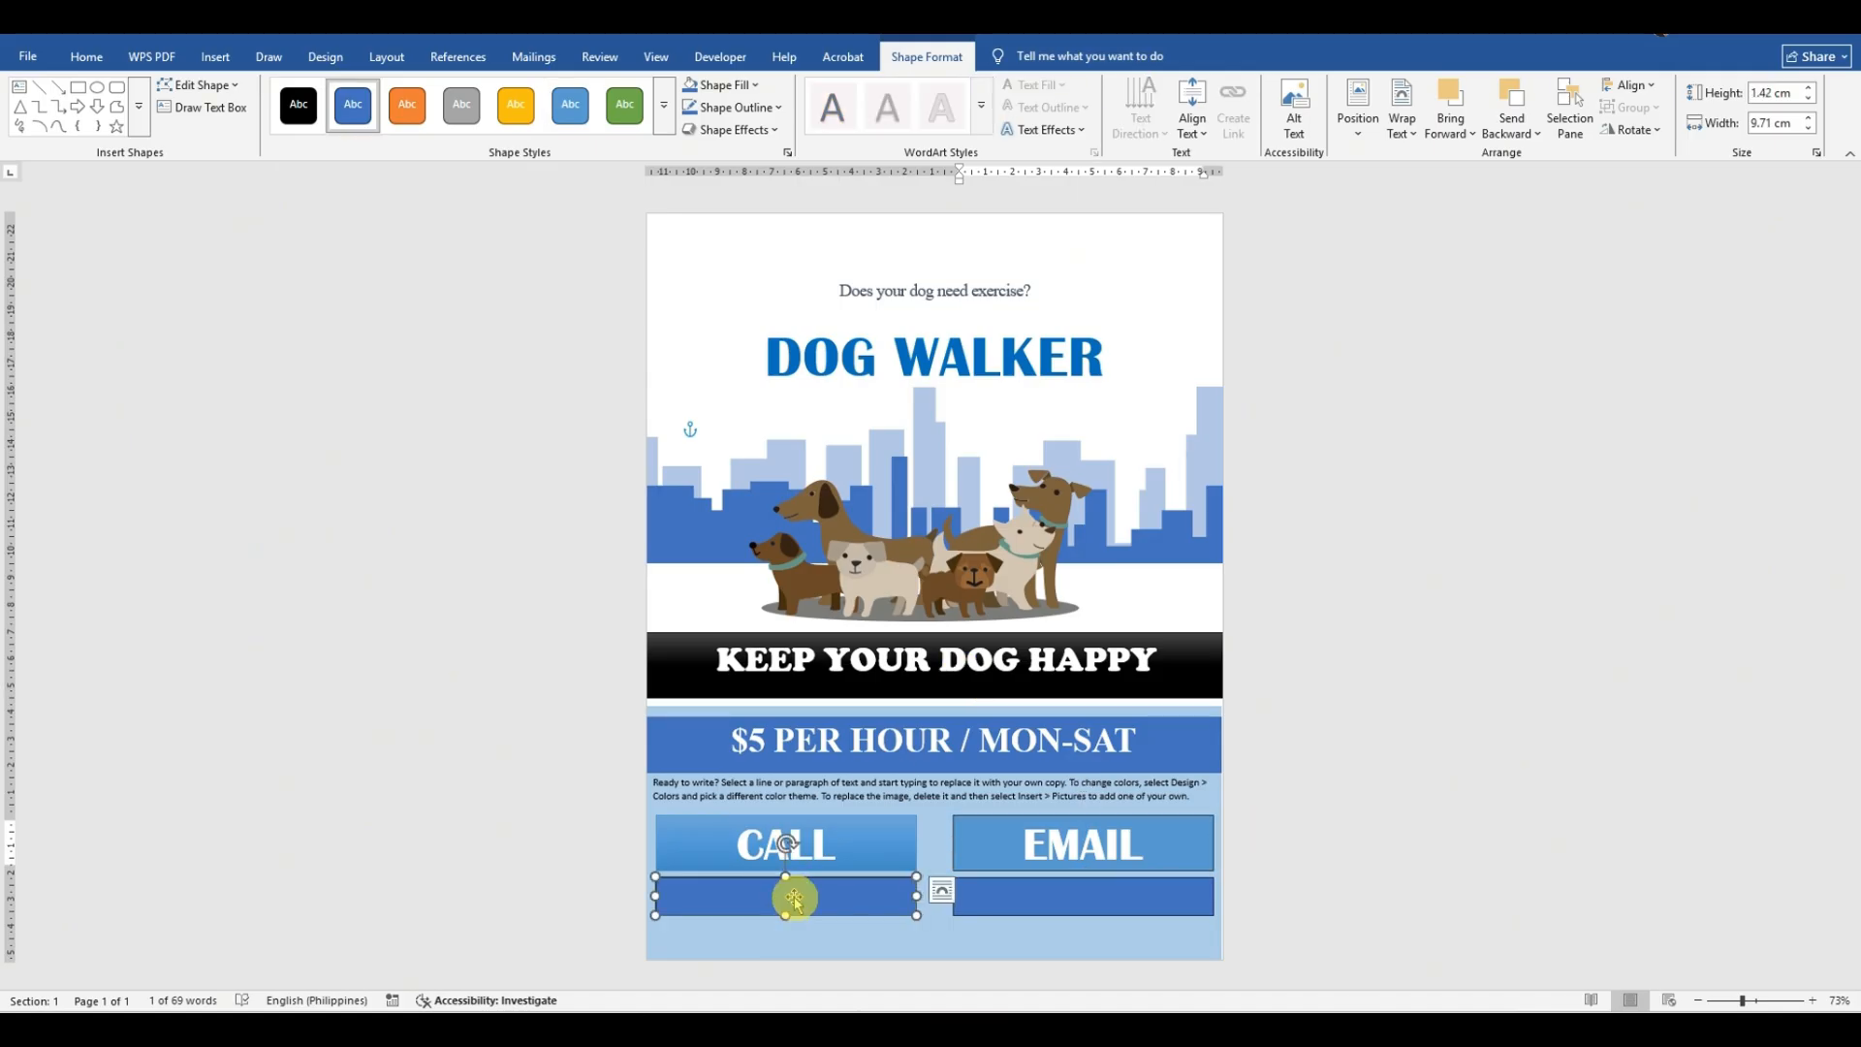
{"action": "mouse_move", "coordinate": [633, 1029]}
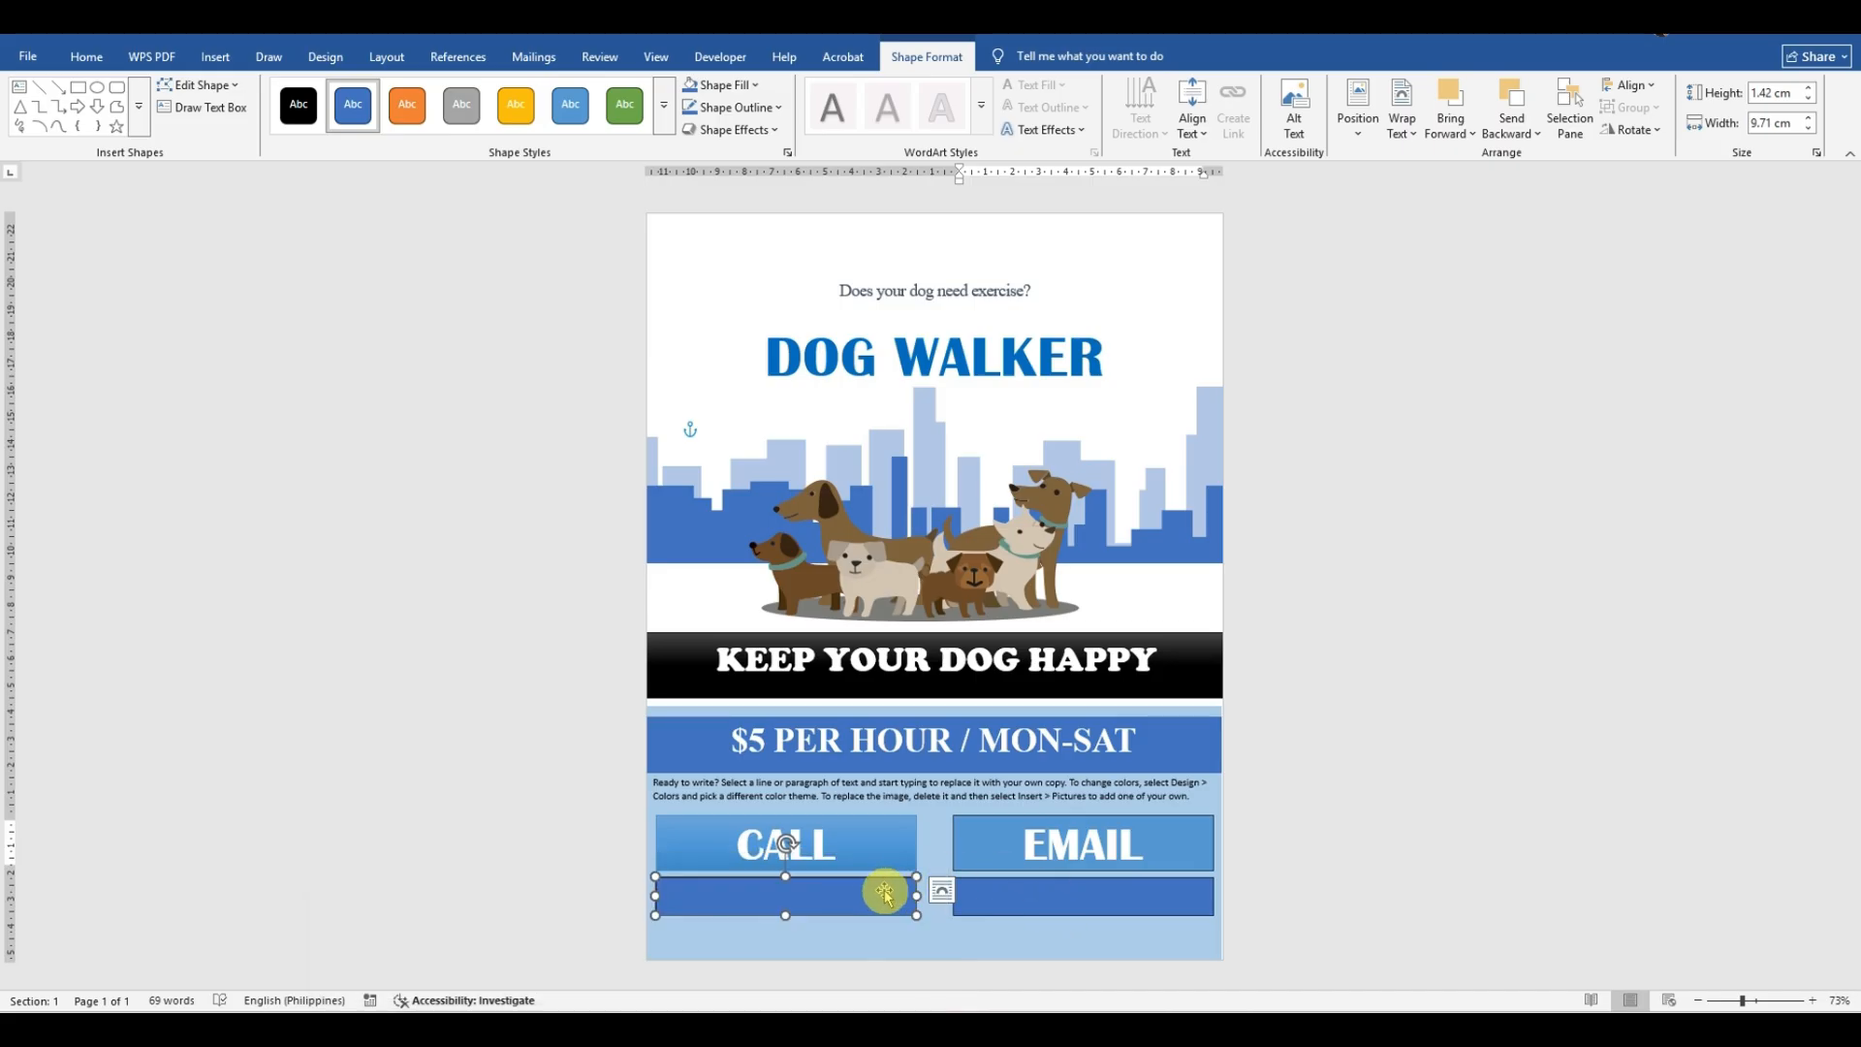
{"action": "left_click", "coordinate": [667, 110]}
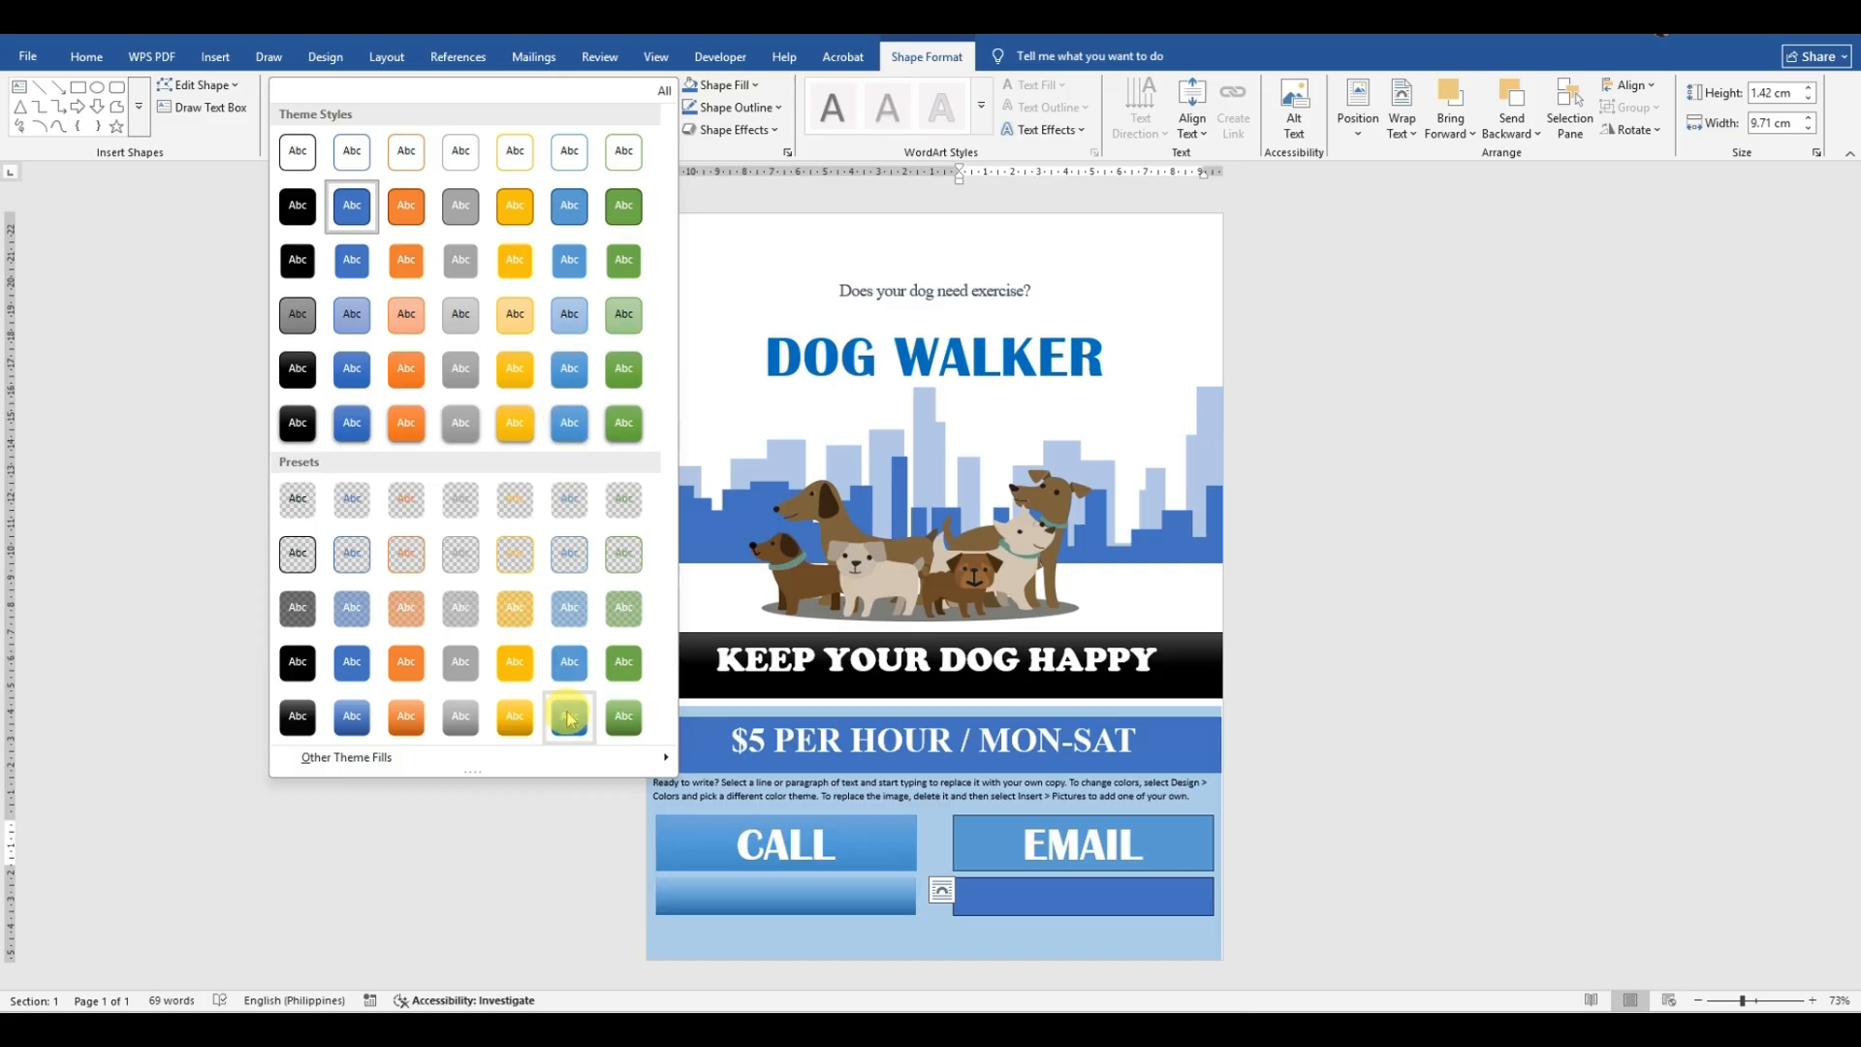
{"action": "left_click", "coordinate": [352, 433]}
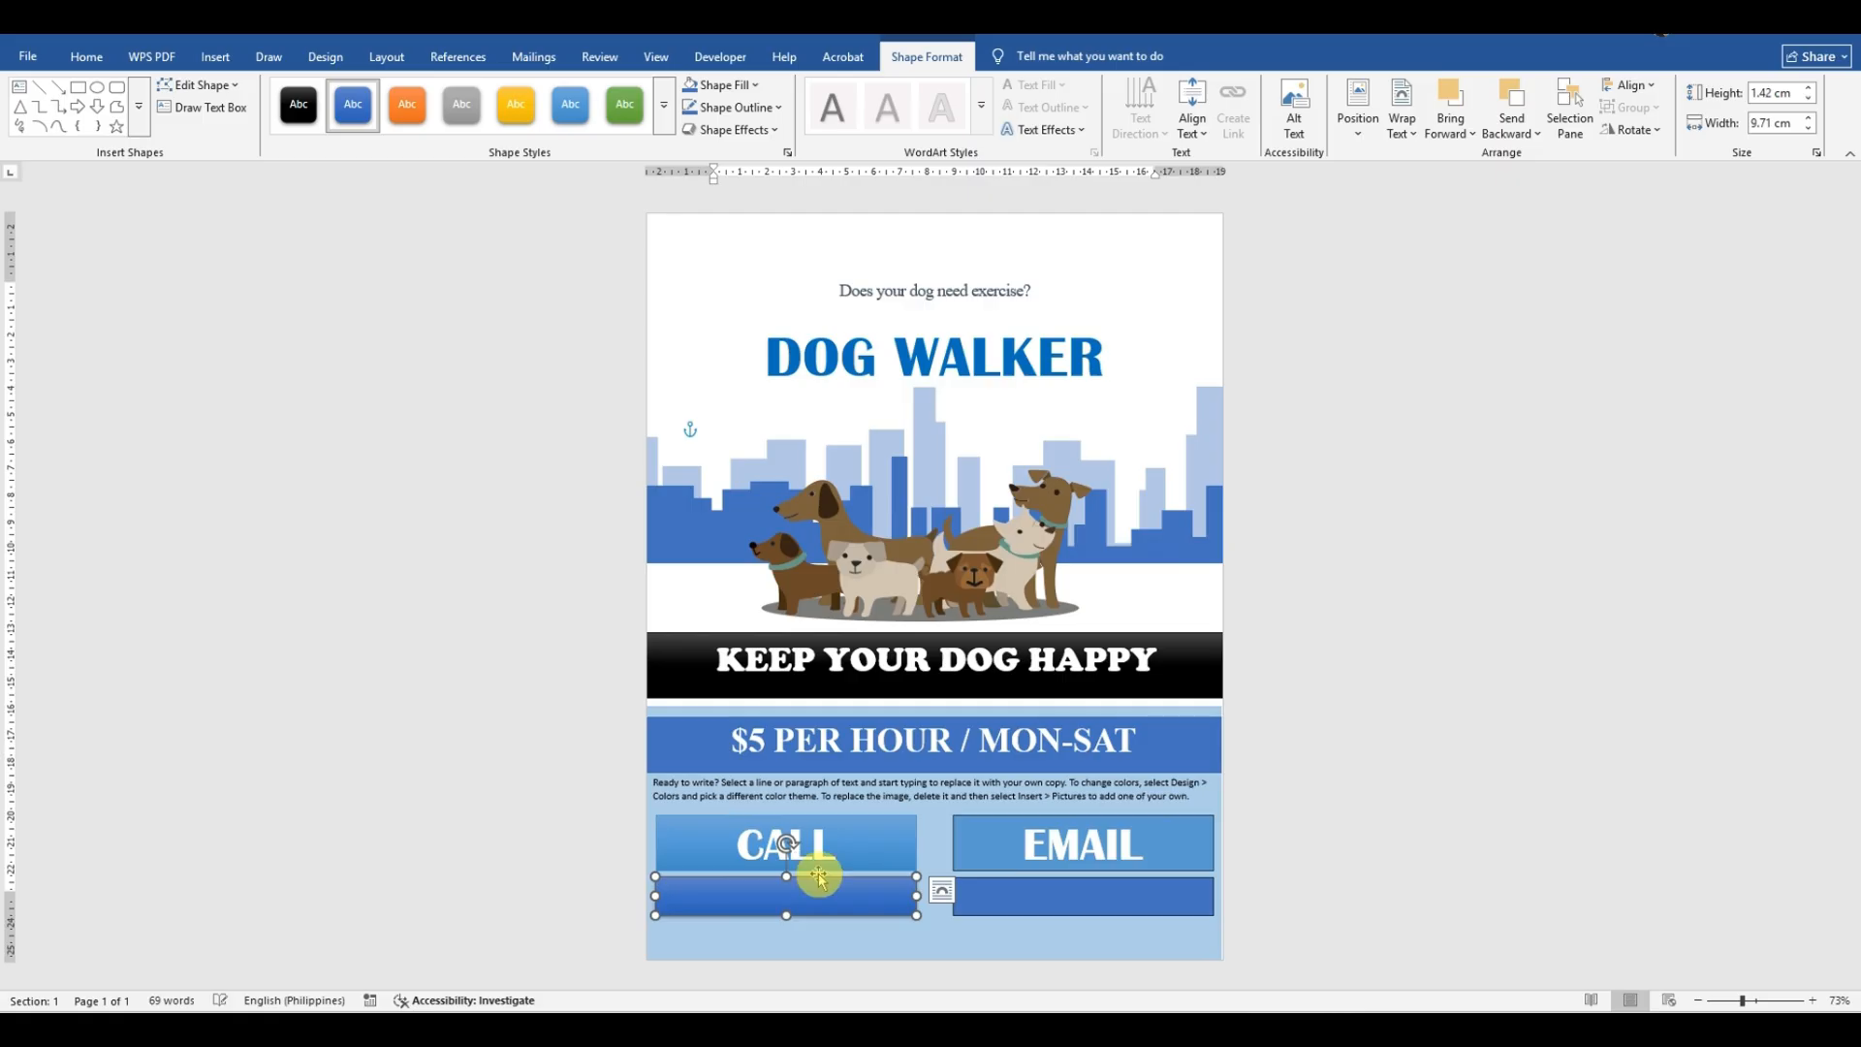
{"action": "left_click", "coordinate": [1042, 892]}
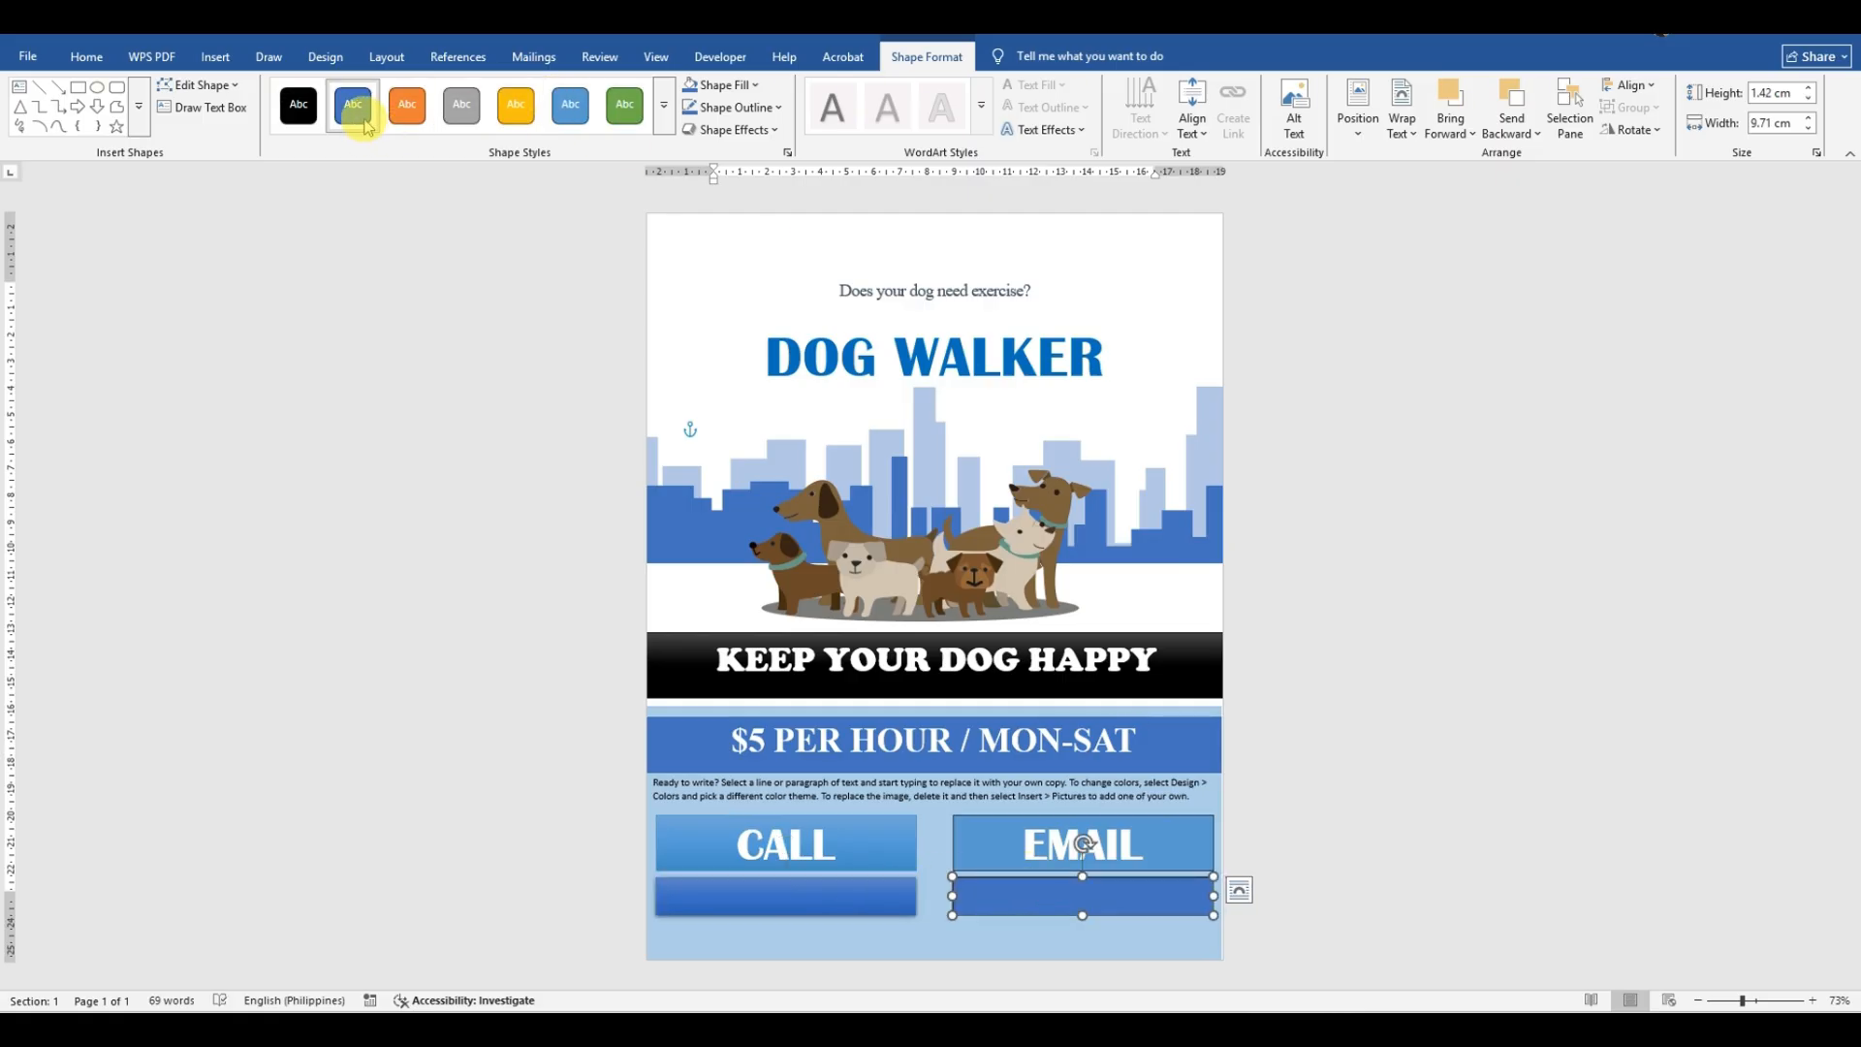
Step: Apply the Subtle Effect - Blue, Accent 5 shape style to both the CALL and EMAIL boxes
{"action": "left_click", "coordinate": [868, 822]}
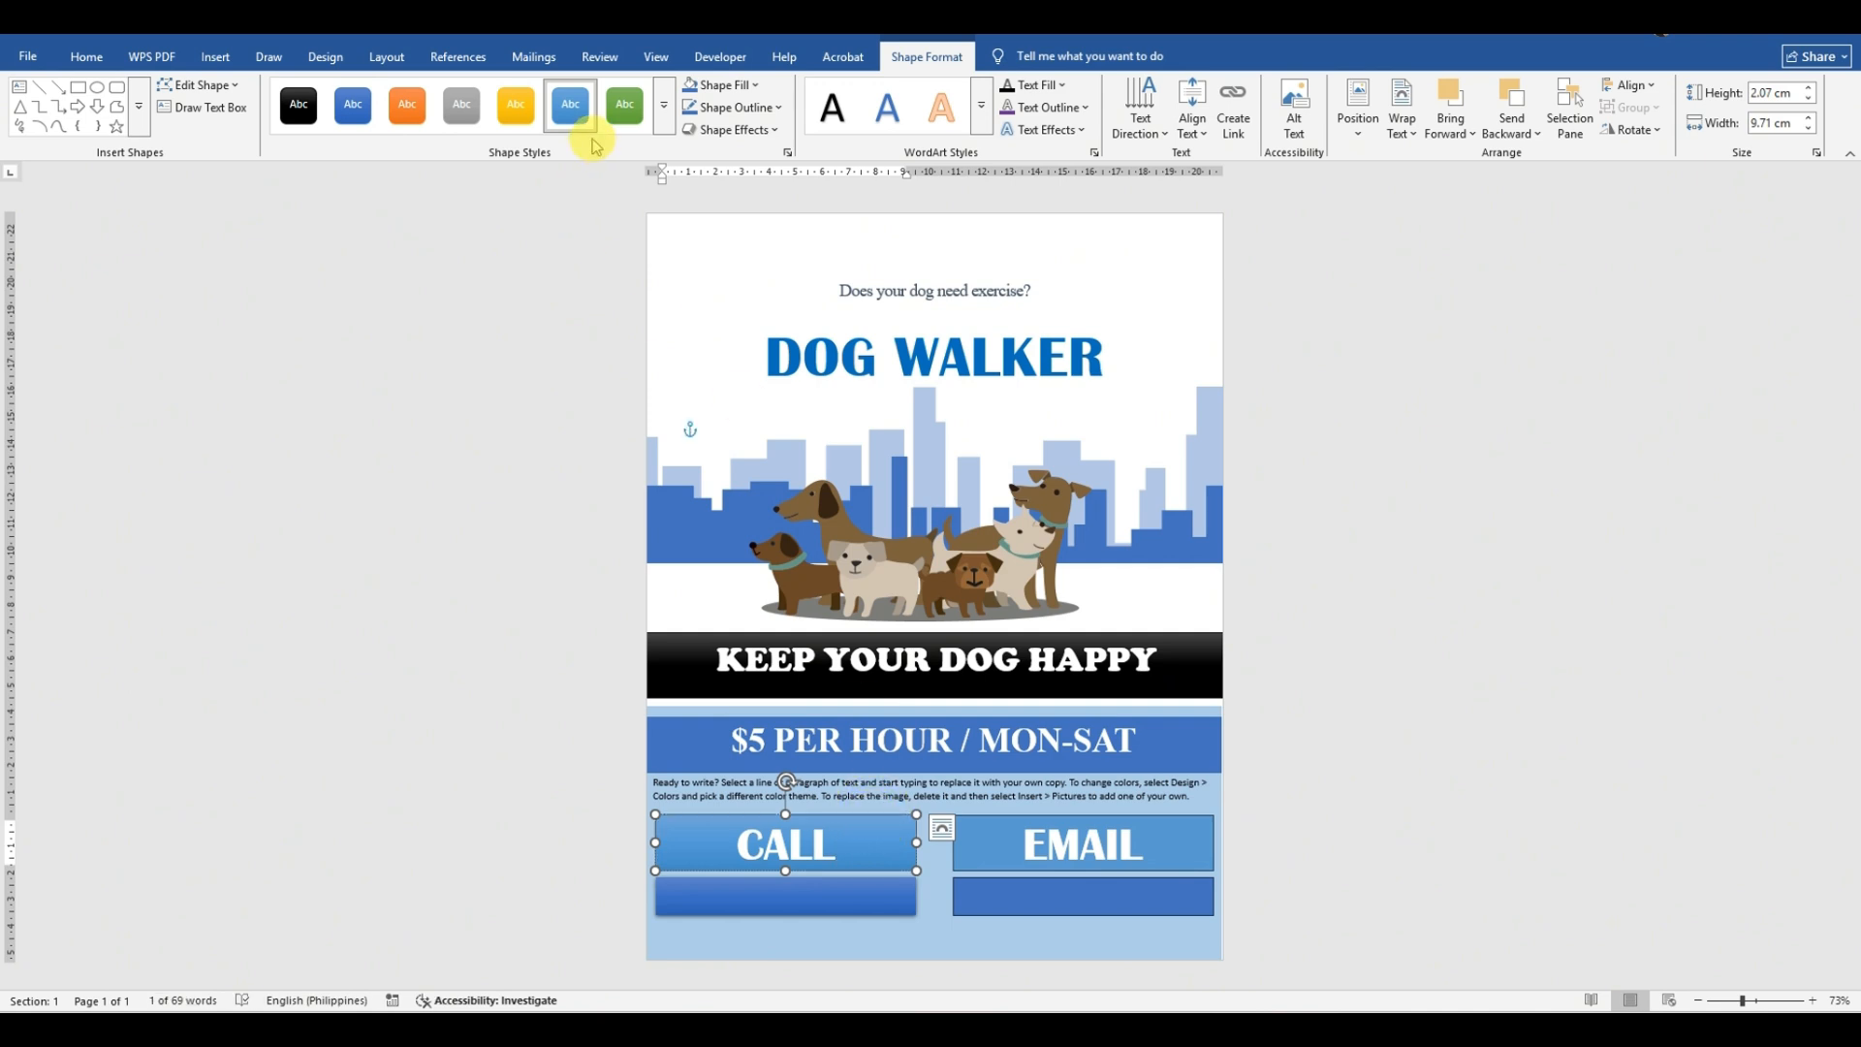
{"action": "left_click", "coordinate": [664, 107]}
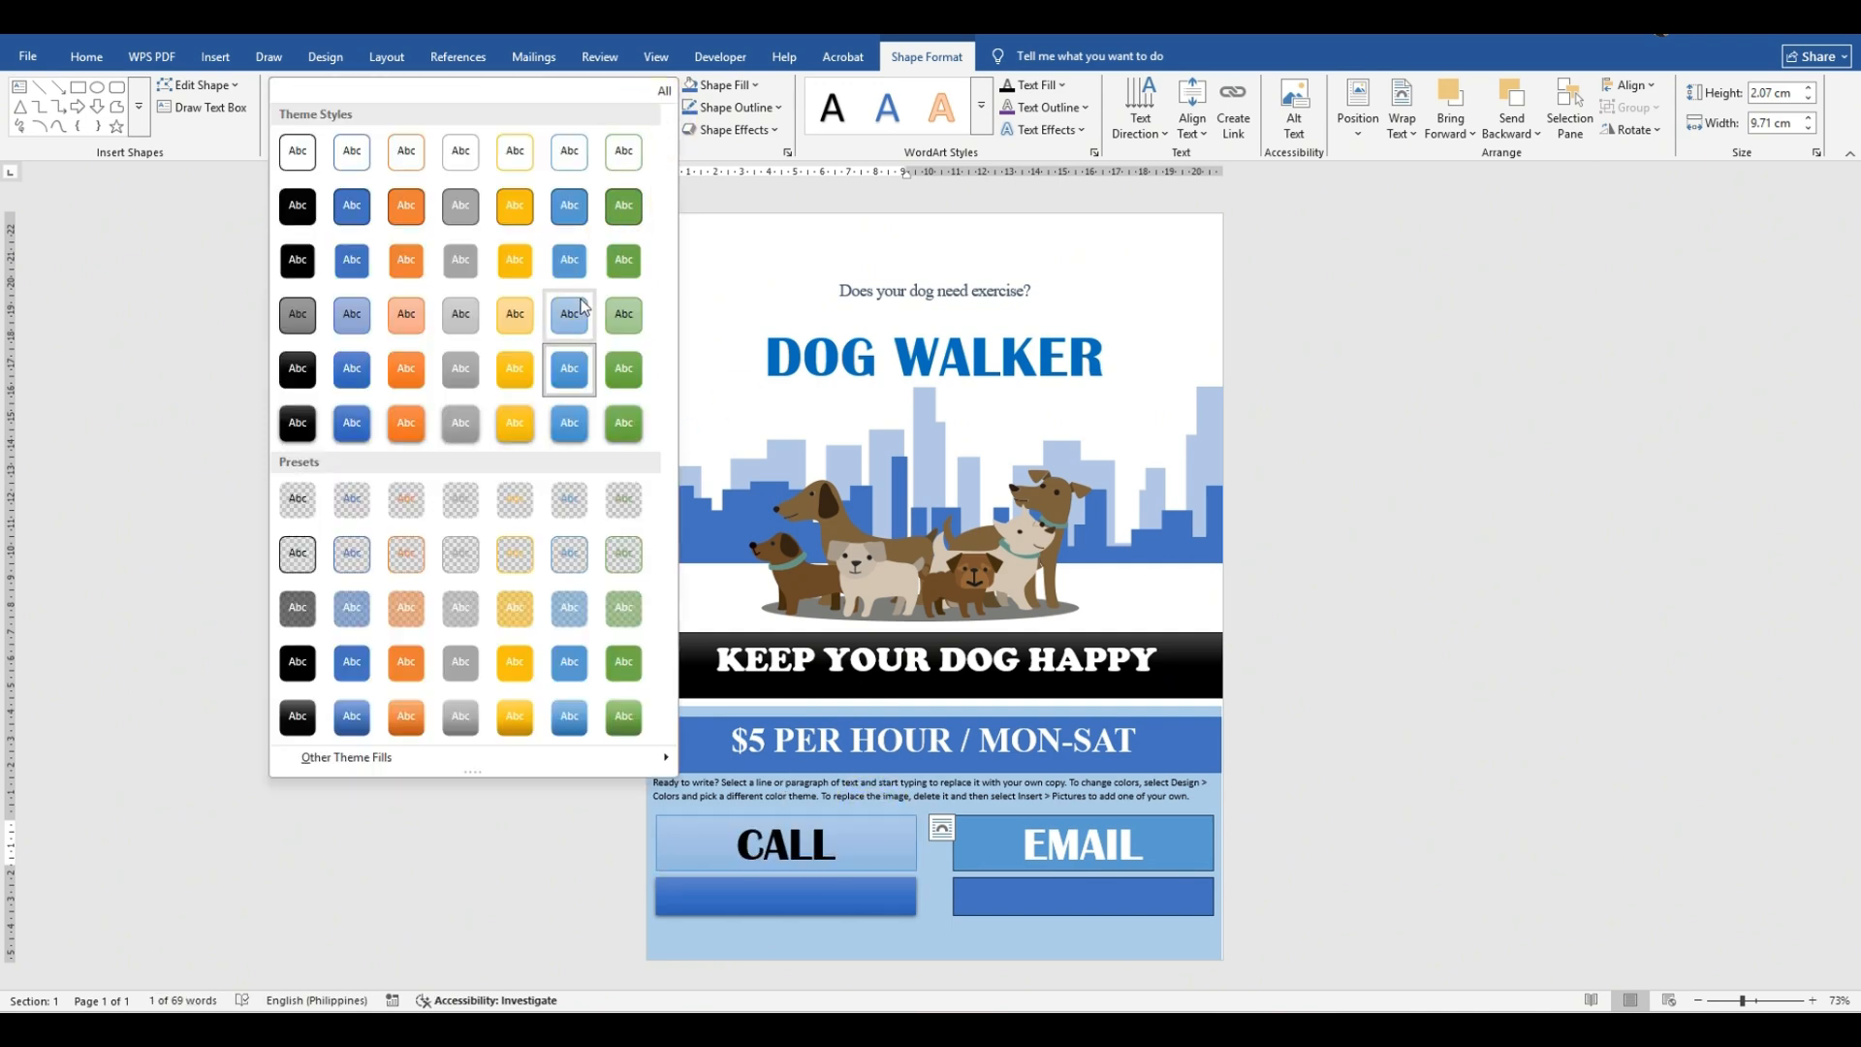
{"action": "left_click", "coordinate": [582, 310]}
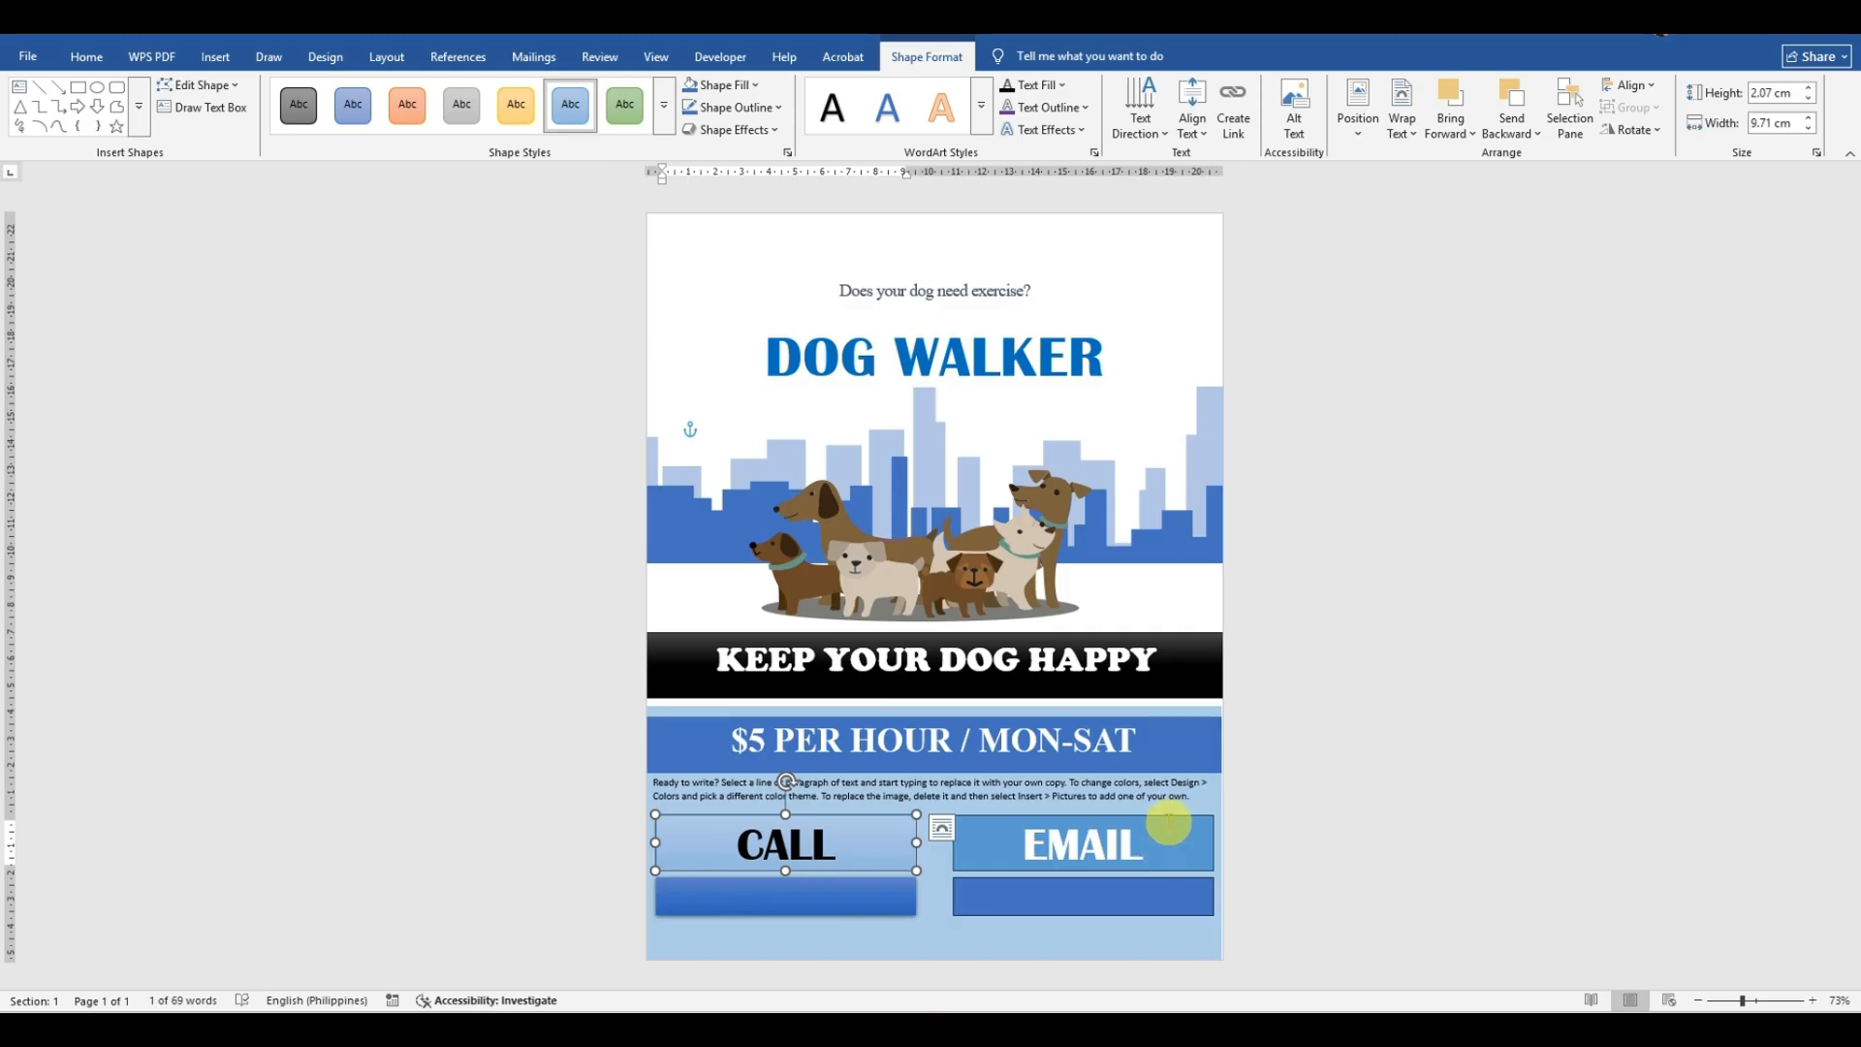
{"action": "left_click", "coordinate": [1161, 807]}
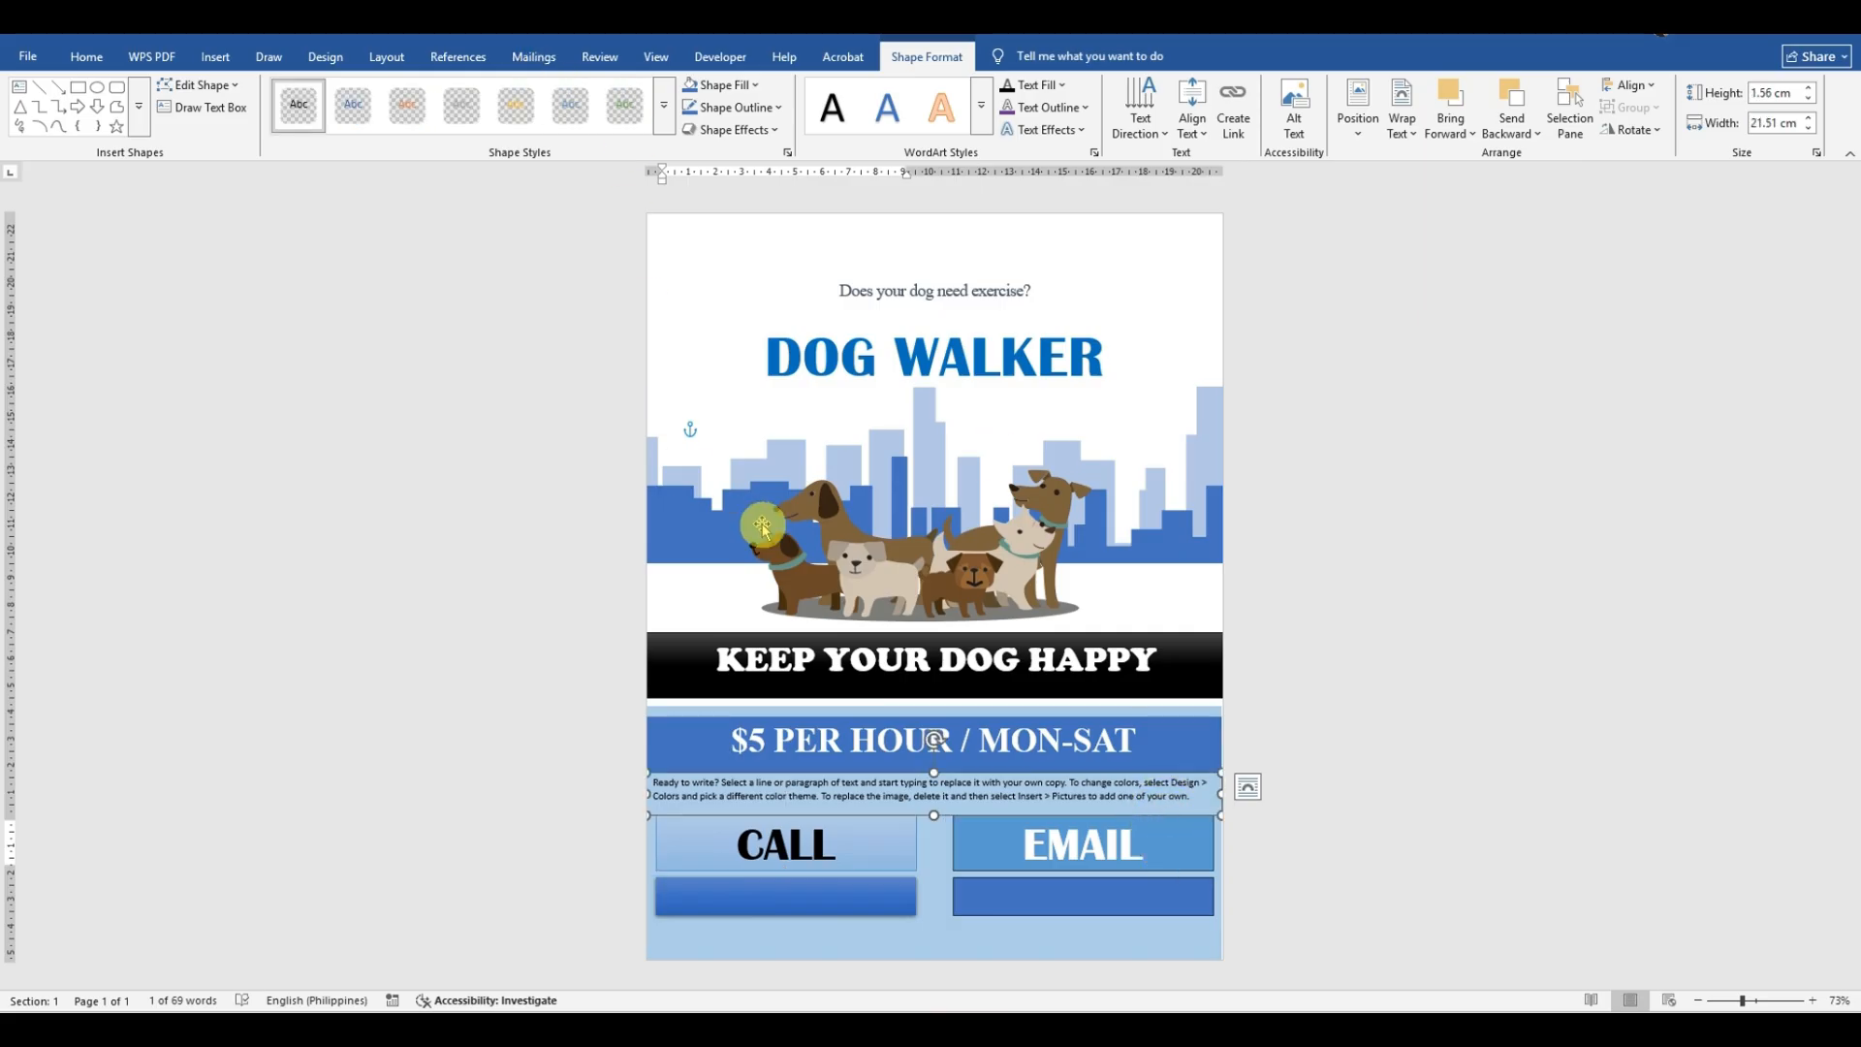
{"action": "left_click", "coordinate": [1159, 832]}
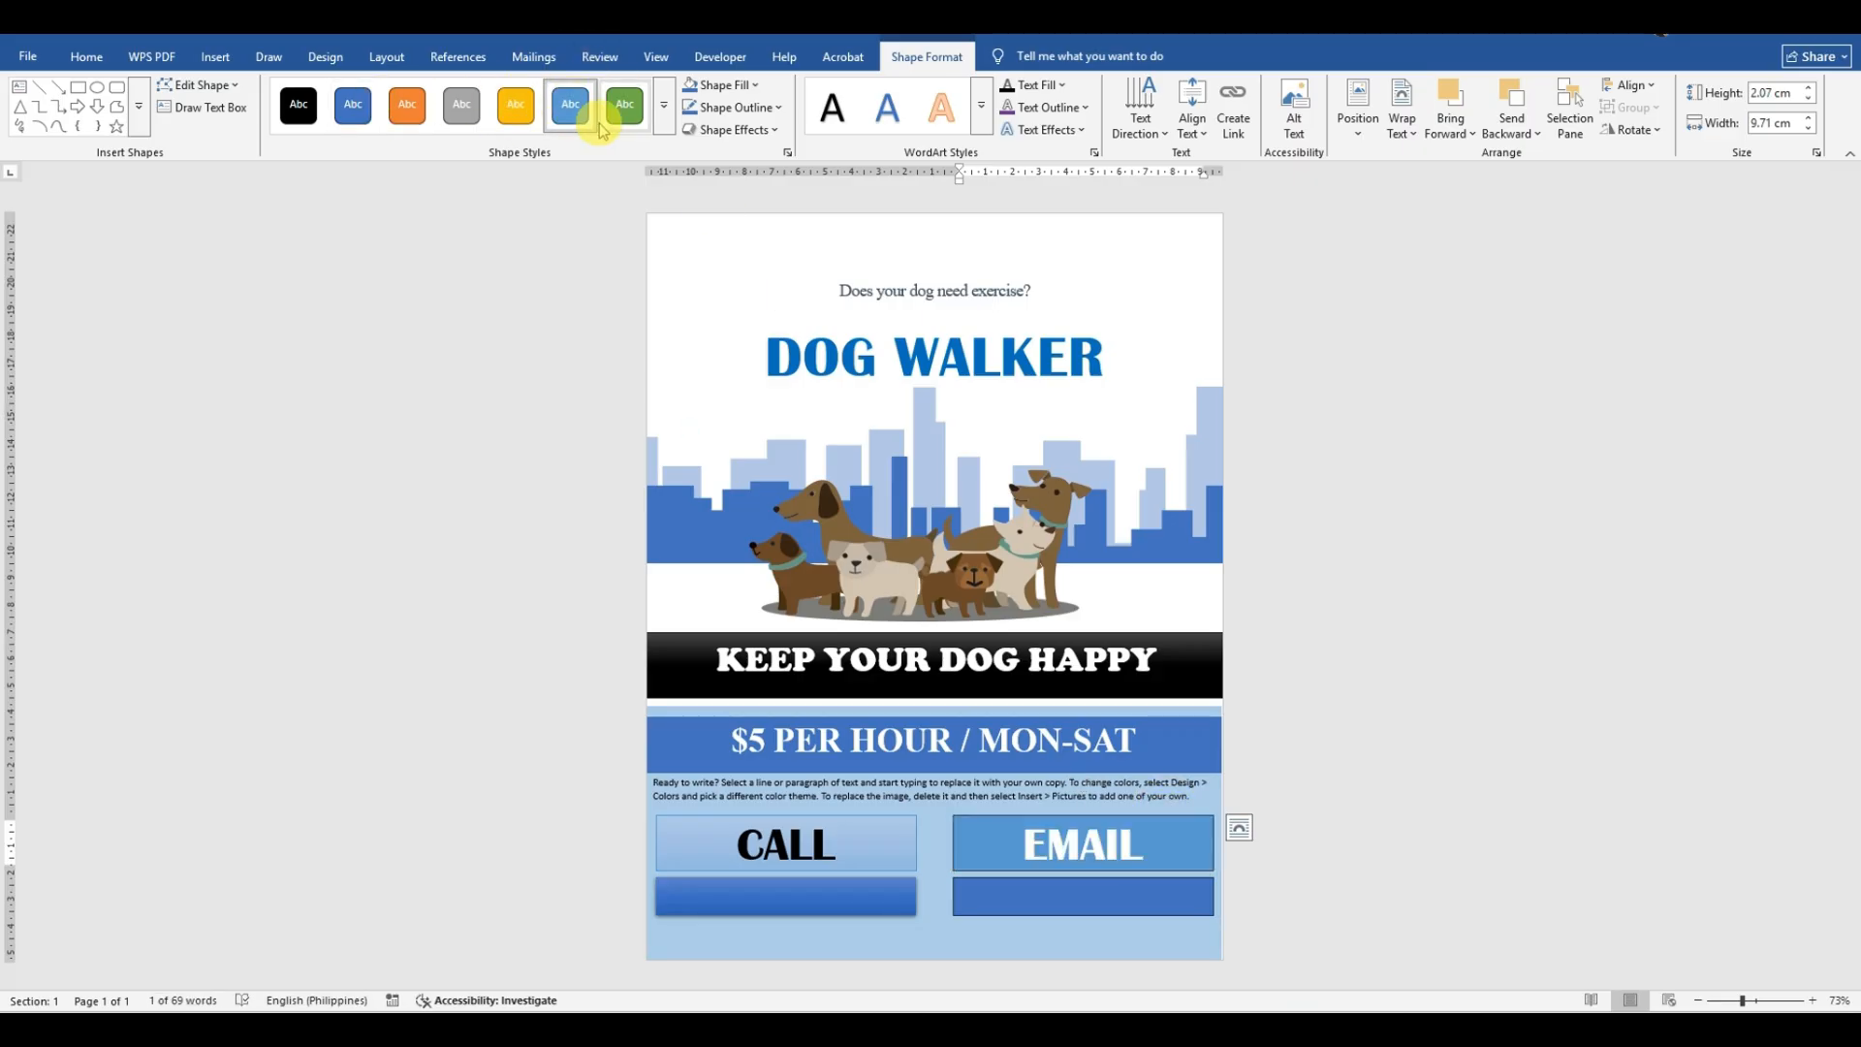
{"action": "left_click", "coordinate": [664, 116]}
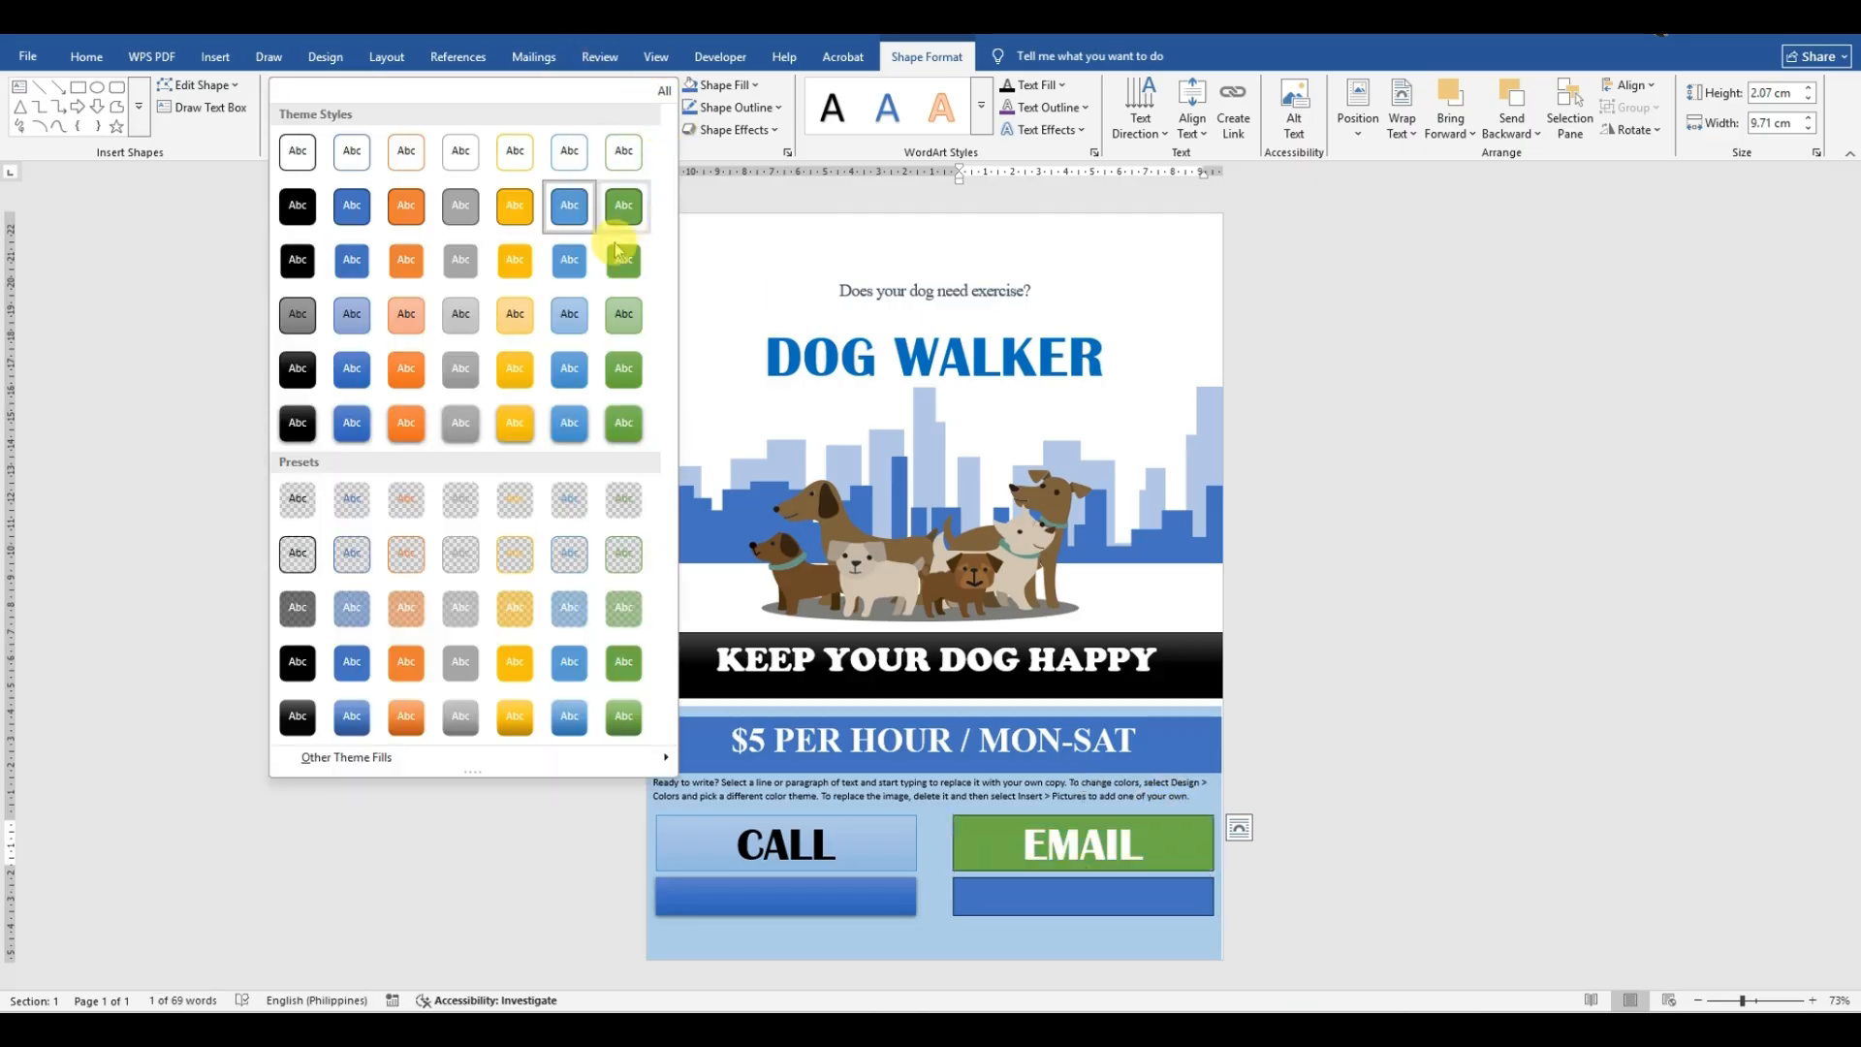
{"action": "left_click", "coordinate": [585, 313]}
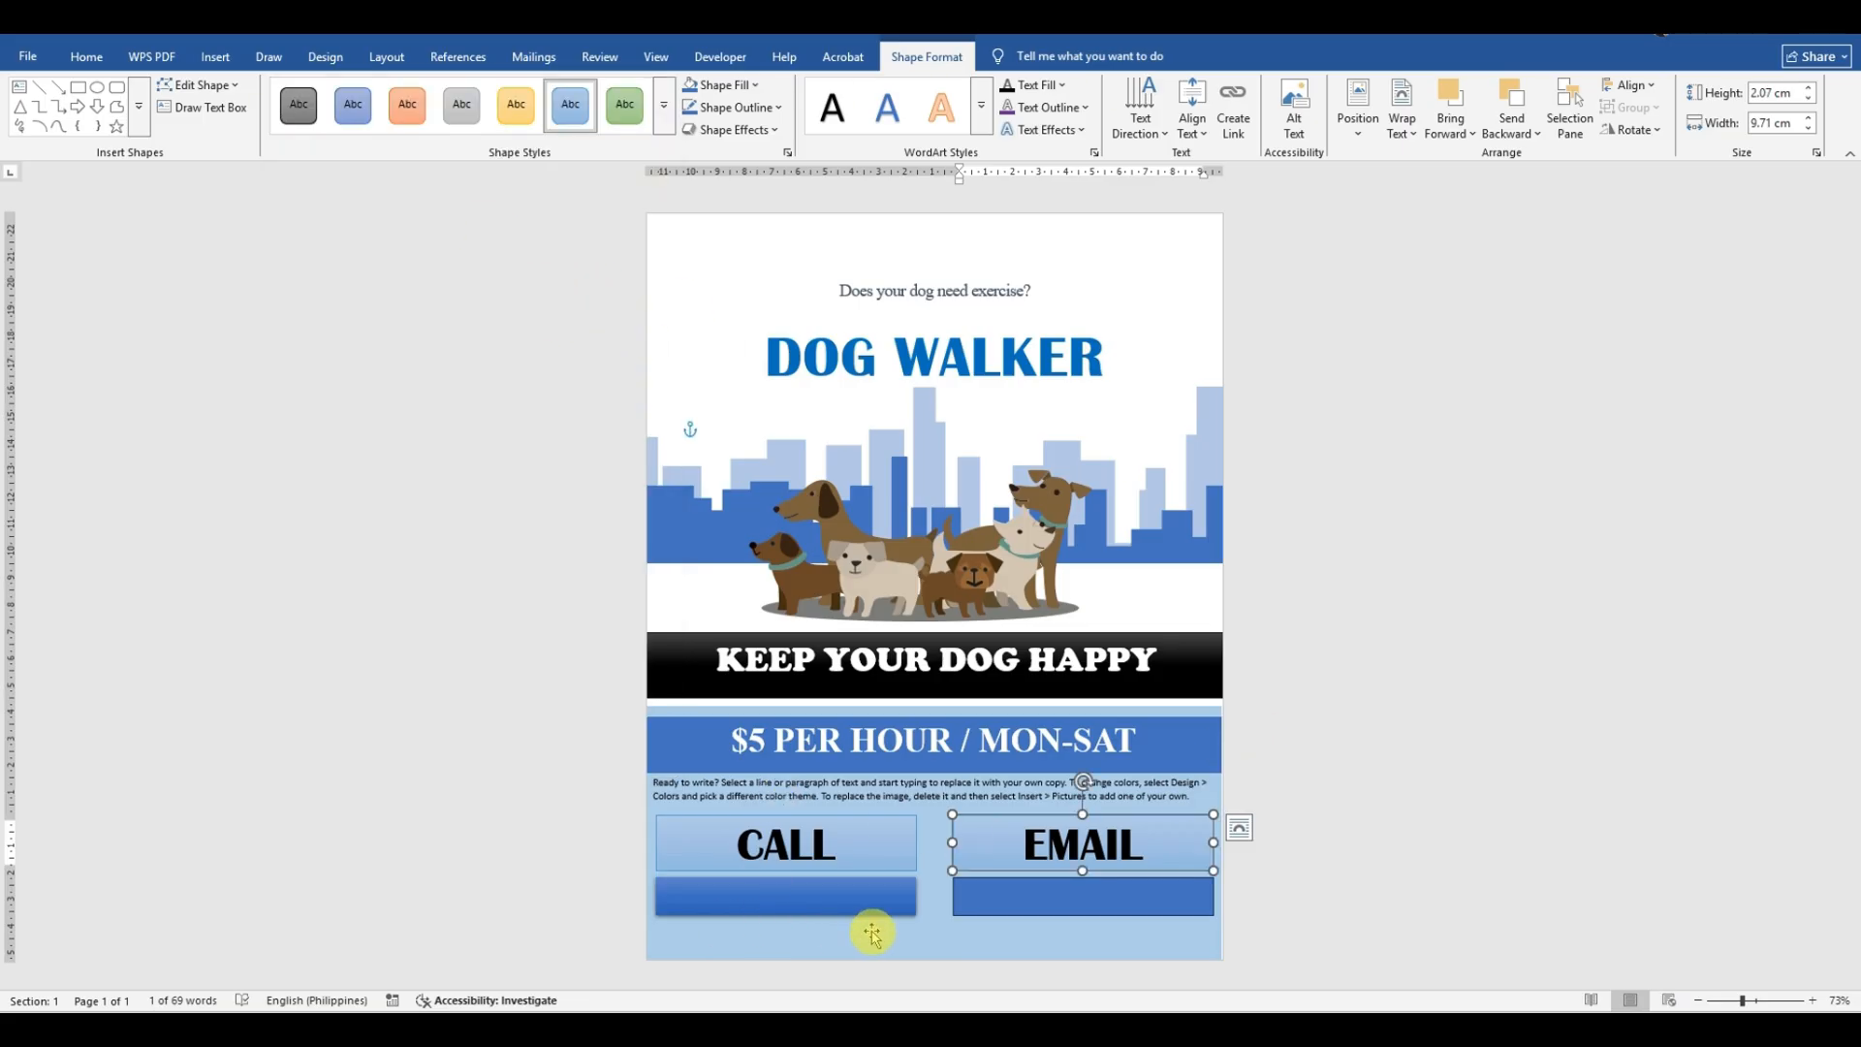
Step: Apply the dark blue gradient theme style with a shadow to the empty box beneath EMAIL
{"action": "left_click", "coordinate": [989, 892]}
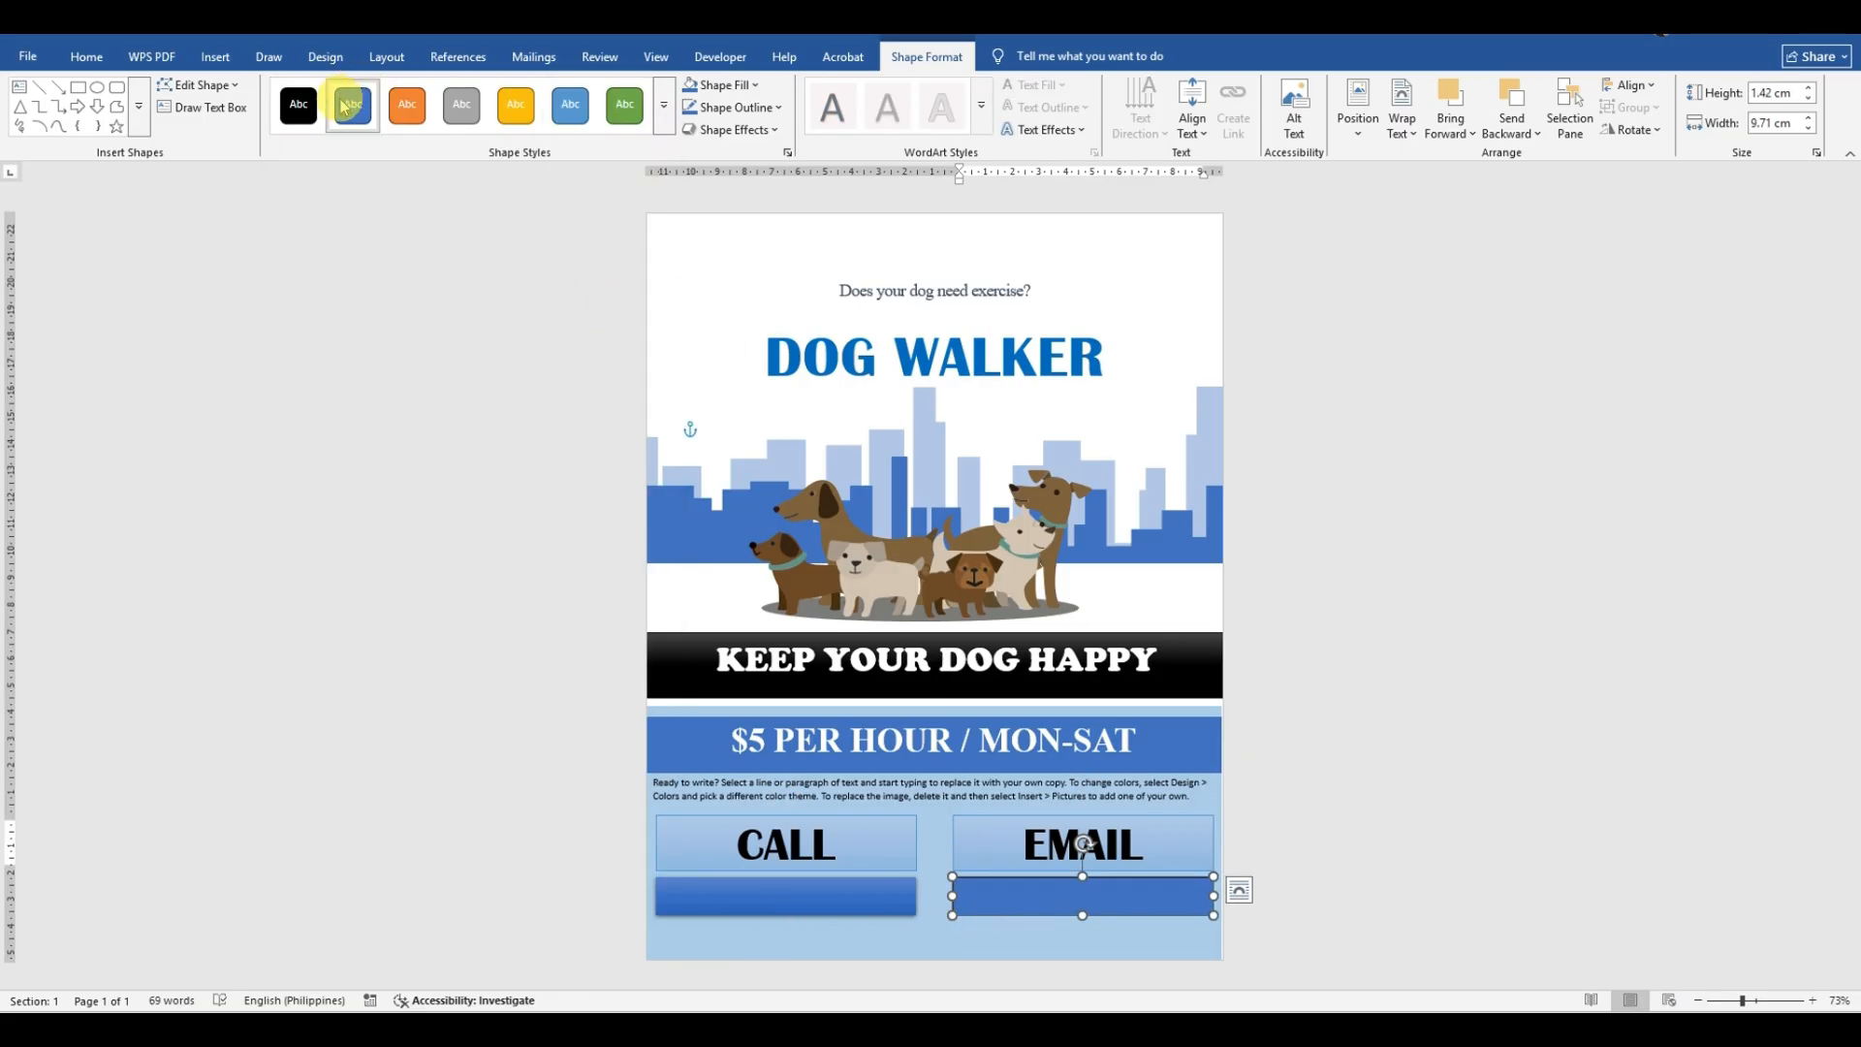
{"action": "left_click", "coordinate": [665, 127]}
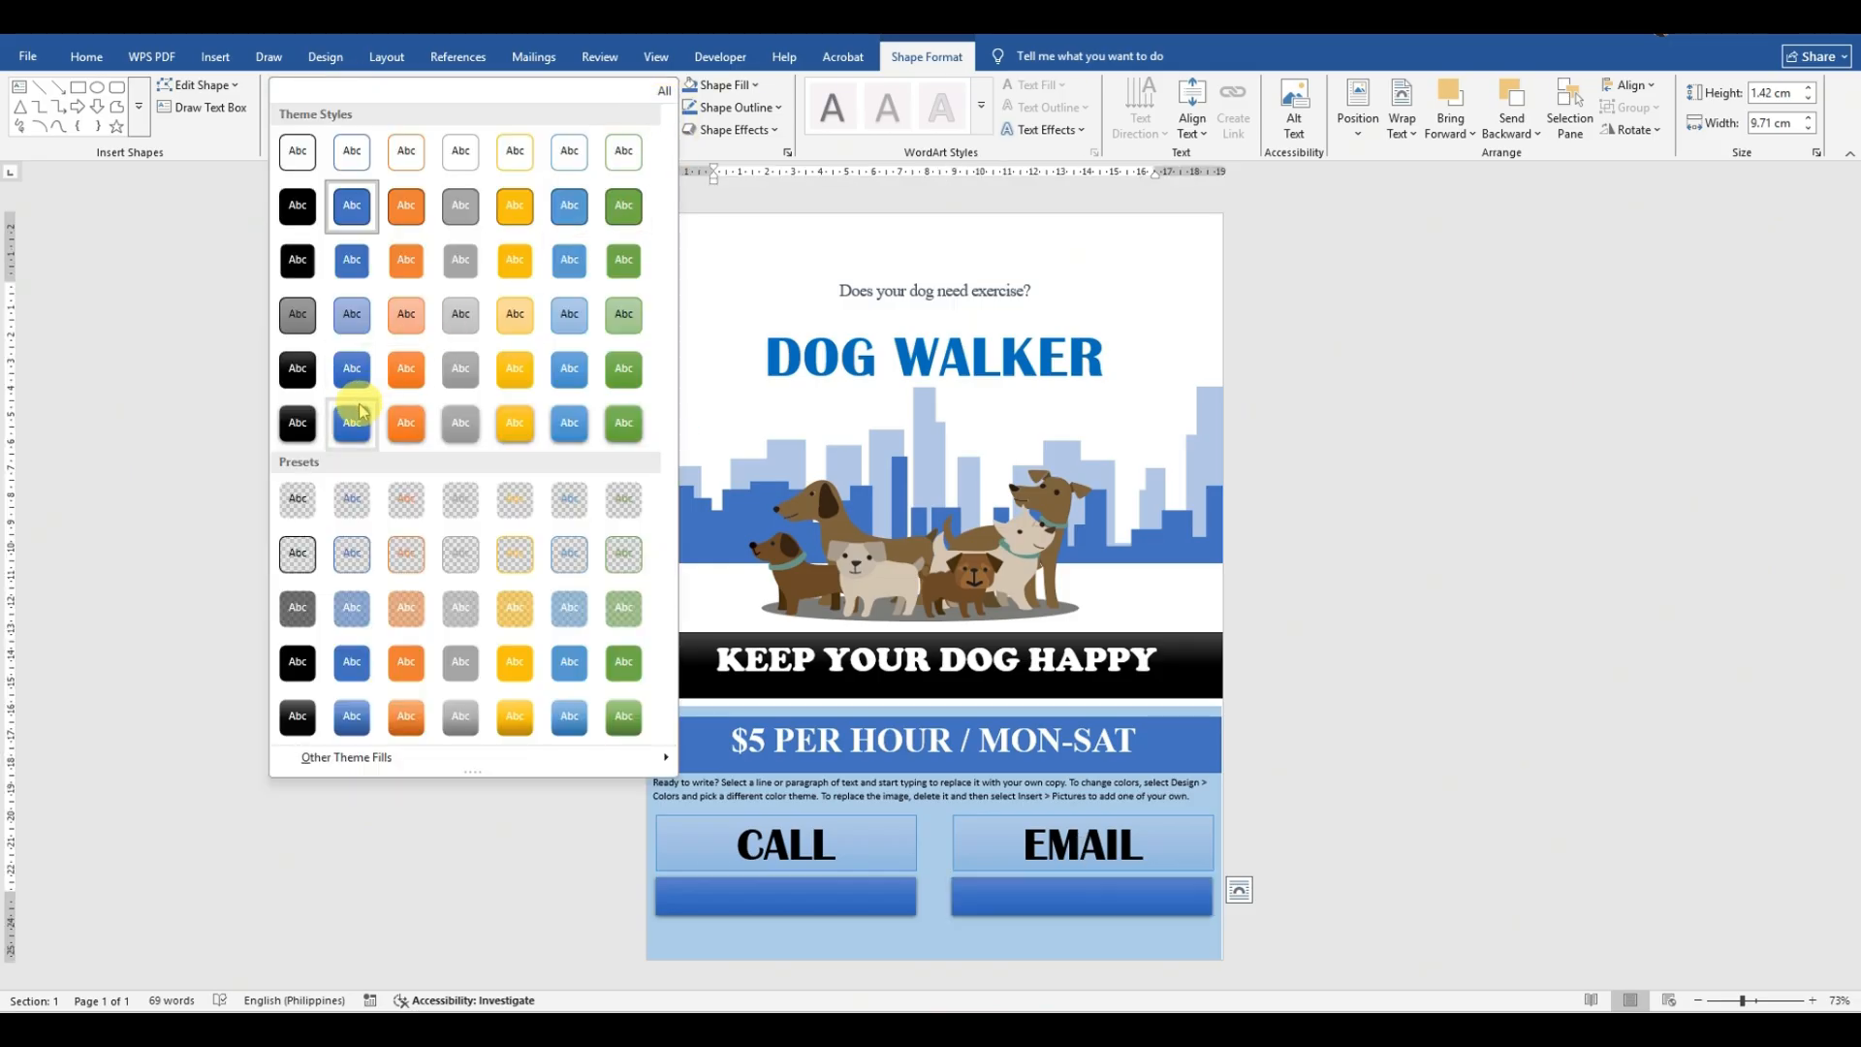
{"action": "left_click", "coordinate": [360, 411]}
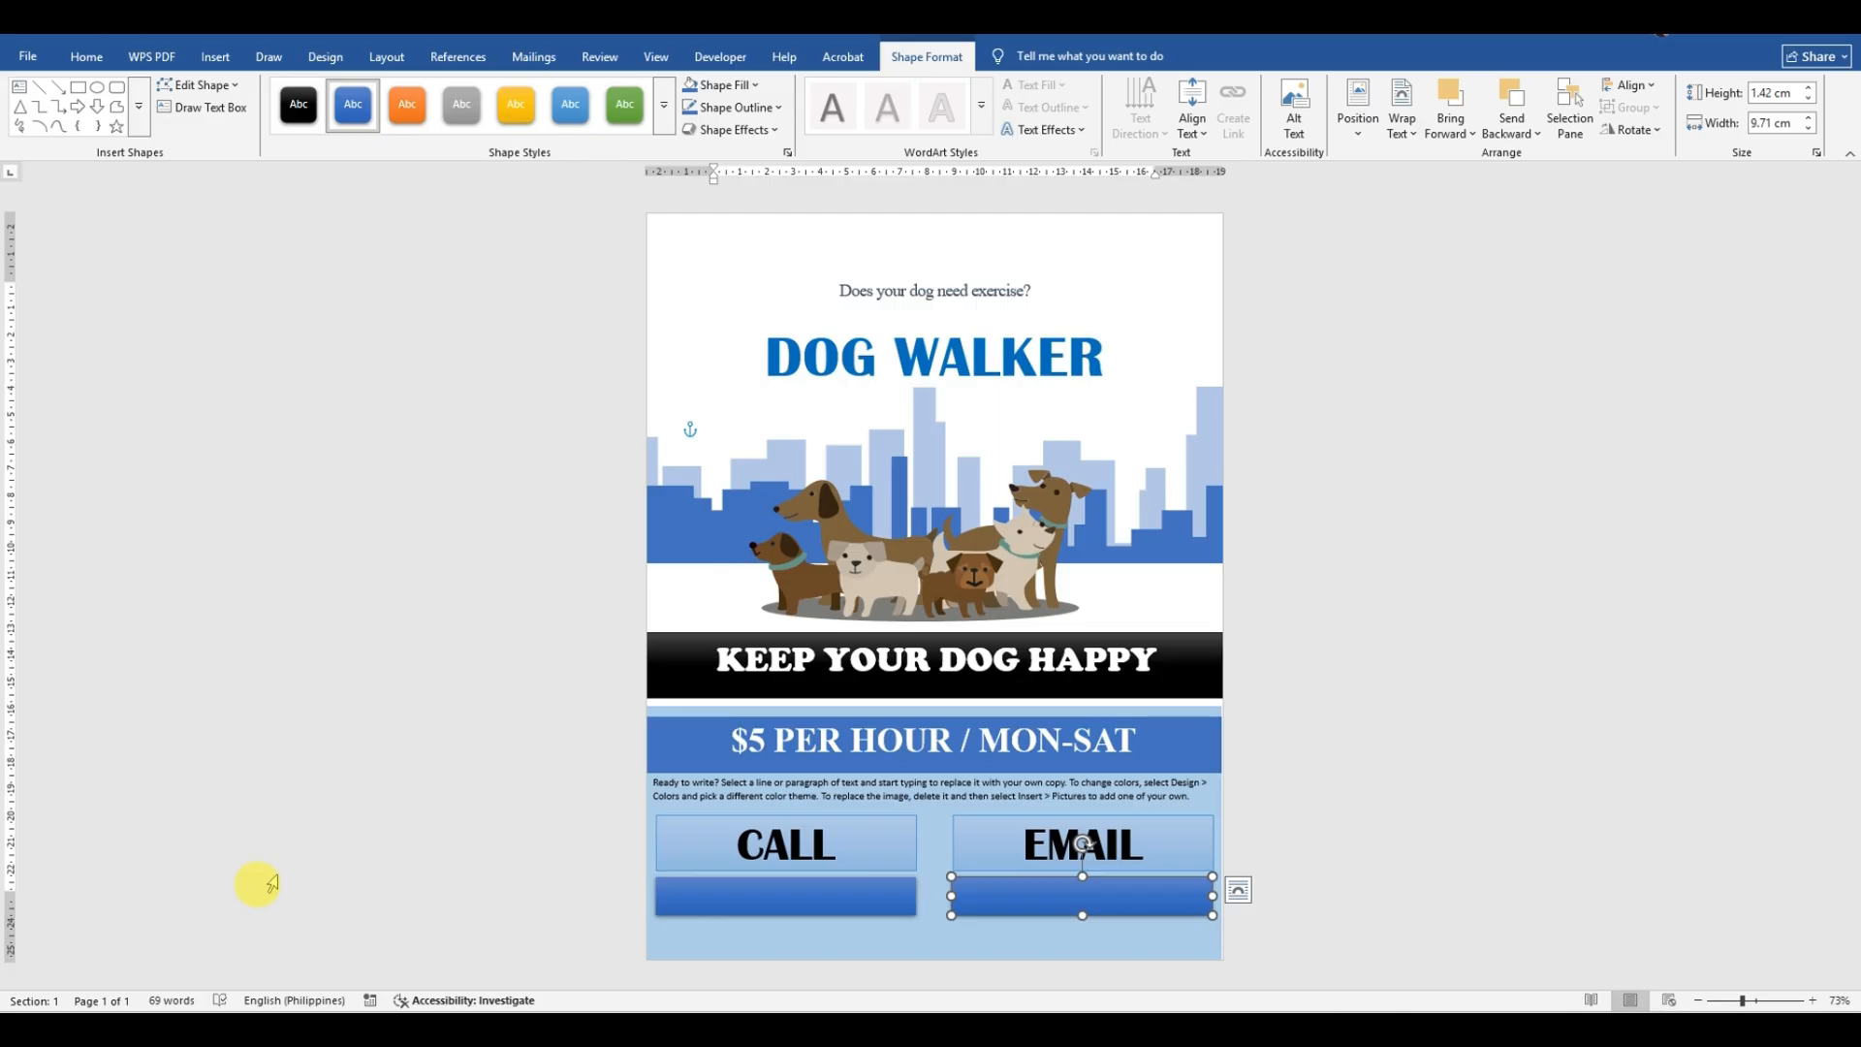
Step: Enter the phone number in the box beneath CALL and format it in Britannic Bold at size 24
{"action": "left_click", "coordinate": [762, 896]}
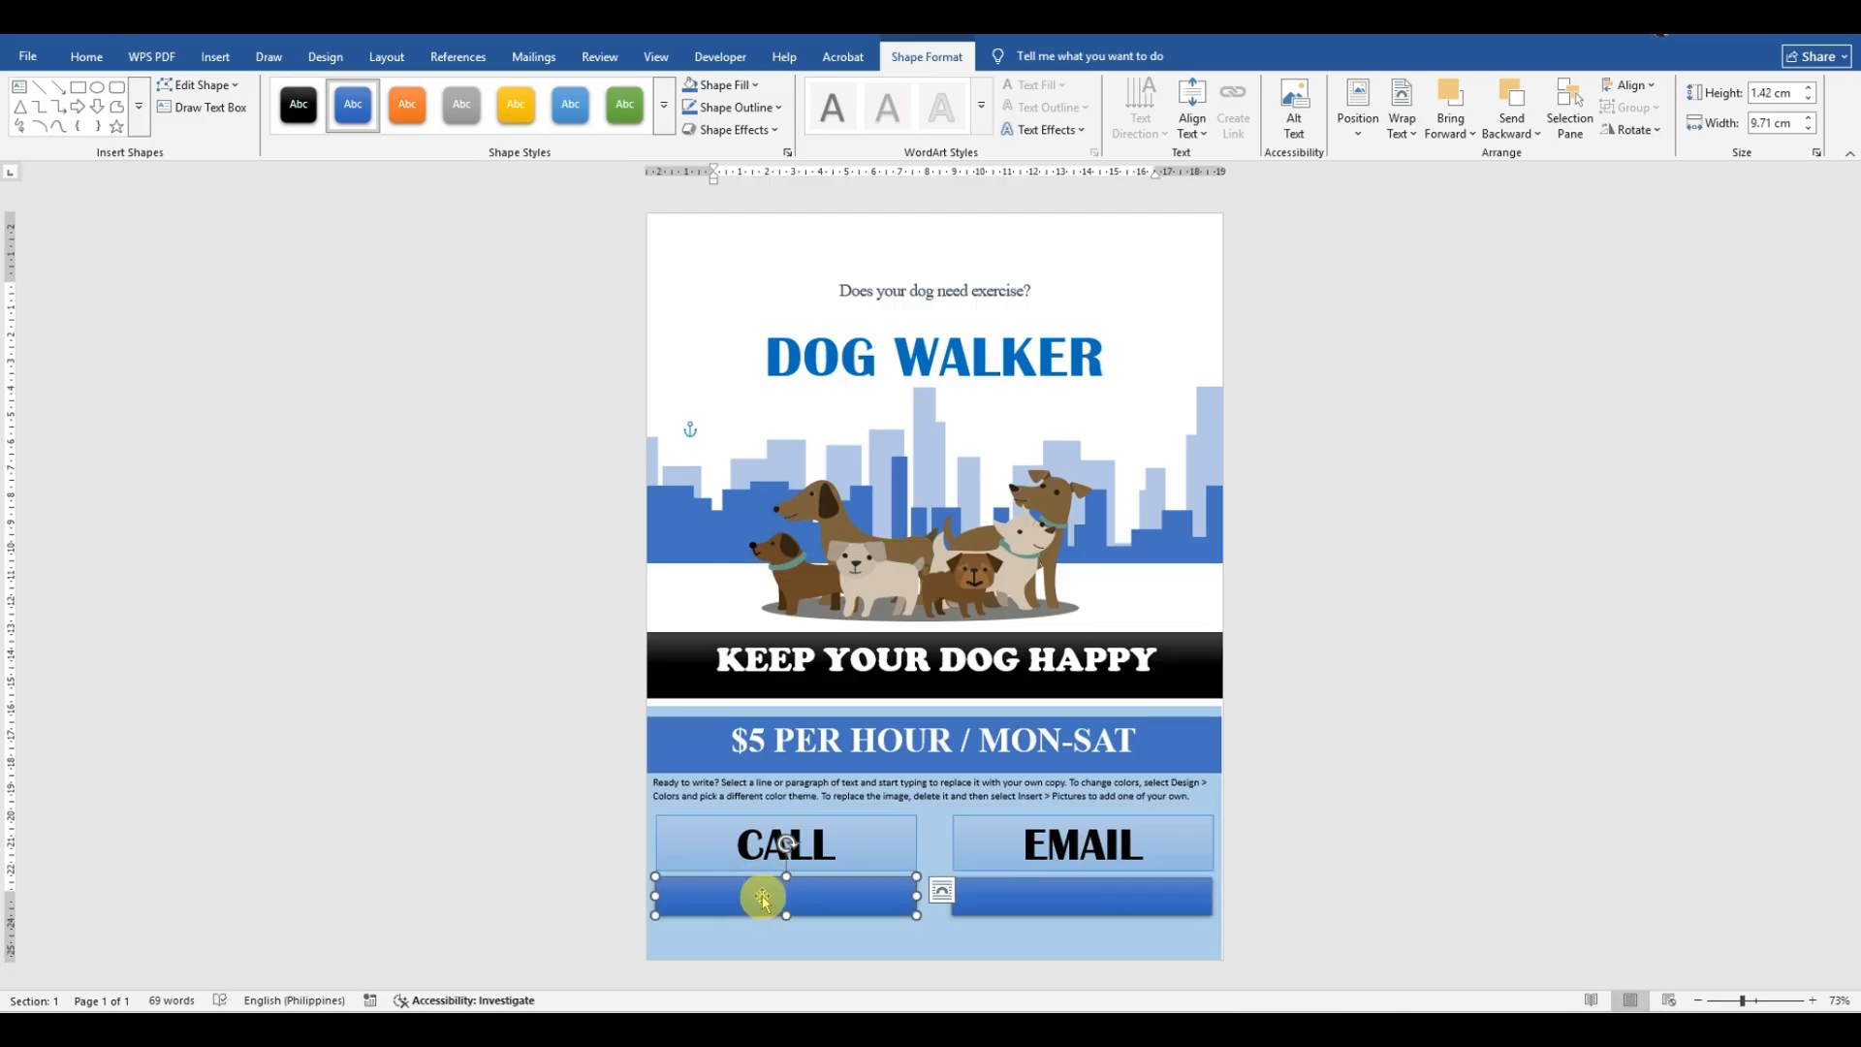
{"action": "type", "text": "0123456789"}
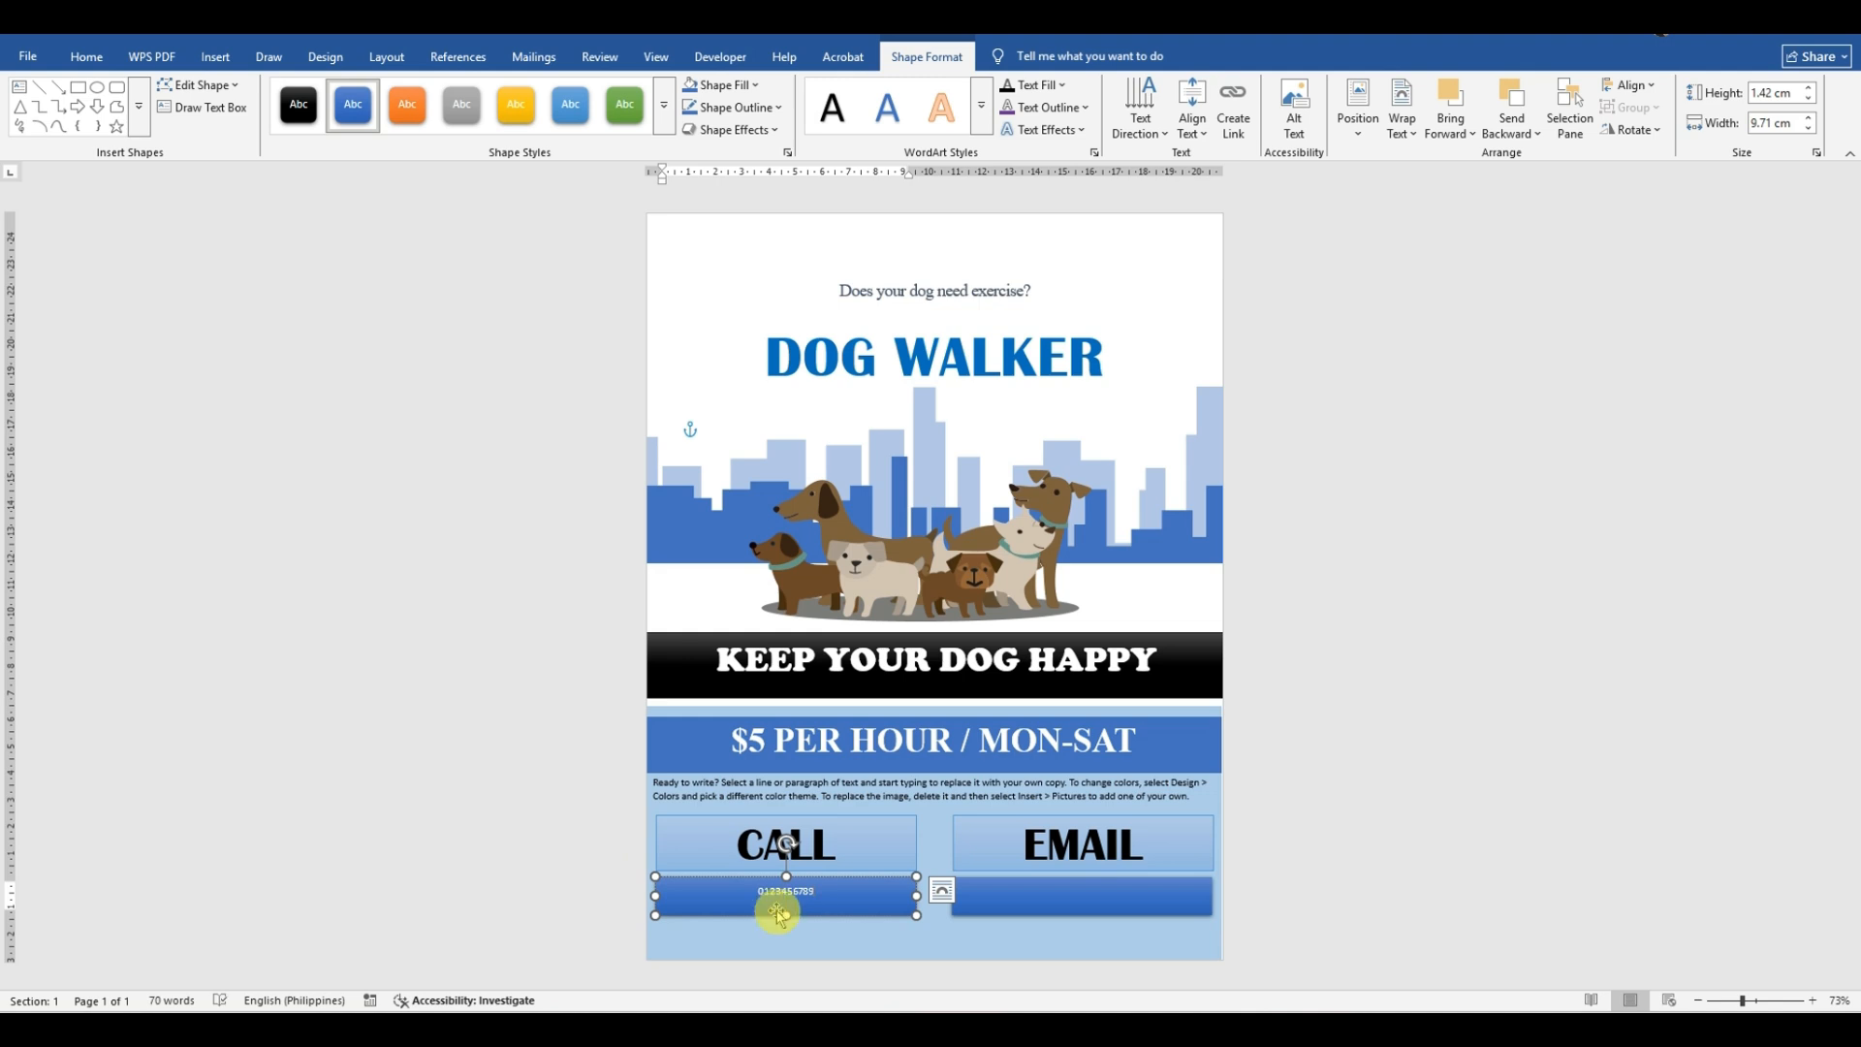
{"action": "left_click_drag", "start_coordinate": [831, 893], "coordinate": [758, 882]}
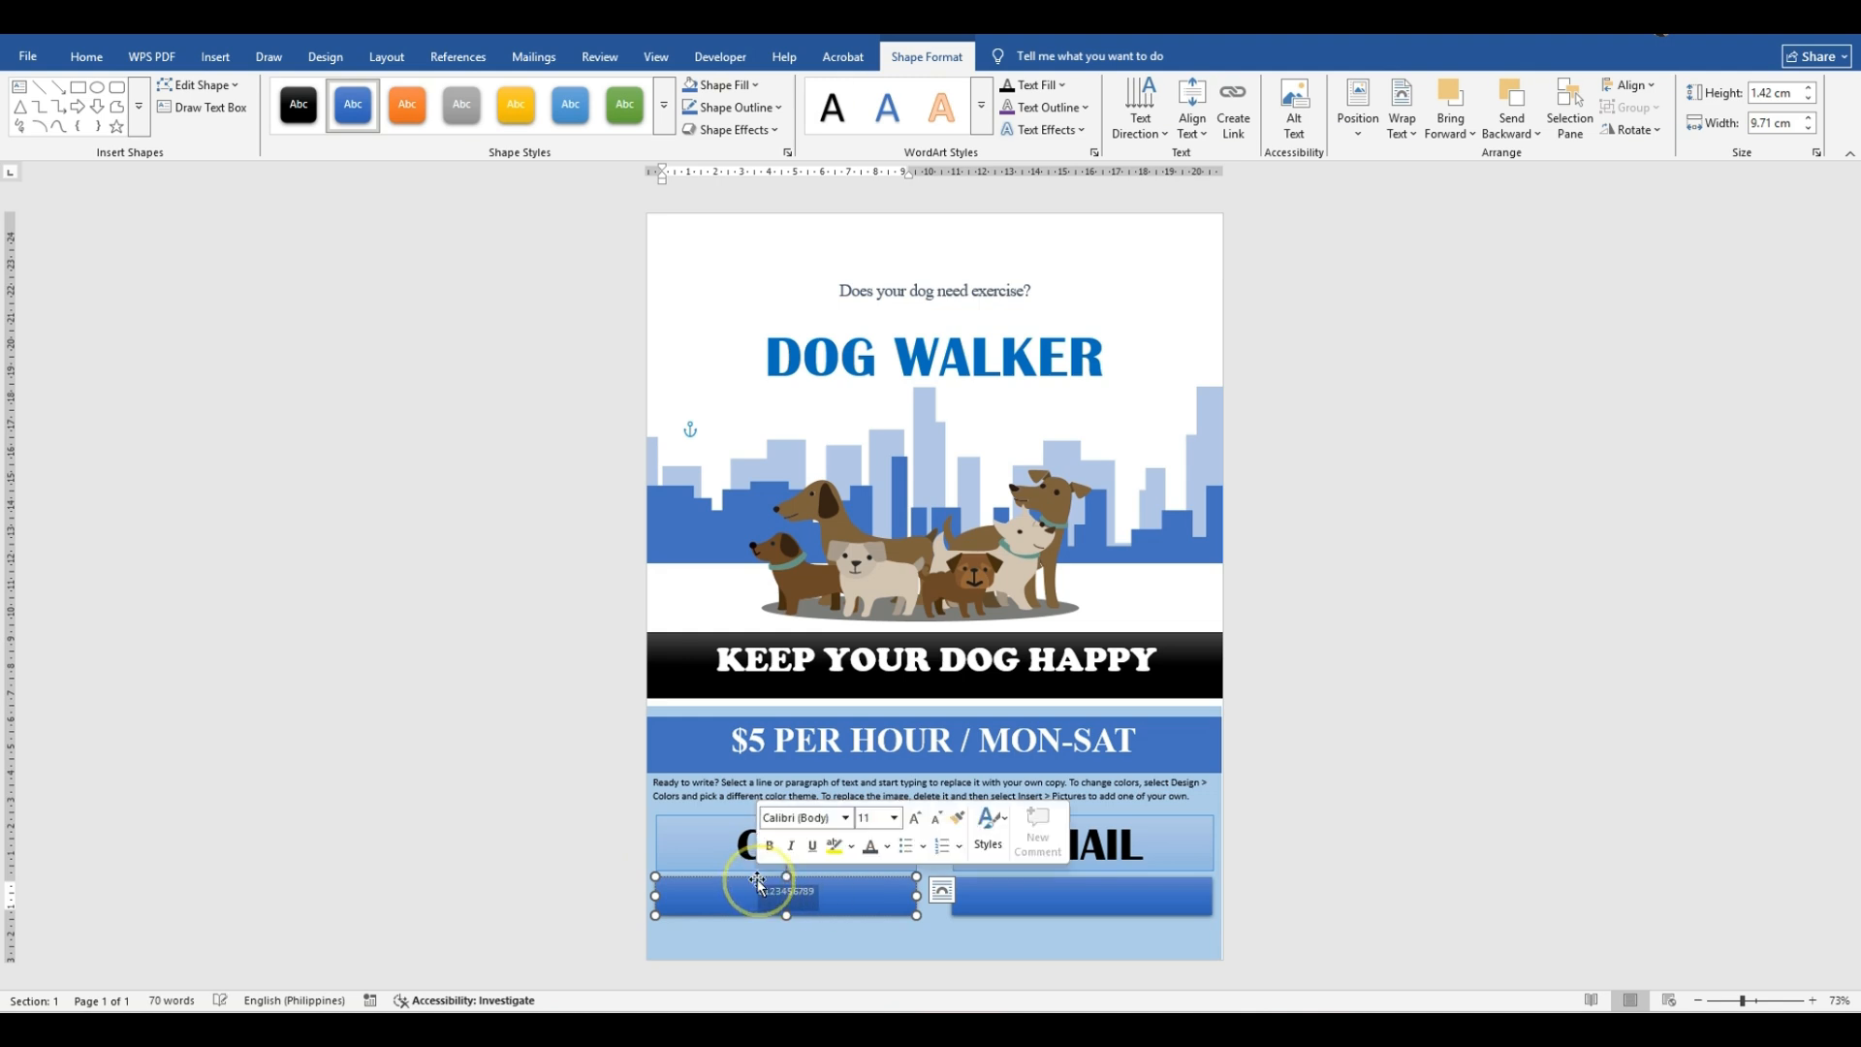
{"action": "left_click", "coordinate": [95, 58]}
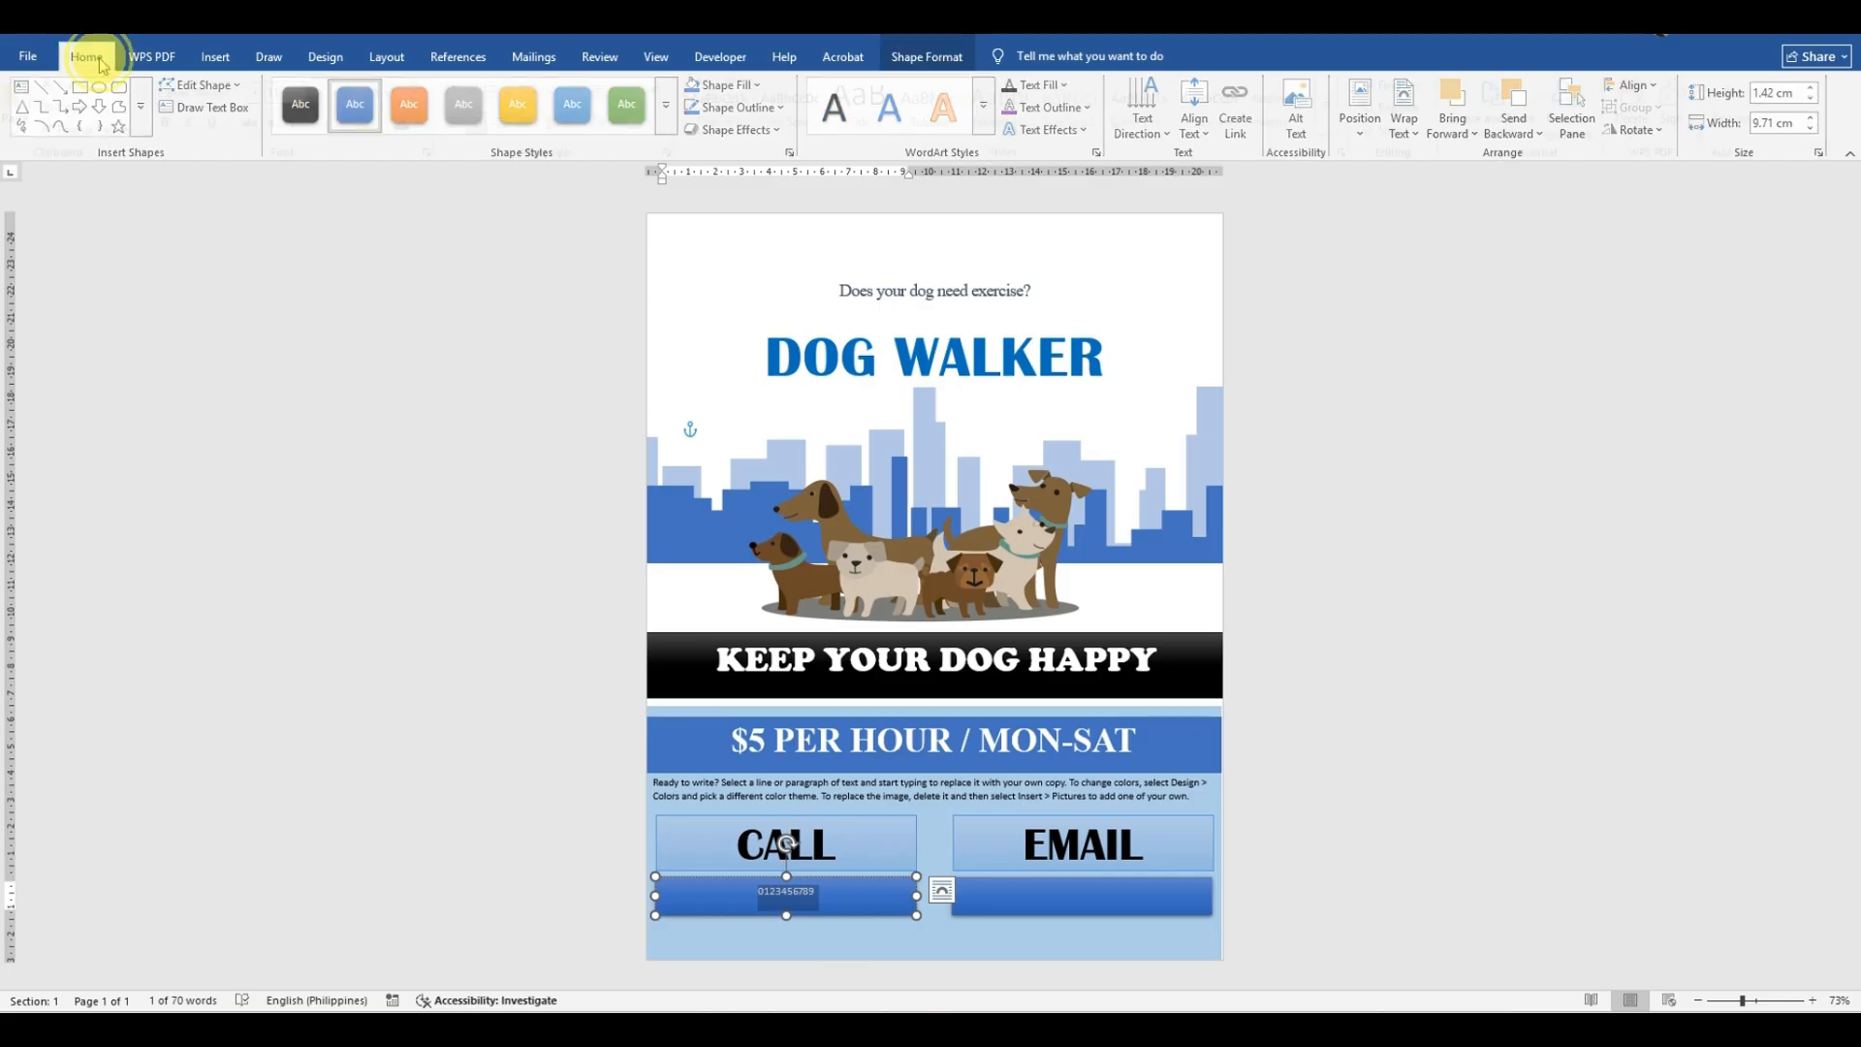
{"action": "left_click", "coordinate": [311, 92]}
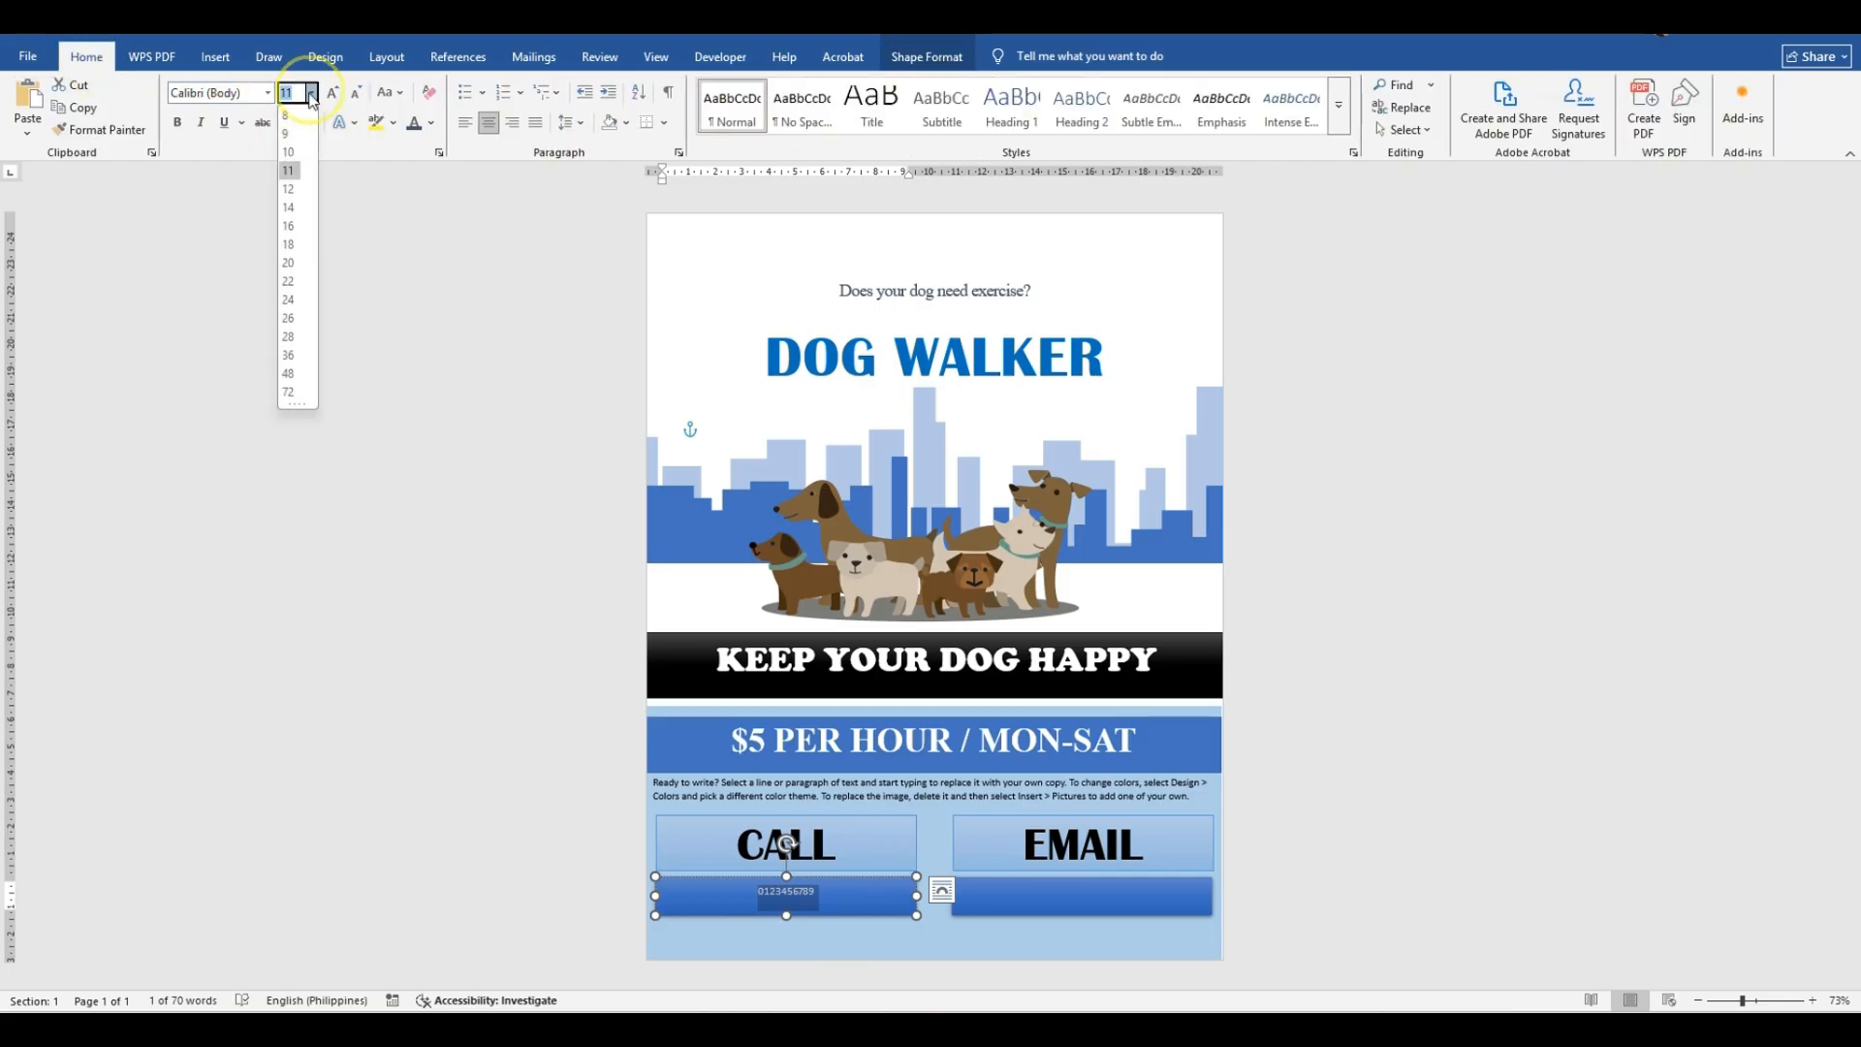
{"action": "left_click", "coordinate": [287, 301]}
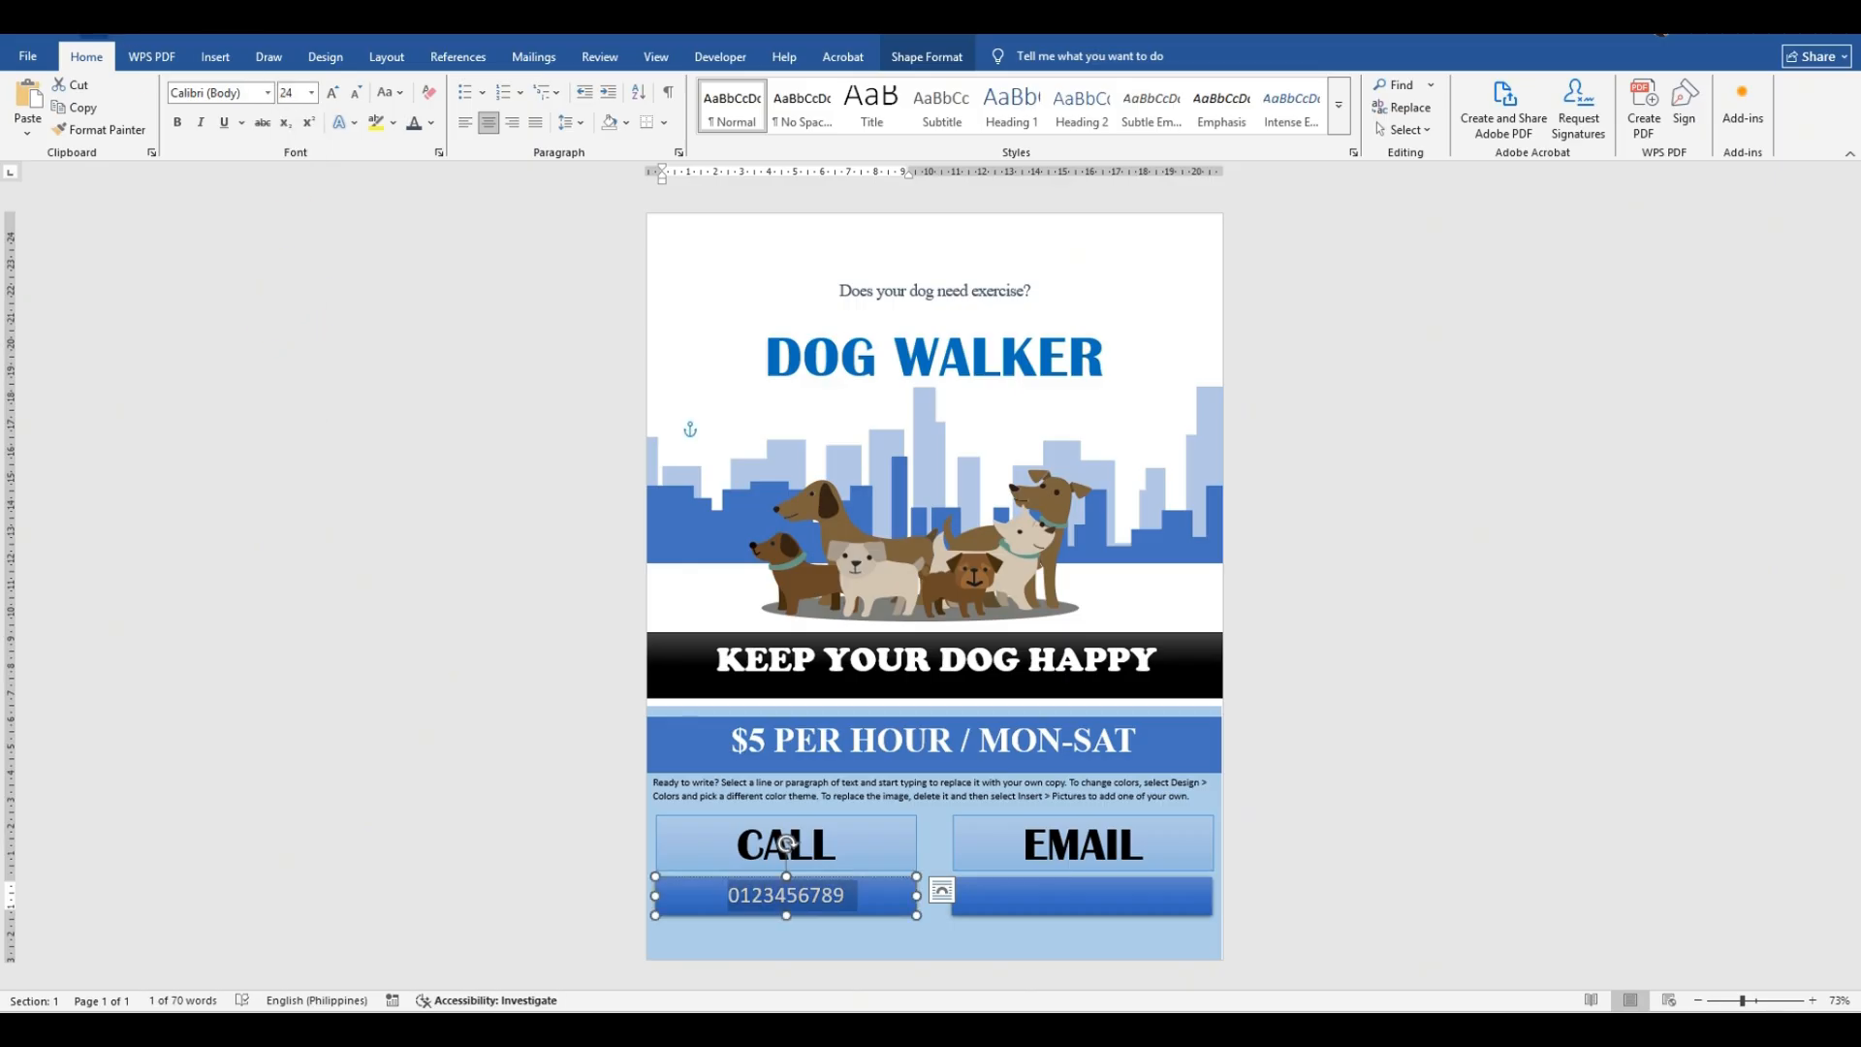
{"action": "left_click", "coordinate": [268, 92]}
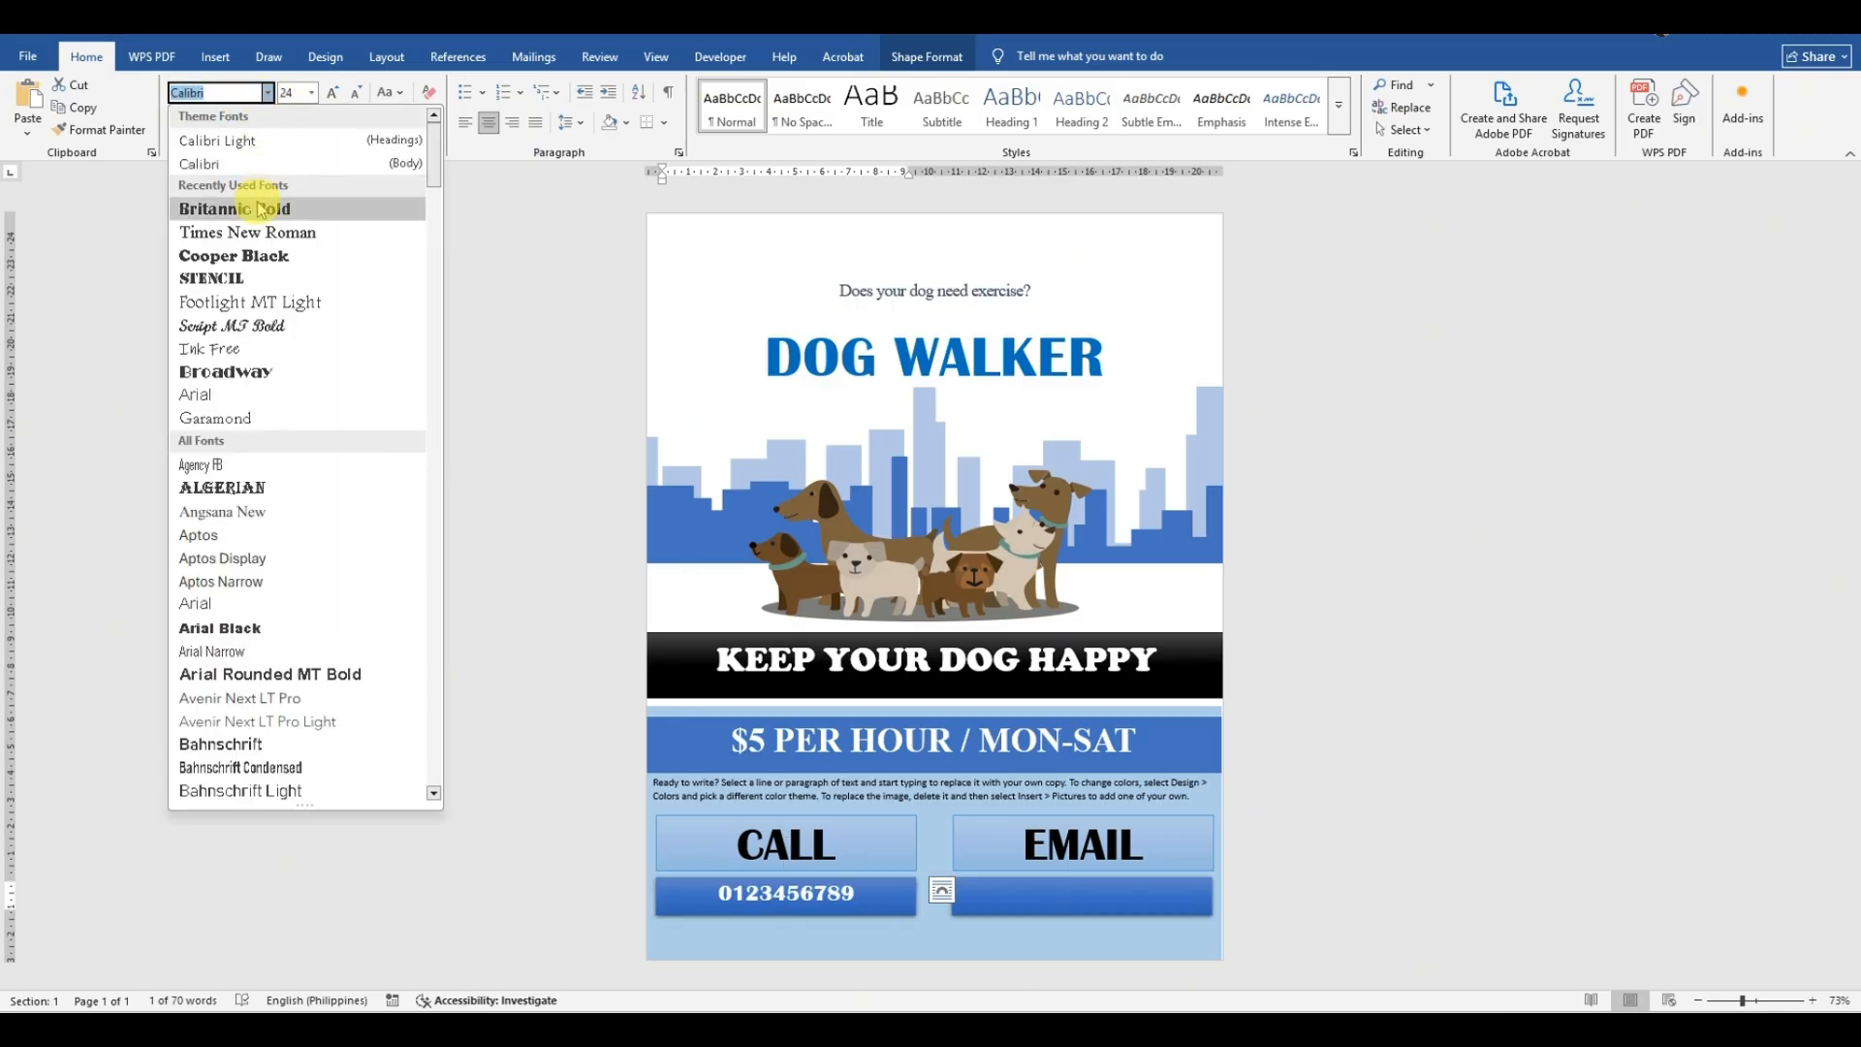
{"action": "left_click", "coordinate": [260, 209]}
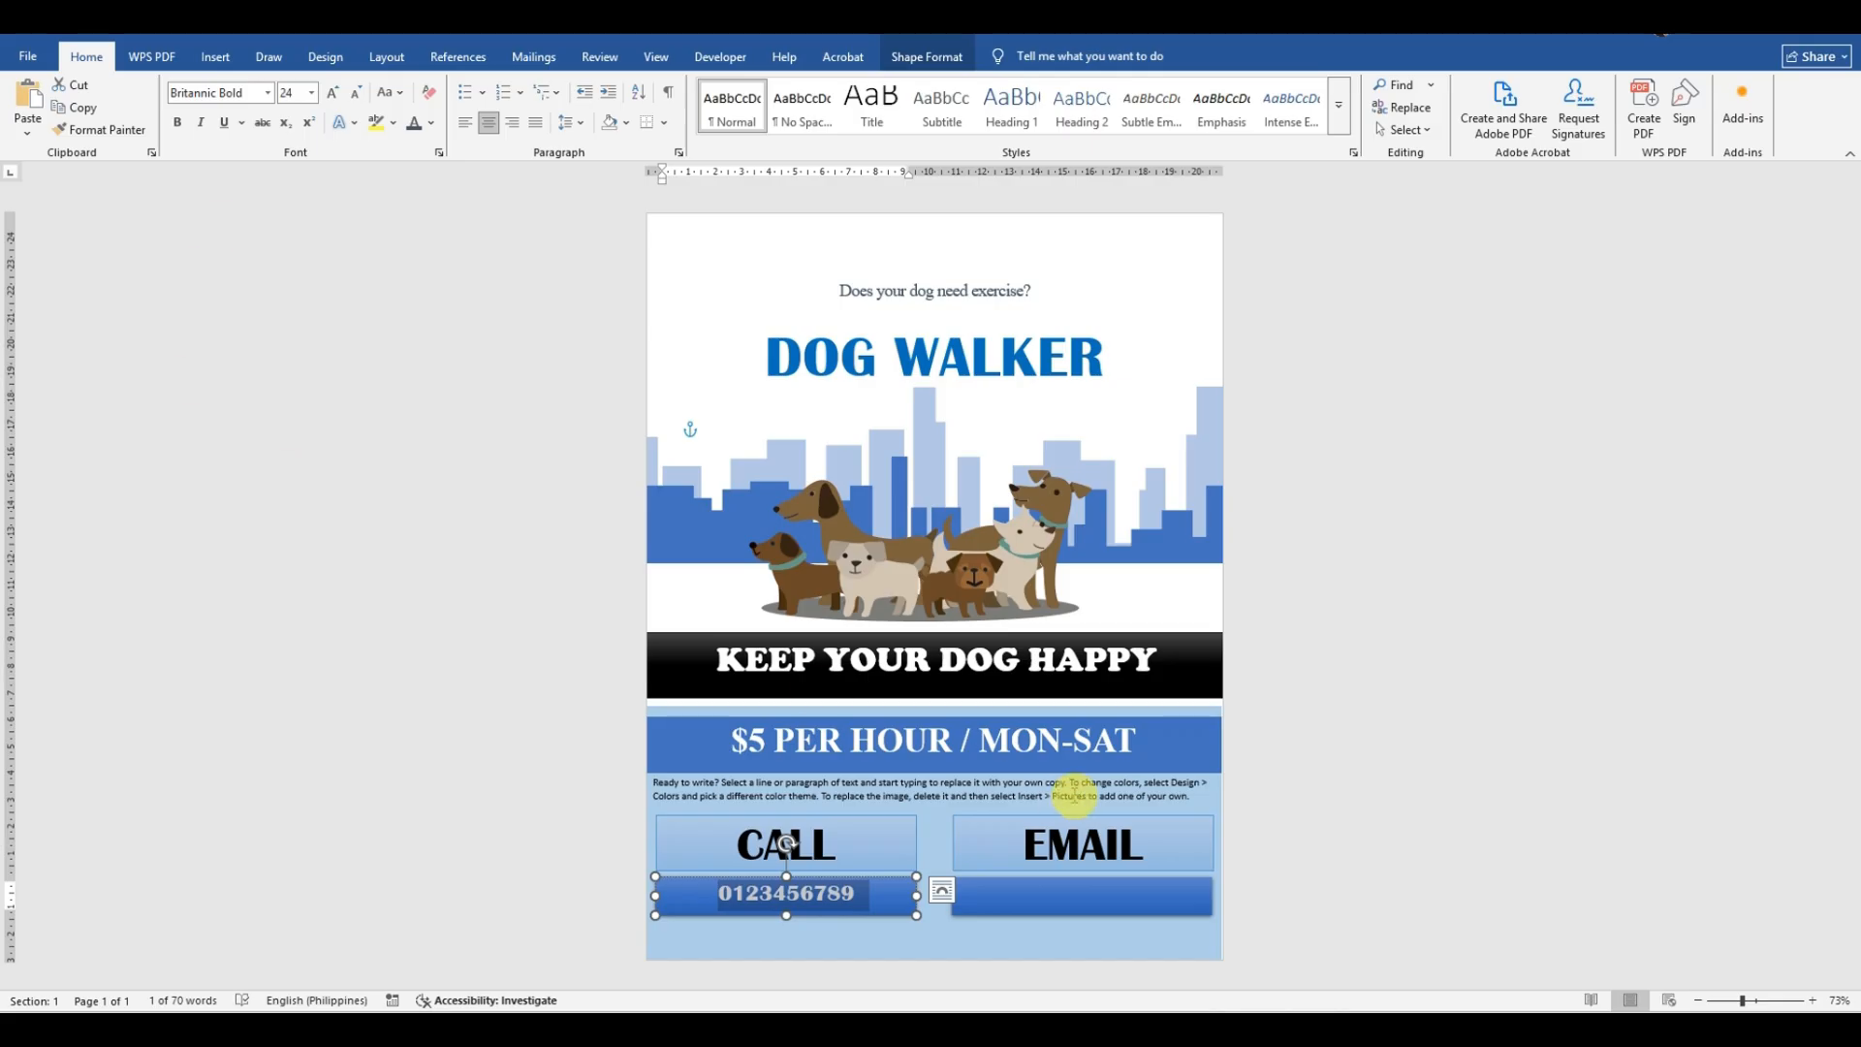
Step: Try Top and Bottom text wrapping on the phone number box and undo it
{"action": "left_click", "coordinate": [1067, 906]}
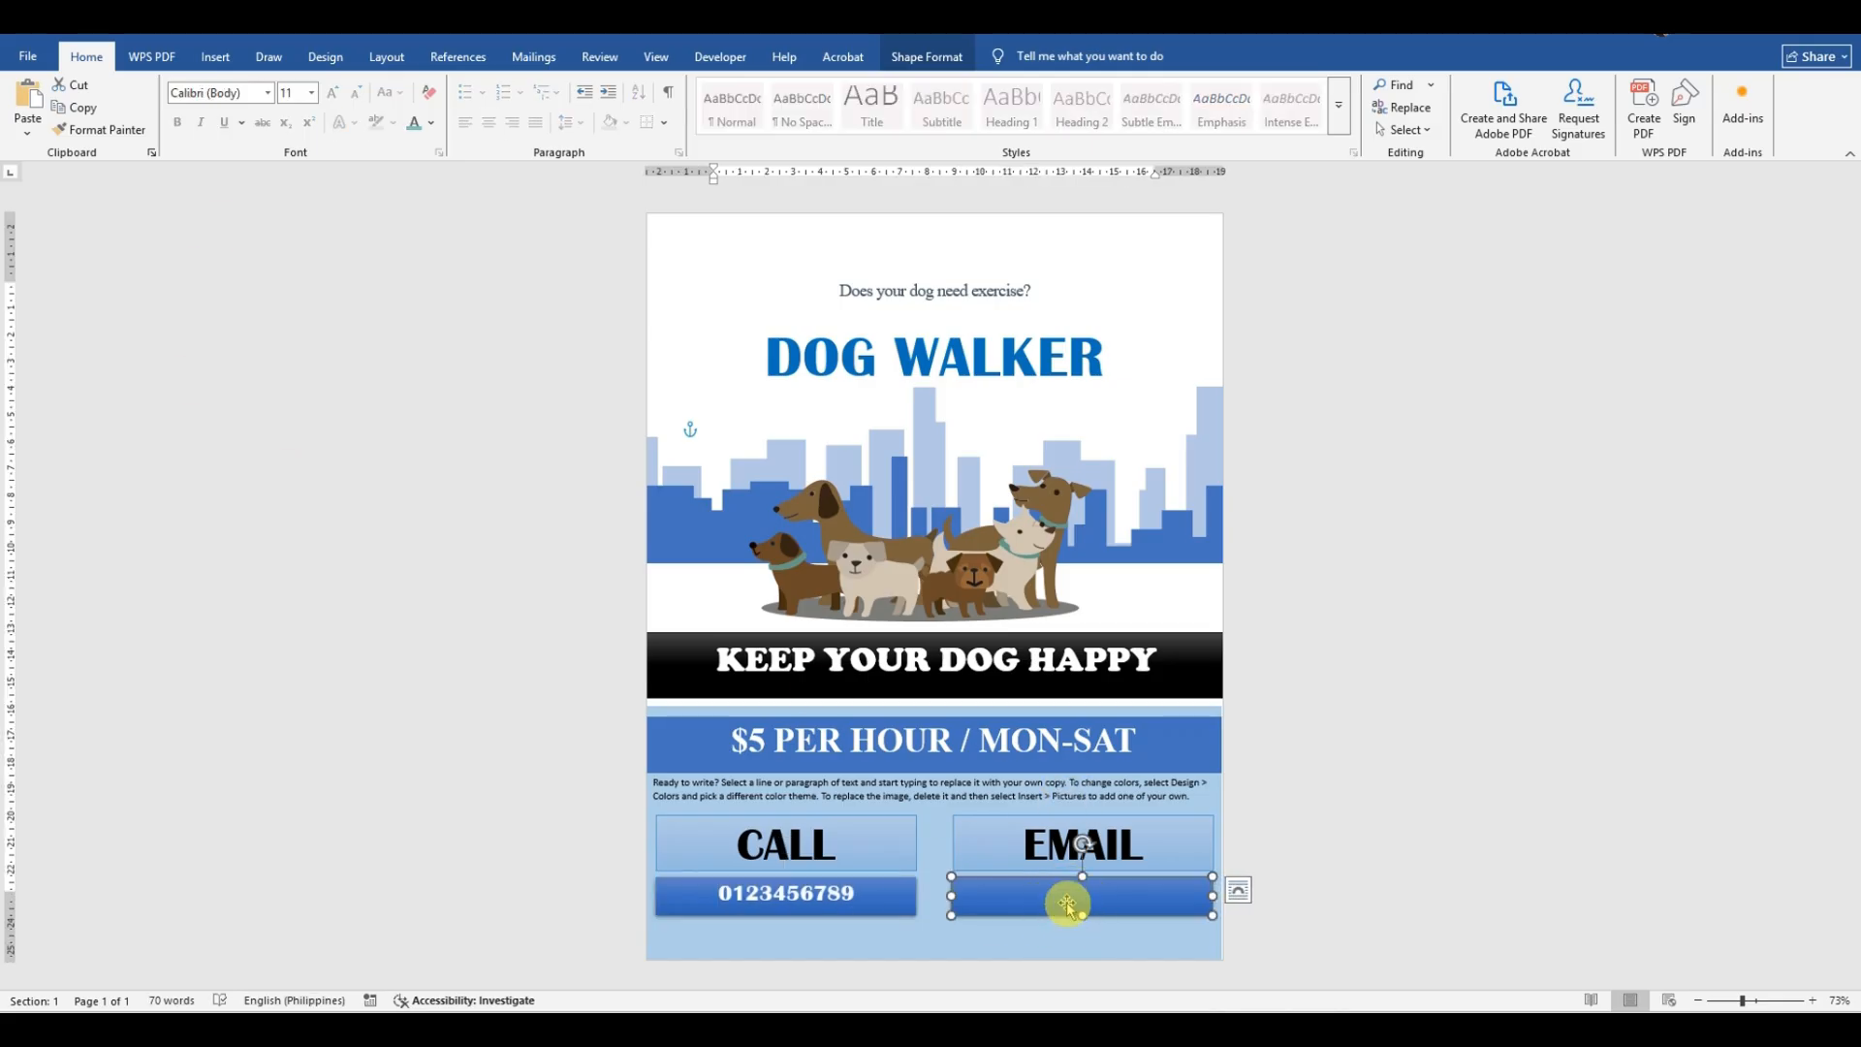
{"action": "left_click", "coordinate": [854, 893]}
{"action": "left_click_drag", "start_coordinate": [853, 892], "coordinate": [713, 891]}
{"action": "left_click", "coordinate": [943, 889]}
{"action": "left_click", "coordinate": [1018, 897]}
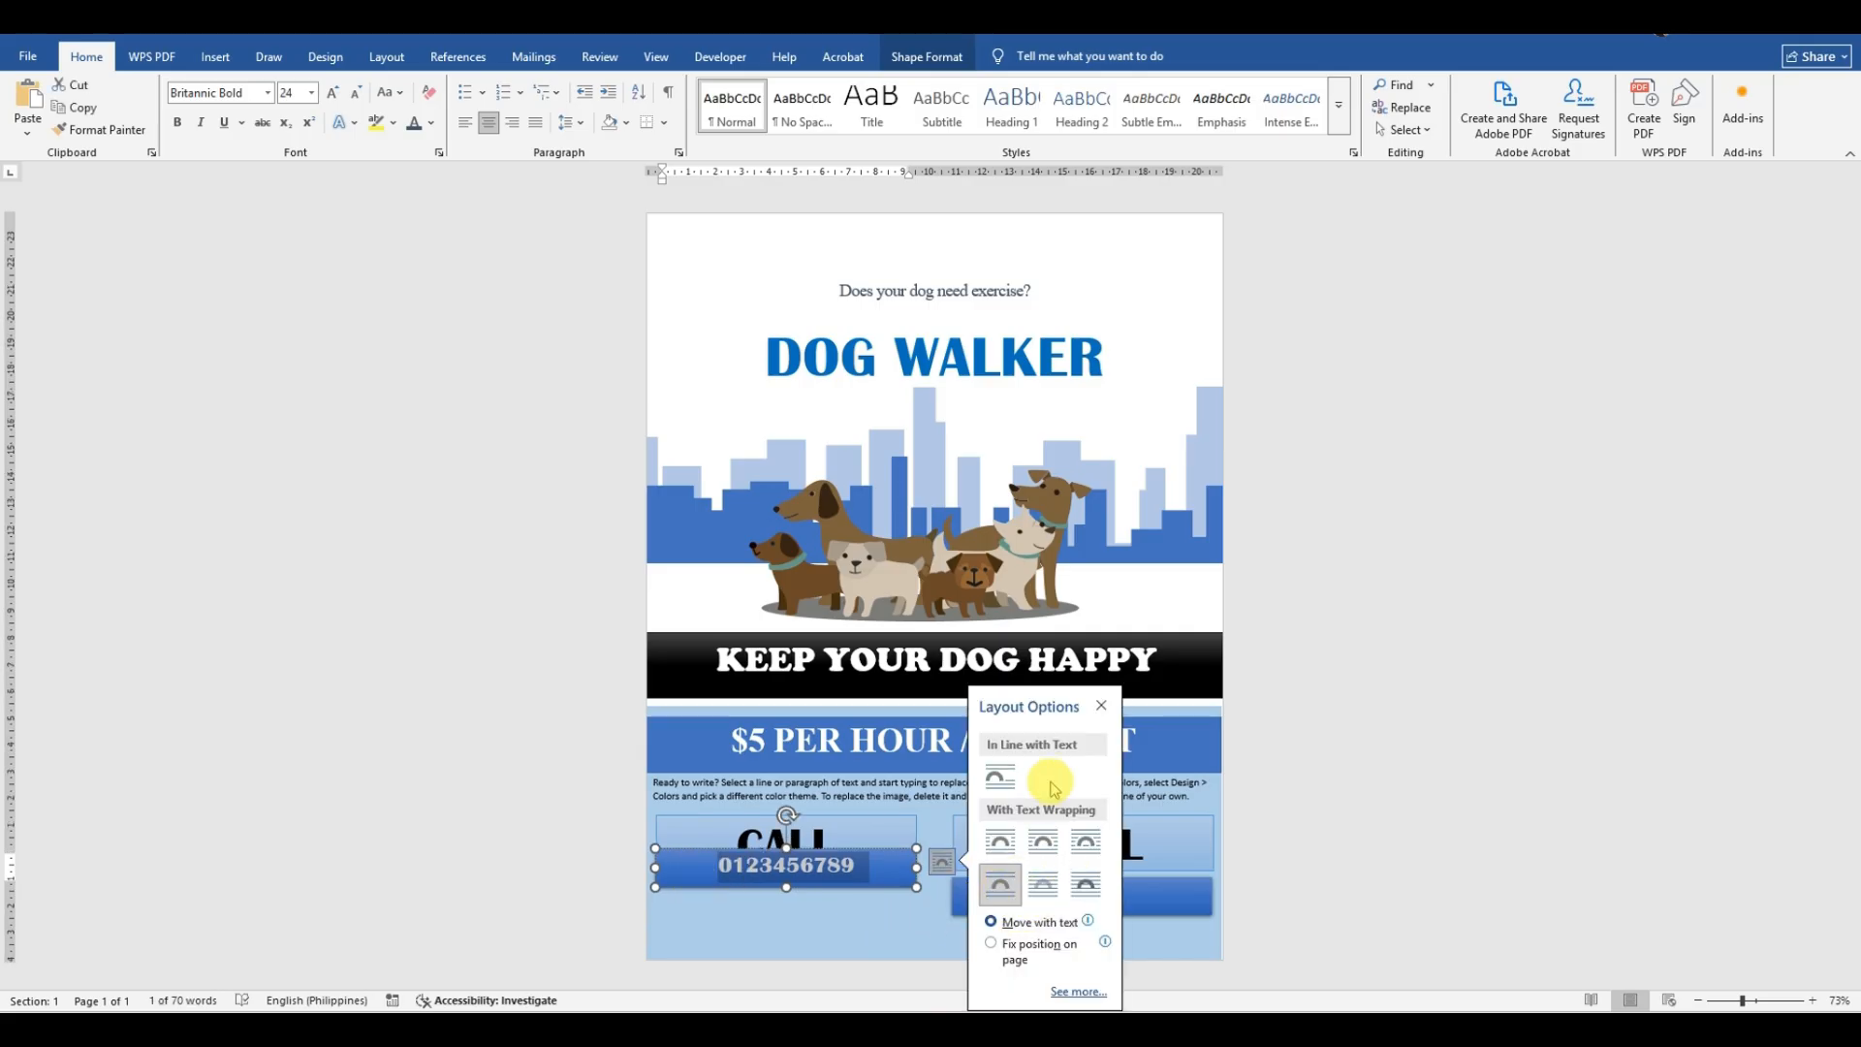
{"action": "left_click", "coordinate": [1101, 707]}
{"action": "key", "text": "ctrl+z"}
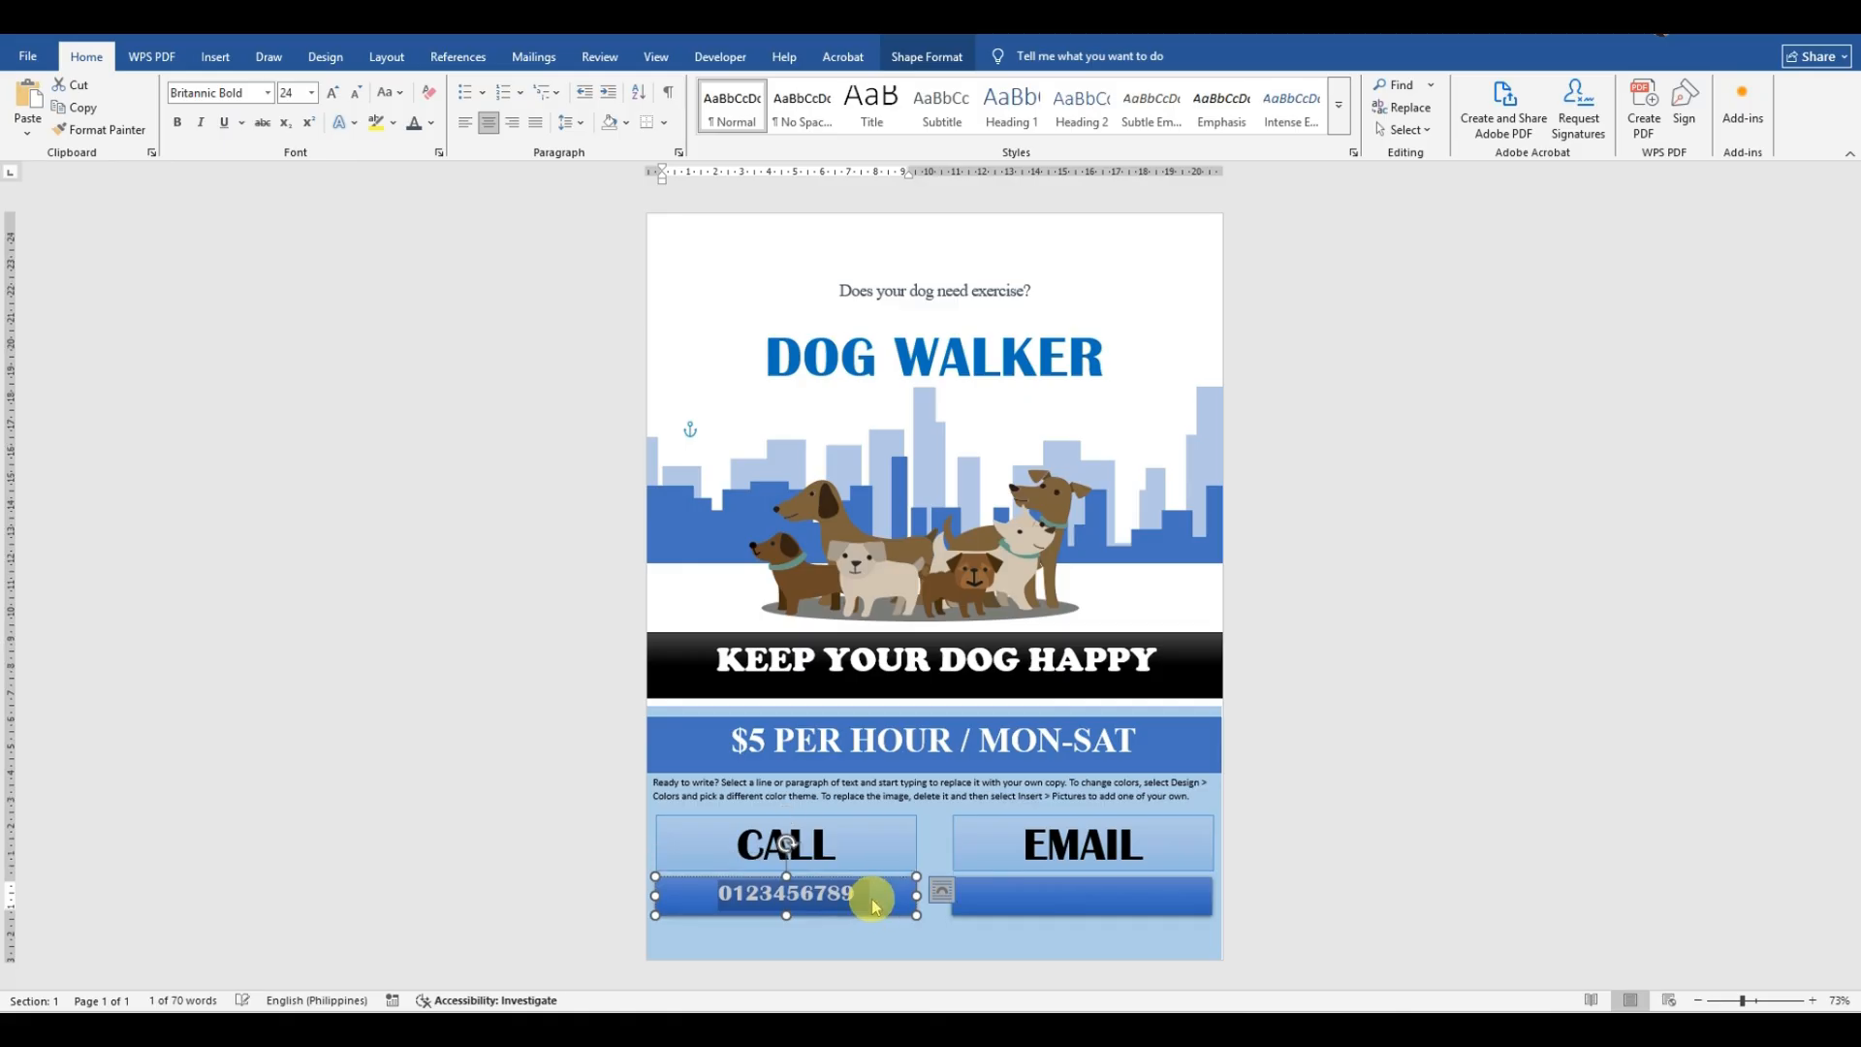
{"action": "left_click", "coordinate": [851, 926]}
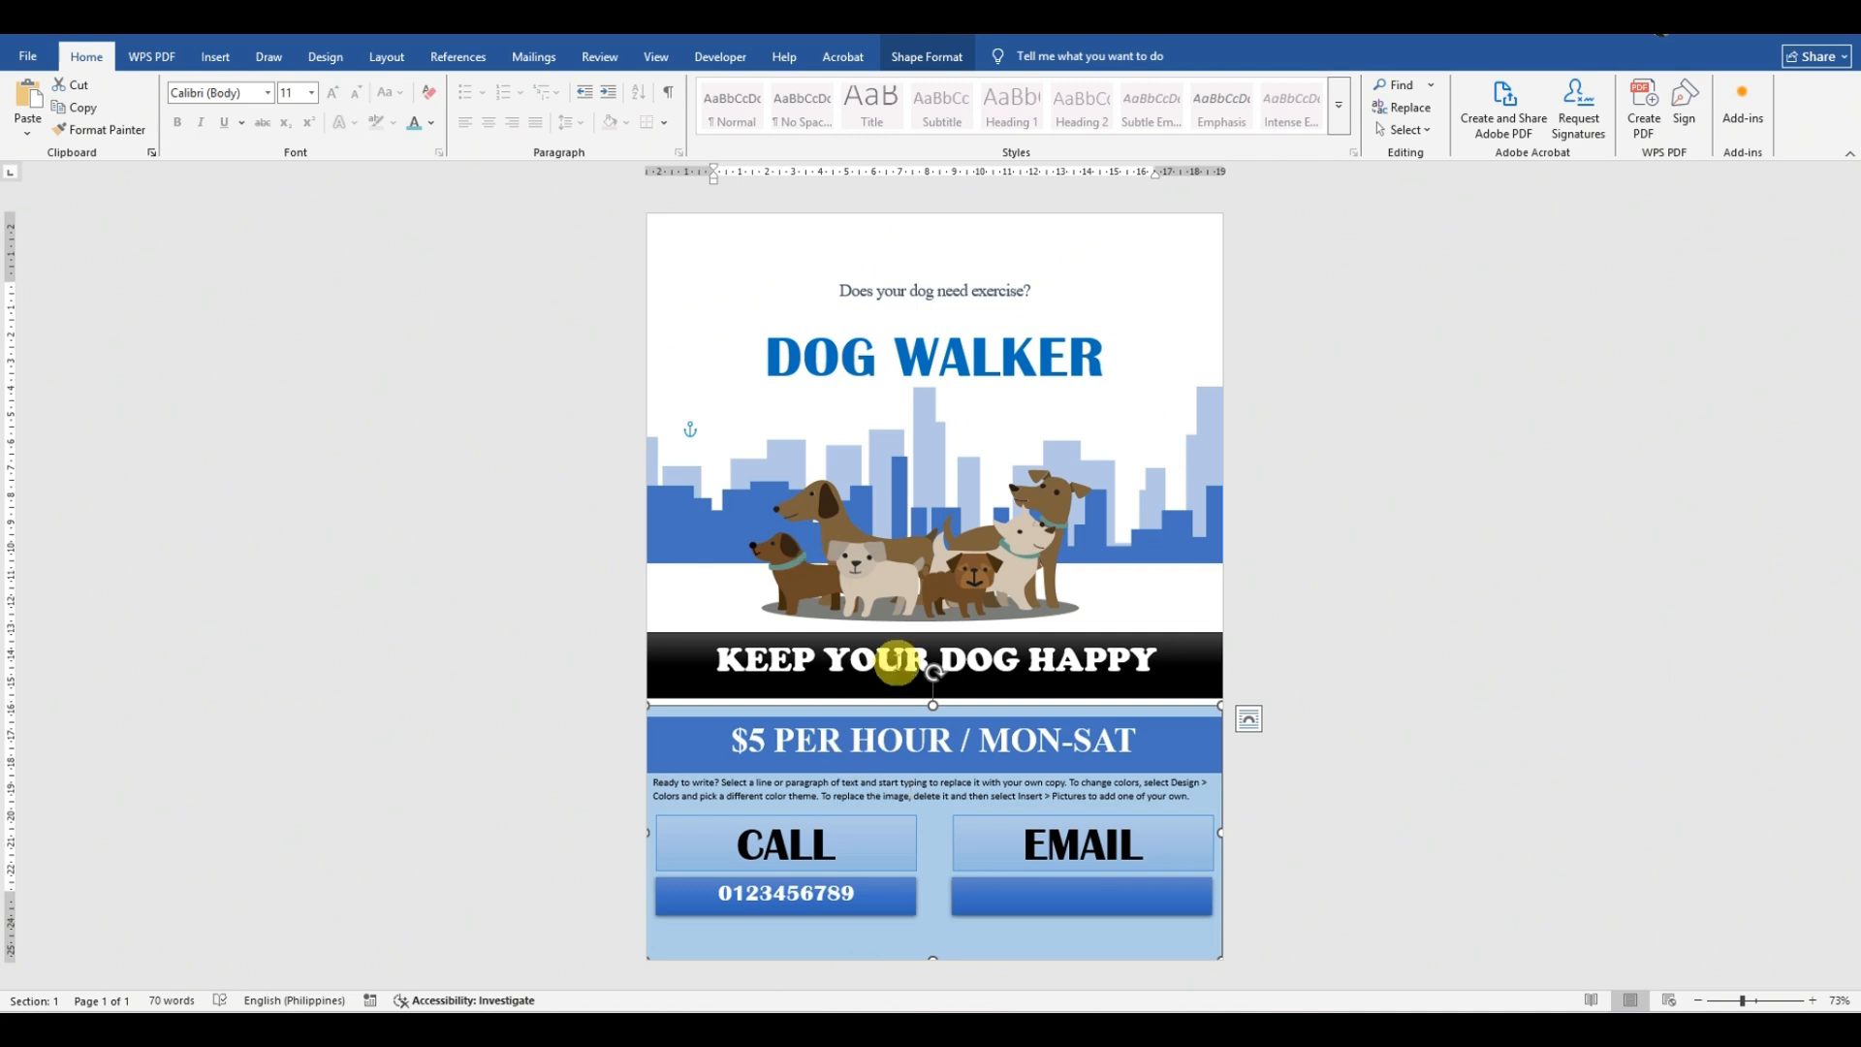
Step: Enter the dog walking service's email address in the box beneath EMAIL
{"action": "left_click", "coordinate": [1035, 892]}
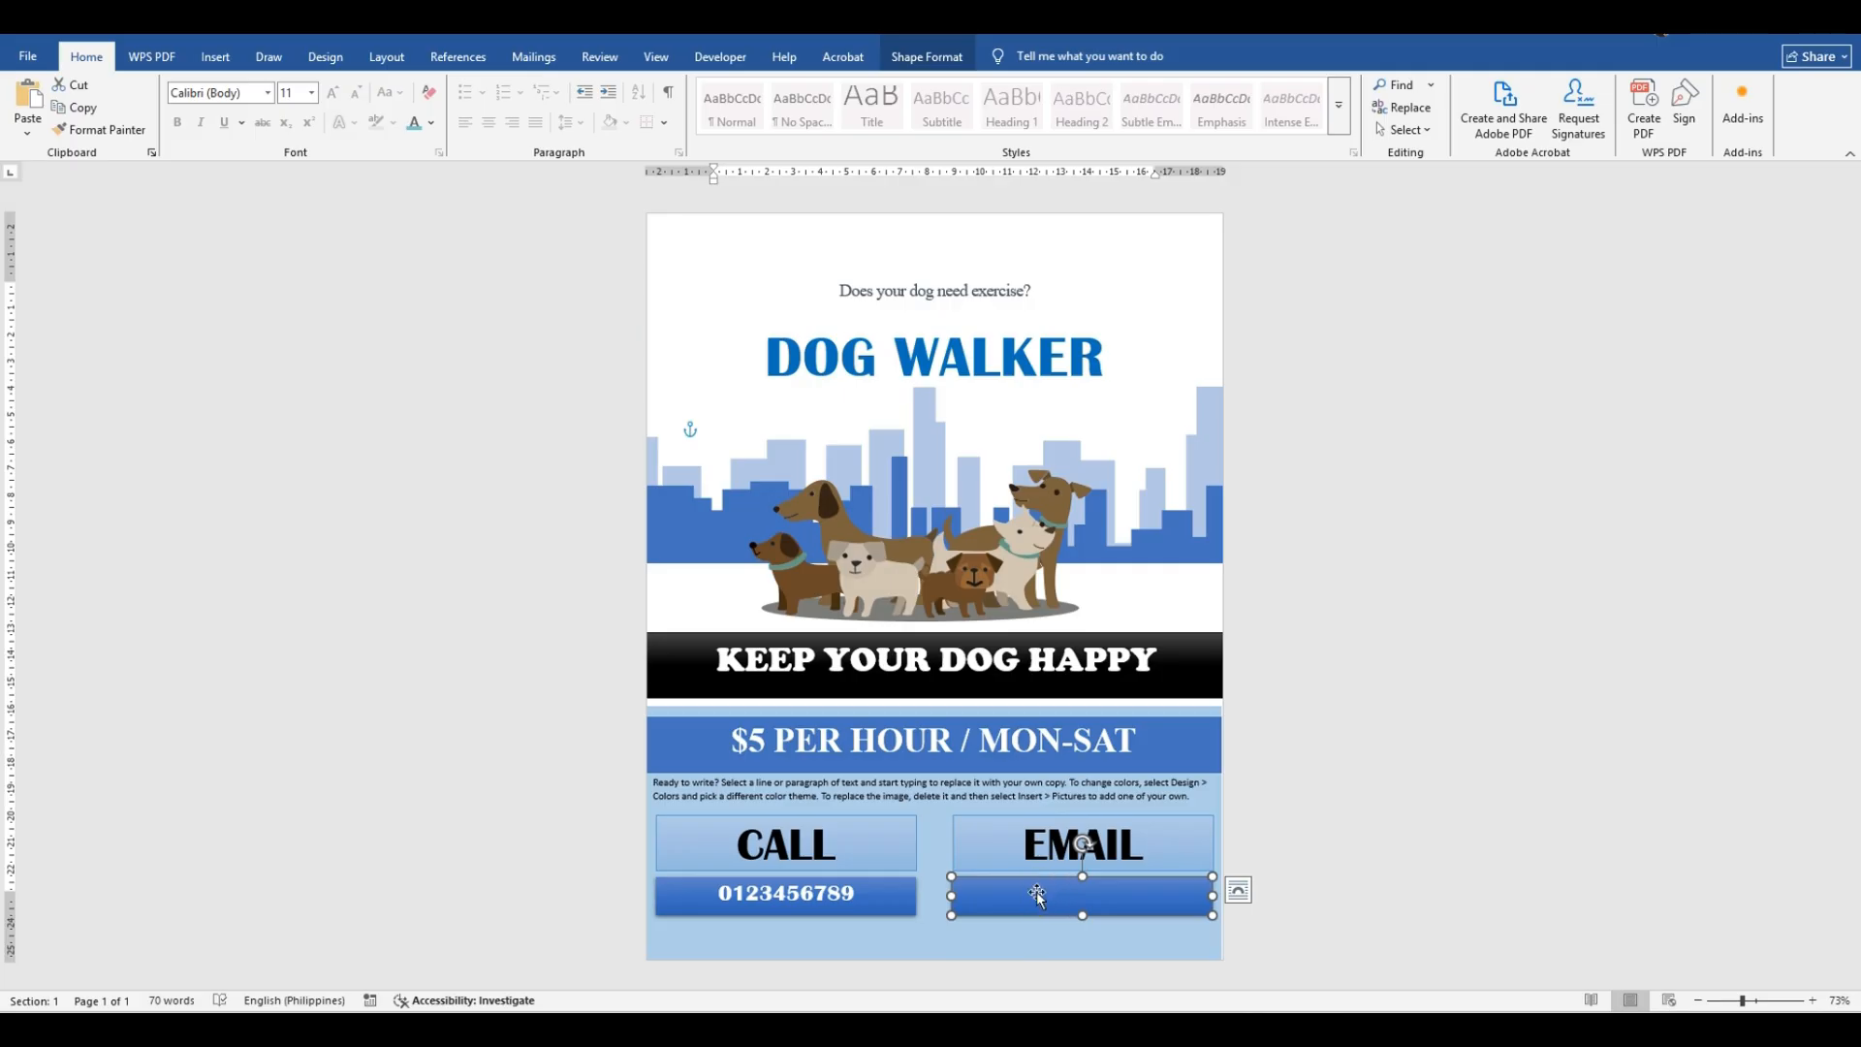
{"action": "type", "text": "dog"}
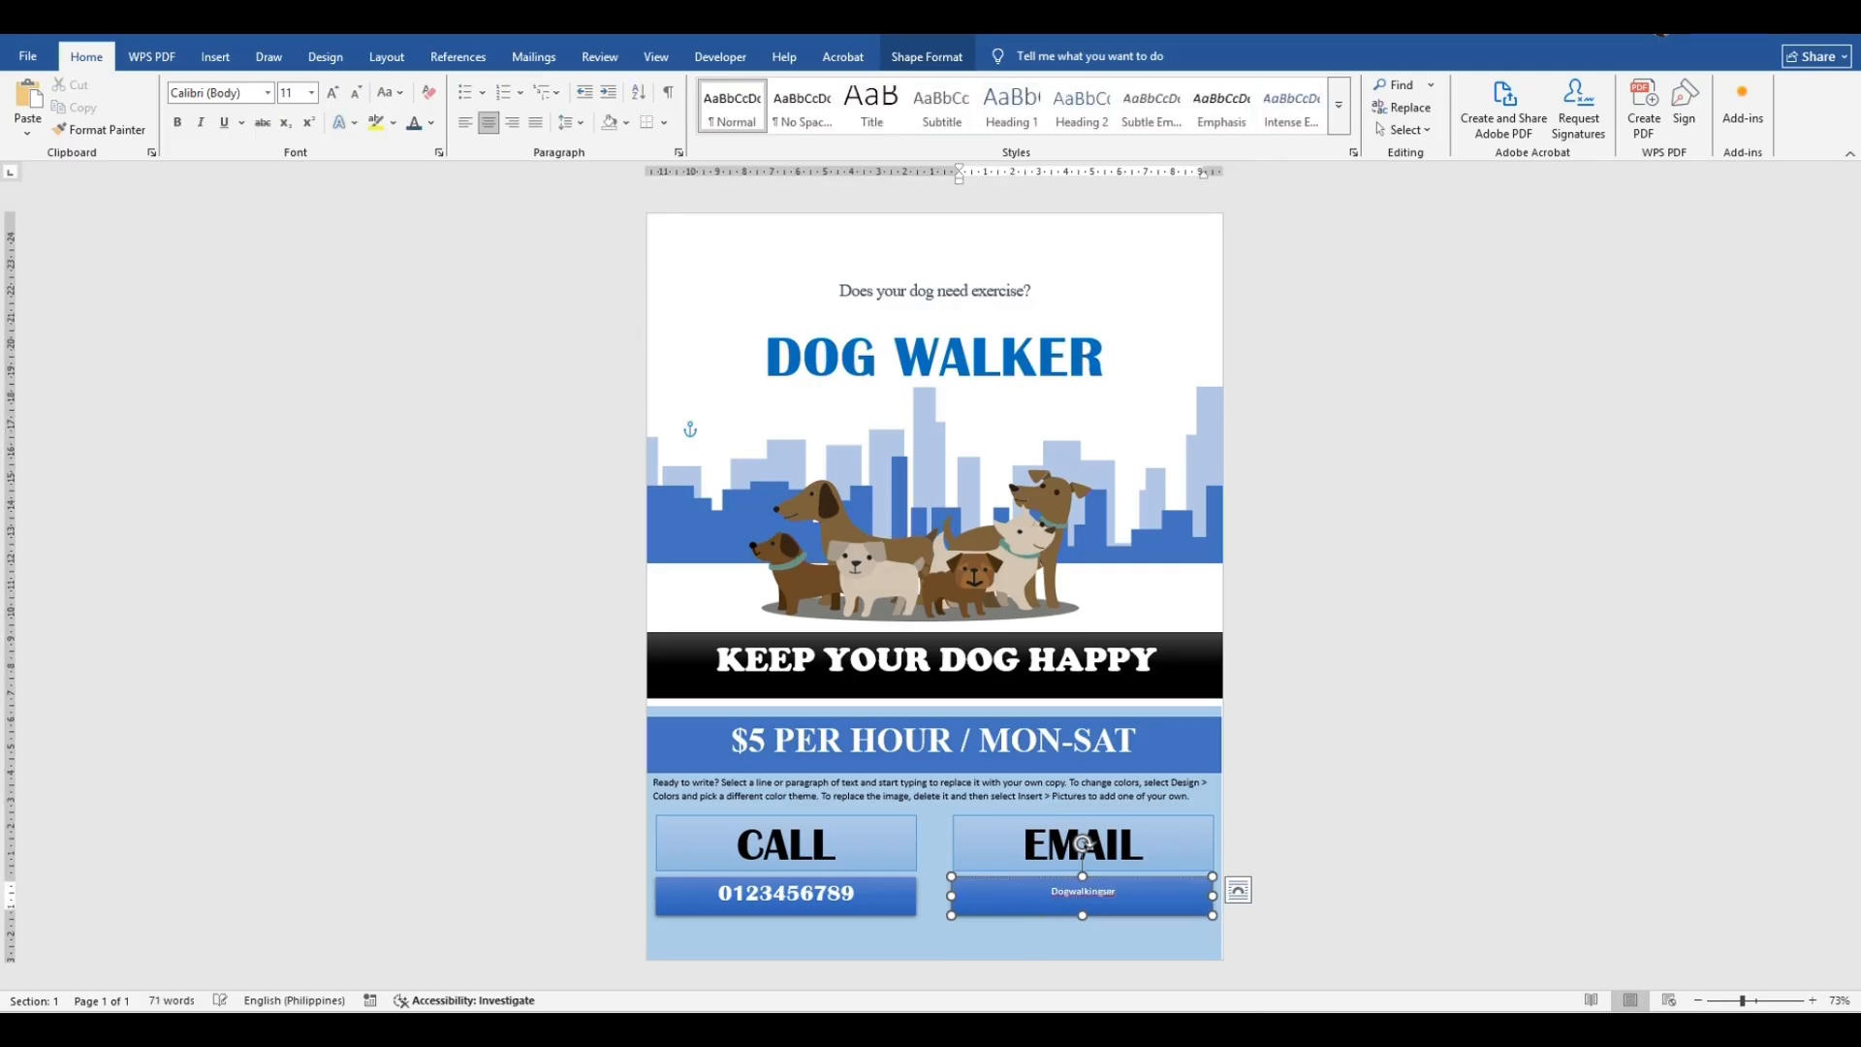
{"action": "type", "text": "@example.com"}
Step: Format the email address in Britannic Bold at size 16 so it fits on one line
{"action": "left_click_drag", "start_coordinate": [1168, 888], "coordinate": [1038, 893]}
{"action": "left_click", "coordinate": [296, 89]}
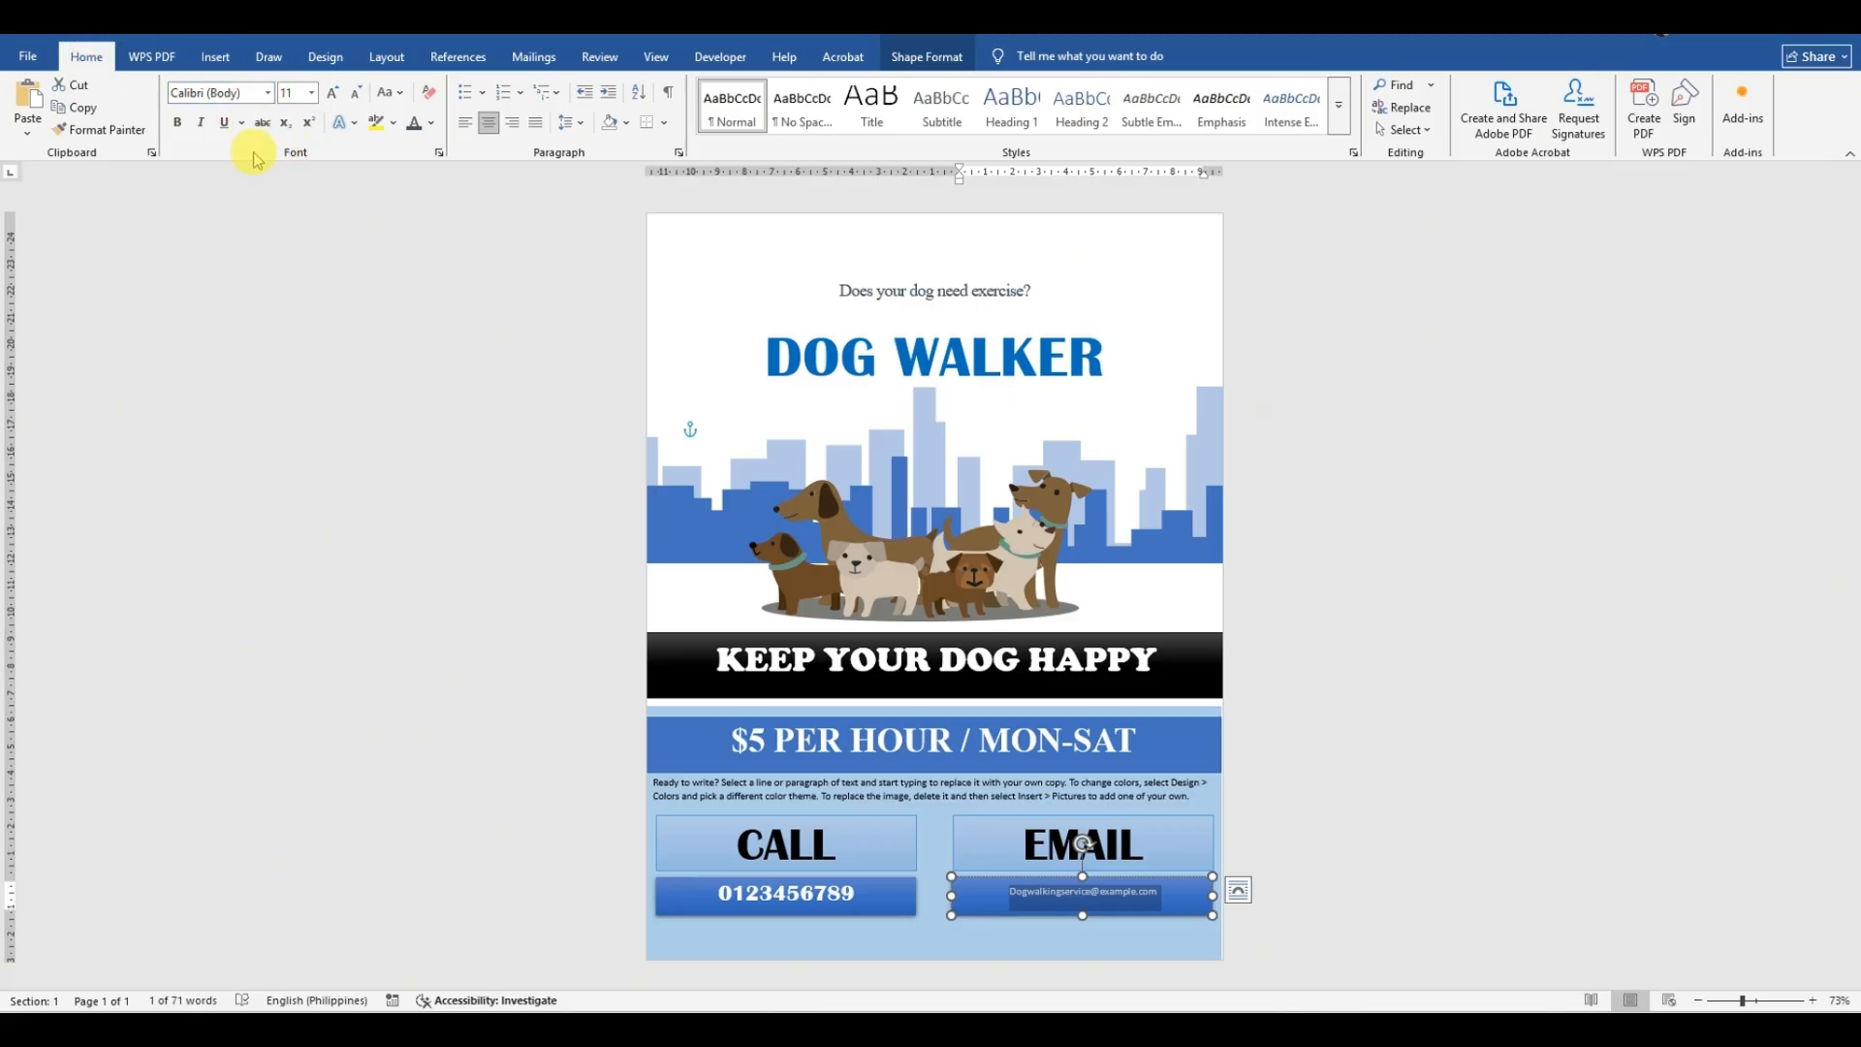
{"action": "left_click", "coordinate": [269, 93]}
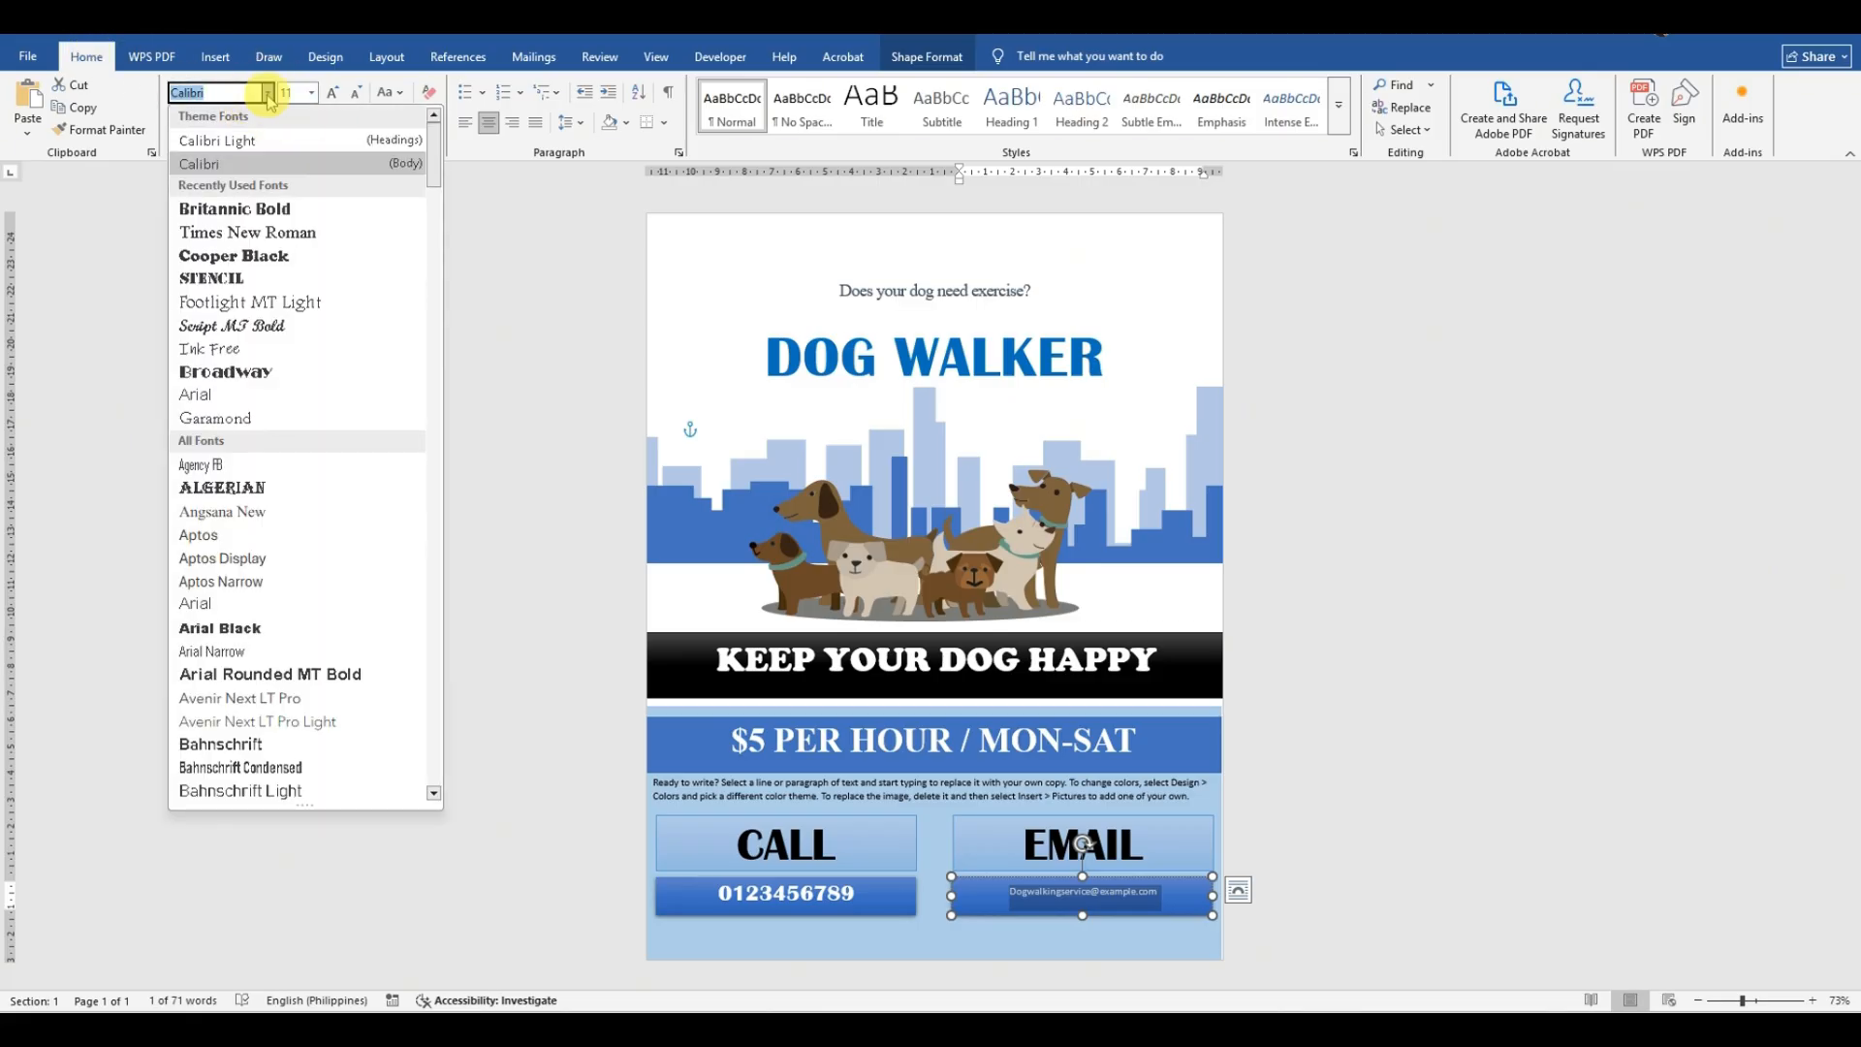
{"action": "left_click", "coordinate": [271, 199]}
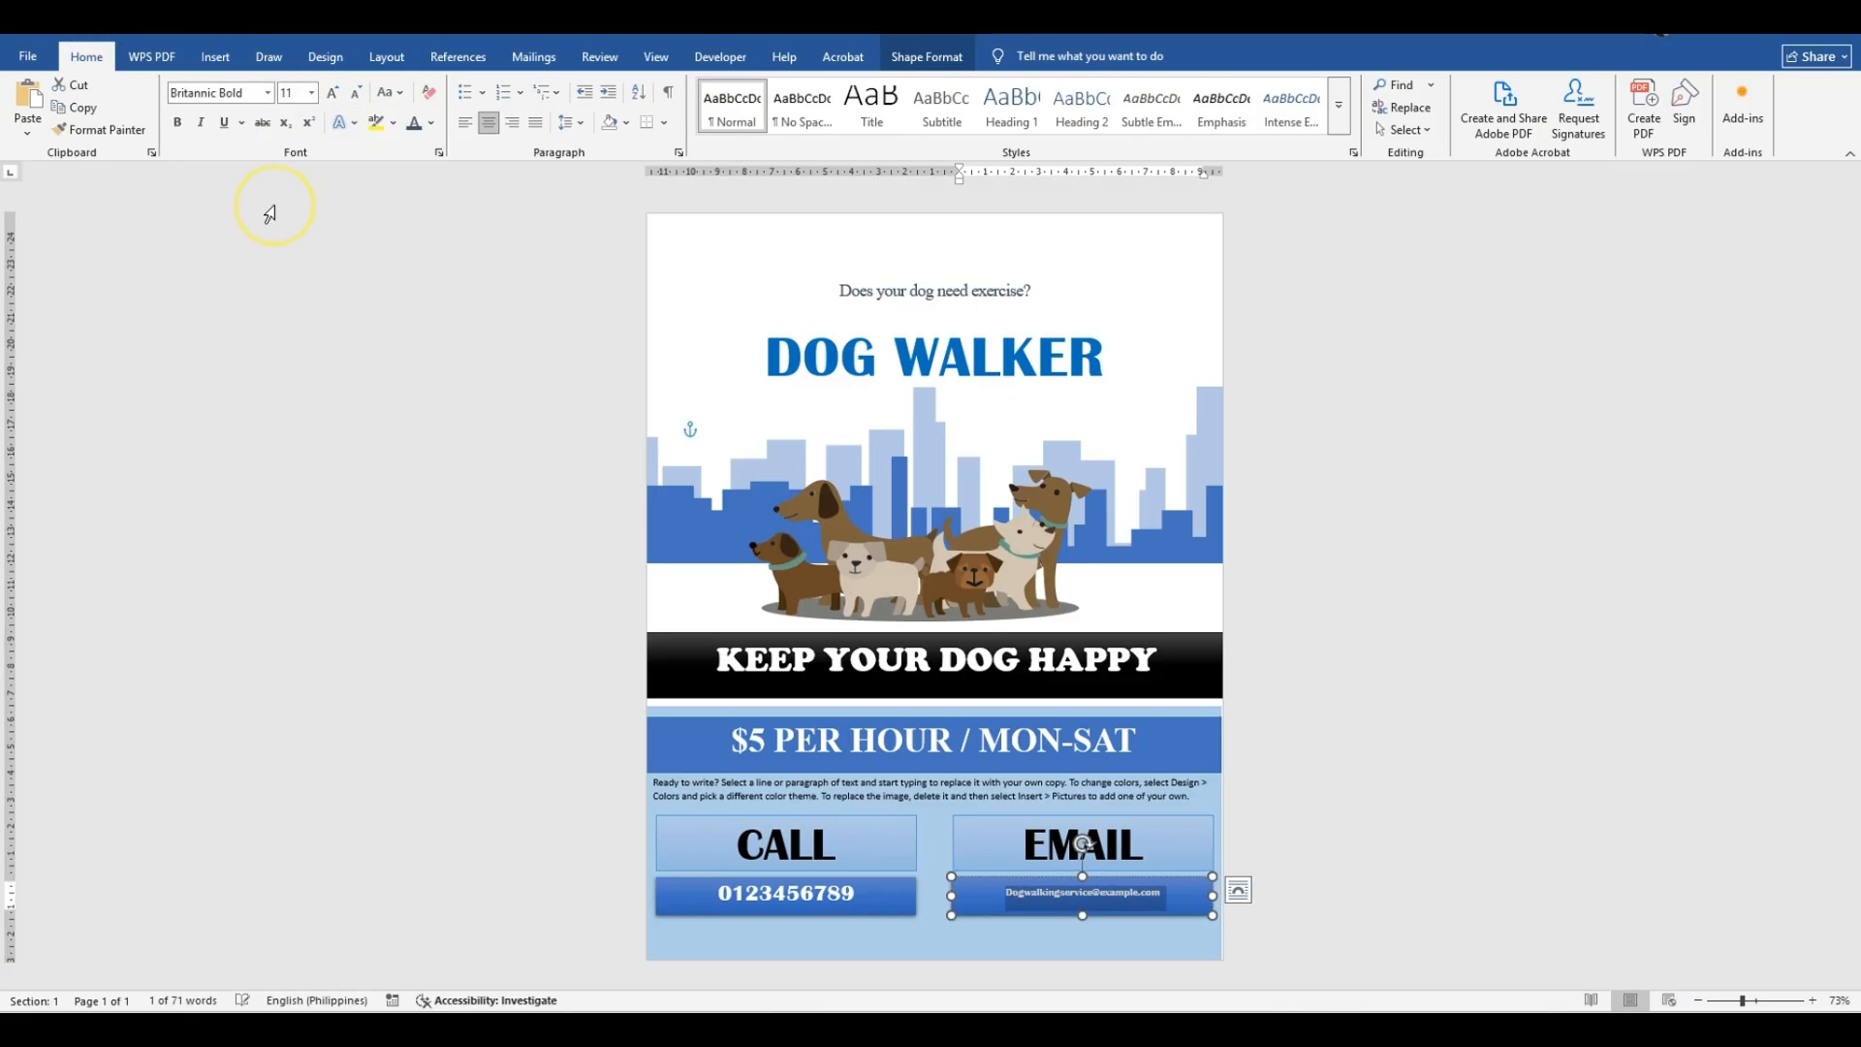
{"action": "left_click", "coordinate": [311, 93]}
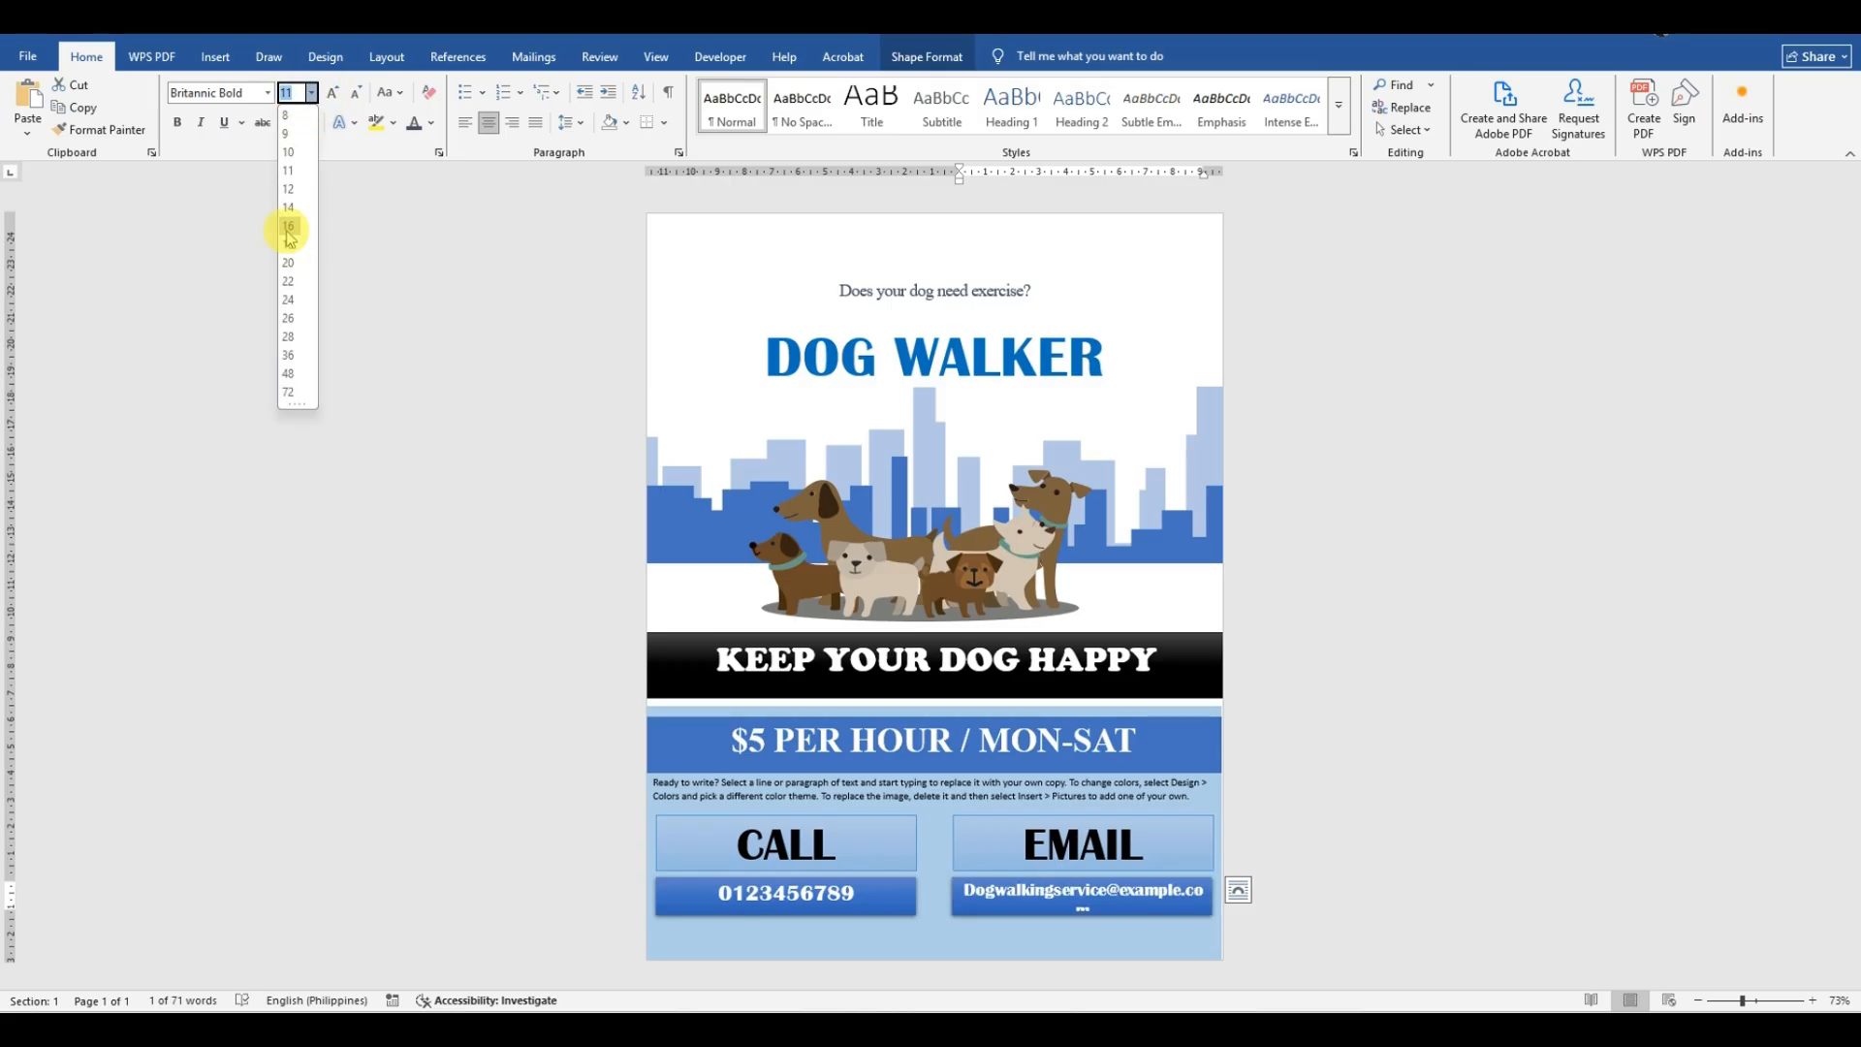
{"action": "left_click", "coordinate": [289, 227]}
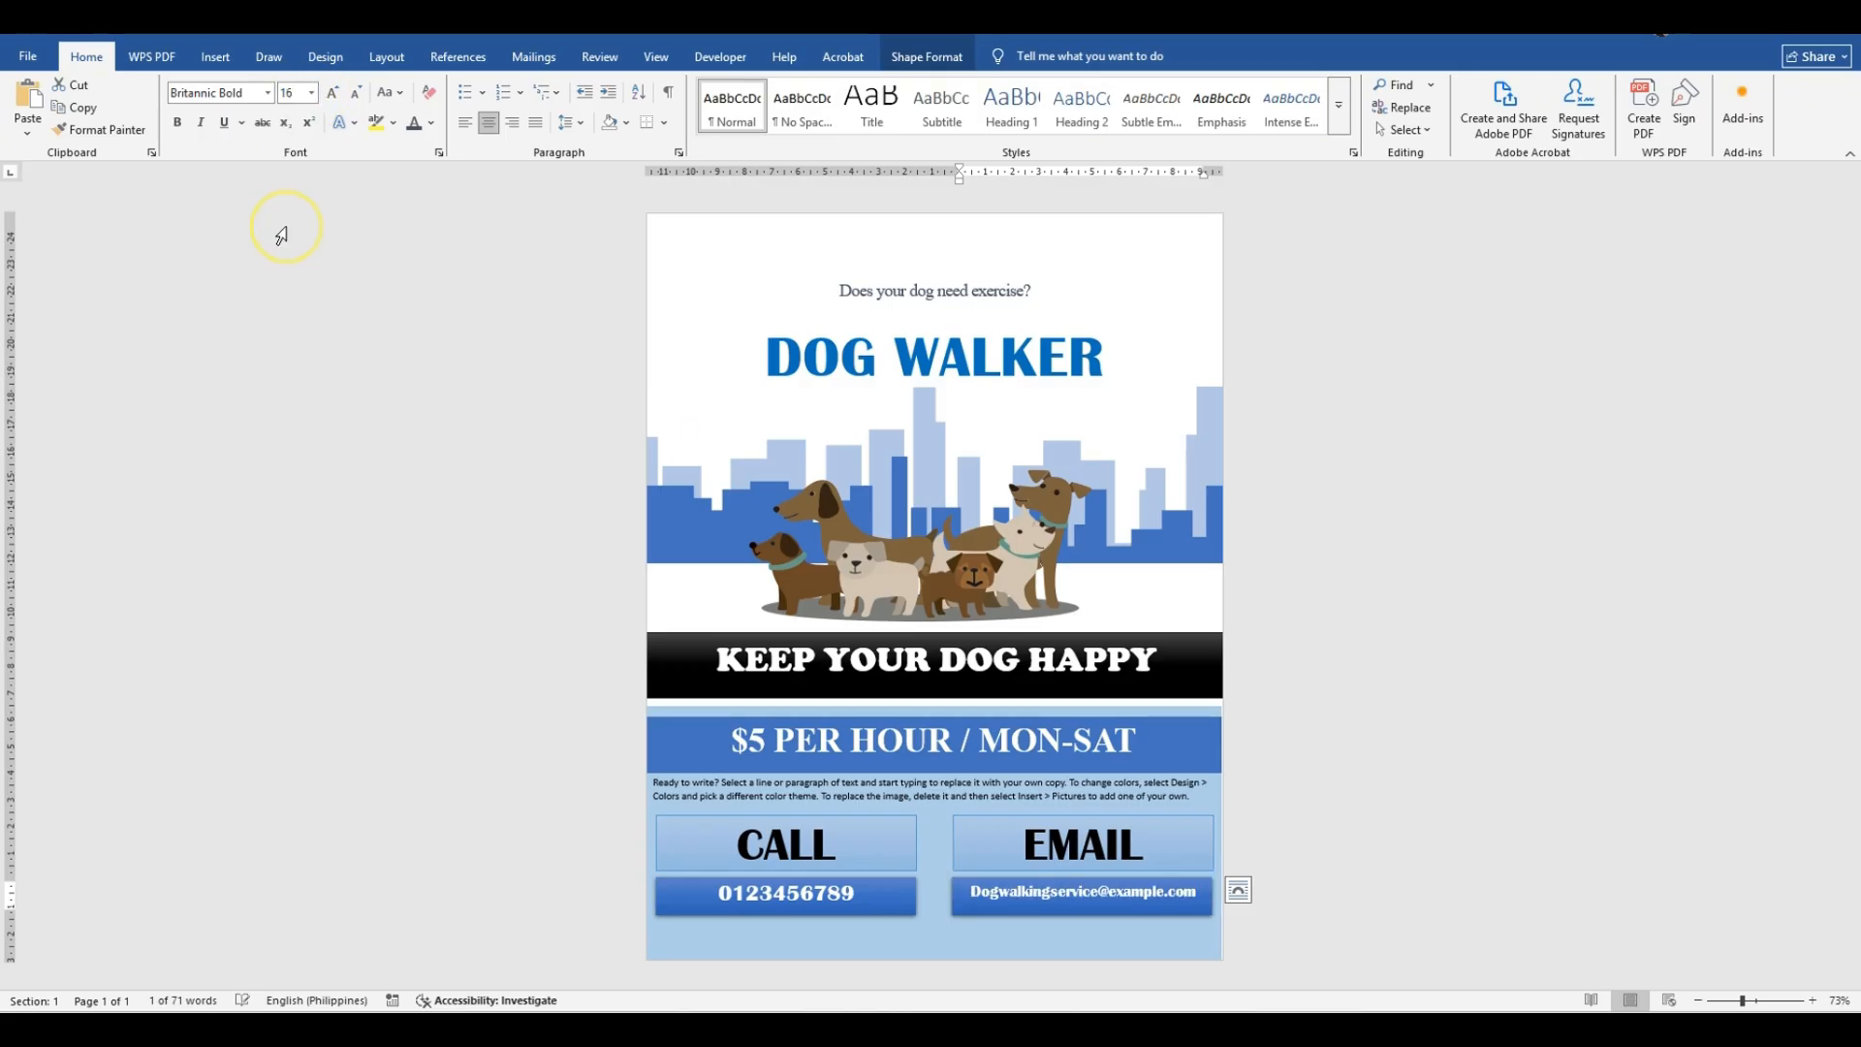
Step: Change the first letter of the email address beneath EMAIL to lowercase
{"action": "left_click", "coordinate": [975, 904]}
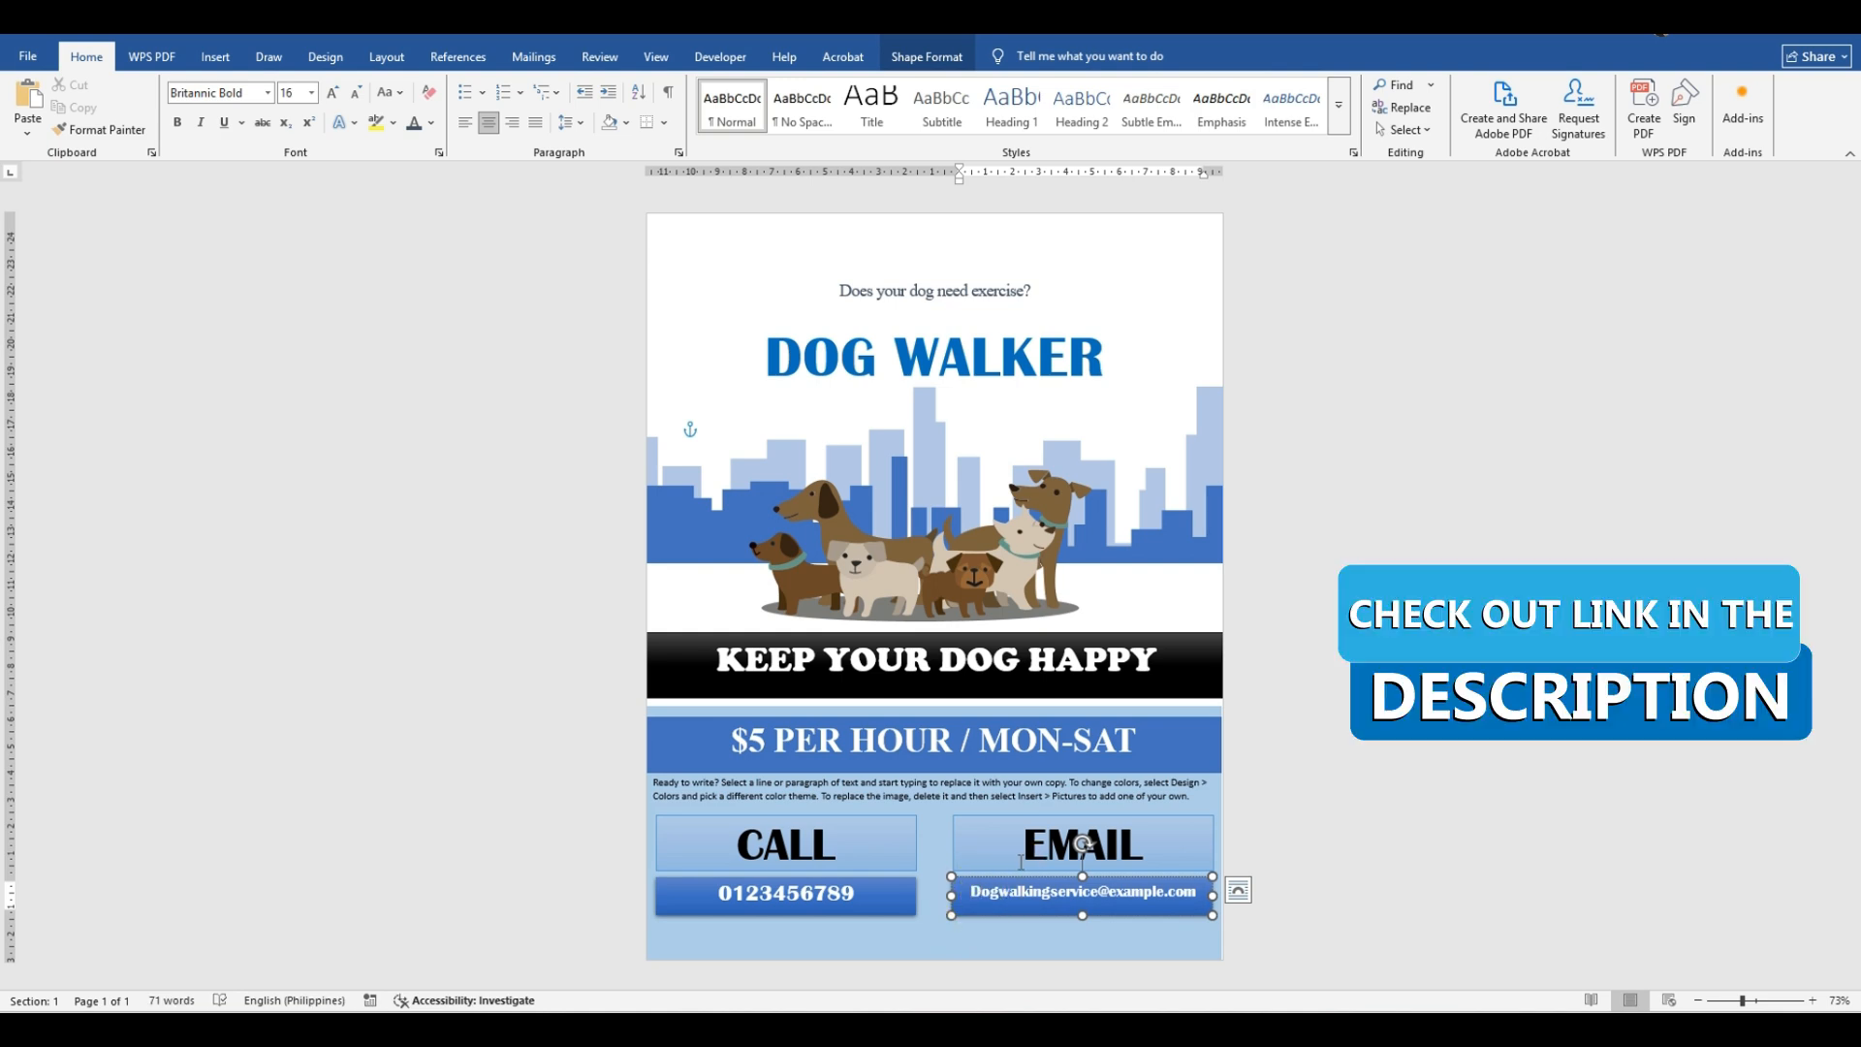
{"action": "left_click", "coordinate": [979, 932]}
{"action": "left_click", "coordinate": [1136, 863]}
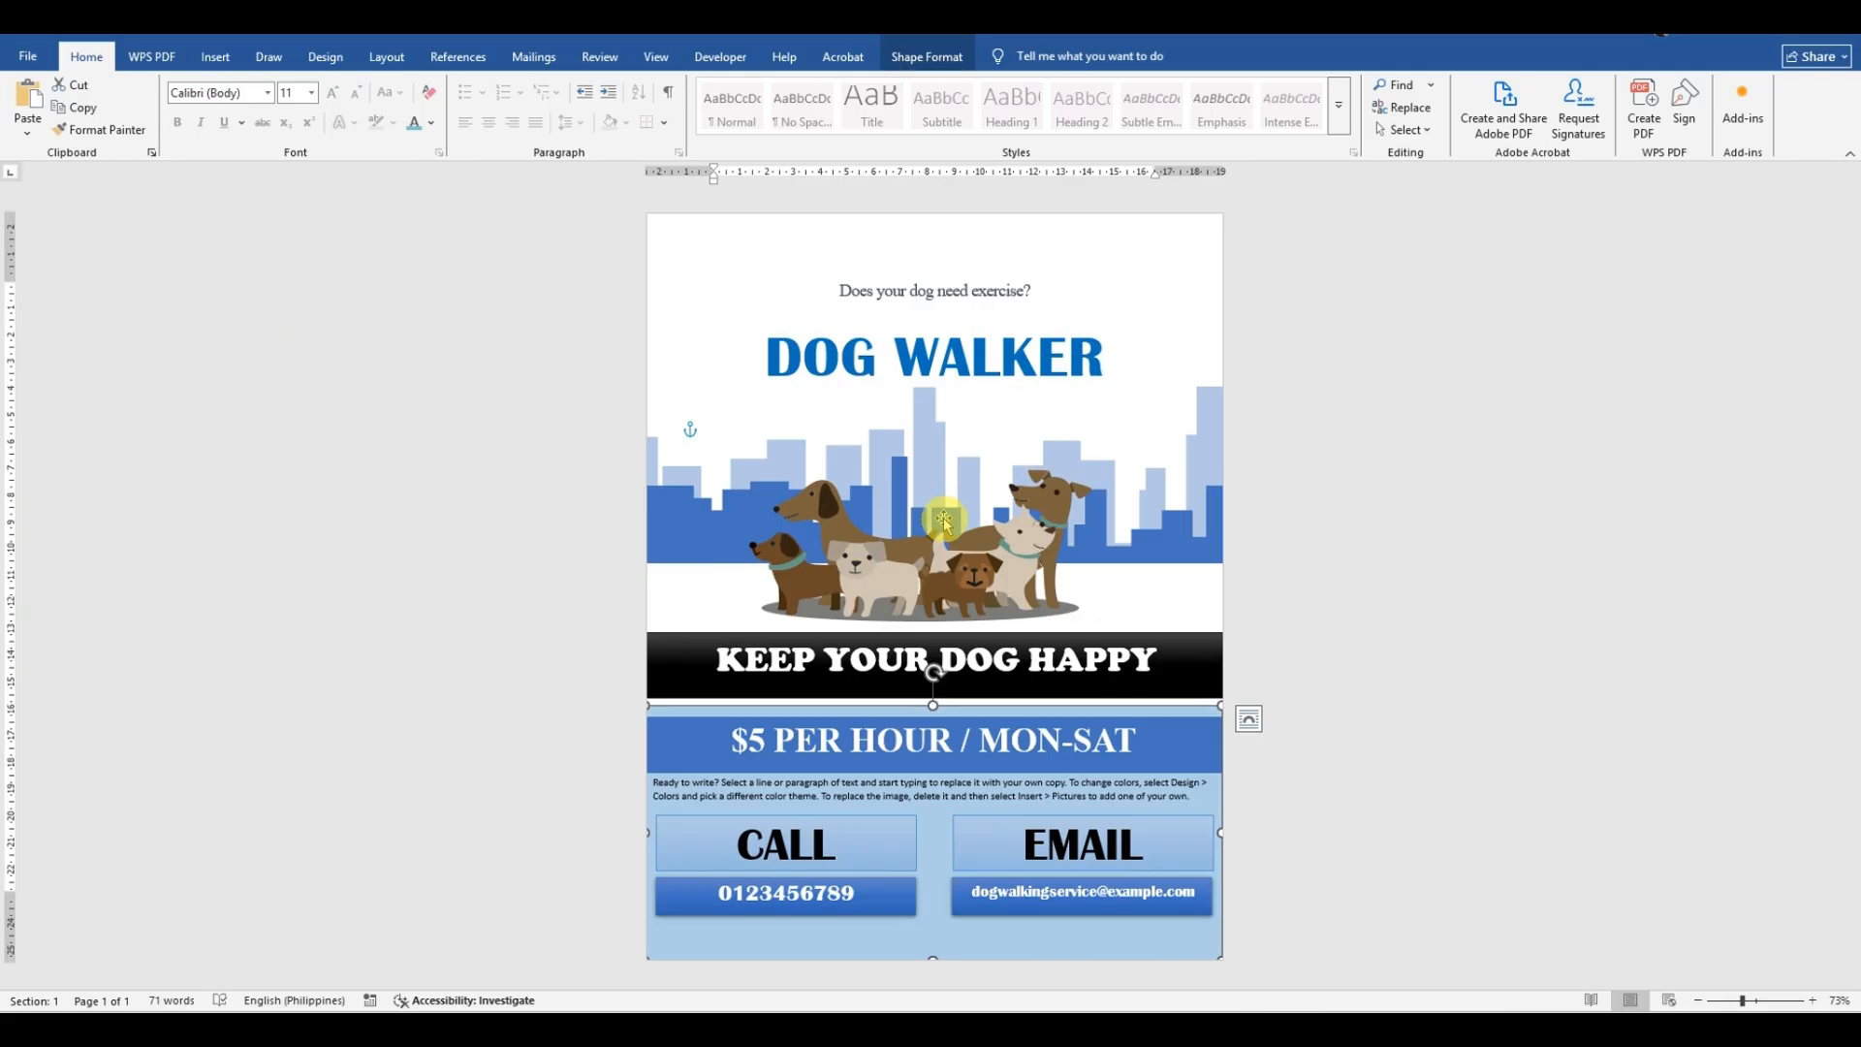
{"action": "left_click", "coordinate": [1174, 660]}
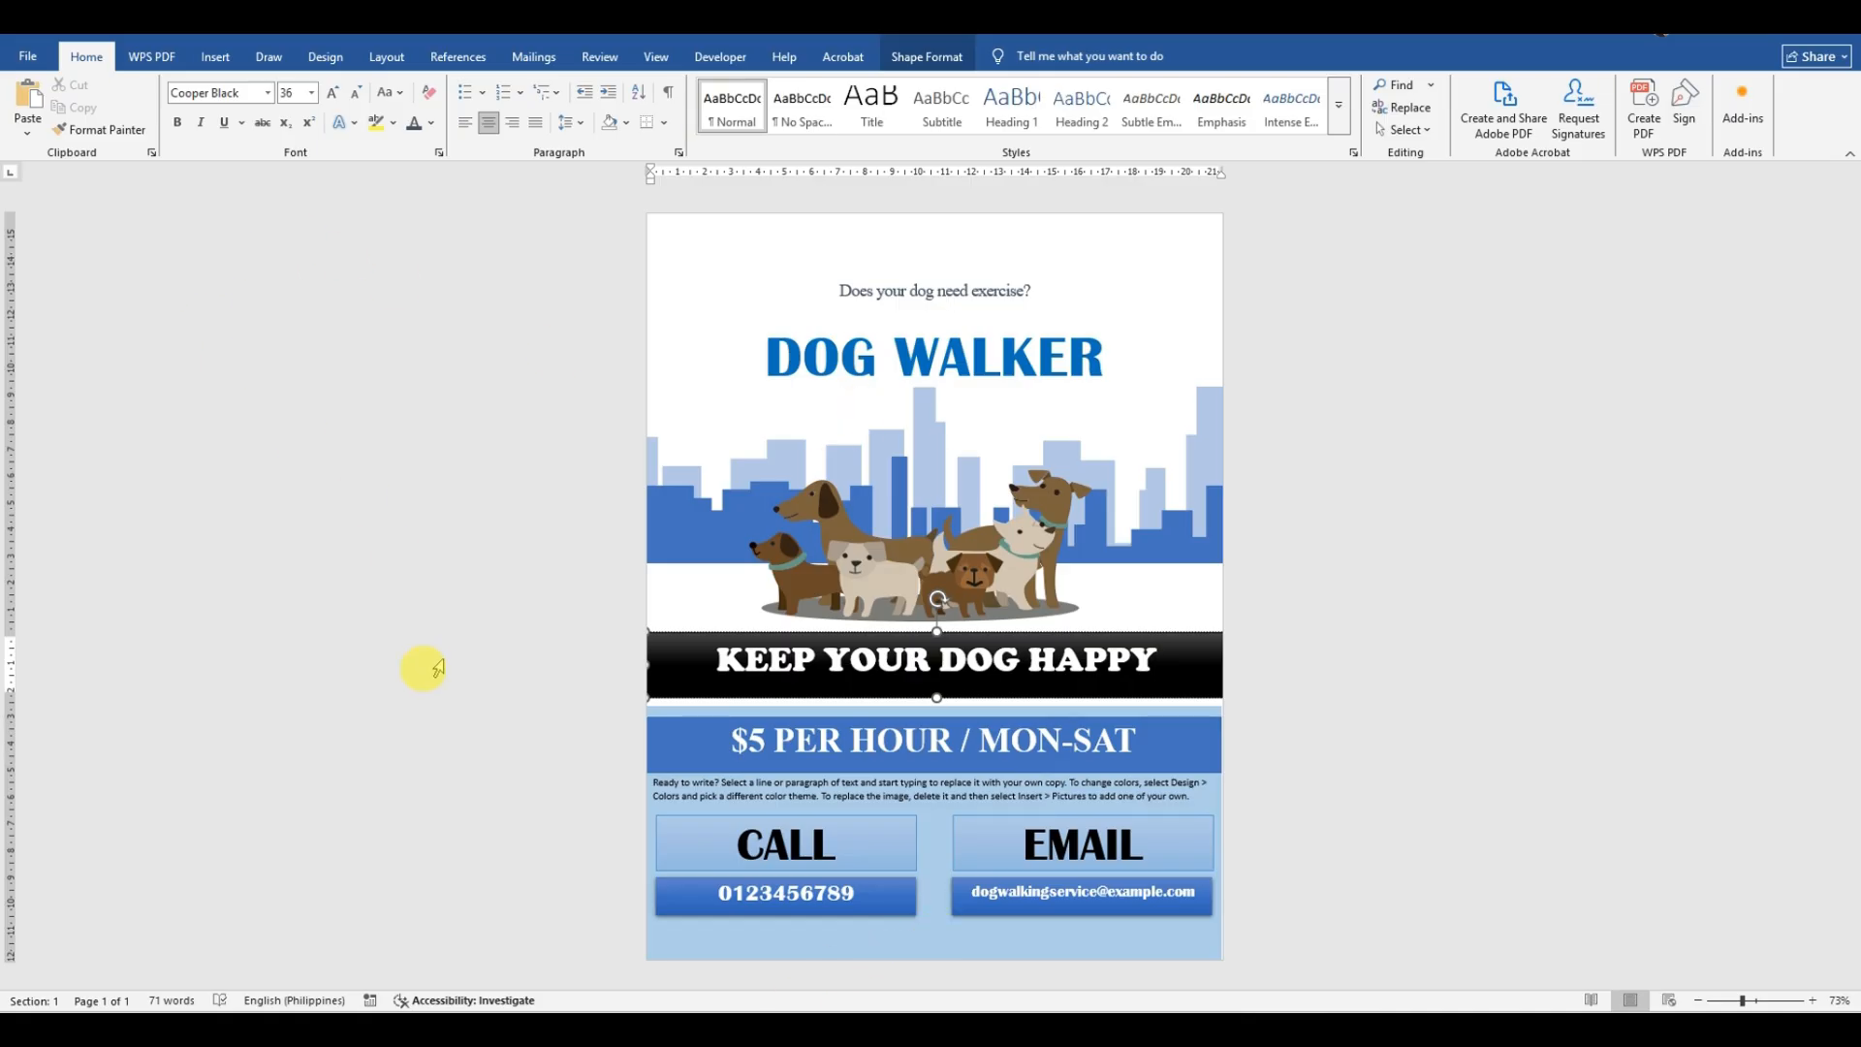
{"action": "left_click", "coordinate": [215, 56]}
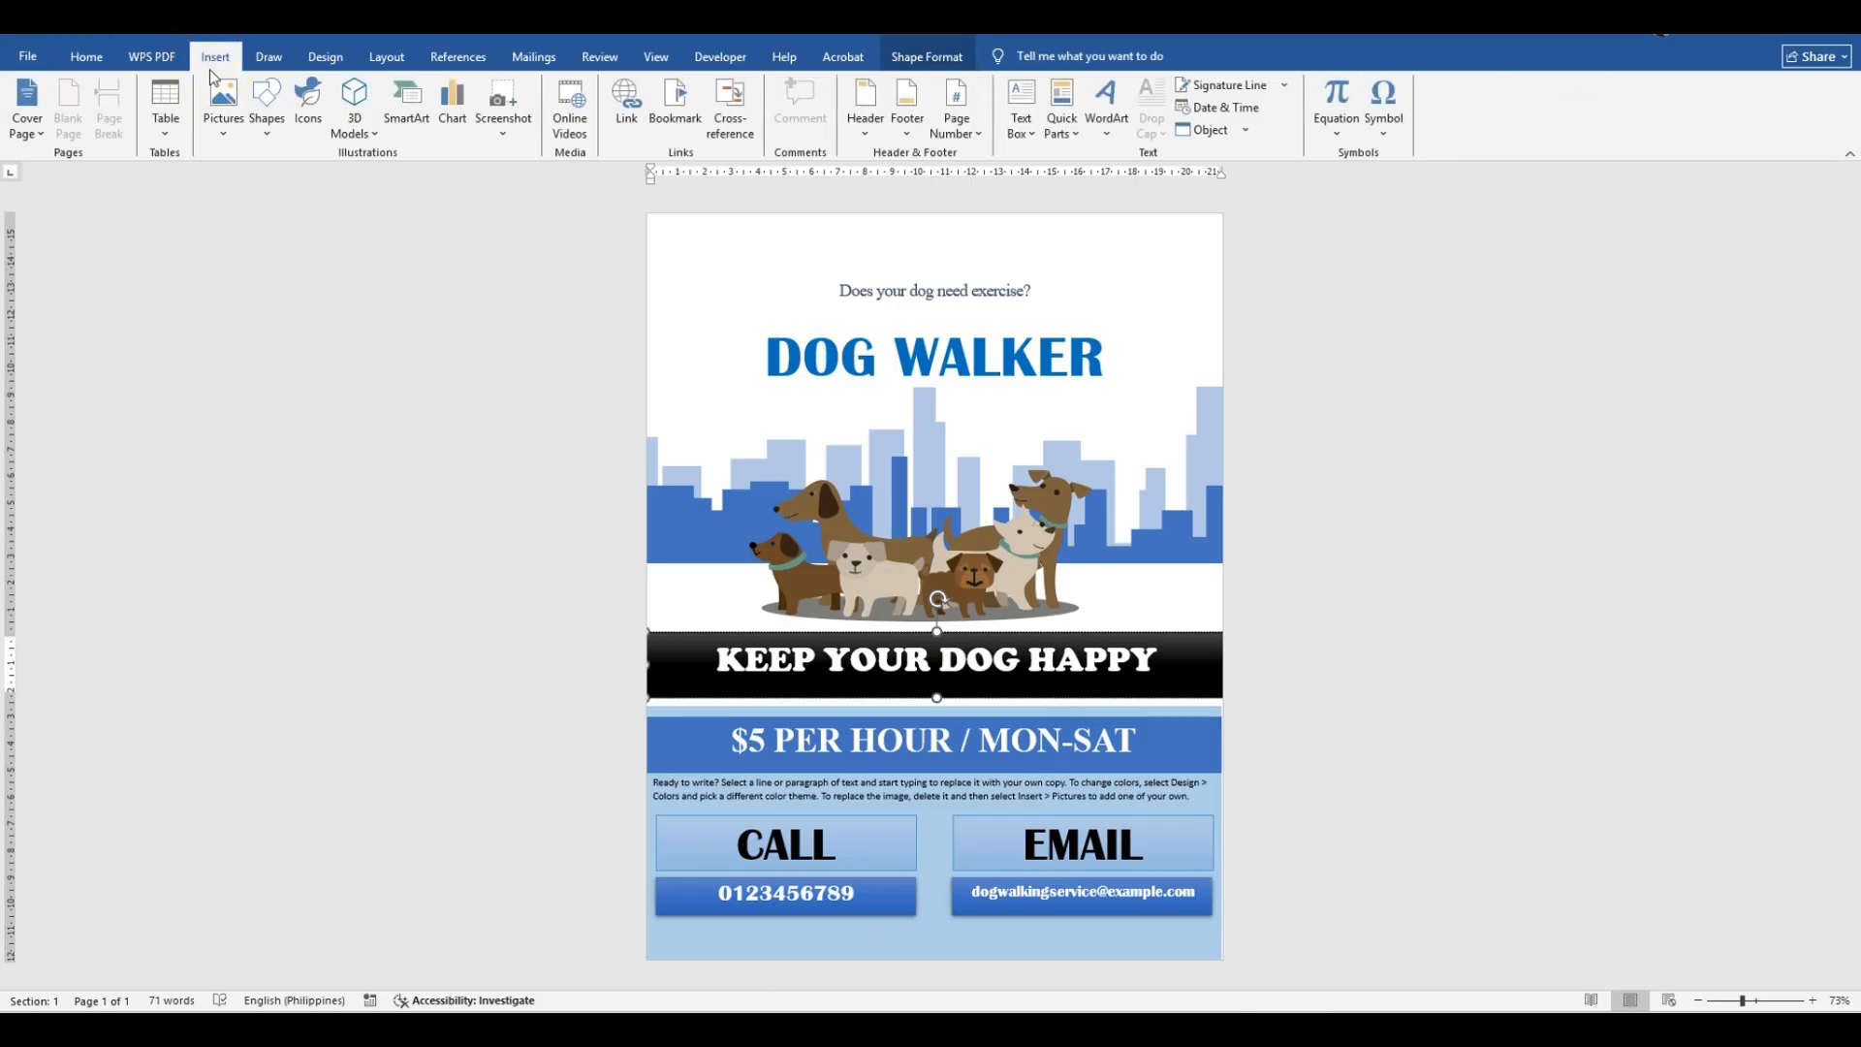
{"action": "left_click", "coordinate": [1022, 109]}
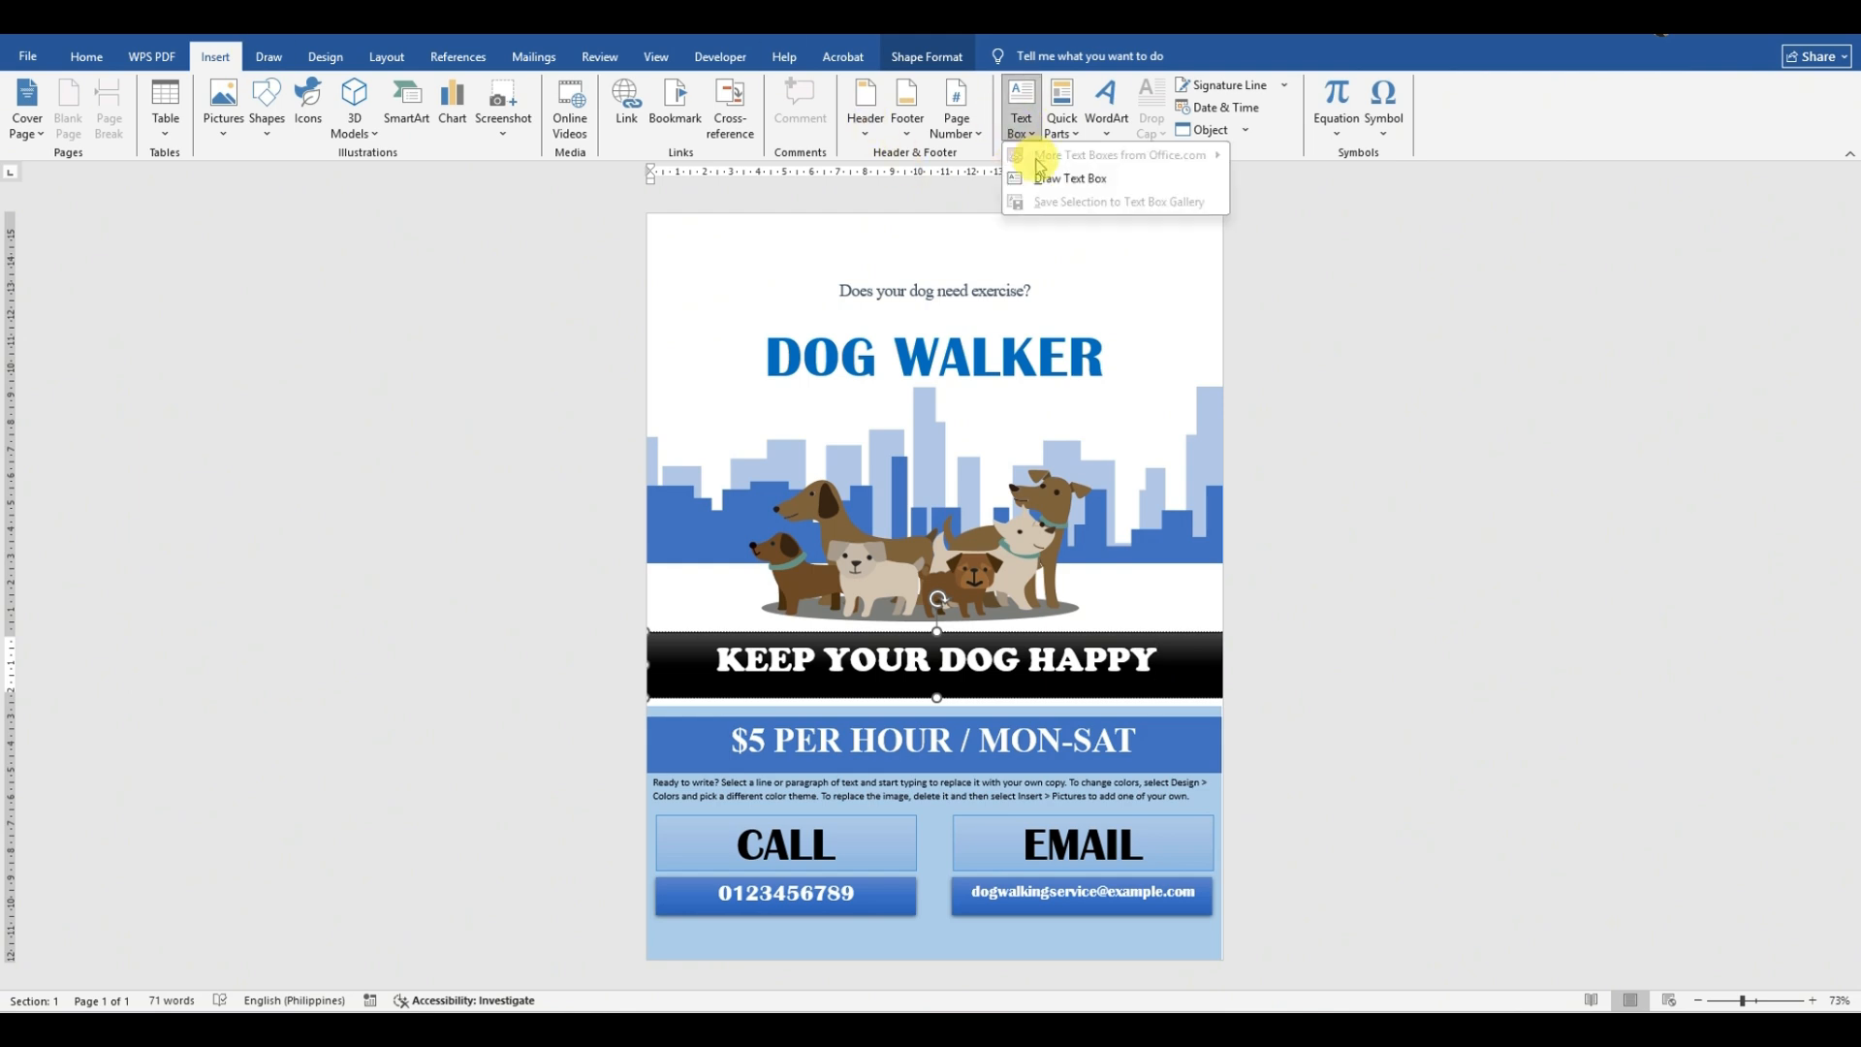
{"action": "left_click", "coordinate": [1026, 97]}
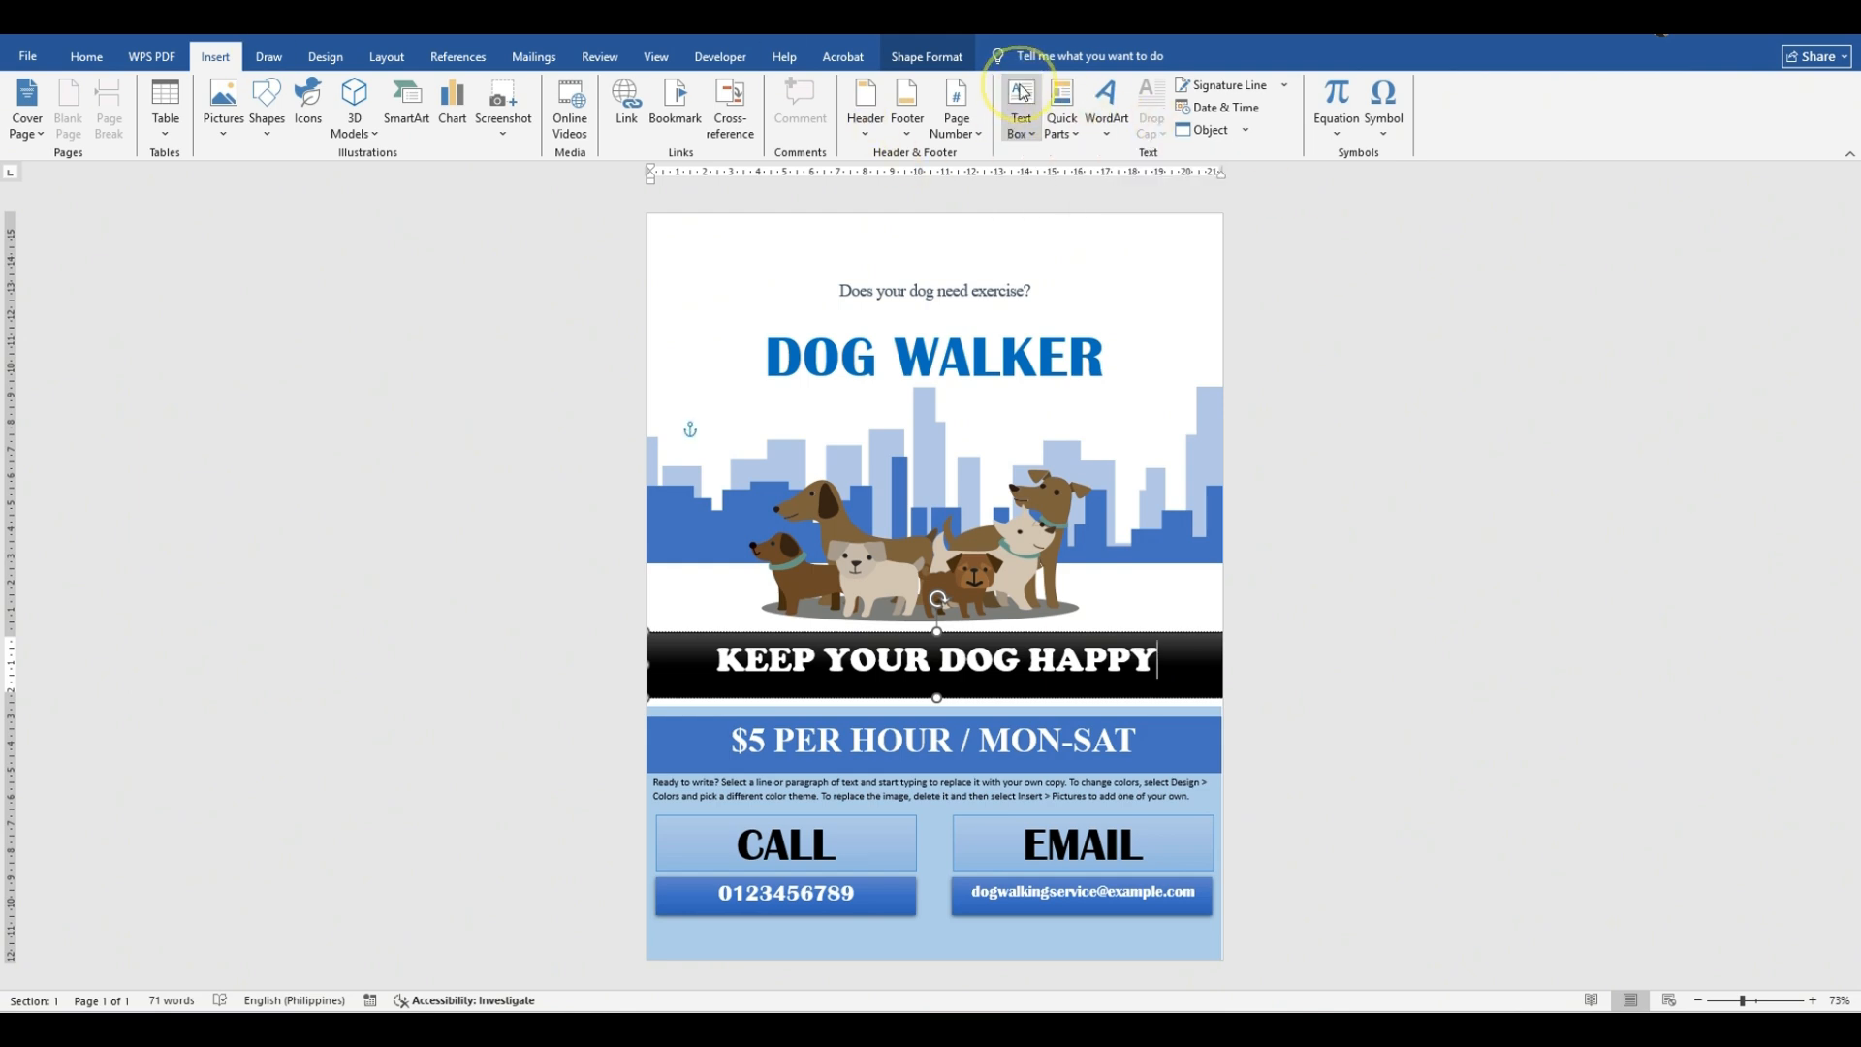
{"action": "left_click", "coordinate": [1022, 101]}
{"action": "left_click", "coordinate": [1051, 180]}
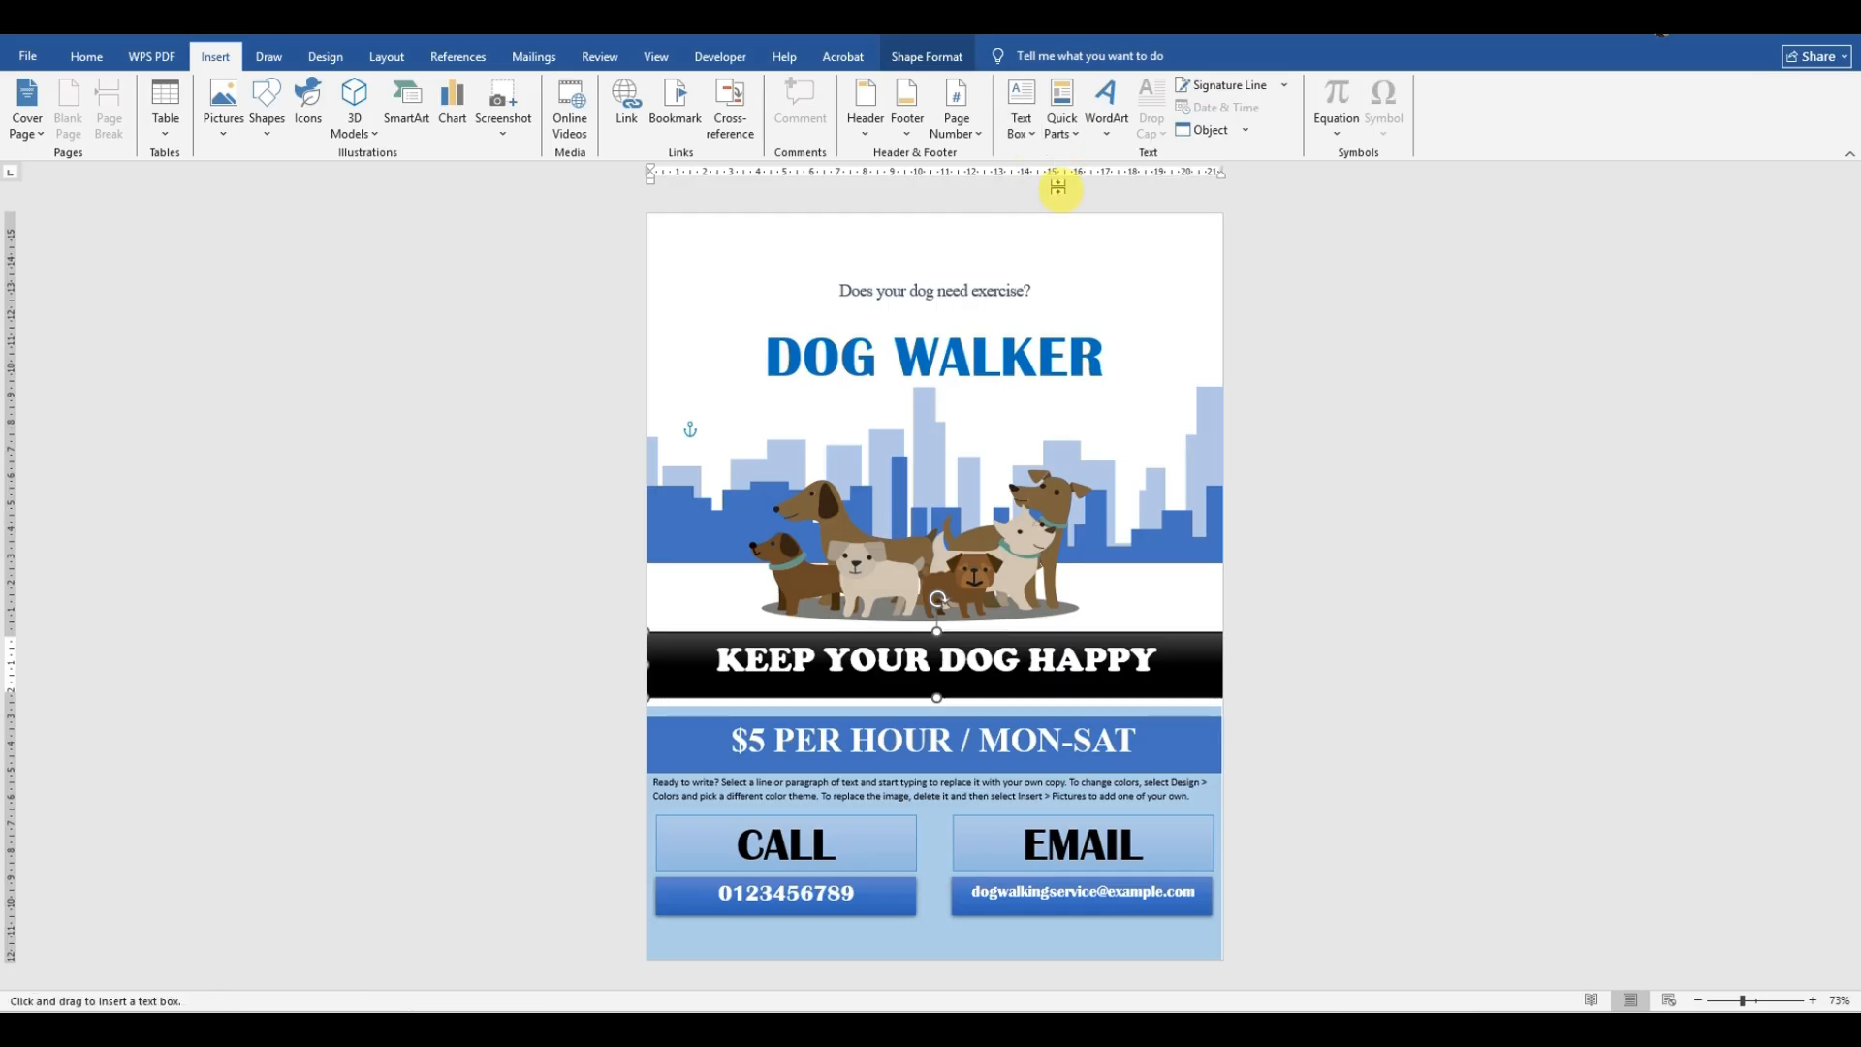
{"action": "left_click_drag", "start_coordinate": [809, 928], "coordinate": [1054, 955]}
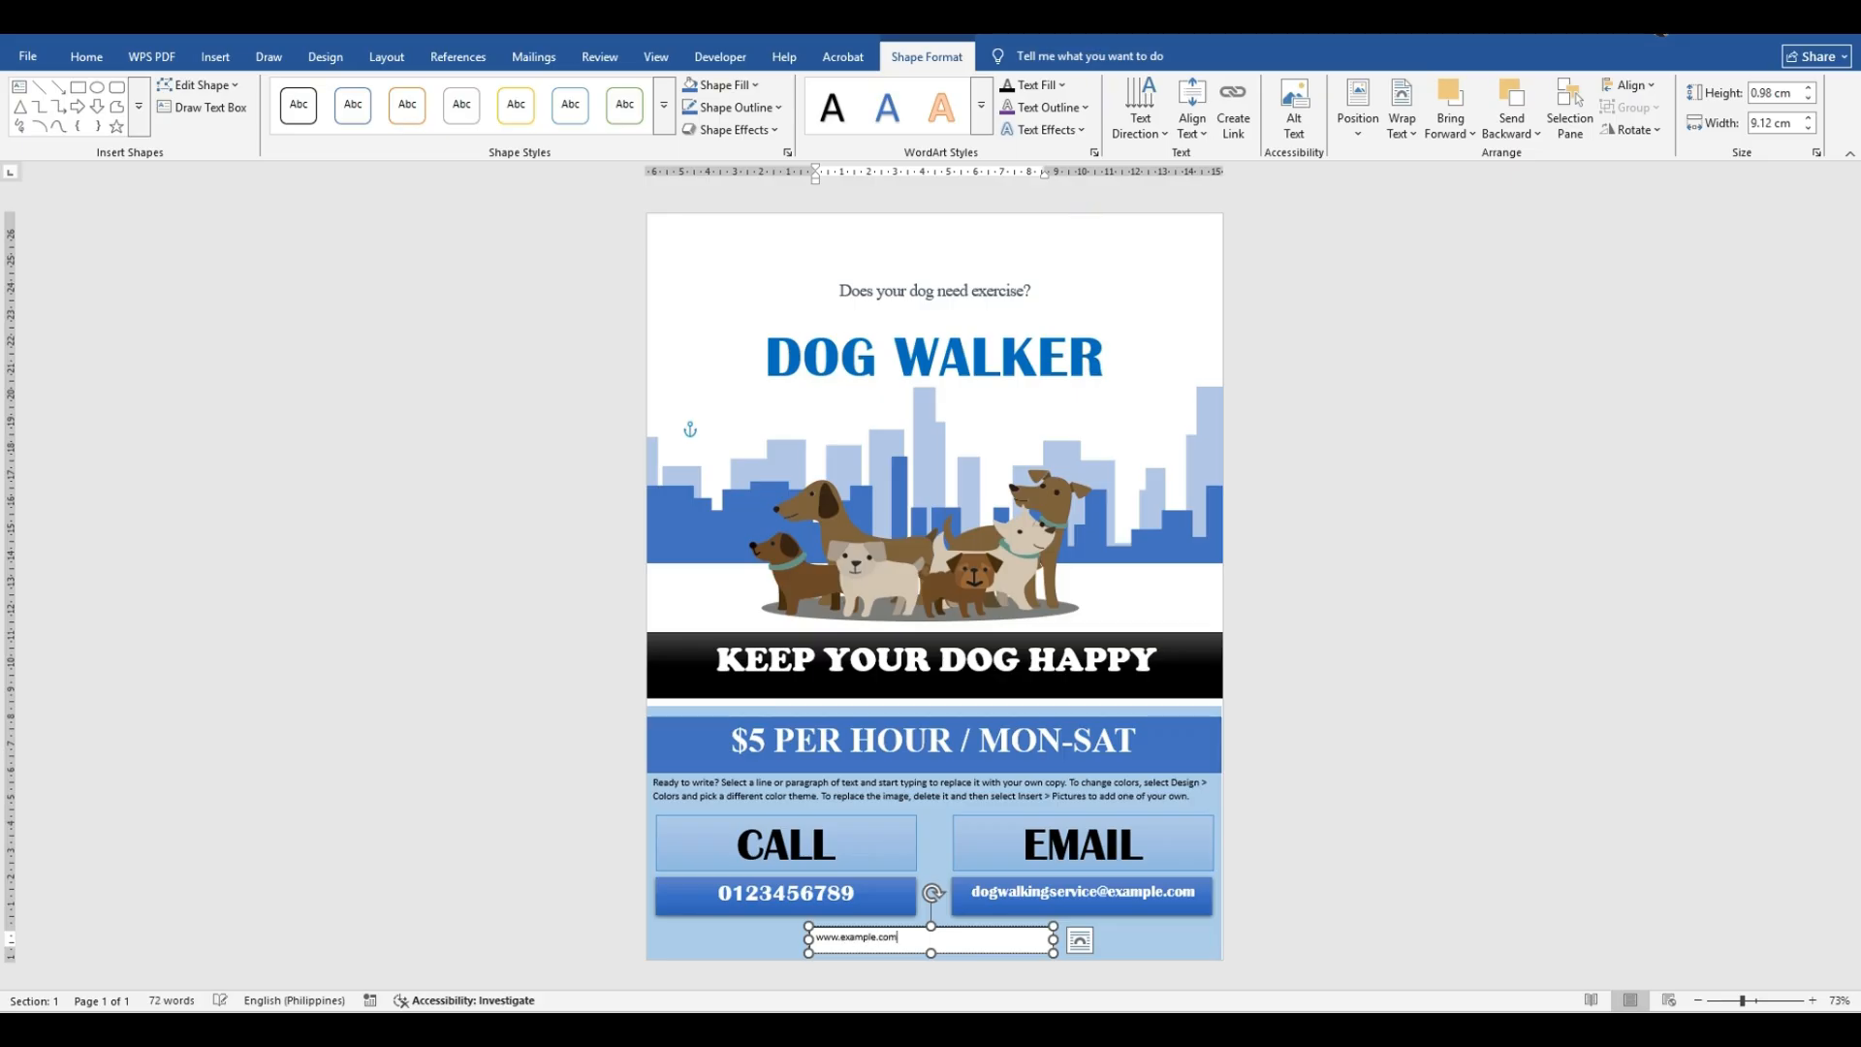
{"action": "triple_click", "coordinate": [978, 943]}
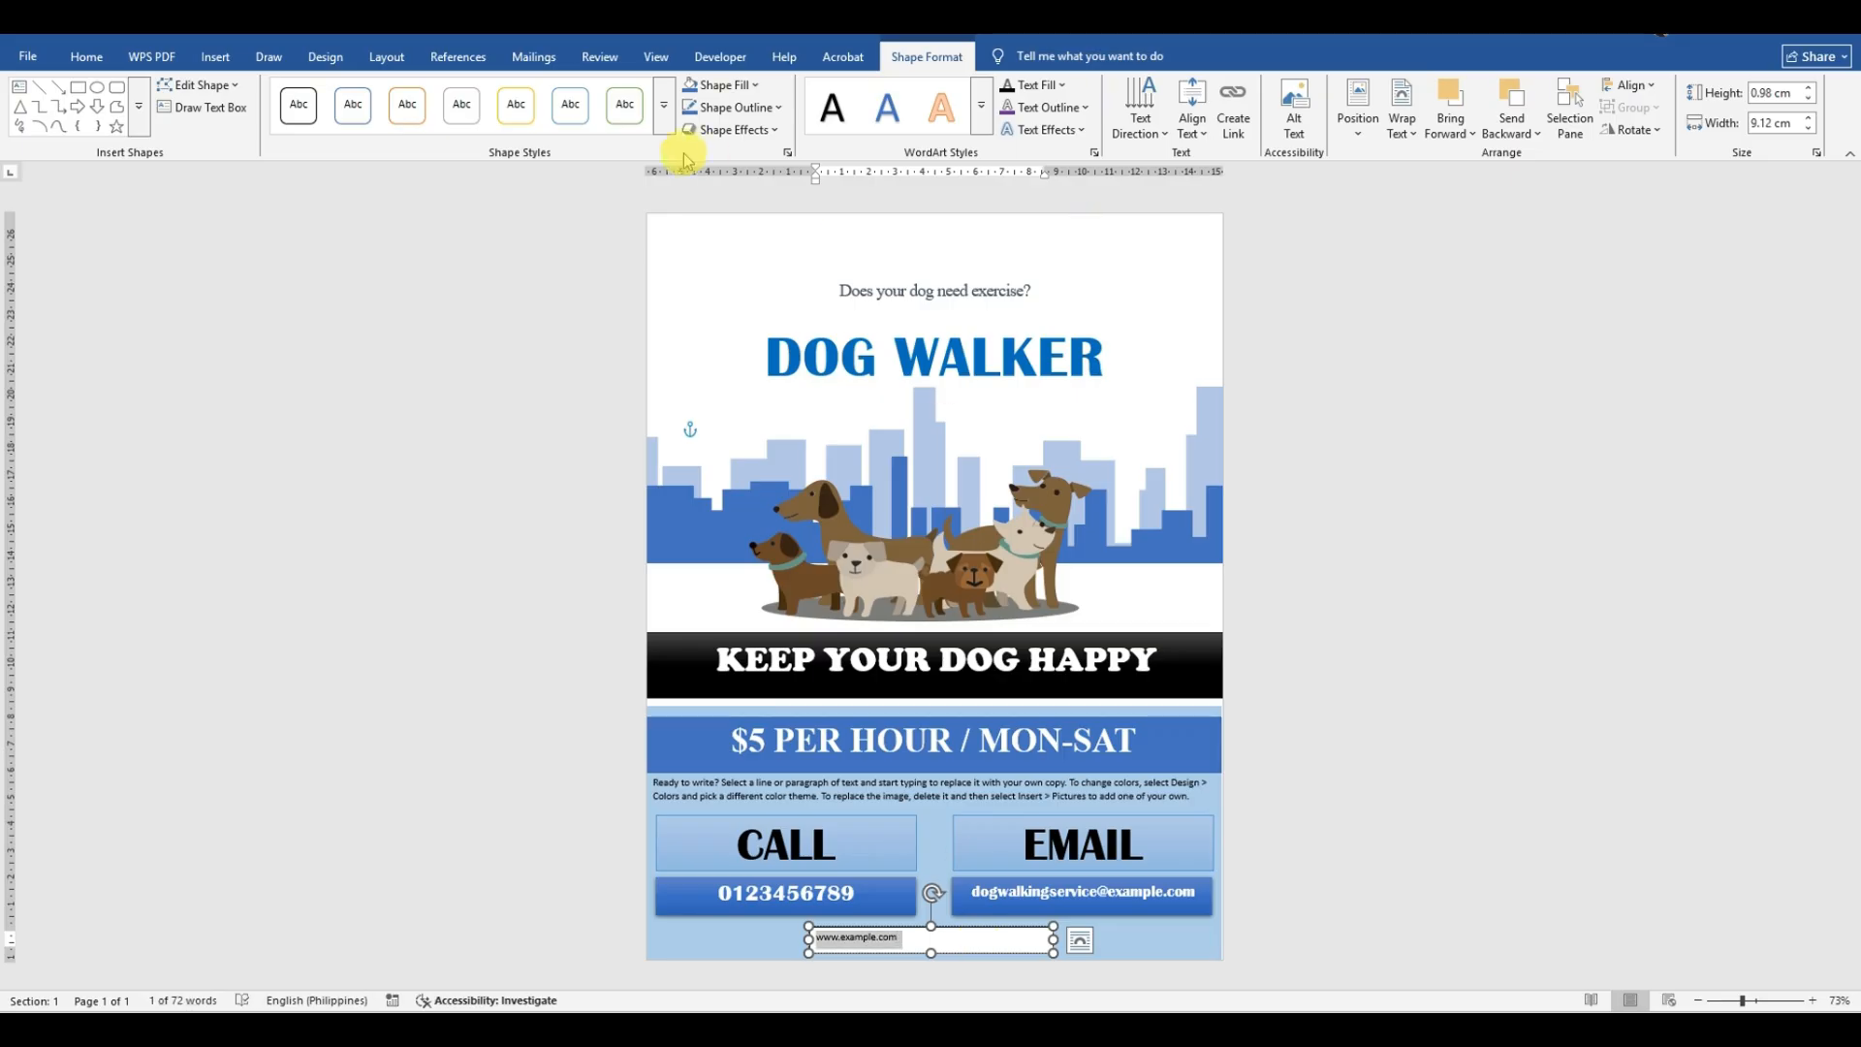
{"action": "left_click", "coordinate": [93, 58]}
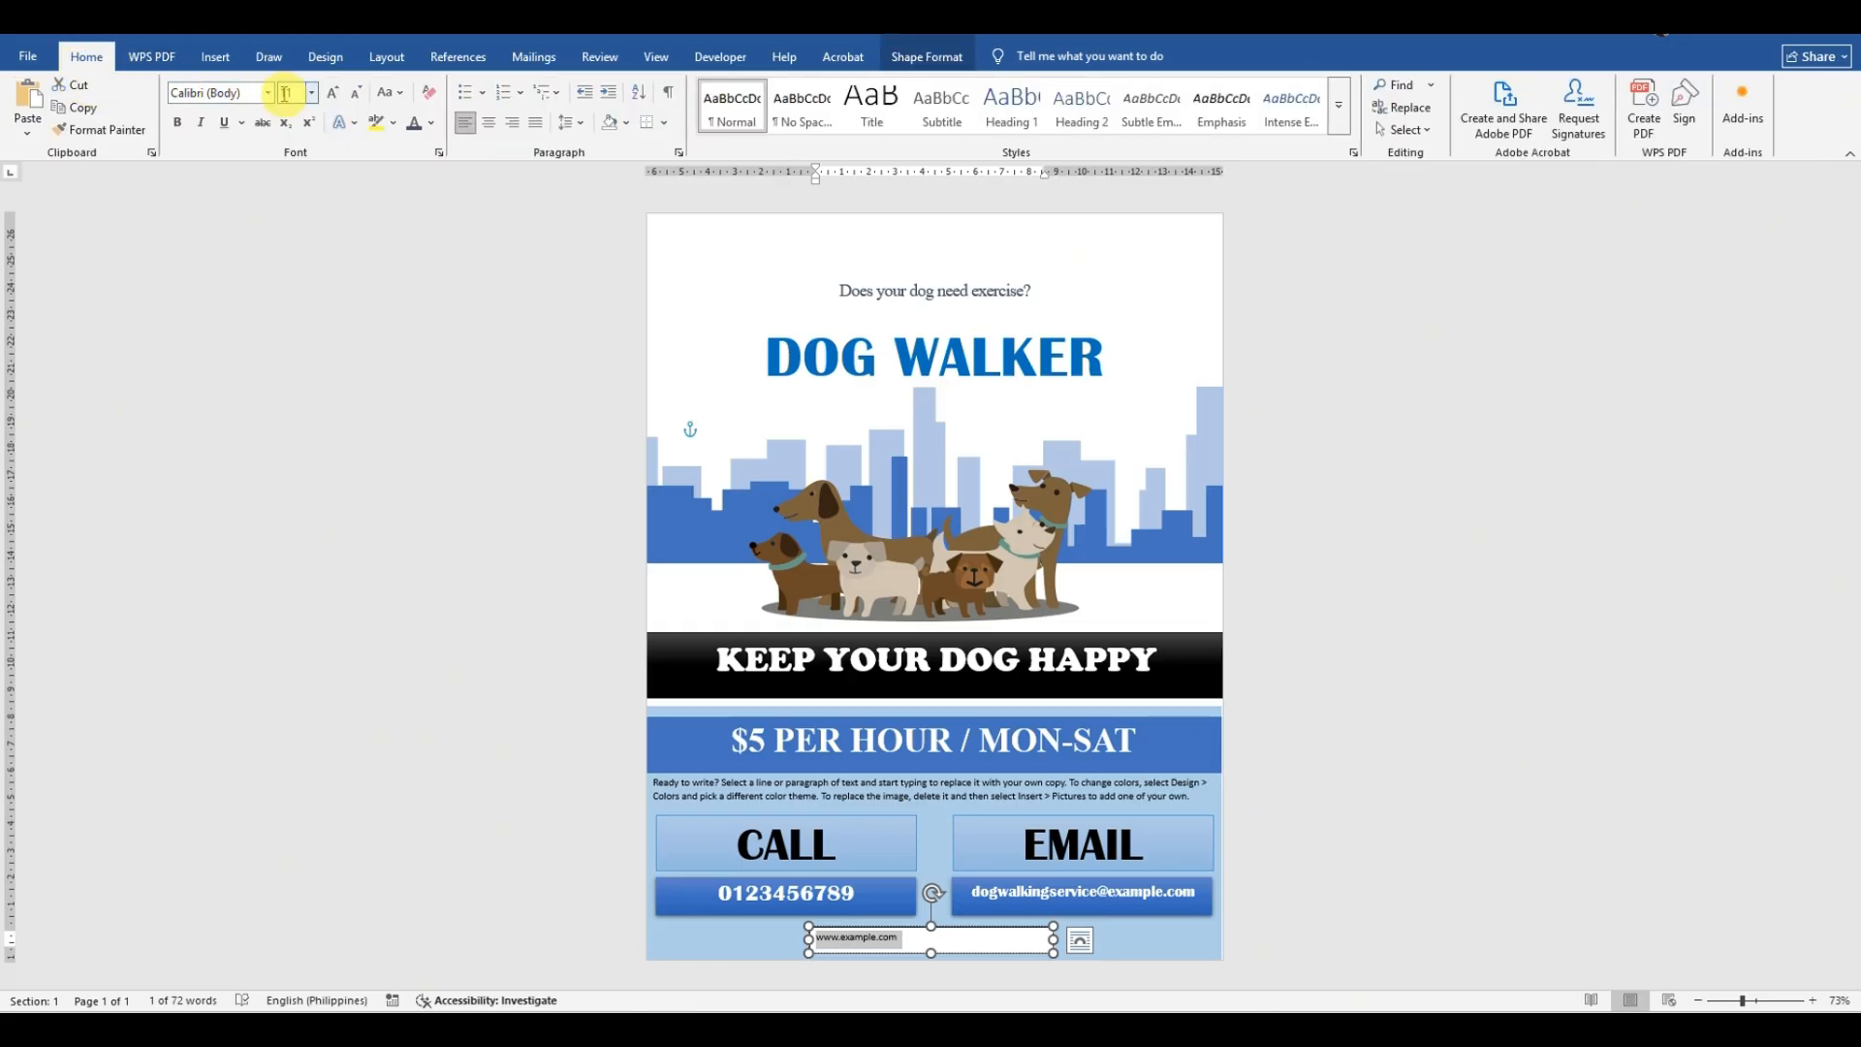
{"action": "left_click", "coordinate": [267, 92]}
{"action": "left_click", "coordinate": [266, 207]}
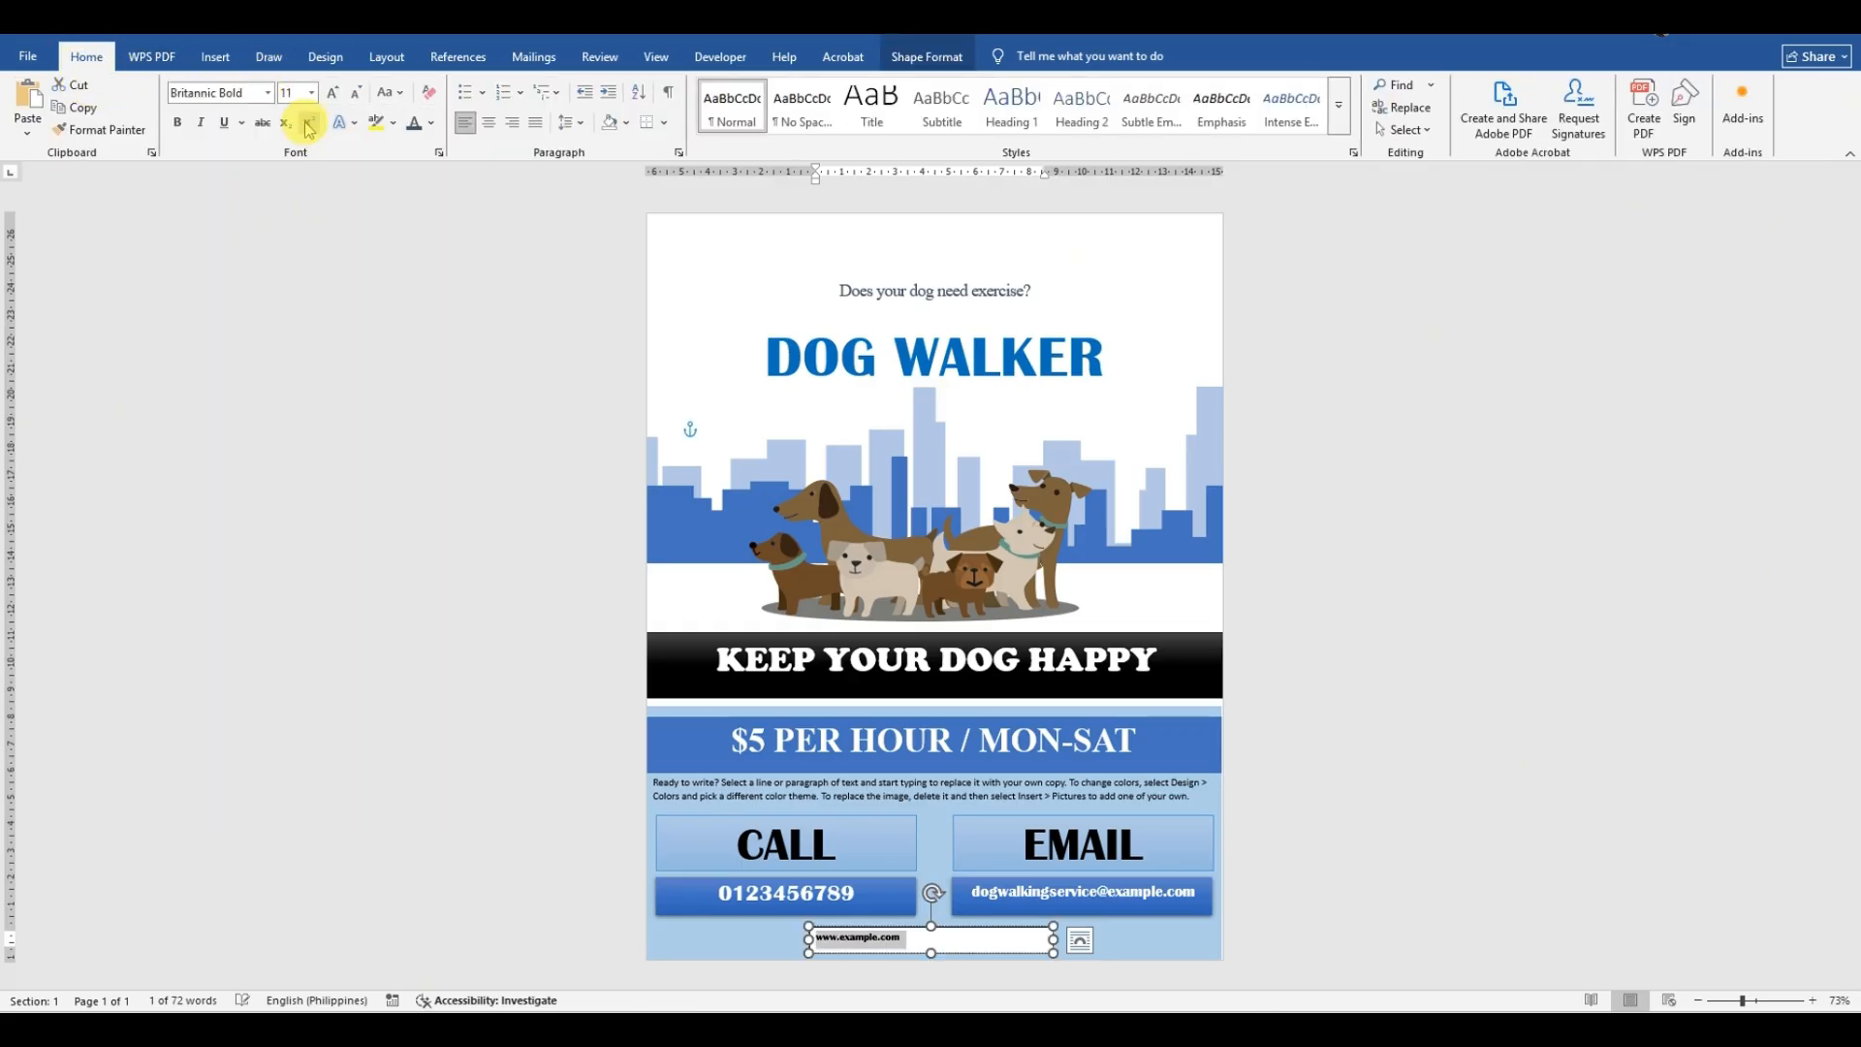
{"action": "left_click", "coordinate": [311, 94]}
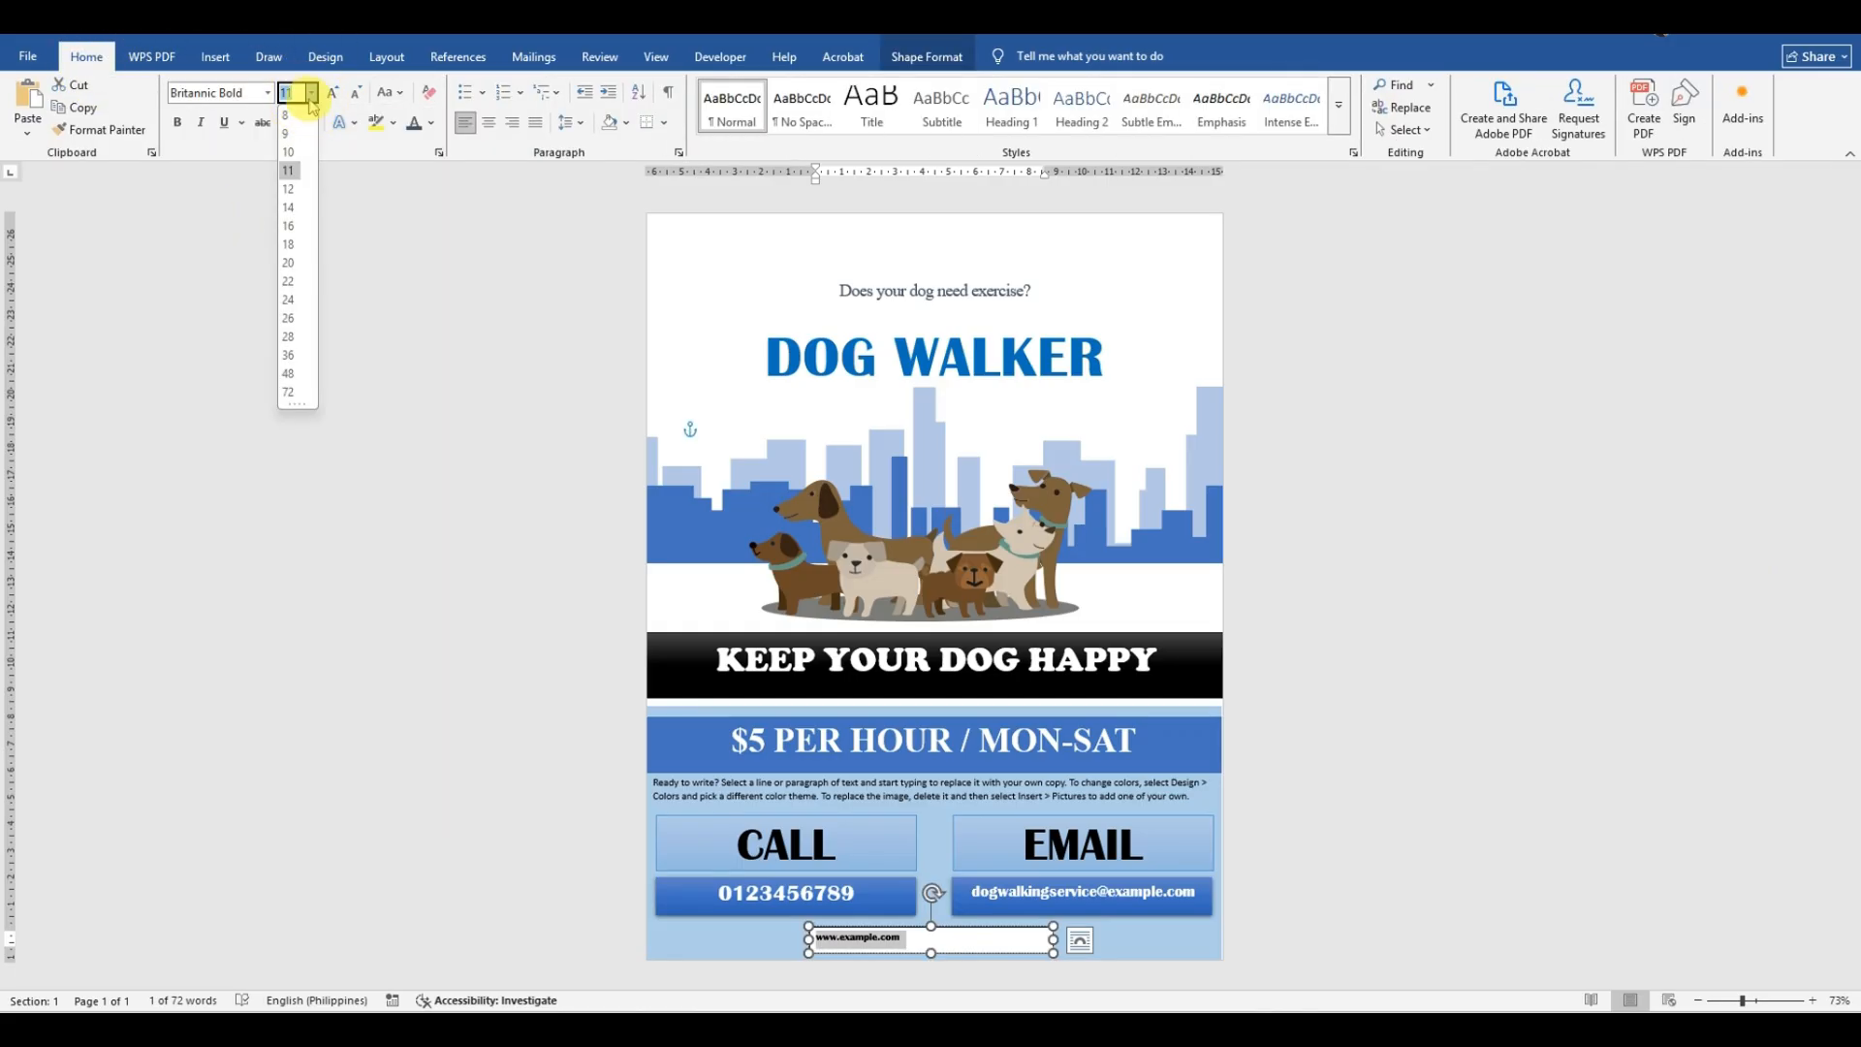
{"action": "left_click", "coordinate": [289, 304]}
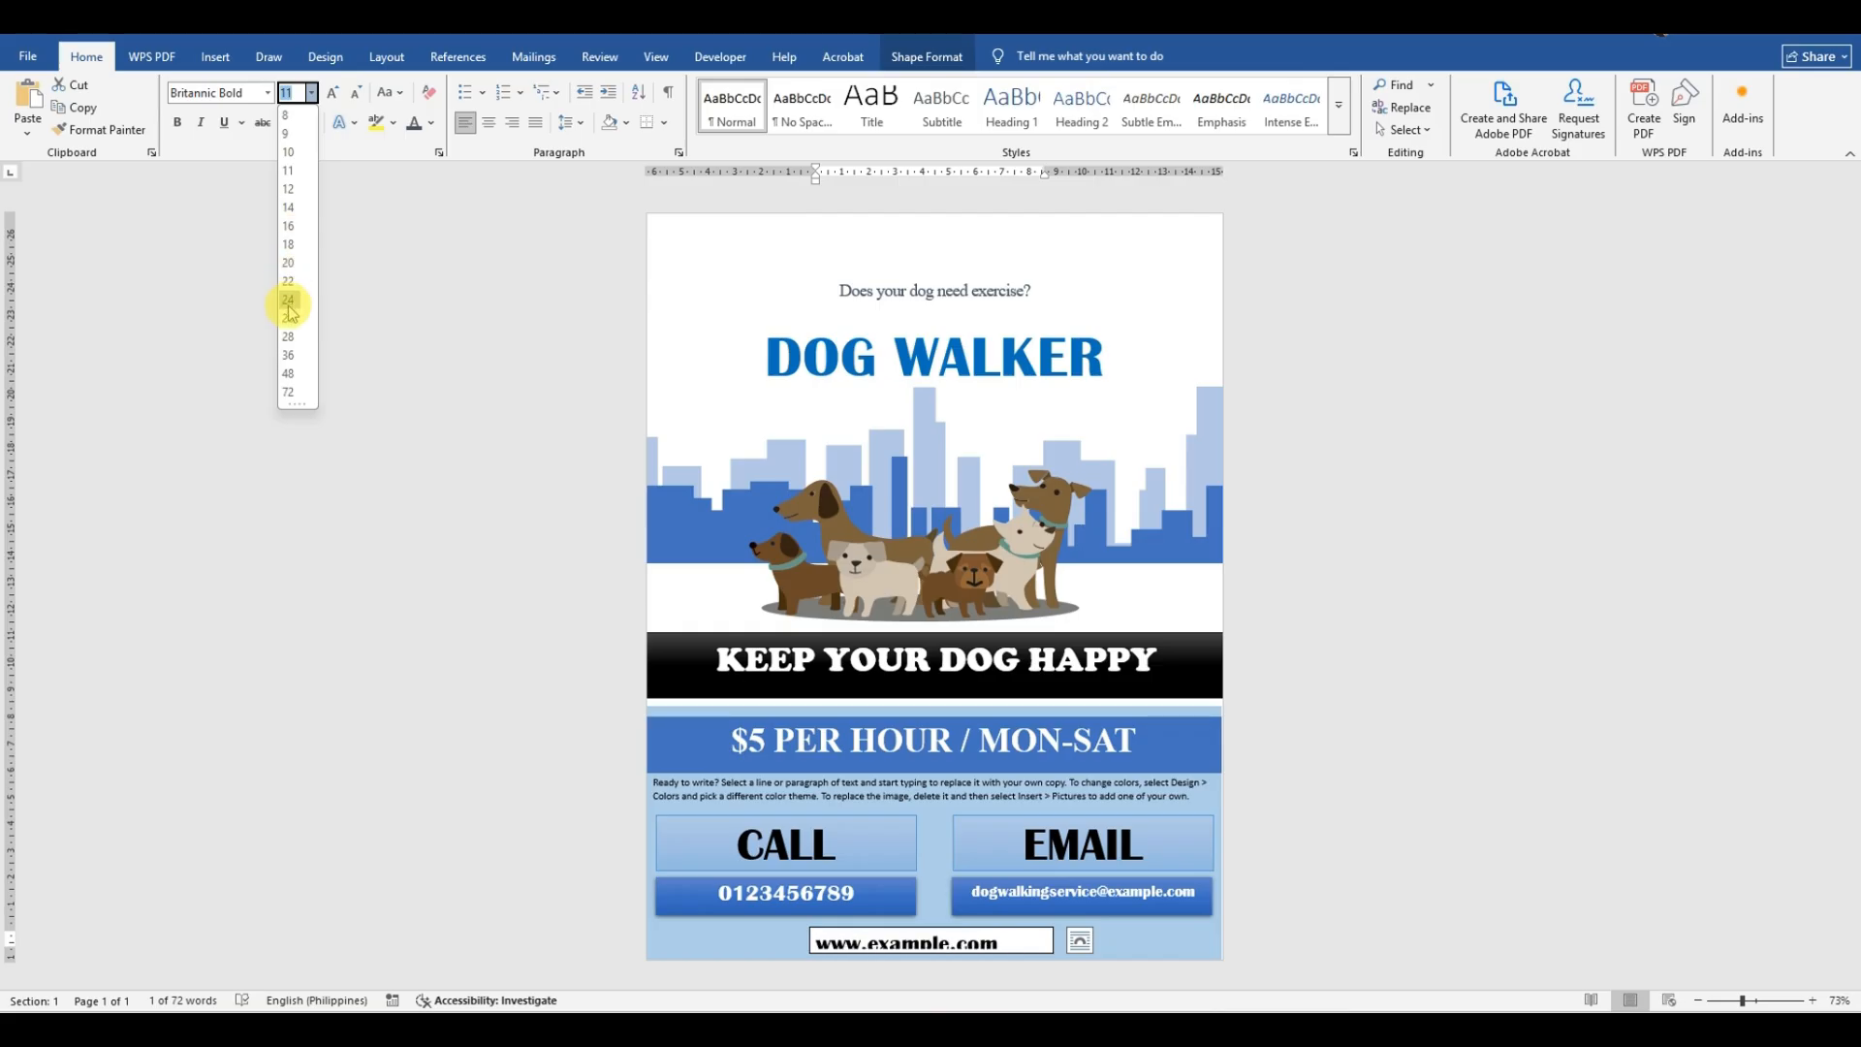
{"action": "left_click", "coordinate": [289, 245]}
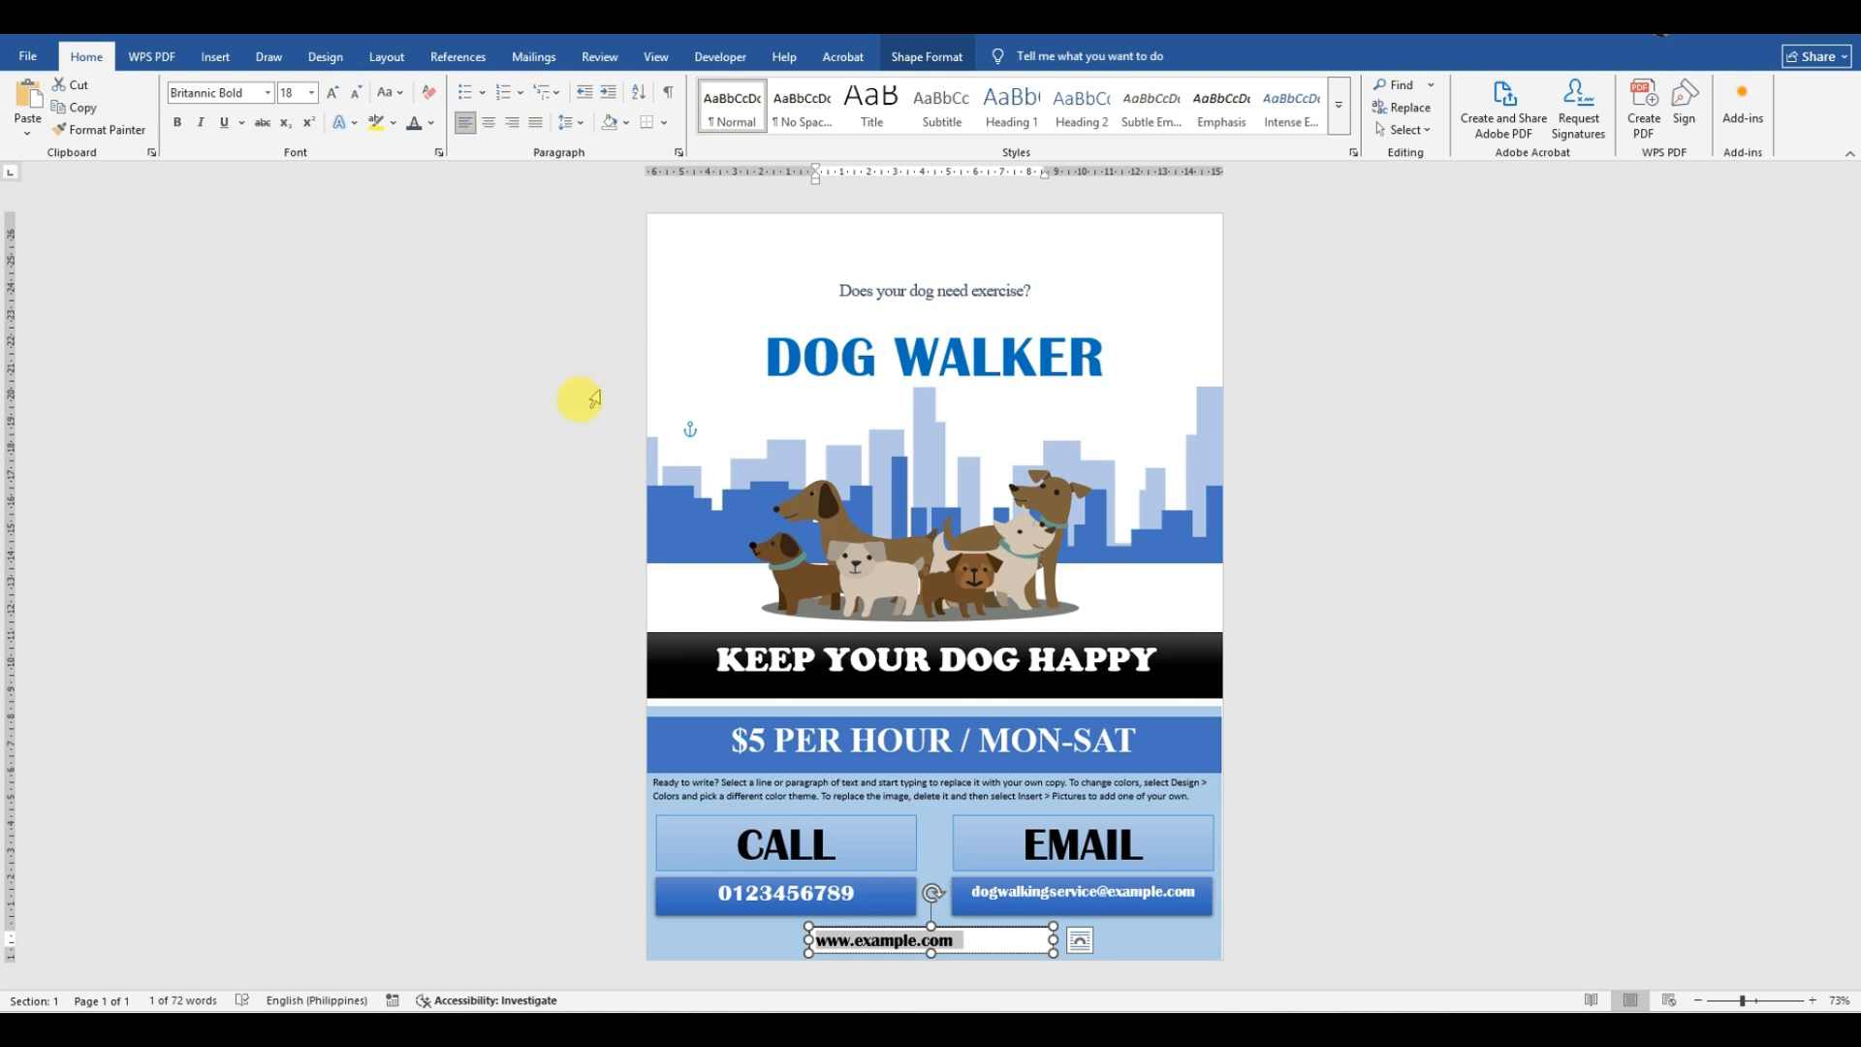
{"action": "key", "text": "ctrl+e"}
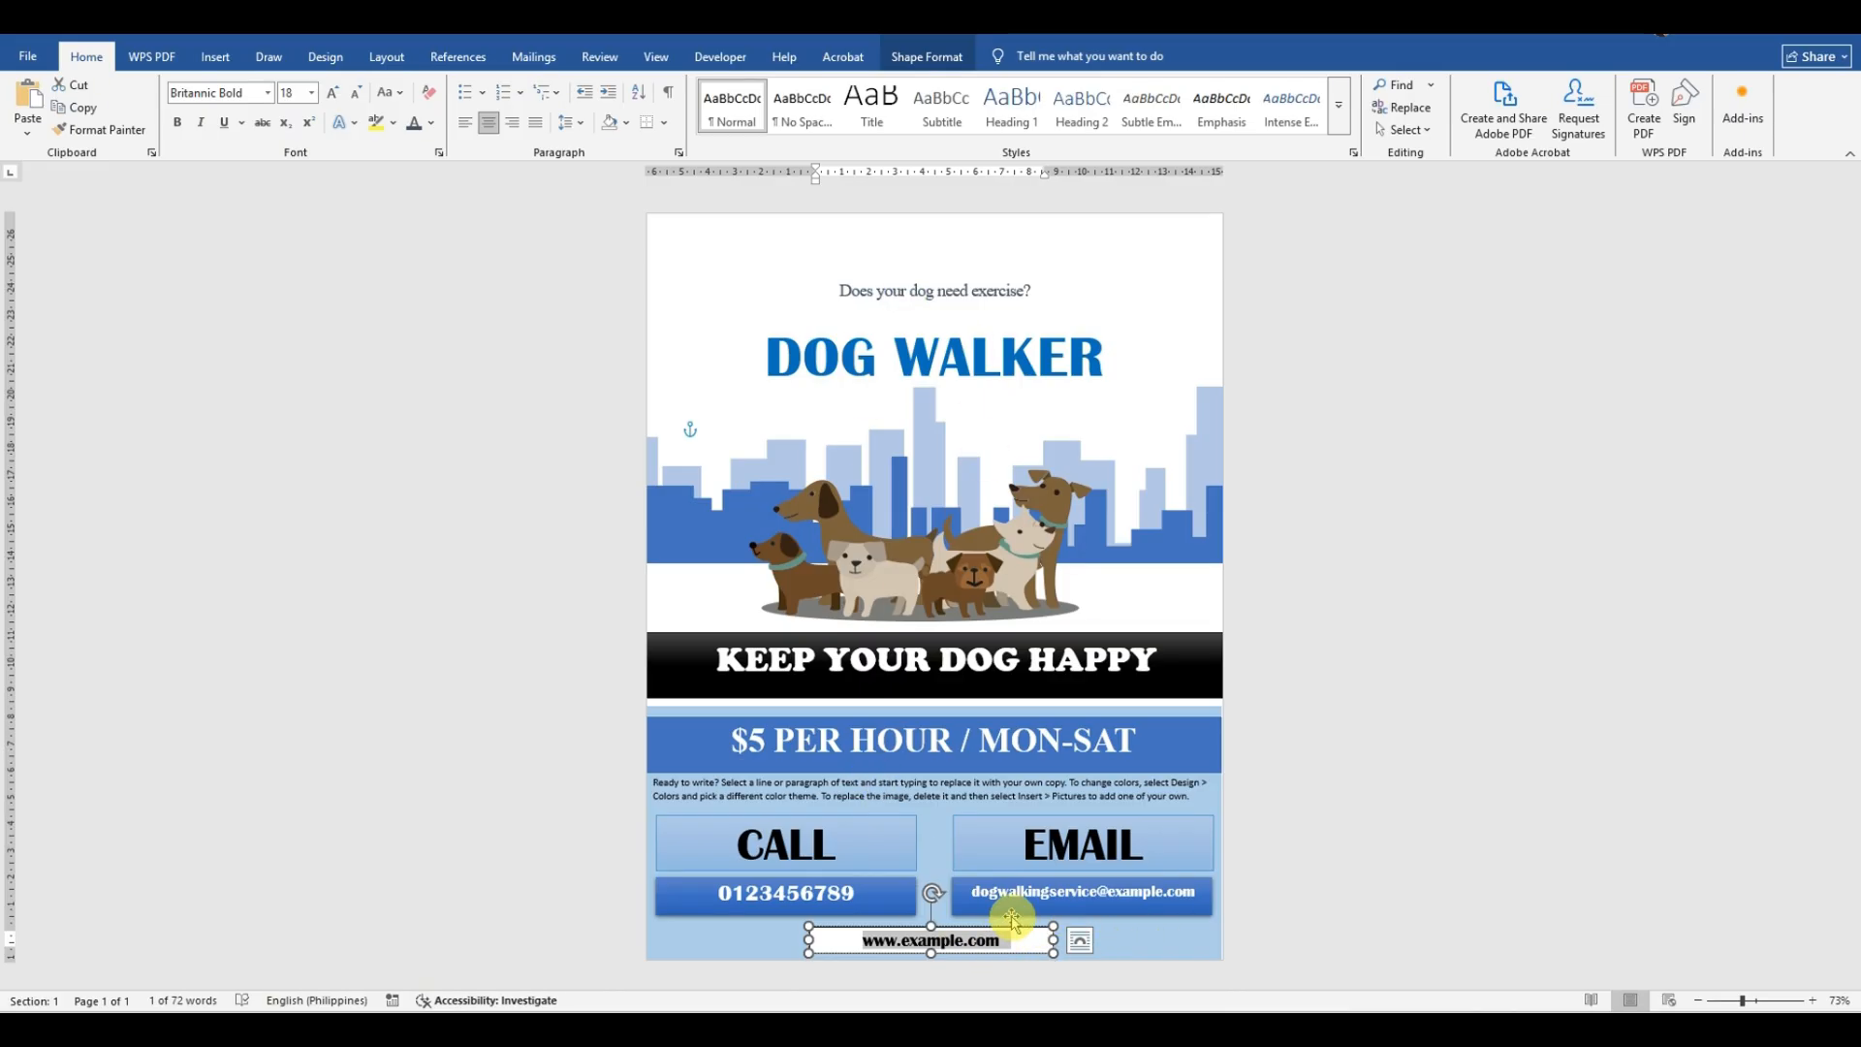
{"action": "left_click", "coordinate": [929, 58]}
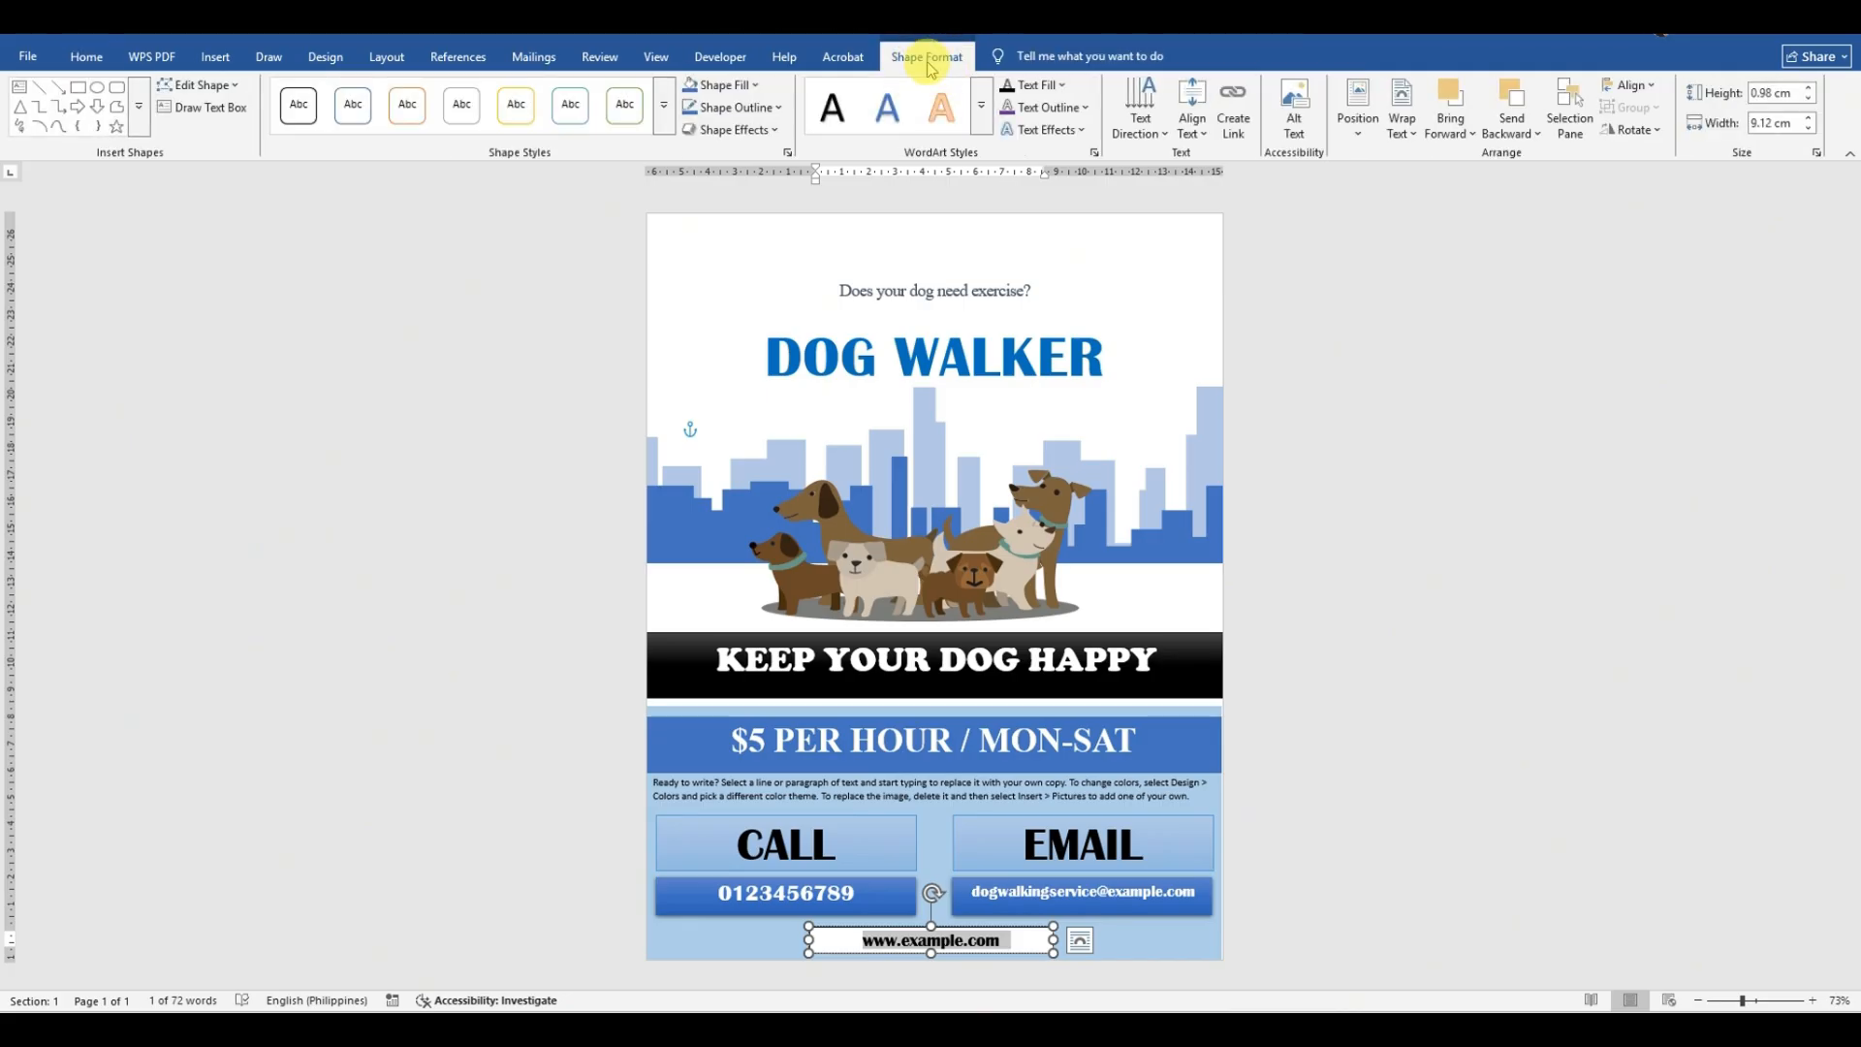
{"action": "left_click", "coordinate": [664, 118]}
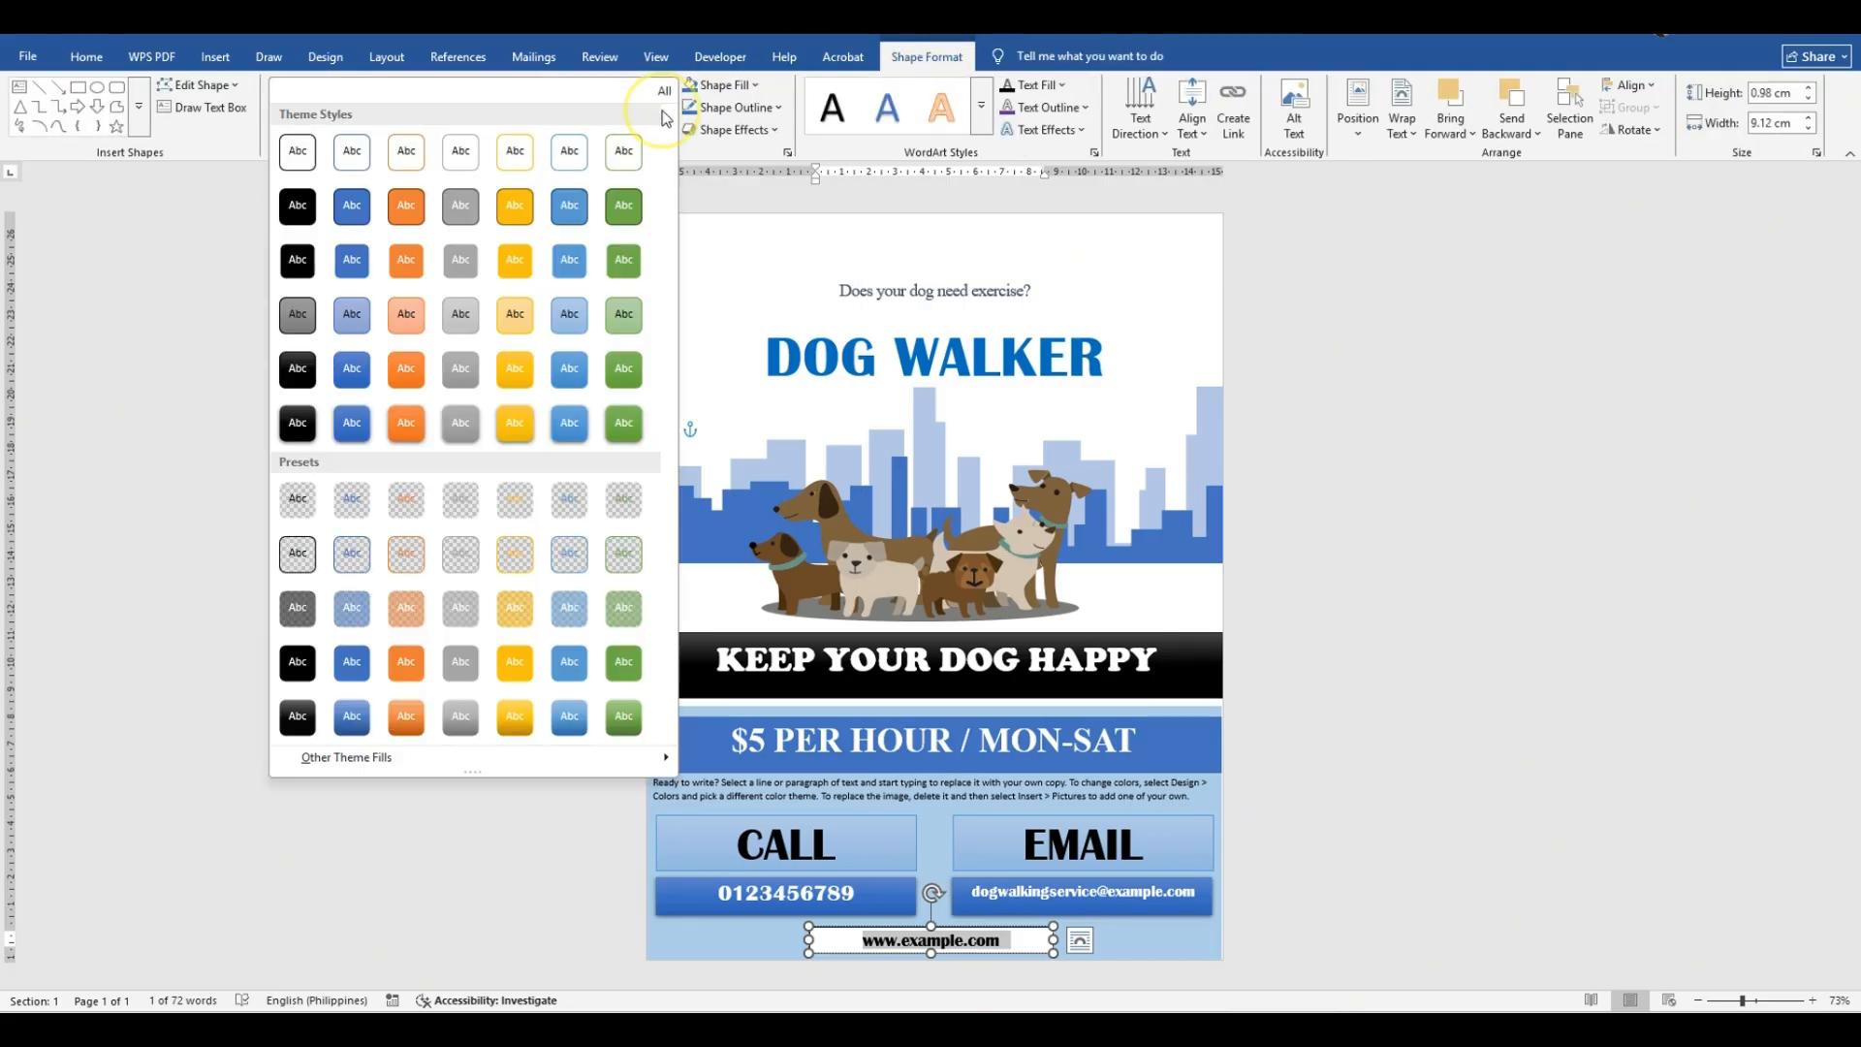
{"action": "left_click", "coordinate": [748, 210]}
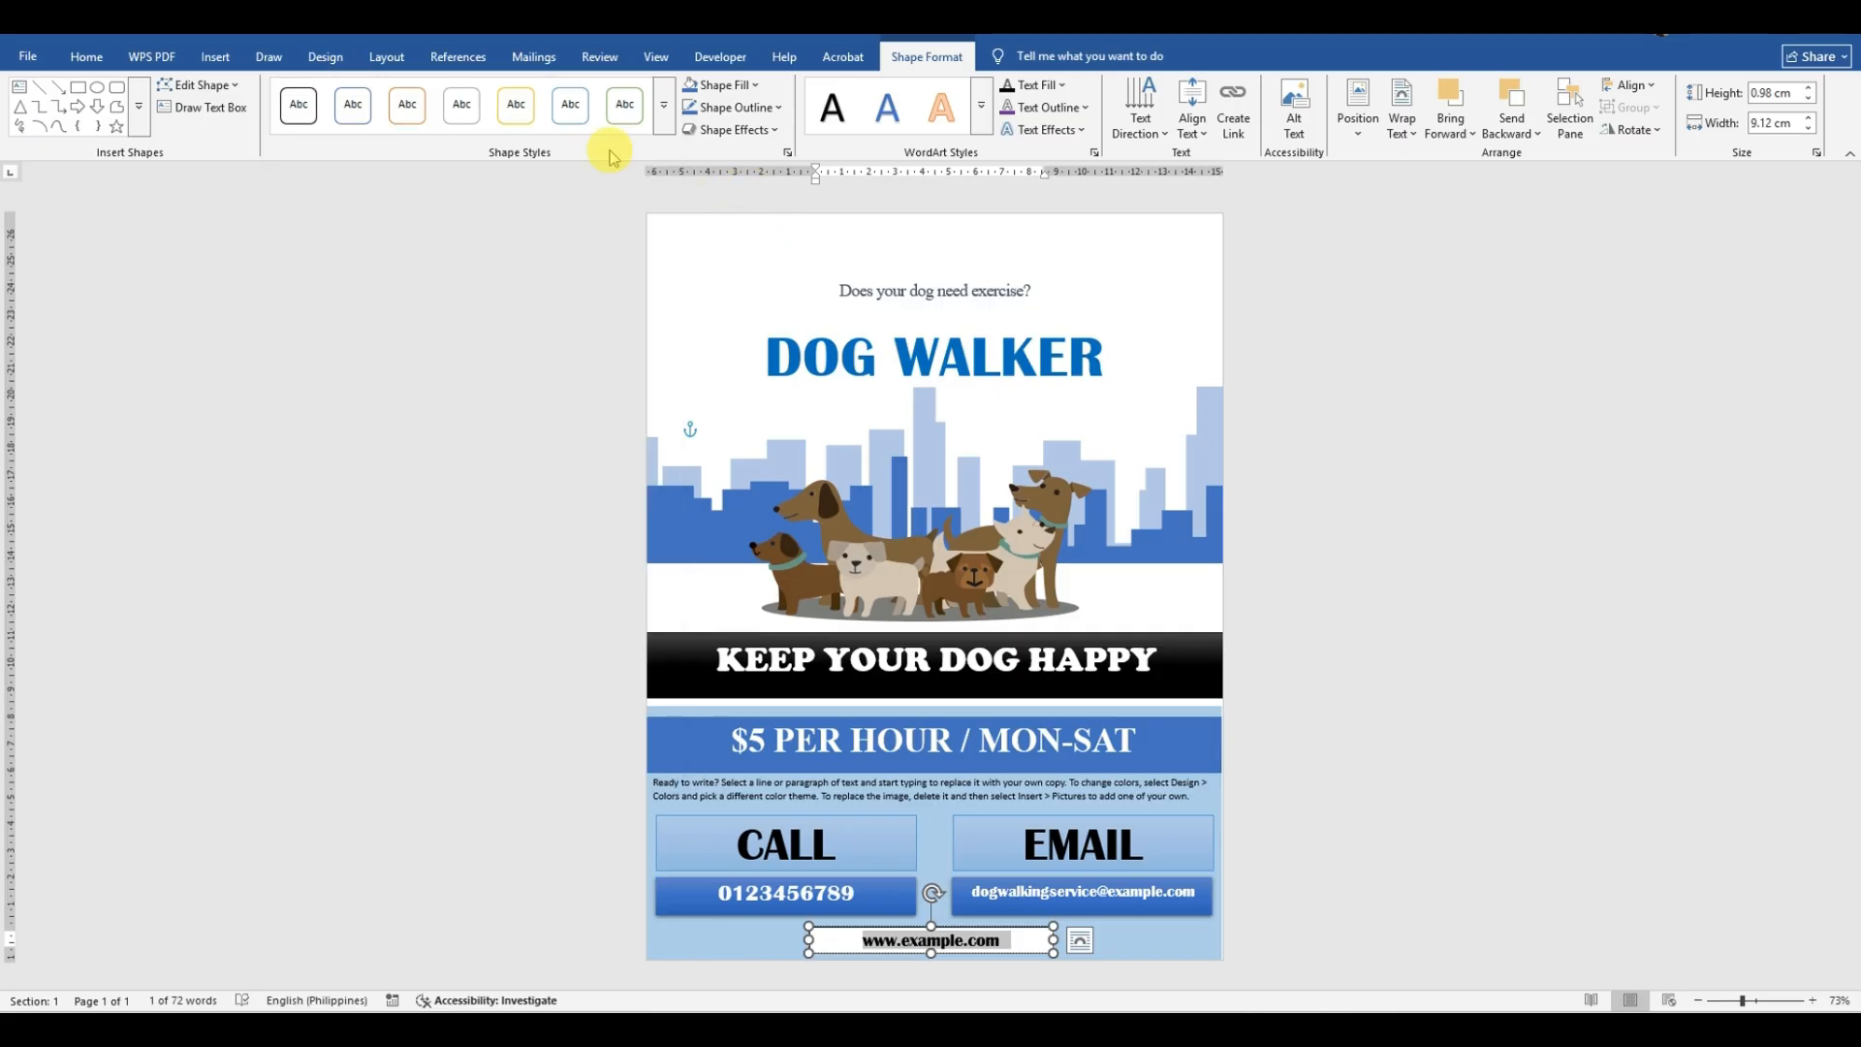
{"action": "left_click", "coordinate": [665, 115]}
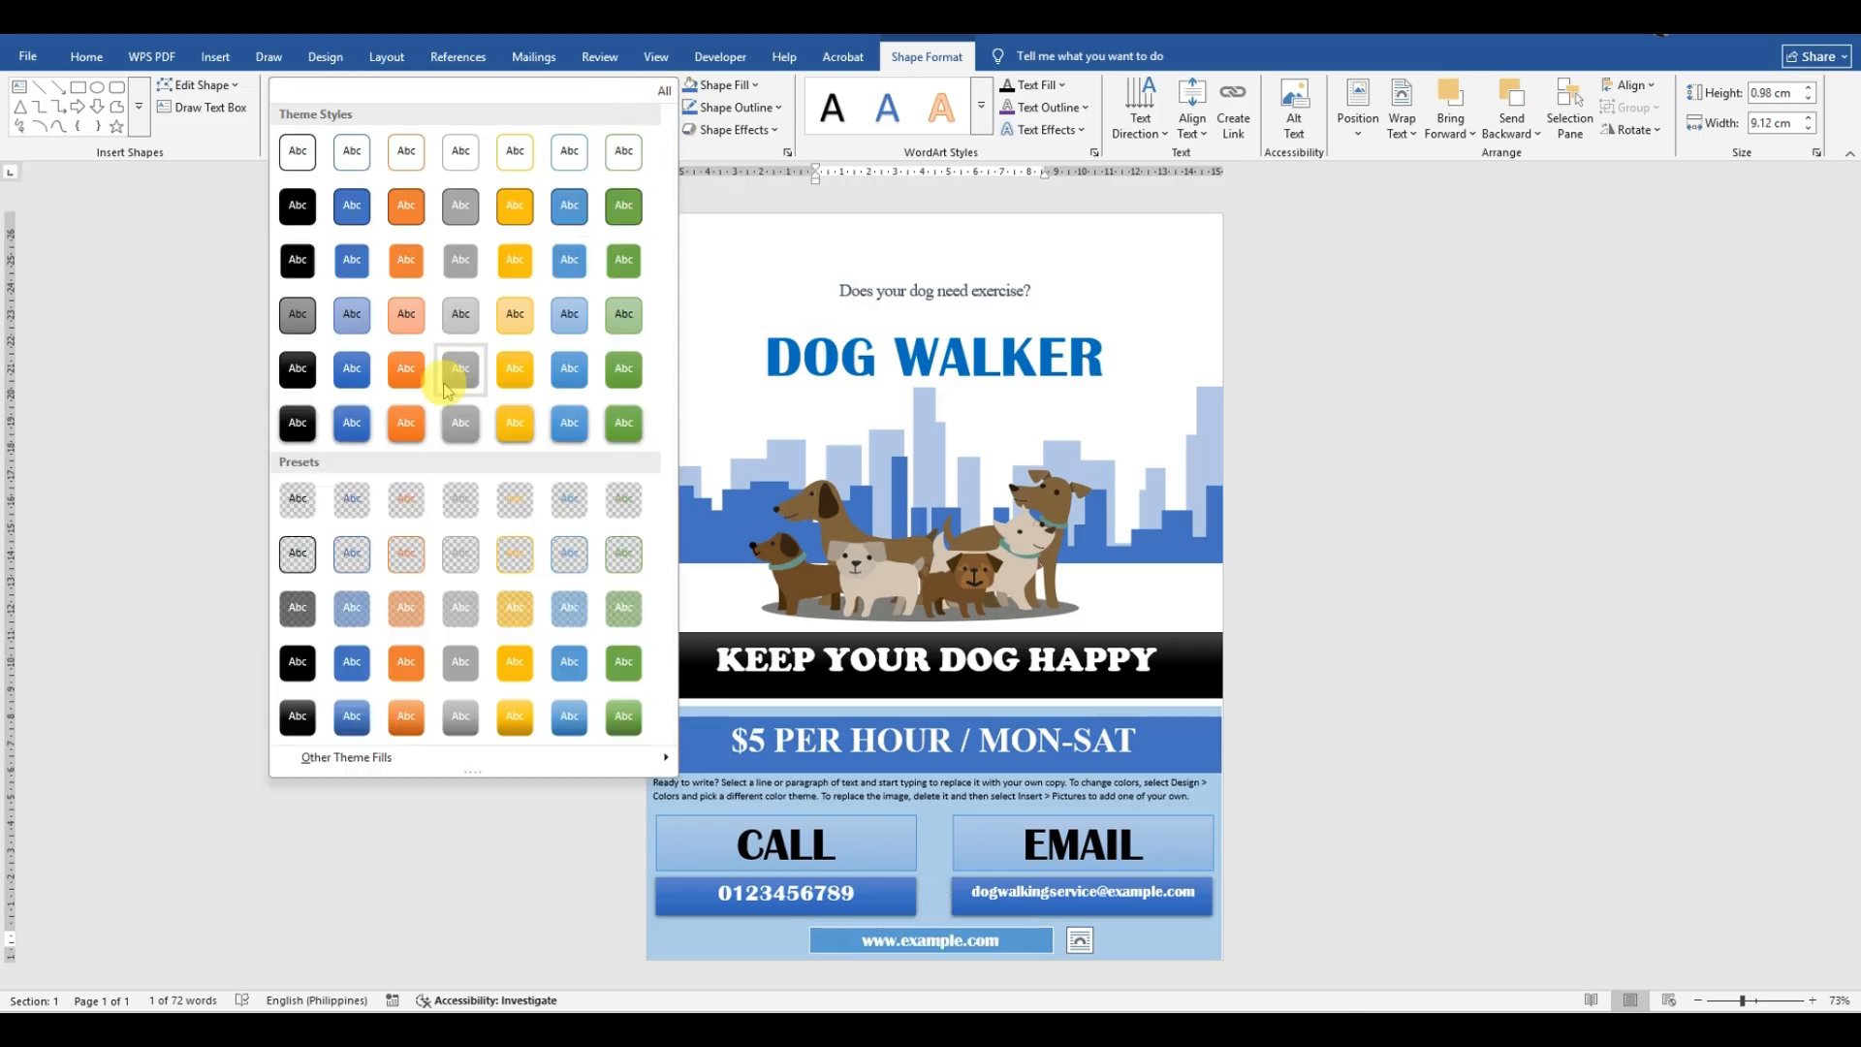
{"action": "left_click", "coordinate": [300, 500]}
{"action": "left_click", "coordinate": [1330, 853]}
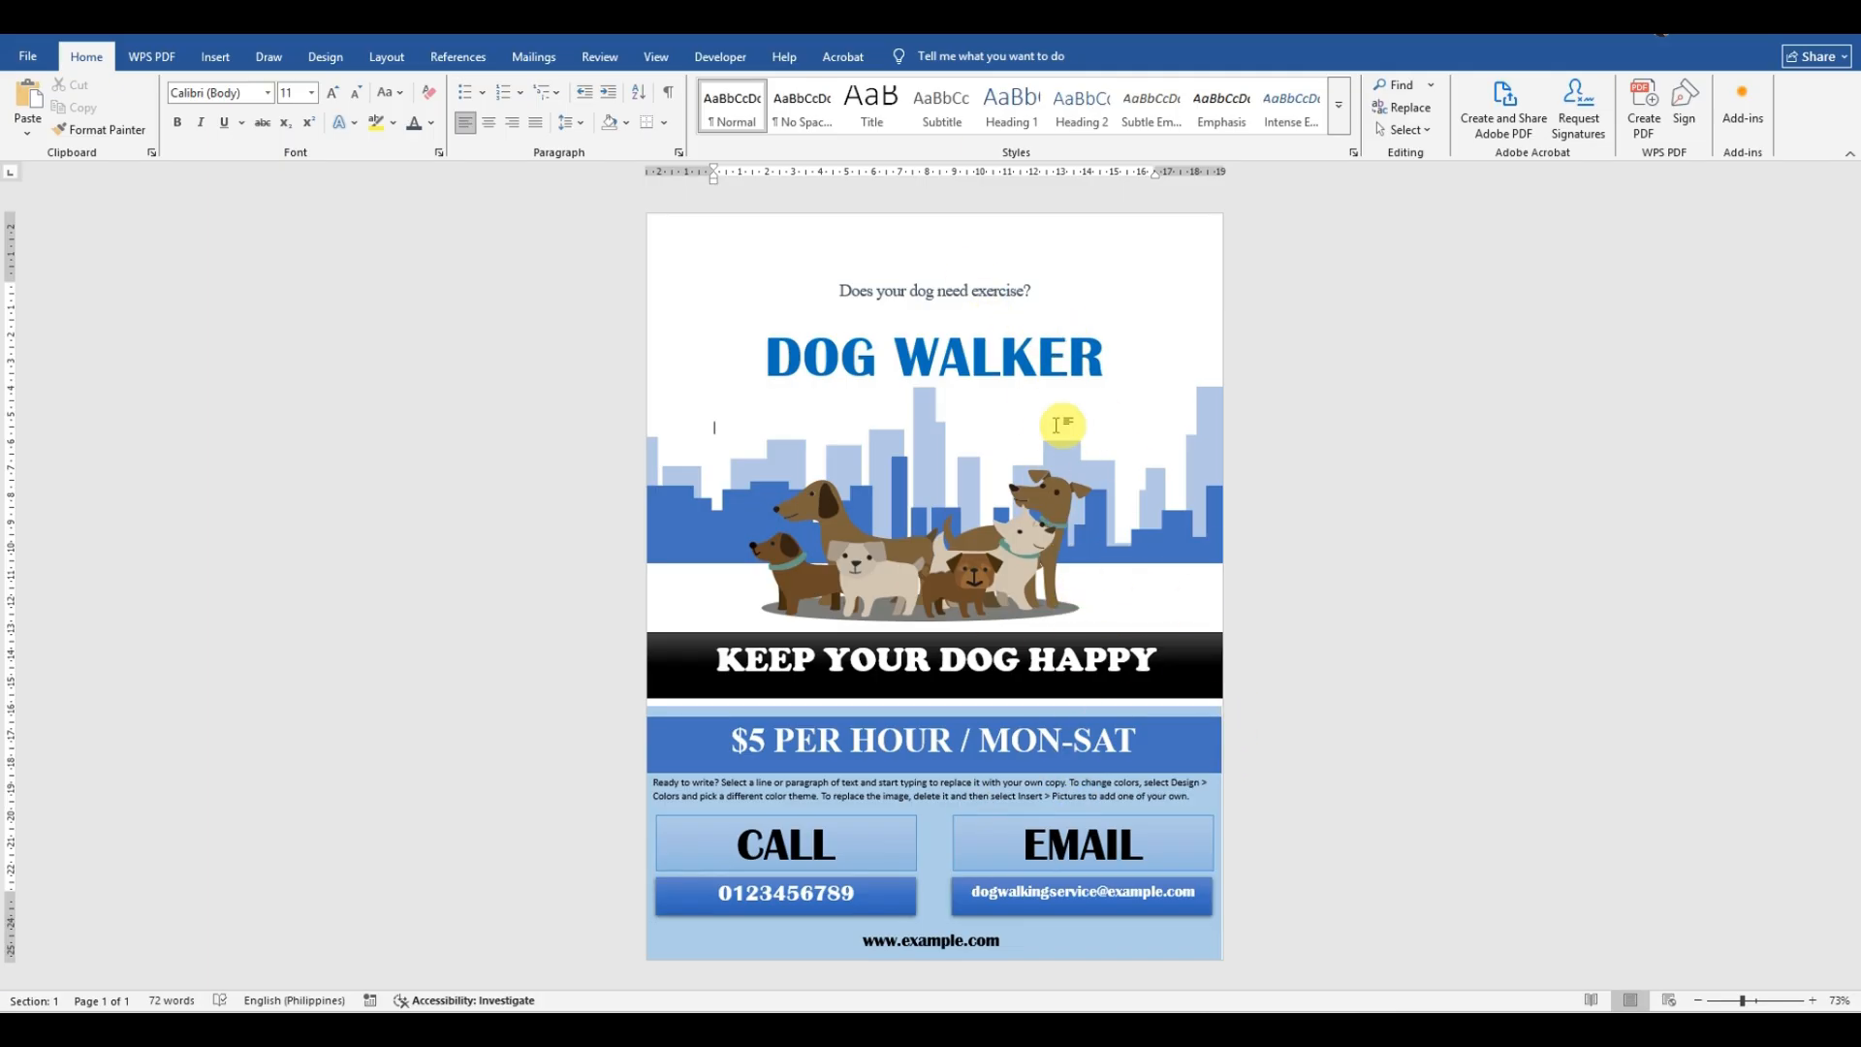
Step: Switch to the original template flyer in Document4 to compare the designs, and return to the rebuilt flyer in Document5
{"action": "mouse_move", "coordinate": [623, 1028]}
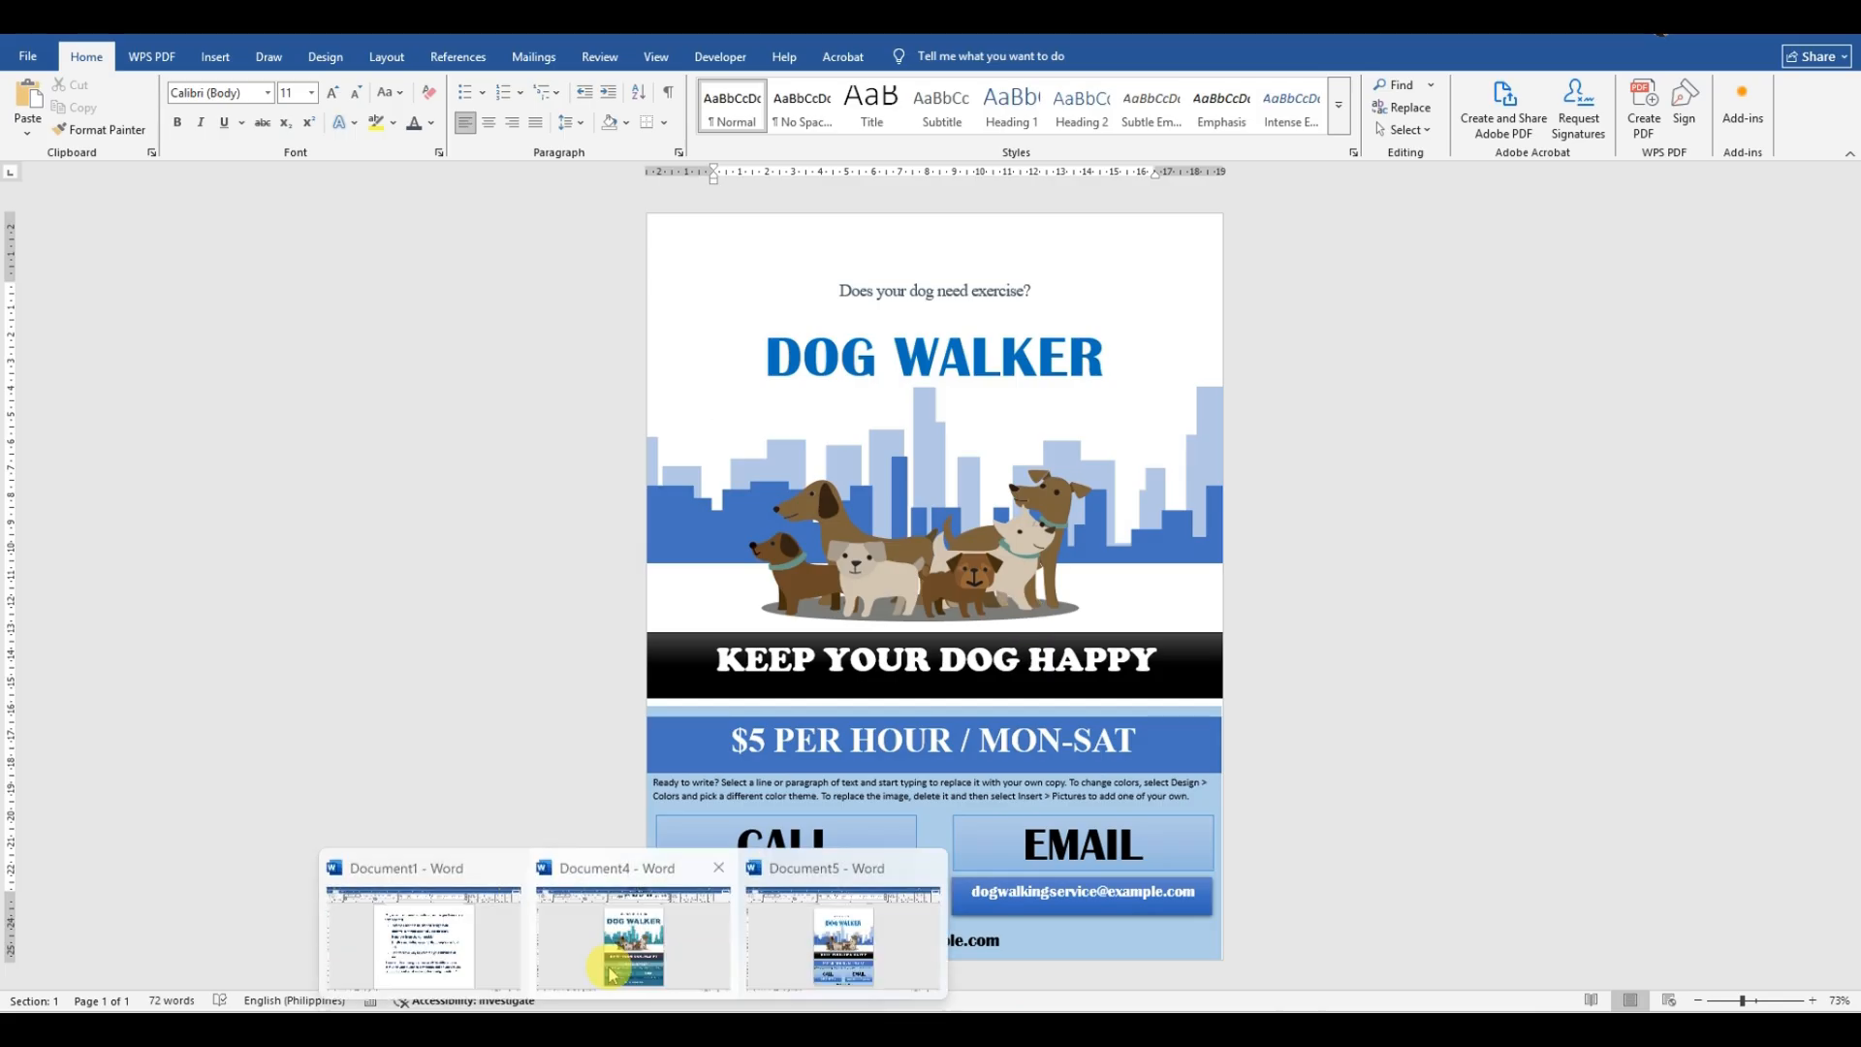
{"action": "left_click", "coordinate": [665, 945]}
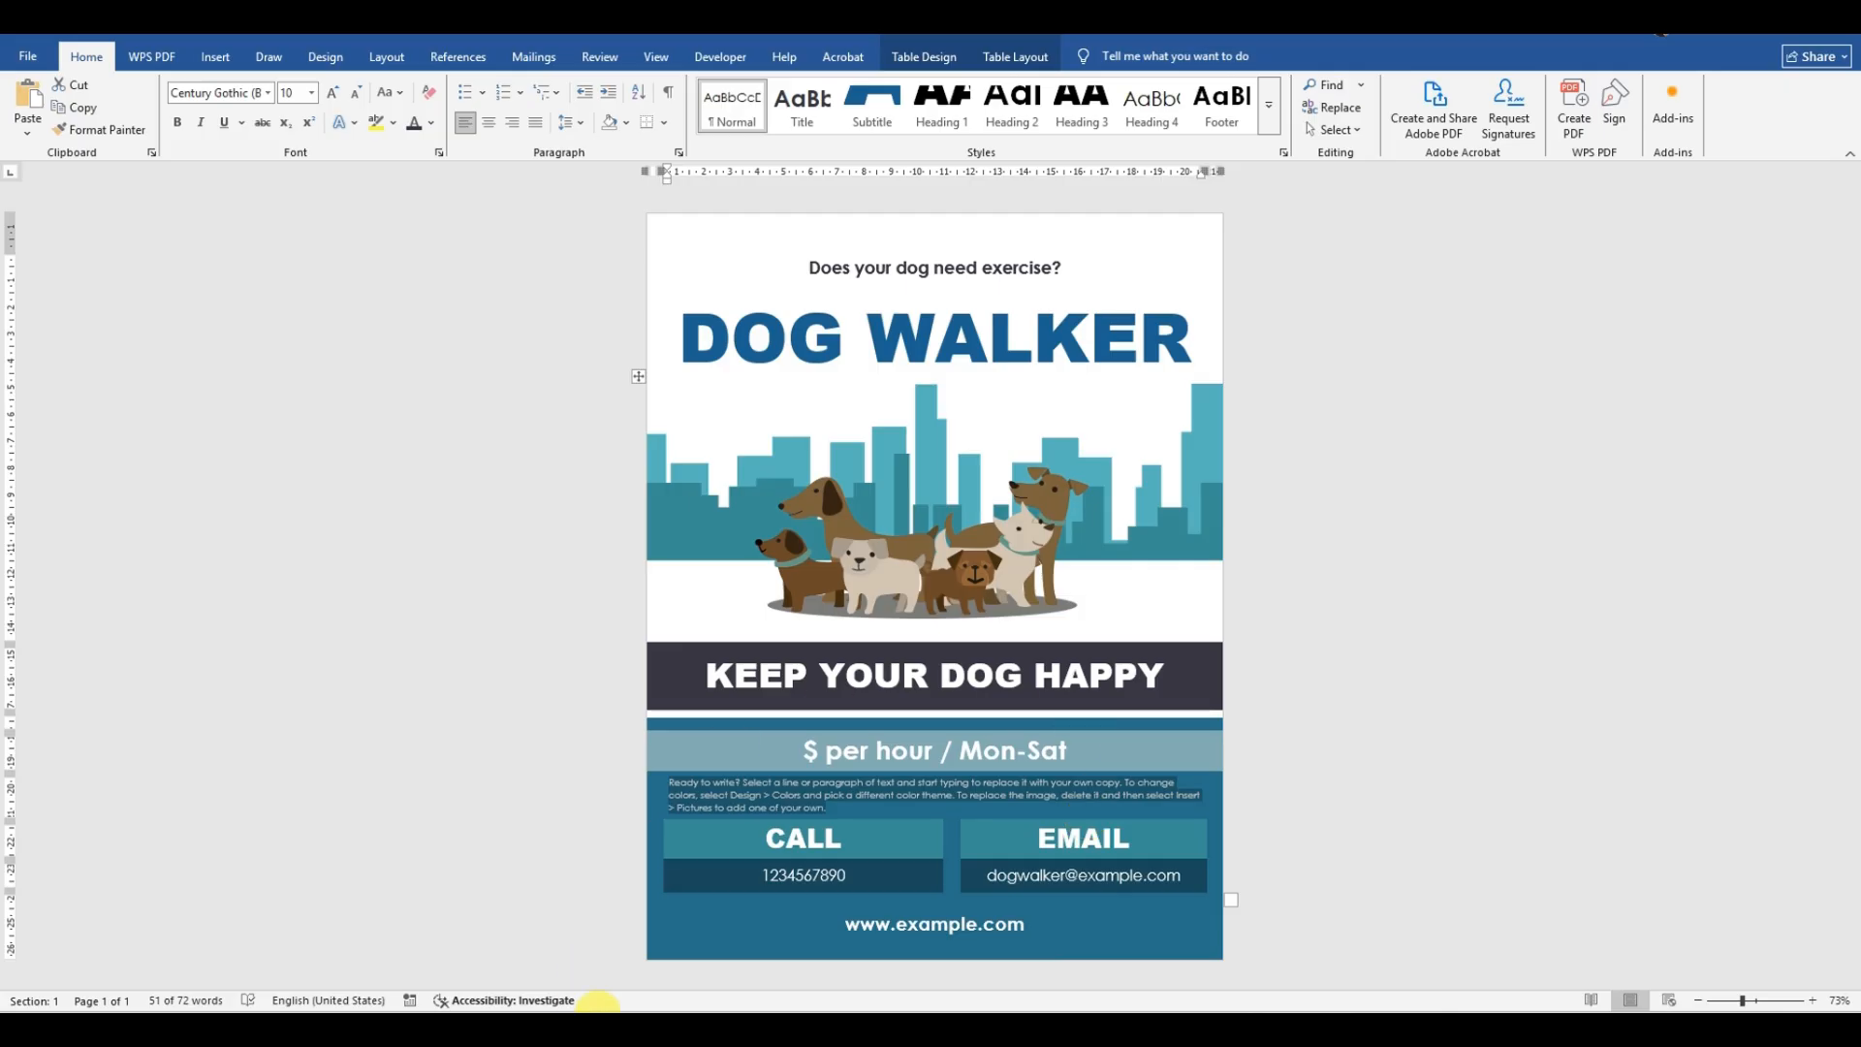
{"action": "mouse_move", "coordinate": [623, 1028]}
{"action": "left_click", "coordinate": [845, 933]}
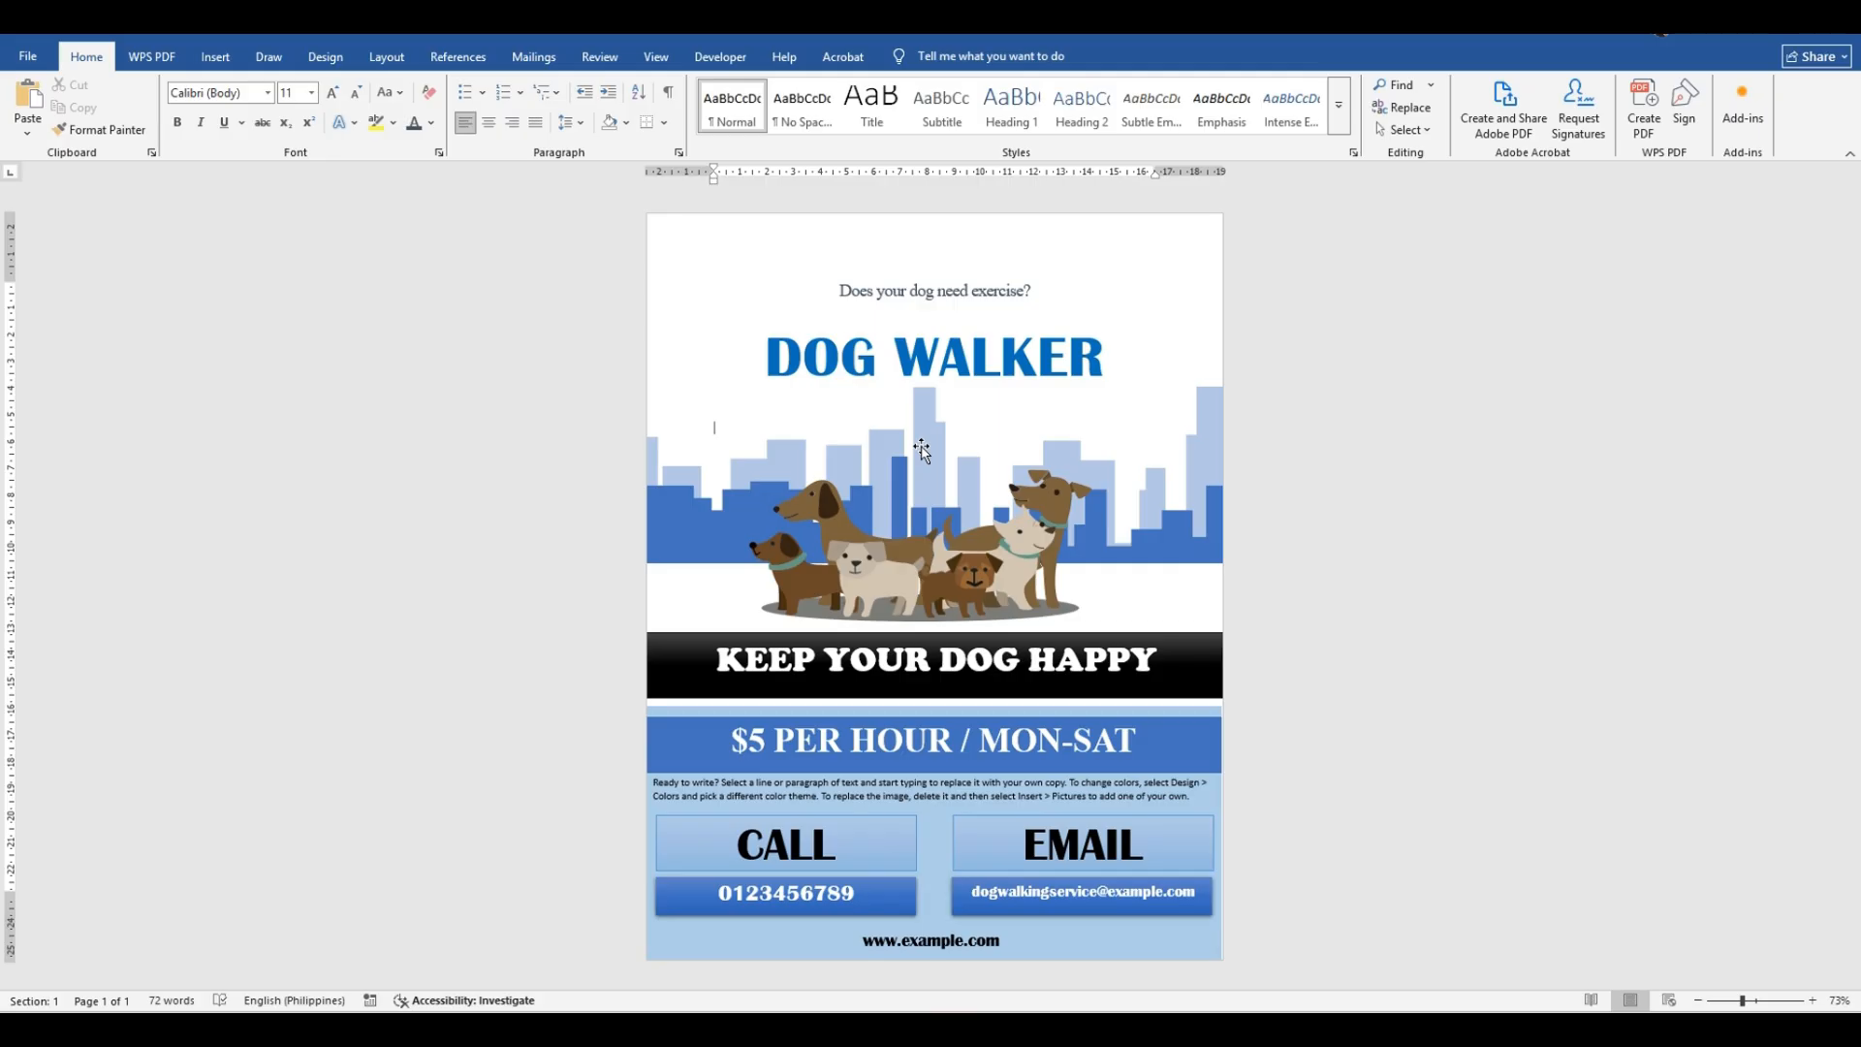
{"action": "left_click_drag", "start_coordinate": [770, 351], "coordinate": [1077, 353]}
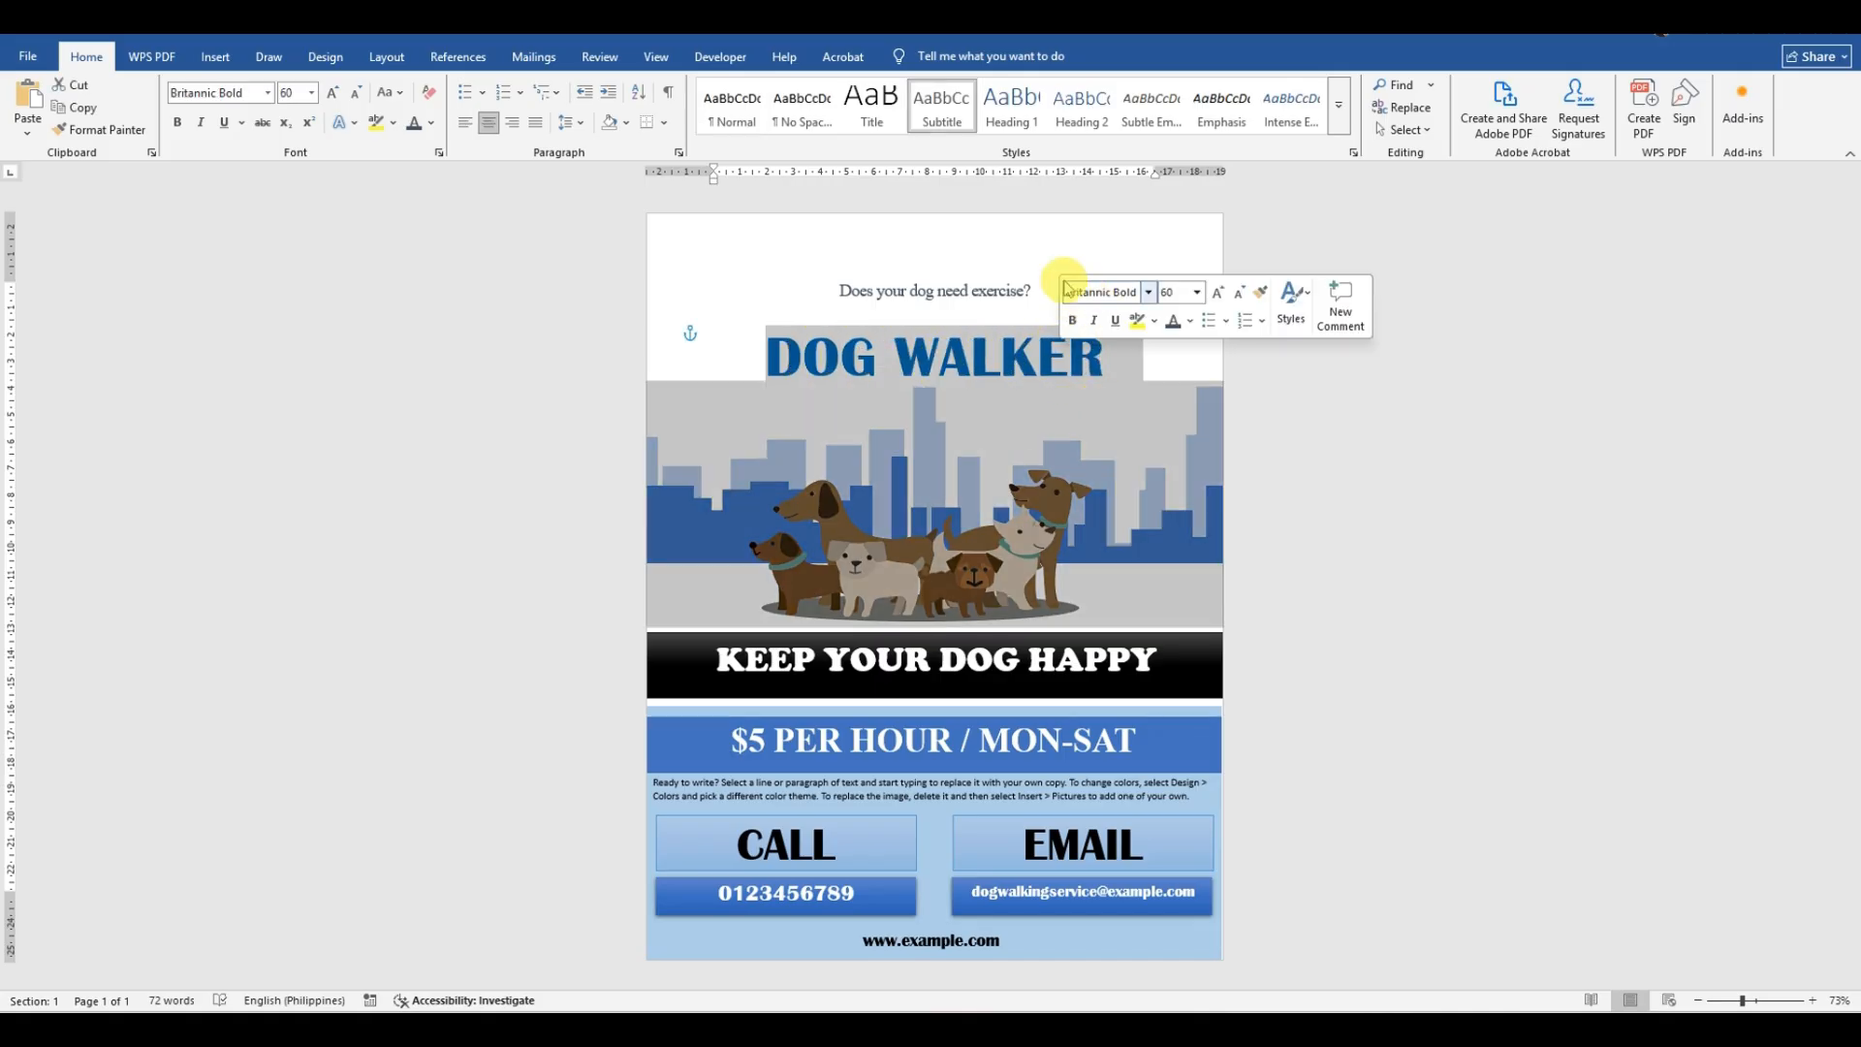
{"action": "left_click", "coordinate": [1066, 288]}
{"action": "left_click", "coordinate": [1090, 341]}
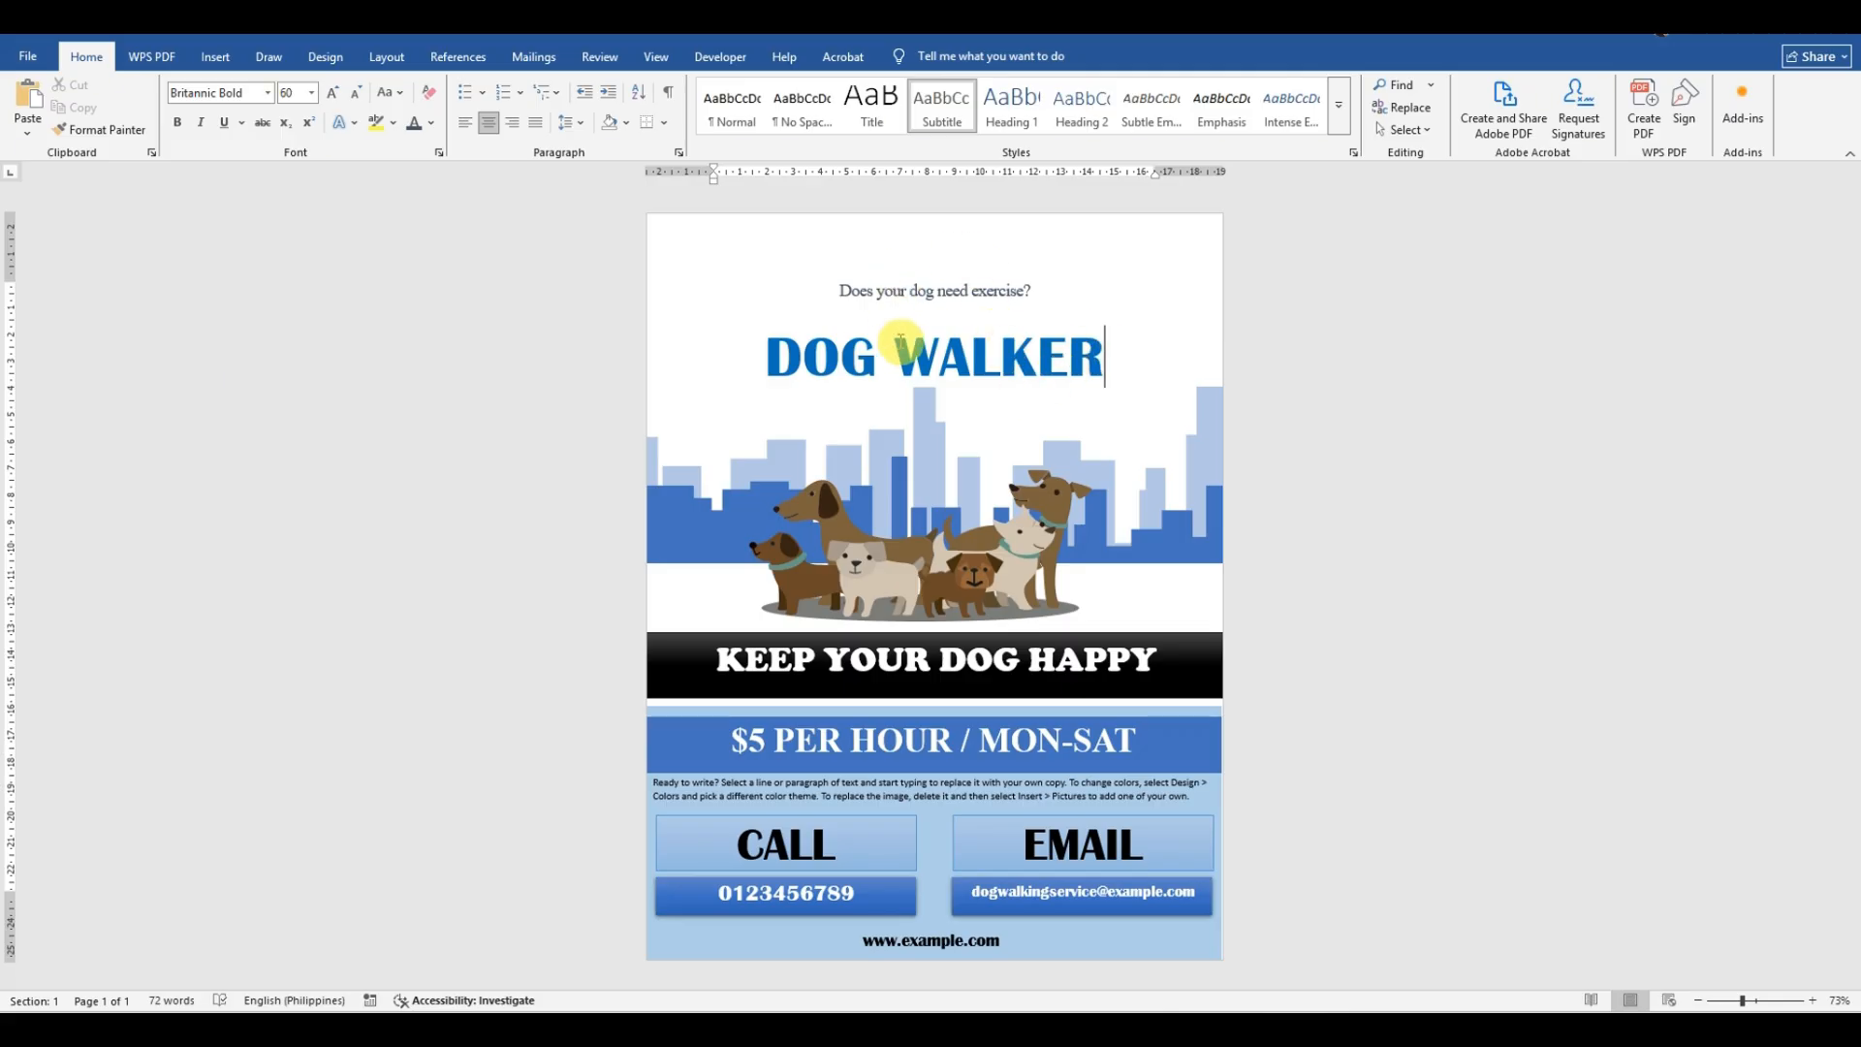
{"action": "left_click_drag", "start_coordinate": [781, 352], "coordinate": [1066, 356]}
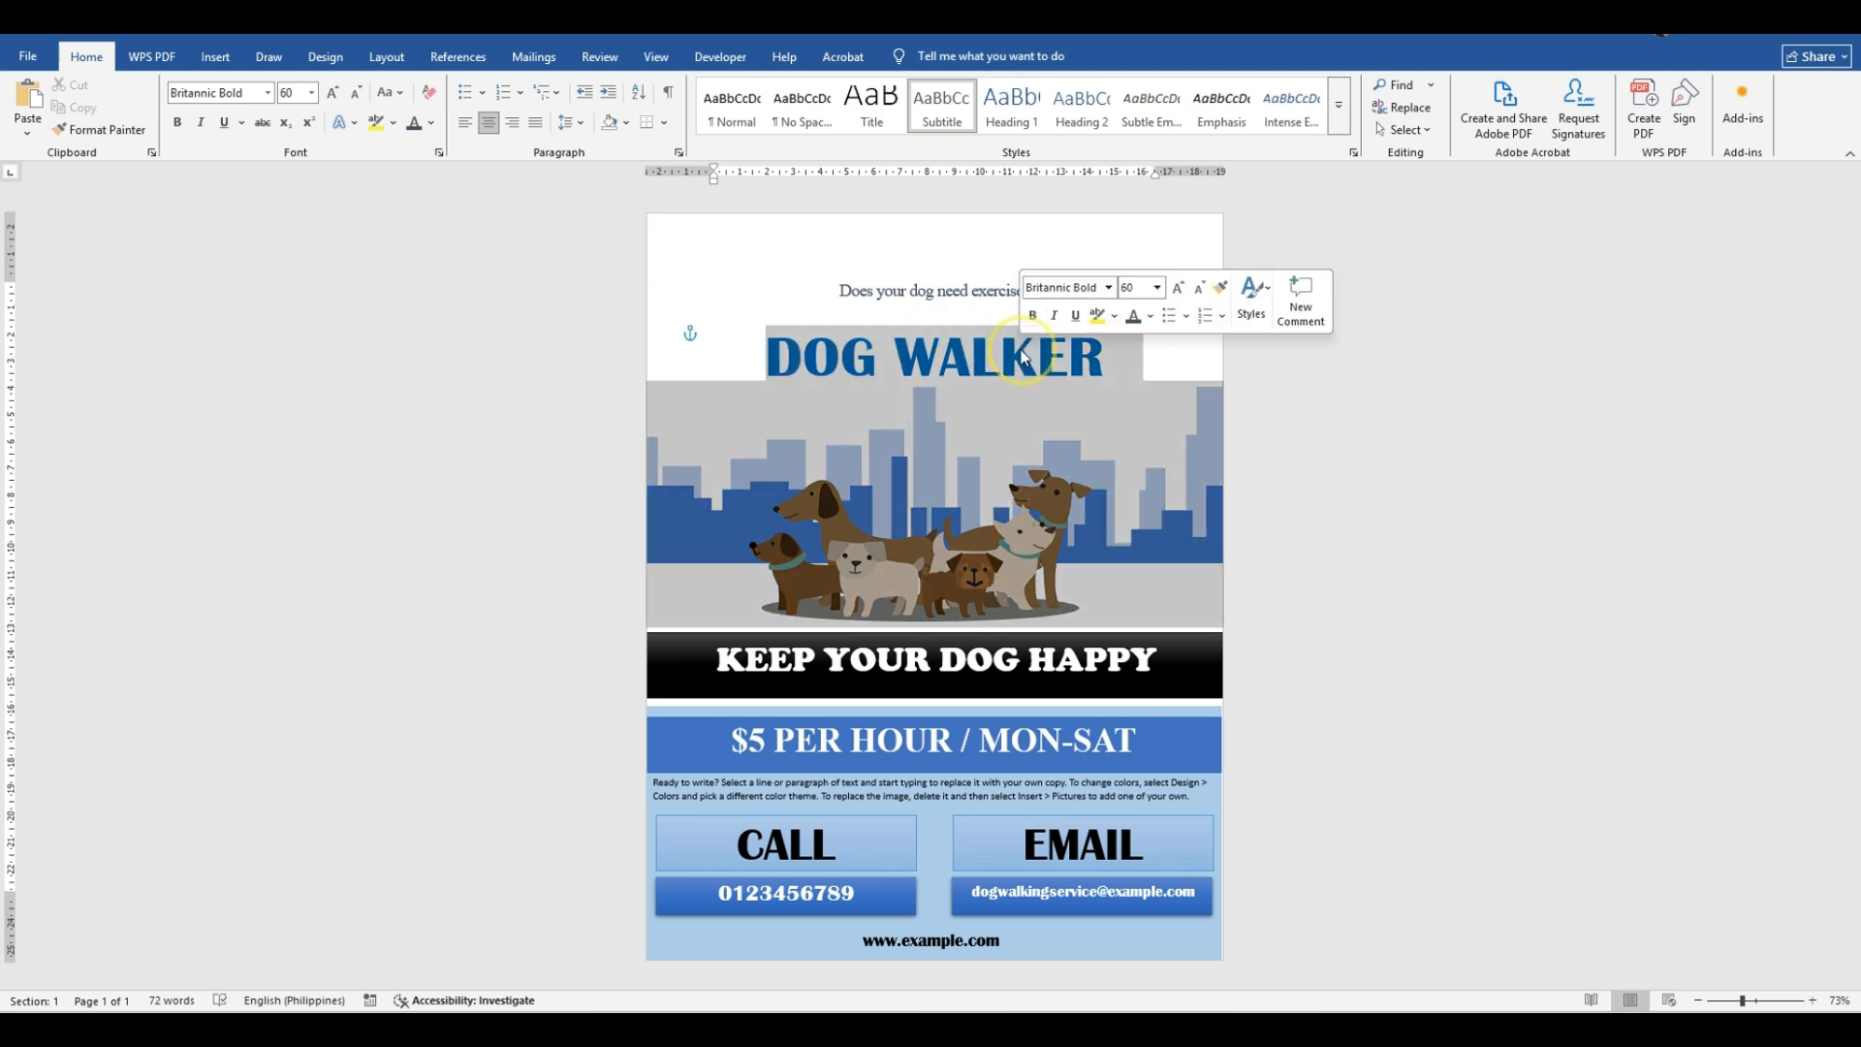
{"action": "left_click", "coordinate": [1005, 318]}
{"action": "left_click", "coordinate": [940, 444]}
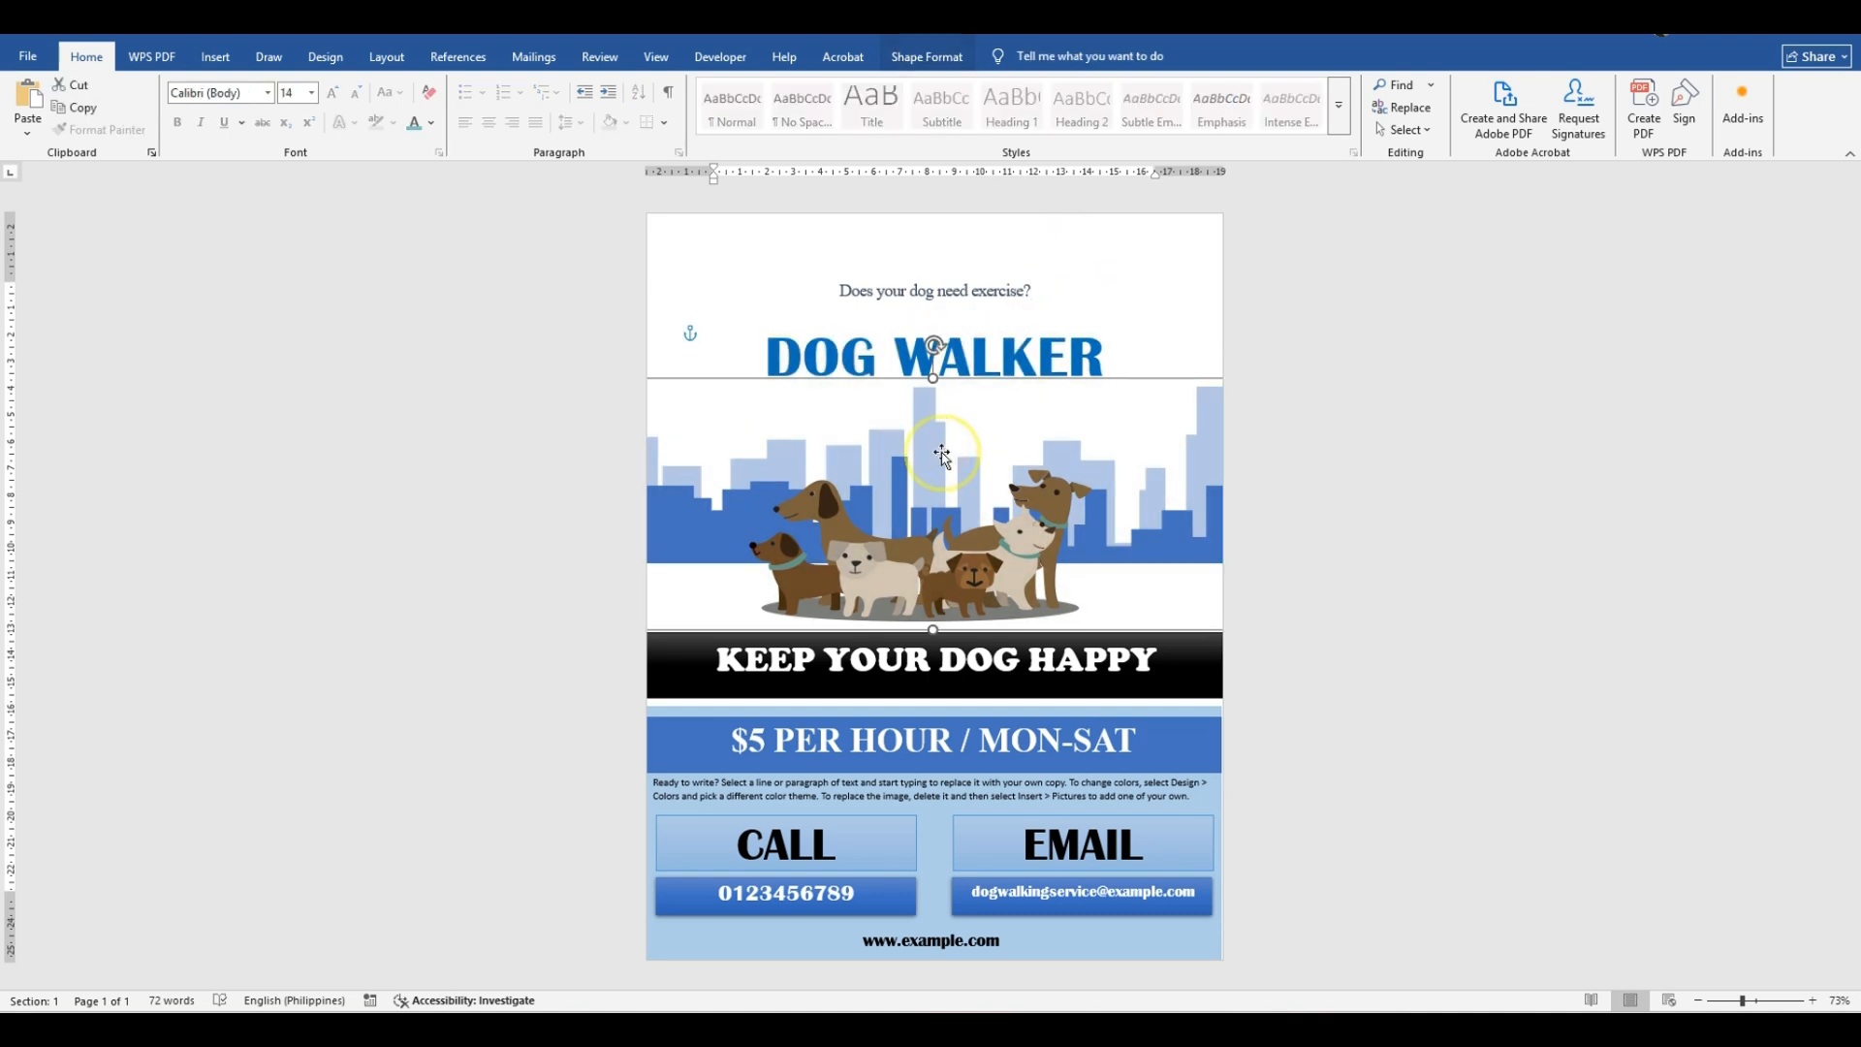
{"action": "left_click", "coordinate": [928, 444]}
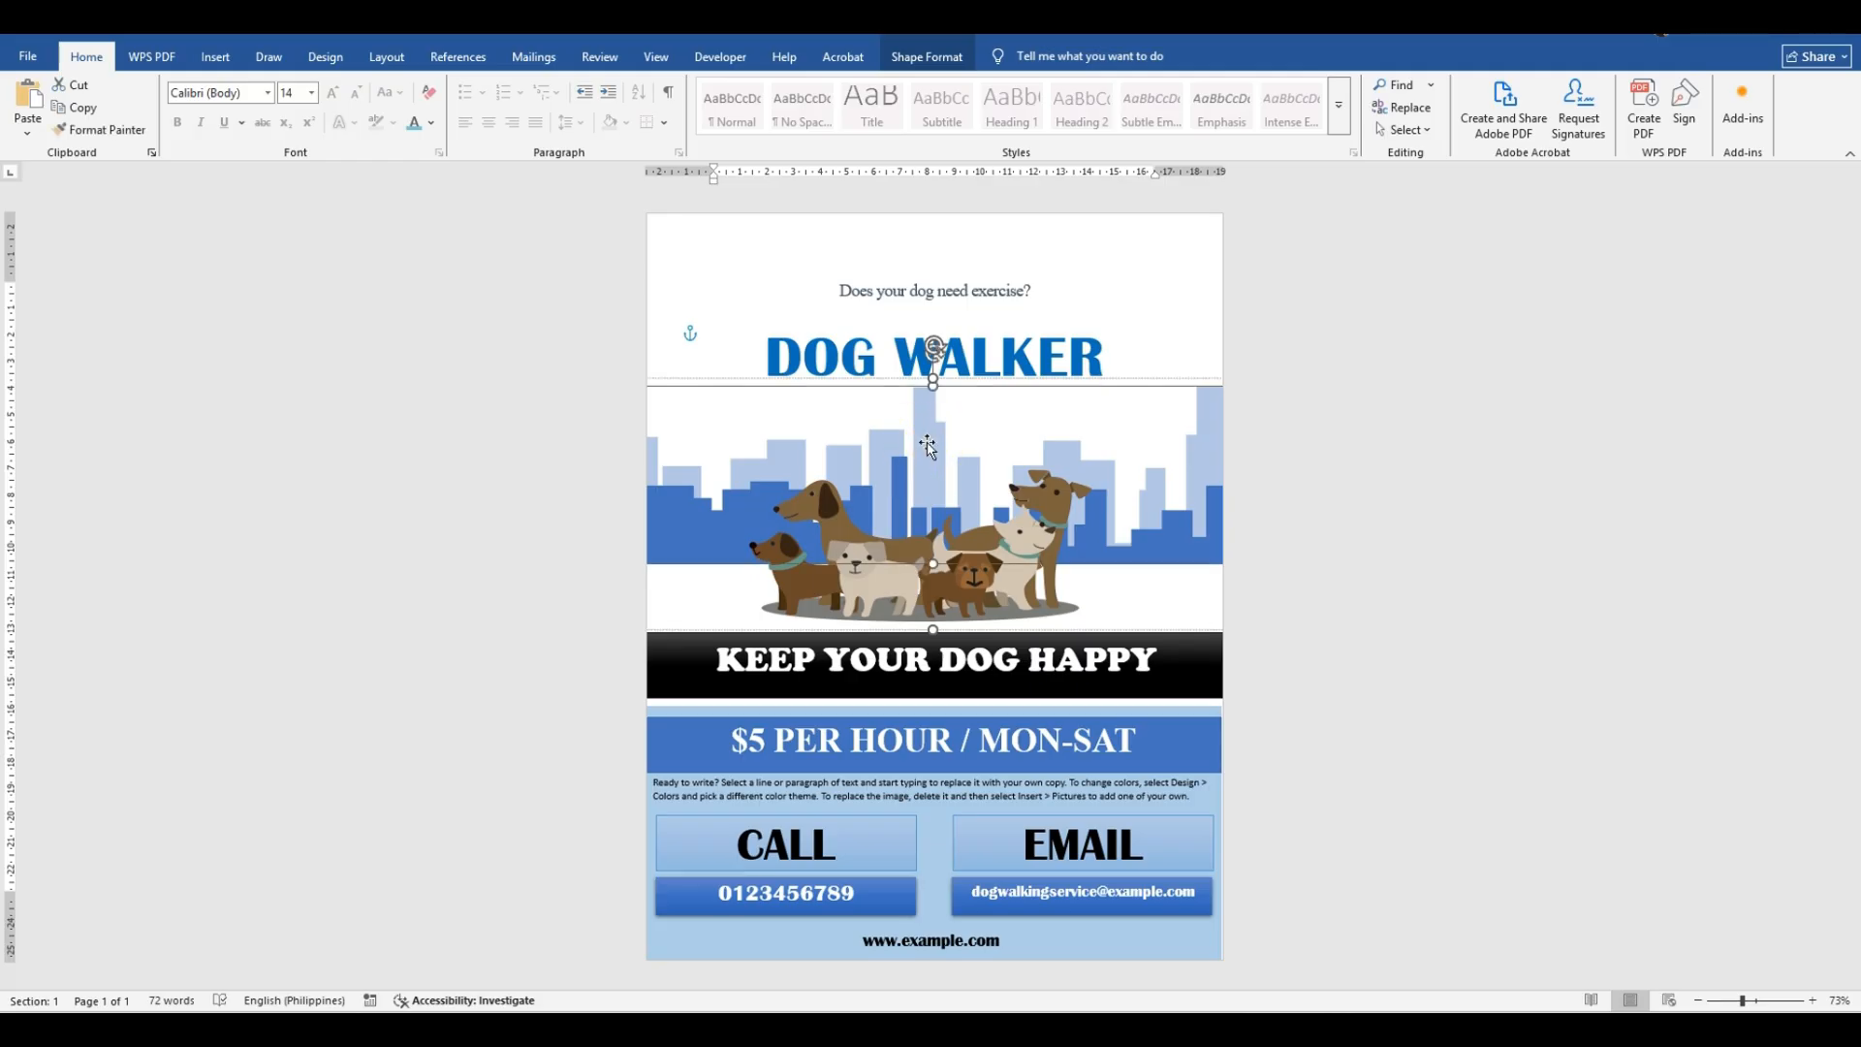
{"action": "left_click", "coordinate": [1098, 367]}
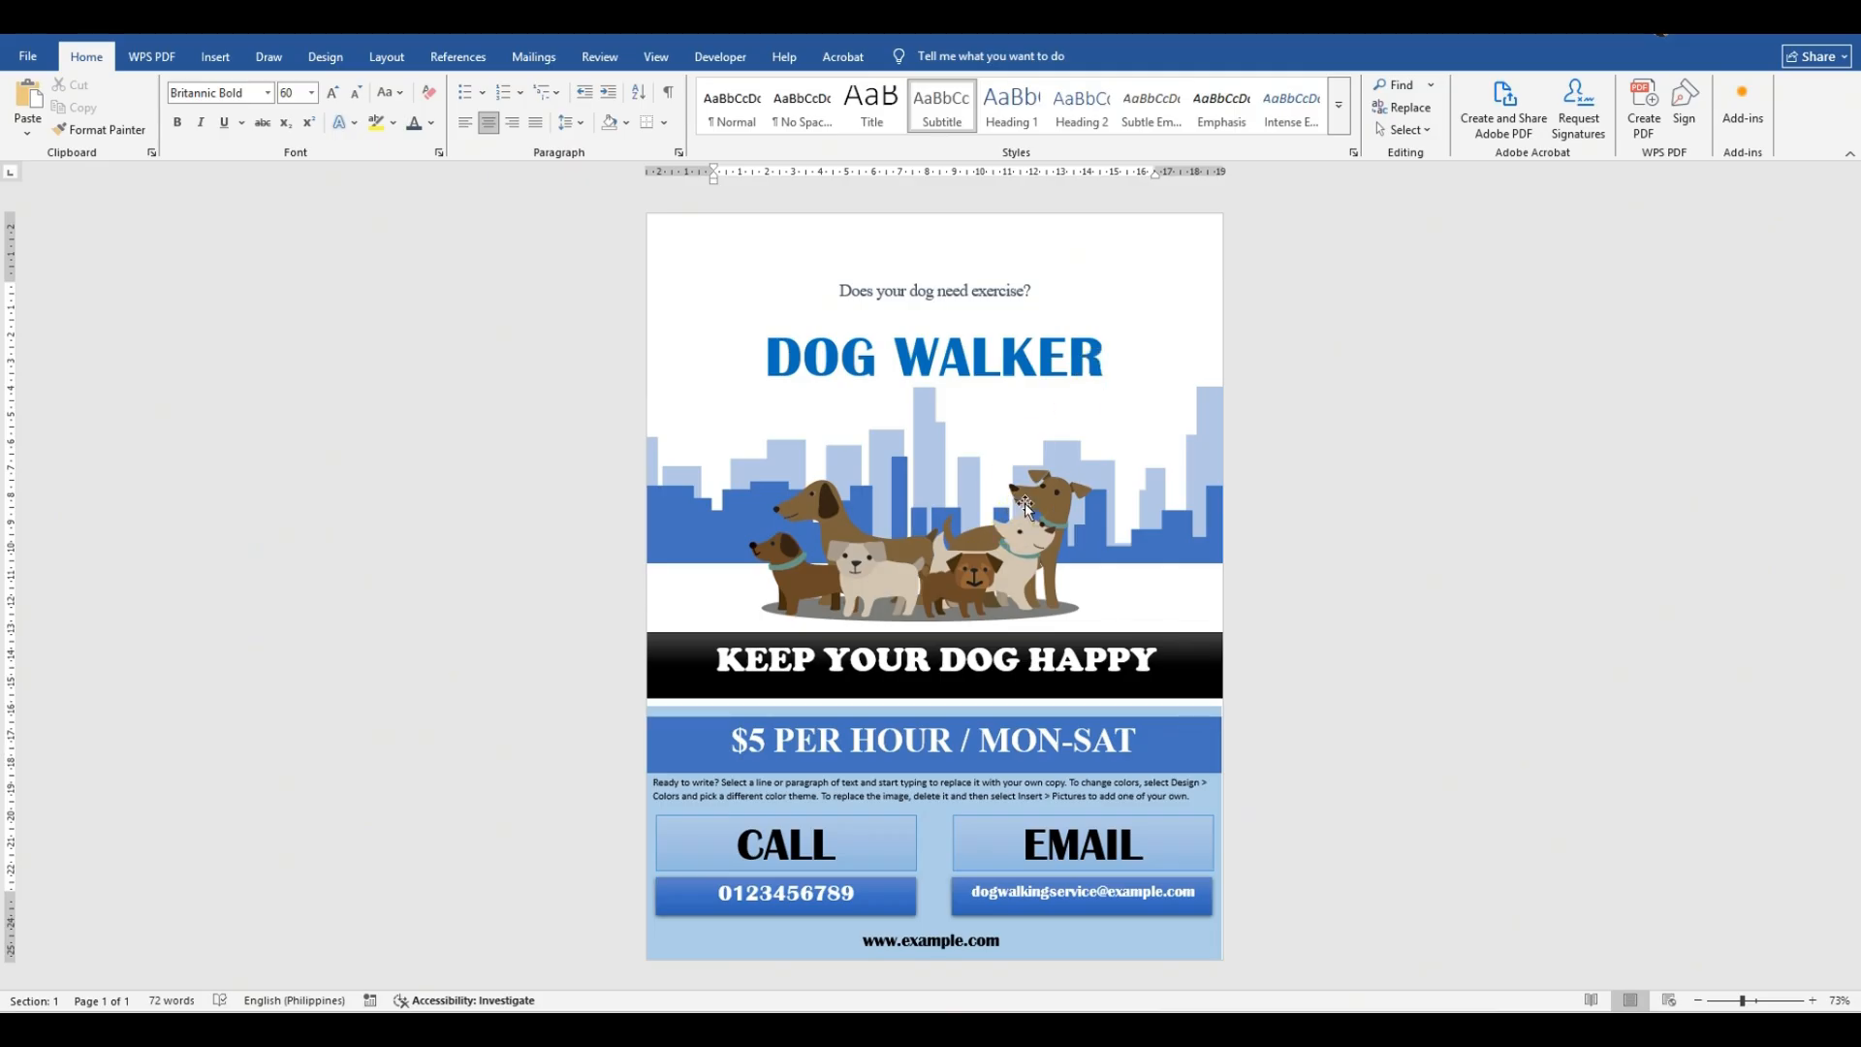
{"action": "left_click", "coordinate": [717, 660]}
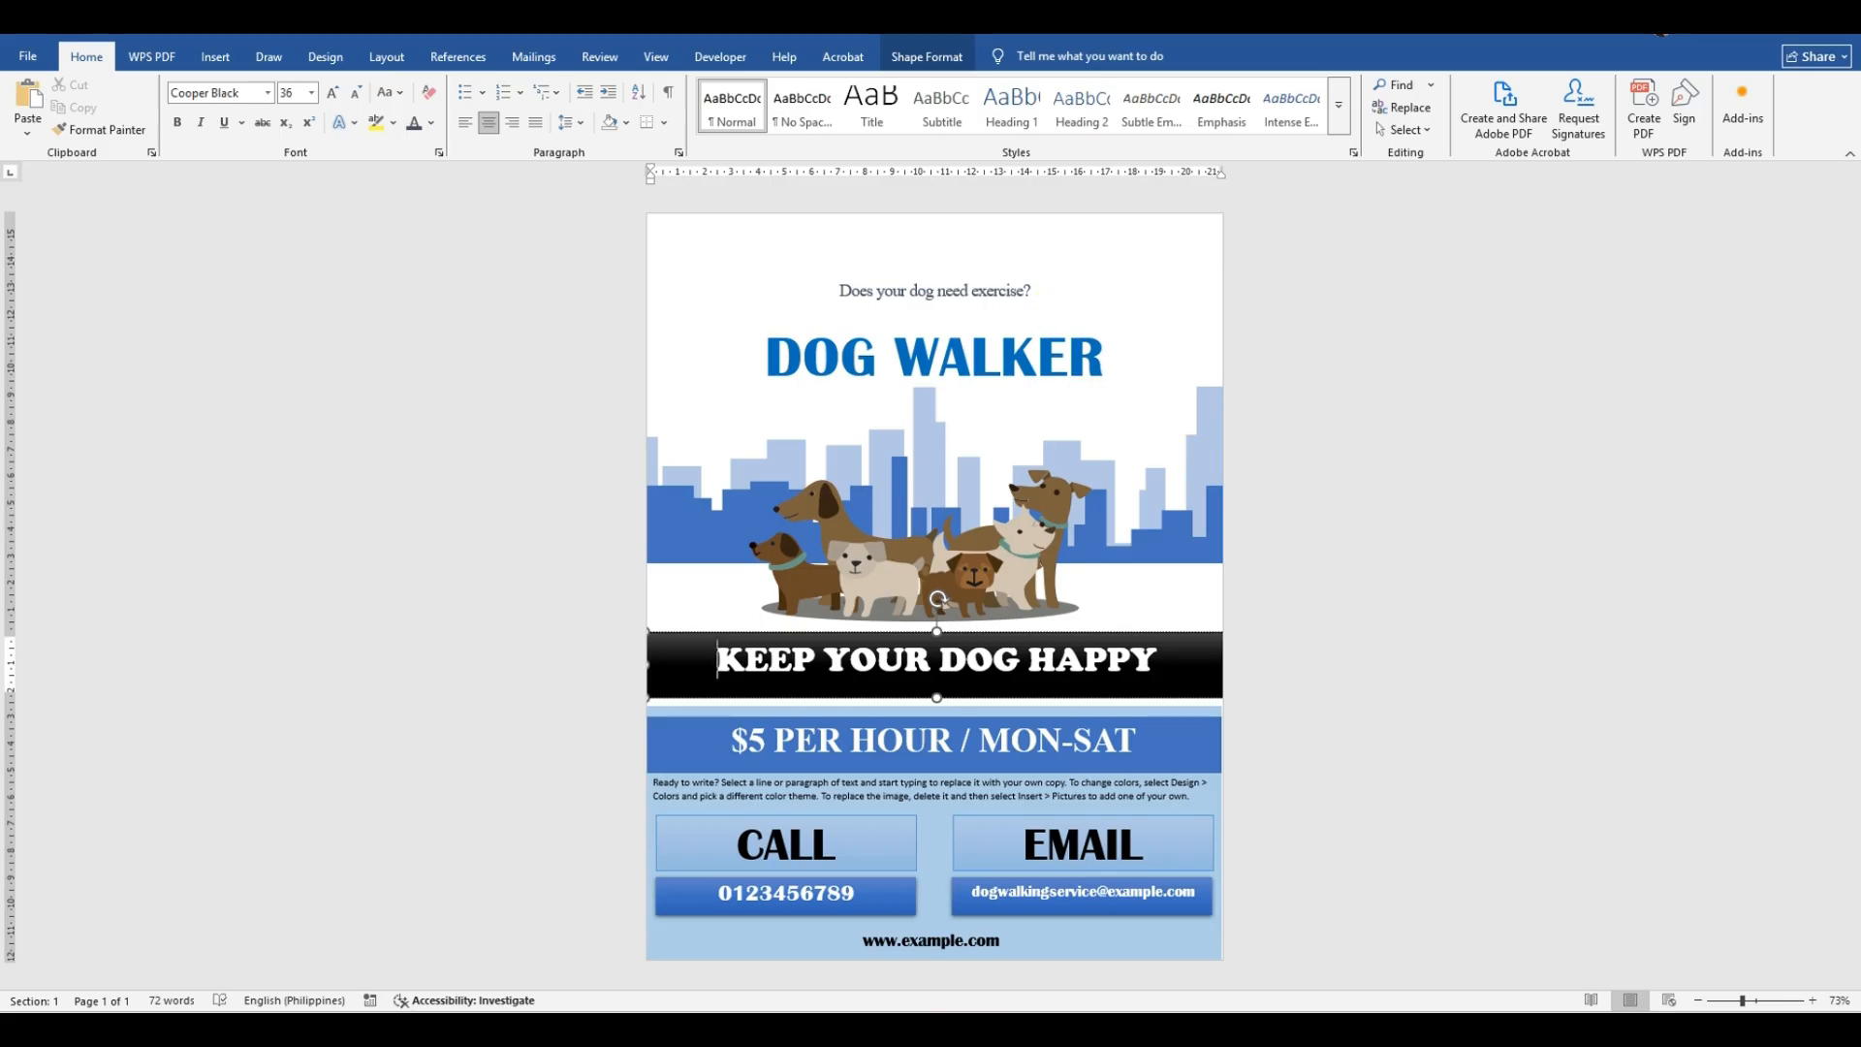
Step: Start saving the flyer as a new file and browse to the Week 23-29 folder inside Better For Word
{"action": "left_click", "coordinate": [14, 68]}
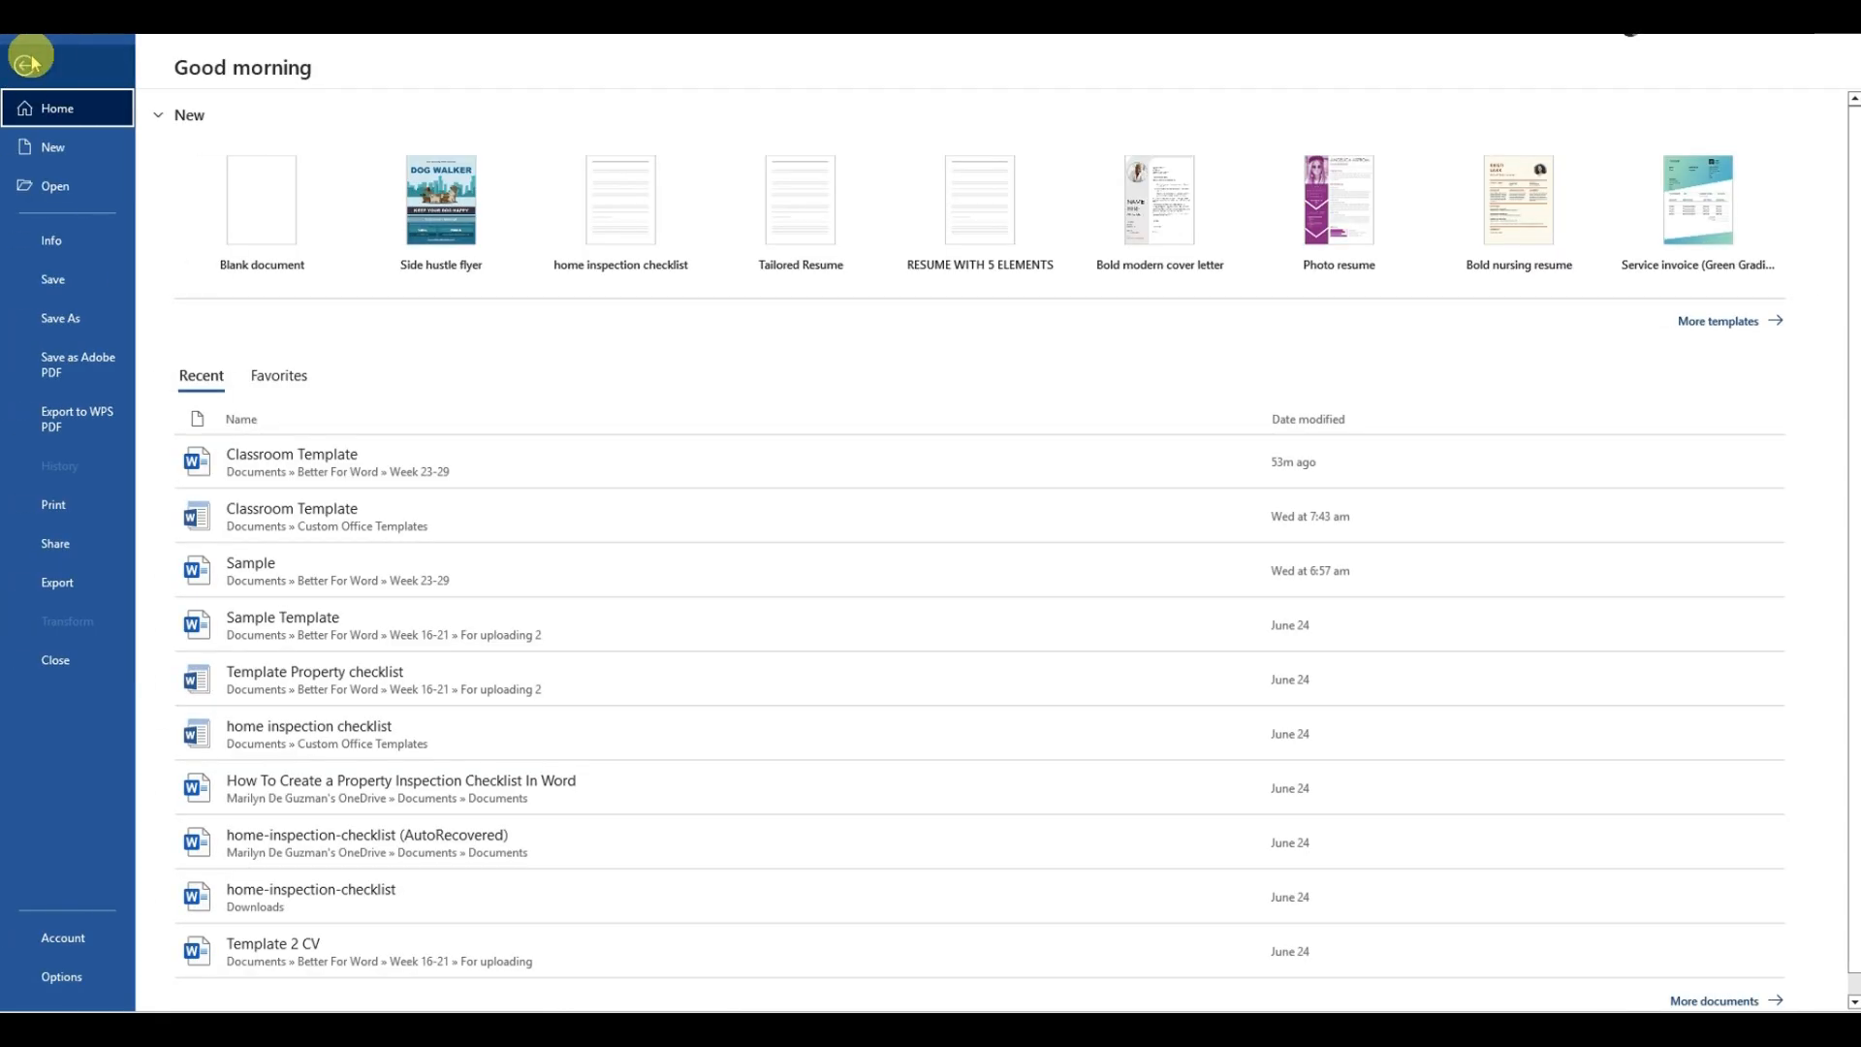
{"action": "left_click", "coordinate": [60, 316]}
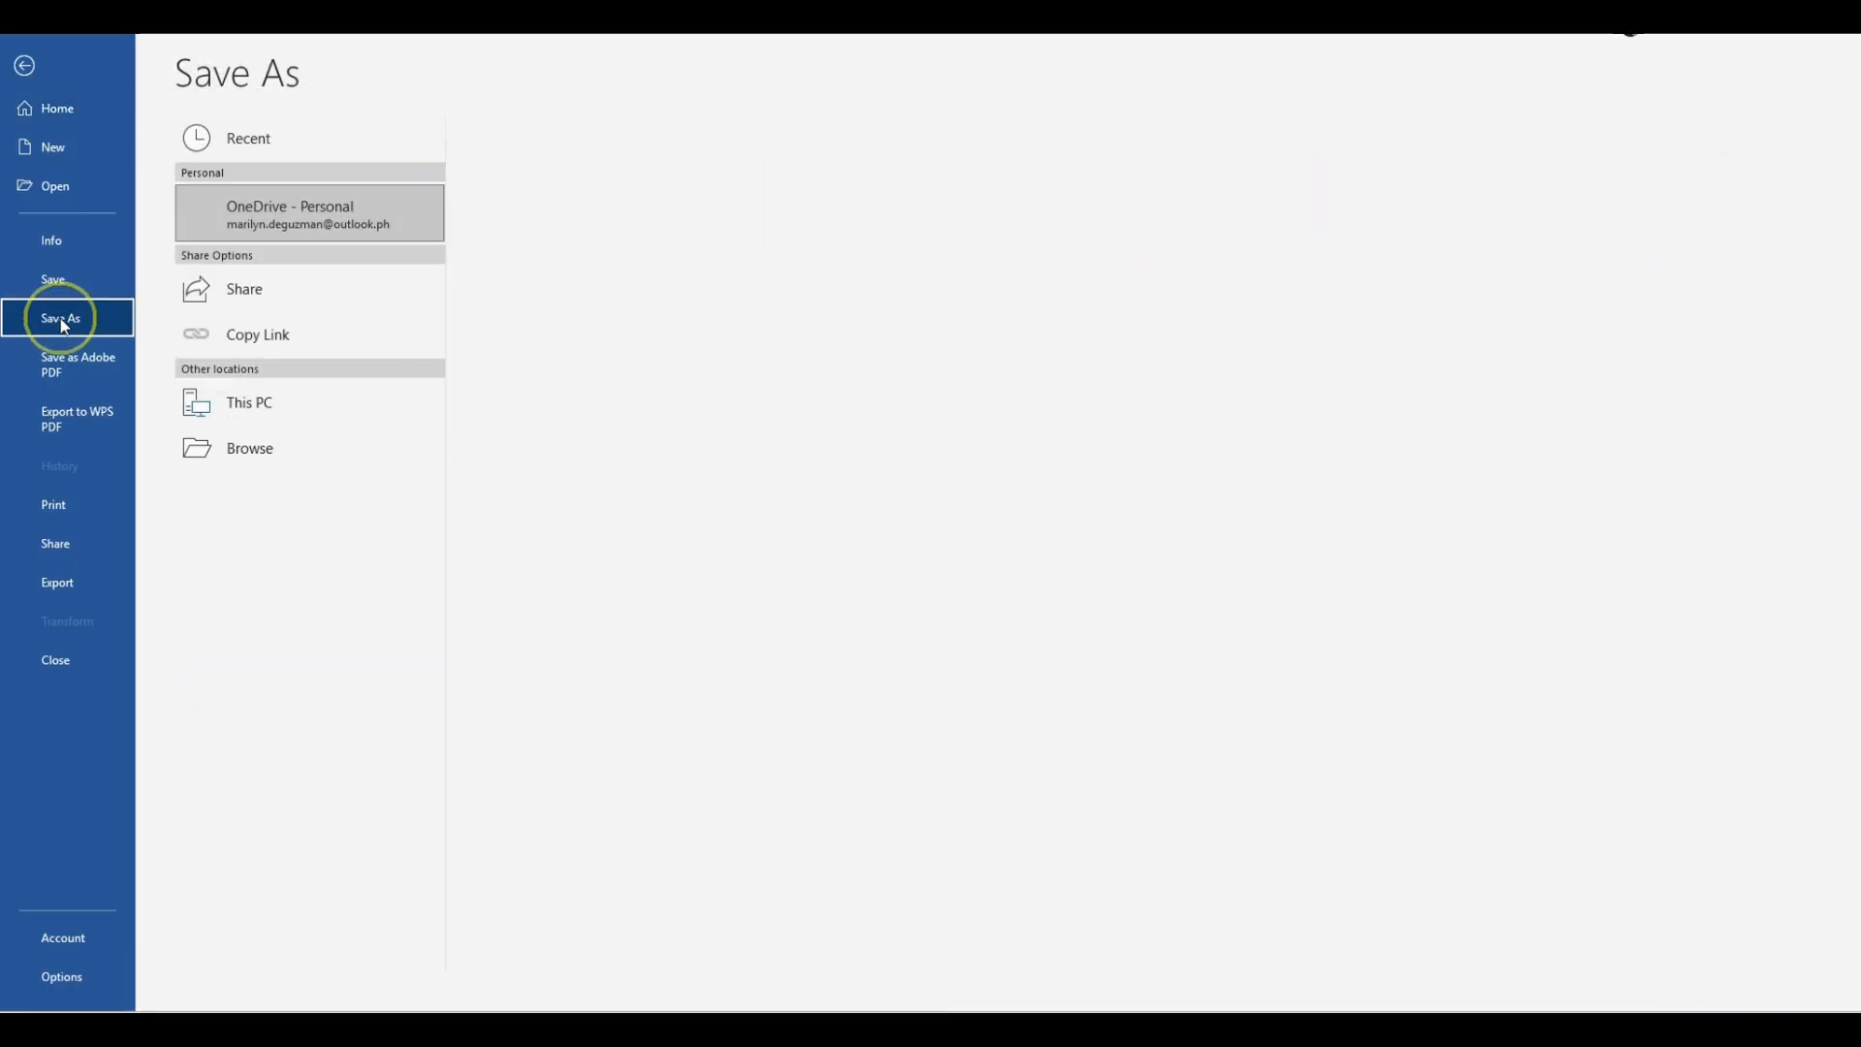
{"action": "left_click", "coordinate": [270, 493]}
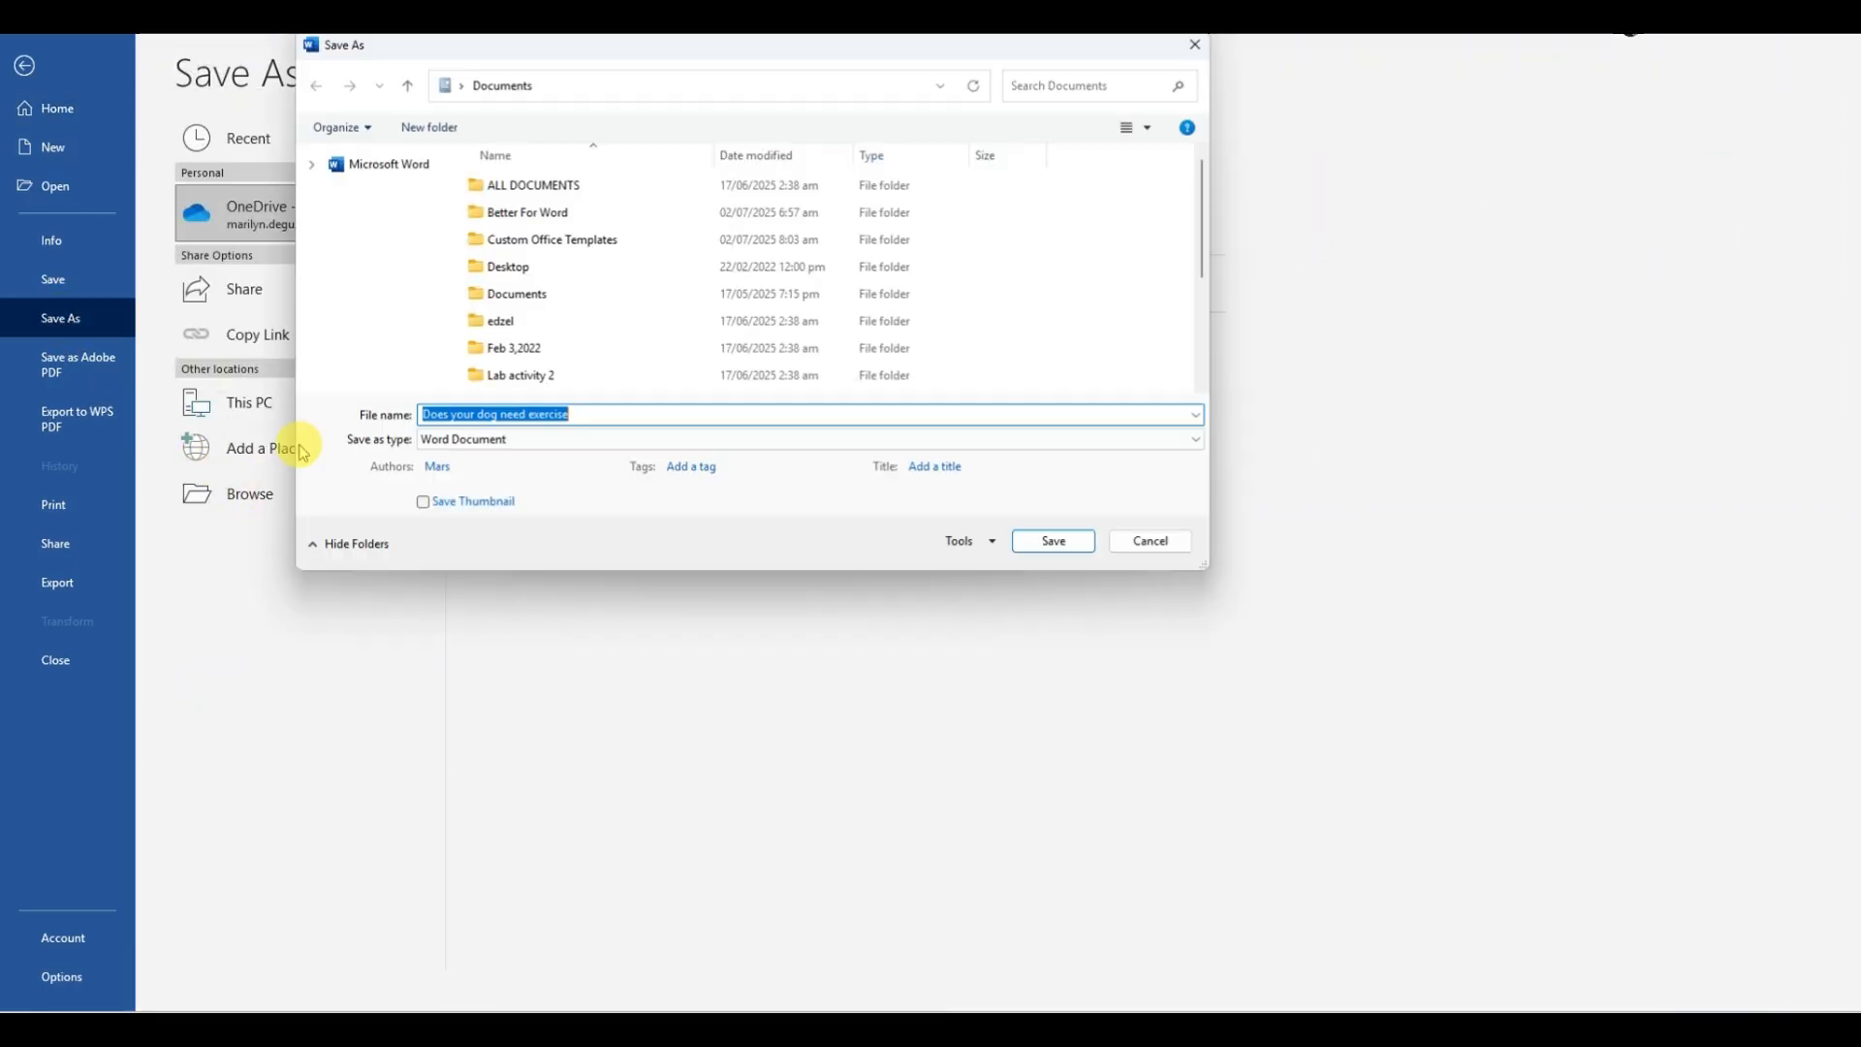
{"action": "double_click", "coordinate": [567, 211]}
{"action": "scroll", "coordinate": [567, 276], "scroll_direction": "down", "scroll_amount": 3}
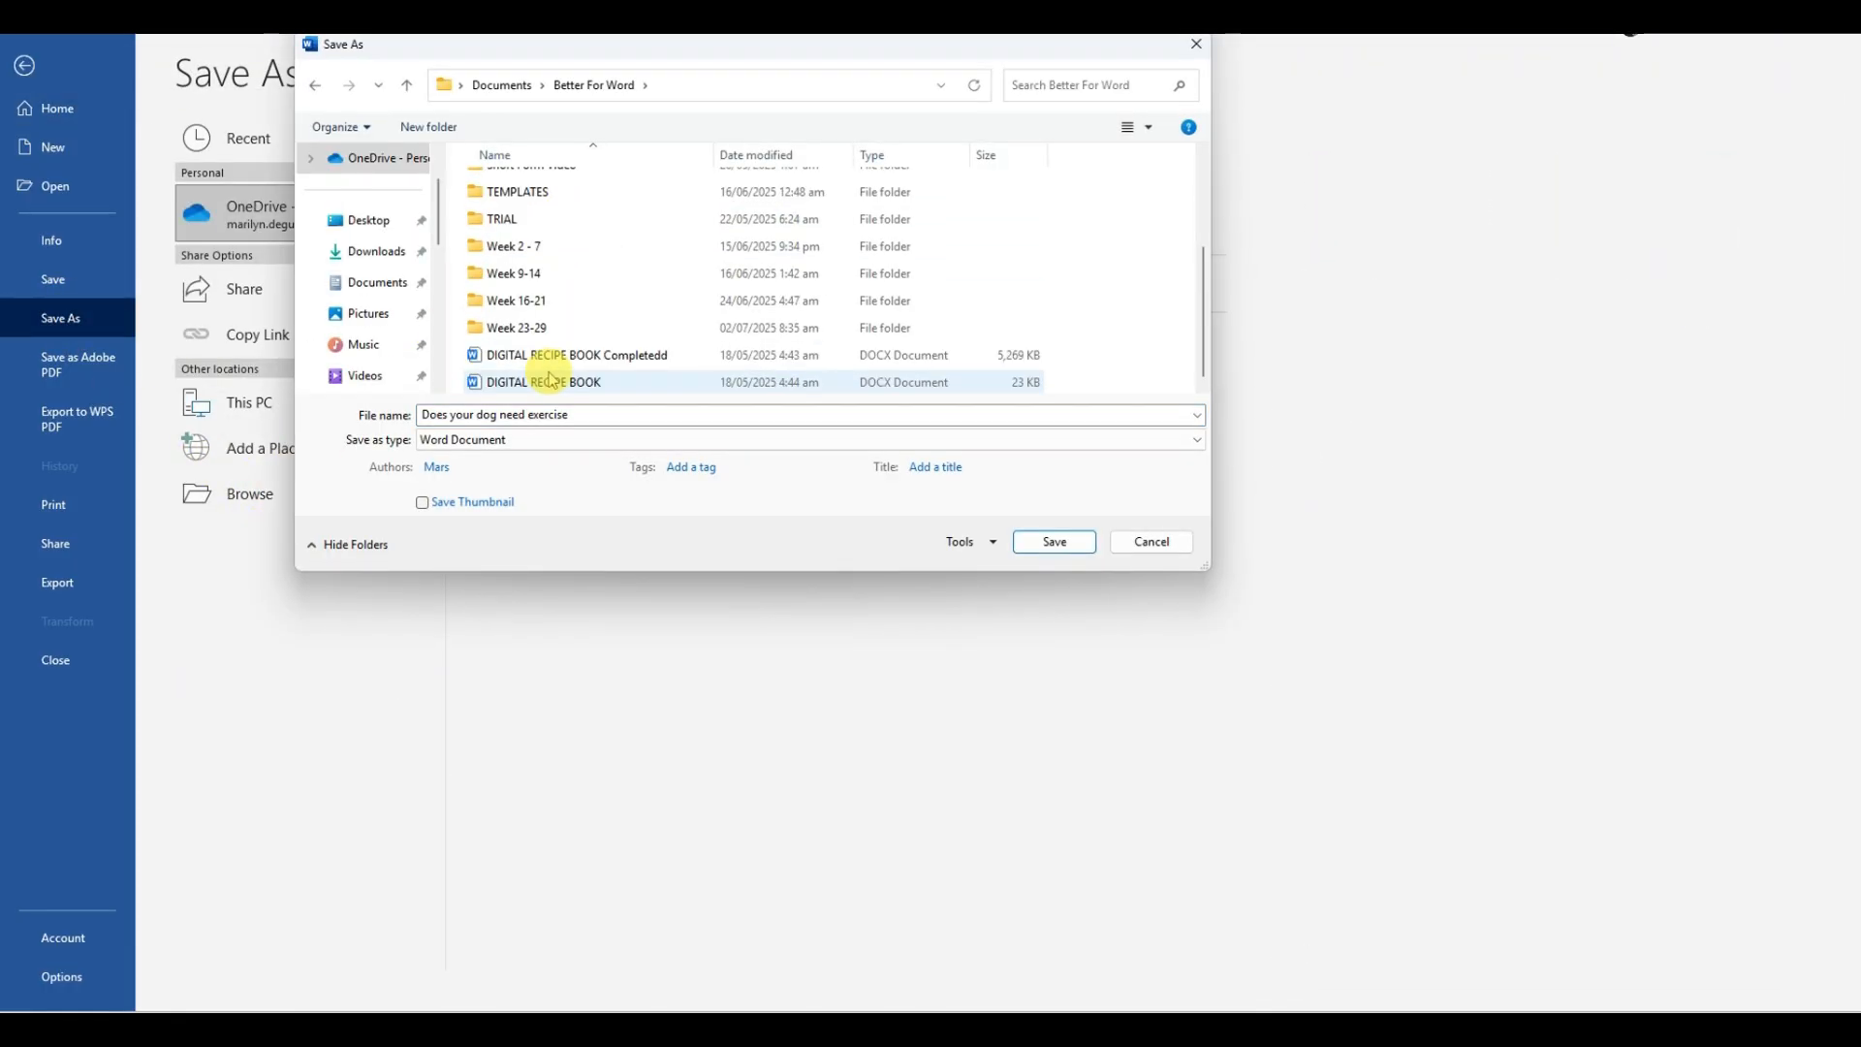
{"action": "double_click", "coordinate": [562, 320]}
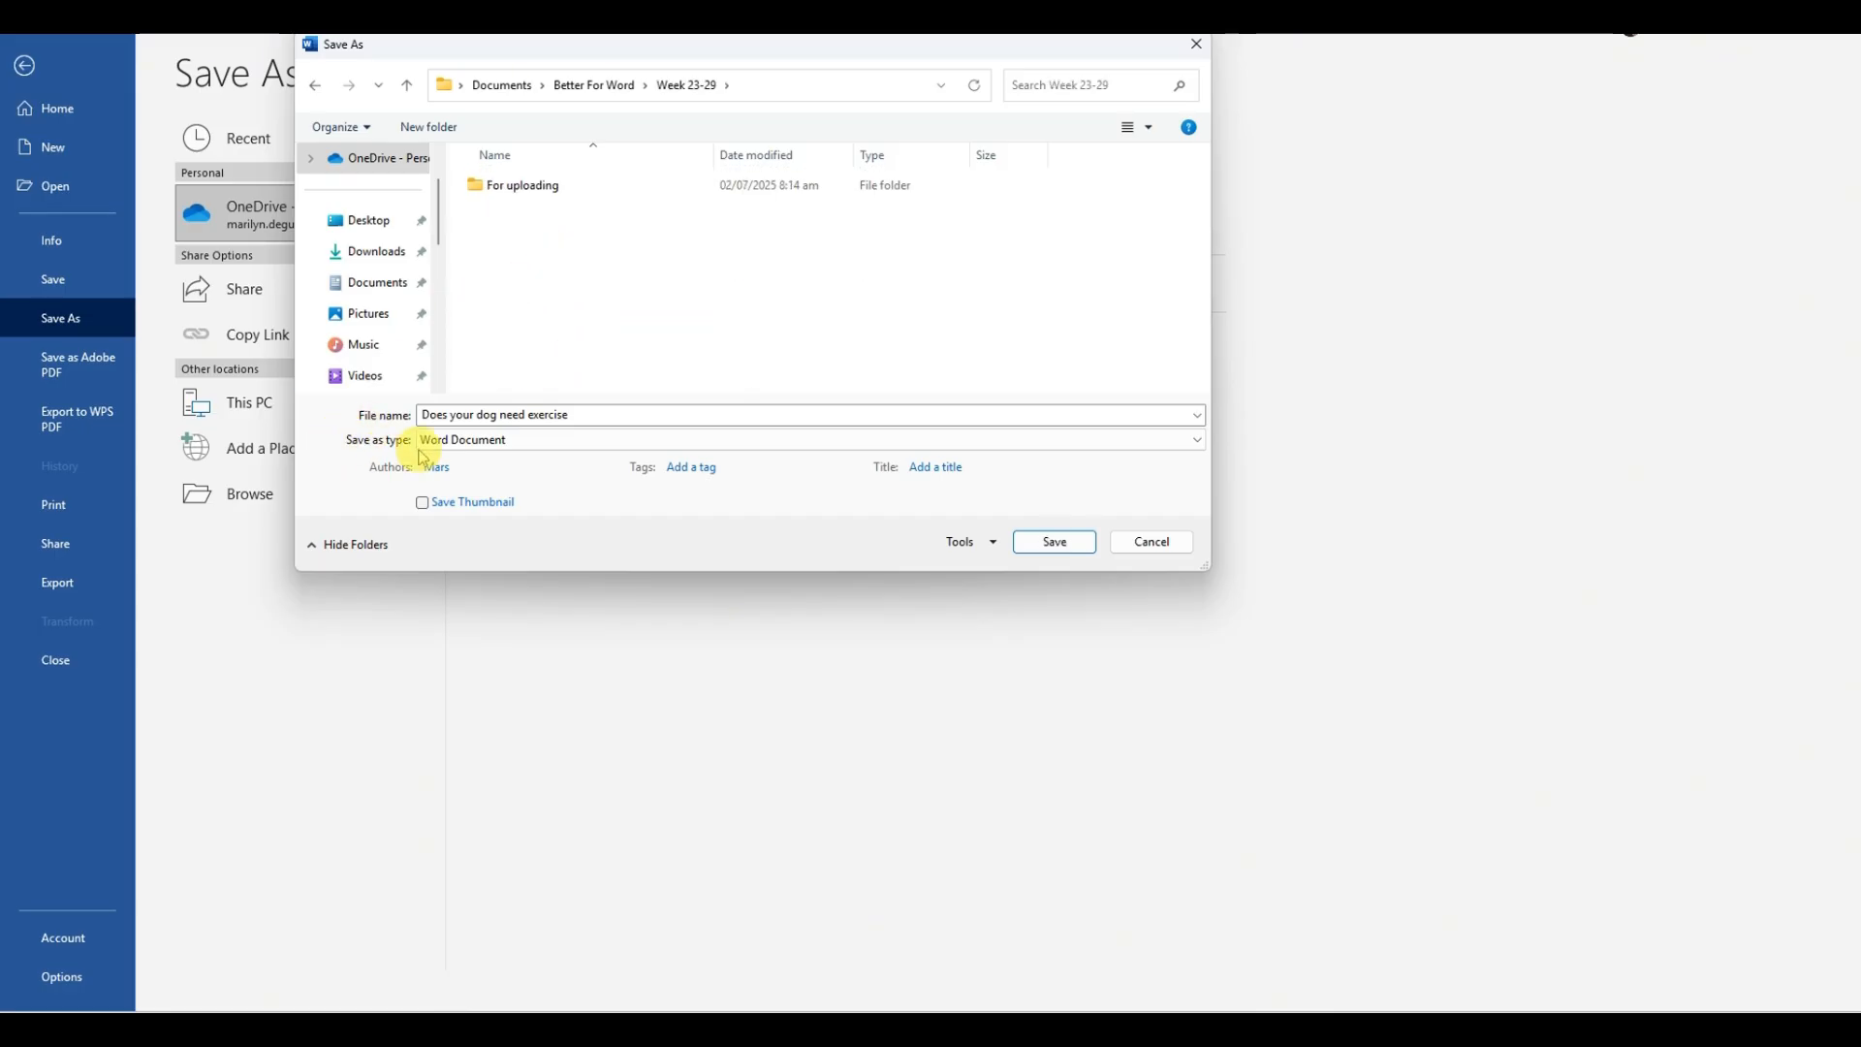
Step: Save the flyer as a Word Template named Modern Flyer Design in the Custom Office Templates folder
{"action": "left_click", "coordinate": [452, 448]}
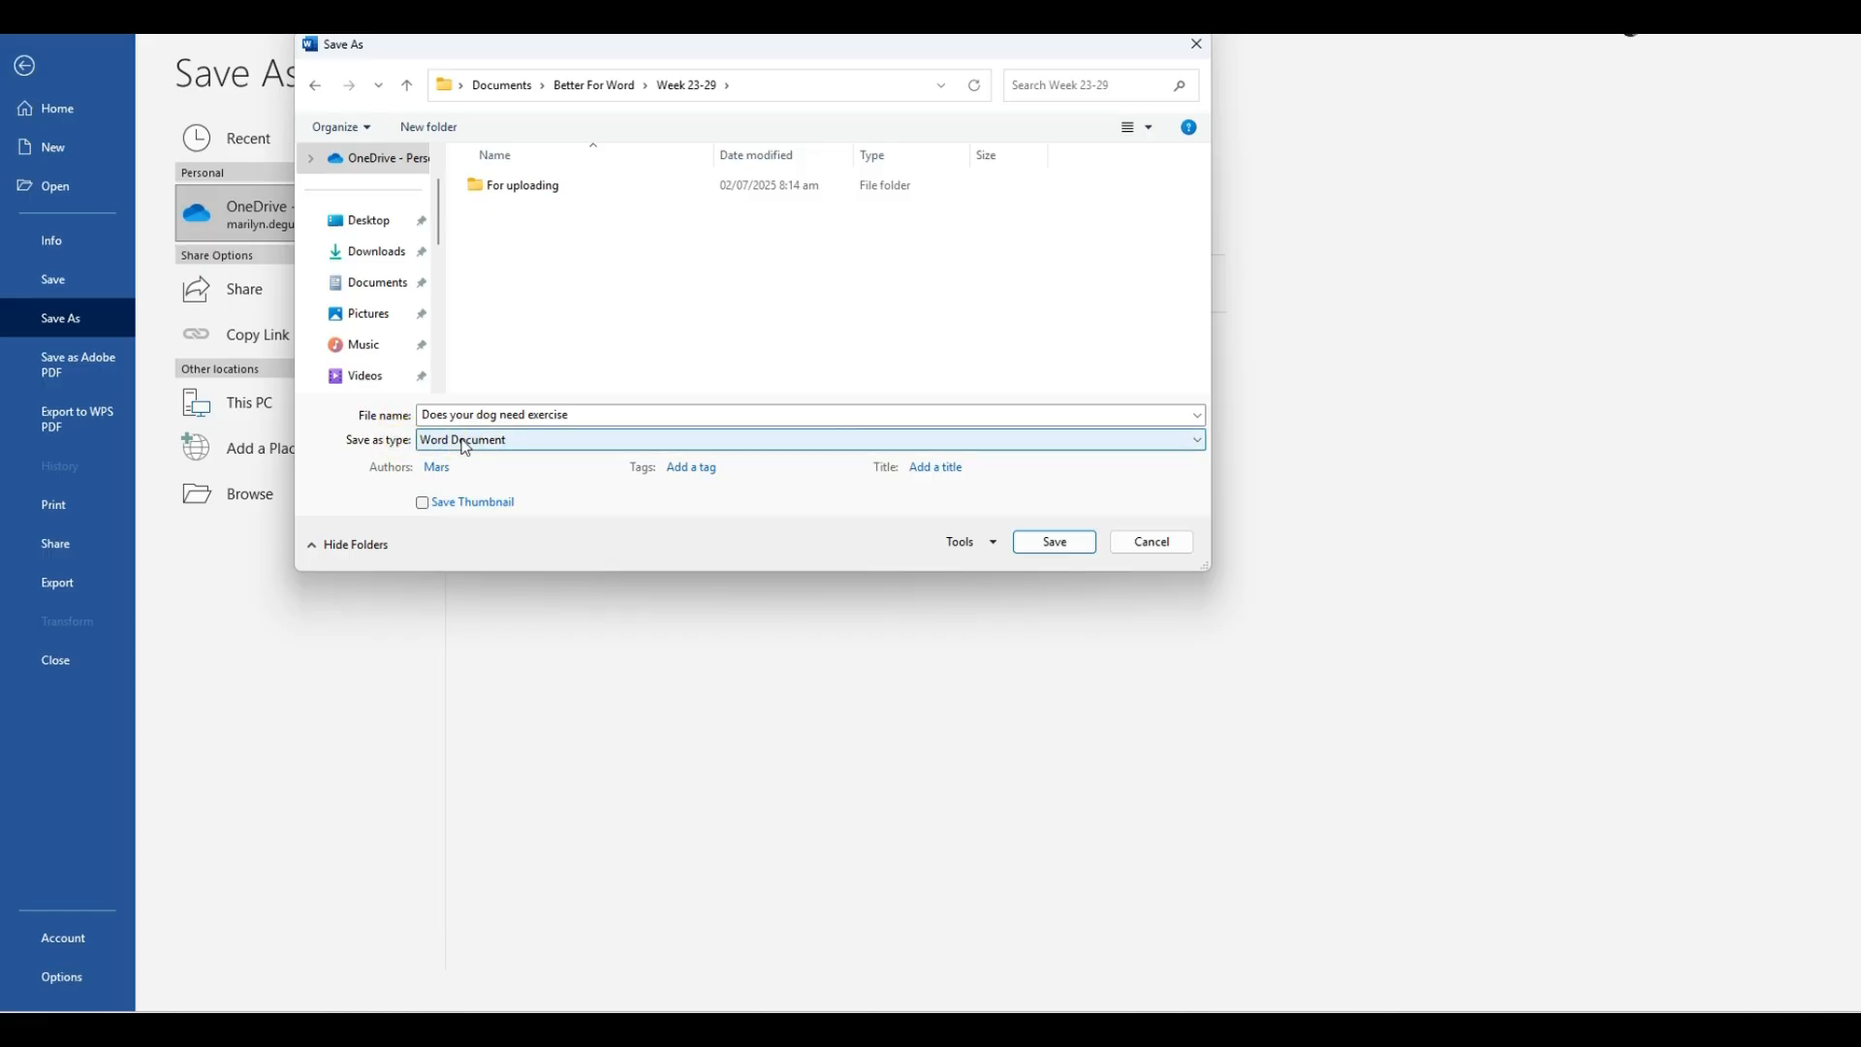
{"action": "left_click", "coordinate": [465, 447]}
{"action": "left_click", "coordinate": [493, 505]}
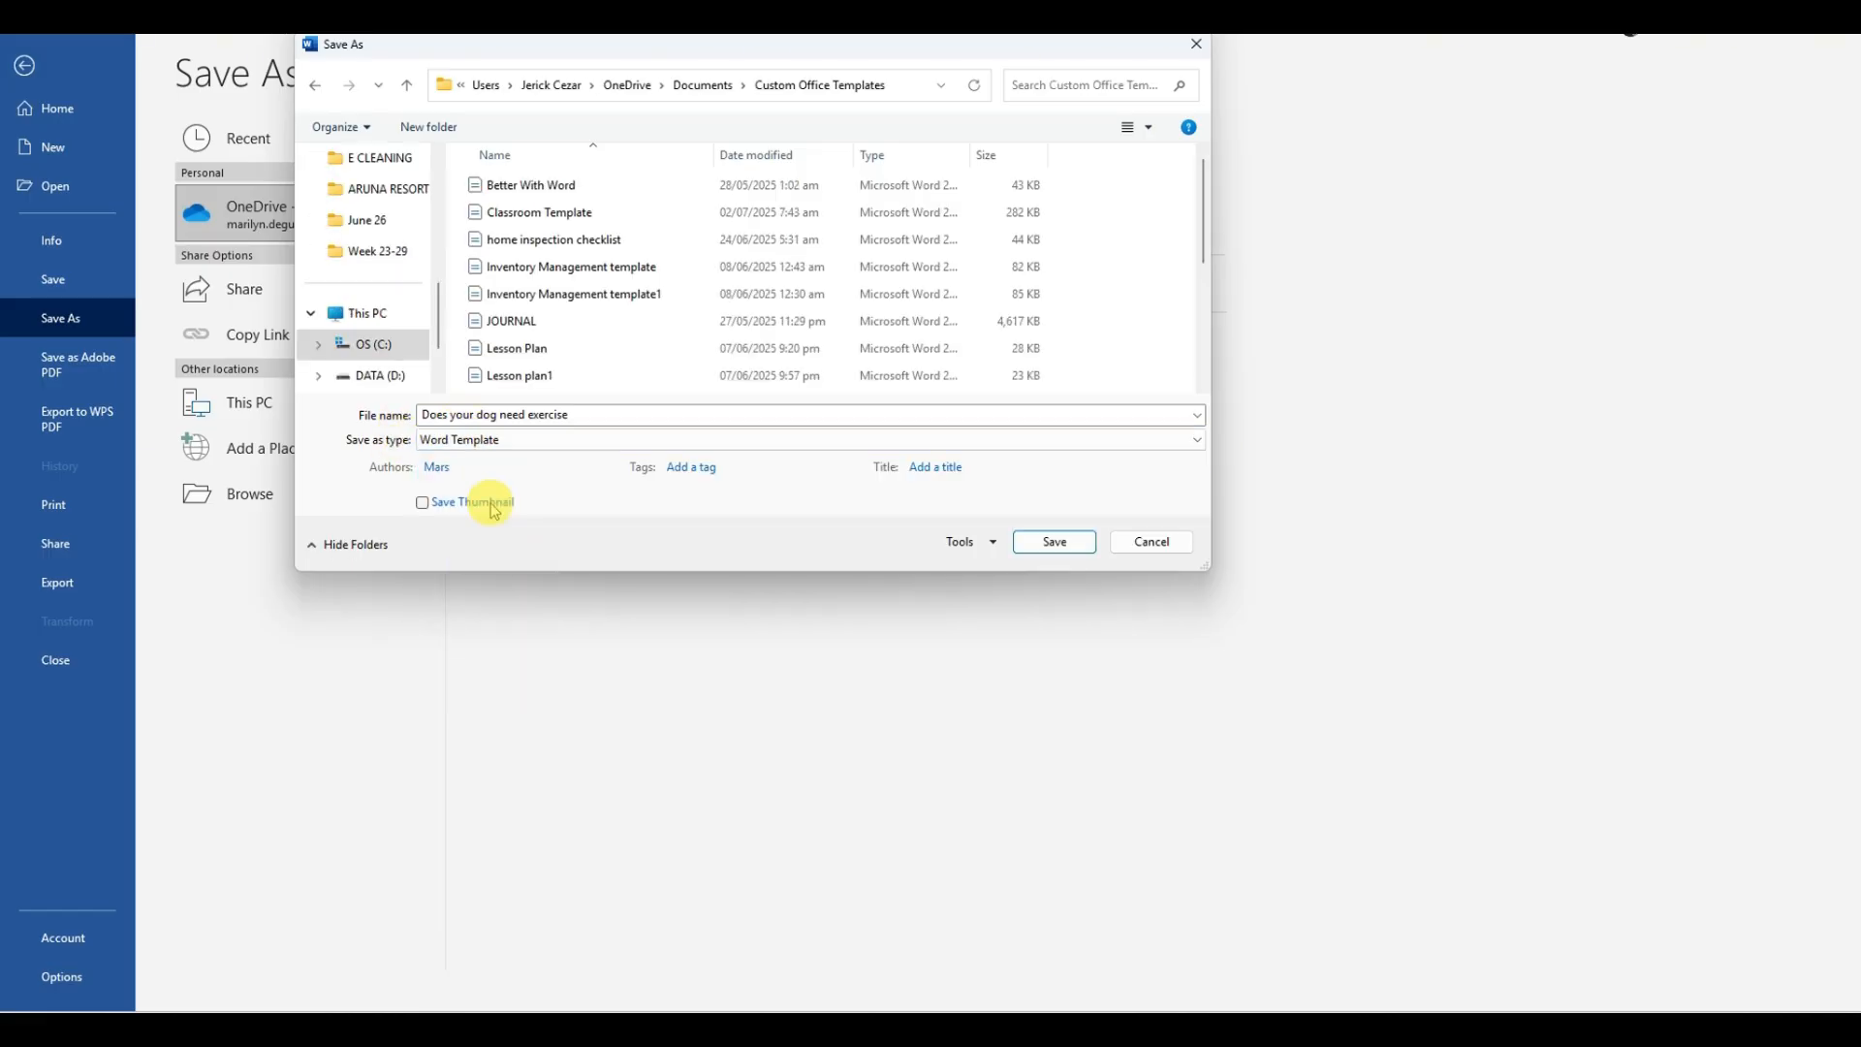
{"action": "left_click_drag", "start_coordinate": [593, 417], "coordinate": [435, 411]}
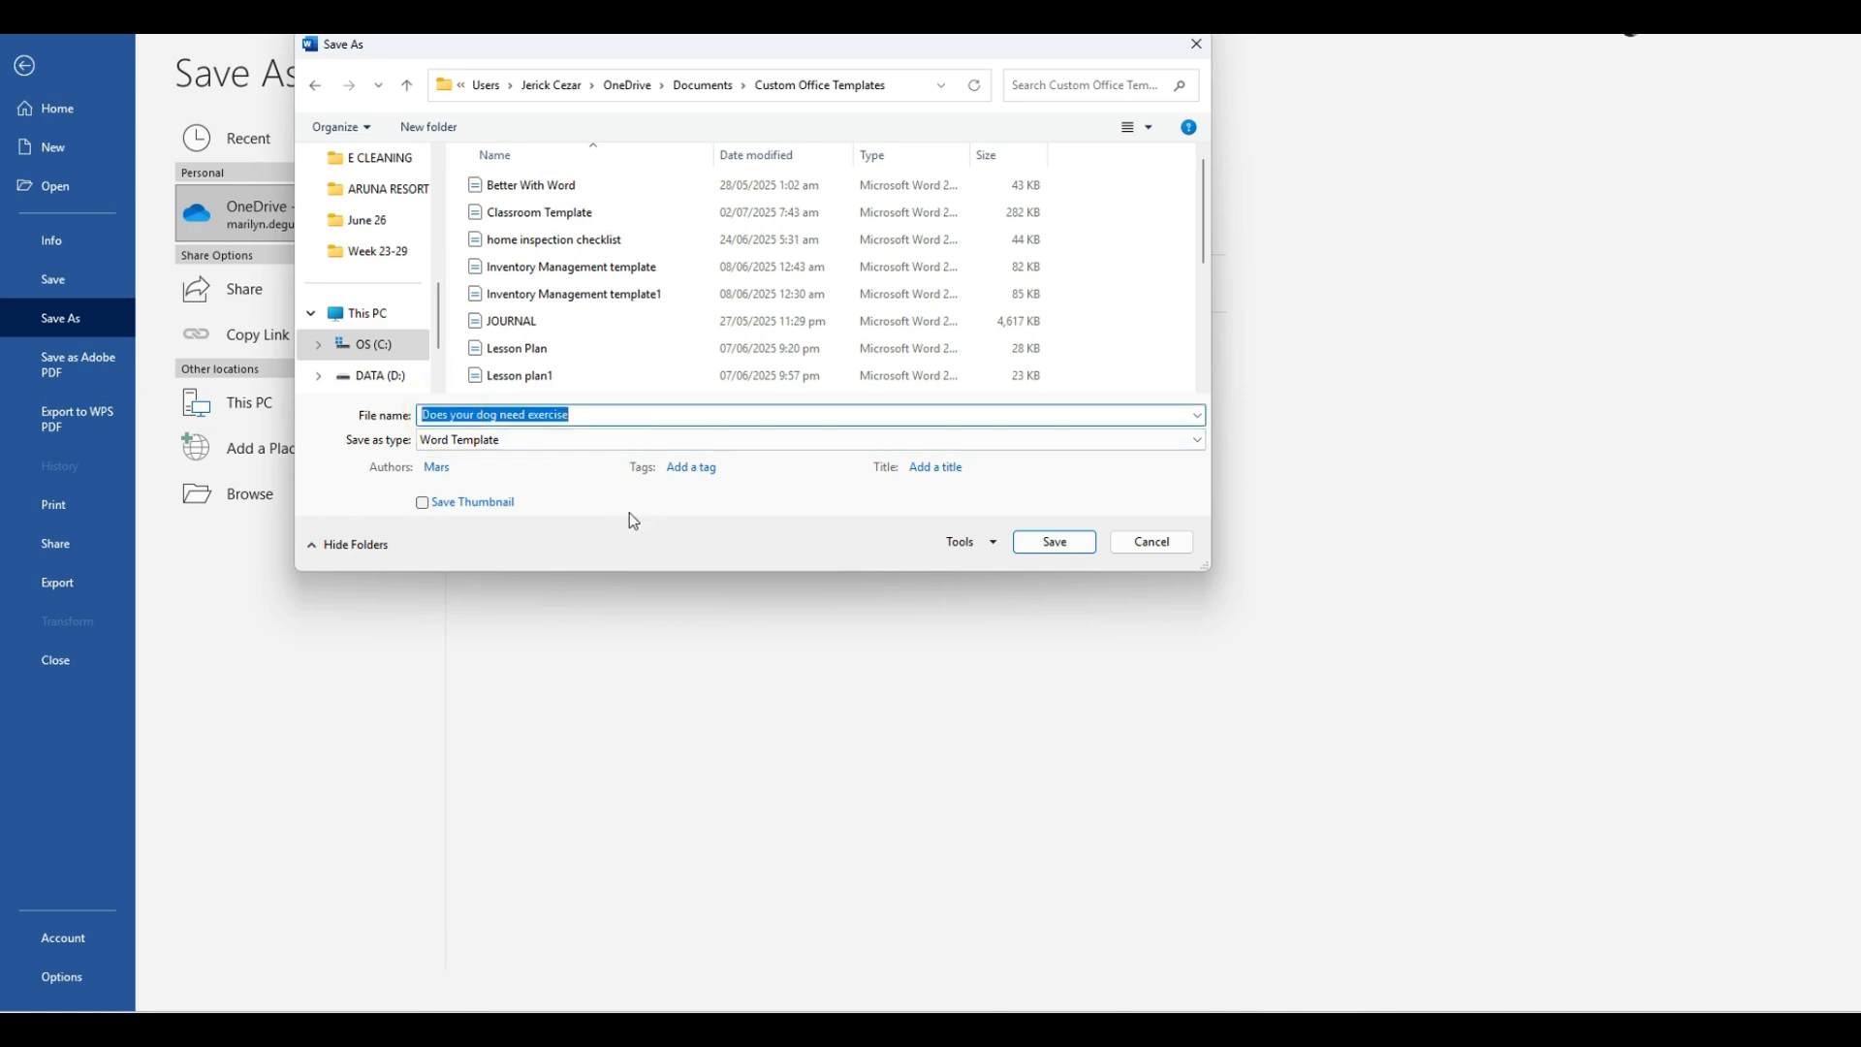
{"action": "type", "text": "Modern Flyer Design"}
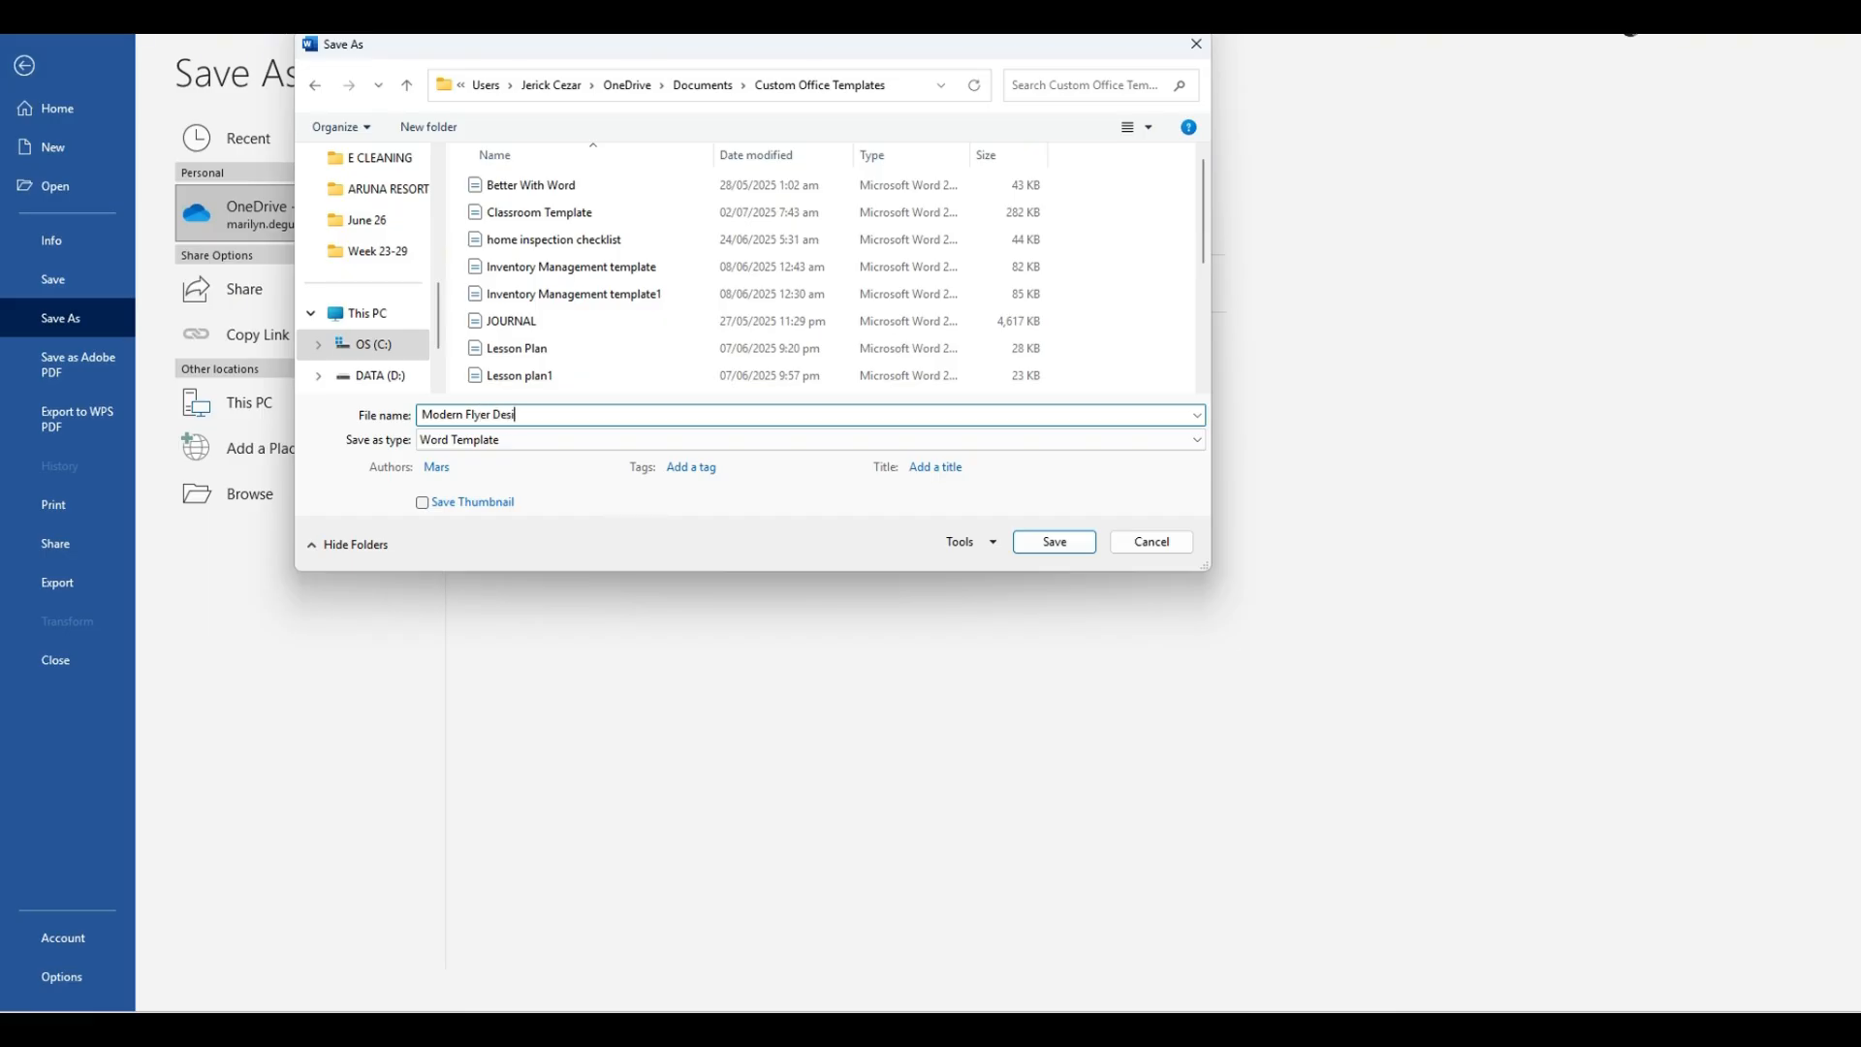
{"action": "left_click", "coordinate": [1056, 541]}
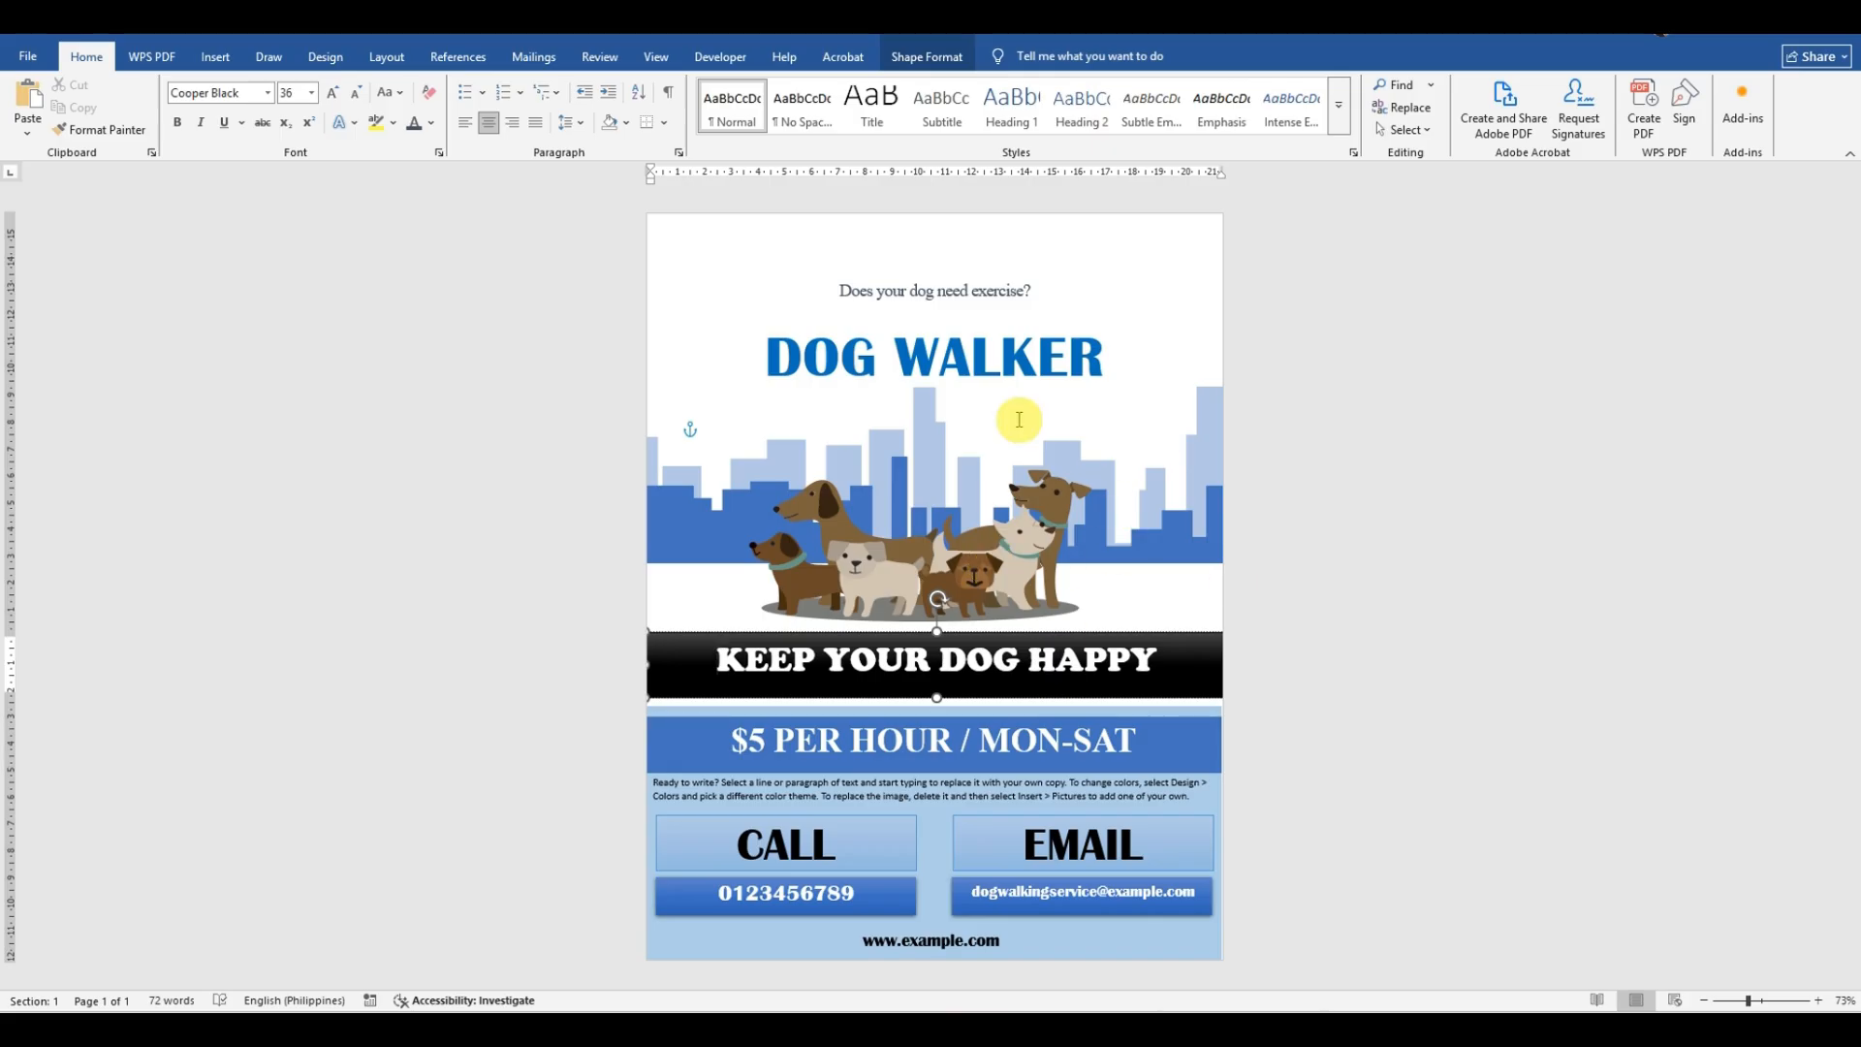
Step: Create a new document from the personal template Modern Flyer Design
{"action": "left_click", "coordinate": [34, 58]}
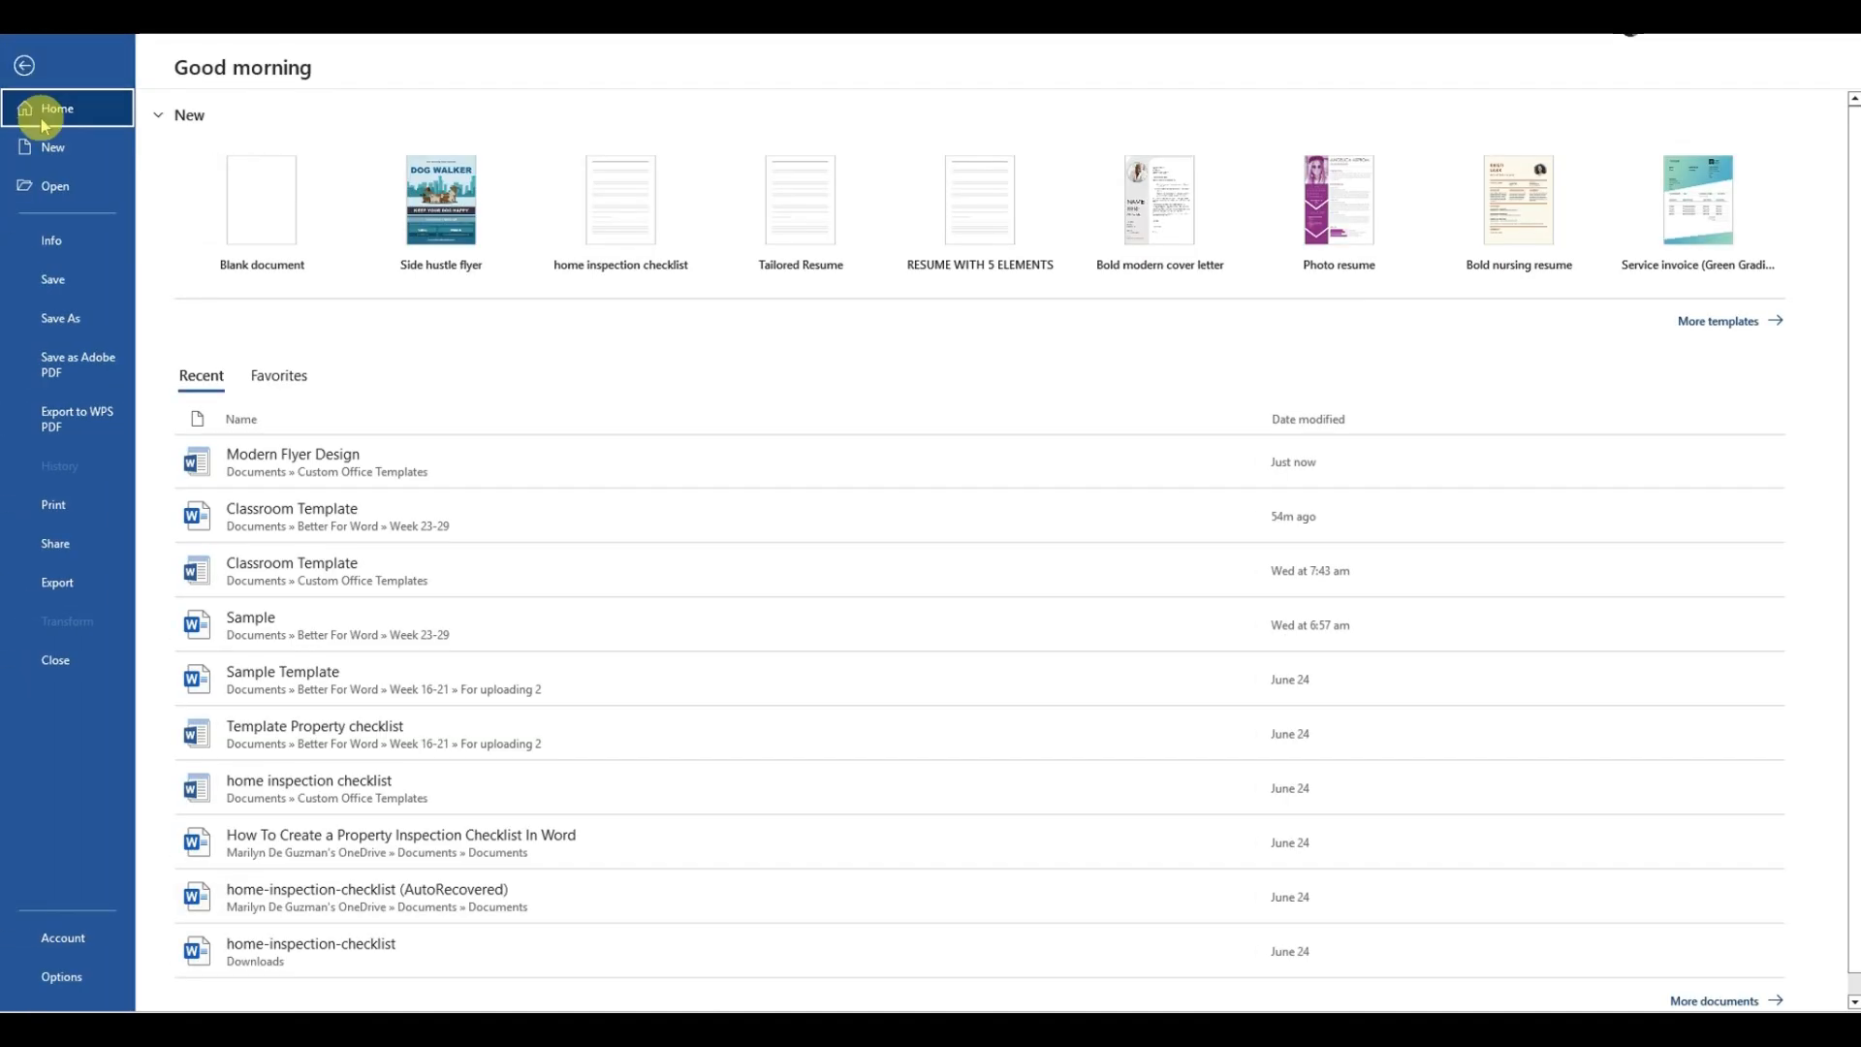
{"action": "left_click", "coordinate": [56, 185]}
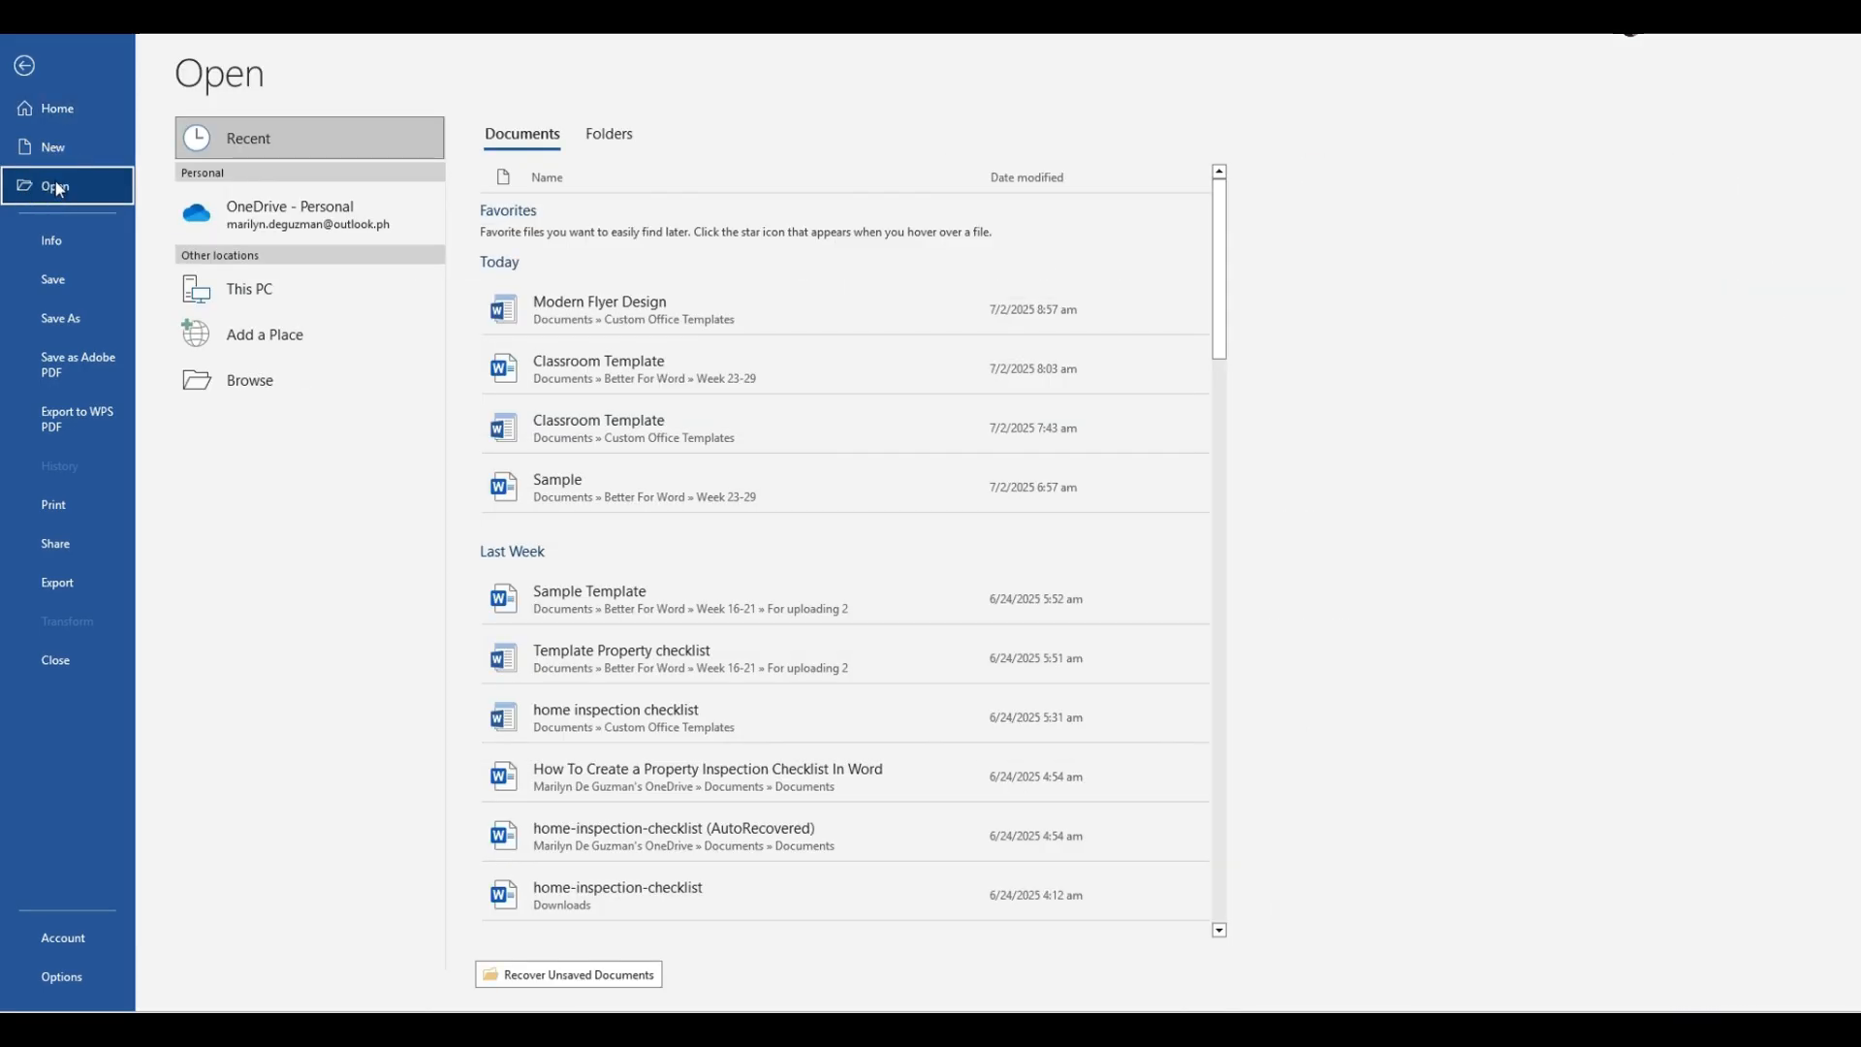
{"action": "left_click", "coordinate": [60, 148]}
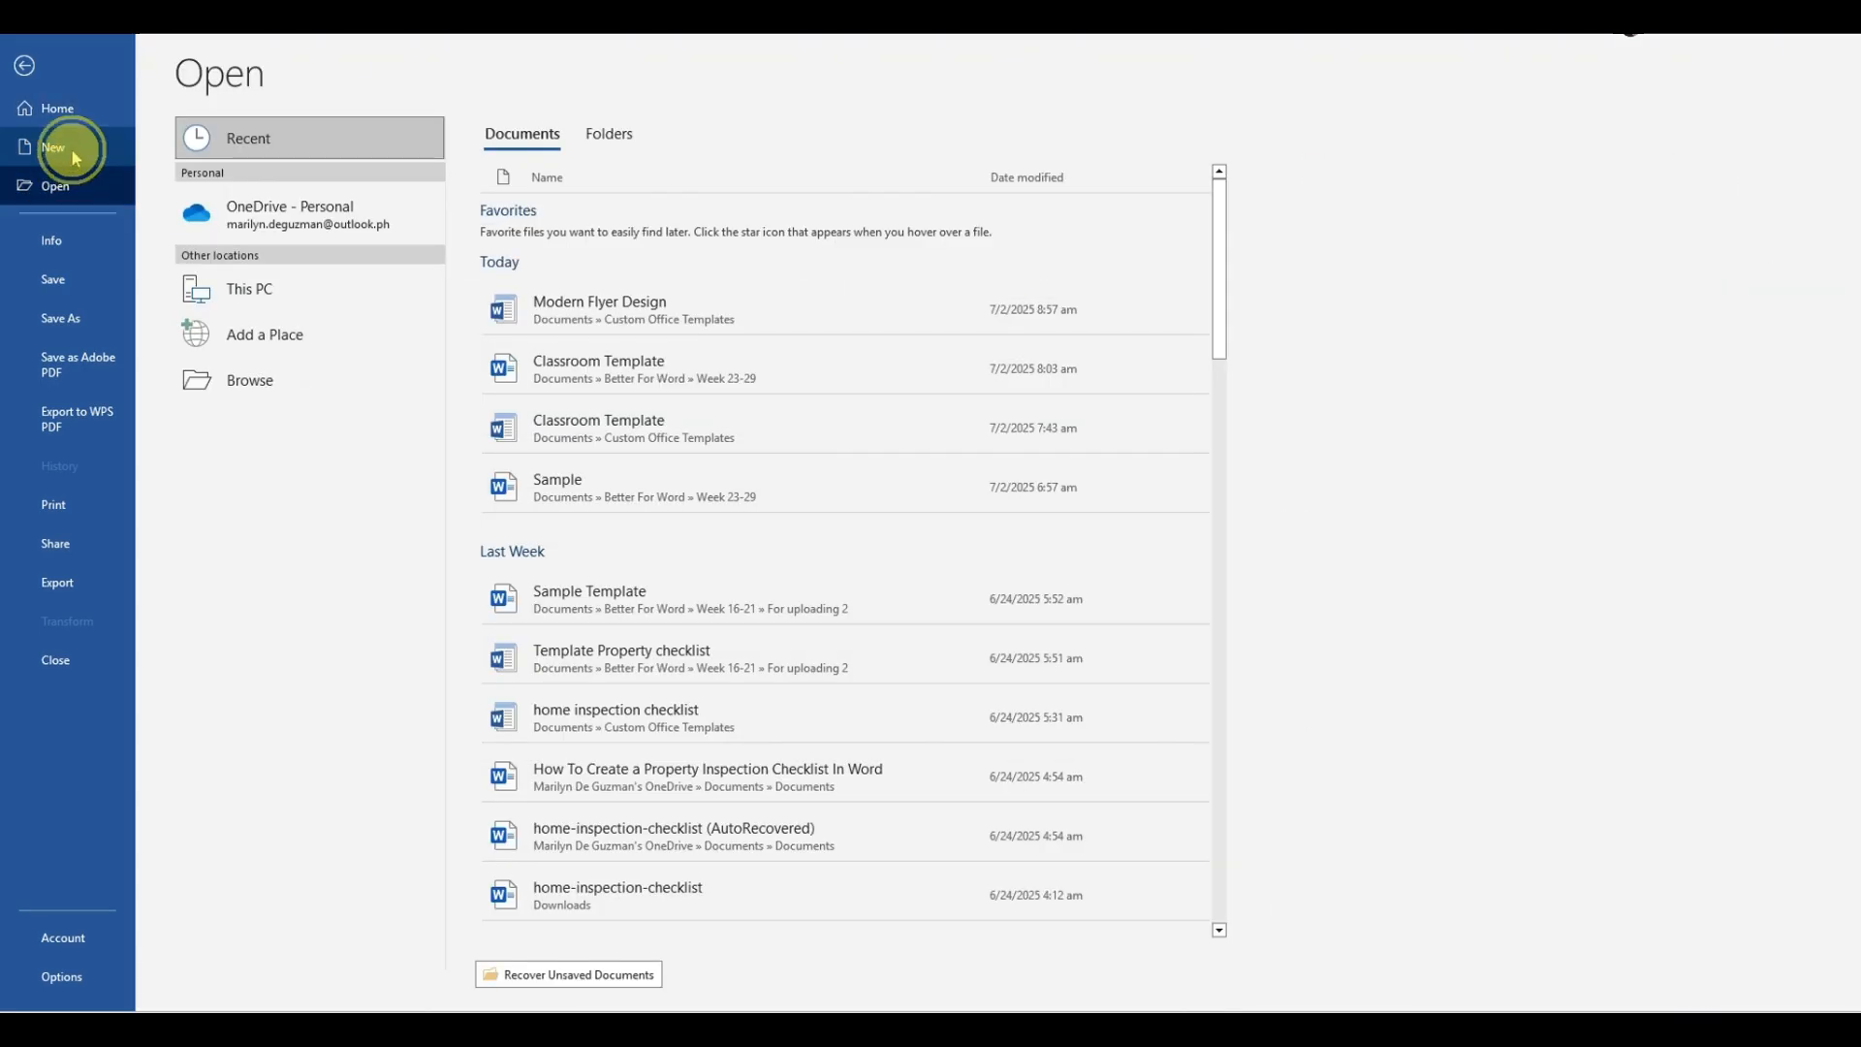
{"action": "left_click", "coordinate": [268, 659]}
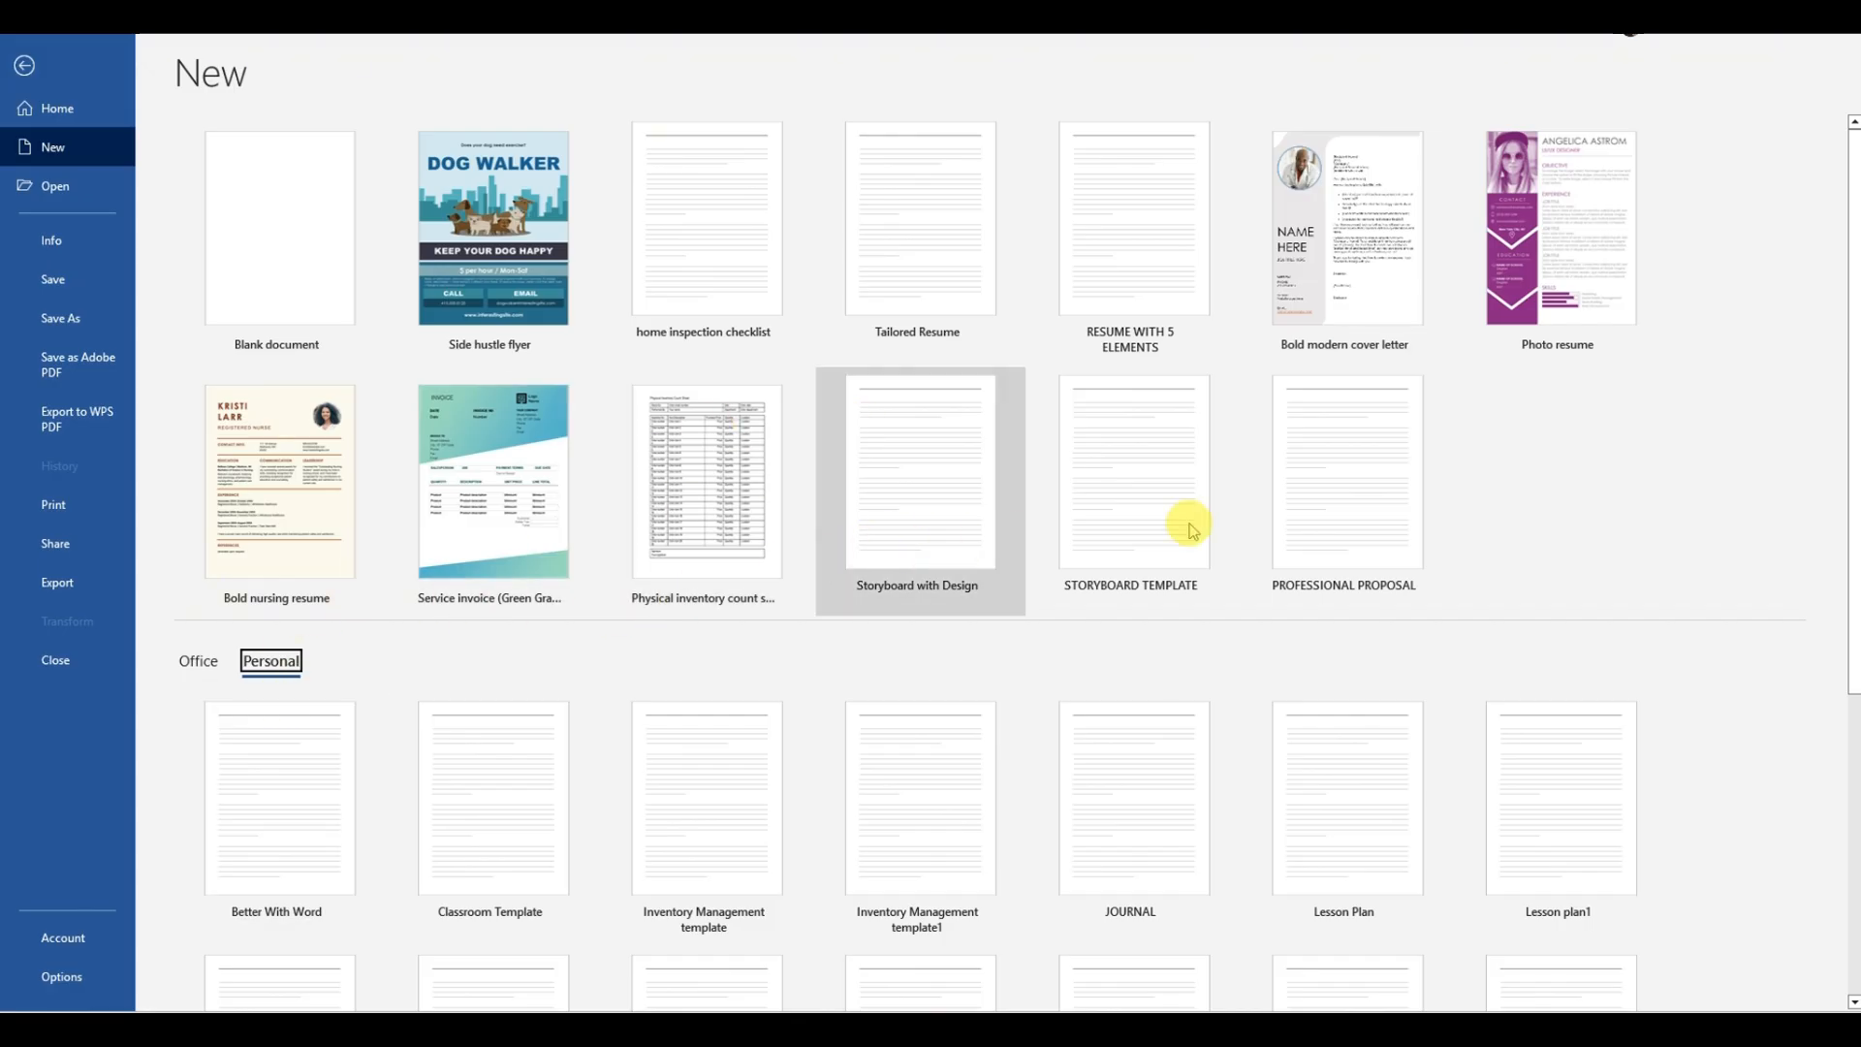
{"action": "scroll", "coordinate": [1176, 428], "scroll_direction": "down", "scroll_amount": 3}
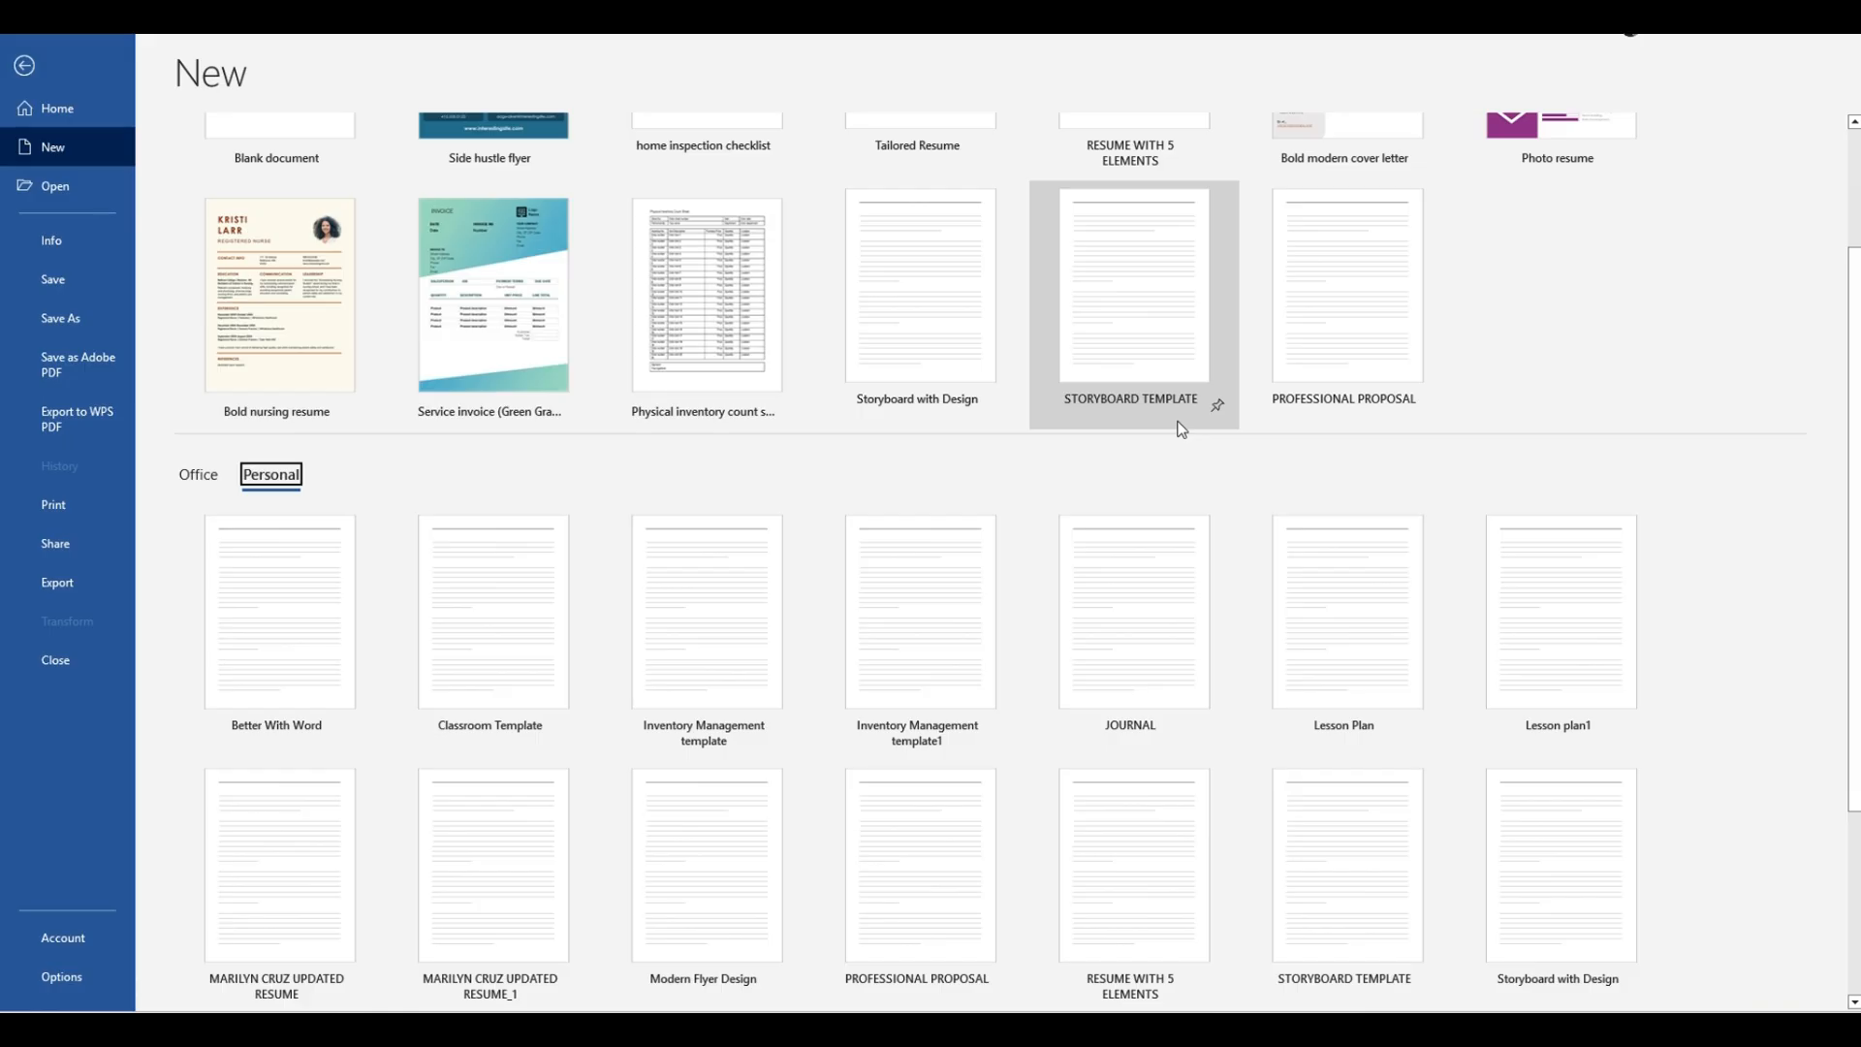
{"action": "scroll", "coordinate": [1176, 428], "scroll_direction": "down", "scroll_amount": 4}
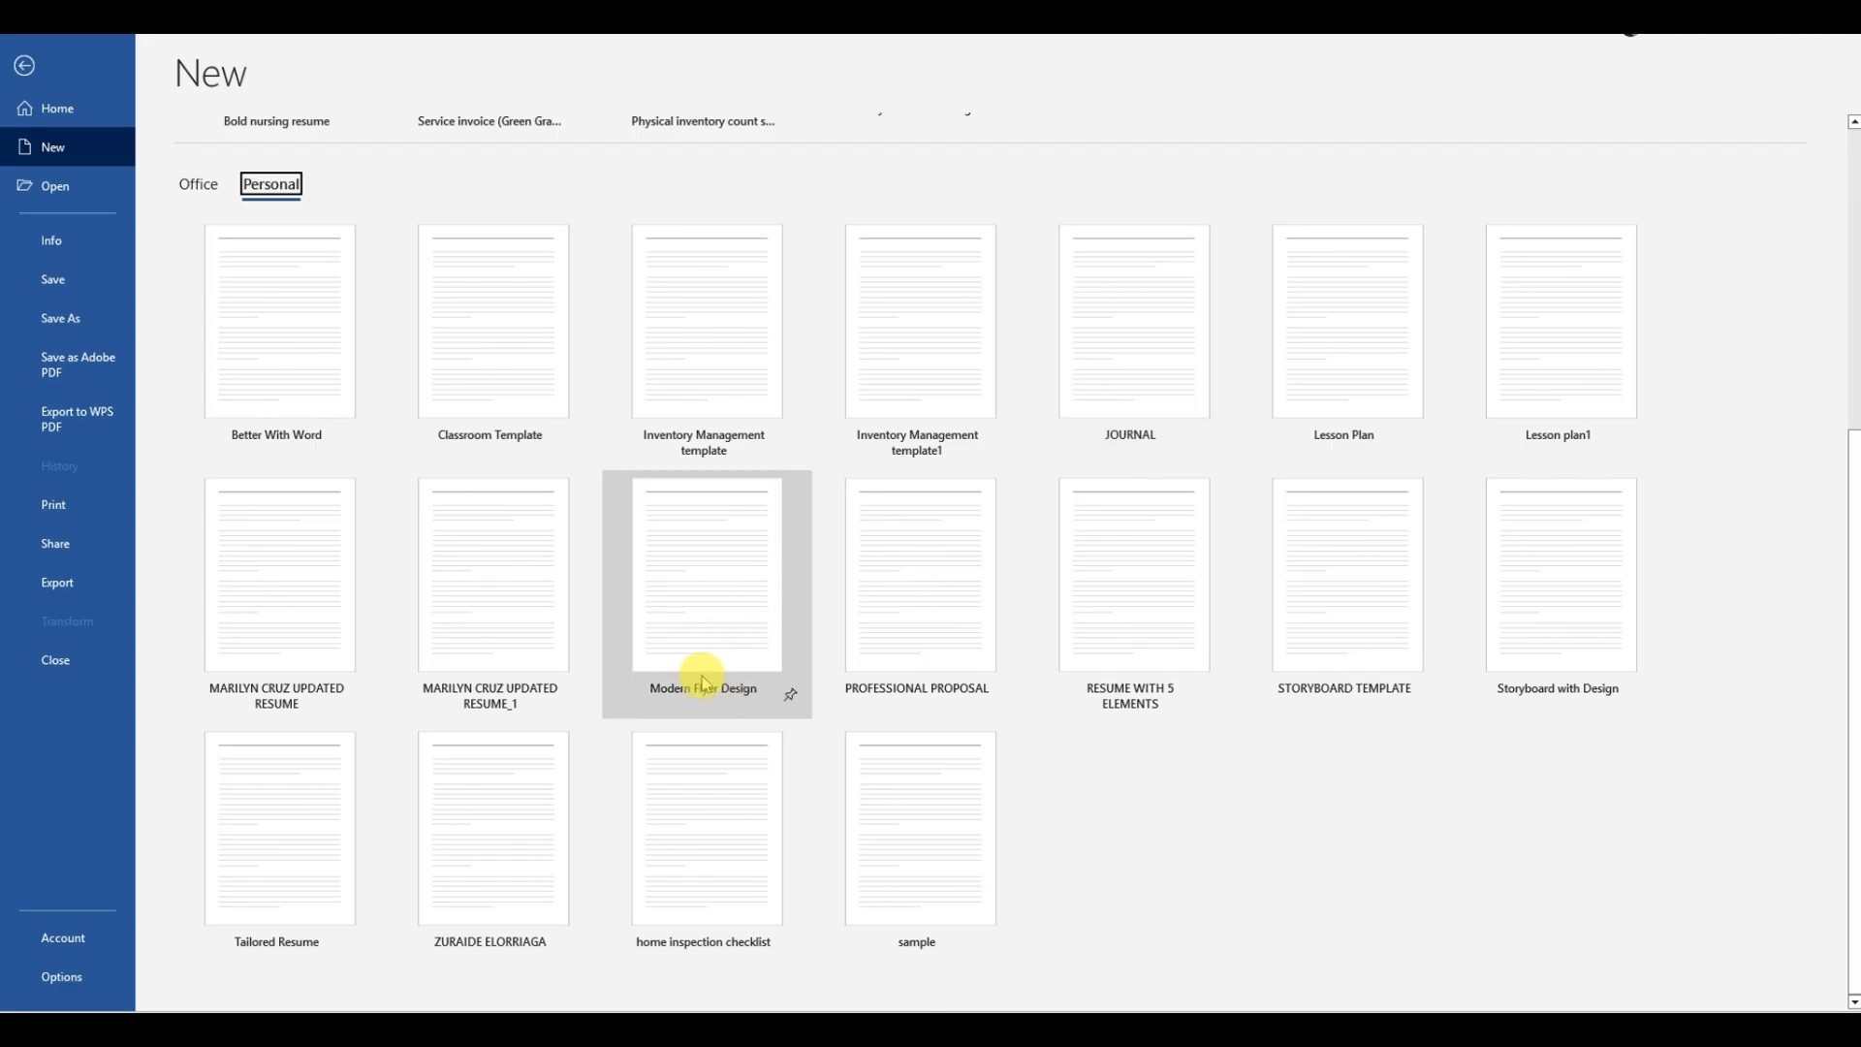
{"action": "left_click", "coordinate": [754, 704]}
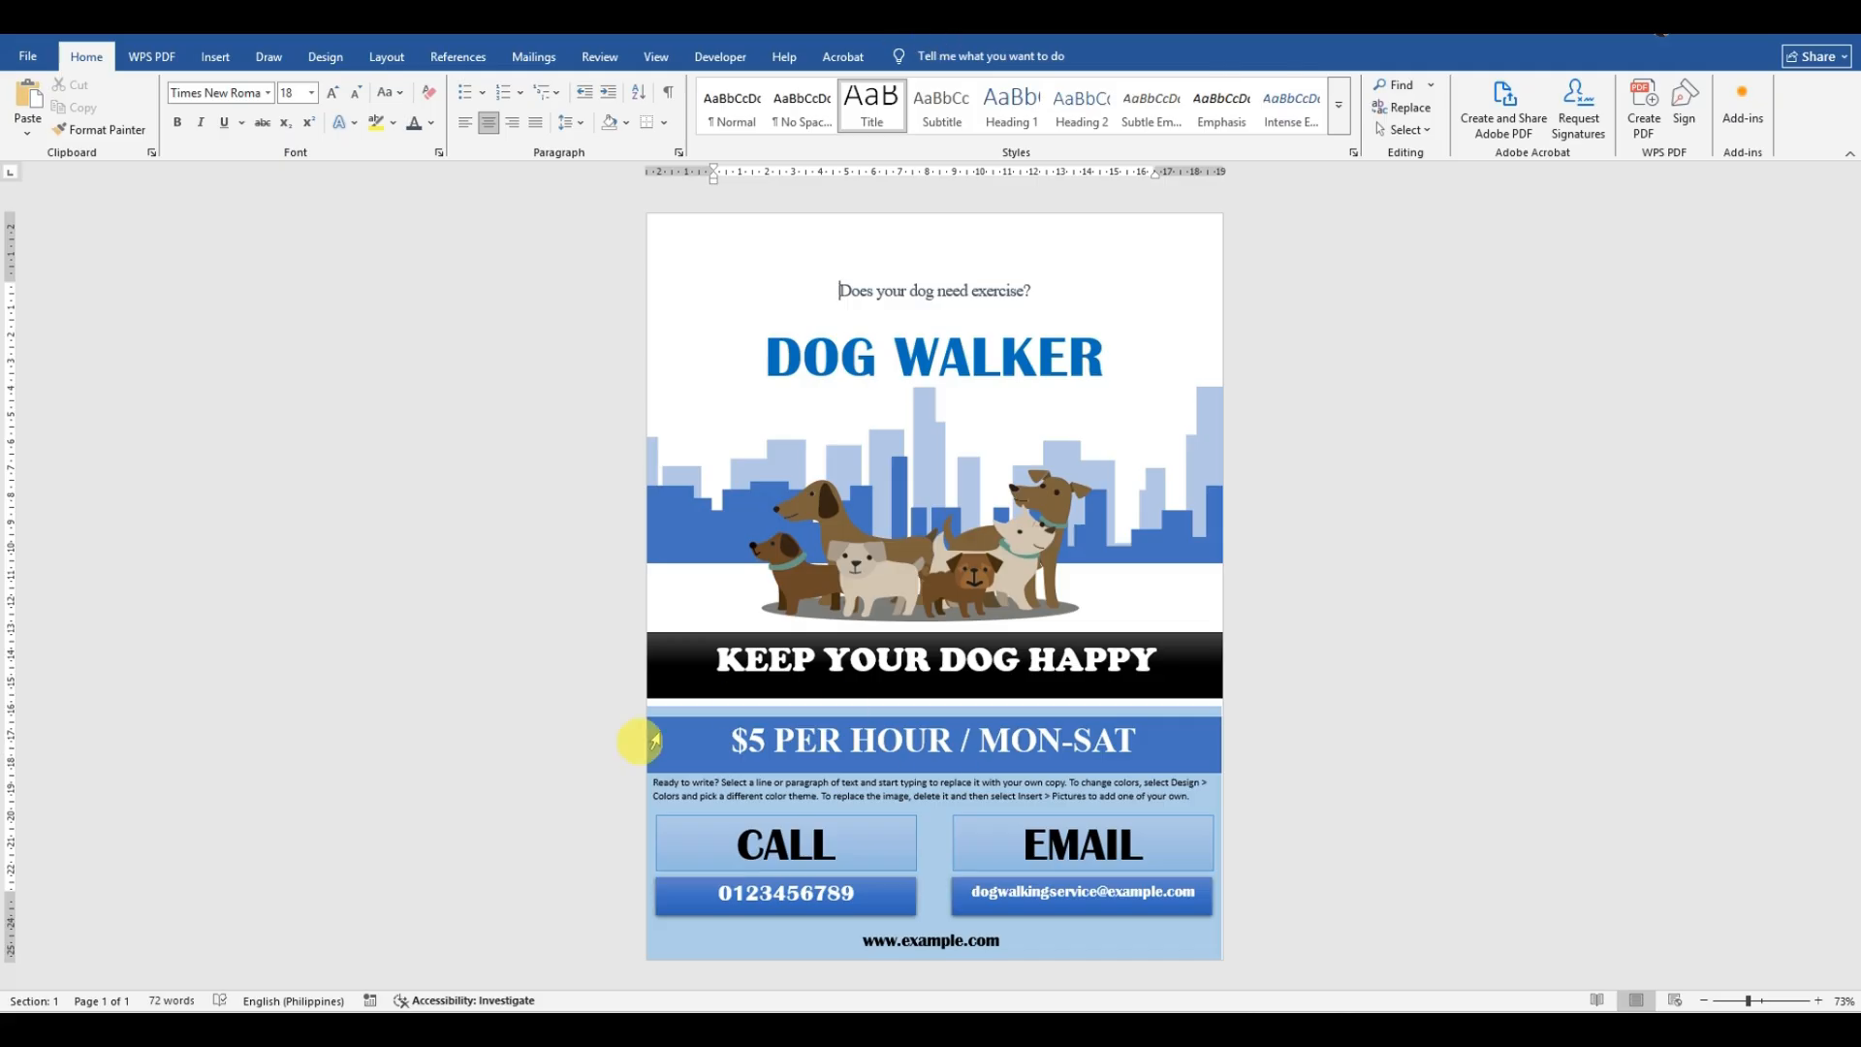
{"action": "mouse_move", "coordinate": [644, 985]}
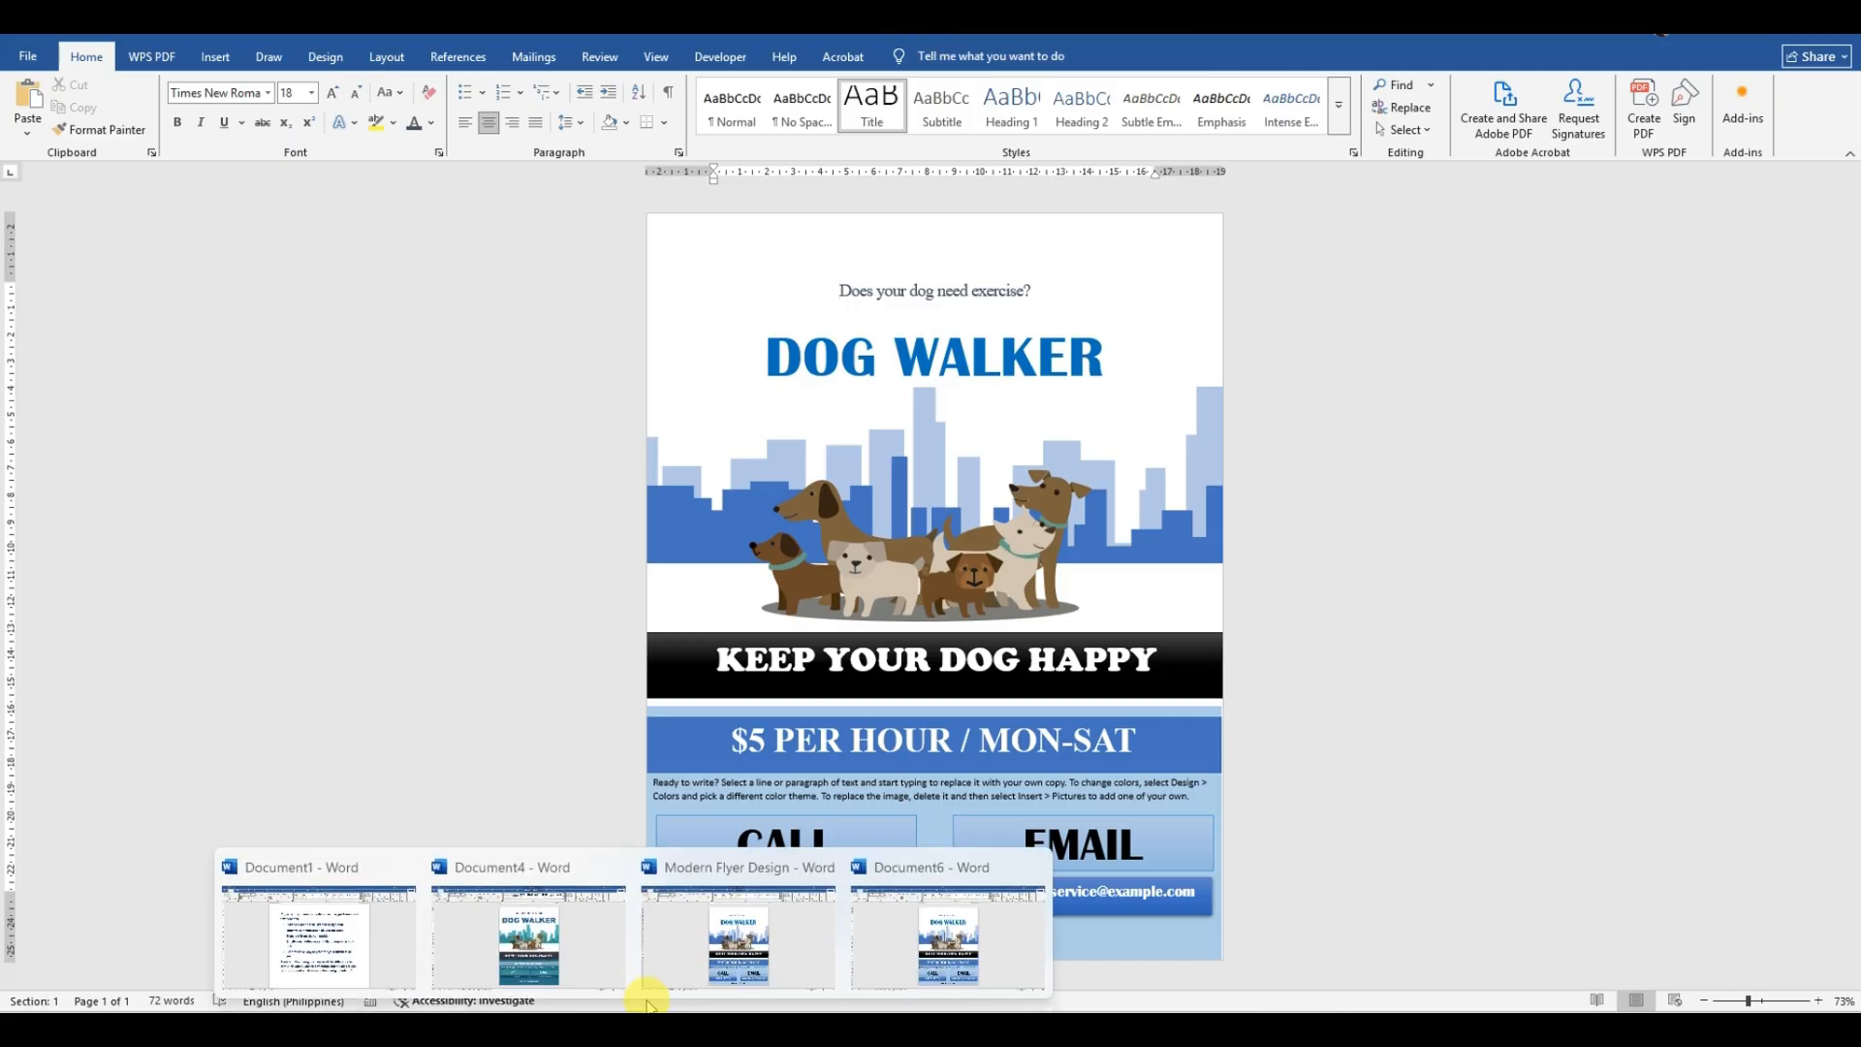
Step: Switch to the Modern Flyer Design document and start saving a copy of it by browsing for a location
{"action": "left_click", "coordinate": [769, 947]}
{"action": "left_click", "coordinate": [1427, 304]}
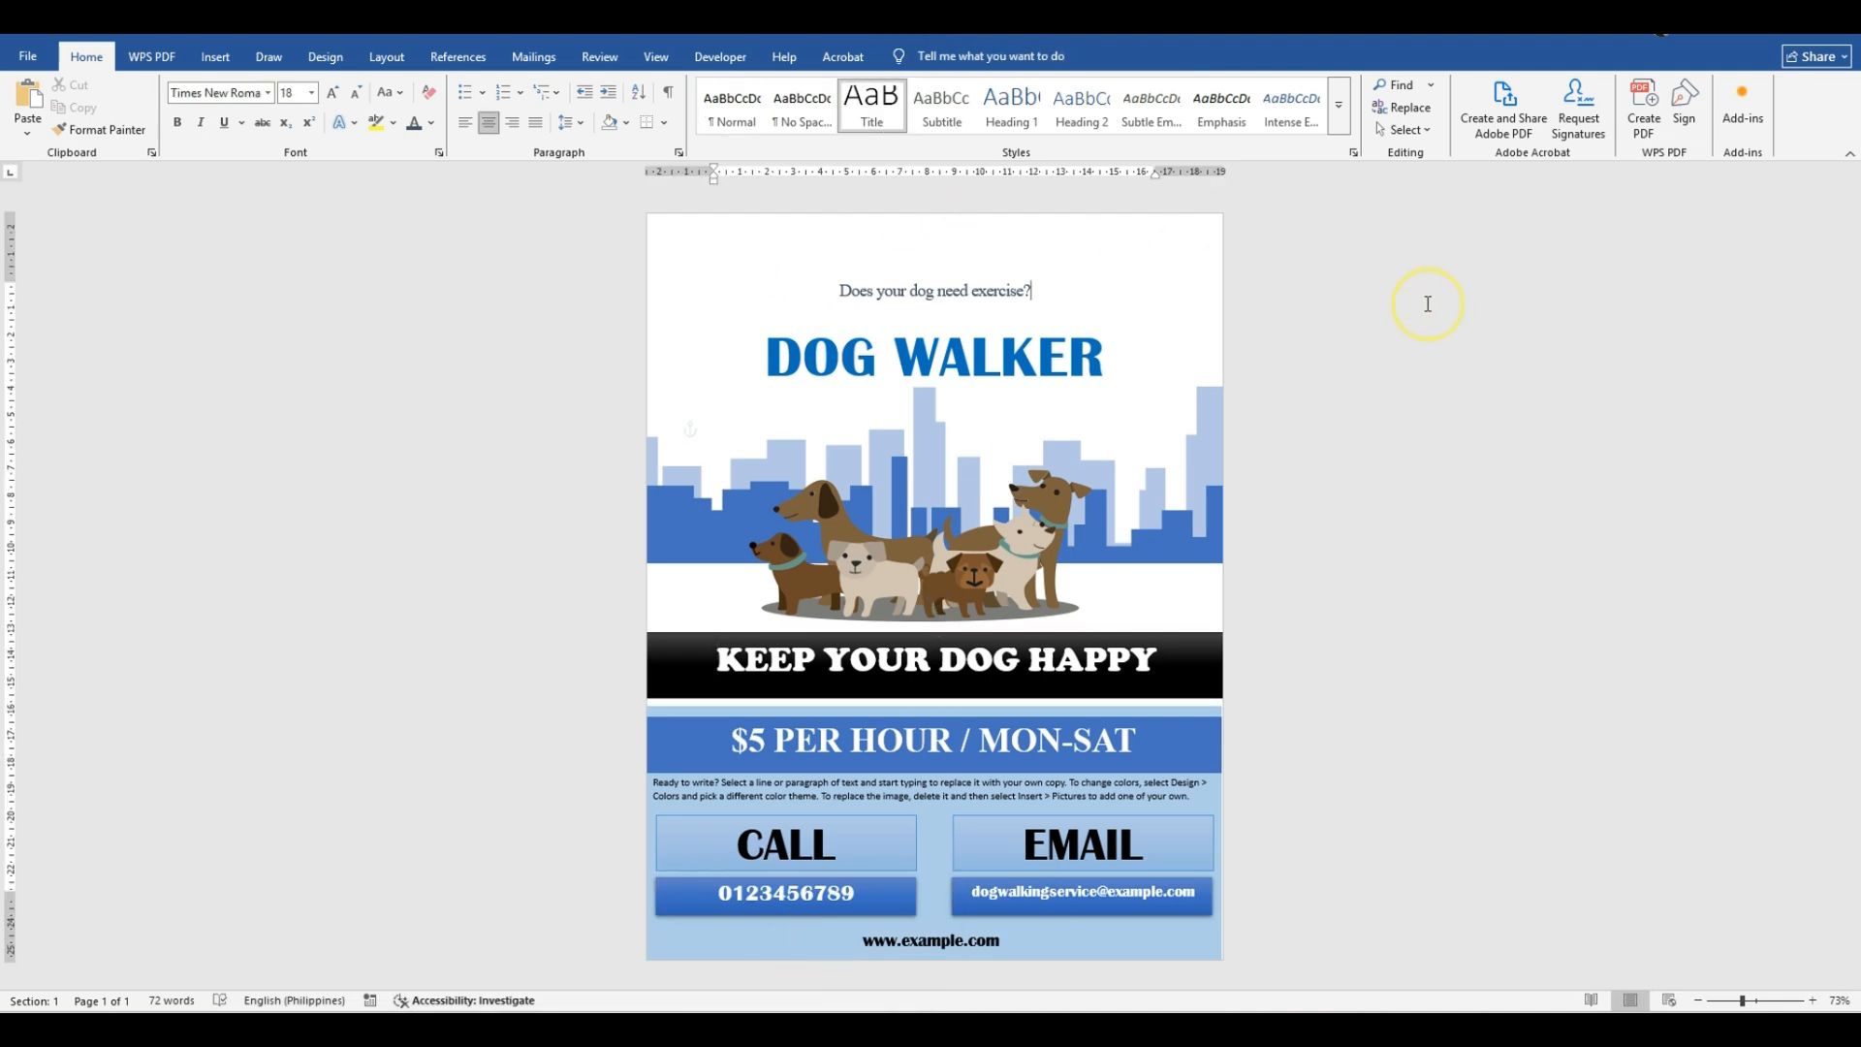
{"action": "left_click", "coordinate": [28, 57]}
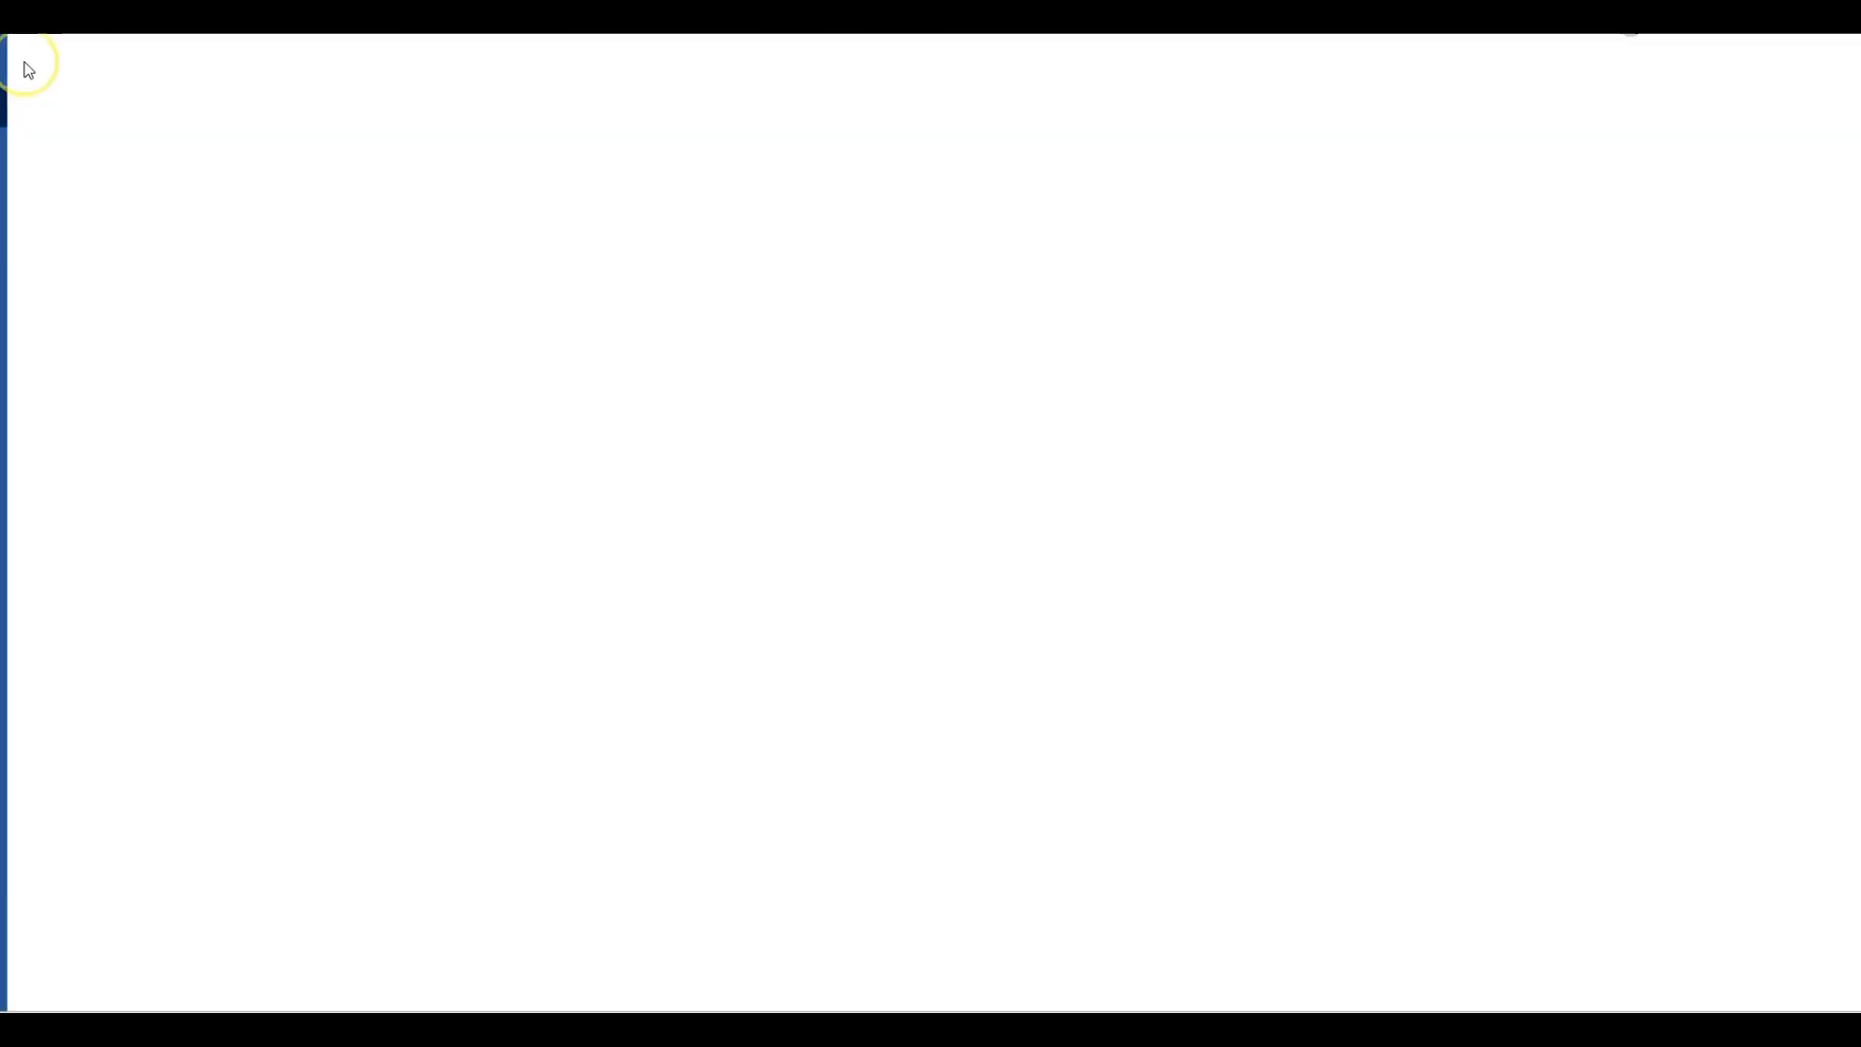
{"action": "left_click", "coordinate": [63, 317]}
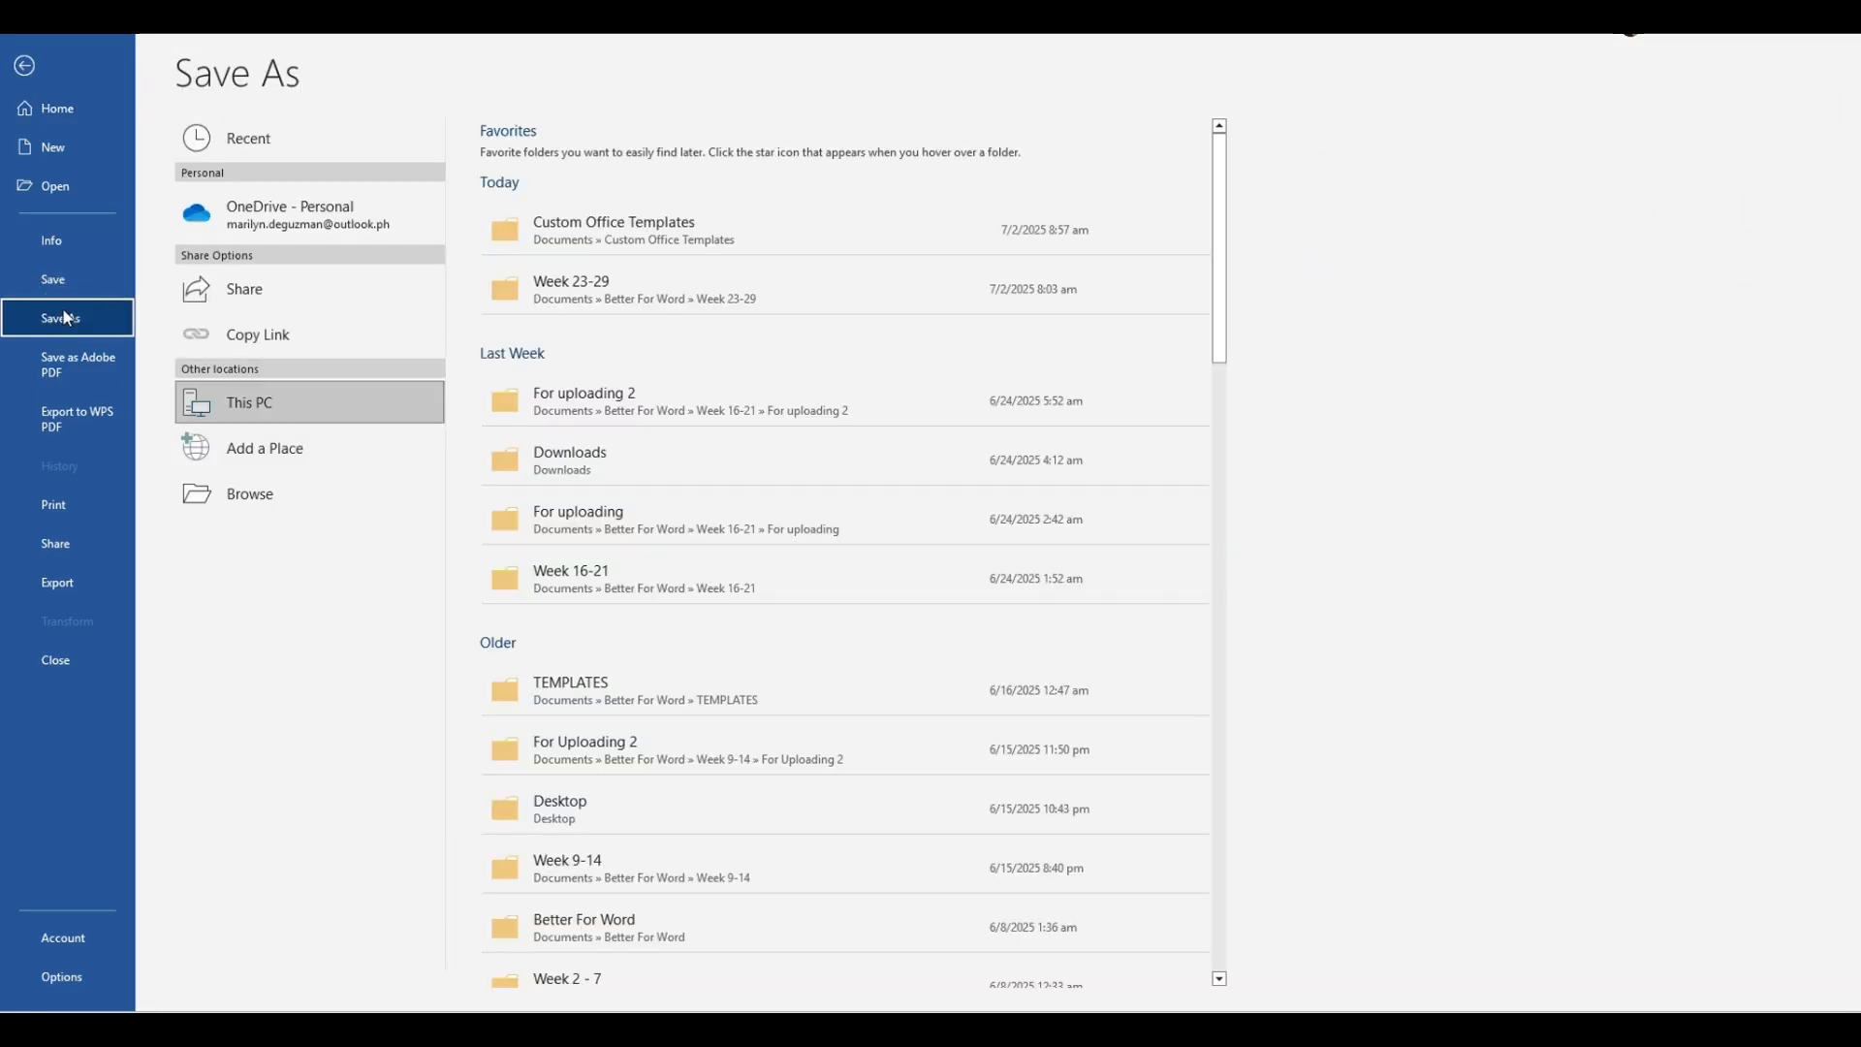
{"action": "left_click", "coordinate": [237, 494]}
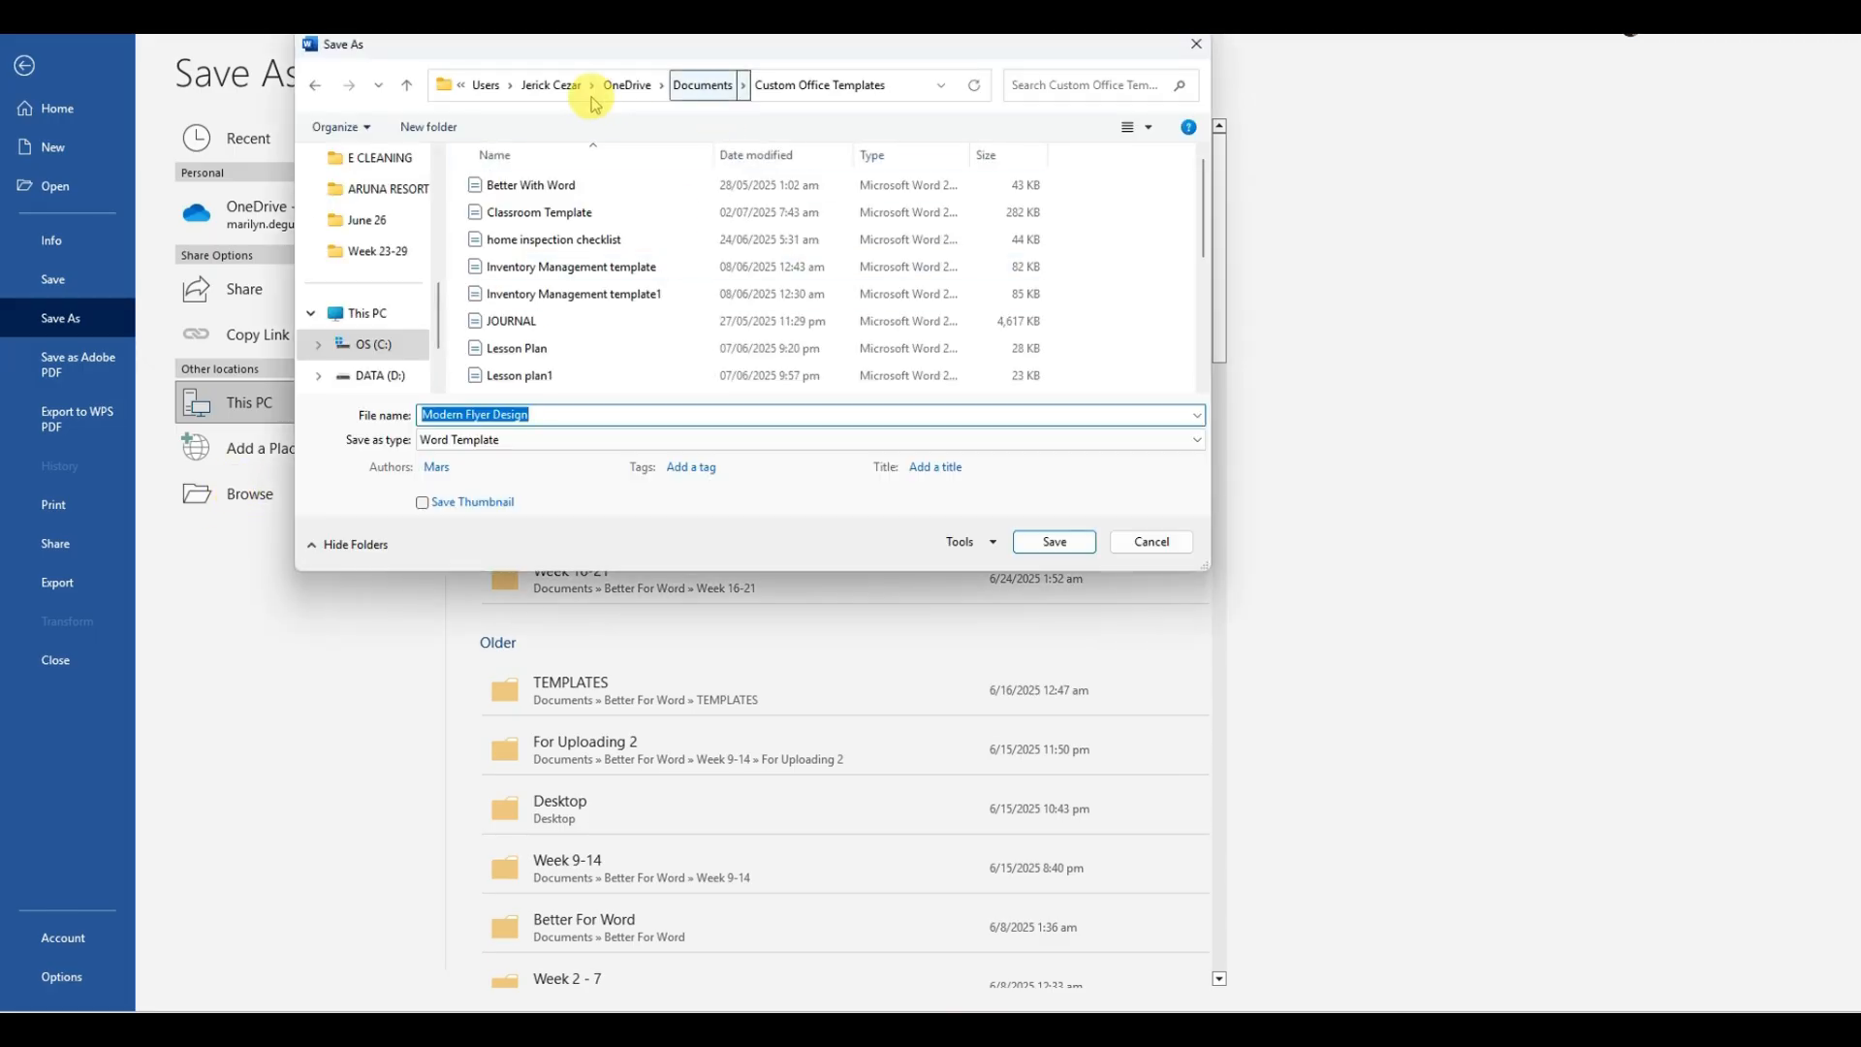
Step: Save the flyer as a Word Template named Modern Flyer Design in Documents > Better For Word > Week 23-29
{"action": "scroll", "coordinate": [415, 215], "scroll_direction": "up", "scroll_amount": 5}
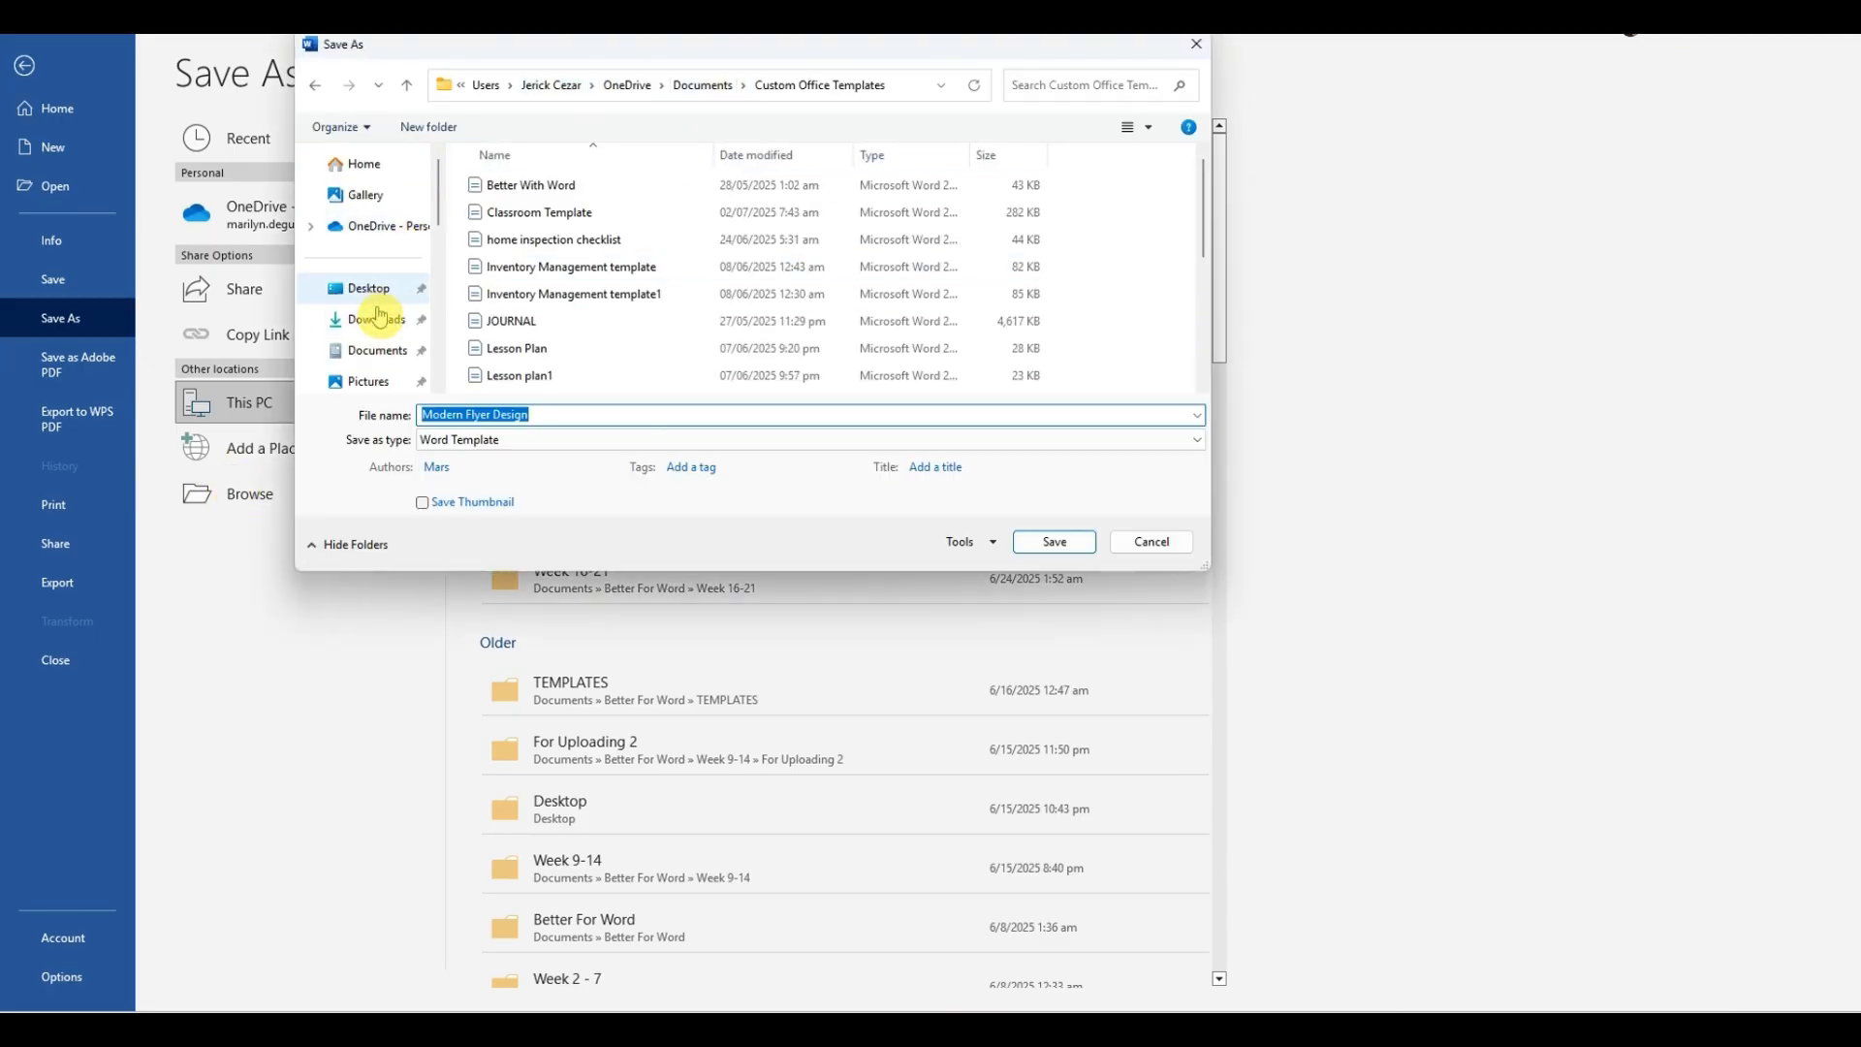
{"action": "left_click", "coordinate": [381, 357]}
{"action": "double_click", "coordinate": [539, 215]}
{"action": "scroll", "coordinate": [542, 349], "scroll_direction": "down", "scroll_amount": 2}
{"action": "double_click", "coordinate": [540, 378]}
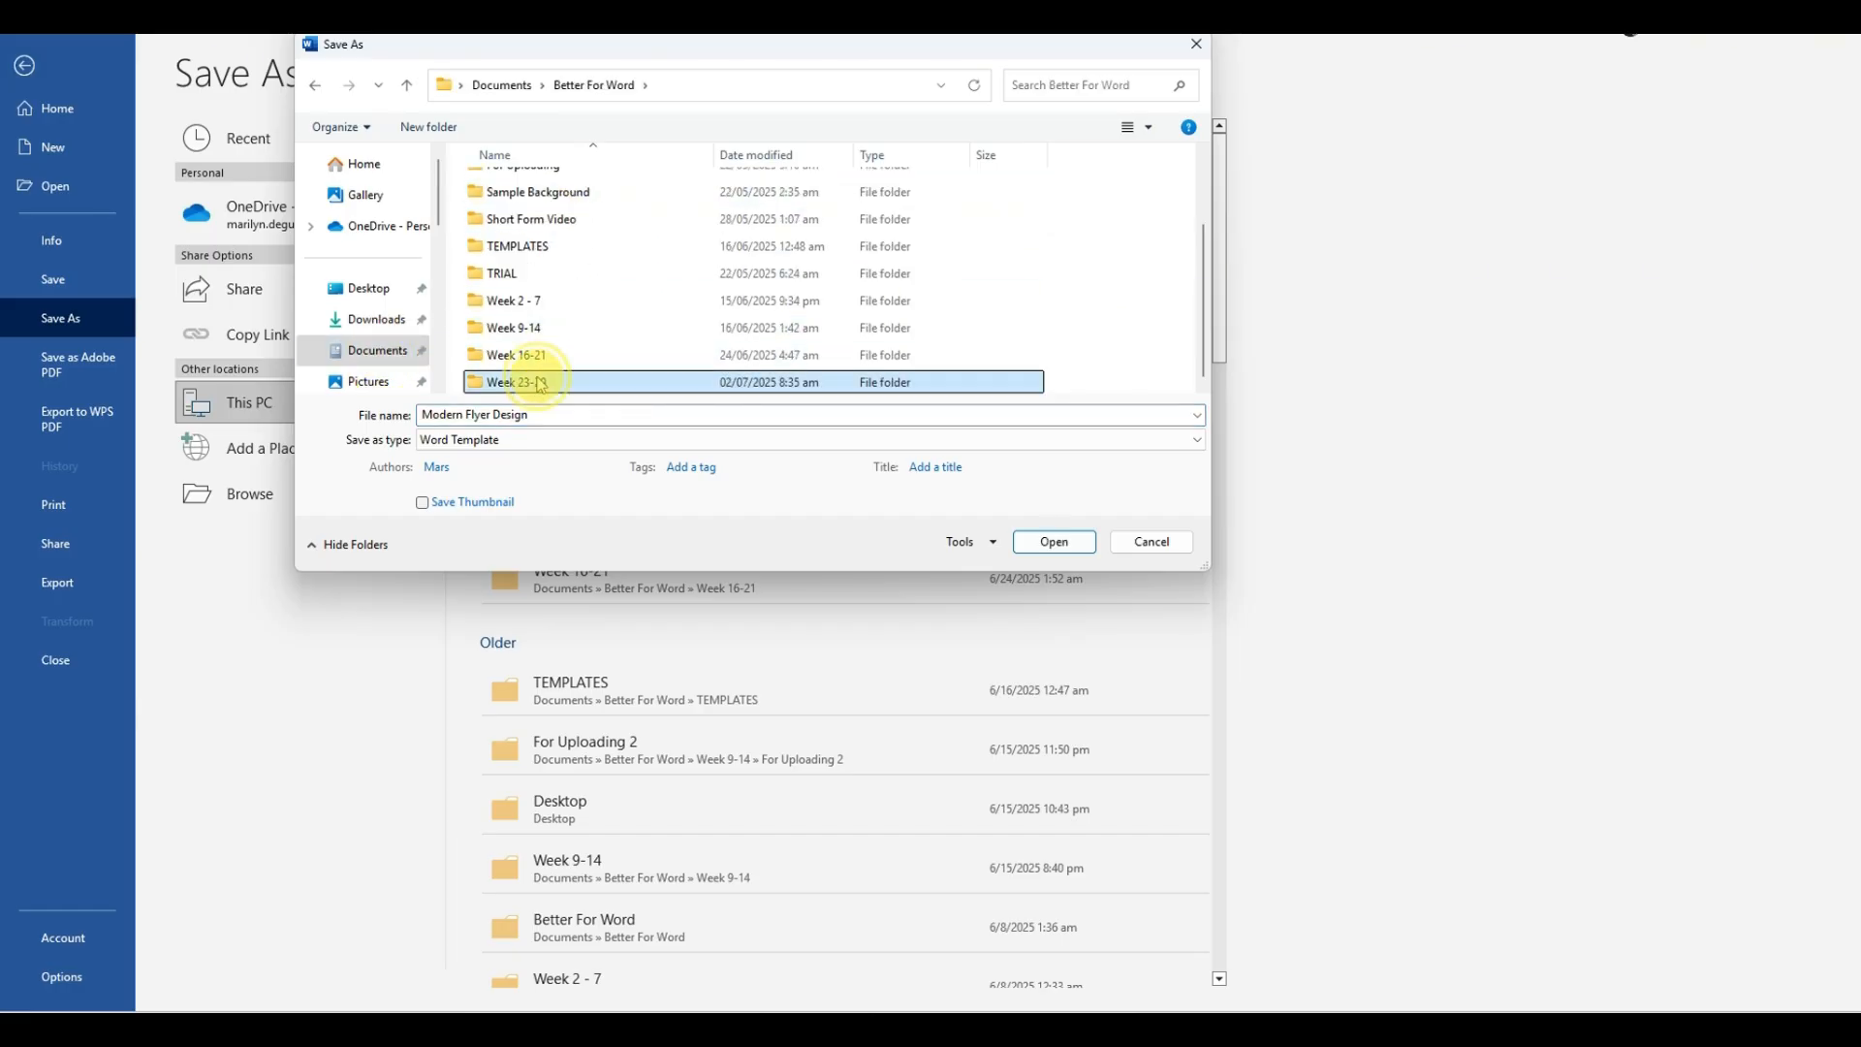
{"action": "triple_click", "coordinate": [579, 418]}
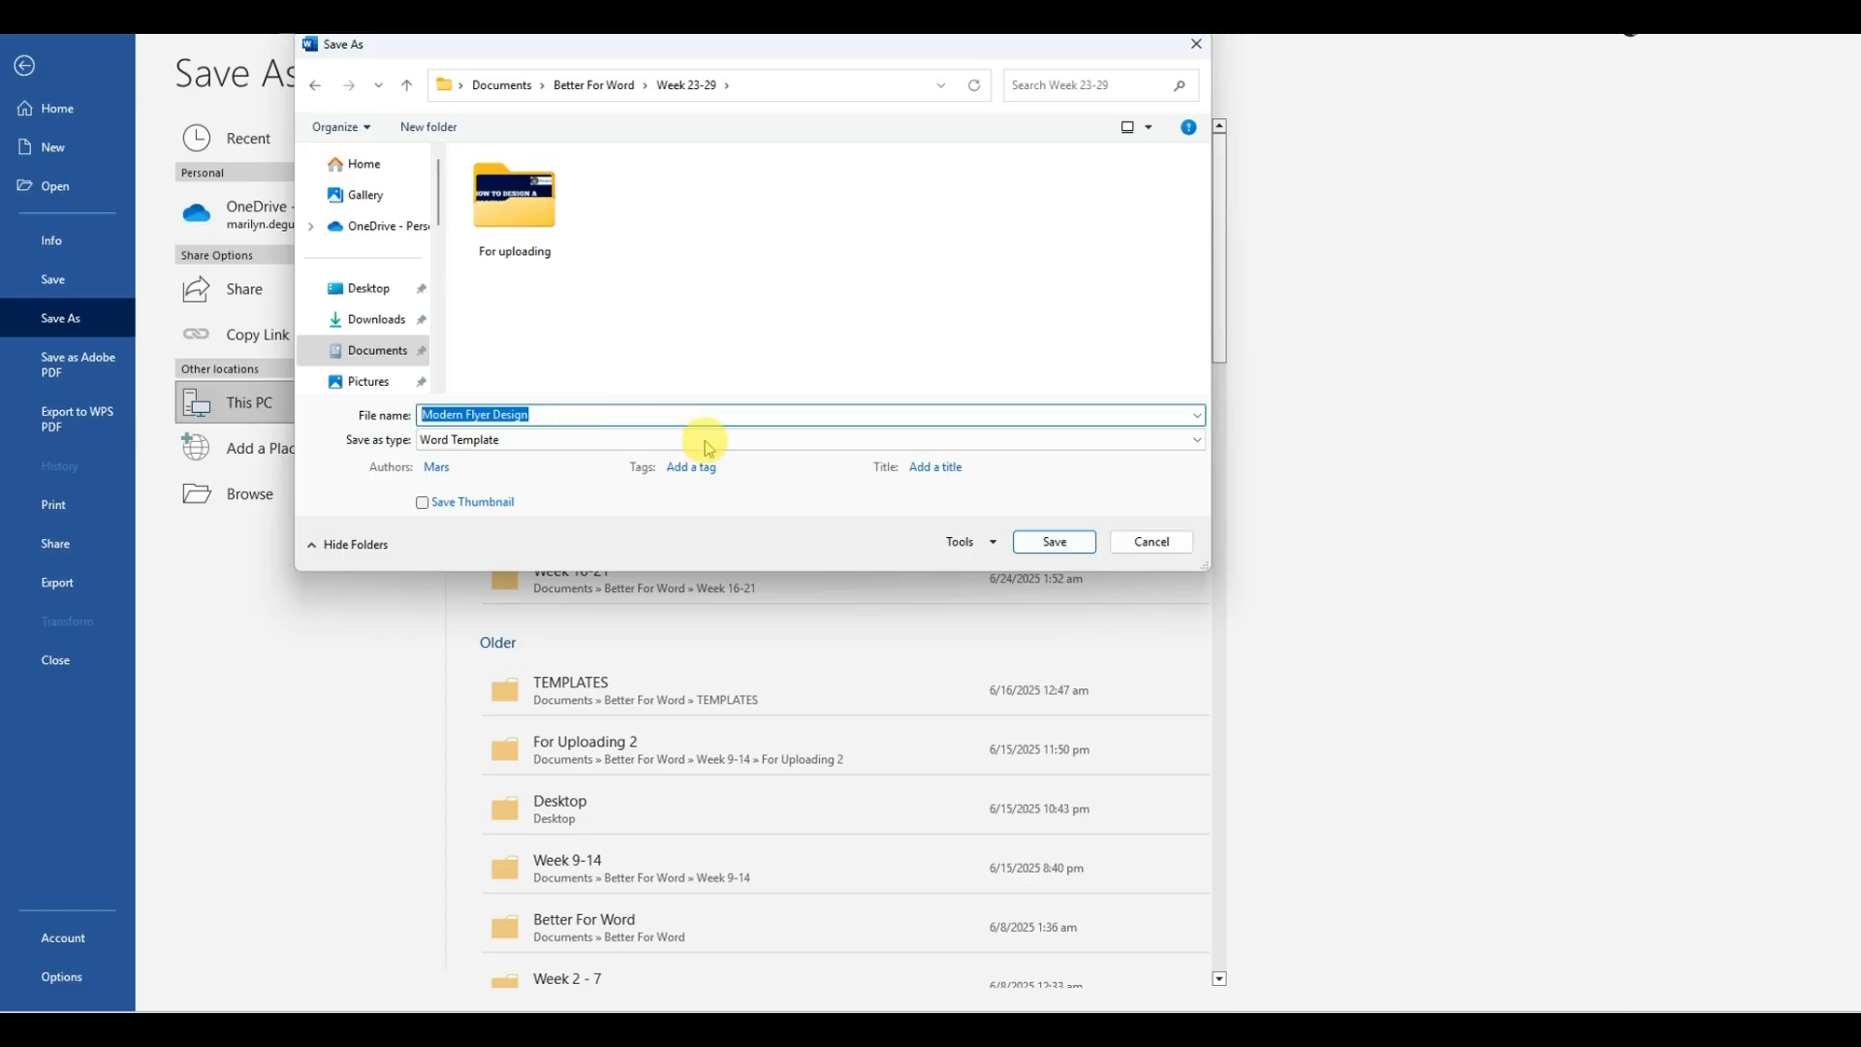
{"action": "left_click", "coordinate": [673, 332]}
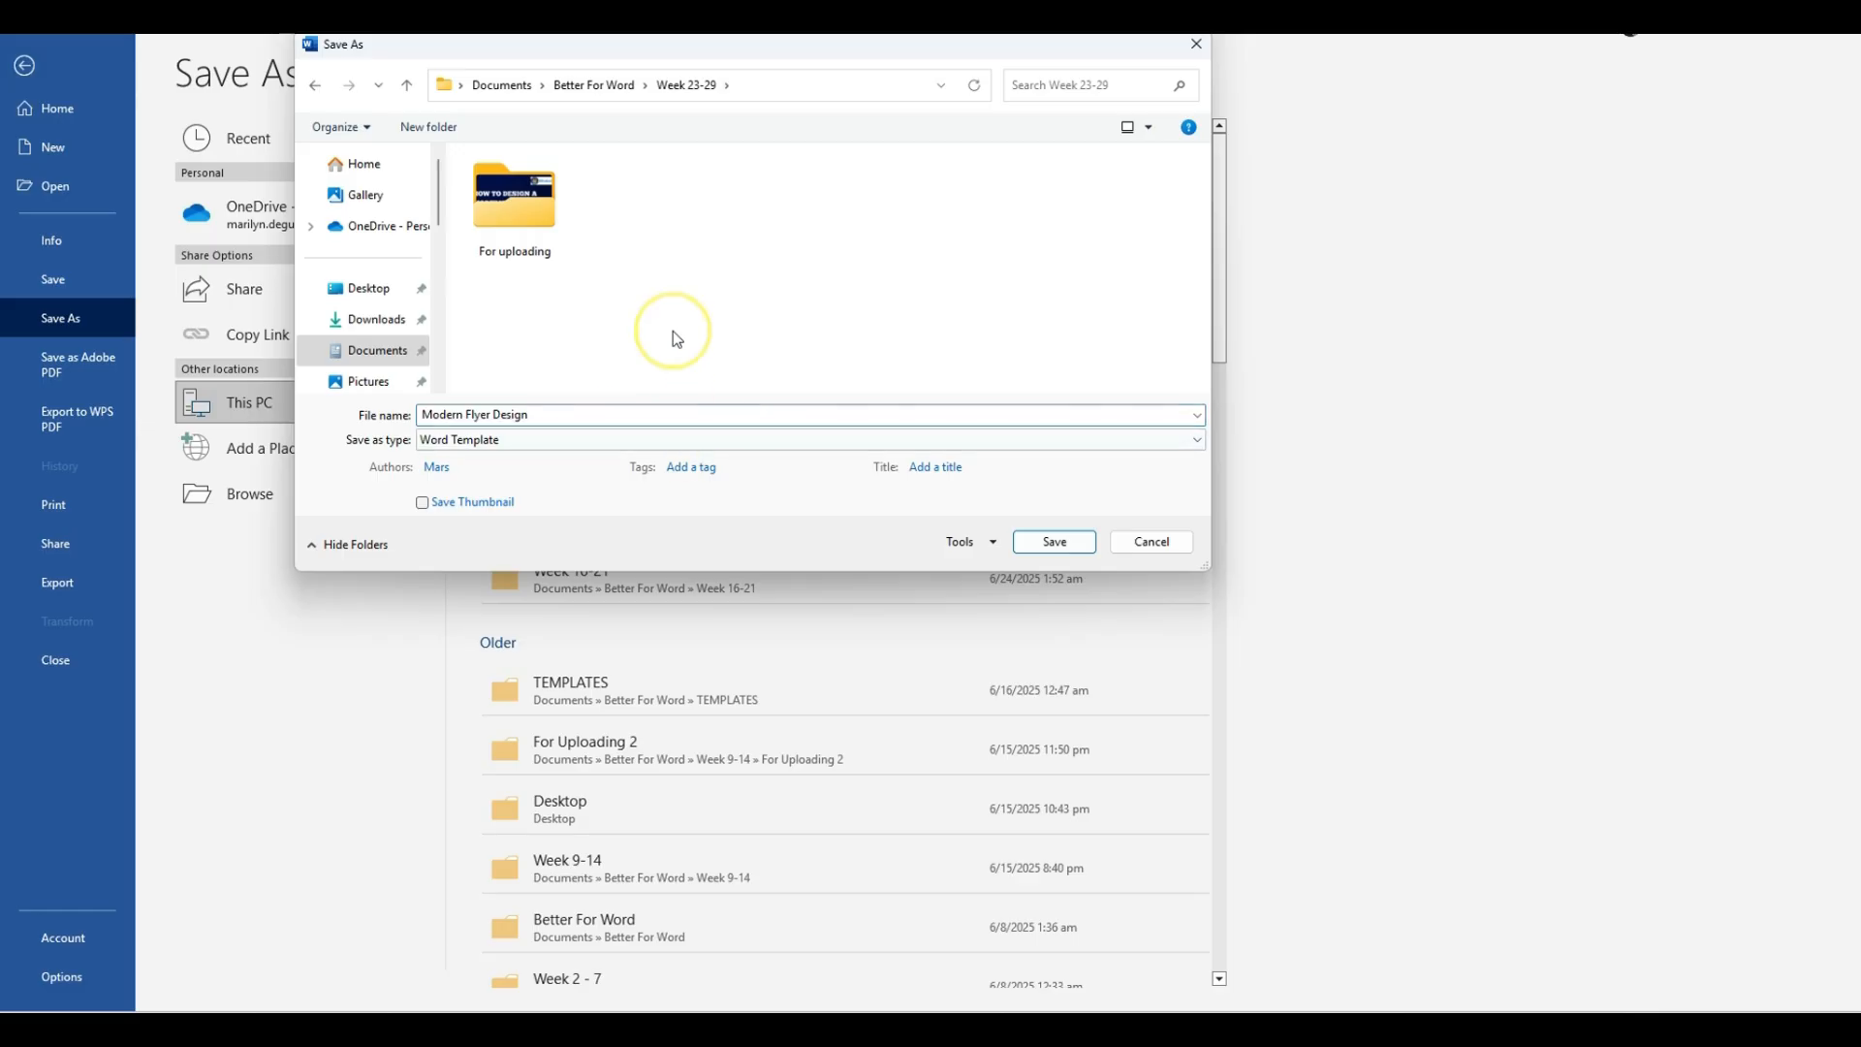
{"action": "left_click", "coordinate": [1054, 543]}
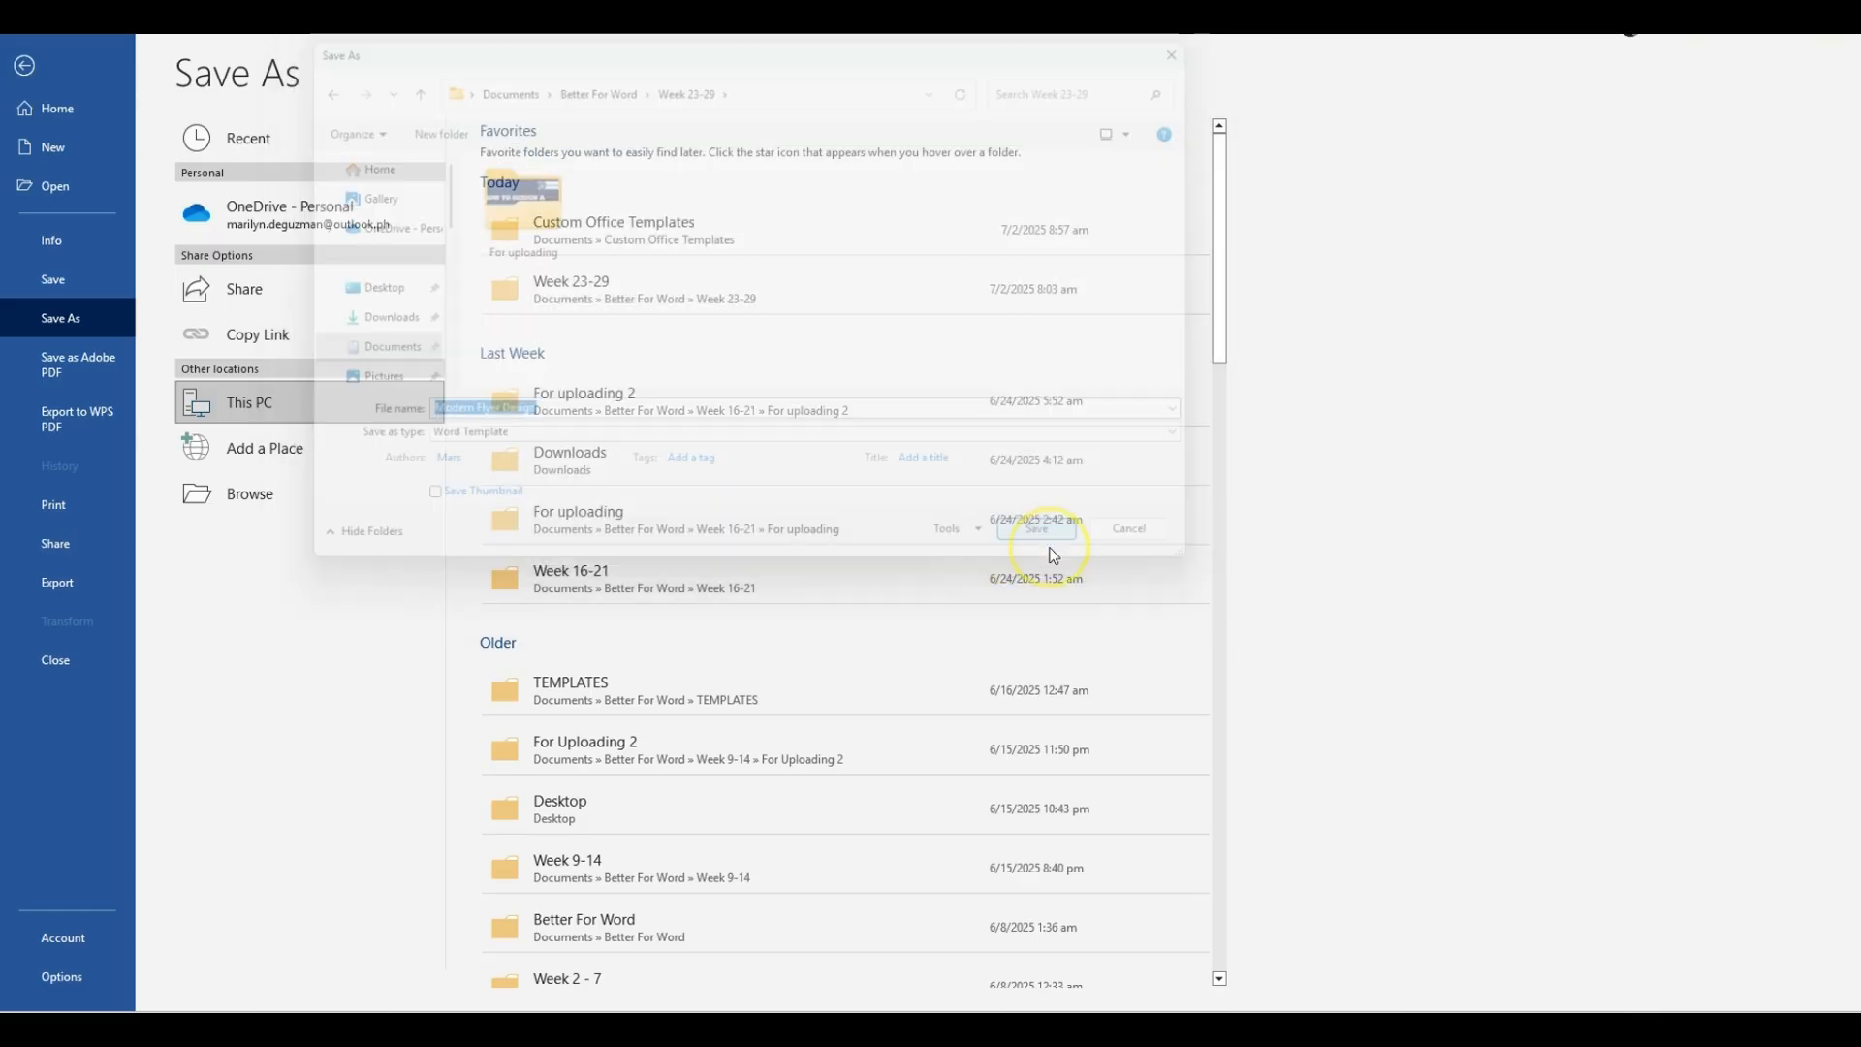